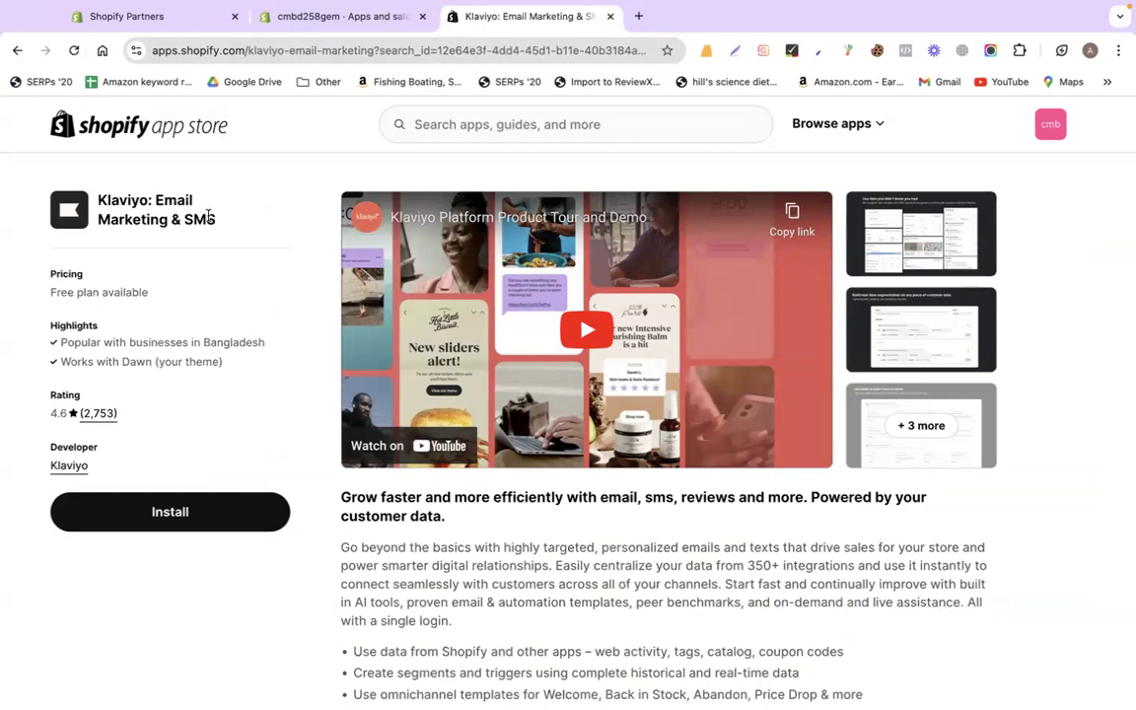
# - Install the Klaviyo: Email Marketing & SMS app and approve its access to the store
pyautogui.click(215, 521)
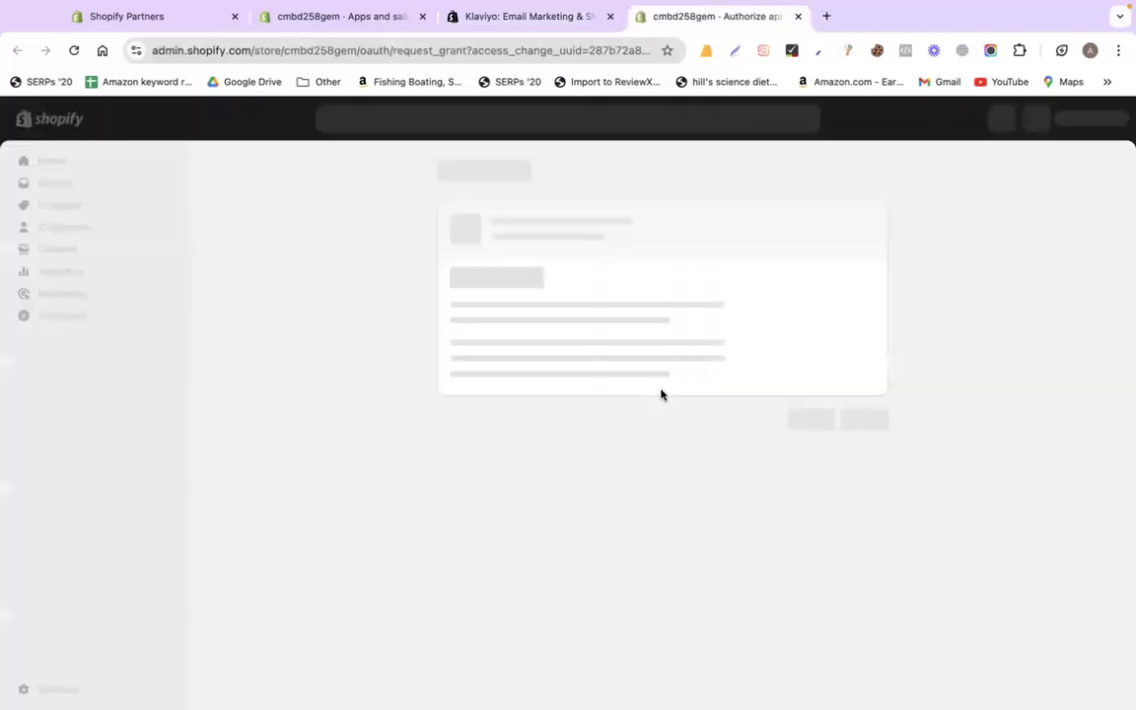
pyautogui.click(858, 480)
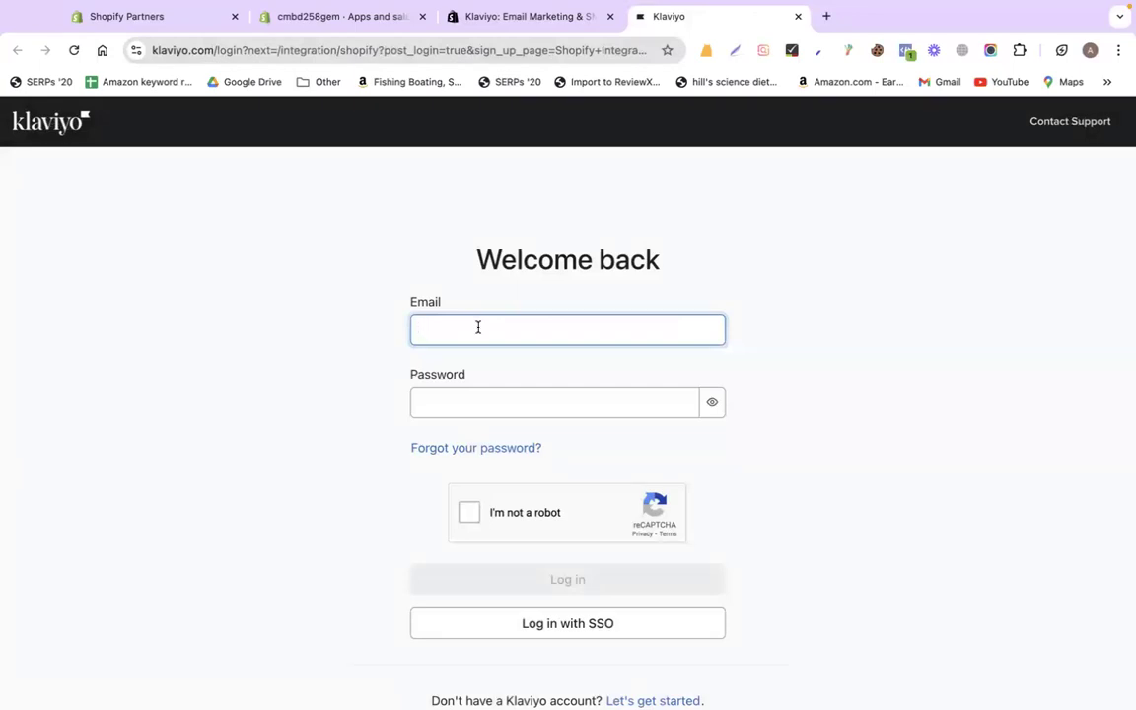
# - Copy the account's e-mail address from the Google account page
pyautogui.click(899, 292)
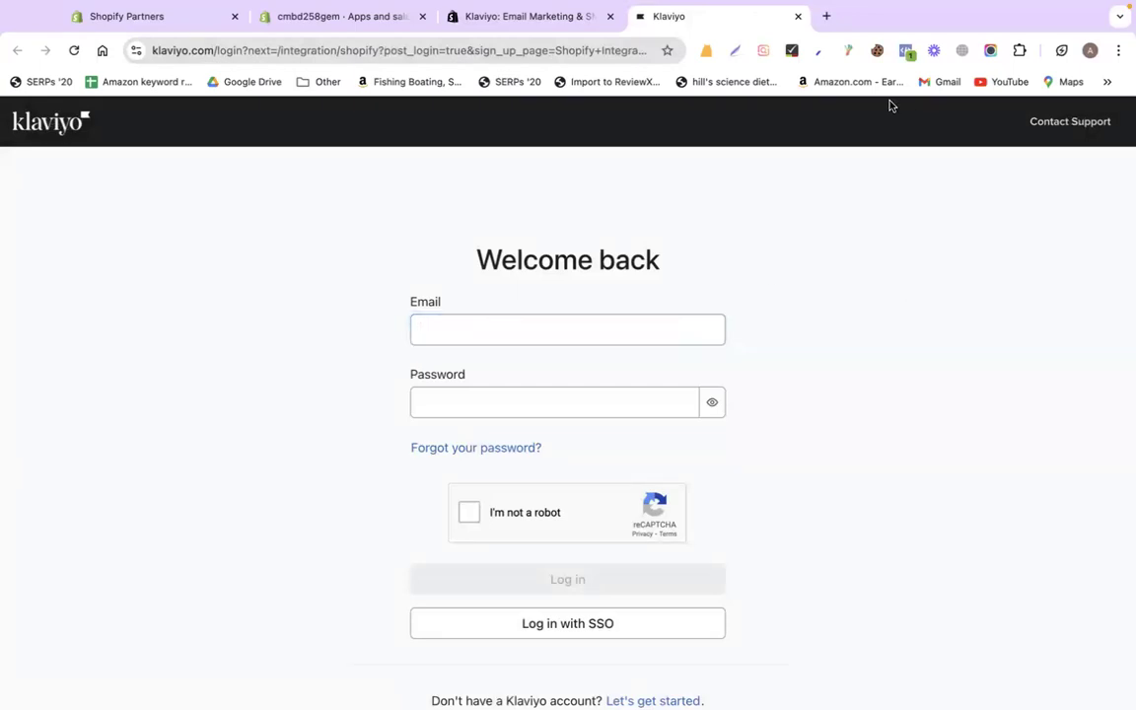
pyautogui.click(1089, 50)
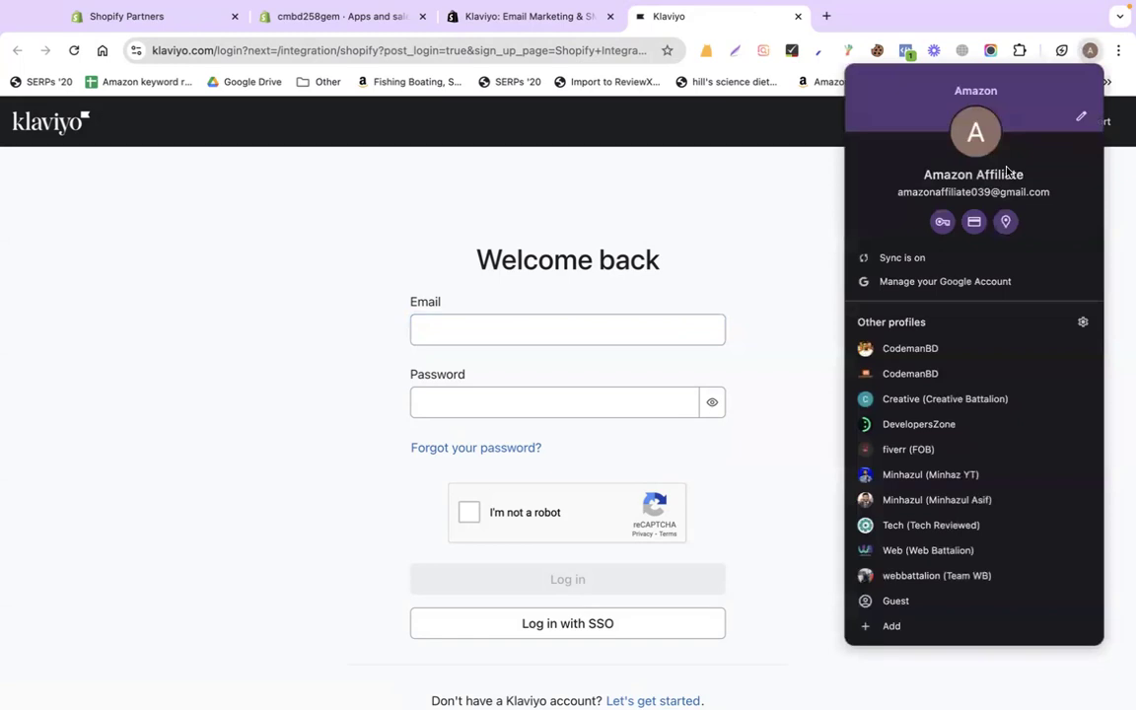
pyautogui.click(936, 284)
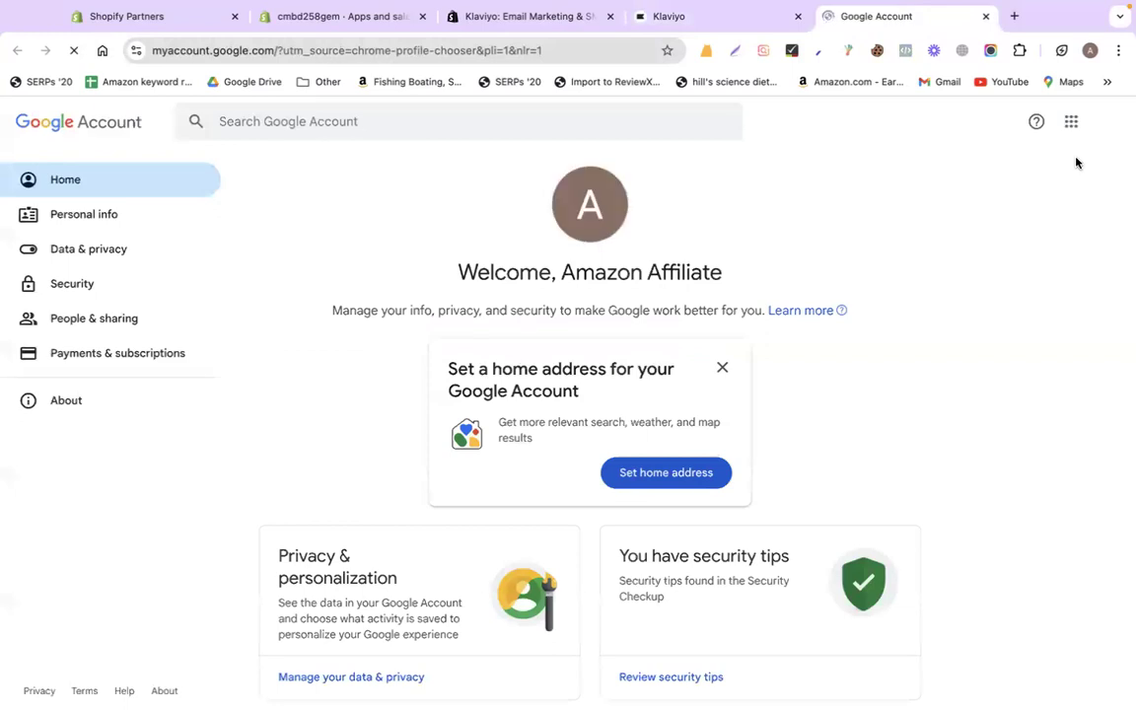
pyautogui.click(1107, 133)
pyautogui.moveTo(873, 169); pyautogui.dragTo(1043, 169)
pyautogui.rightClick(954, 167)
pyautogui.click(860, 197)
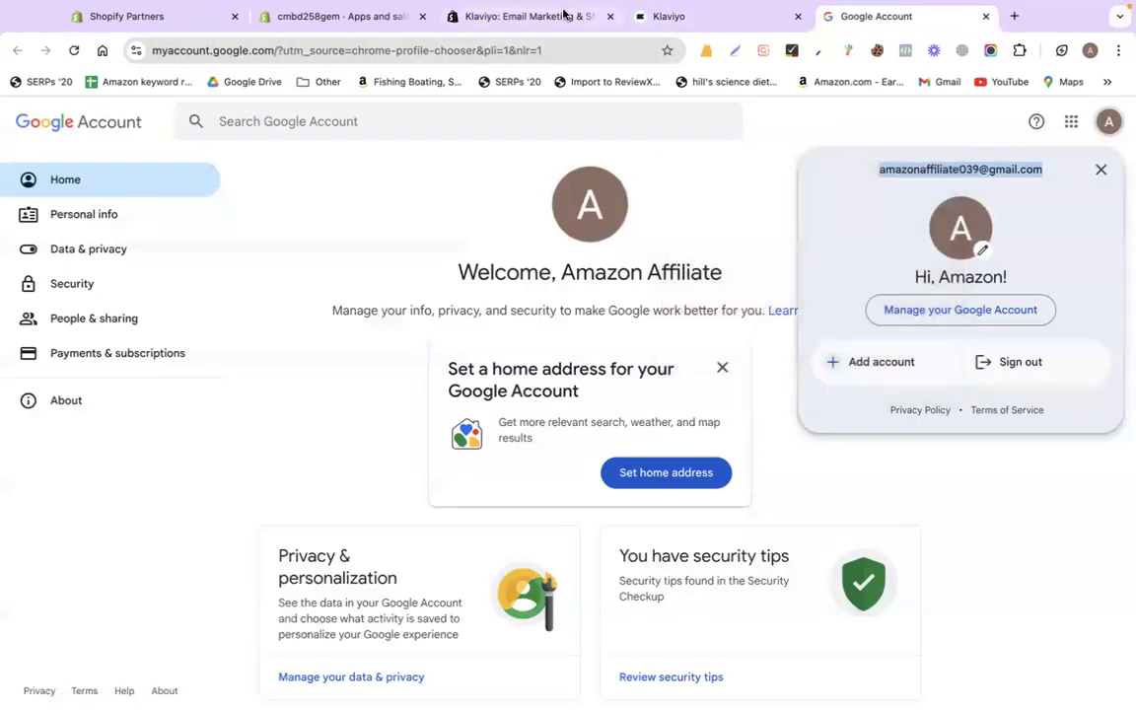
# - Paste the e-mail into Klaviyo's login form and enter the account password
pyautogui.click(552, 16)
pyautogui.click(712, 18)
pyautogui.click(572, 332)
pyautogui.press('super+v')
pyautogui.click(518, 396)
pyautogui.write('aaaaa')
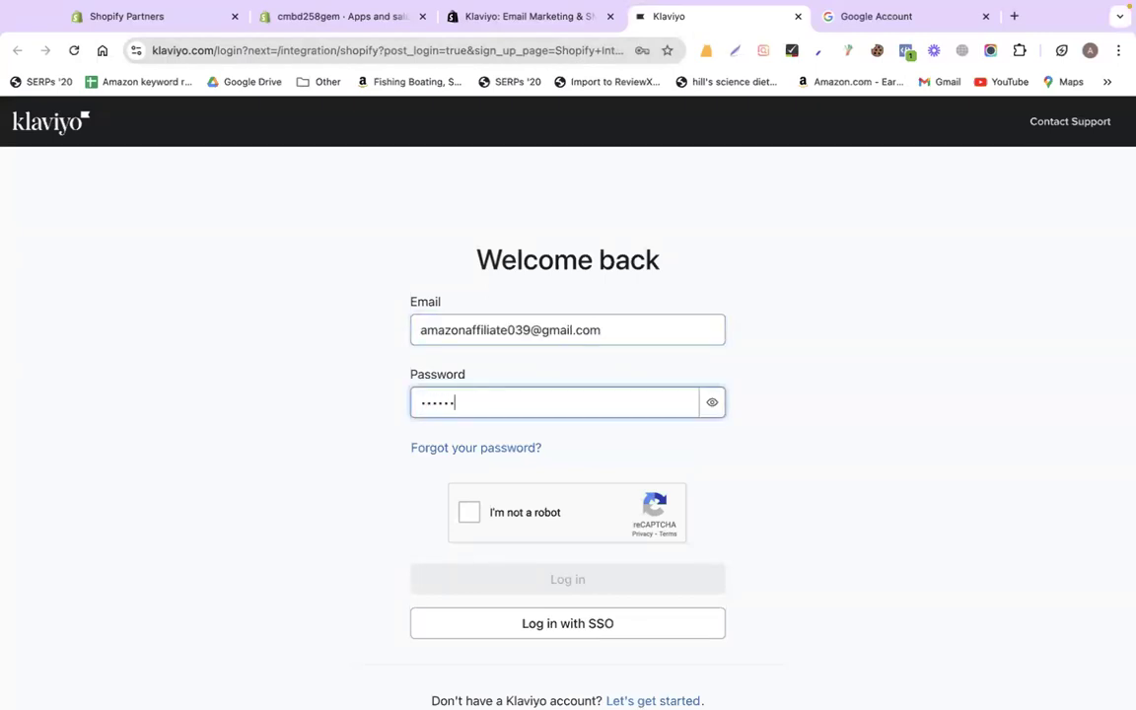
pyautogui.write('aaaaaaa')
# - Pass the bicycle reCAPTCHA challenge and attempt to log in
pyautogui.click(468, 513)
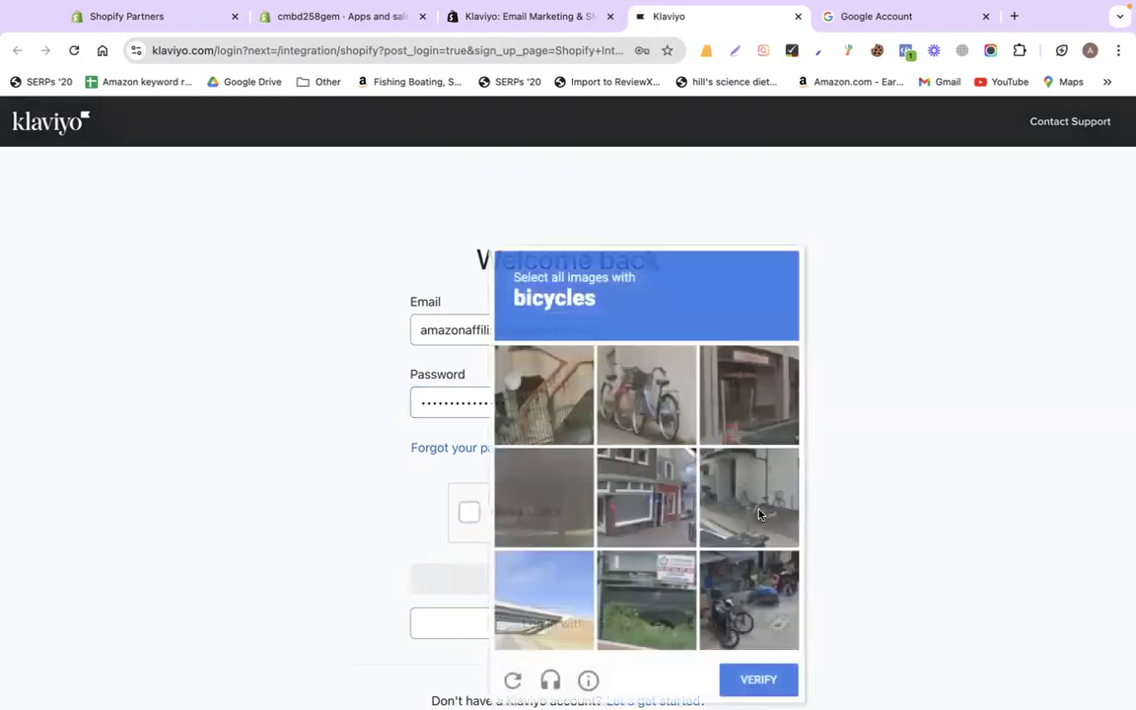
pyautogui.click(625, 402)
pyautogui.click(748, 599)
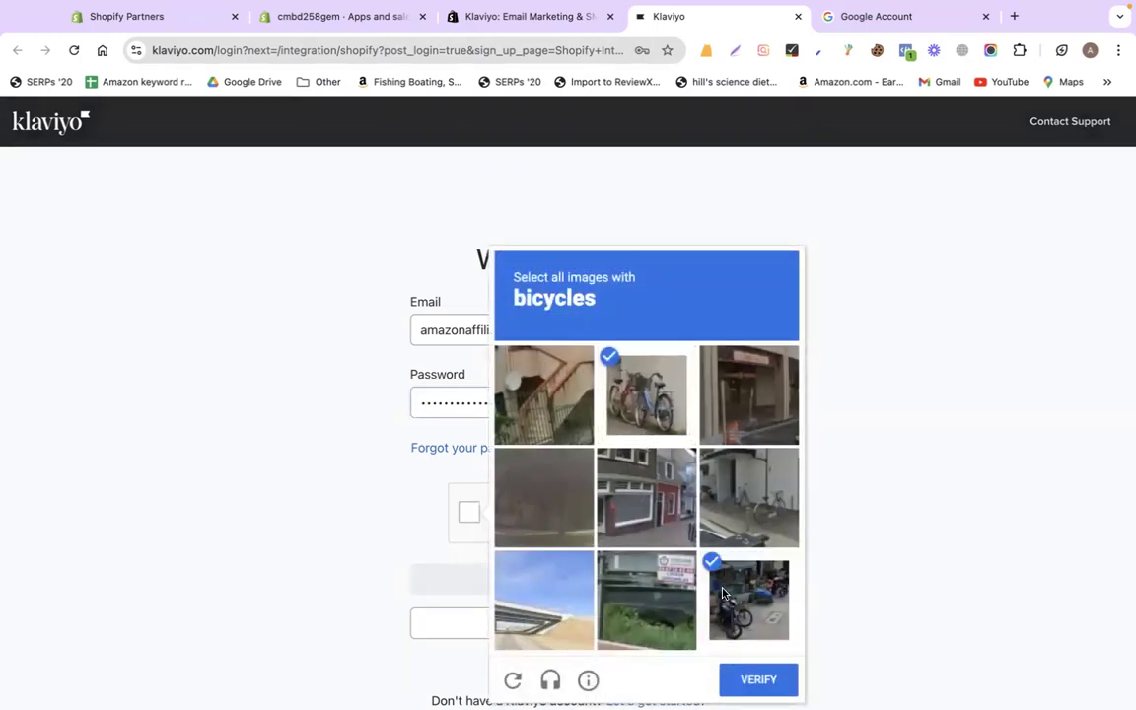
pyautogui.click(748, 497)
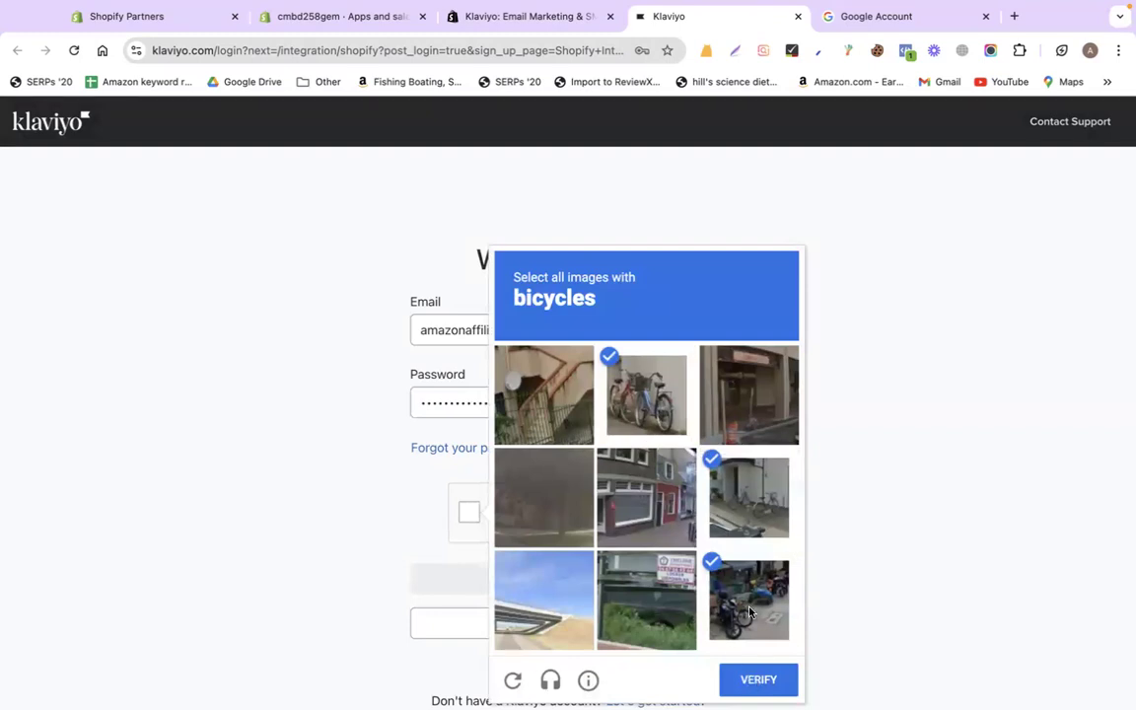
pyautogui.click(756, 679)
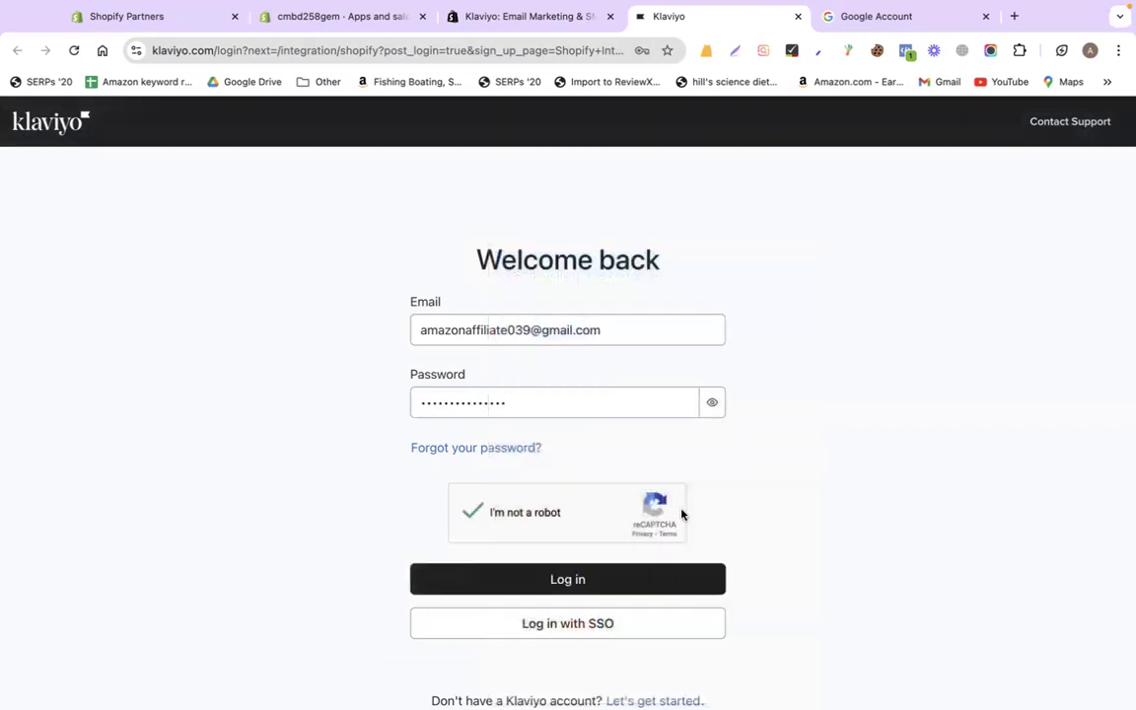
pyautogui.click(580, 584)
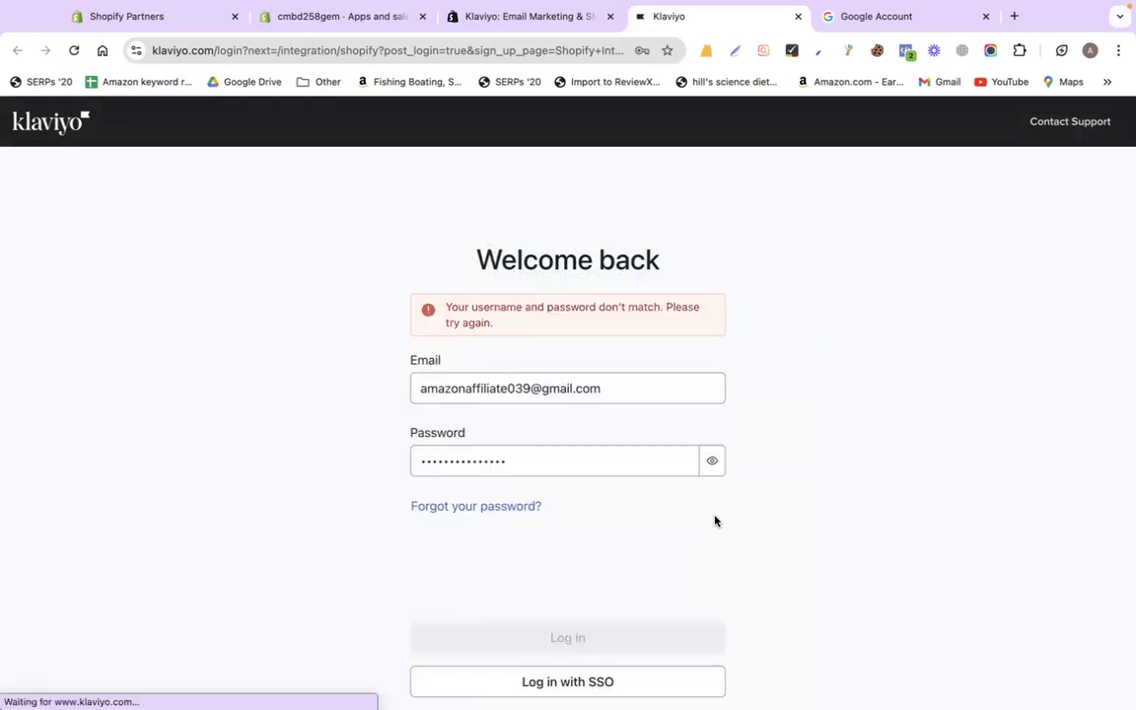
# - Retype the password and solve the motorcycle reCAPTCHA challenge
pyautogui.click(510, 466)
pyautogui.press('super+a')
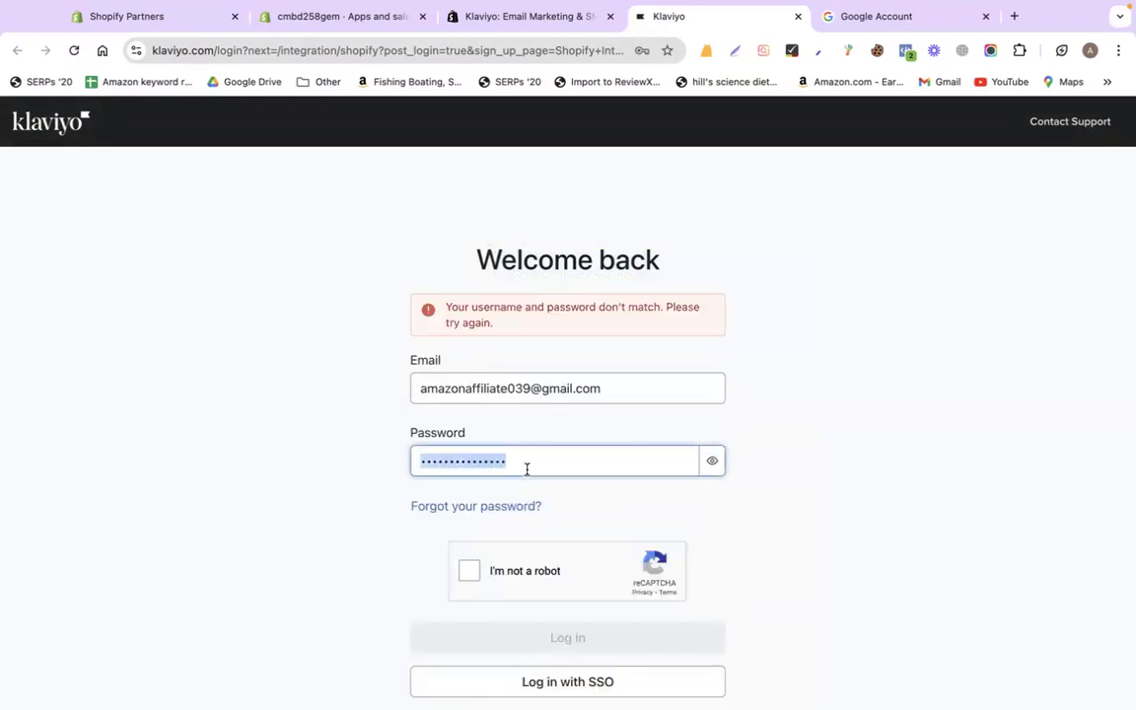
pyautogui.write('•')
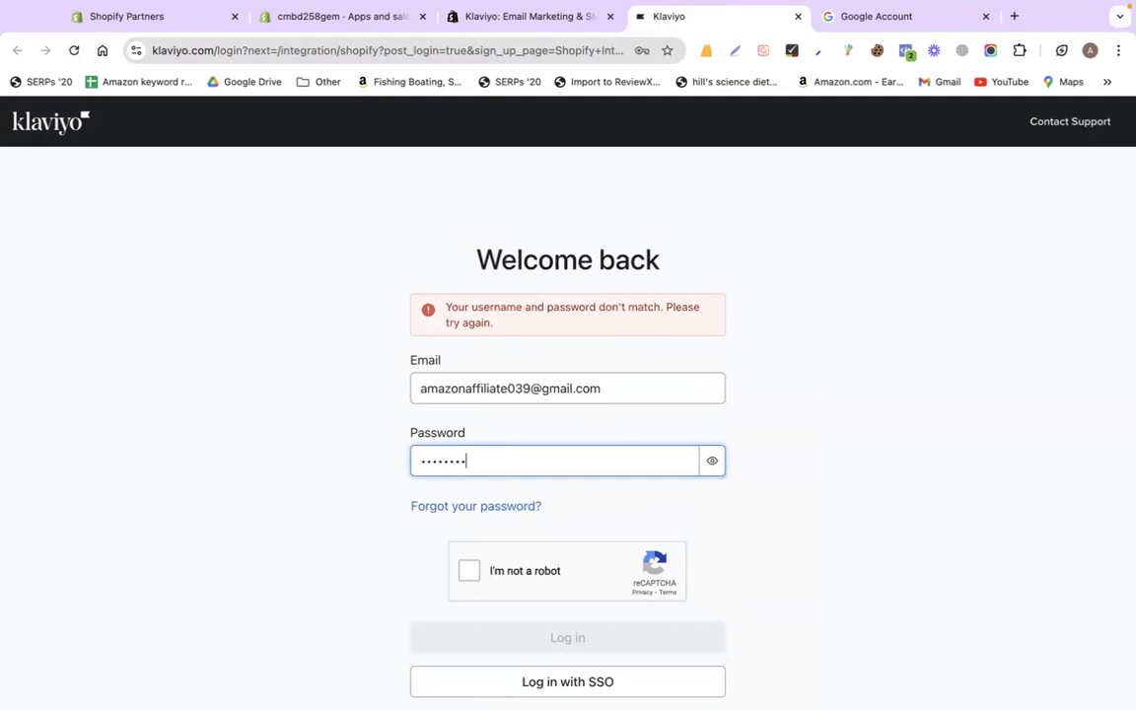
pyautogui.write('•')
pyautogui.click(470, 571)
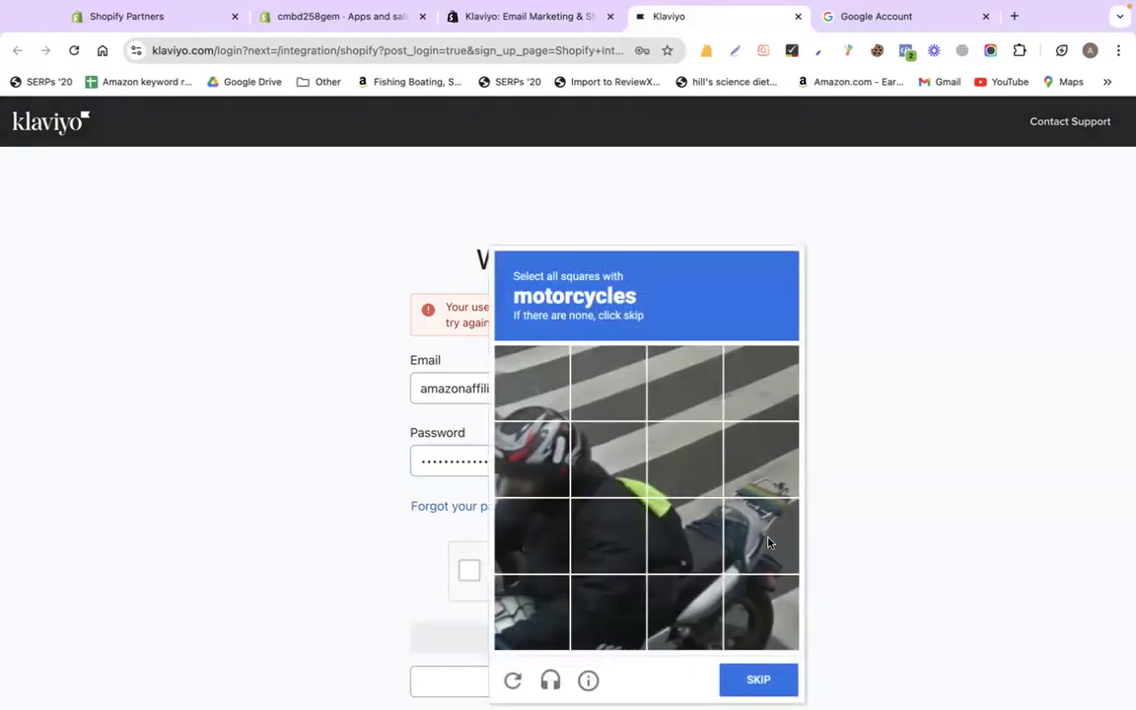
pyautogui.click(684, 534)
pyautogui.click(684, 612)
pyautogui.click(760, 612)
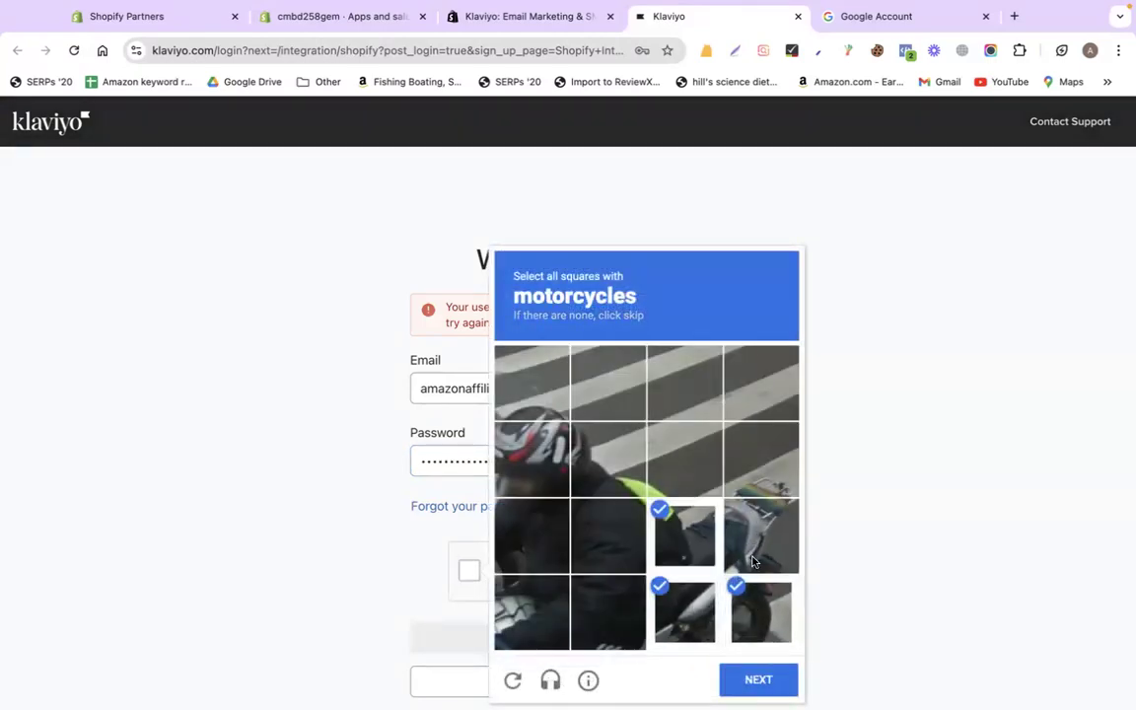
pyautogui.click(760, 535)
pyautogui.click(758, 679)
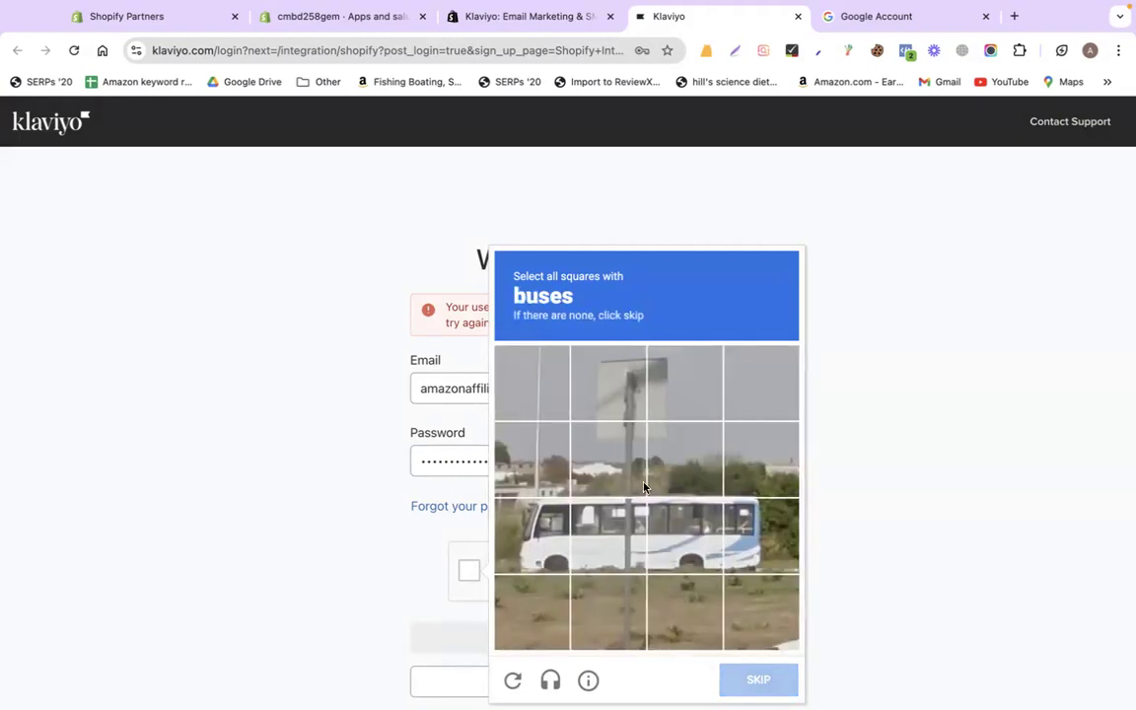
# - Solve the bus image challenge and try logging in again
pyautogui.click(547, 517)
pyautogui.click(608, 532)
pyautogui.click(685, 533)
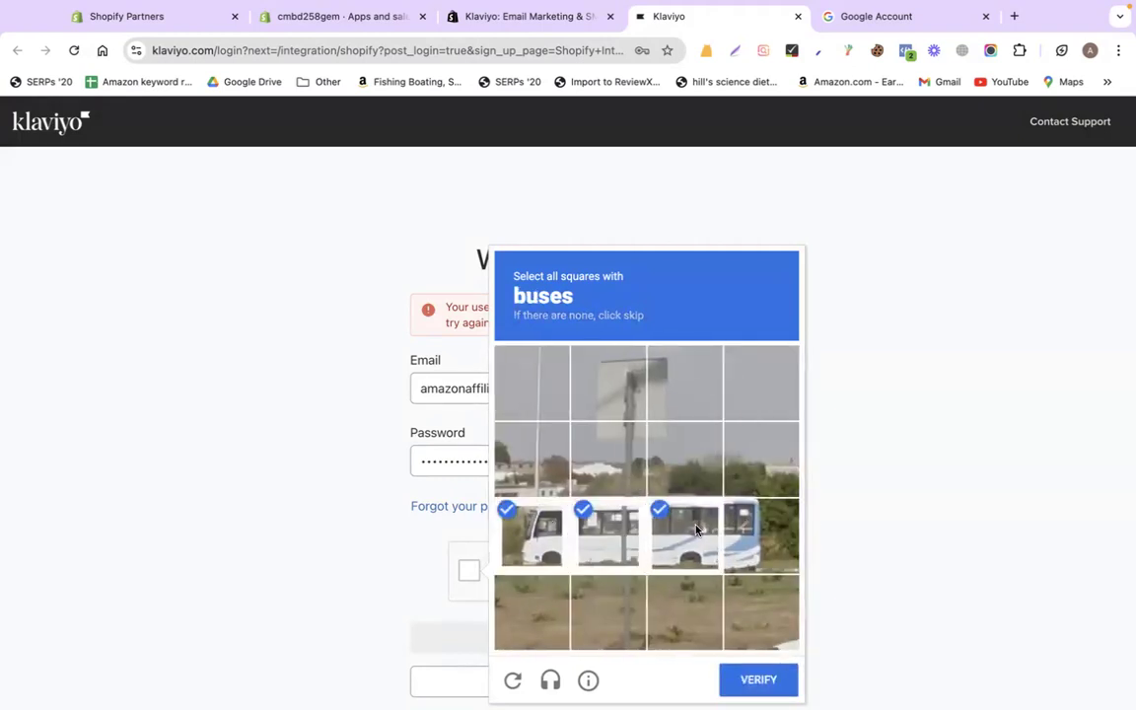
pyautogui.click(738, 532)
pyautogui.click(753, 679)
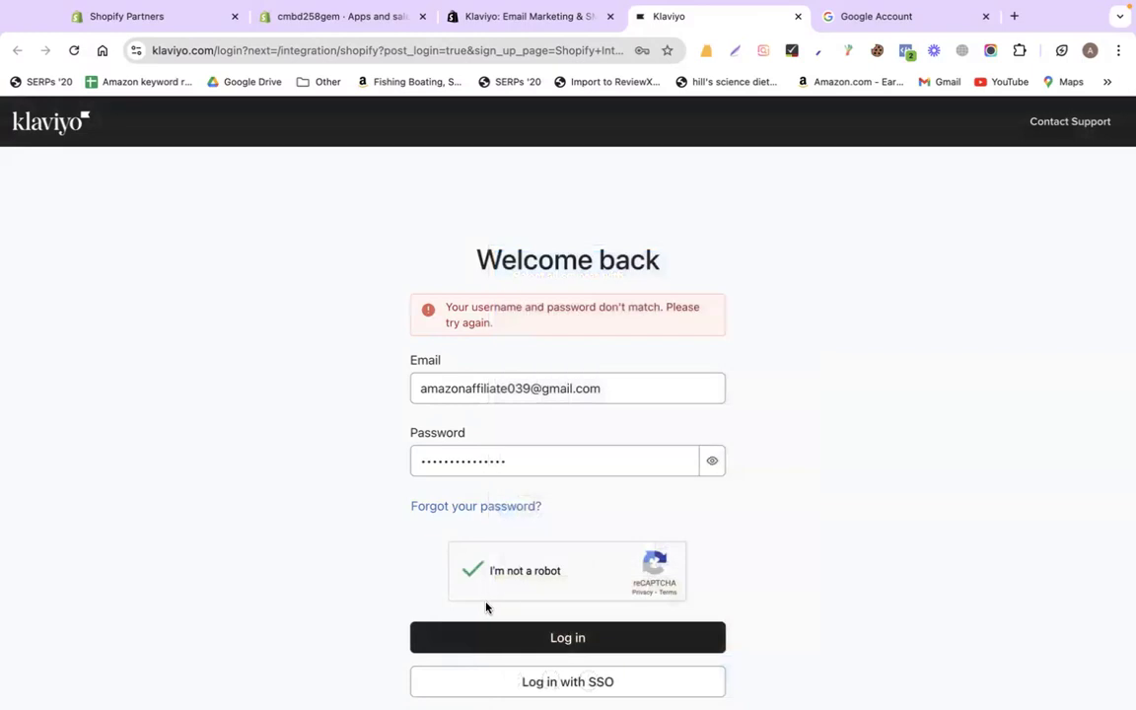
pyautogui.click(463, 639)
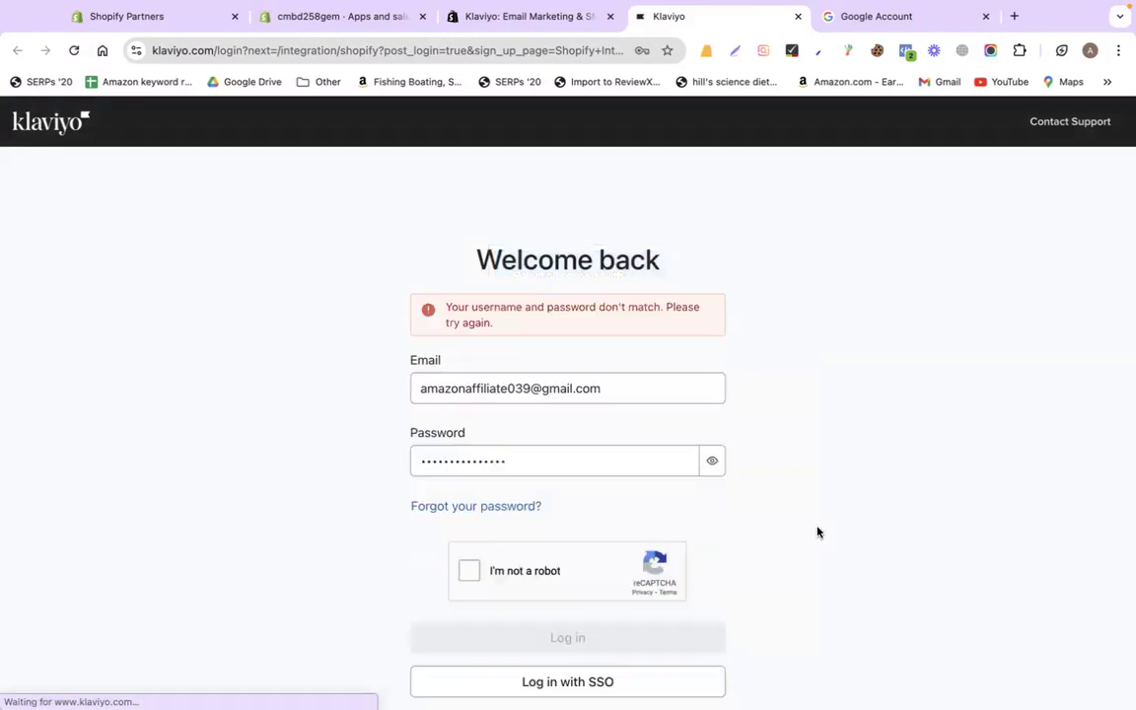
# - Request a Klaviyo password-reset e-mail for the account's address
pyautogui.click(511, 506)
pyautogui.click(527, 370)
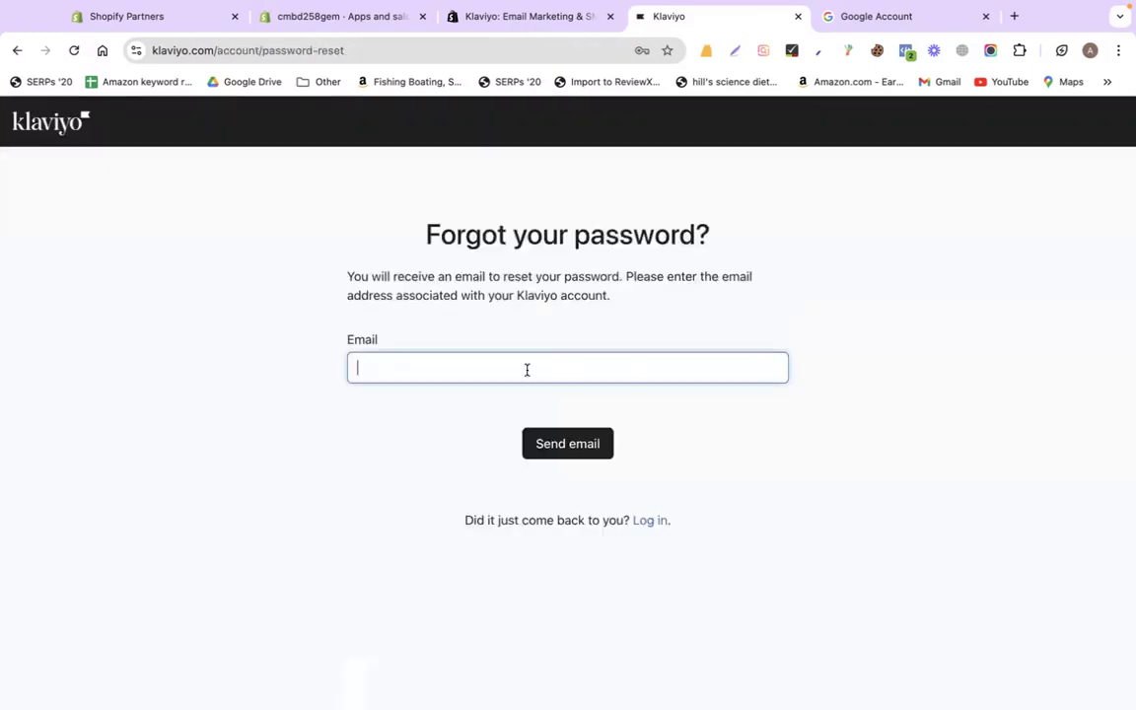
pyautogui.press('super+v')
pyautogui.press('Return')
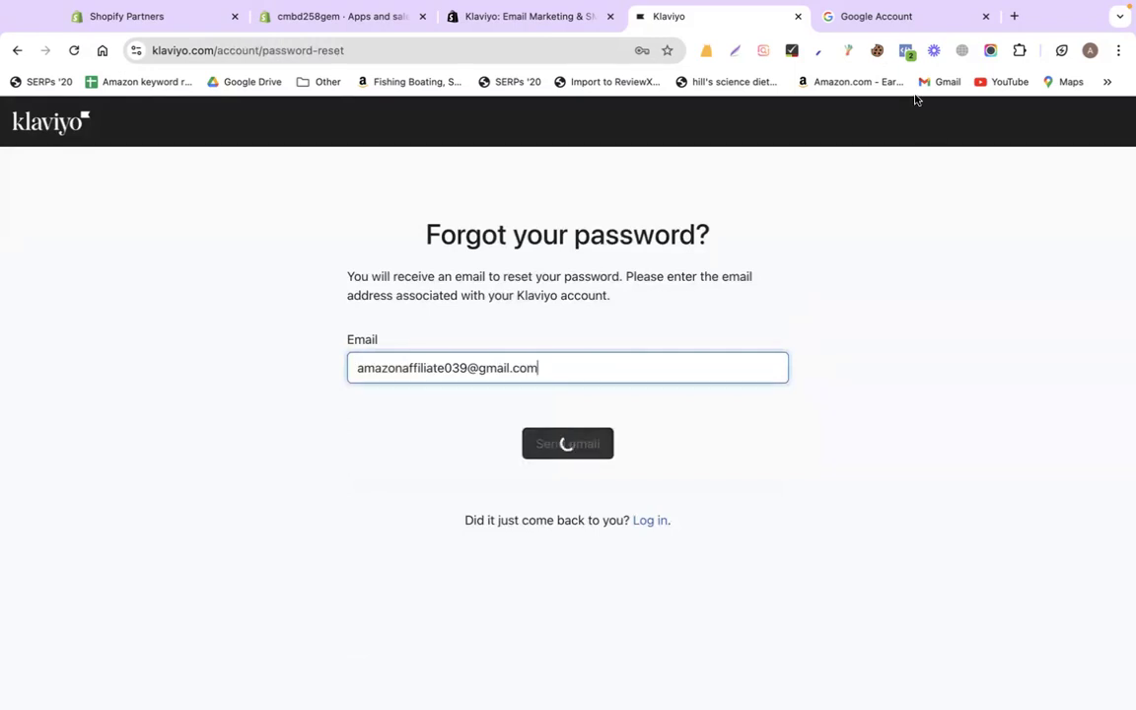
# - Open the Gmail inbox to look for the reset e-mail
pyautogui.click(871, 15)
pyautogui.click(375, 50)
pyautogui.write('mail')
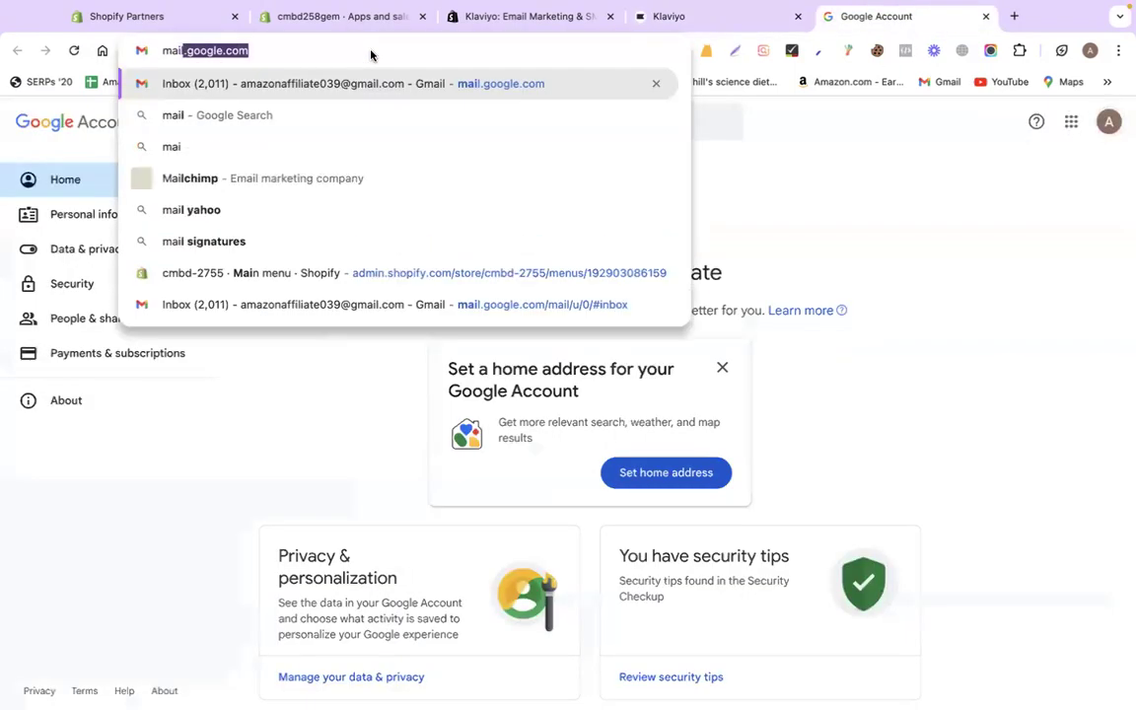
pyautogui.press('Return')
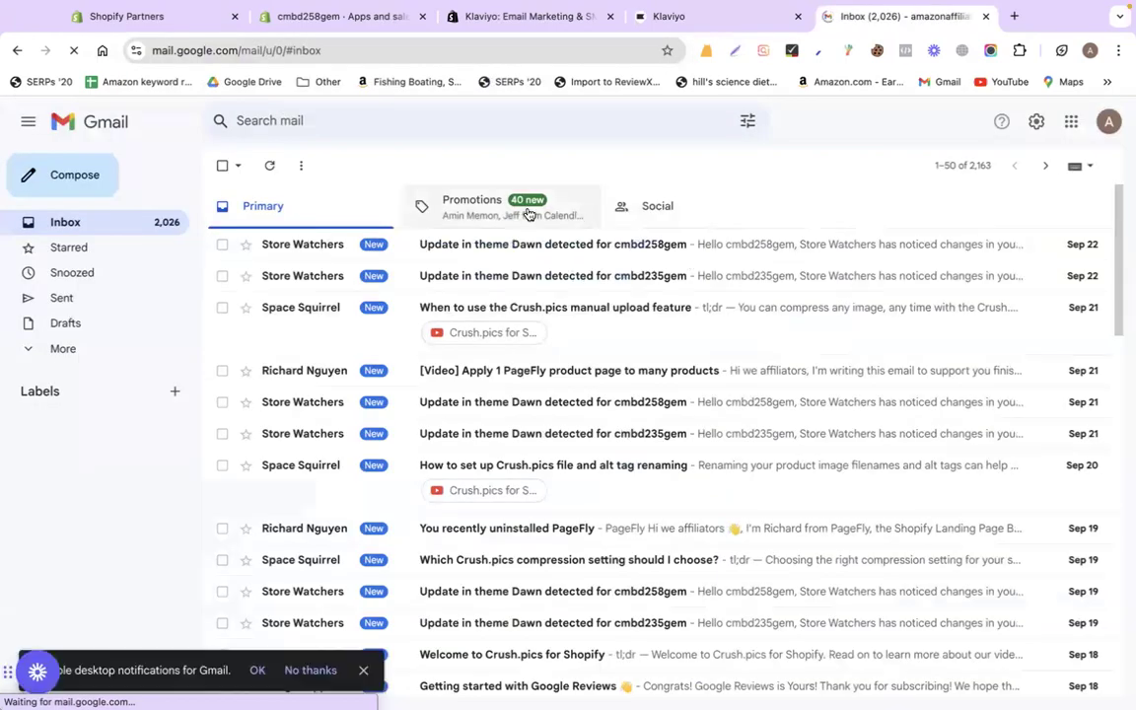
pyautogui.click(695, 20)
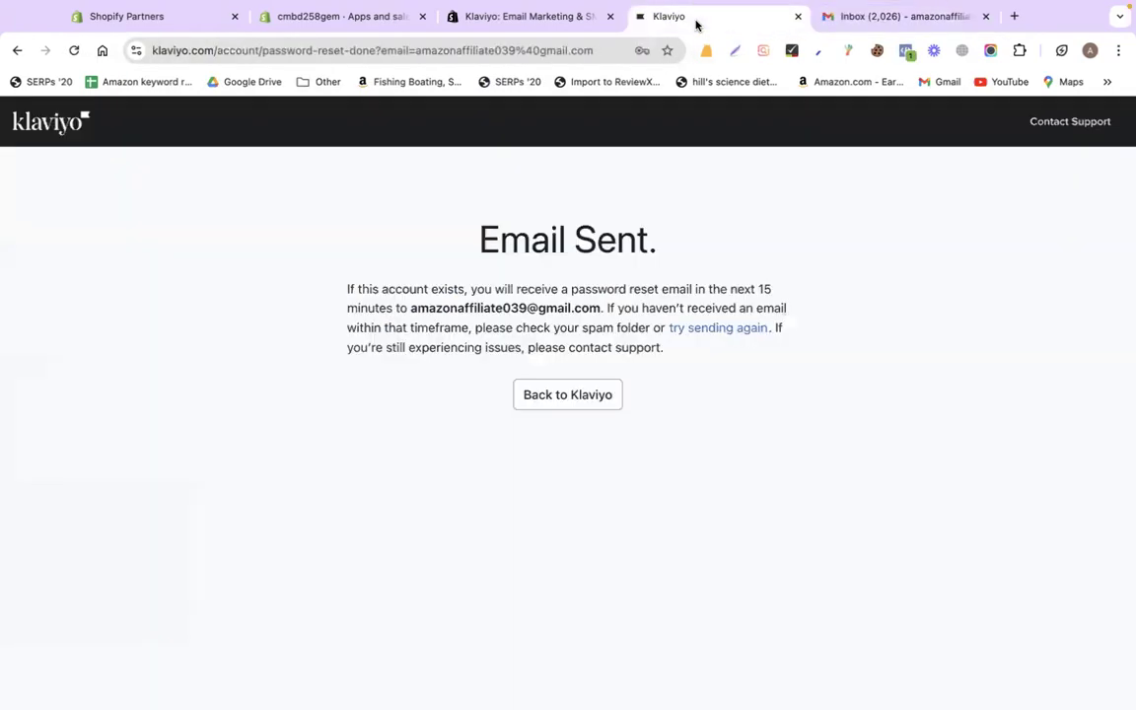
pyautogui.click(830, 16)
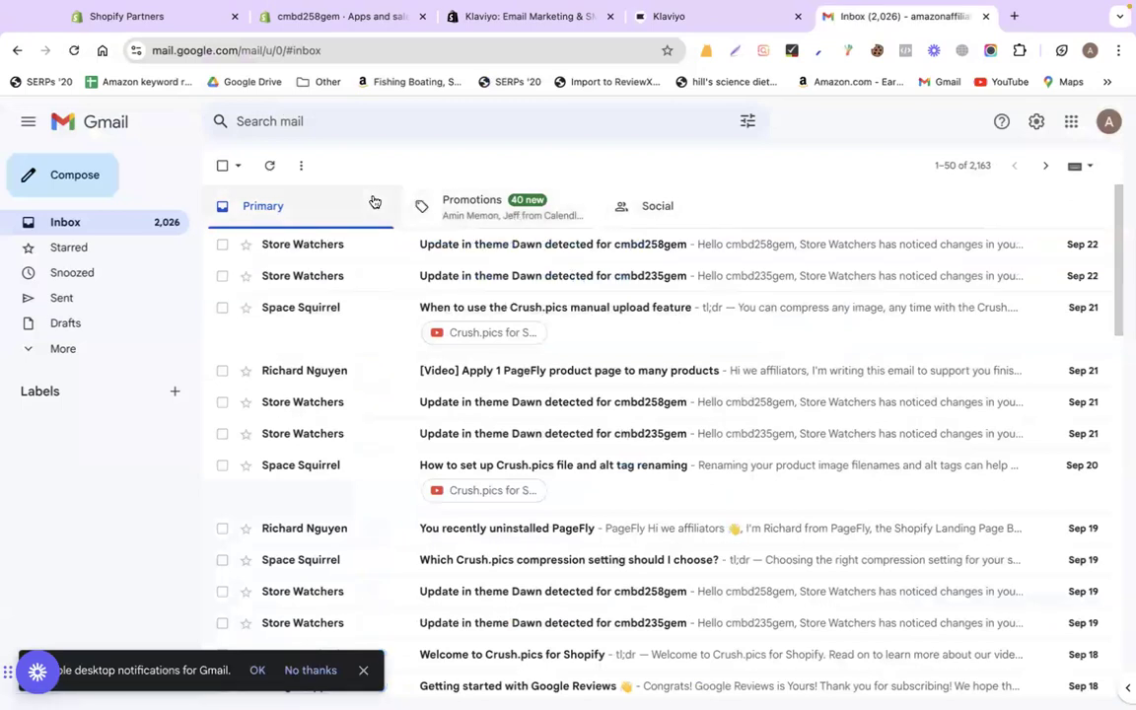
# - Refresh Gmail, open the 'Reset your Klaviyo password' e-mail and follow its reset link
pyautogui.click(268, 166)
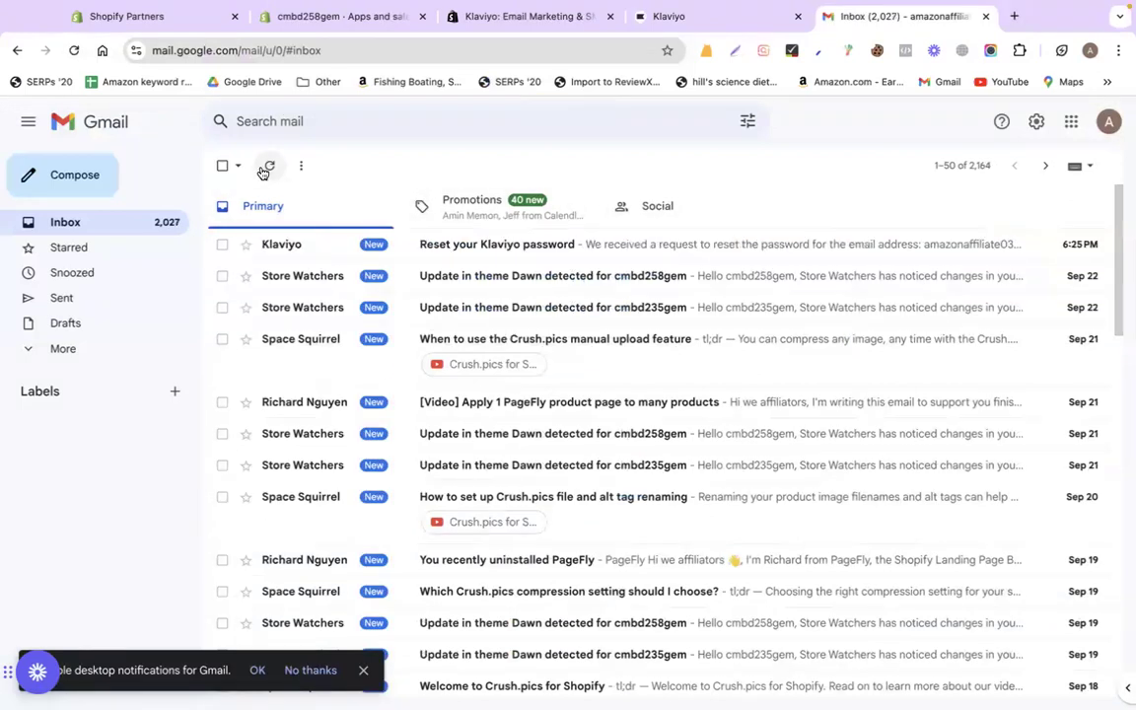
pyautogui.click(451, 244)
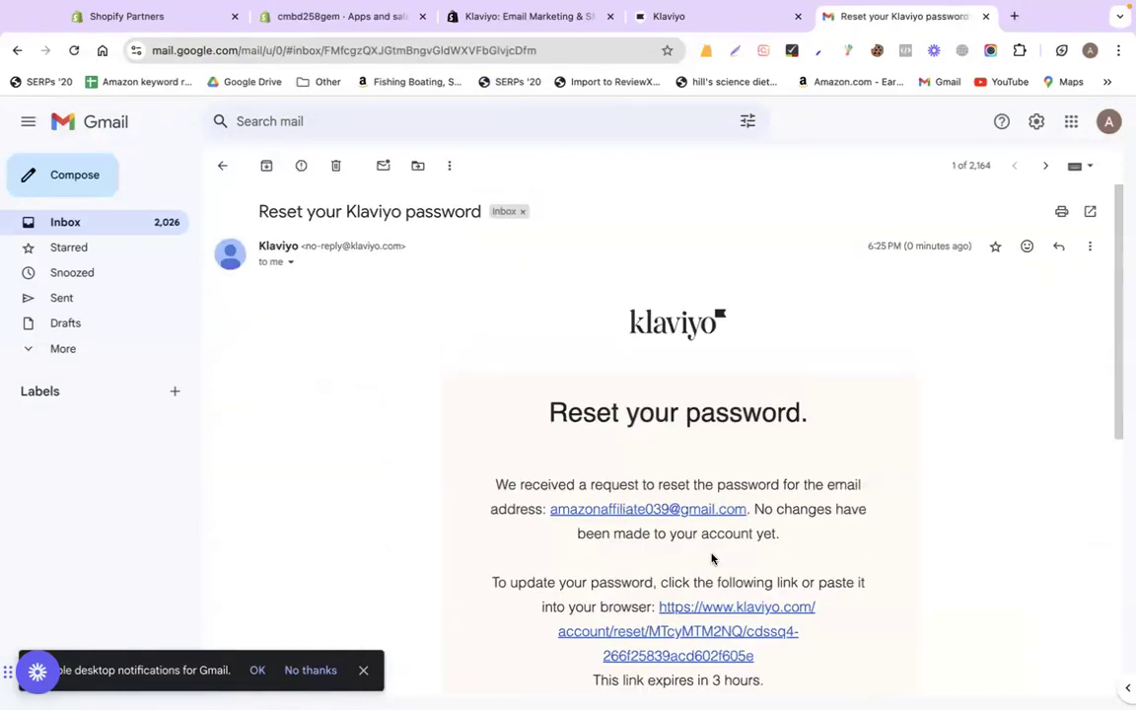
pyautogui.scroll(-2, 712, 559)
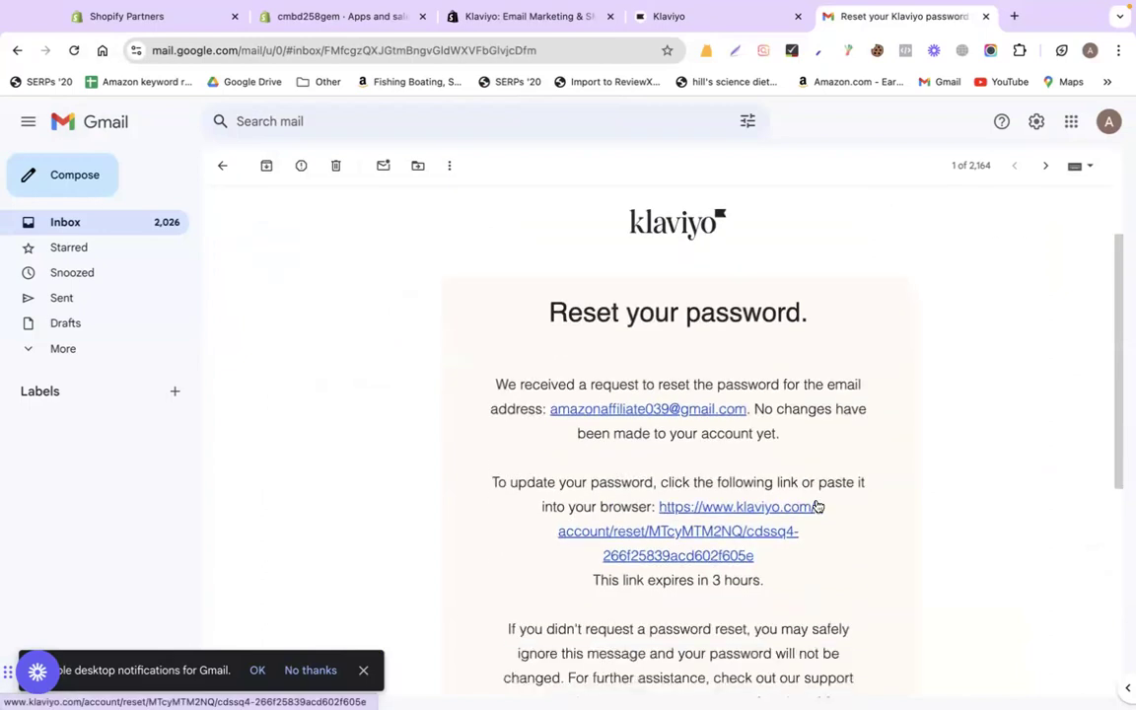
pyautogui.click(764, 511)
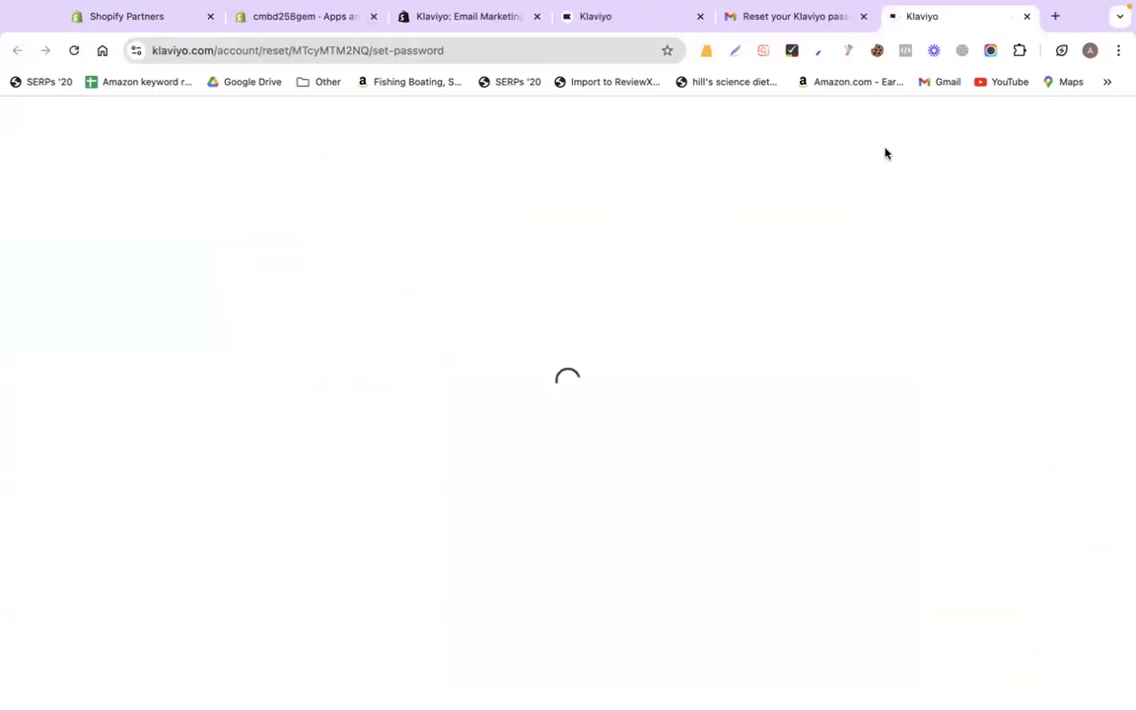
# - Enter and confirm a new account password, save it, and continue to login
pyautogui.click(561, 343)
pyautogui.write('•••••••••••••••')
pyautogui.click(545, 416)
pyautogui.write('•••••')
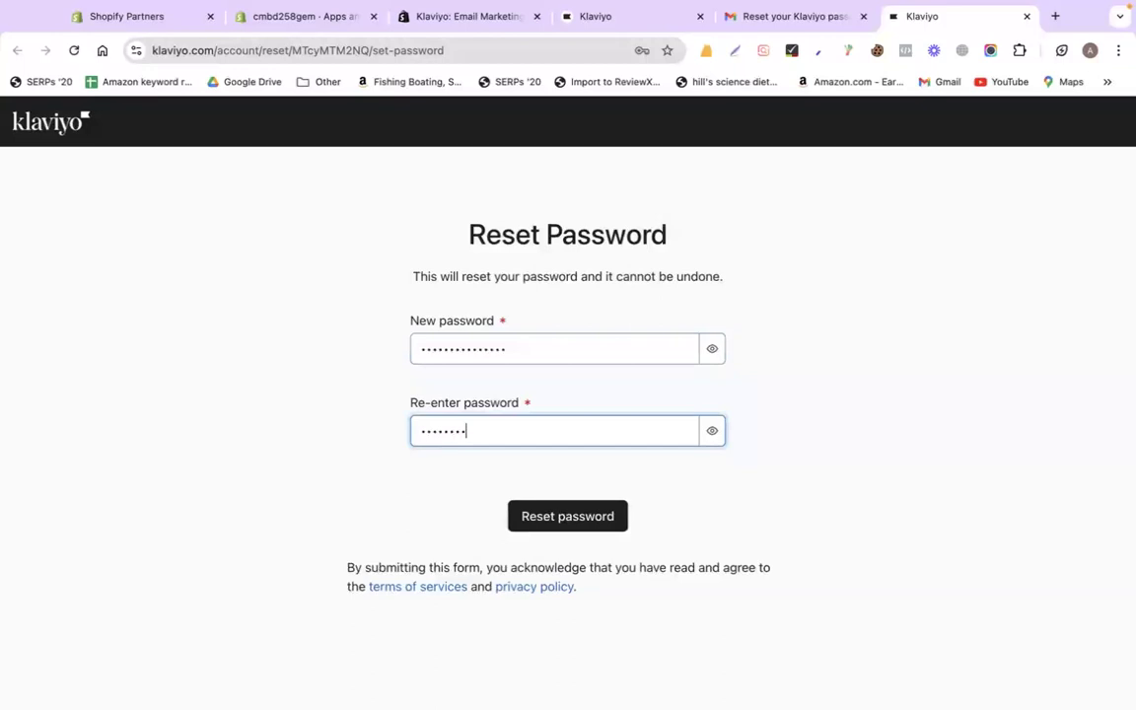
pyautogui.write('••••••••••')
pyautogui.click(581, 516)
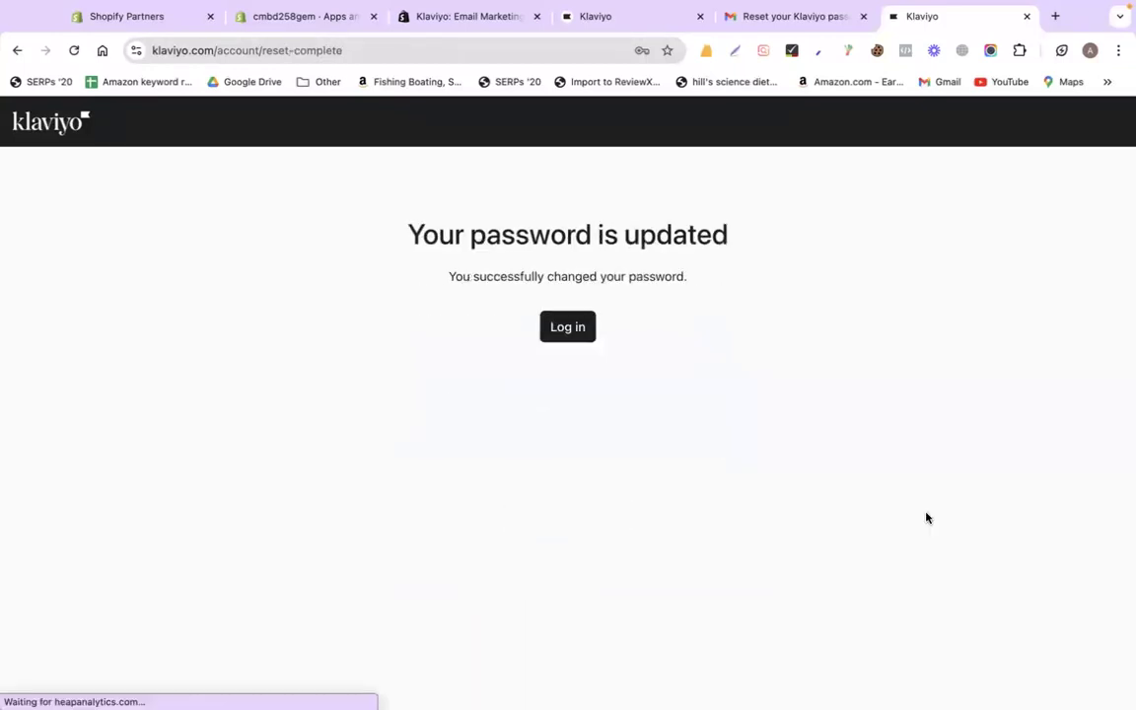
pyautogui.click(566, 325)
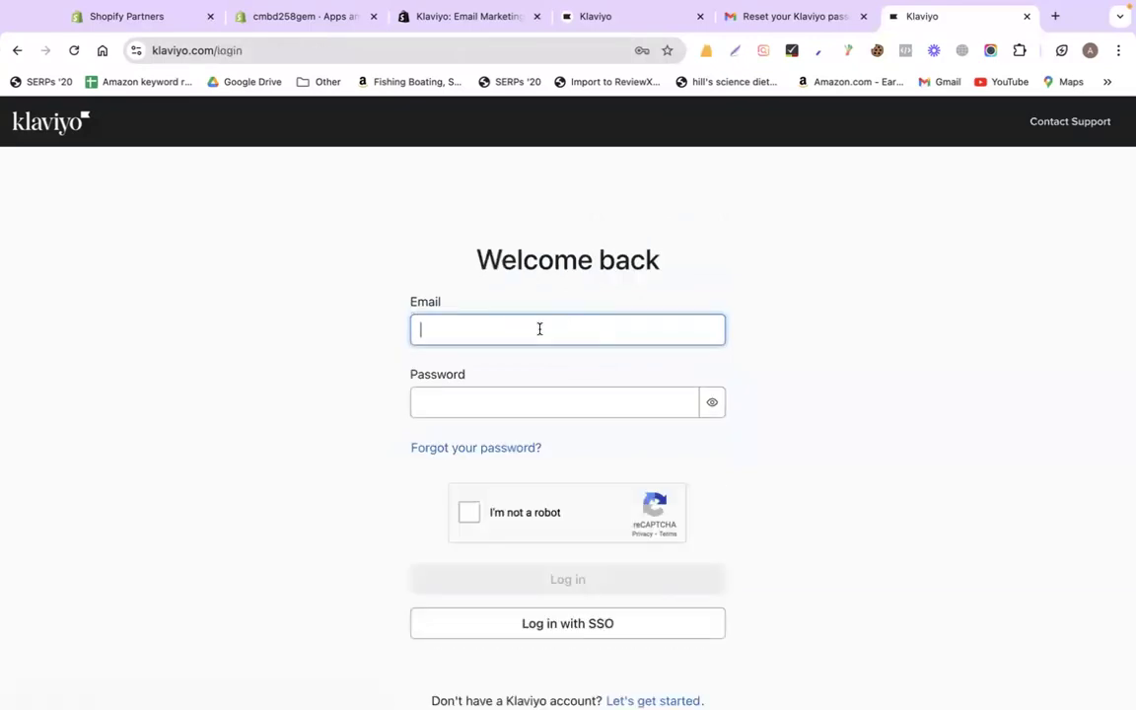
# - Sign in to Klaviyo with the account e-mail and new password after the reCAPTCHA check
pyautogui.press('super+v')
pyautogui.click(481, 400)
pyautogui.write('•••••••••••••••')
pyautogui.click(468, 522)
pyautogui.click(616, 578)
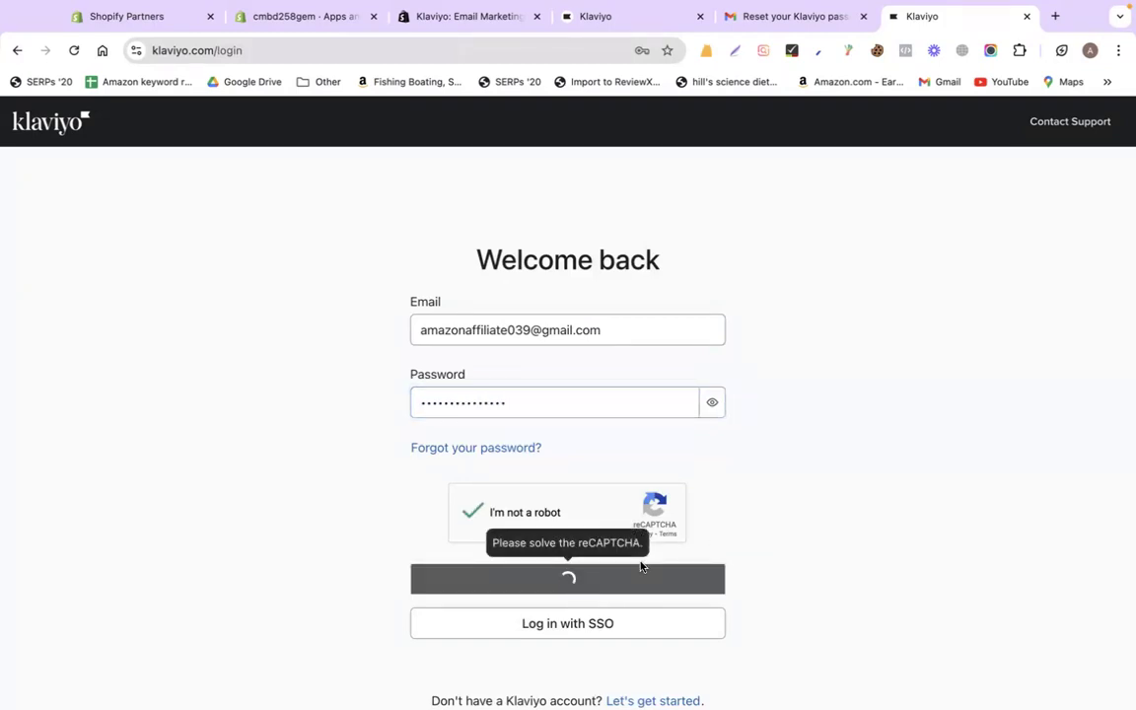
# - Close the leftover Email Sent tab, reorder the tabs and return to Gmail
pyautogui.click(691, 22)
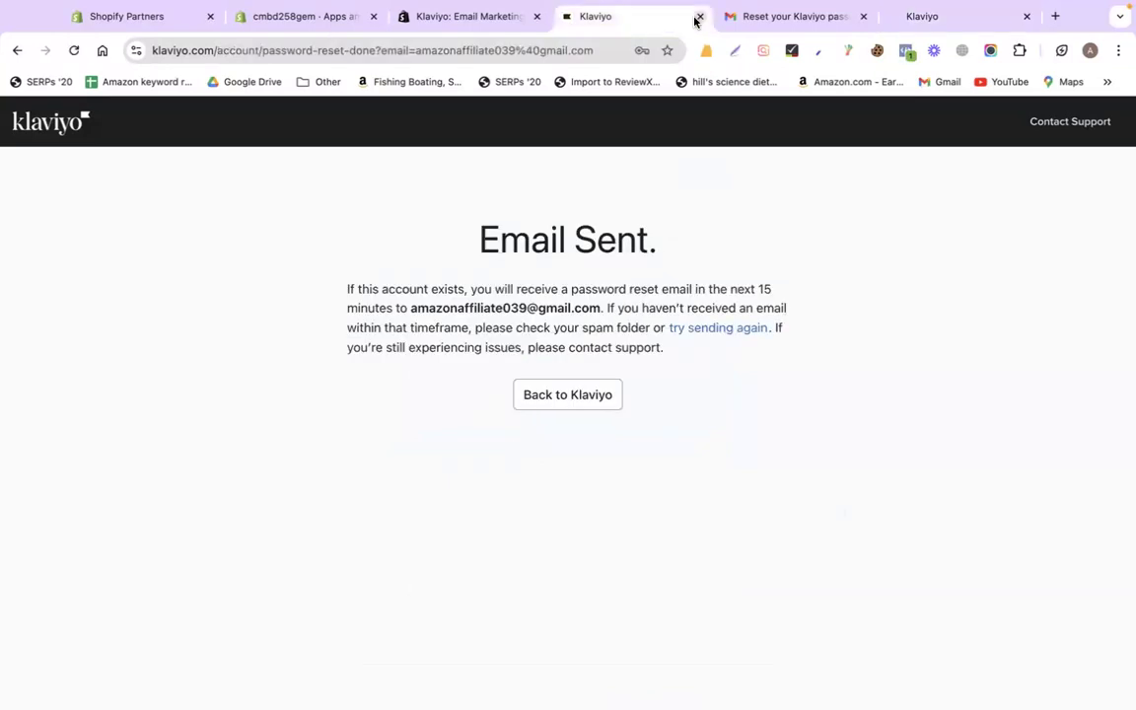
pyautogui.click(700, 15)
pyautogui.click(744, 19)
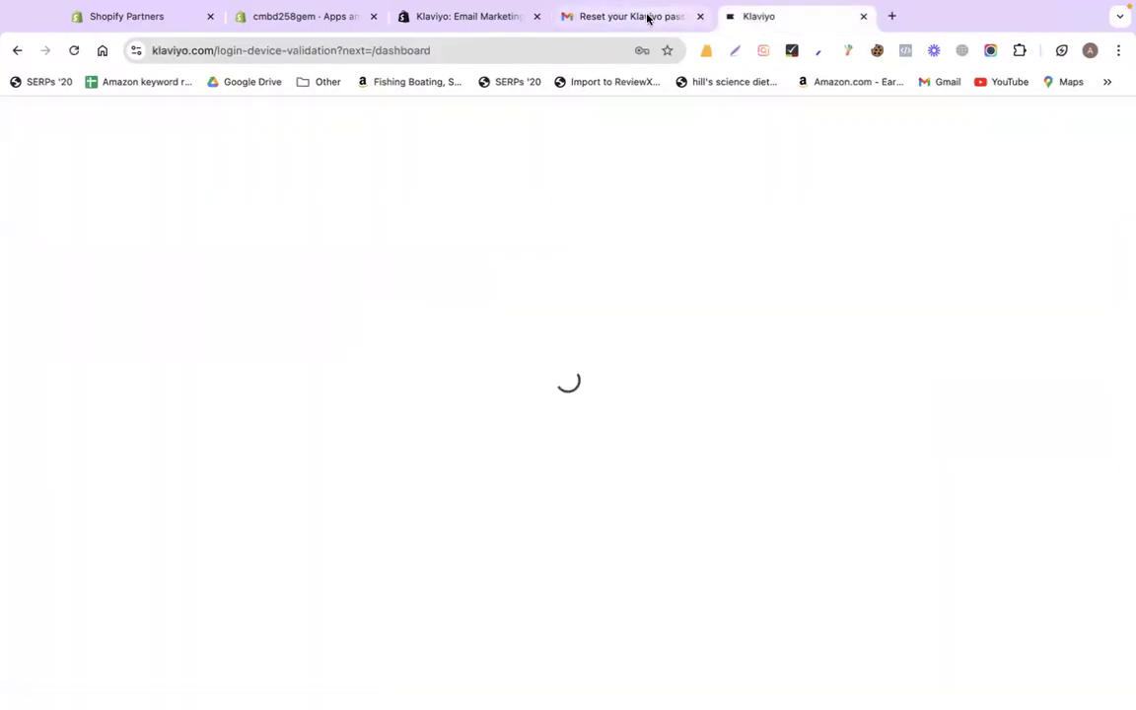
pyautogui.moveTo(649, 18); pyautogui.dragTo(880, 18)
pyautogui.click(658, 22)
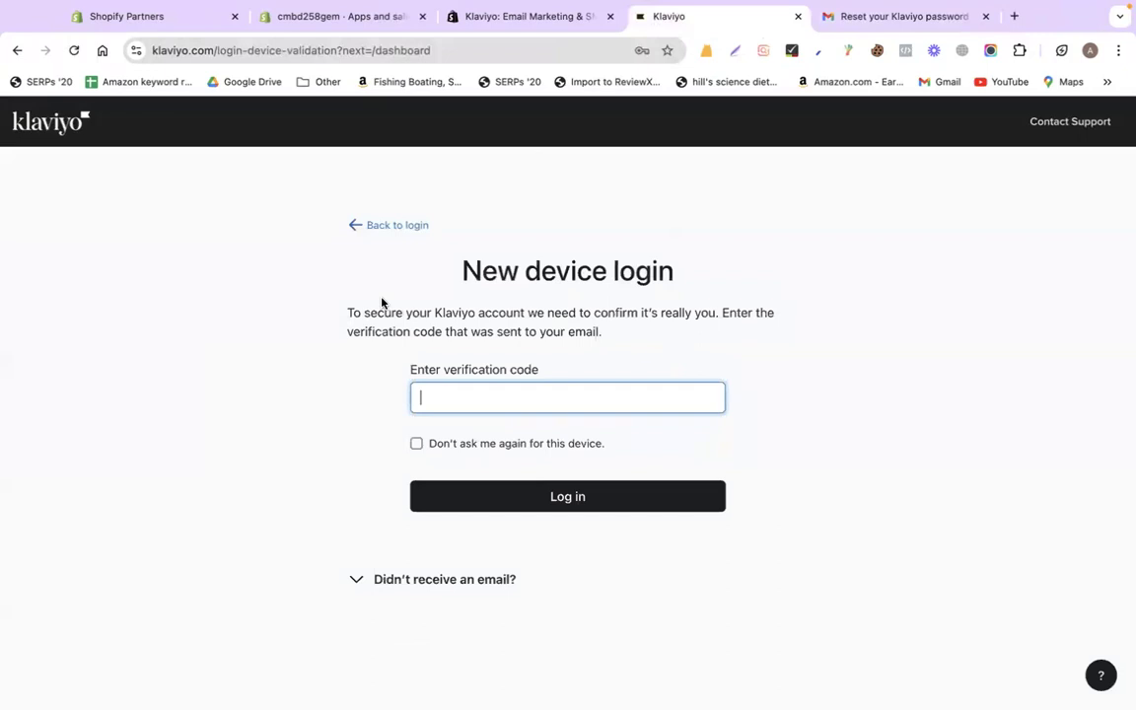
pyautogui.click(857, 18)
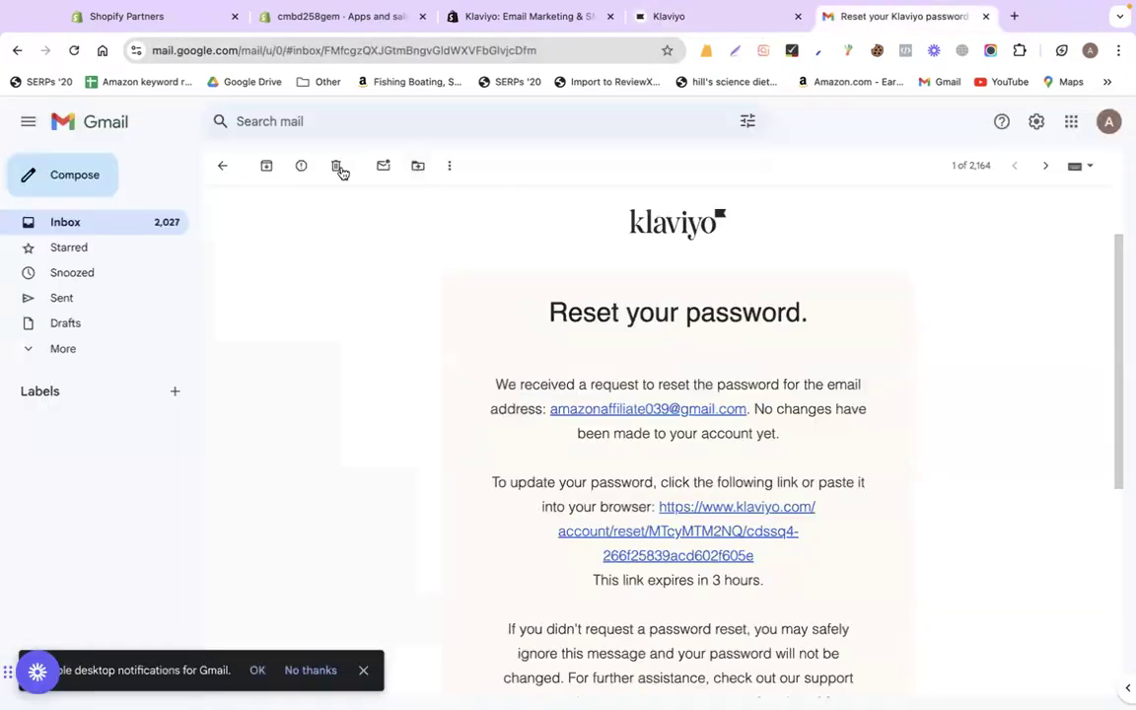
# - Copy the code from the 'New device login on Klaviyo' e-mail and submit it in Klaviyo
pyautogui.click(223, 167)
pyautogui.click(586, 246)
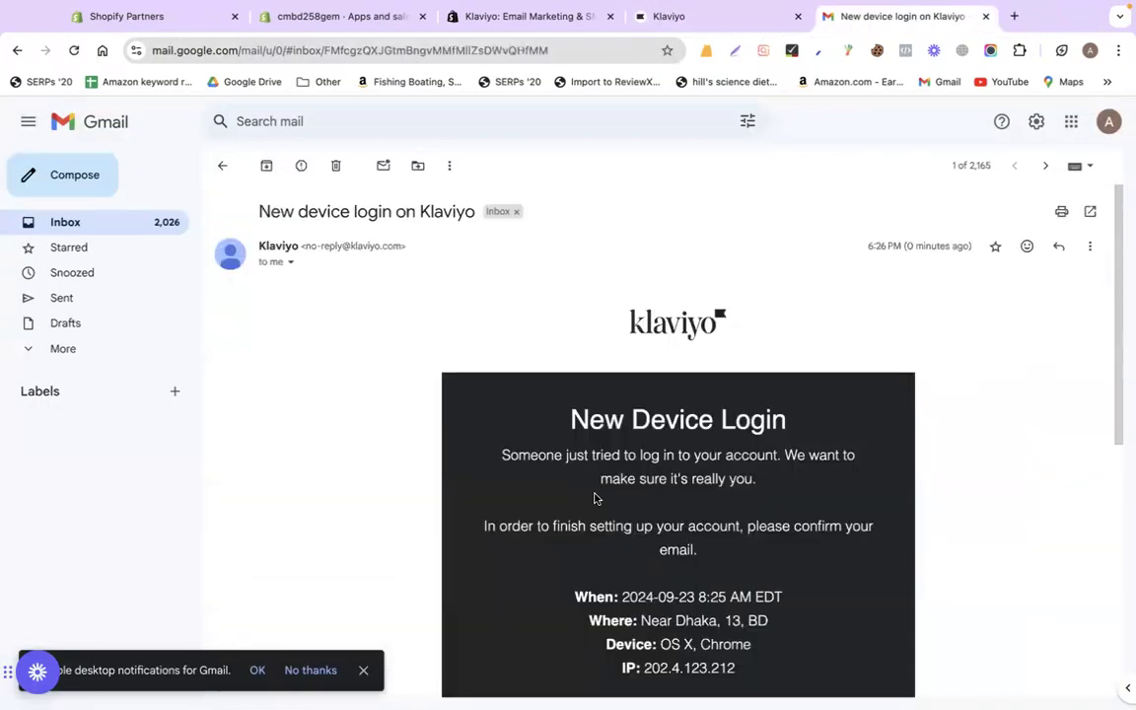
pyautogui.scroll(-3, 641, 565)
pyautogui.doubleClick(653, 612)
pyautogui.press('super+c')
pyautogui.click(675, 15)
pyautogui.press('super+v')
pyautogui.press('Return')
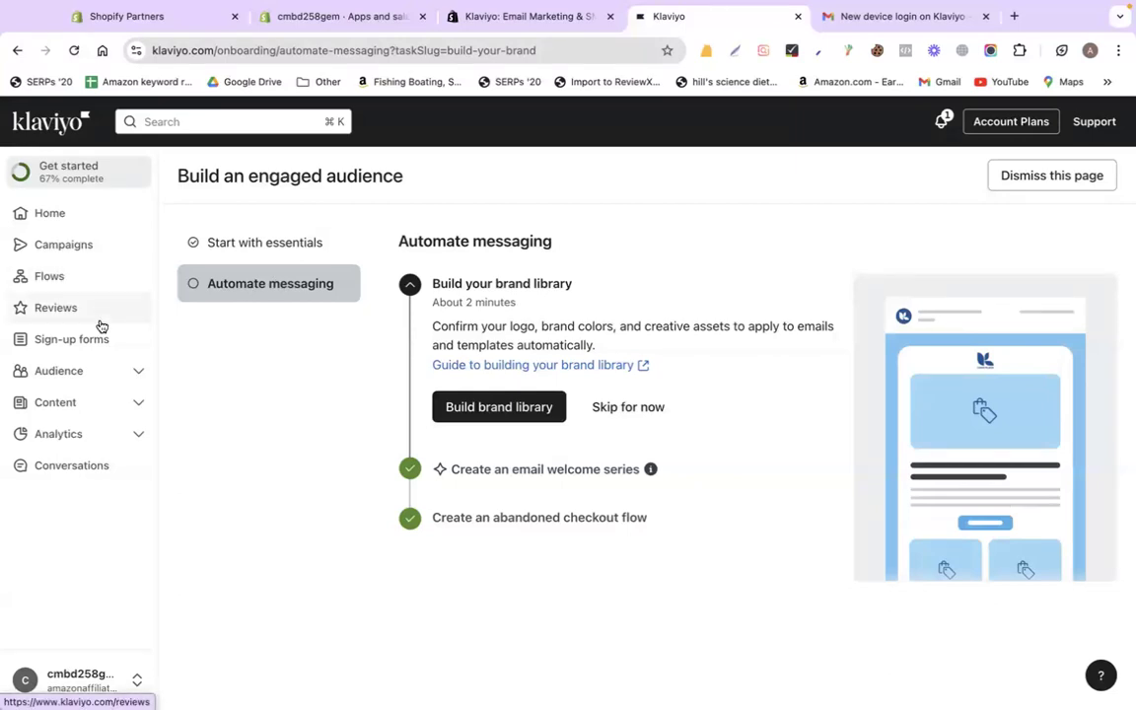
# - Open the Sign-up forms list from the left sidebar
pyautogui.click(71, 339)
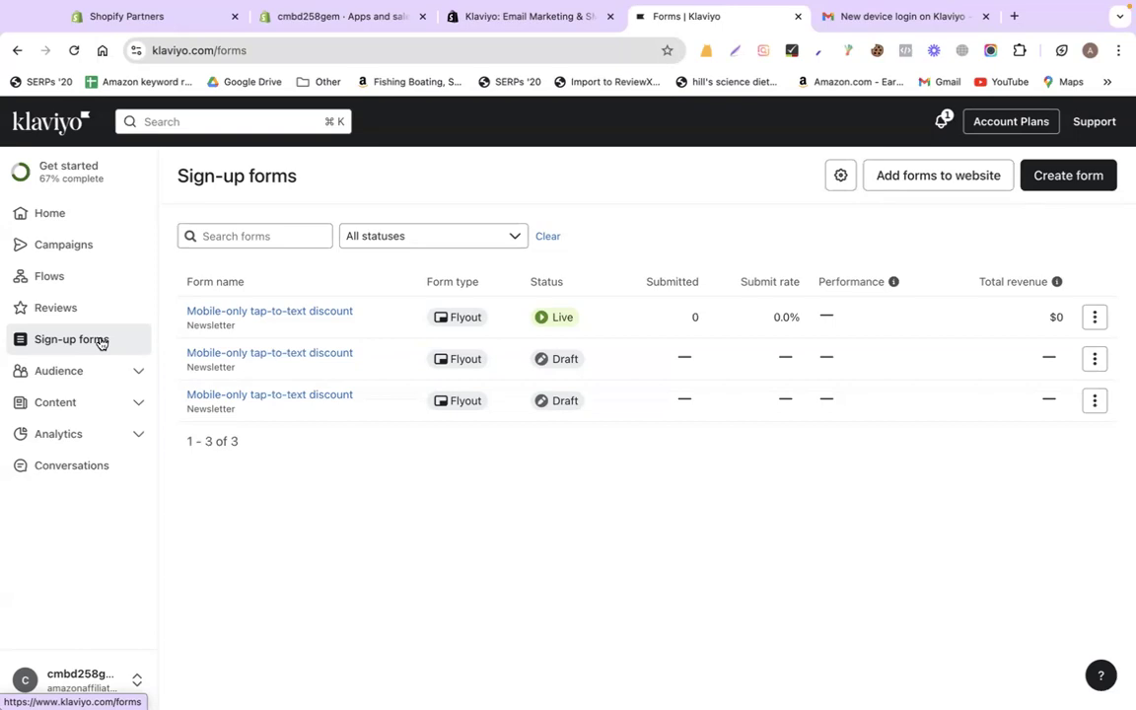
# - Delete both draft Mobile-only tap-to-text forms, leaving only the live form
pyautogui.click(100, 342)
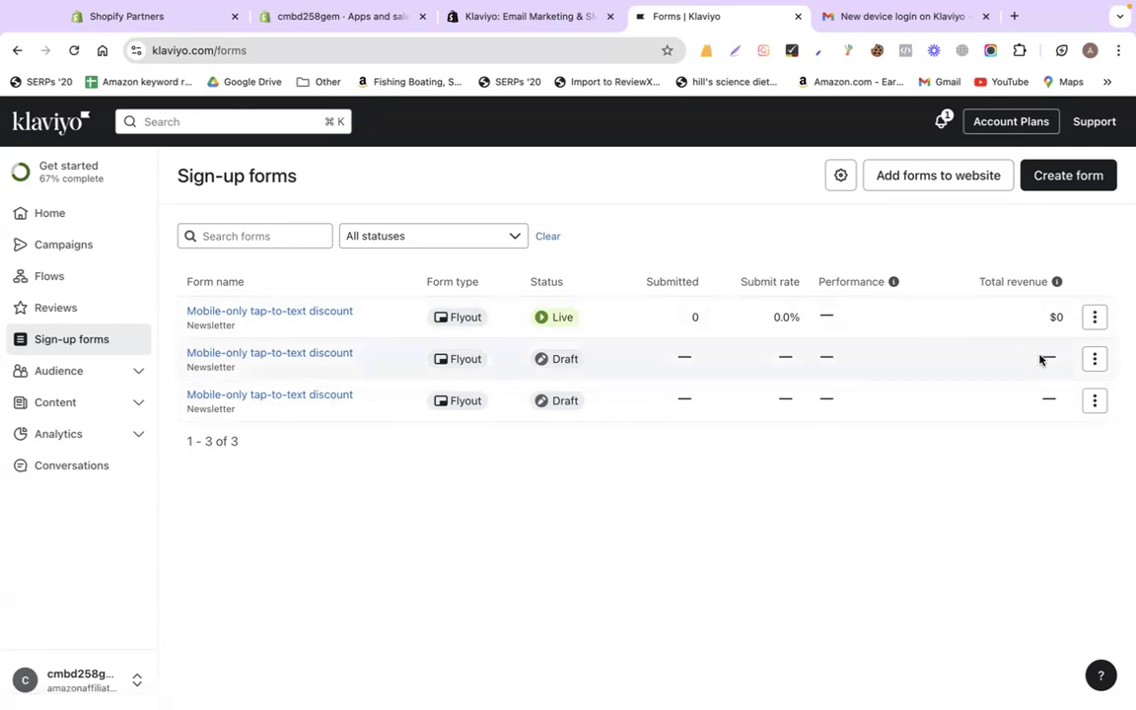
pyautogui.click(1094, 361)
pyautogui.click(1043, 547)
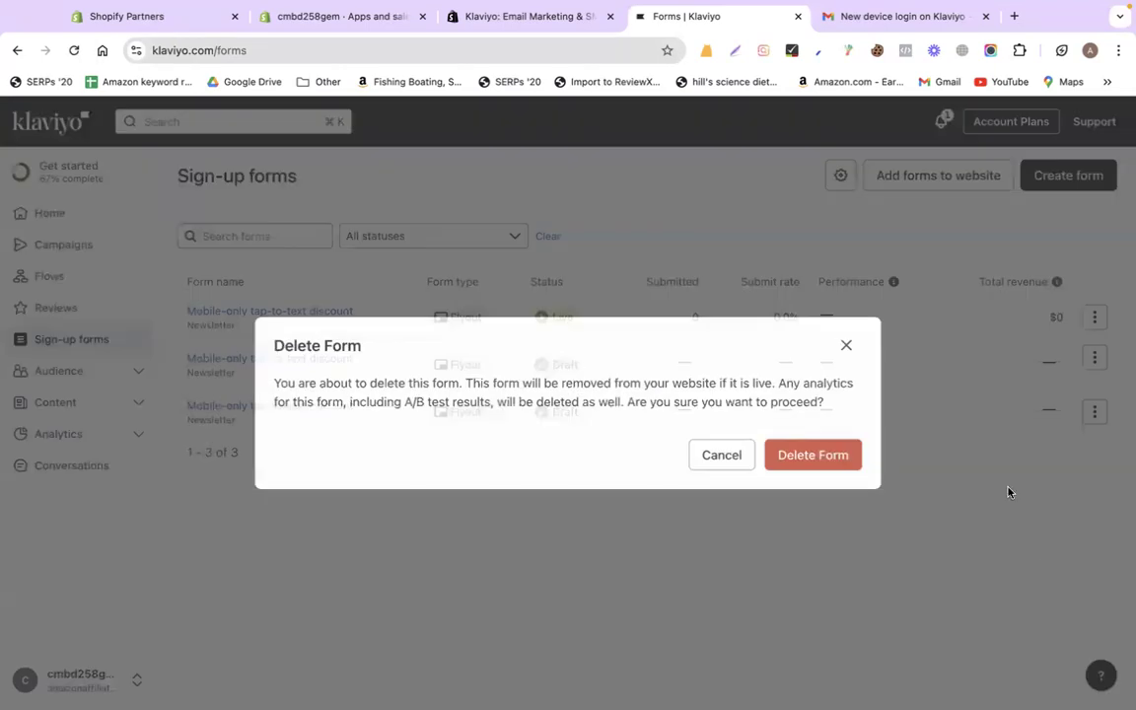
pyautogui.click(841, 456)
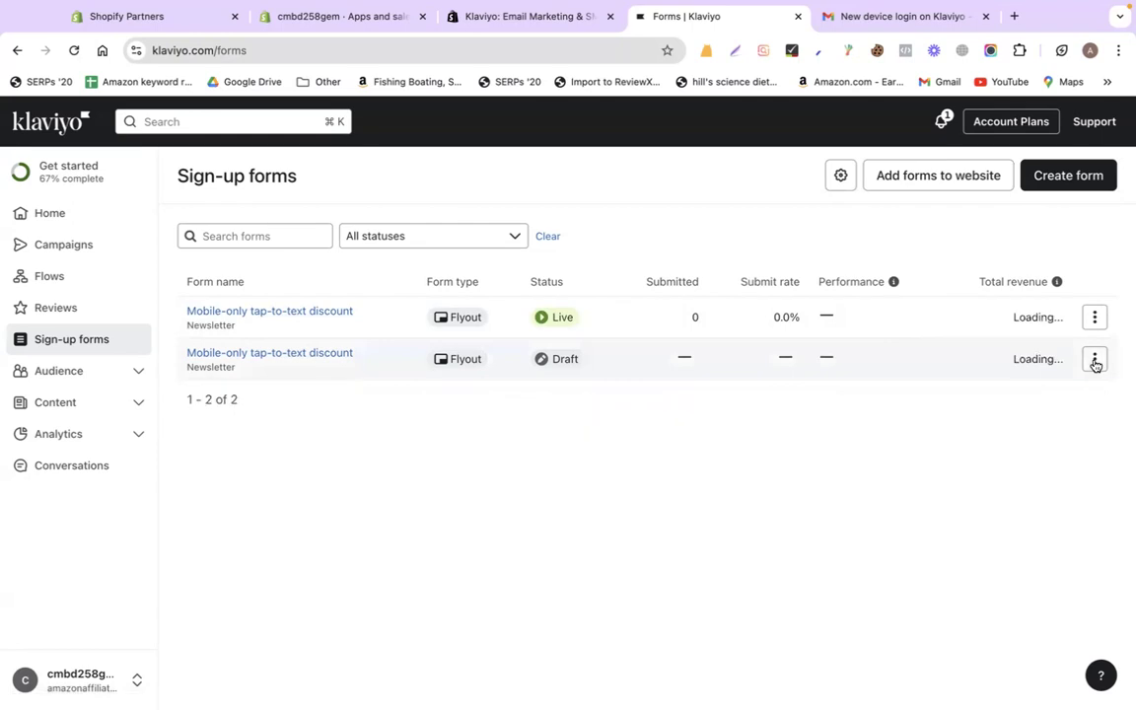
pyautogui.click(1094, 361)
pyautogui.click(1026, 550)
pyautogui.click(836, 455)
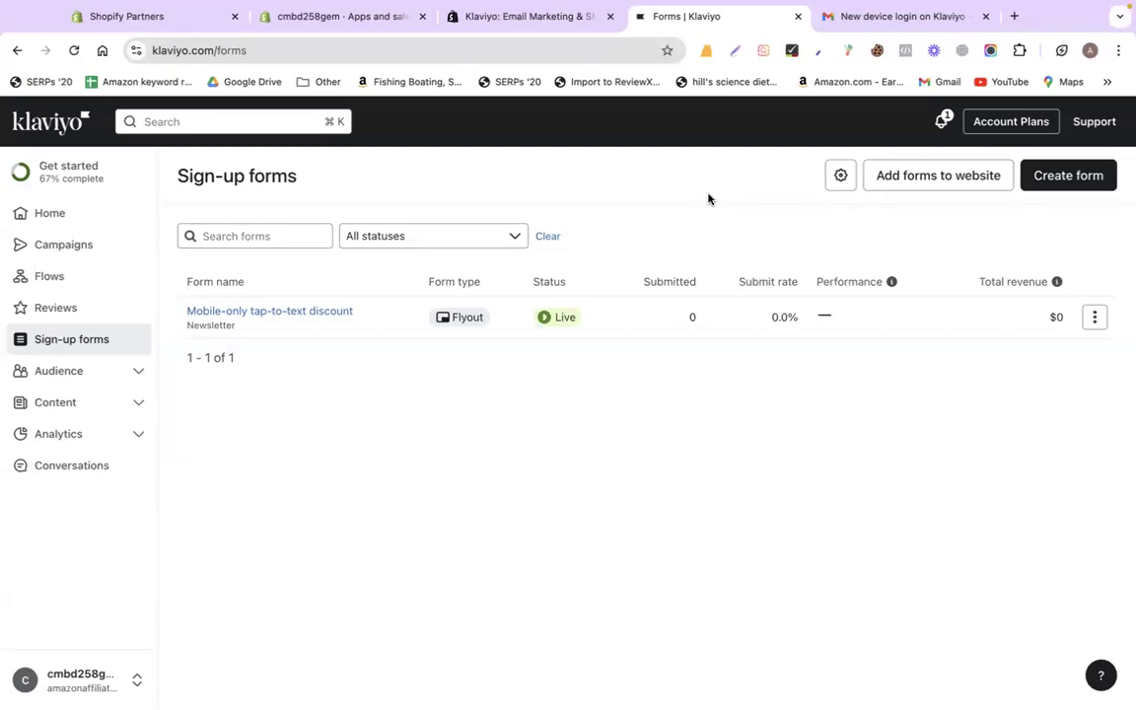
pyautogui.click(1093, 318)
# - Start a new sign-up form, then preview and close the Mobile-only tap-to-text discount template
pyautogui.click(1025, 540)
pyautogui.click(803, 459)
pyautogui.click(1067, 176)
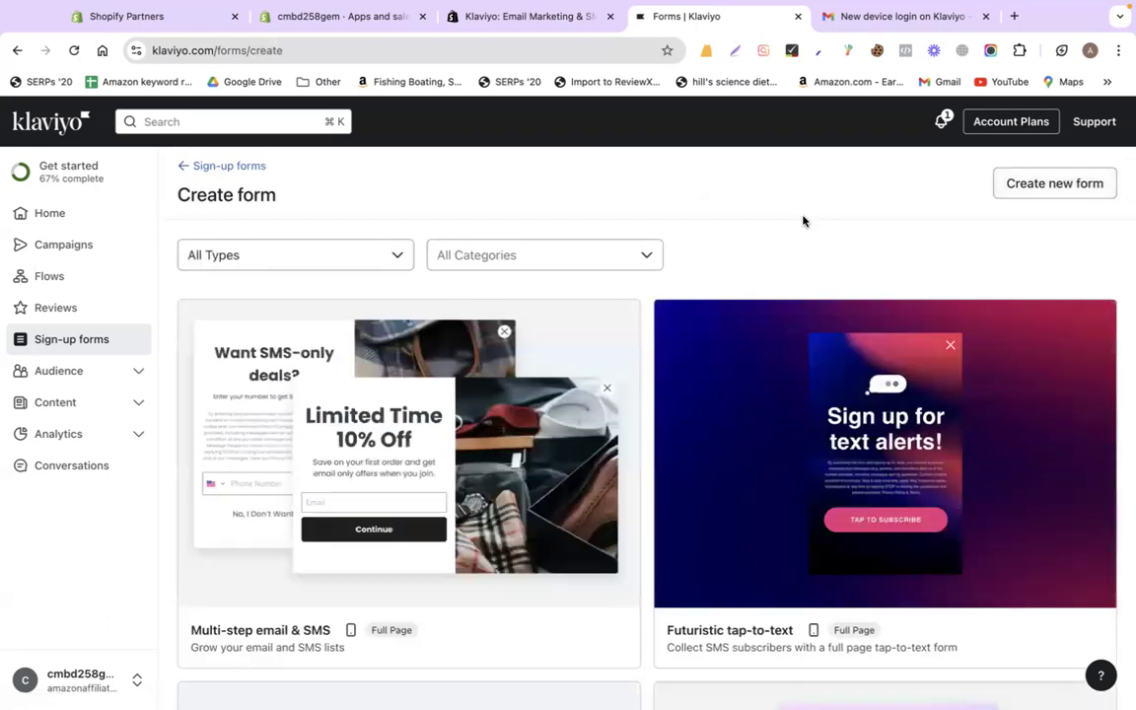
pyautogui.scroll(-3, 667, 398)
pyautogui.scroll(1, 666, 398)
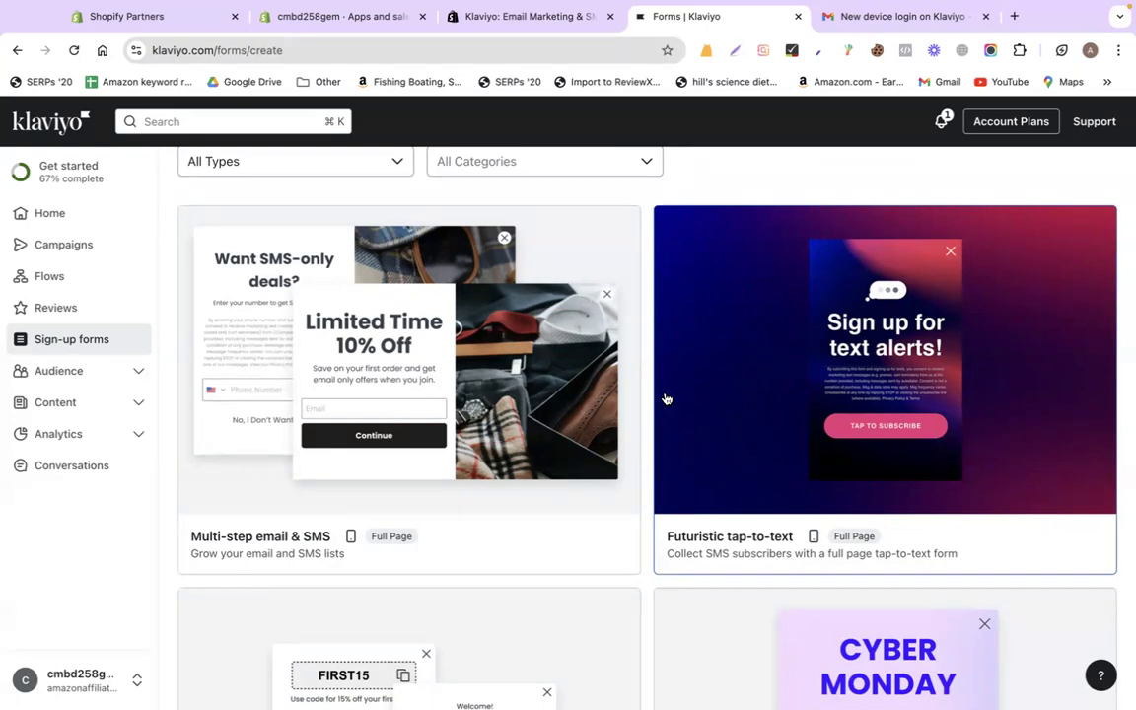
pyautogui.scroll(-3, 667, 398)
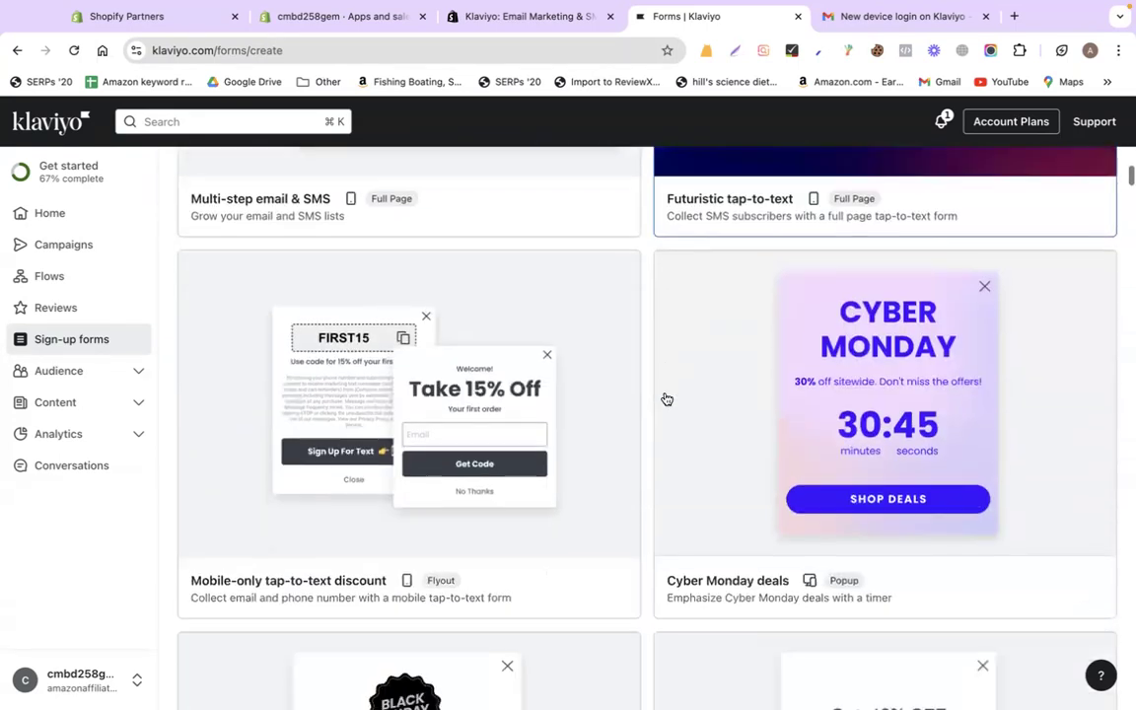
pyautogui.click(478, 428)
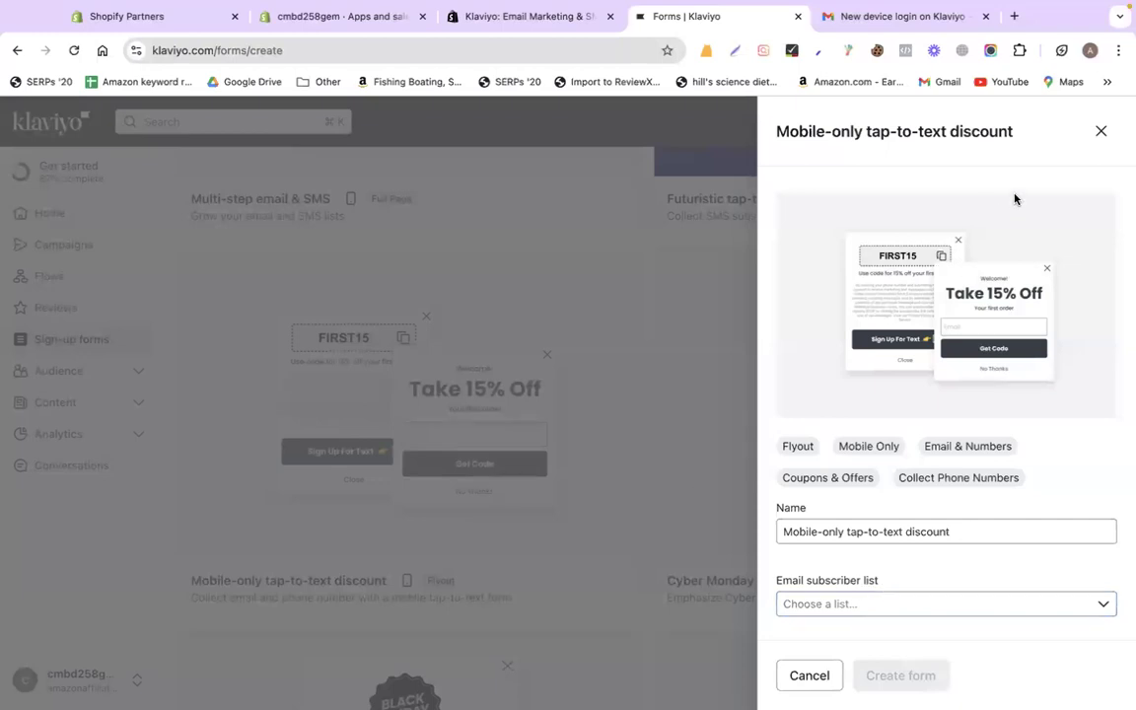
pyautogui.click(1101, 134)
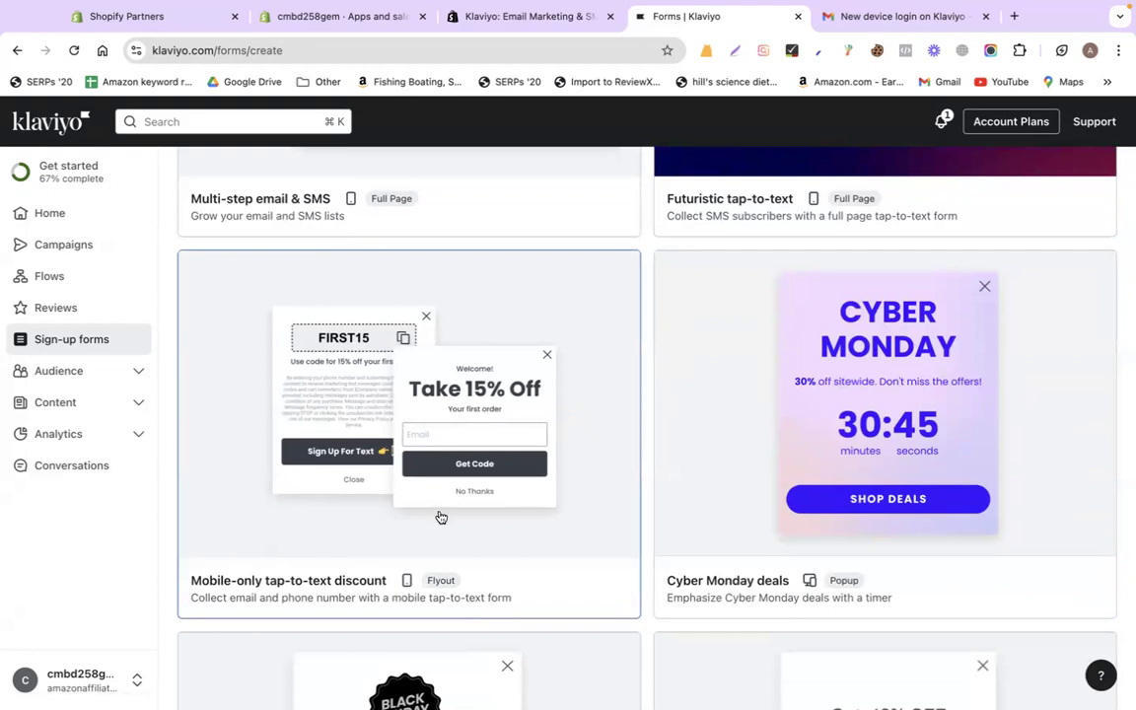
# - Scroll down the template gallery to the First order discount template and open it
pyautogui.scroll(-2, 197, 499)
pyautogui.scroll(-3, 281, 470)
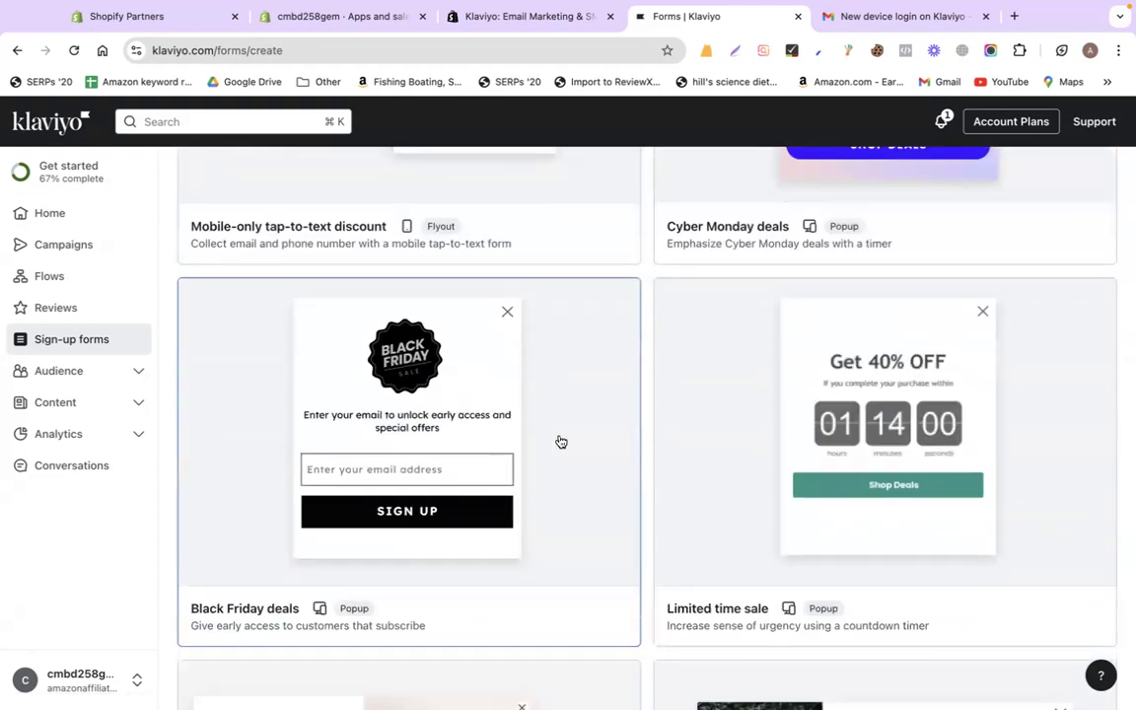
pyautogui.scroll(-3, 560, 442)
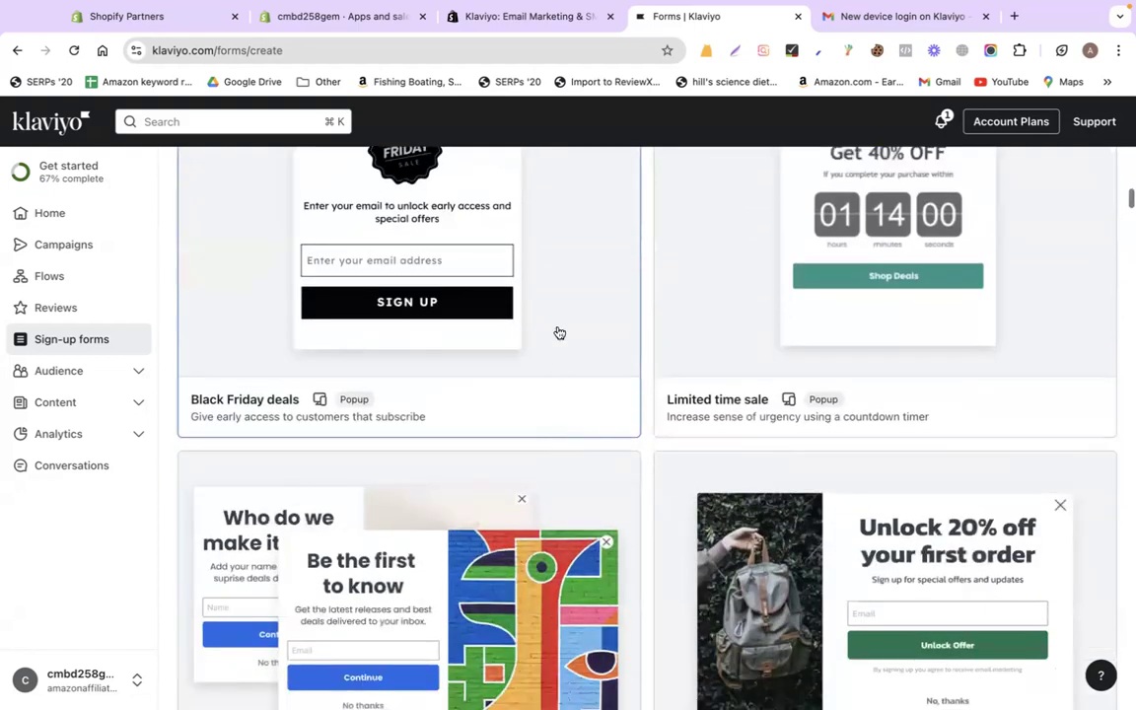
pyautogui.scroll(-3, 558, 329)
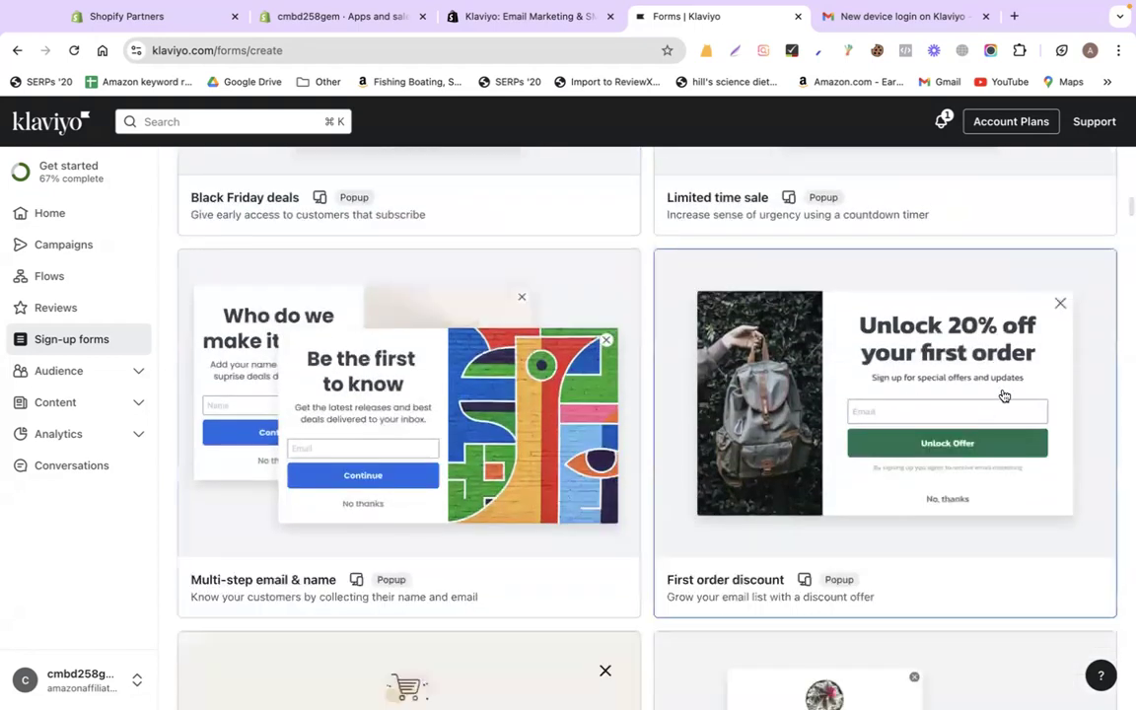
pyautogui.click(816, 397)
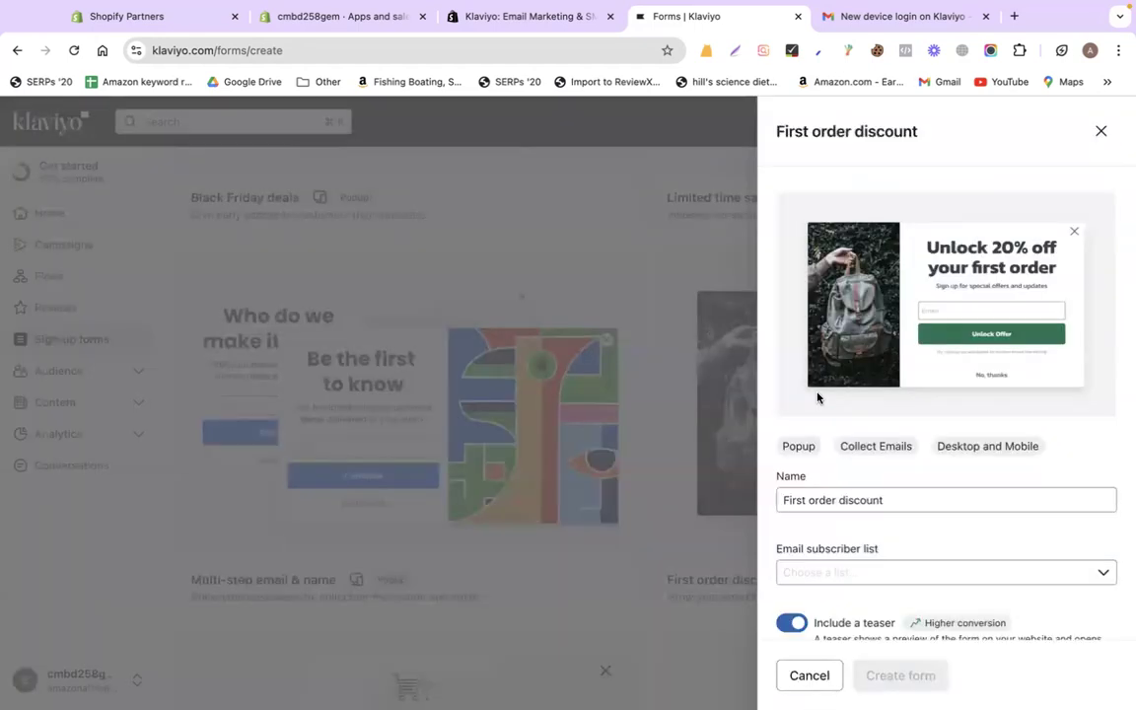
# - Create the First order discount form as a draft that sends sign-ups to the Newsletter list
pyautogui.click(826, 575)
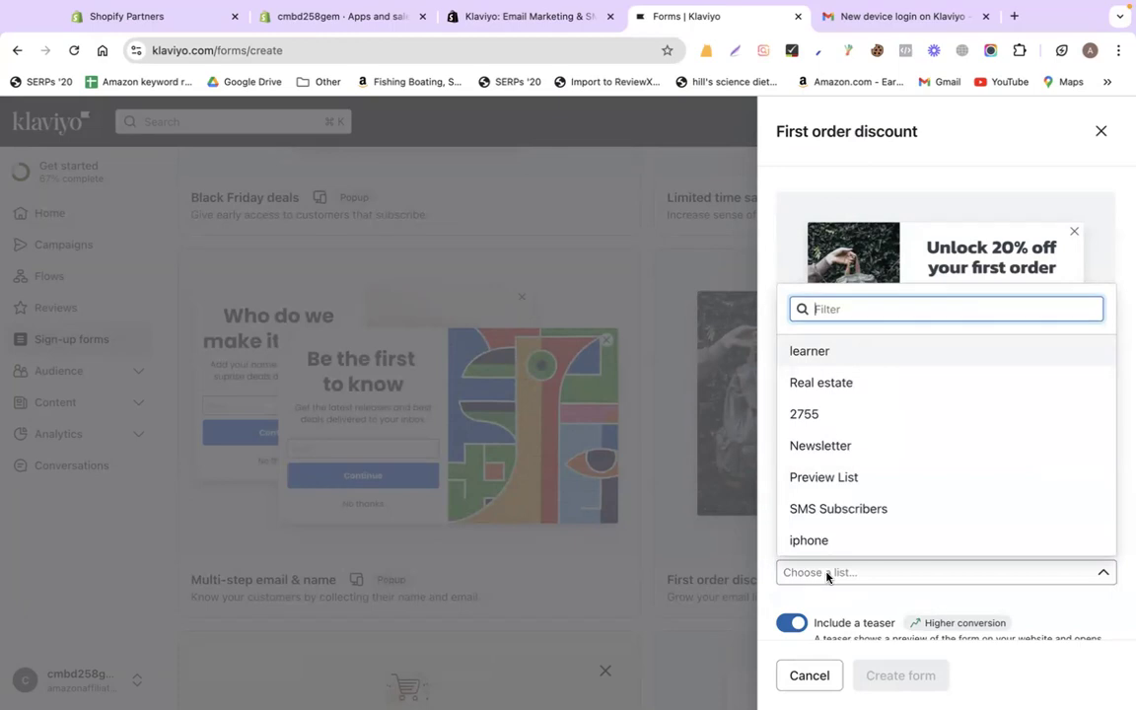
pyautogui.click(809, 448)
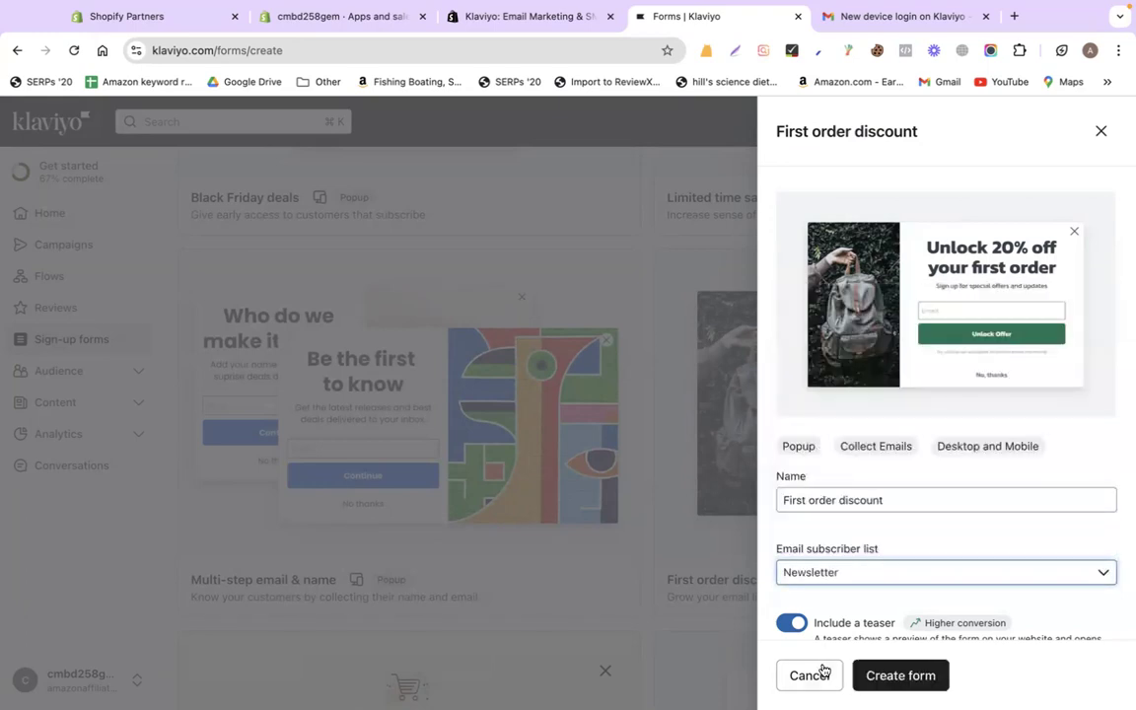
pyautogui.click(878, 674)
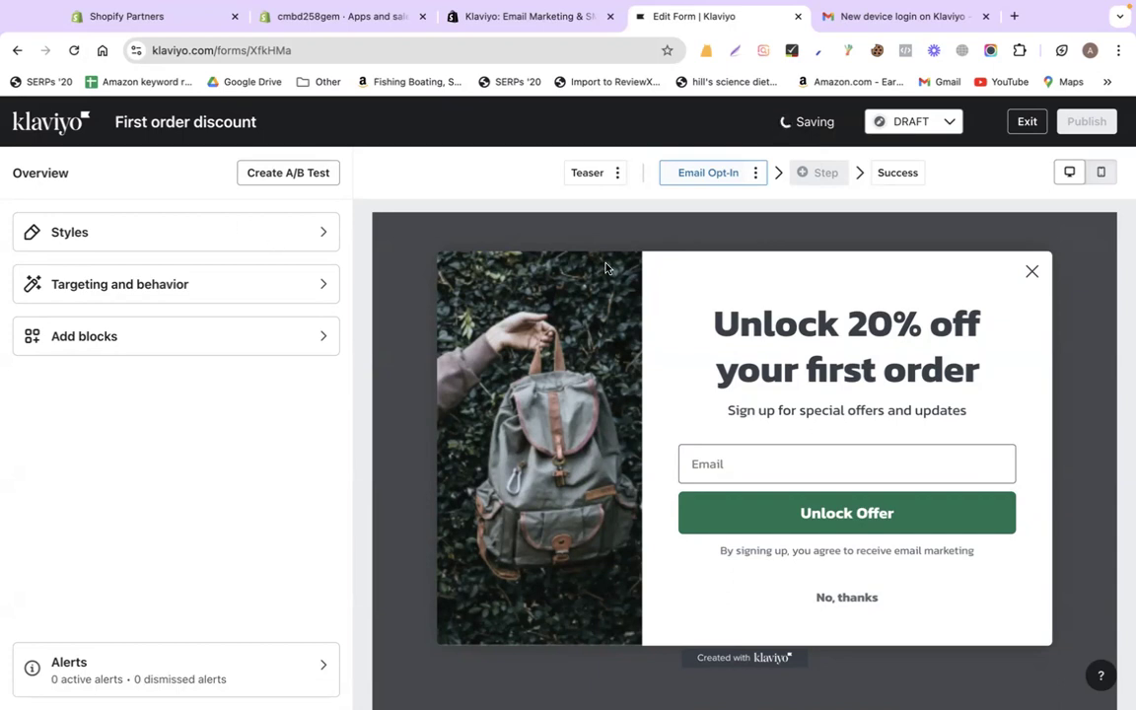
# - Reload the form editor page and confirm the reload
pyautogui.moveTo(845, 3)
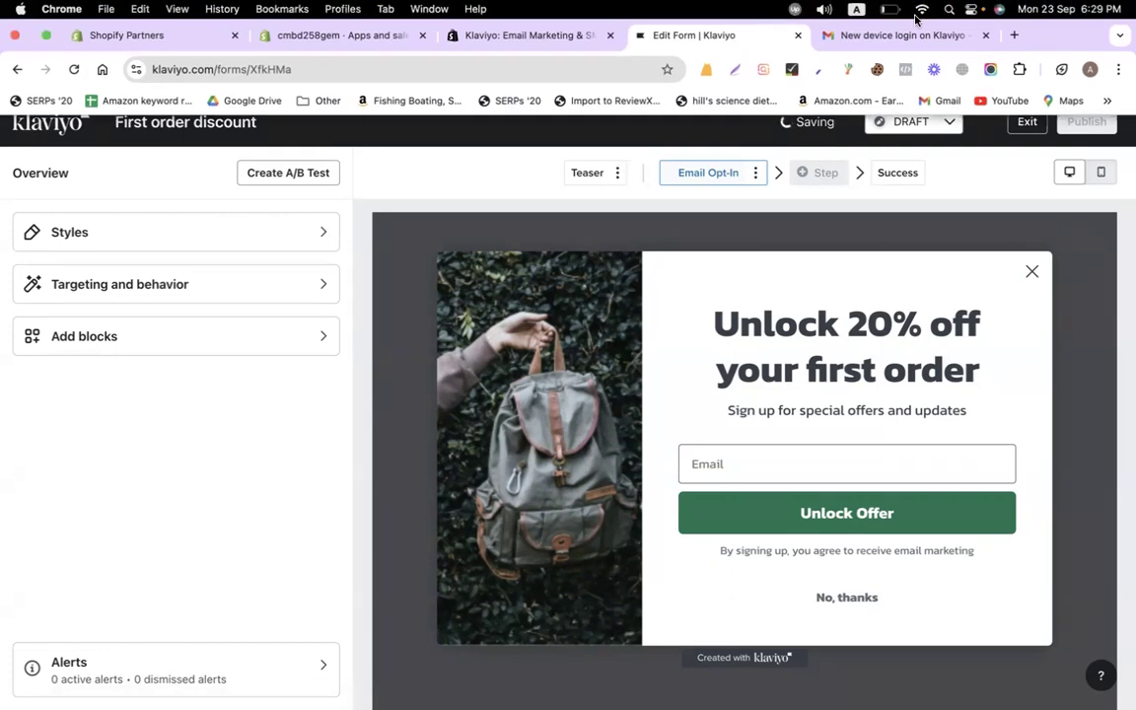
pyautogui.click(922, 12)
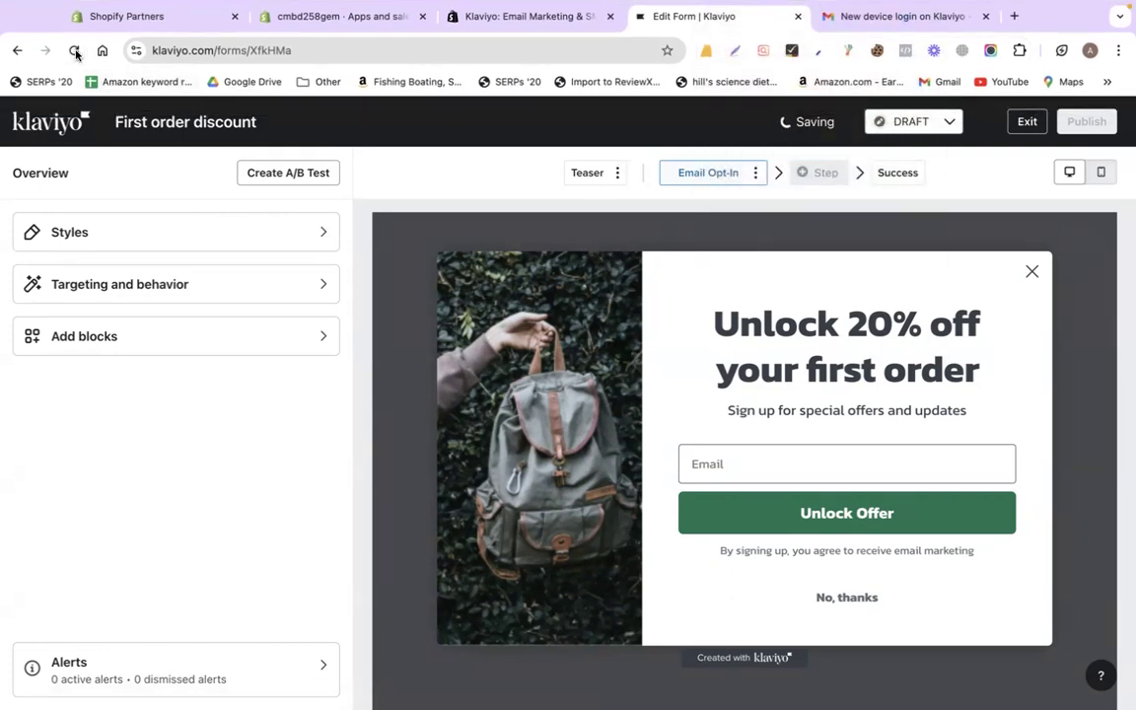
pyautogui.click(74, 55)
pyautogui.click(597, 284)
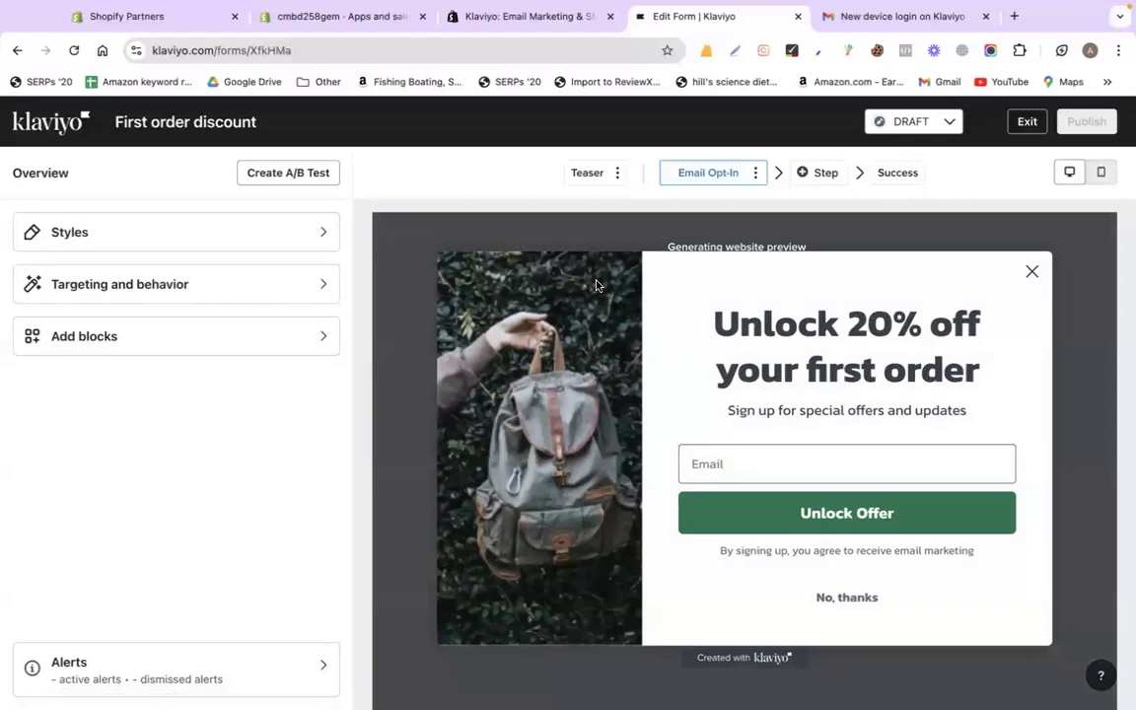
# - Remove the backpack photo from the popup's side image and switch to uploading a new image
pyautogui.click(591, 330)
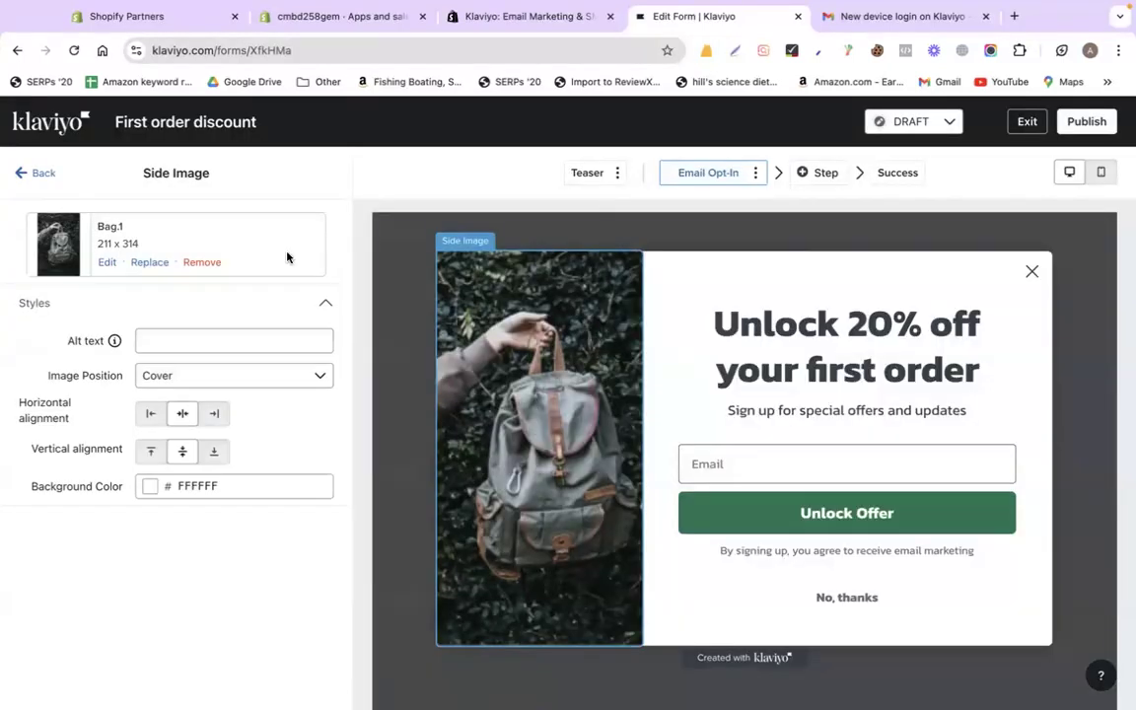
pyautogui.click(202, 263)
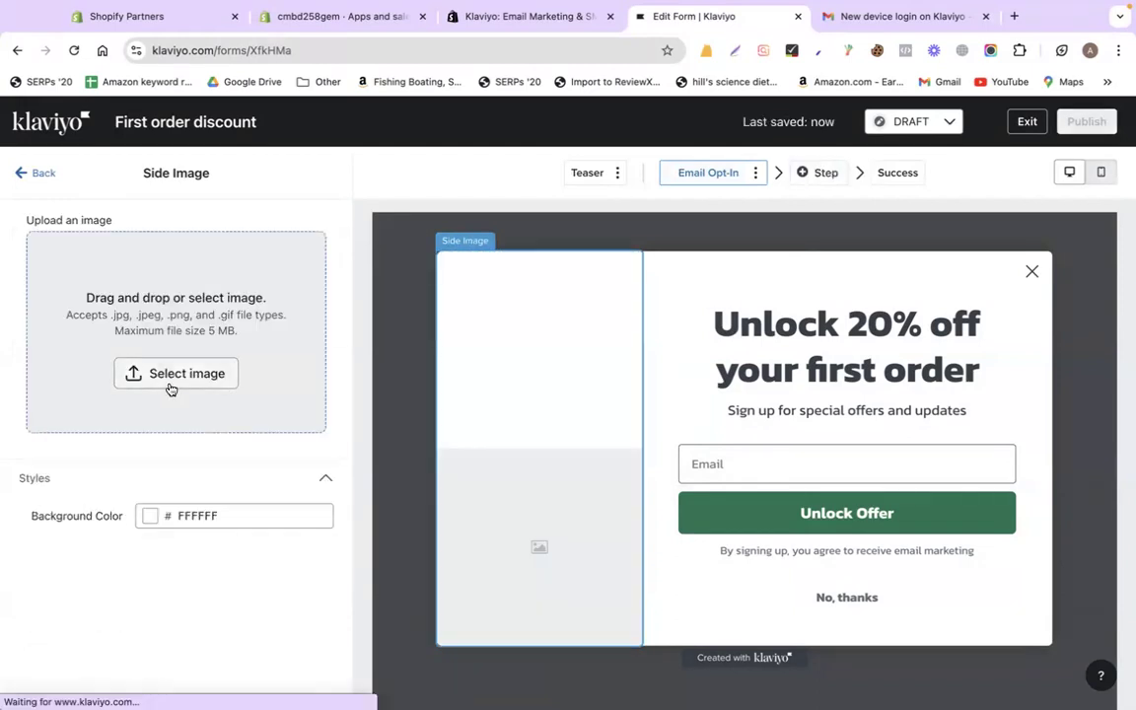
pyautogui.click(164, 379)
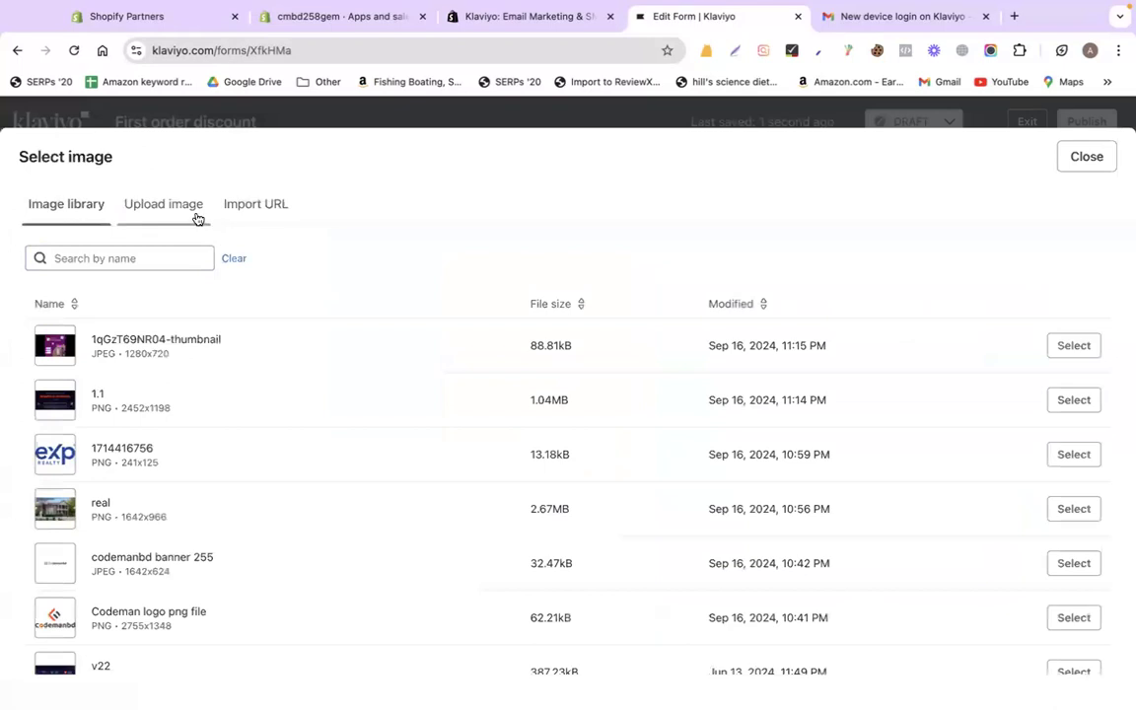
pyautogui.scroll(-1, 184, 399)
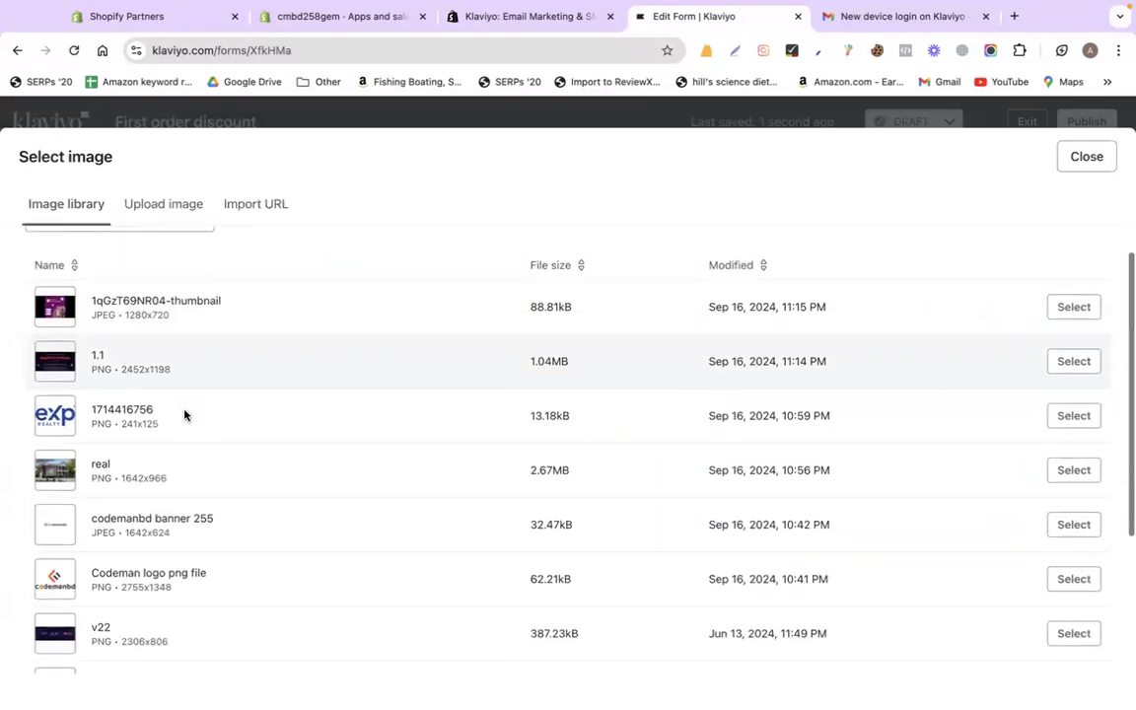
pyautogui.scroll(-4, 184, 414)
pyautogui.click(177, 209)
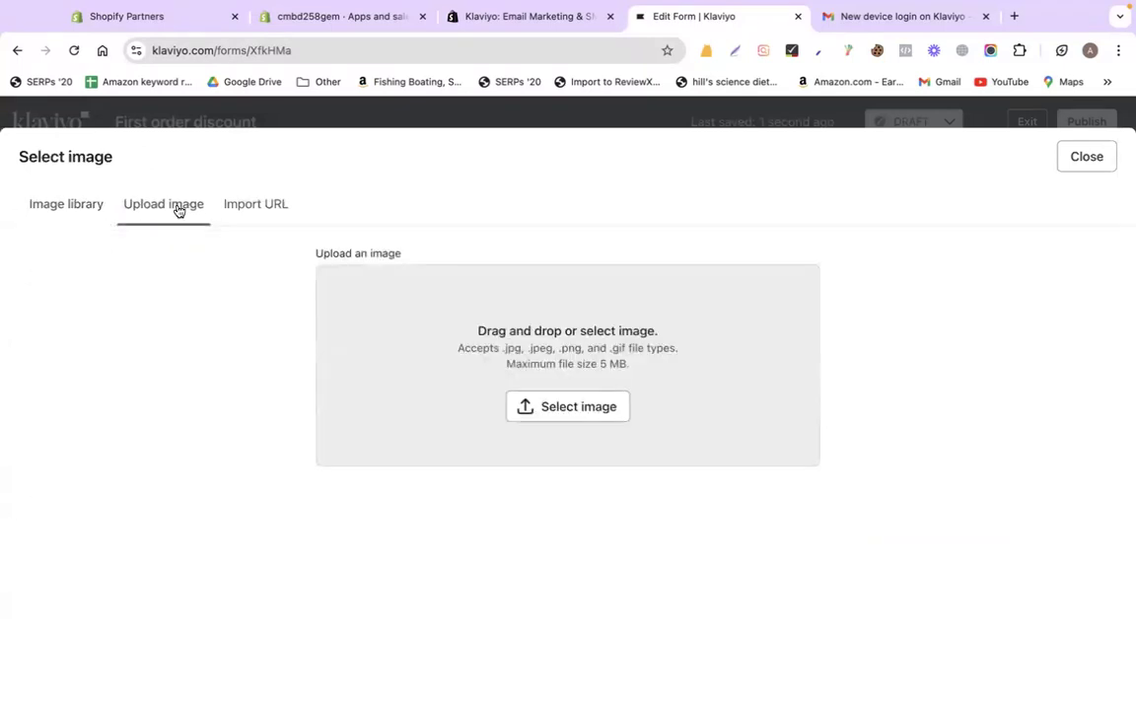
# - Upload the PEAK chocolate box screenshot from the Desktop as the side image
pyautogui.click(413, 366)
pyautogui.click(228, 268)
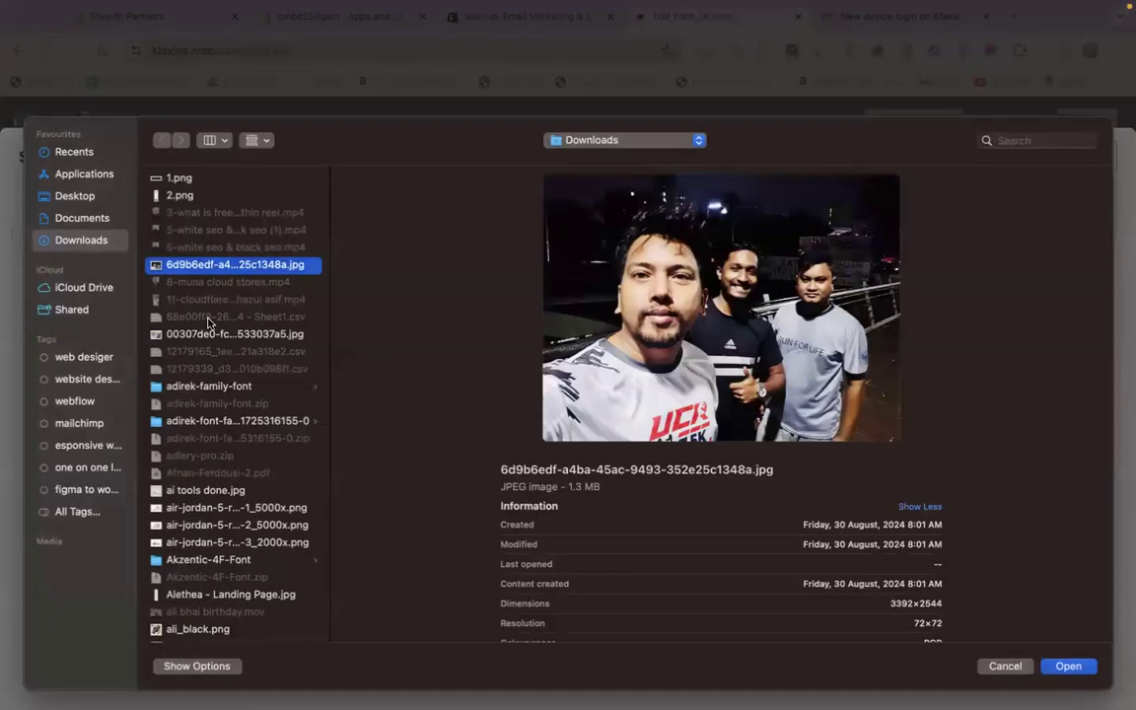
pyautogui.press('Down')
pyautogui.click(77, 196)
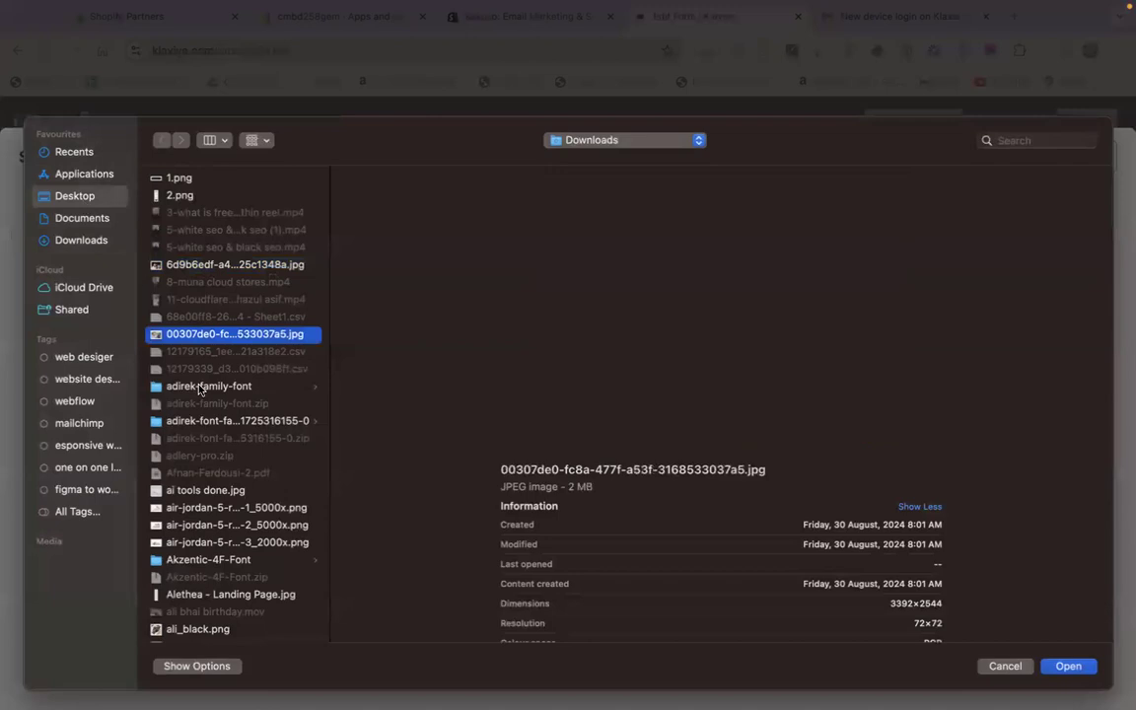
pyautogui.scroll(-10, 215, 466)
pyautogui.click(209, 520)
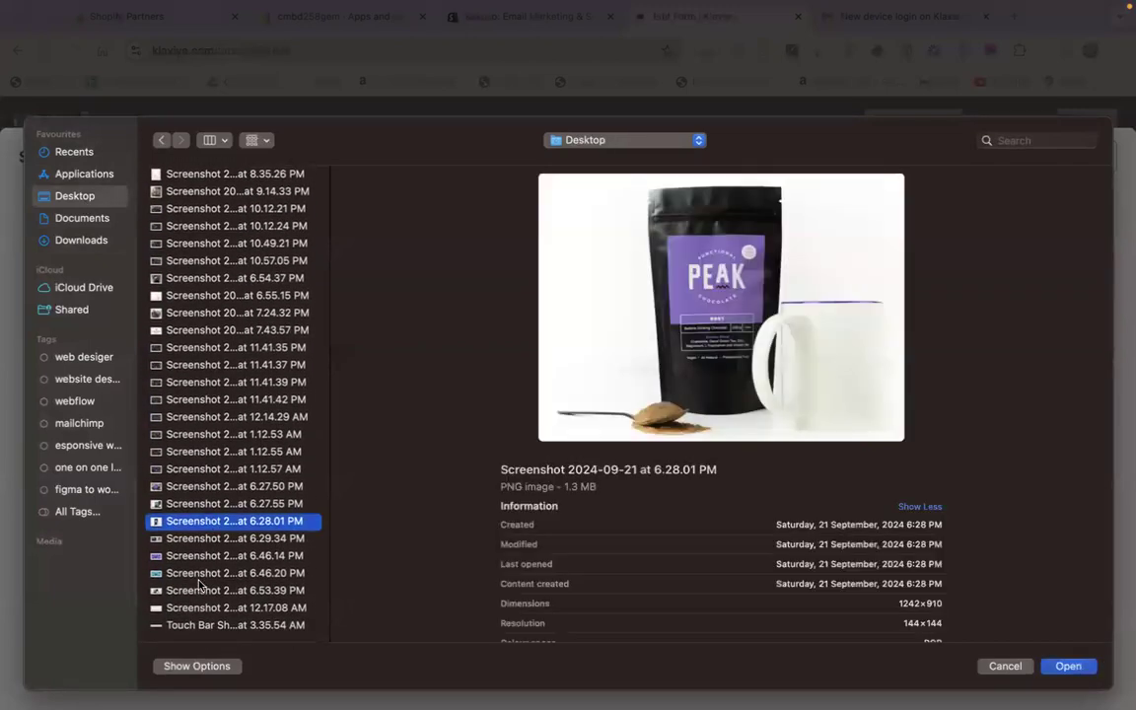
pyautogui.click(196, 588)
pyautogui.click(201, 539)
pyautogui.click(202, 503)
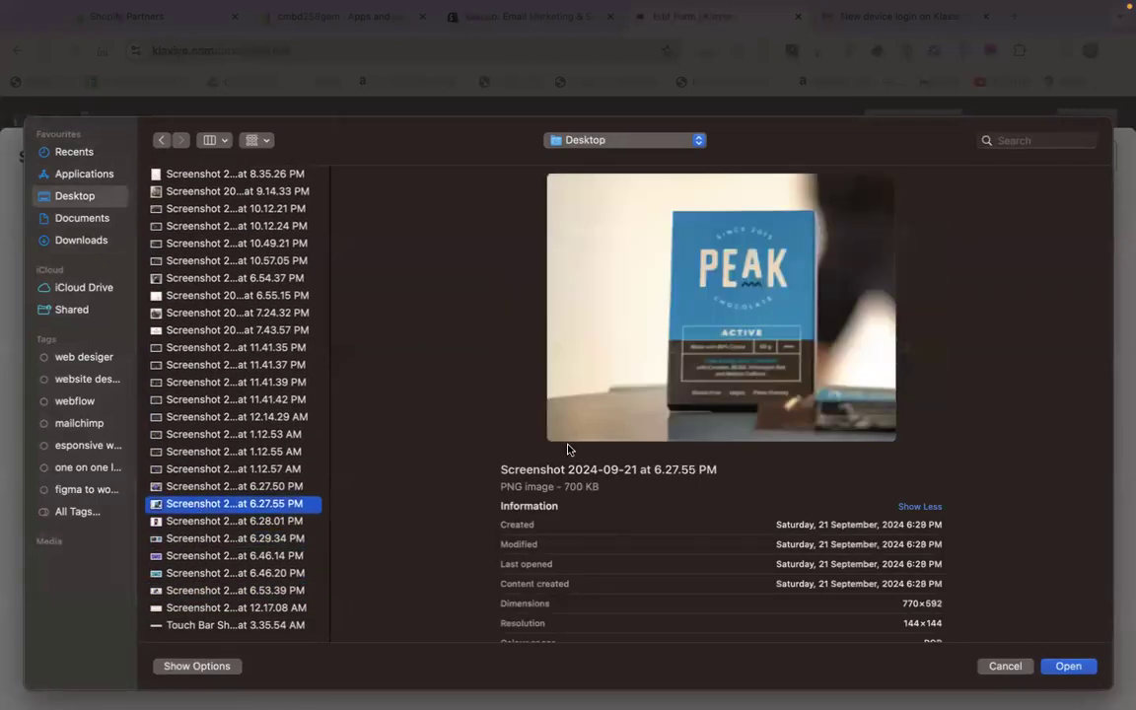
pyautogui.doubleClick(193, 504)
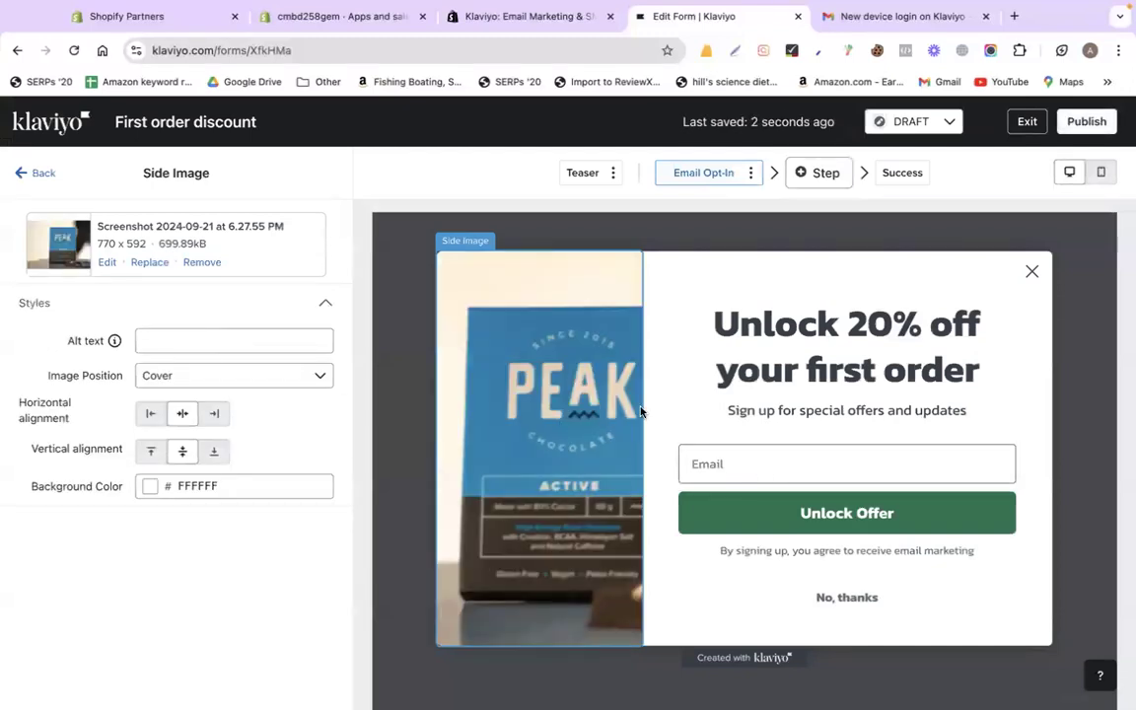
# - Set the side image position to Contain, then change it to Cover
pyautogui.click(216, 375)
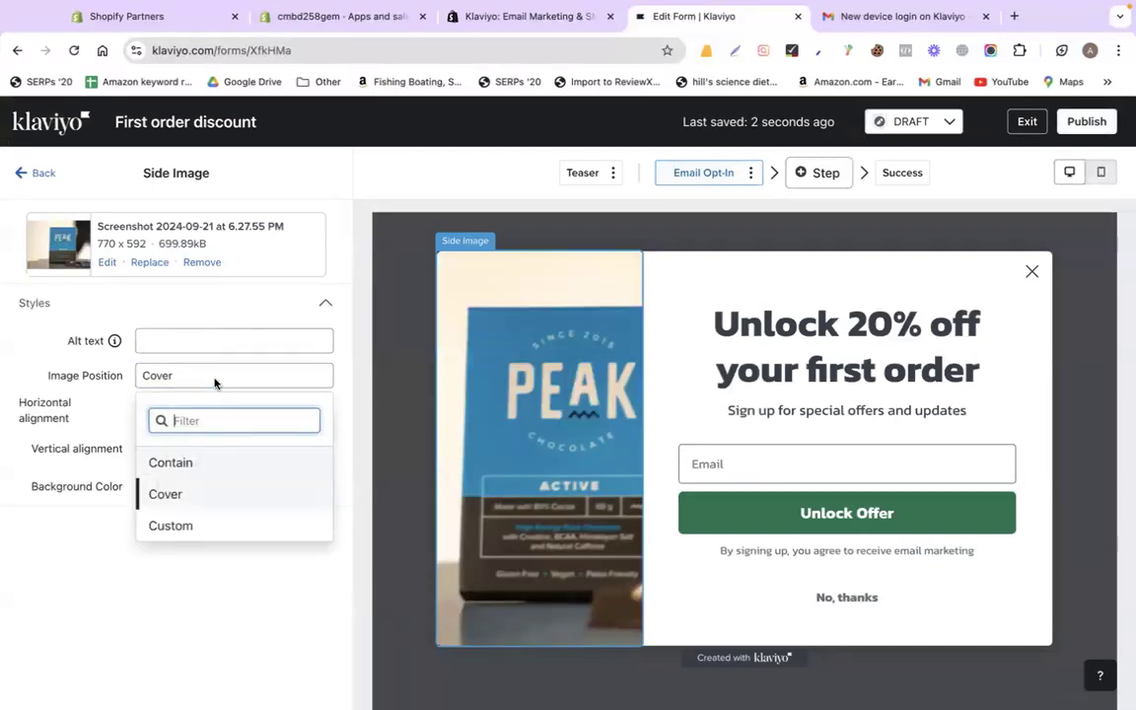
pyautogui.click(176, 465)
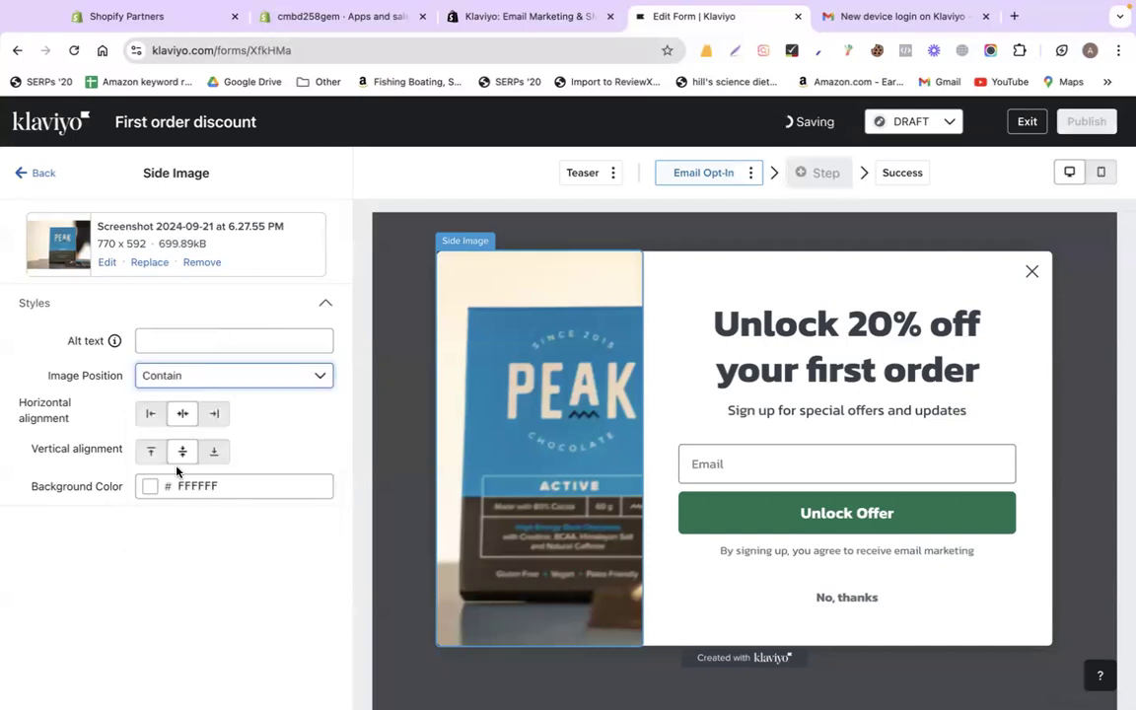
pyautogui.click(182, 379)
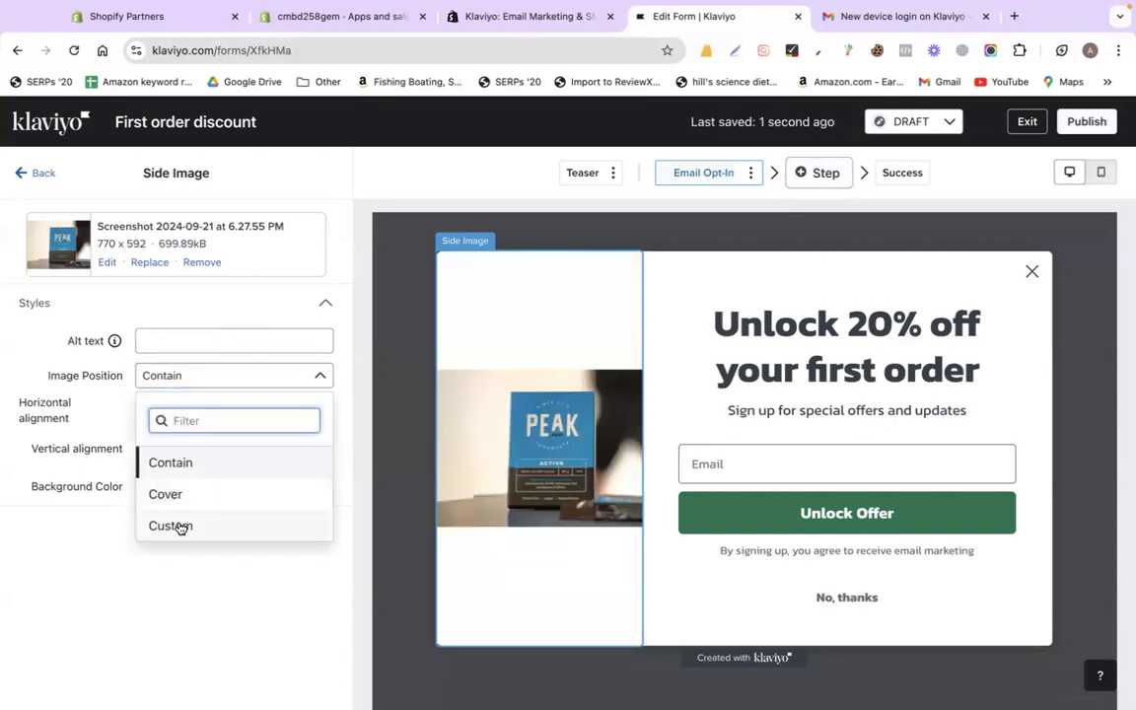
pyautogui.click(174, 493)
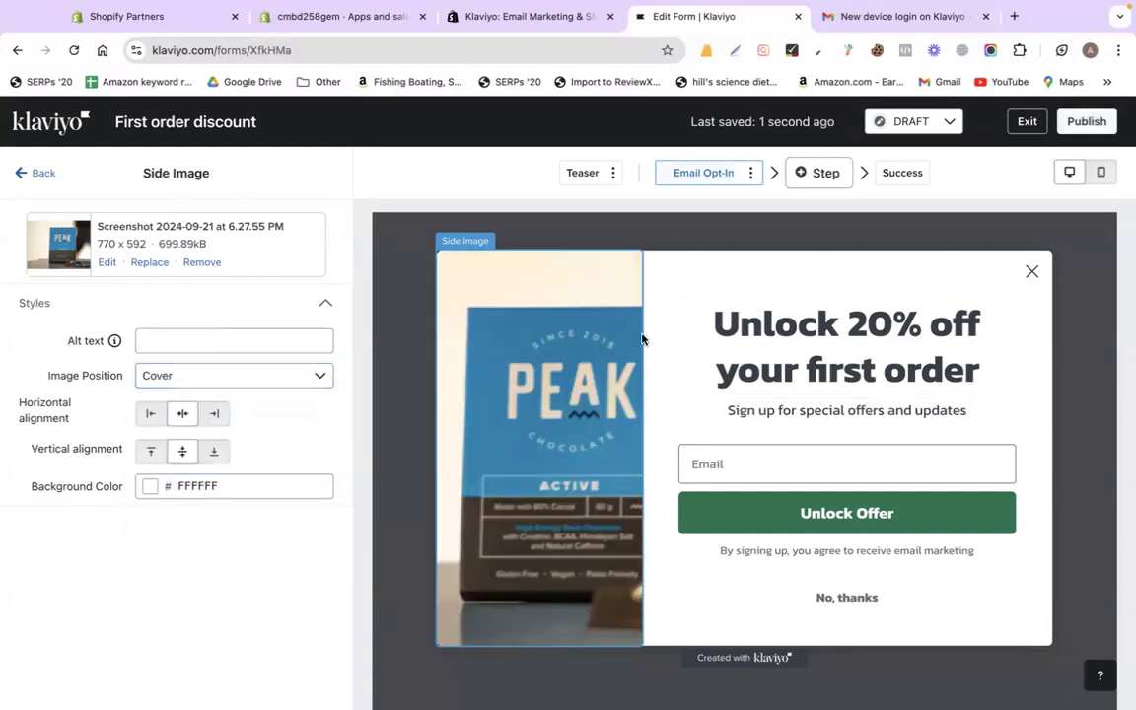
pyautogui.click(714, 340)
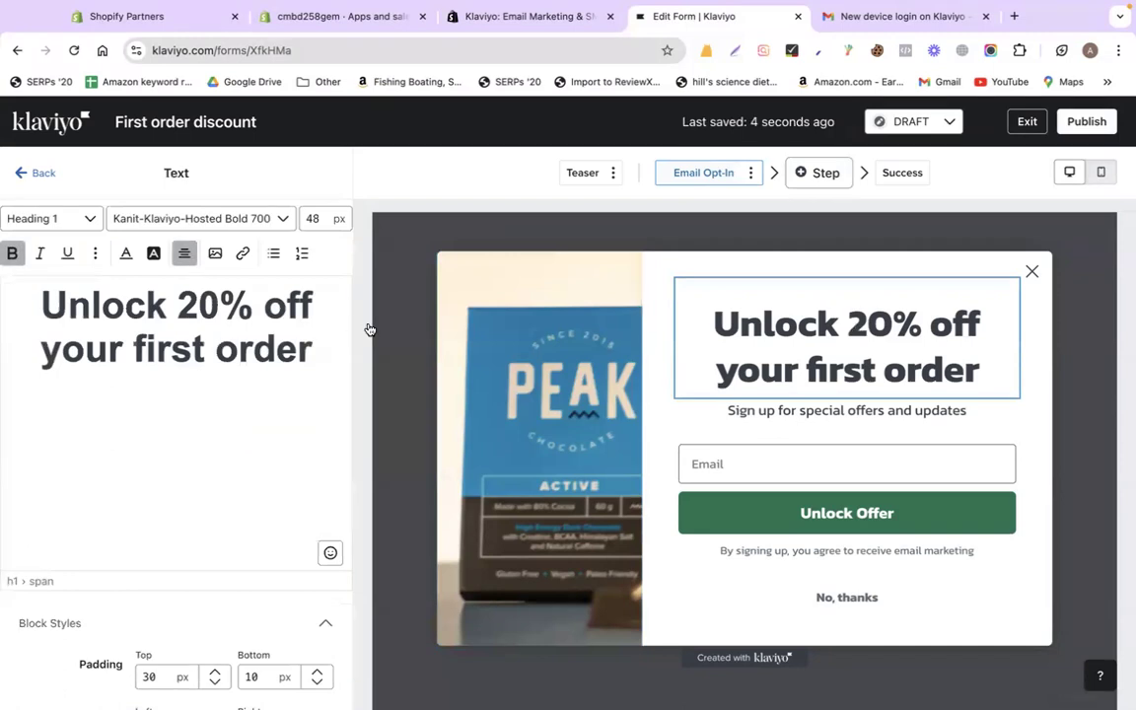
# - Change the headline discount from 20% to 10% and inspect the subtitle, email field and button blocks
pyautogui.doubleClick(197, 306)
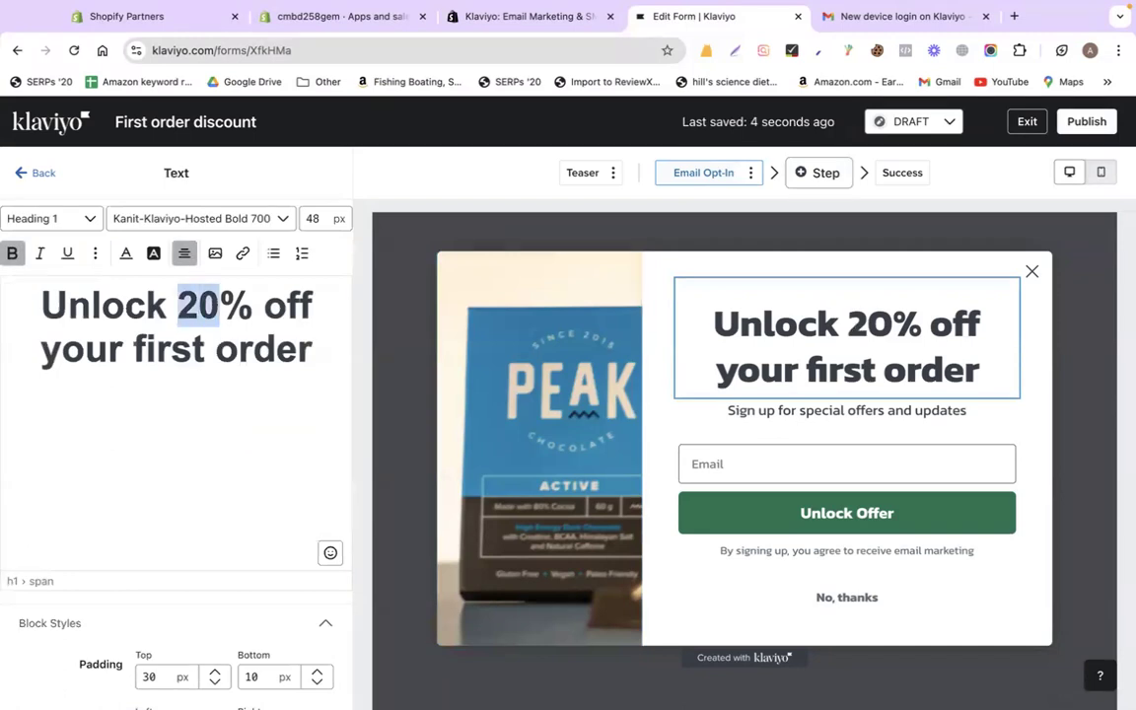
pyautogui.write('10')
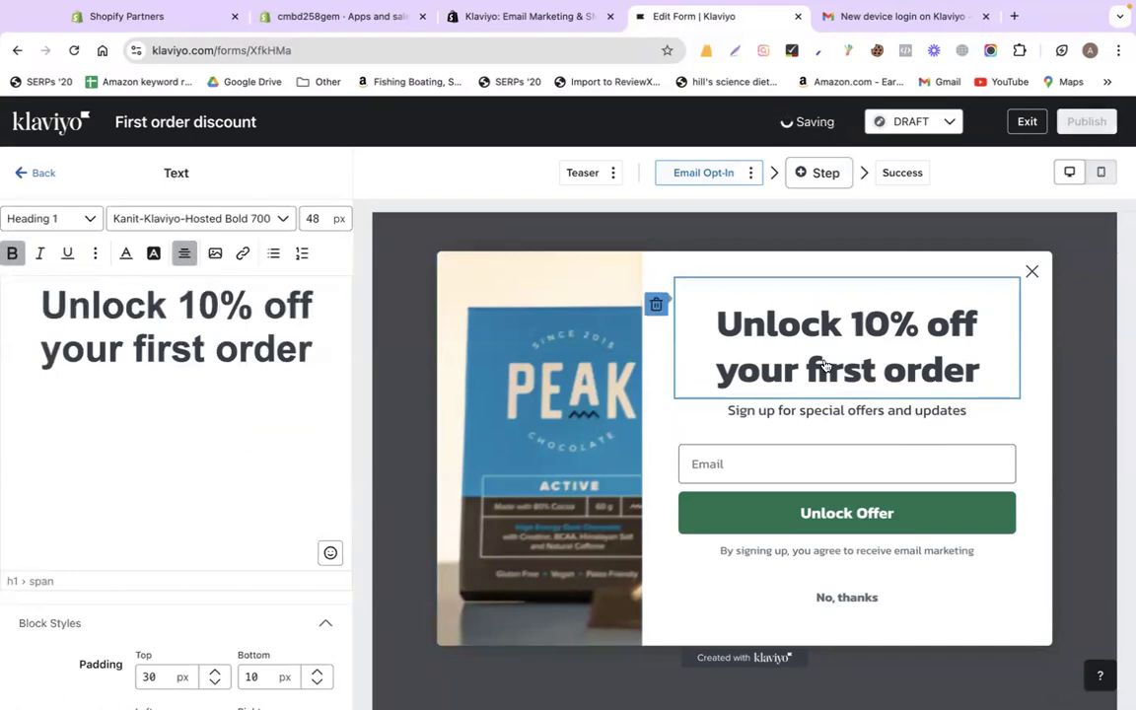
pyautogui.click(840, 411)
pyautogui.click(794, 459)
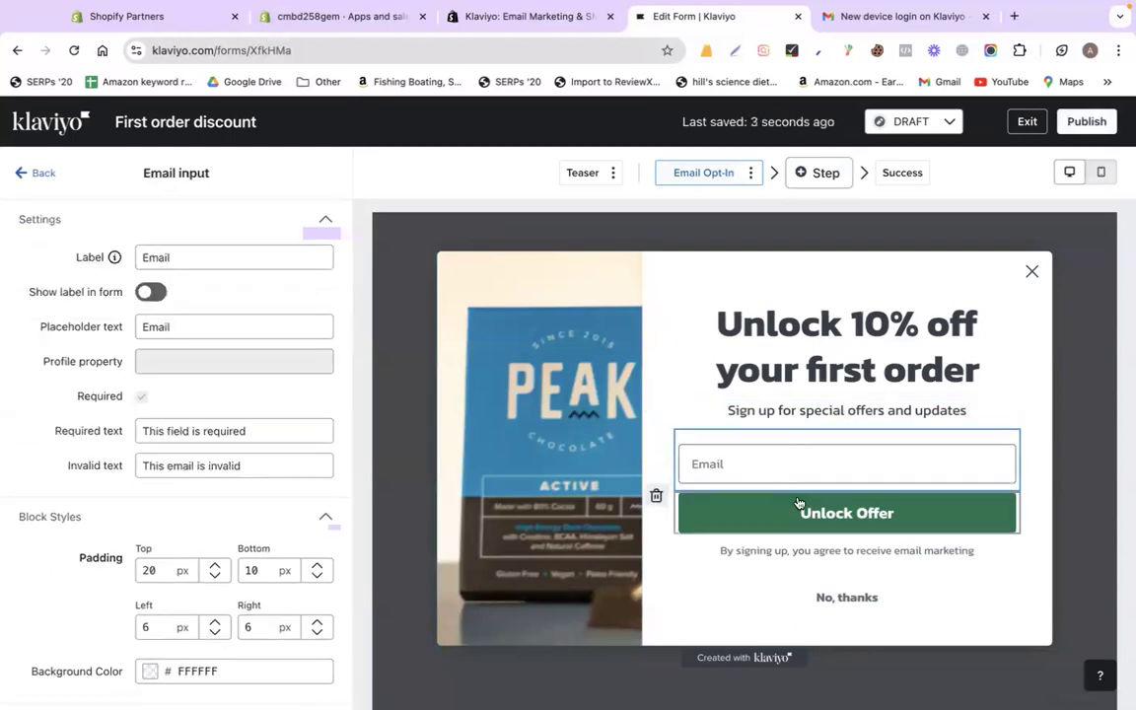
pyautogui.click(798, 503)
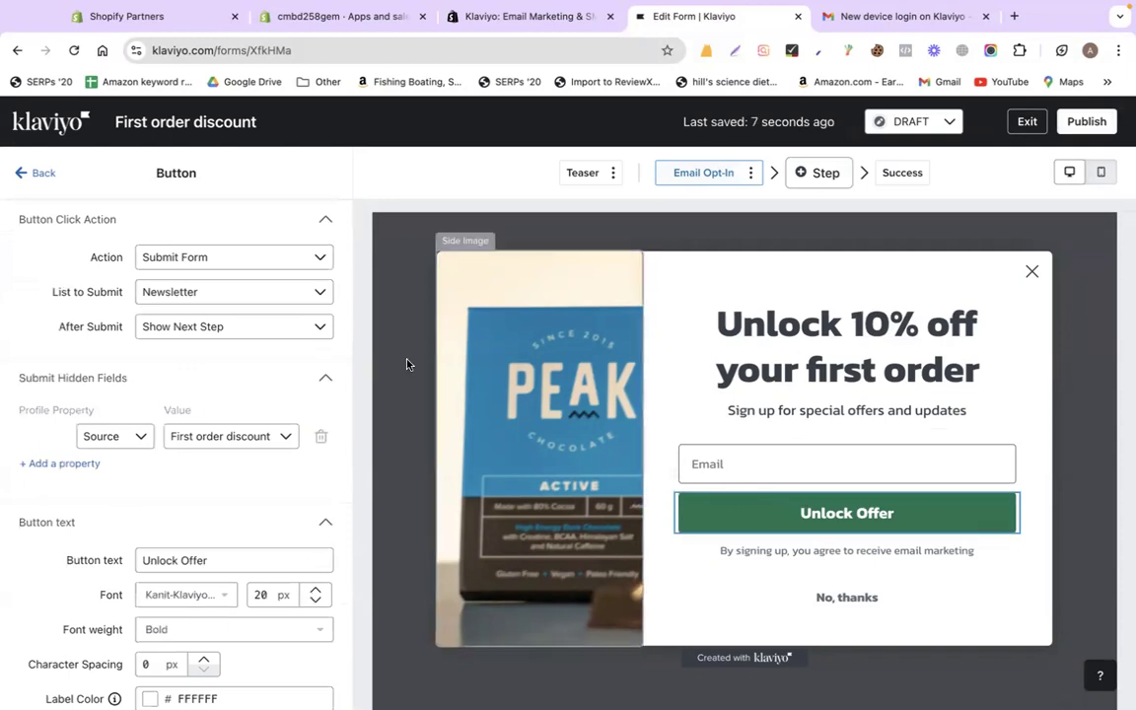
pyautogui.scroll(-1, 277, 463)
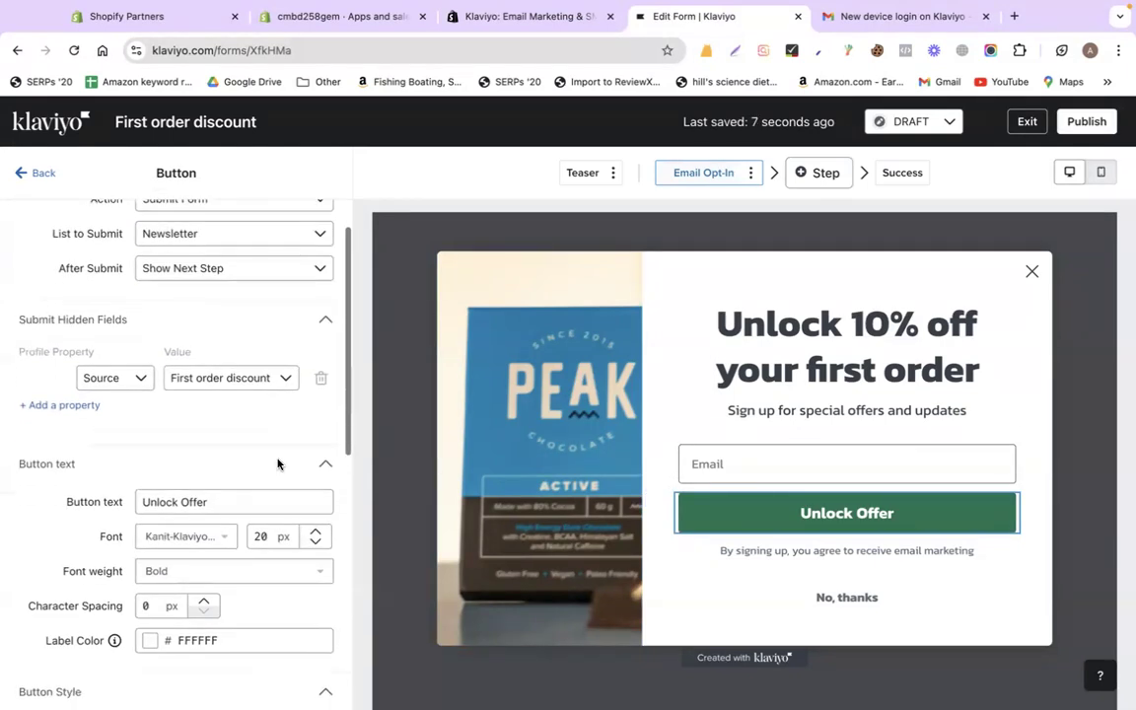
pyautogui.scroll(1, 277, 464)
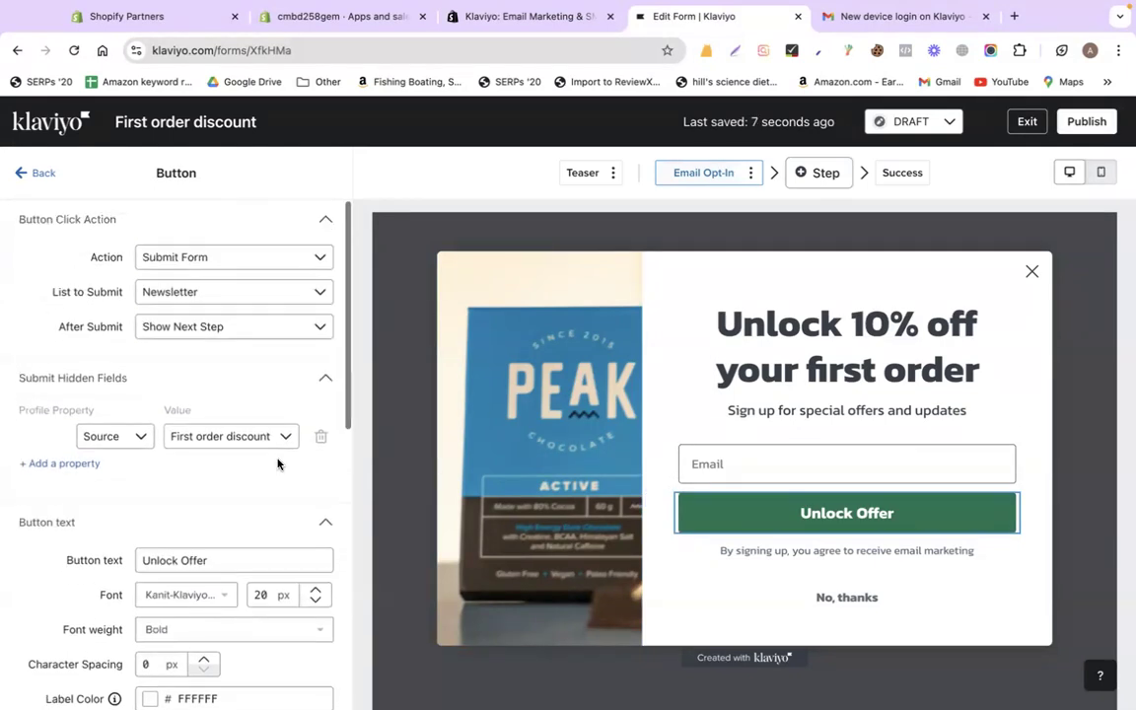
pyautogui.click(875, 594)
# - Sample the PEAK box blue and set the Unlock Offer button background to 077DAB
pyautogui.click(34, 173)
pyautogui.click(846, 513)
pyautogui.scroll(-1, 272, 449)
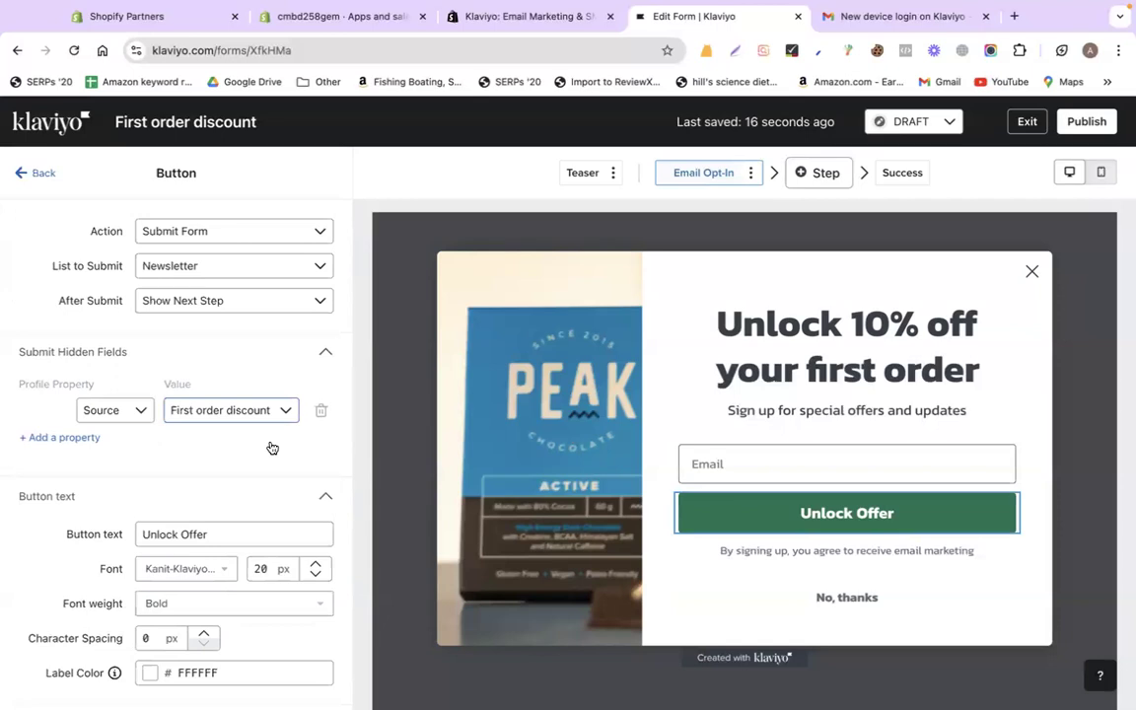
pyautogui.scroll(-6, 272, 449)
pyautogui.scroll(2, 227, 438)
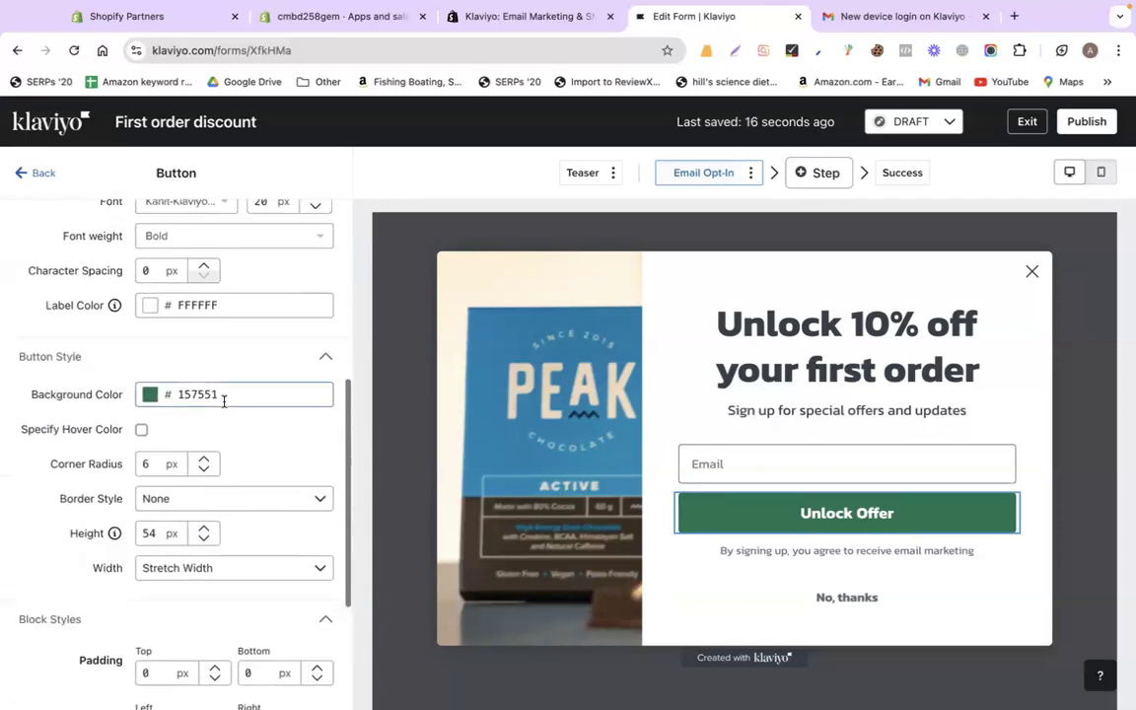
pyautogui.click(153, 397)
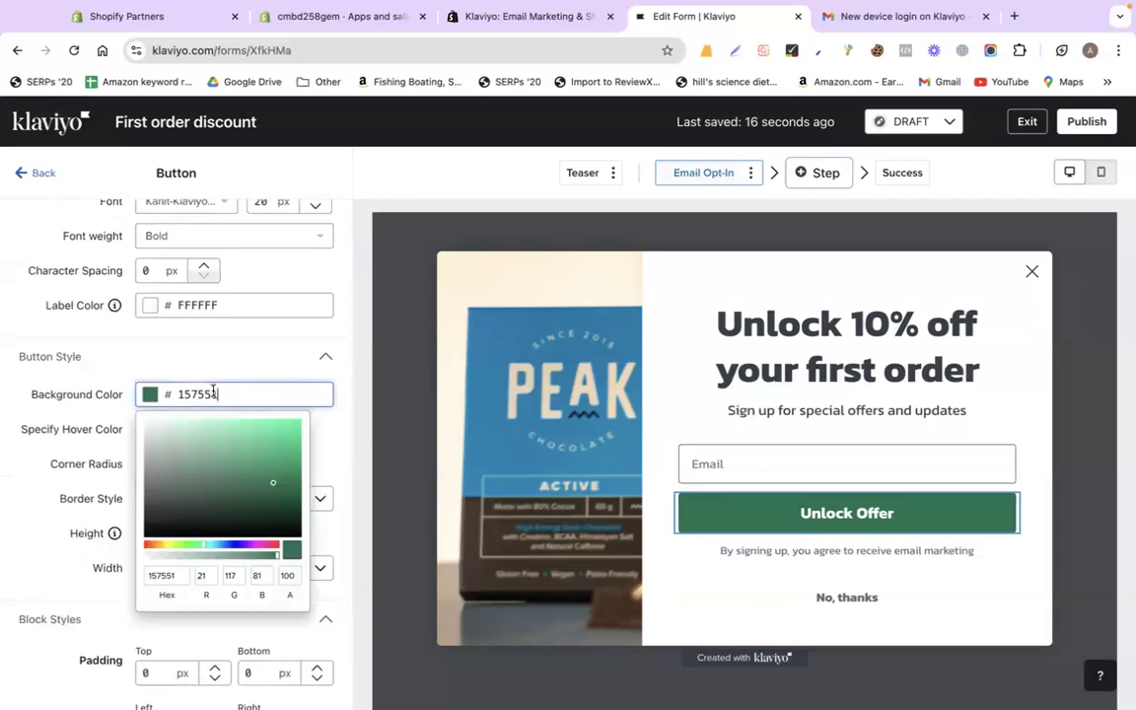
pyautogui.click(818, 51)
pyautogui.click(785, 76)
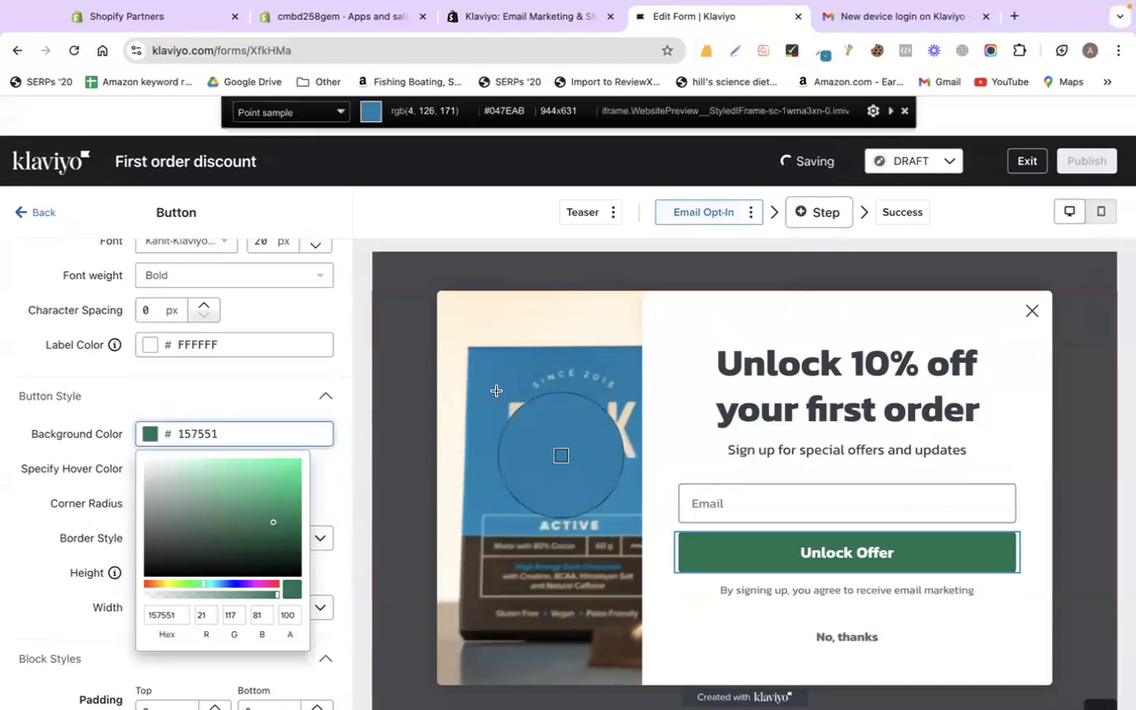
pyautogui.click(558, 456)
pyautogui.click(218, 440)
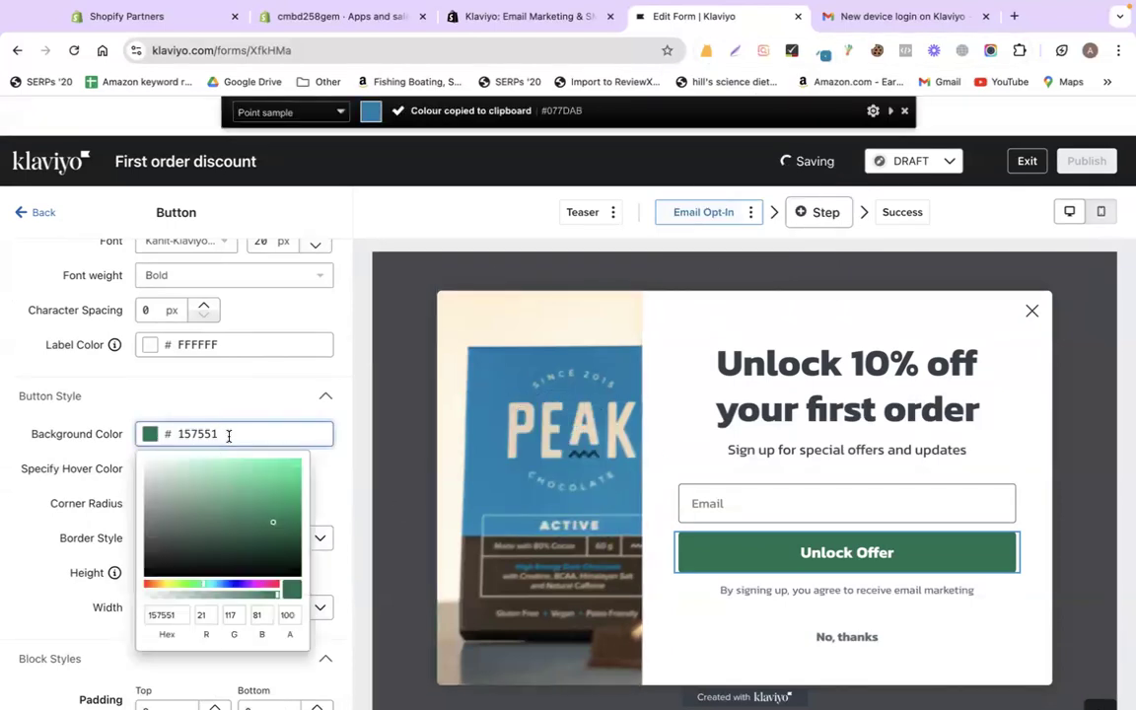
pyautogui.press('super+a')
pyautogui.write('077DAB')
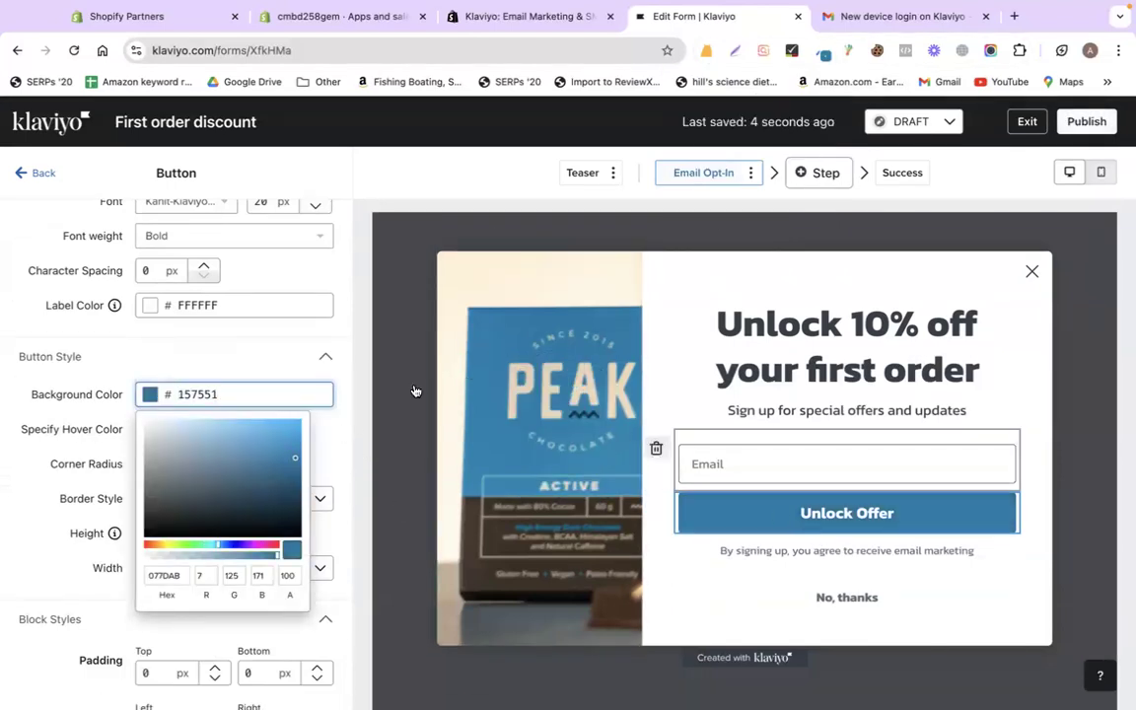
pyautogui.click(299, 356)
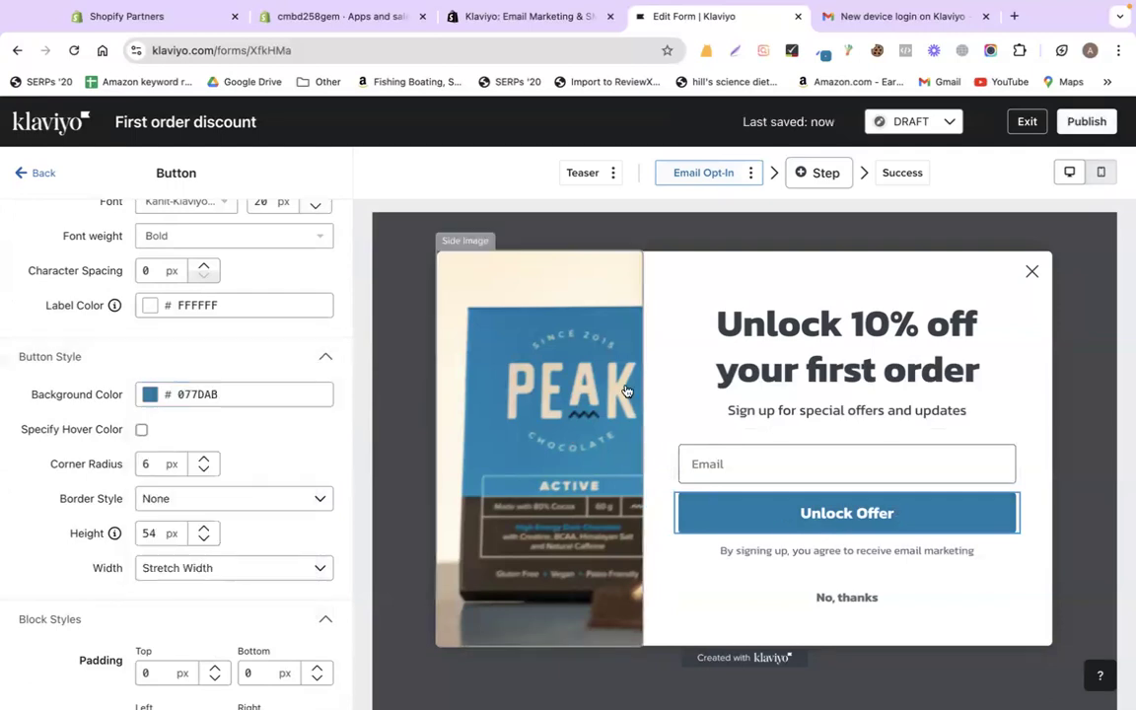
# - In Targeting and behavior, try rule-based display with the exit-intent and time-delay options
pyautogui.click(27, 173)
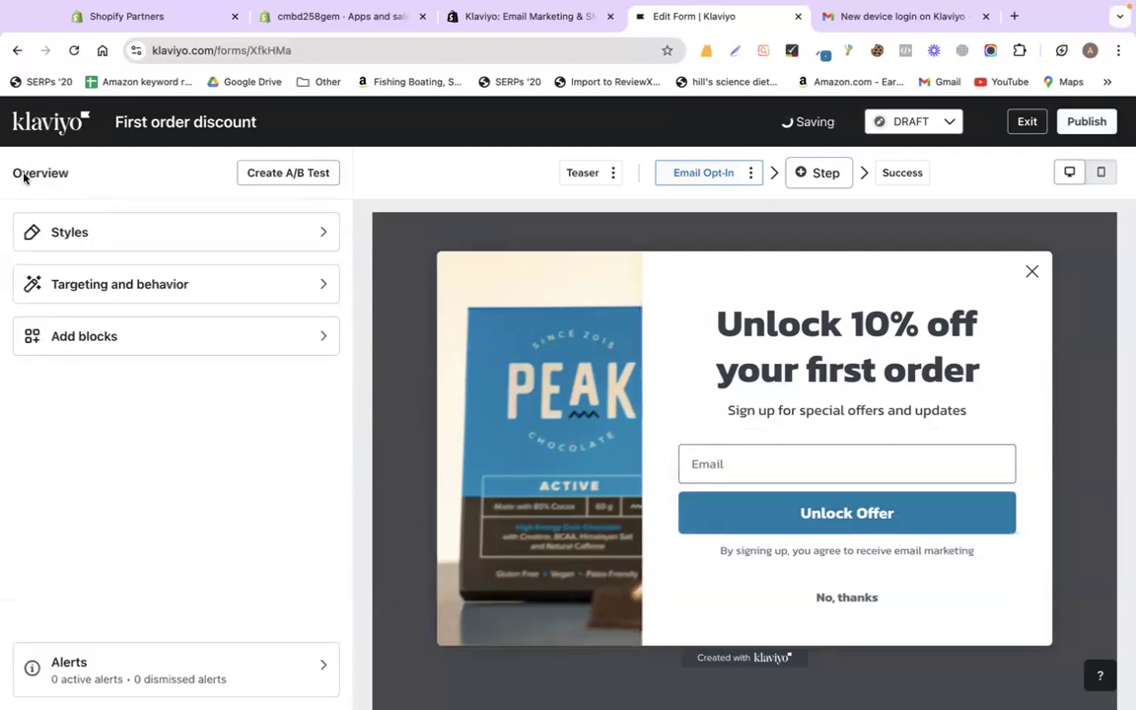
pyautogui.click(188, 301)
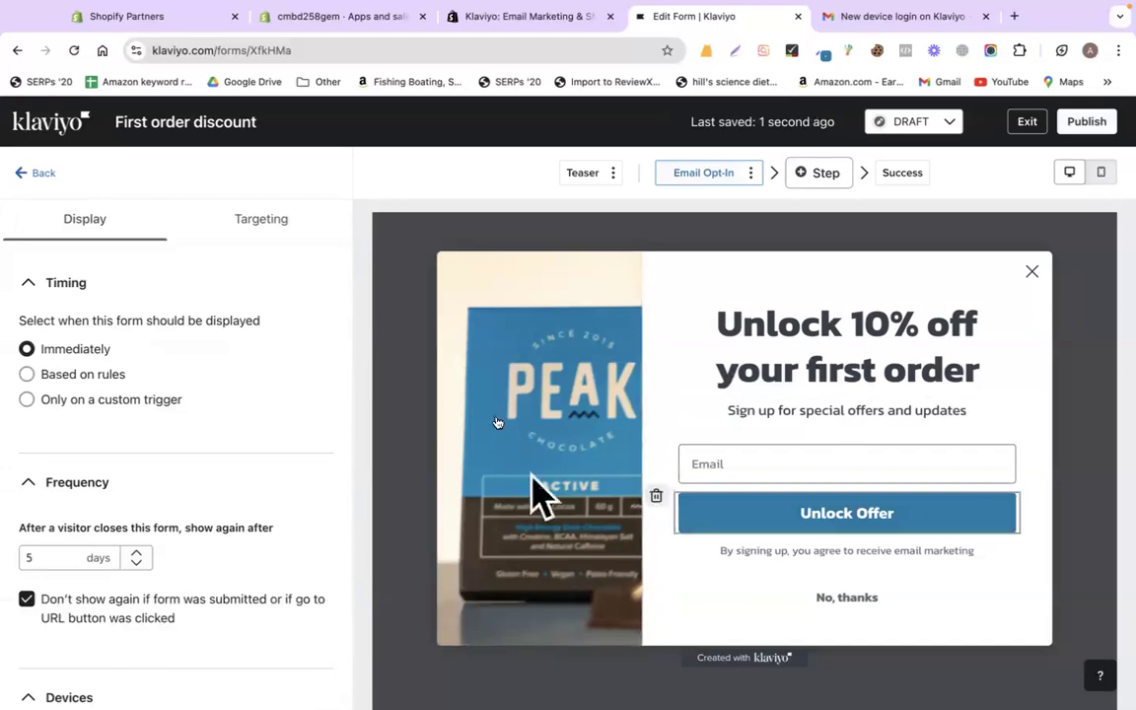
pyautogui.click(46, 375)
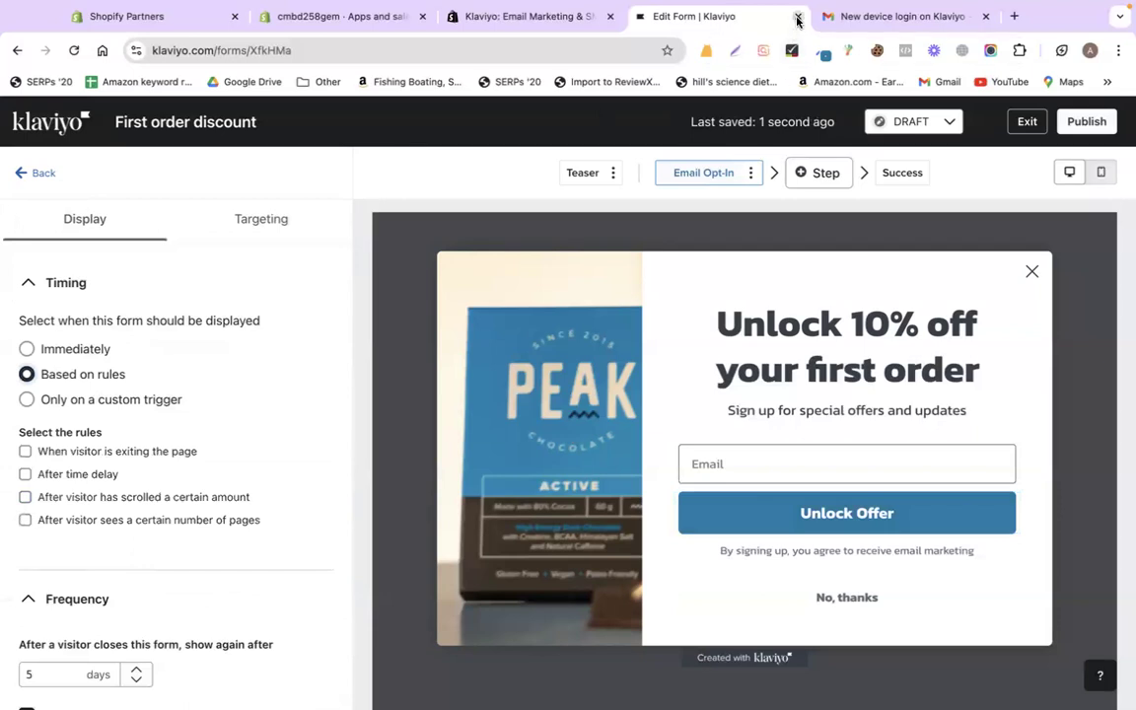
pyautogui.click(86, 452)
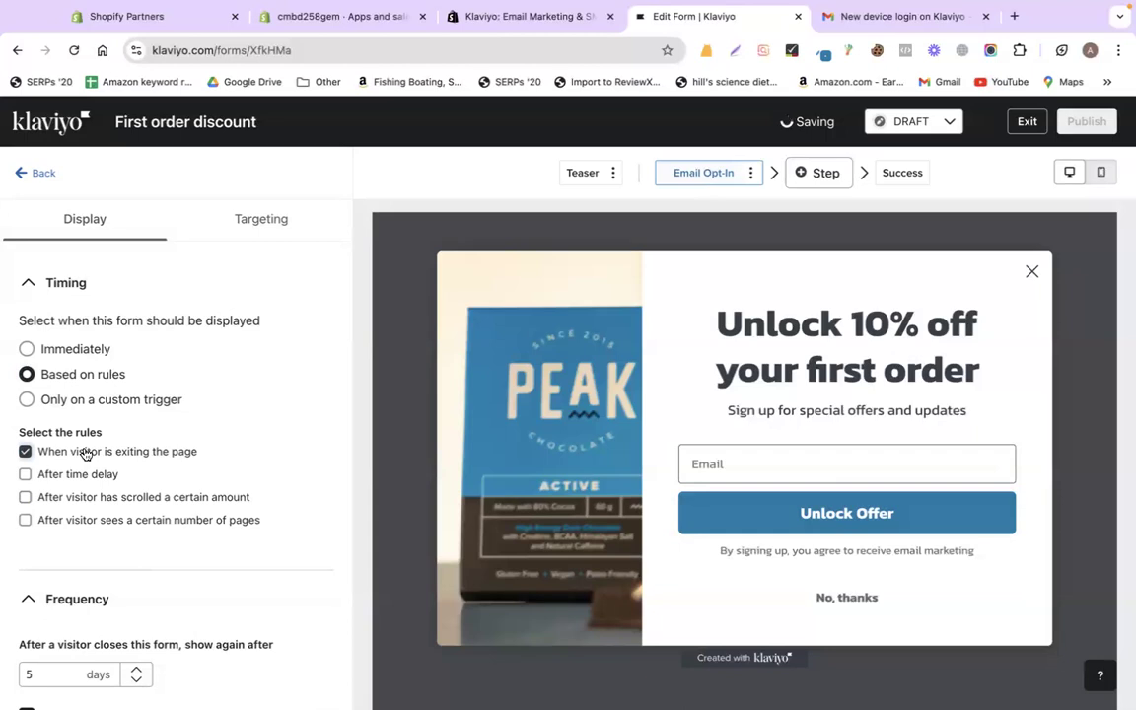
pyautogui.click(86, 451)
pyautogui.click(83, 474)
pyautogui.click(62, 526)
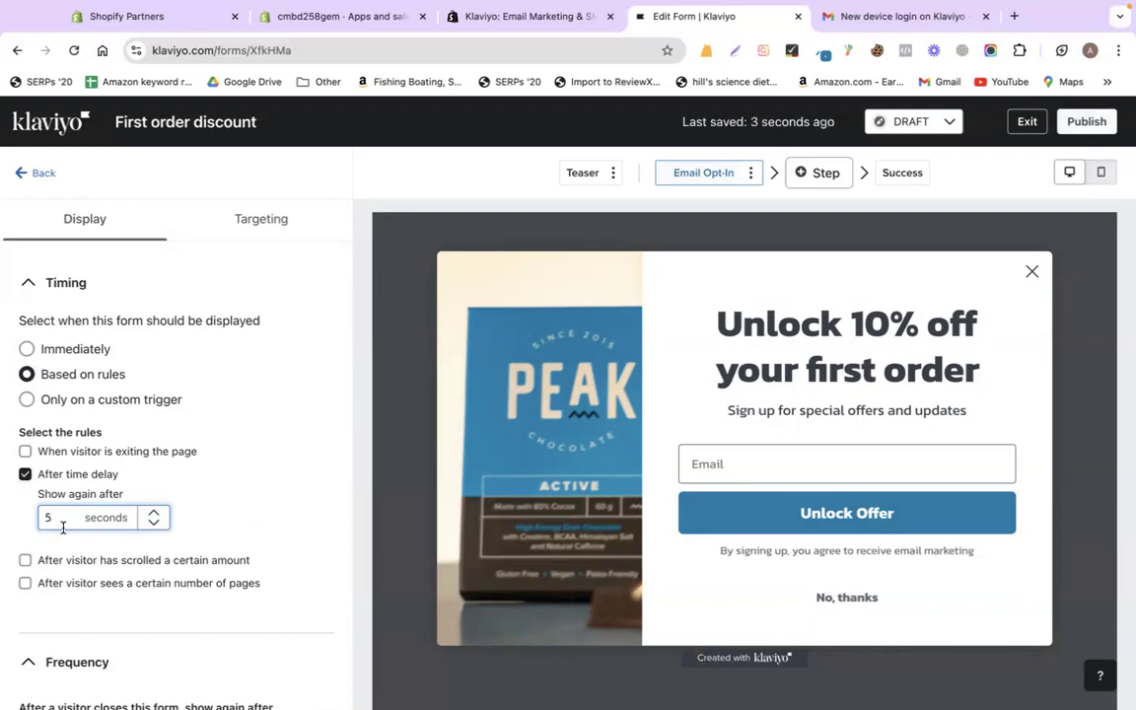
pyautogui.click(26, 474)
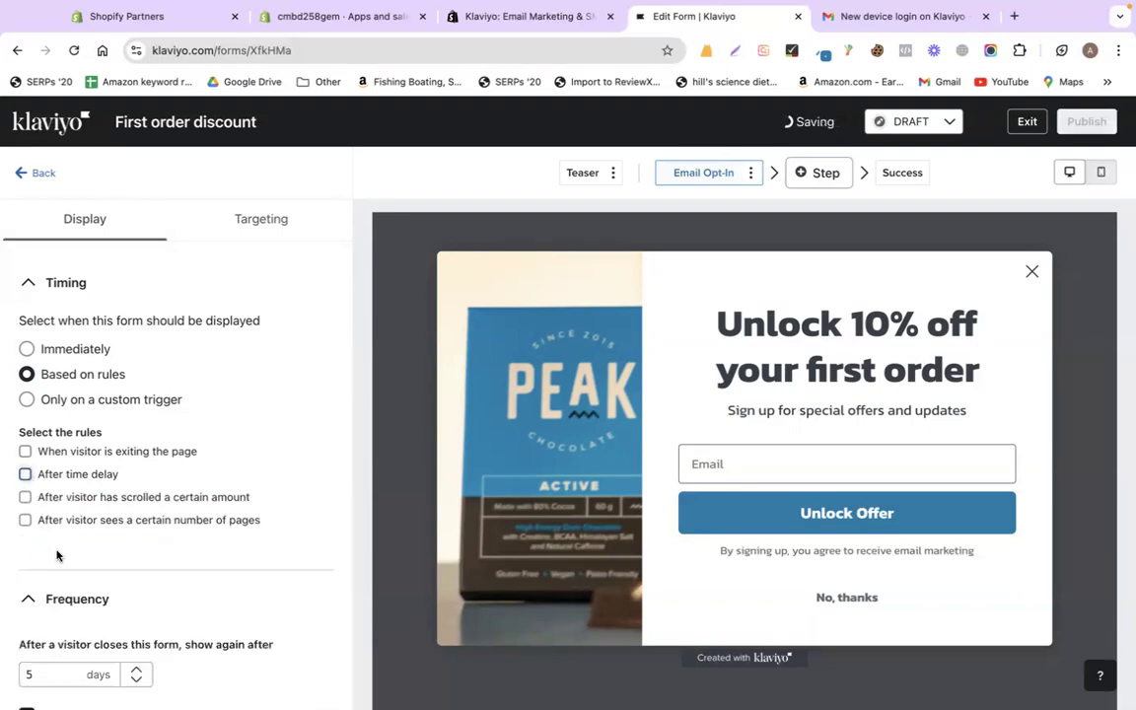
# - Try a 50% scroll-distance display rule, then turn it off again
pyautogui.click(26, 497)
pyautogui.click(522, 16)
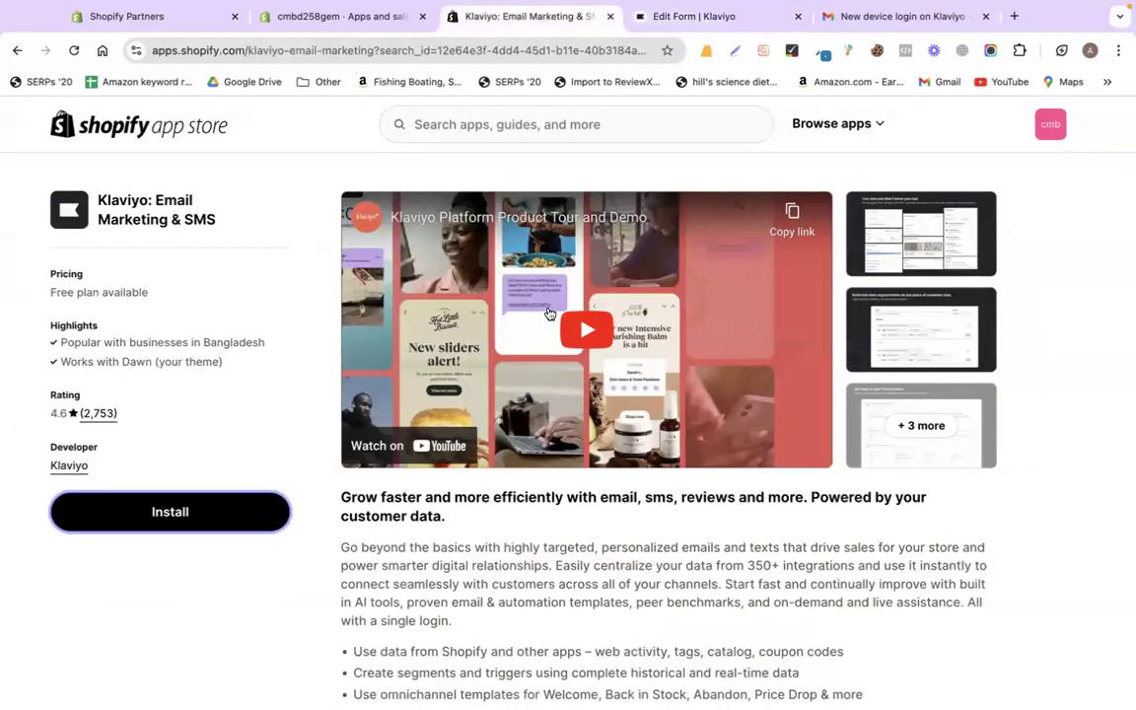
pyautogui.scroll(-5, 547, 312)
pyautogui.scroll(-10, 549, 314)
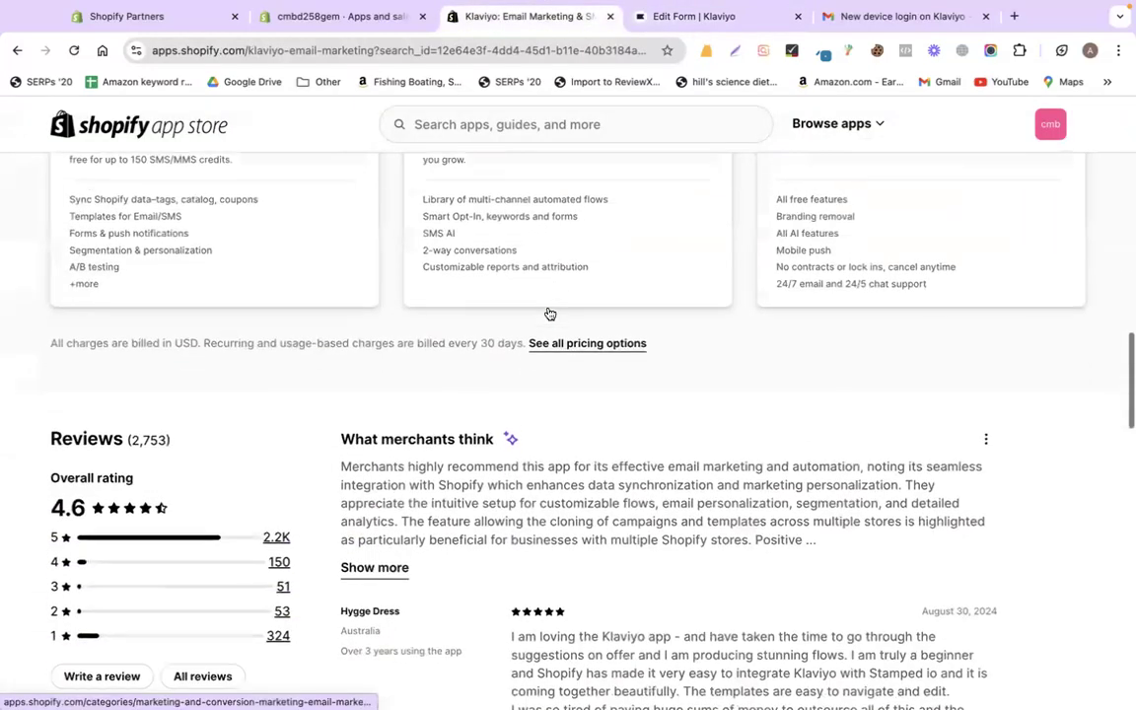
pyautogui.click(733, 16)
pyautogui.click(88, 544)
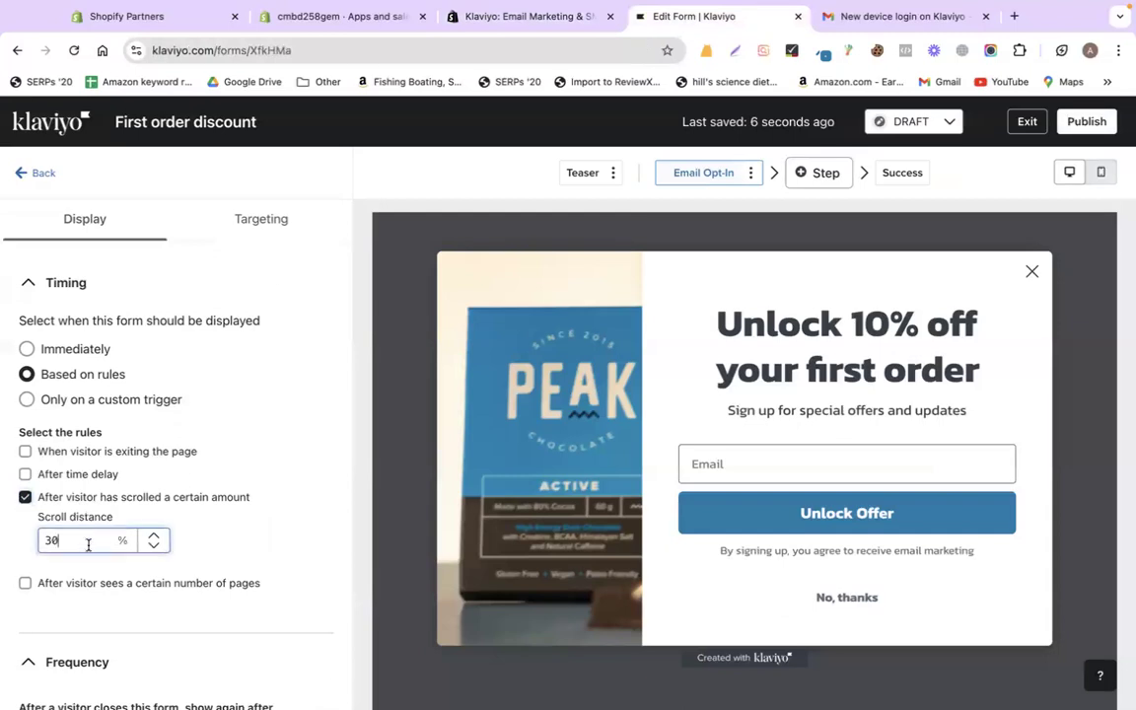
pyautogui.write('50')
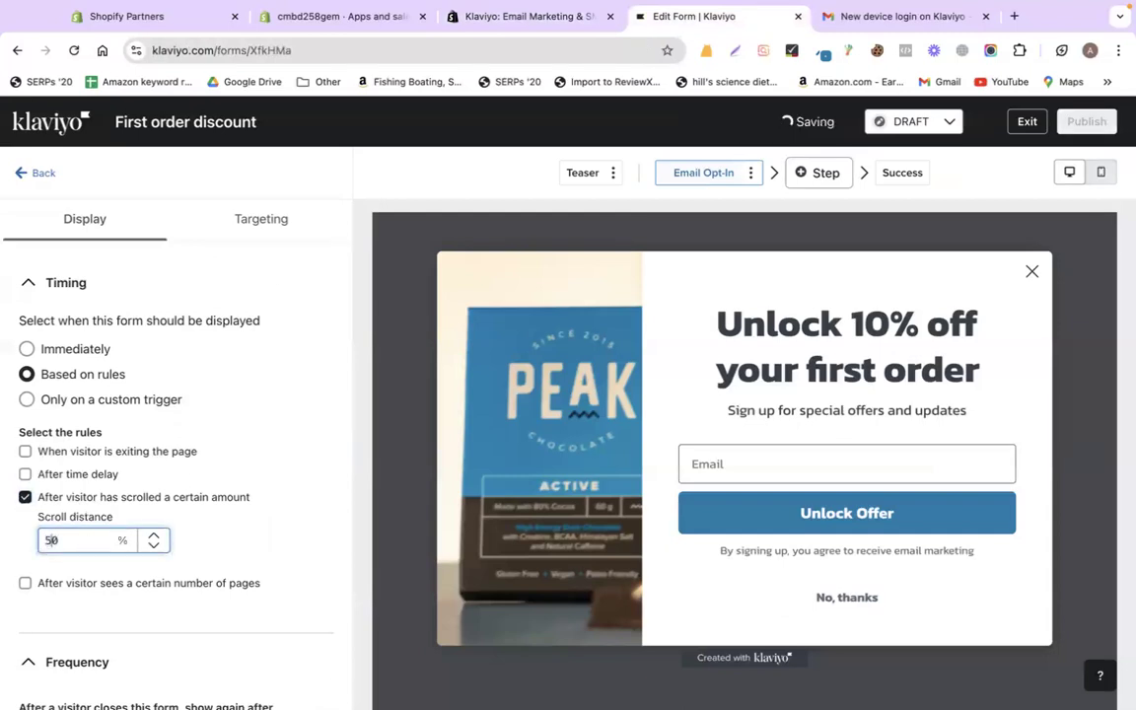
pyautogui.click(25, 498)
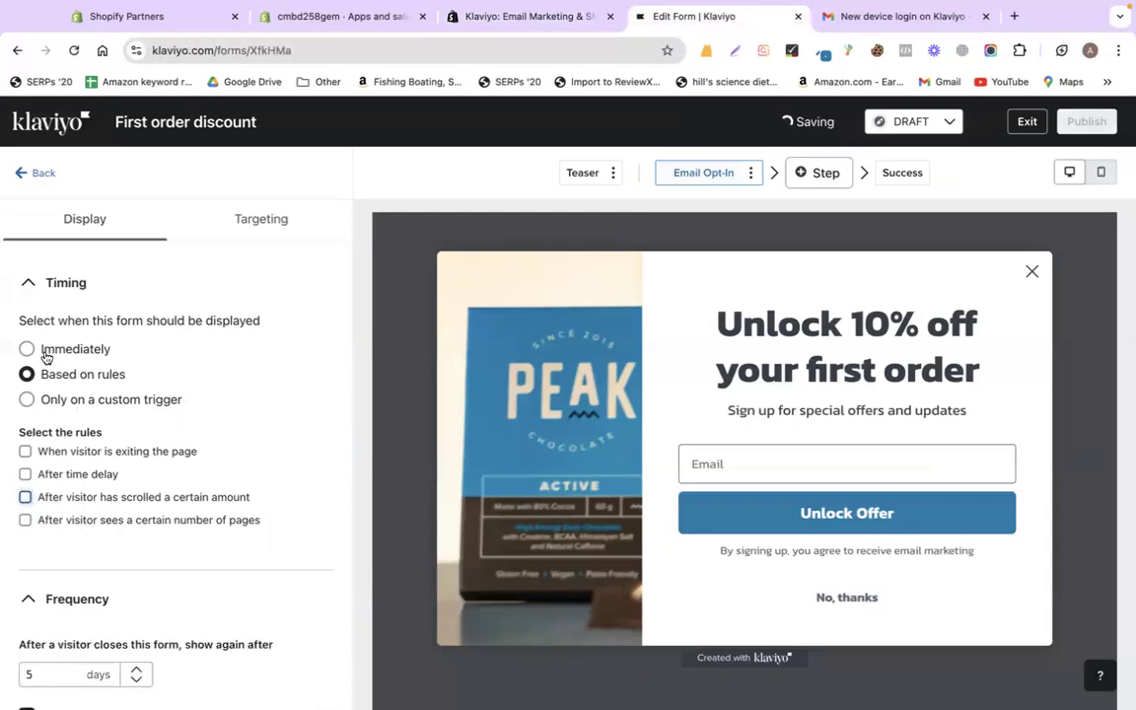
# - Revert display timing to Immediately and change the reappear frequency from 5 days to 1 day
pyautogui.click(27, 348)
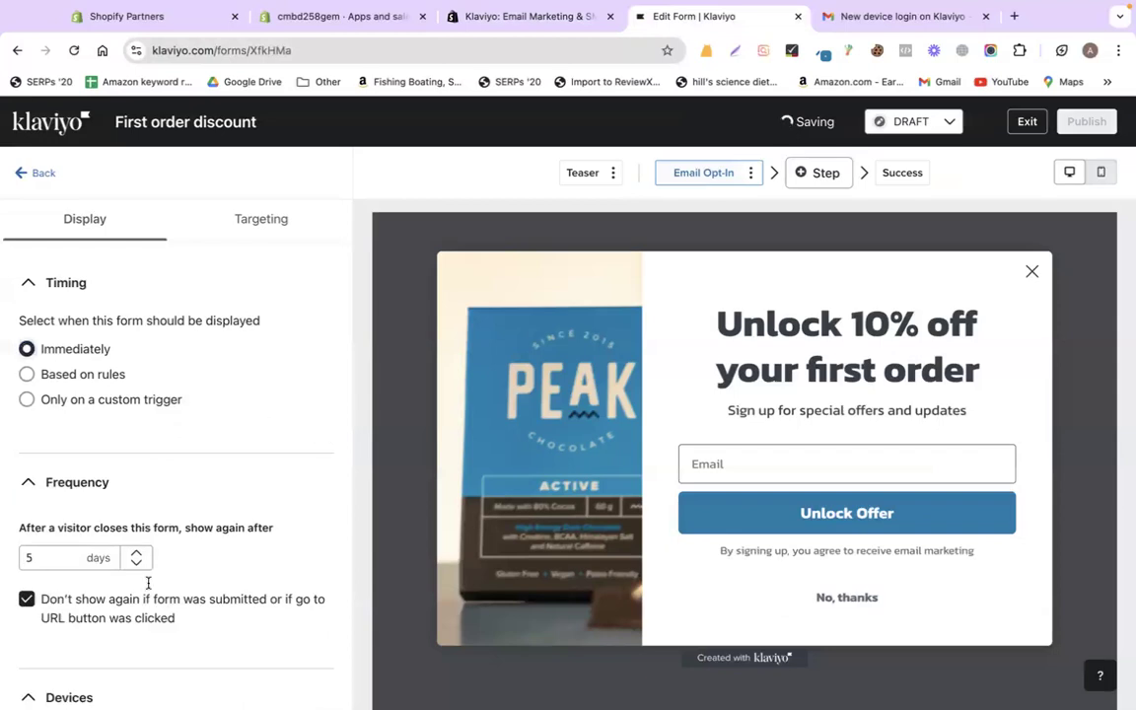
pyautogui.click(55, 554)
pyautogui.press('BackSpace')
pyautogui.write('1')
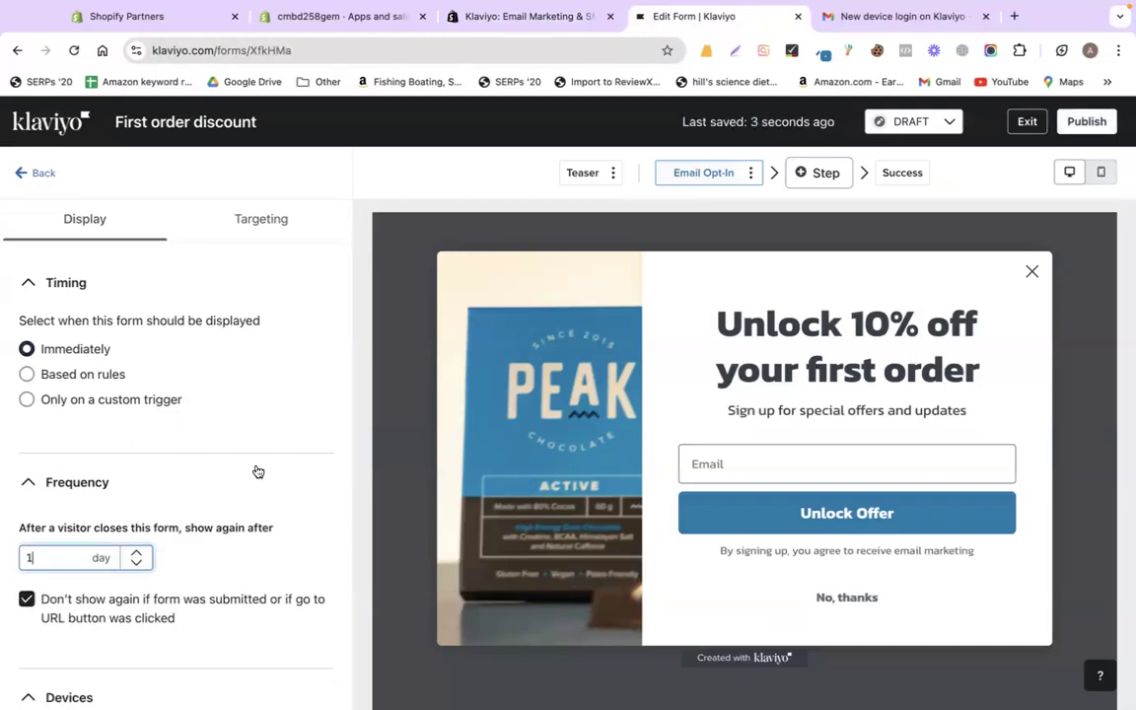
pyautogui.scroll(-5, 257, 471)
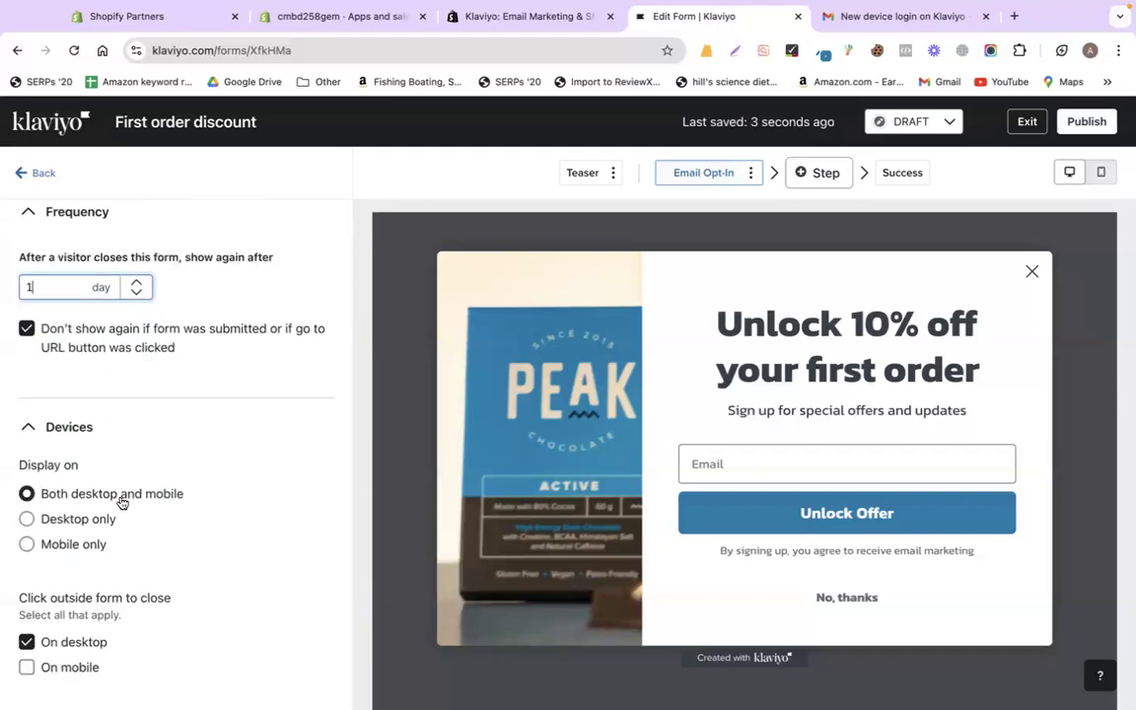
pyautogui.scroll(5, 217, 454)
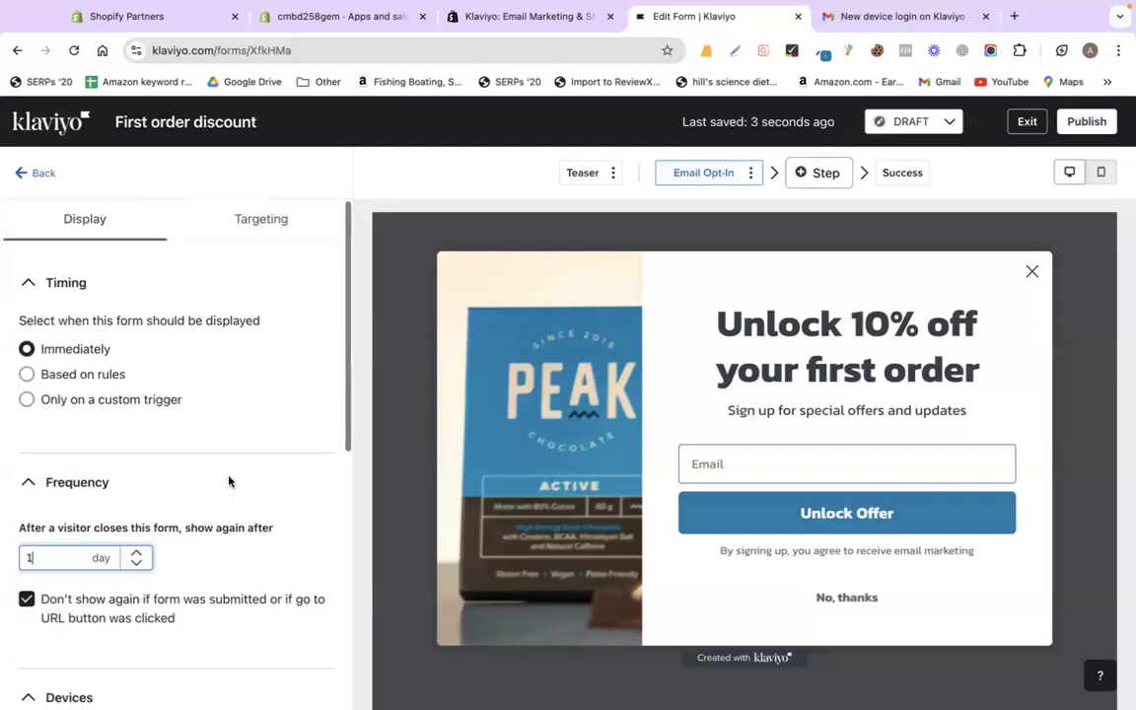
# - Review the Visitors and URLs targeting options without changes, then go back to the overview
pyautogui.click(238, 238)
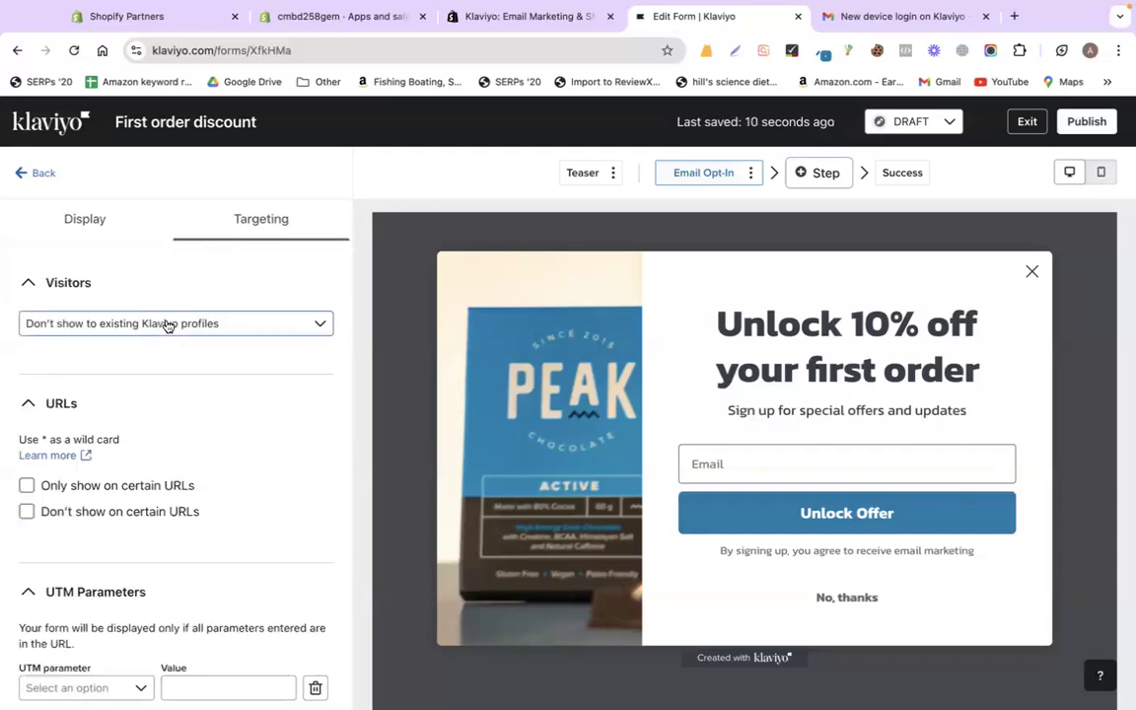
pyautogui.scroll(-5, 286, 449)
pyautogui.scroll(5, 286, 448)
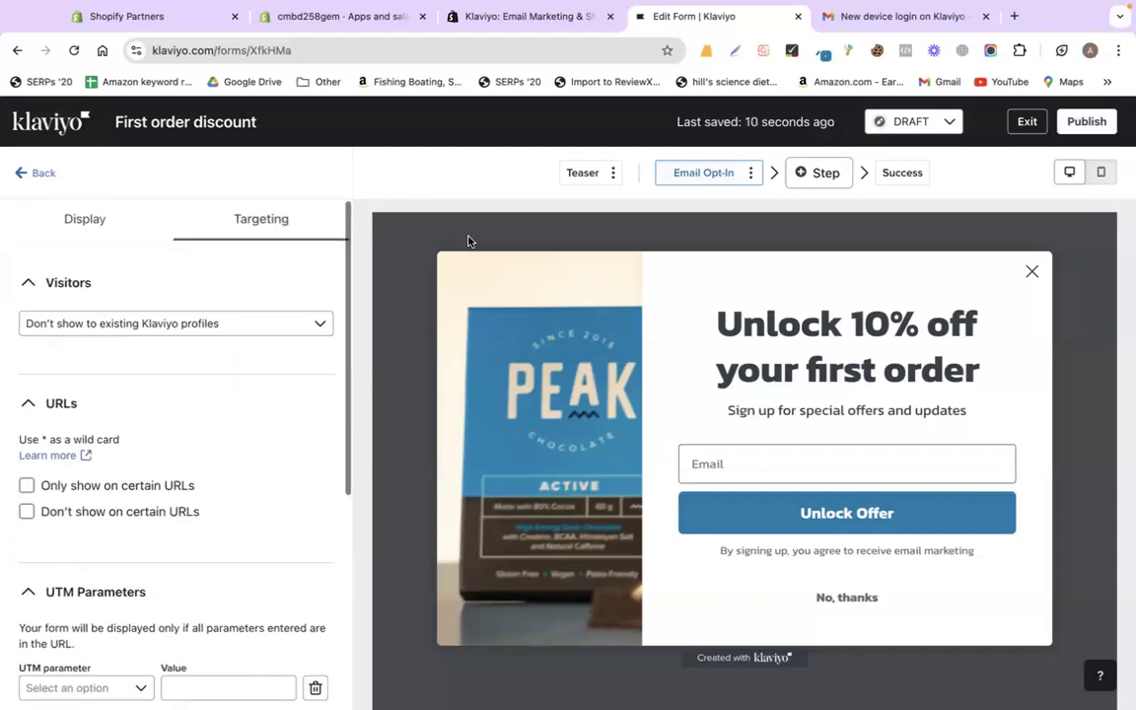
pyautogui.click(37, 175)
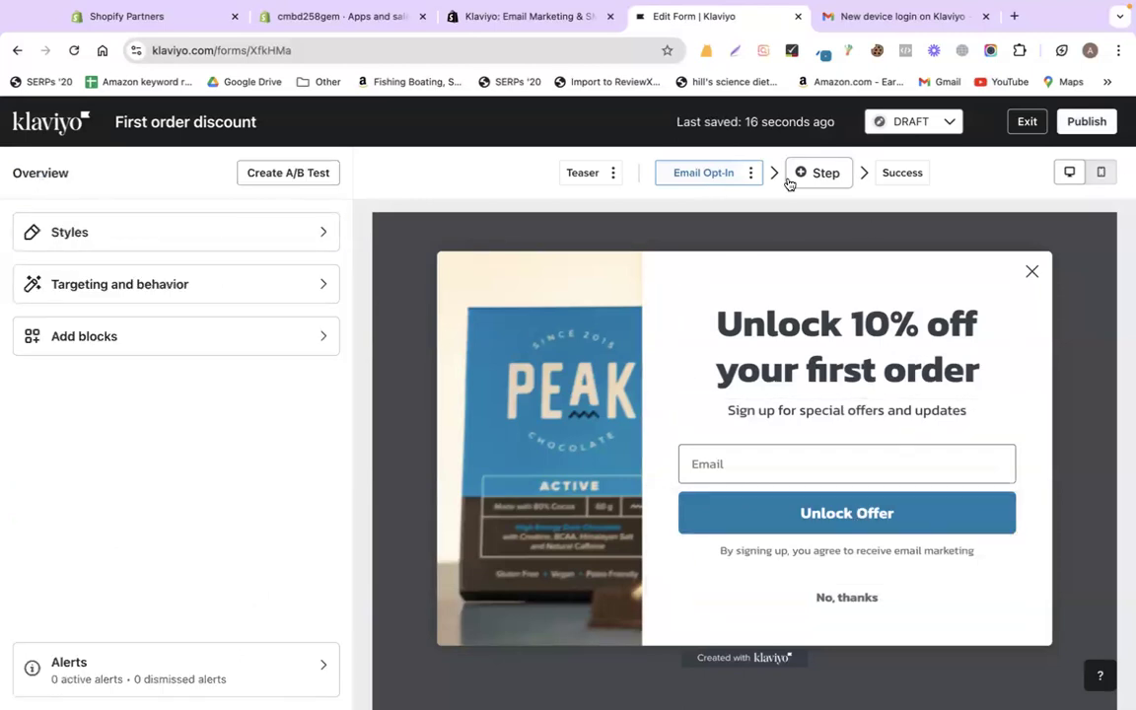
# - Change the Success message to 'You will get a coupon shortly!!' and switch the form from DRAFT to LIVE
pyautogui.click(900, 176)
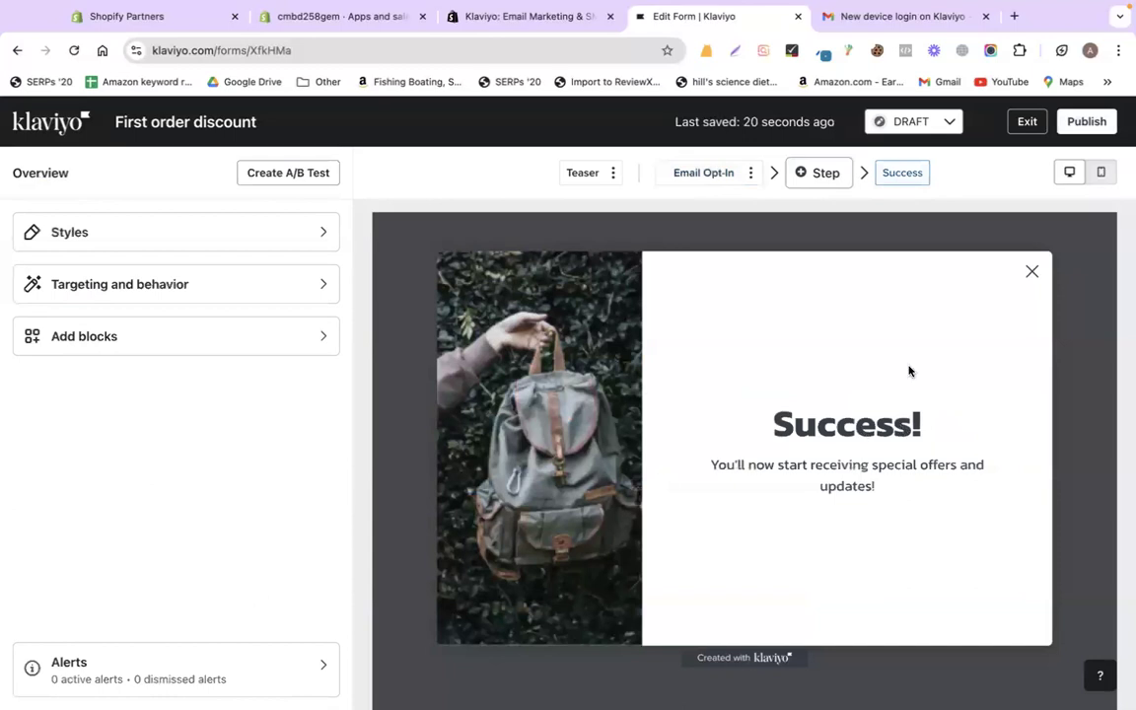
pyautogui.click(898, 496)
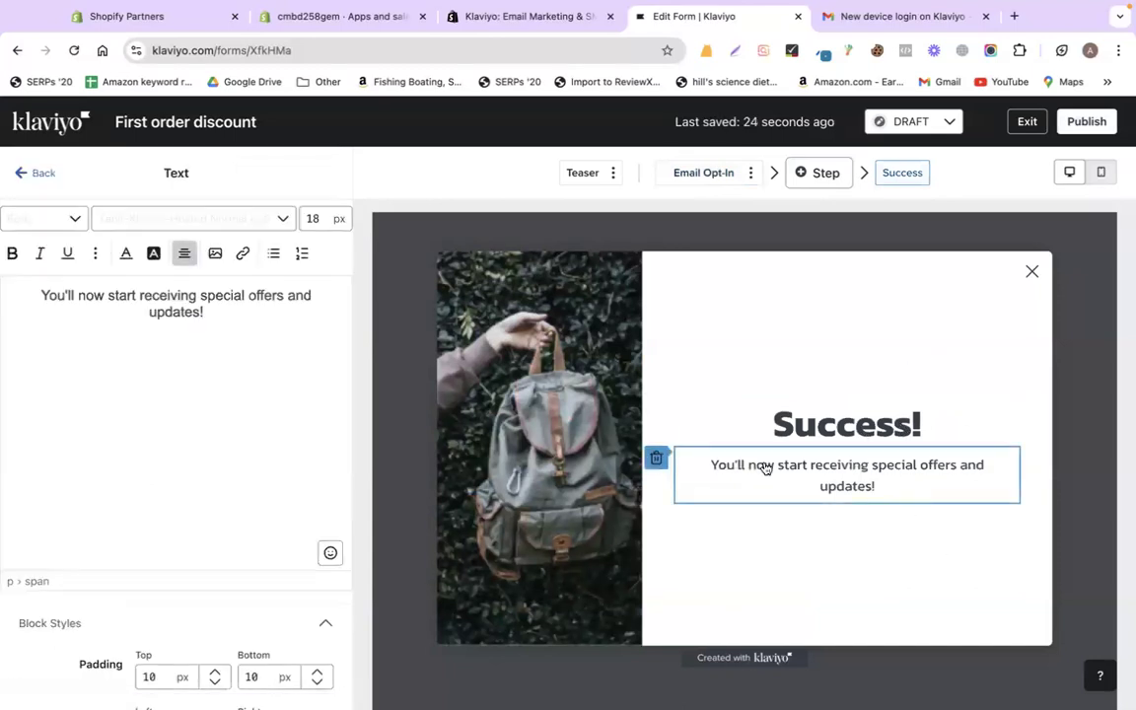
pyautogui.tripleClick(135, 299)
pyautogui.write('You')
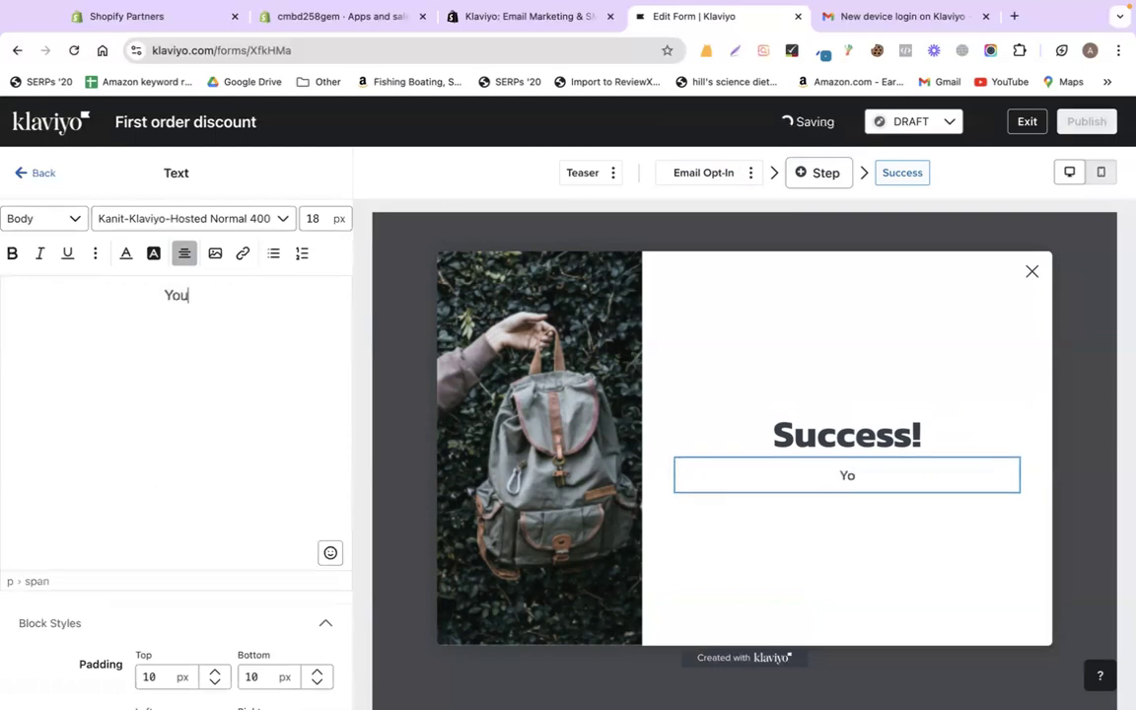
pyautogui.write(' will get a ')
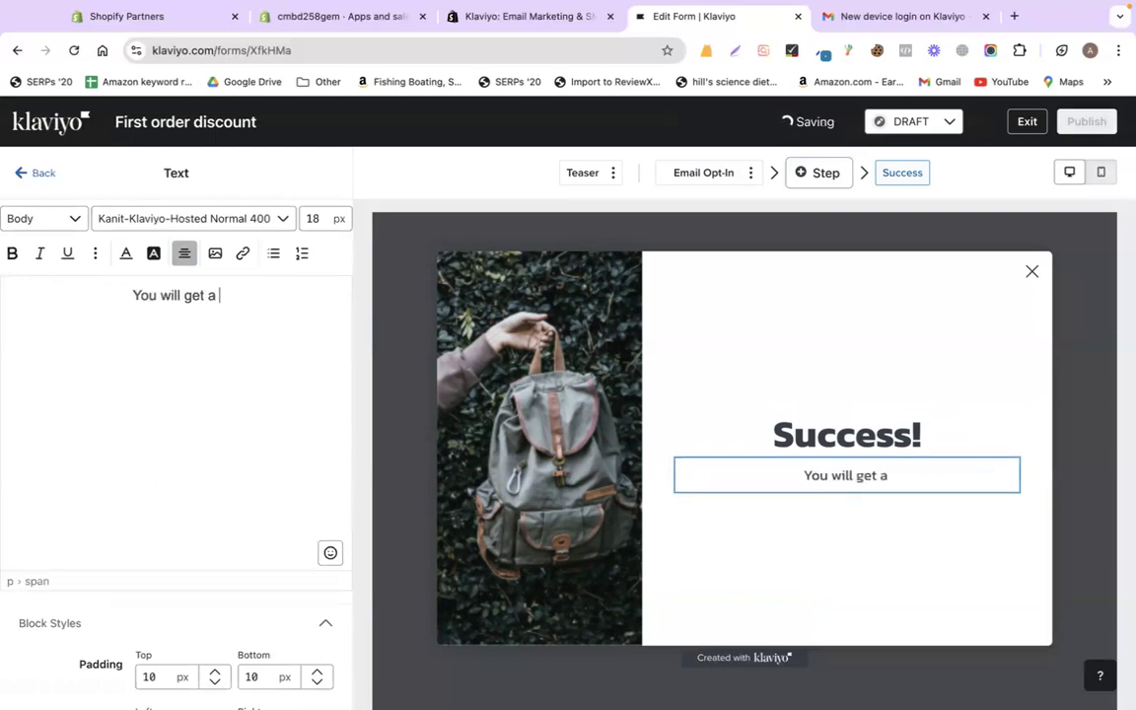
pyautogui.write('coupon short;y')
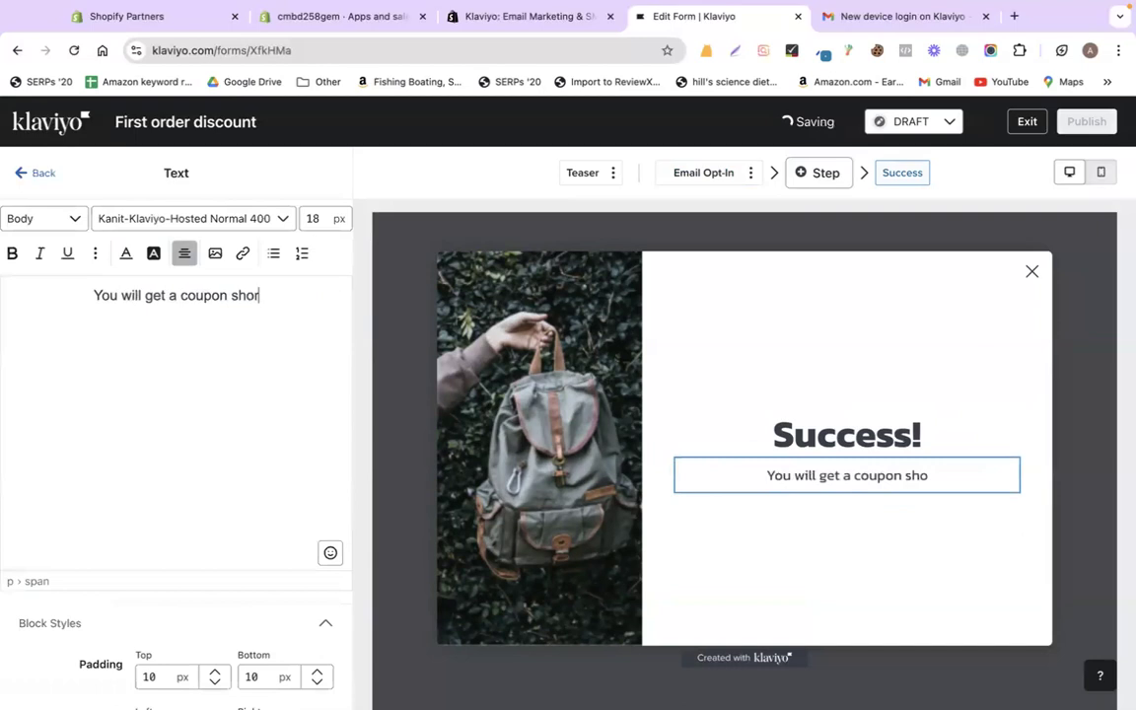
pyautogui.press('BackSpace')
pyautogui.press('BackSpace')
pyautogui.press('BackSpace')
pyautogui.write('ly!!')
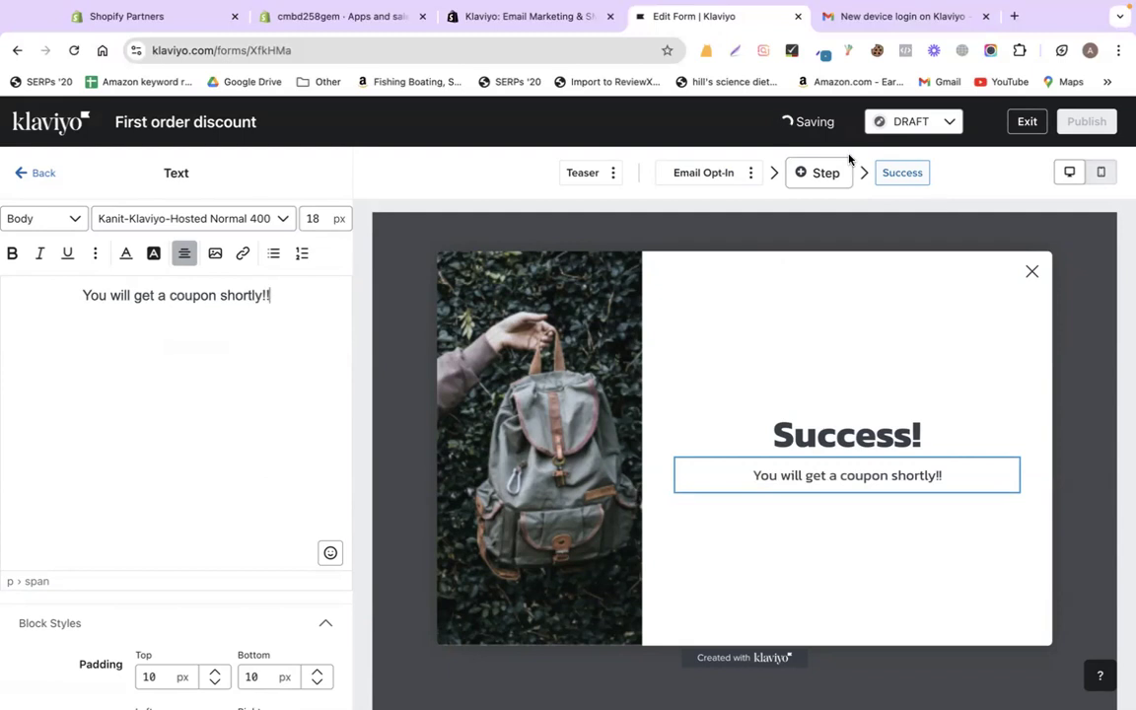
pyautogui.click(923, 121)
pyautogui.click(1099, 150)
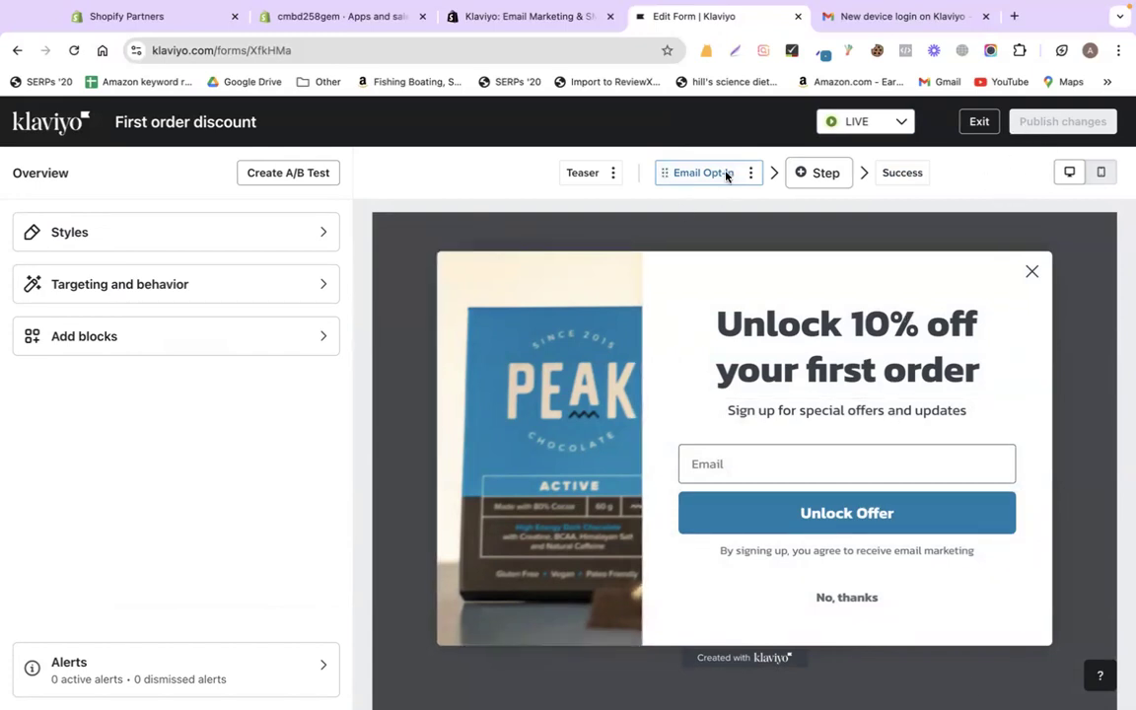
# - Move the gift teaser to the bottom-right corner, then back to bottom-left
pyautogui.click(581, 174)
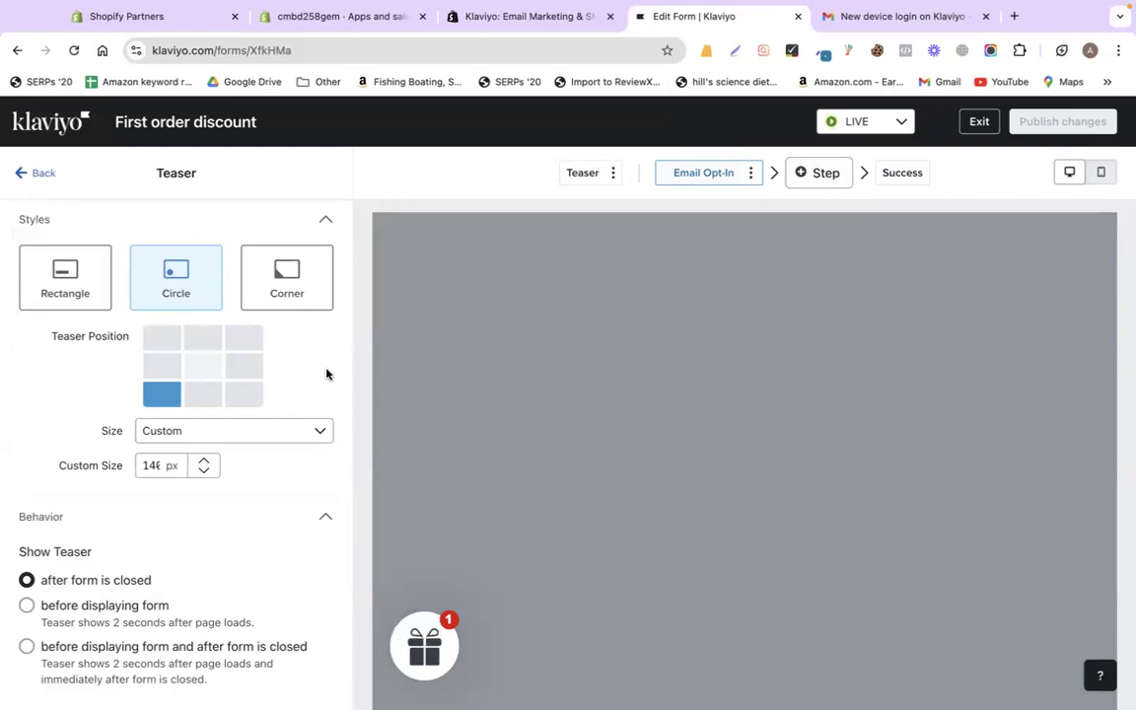
pyautogui.click(231, 398)
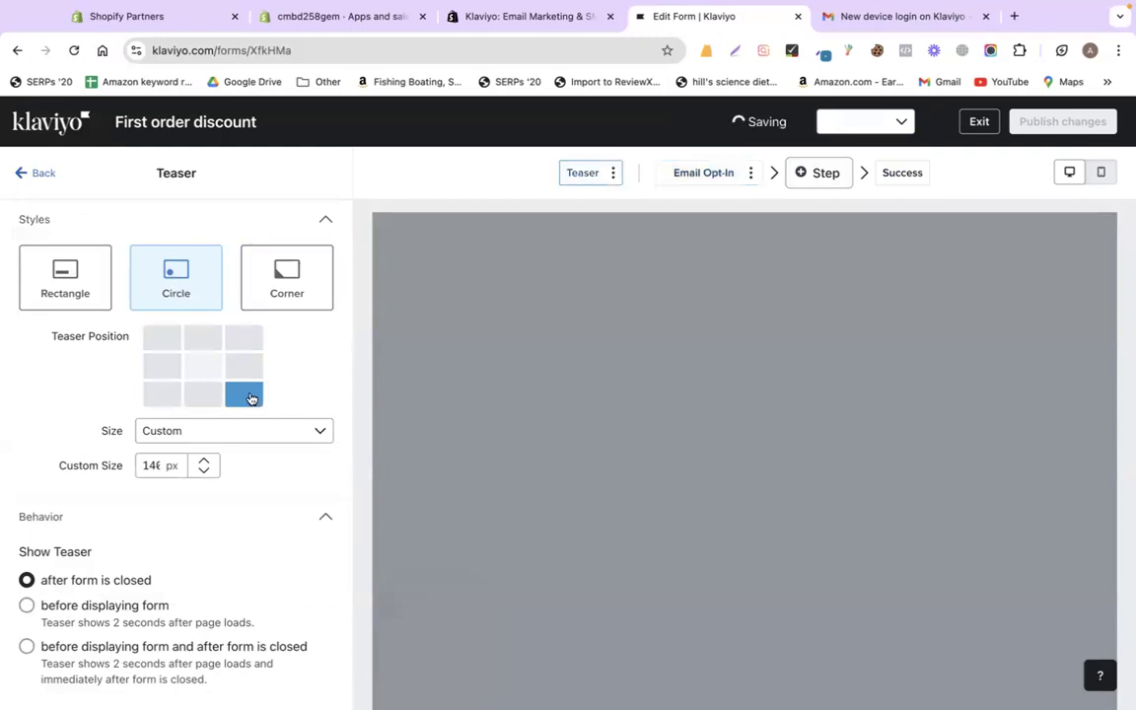
pyautogui.click(164, 395)
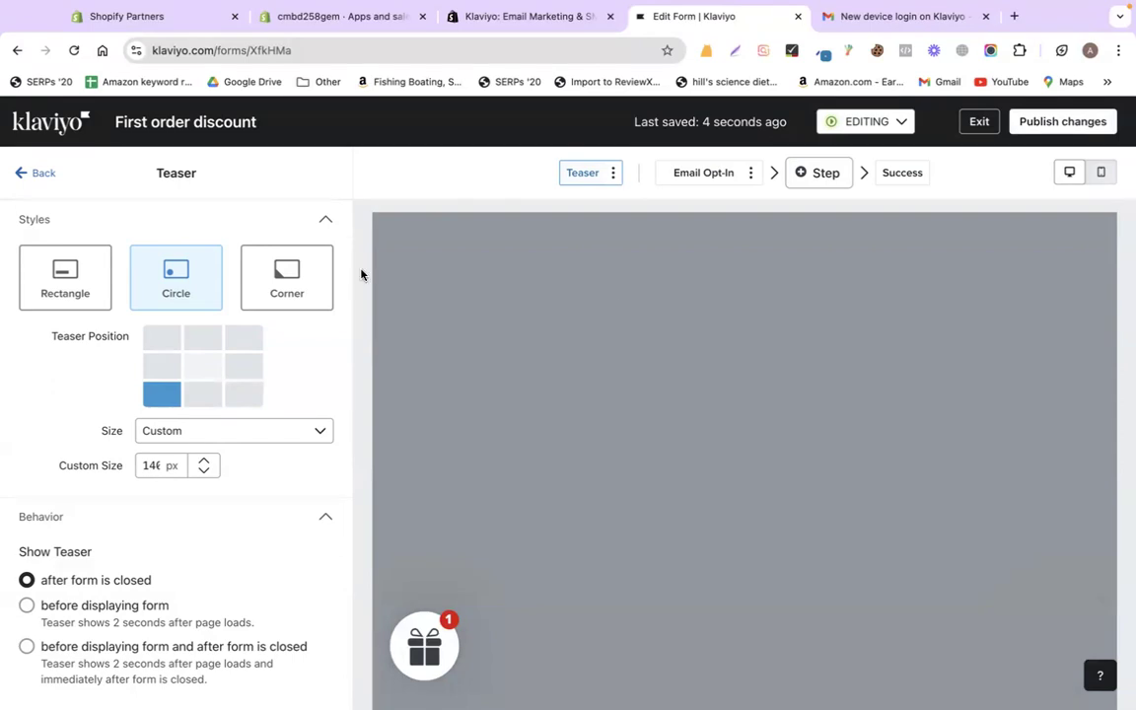
# - Delete the teaser step from the form and confirm the deletion
pyautogui.click(612, 172)
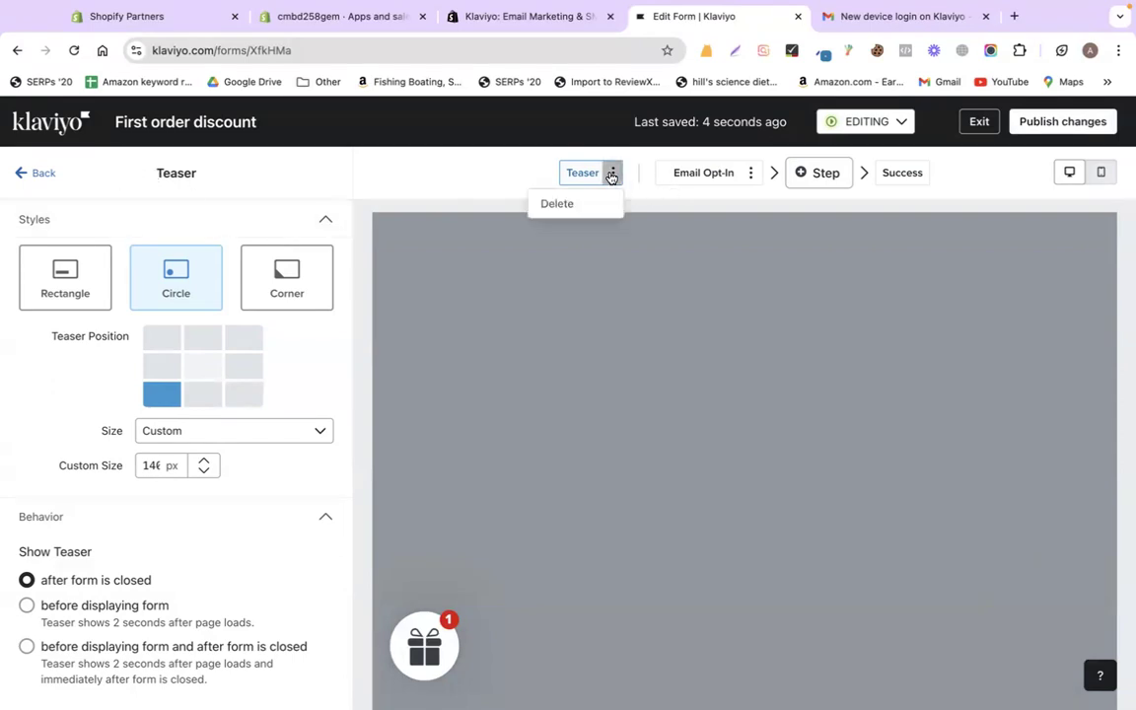
pyautogui.click(671, 186)
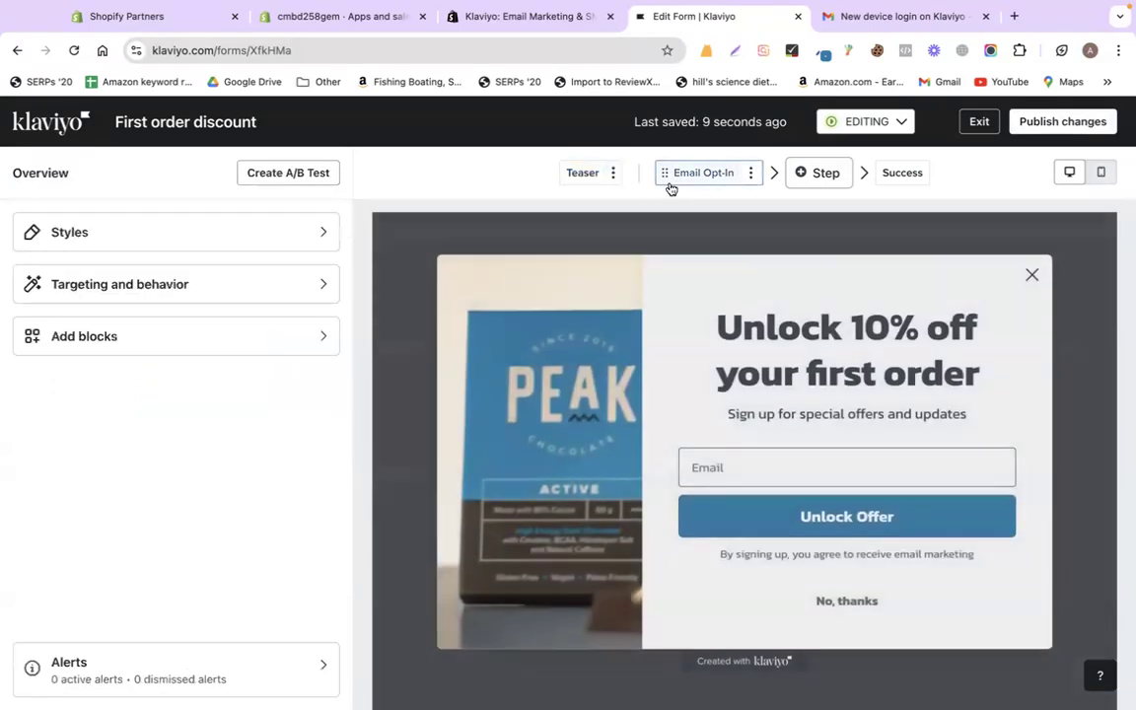
pyautogui.click(612, 173)
pyautogui.click(560, 199)
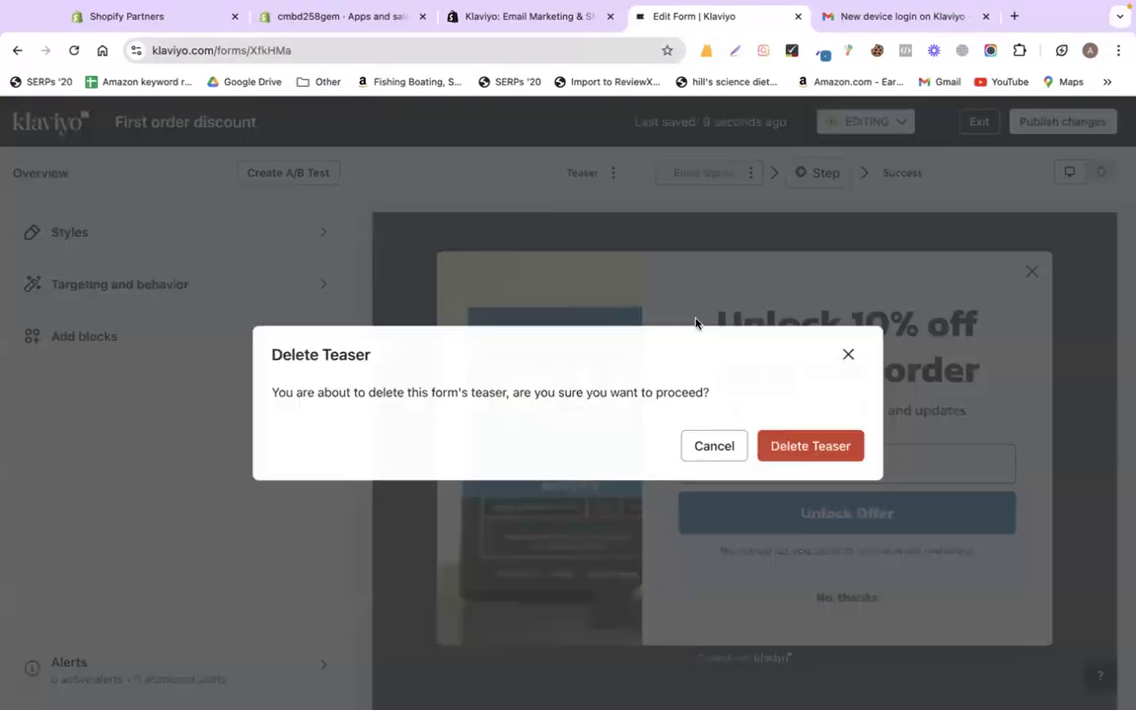
pyautogui.click(822, 444)
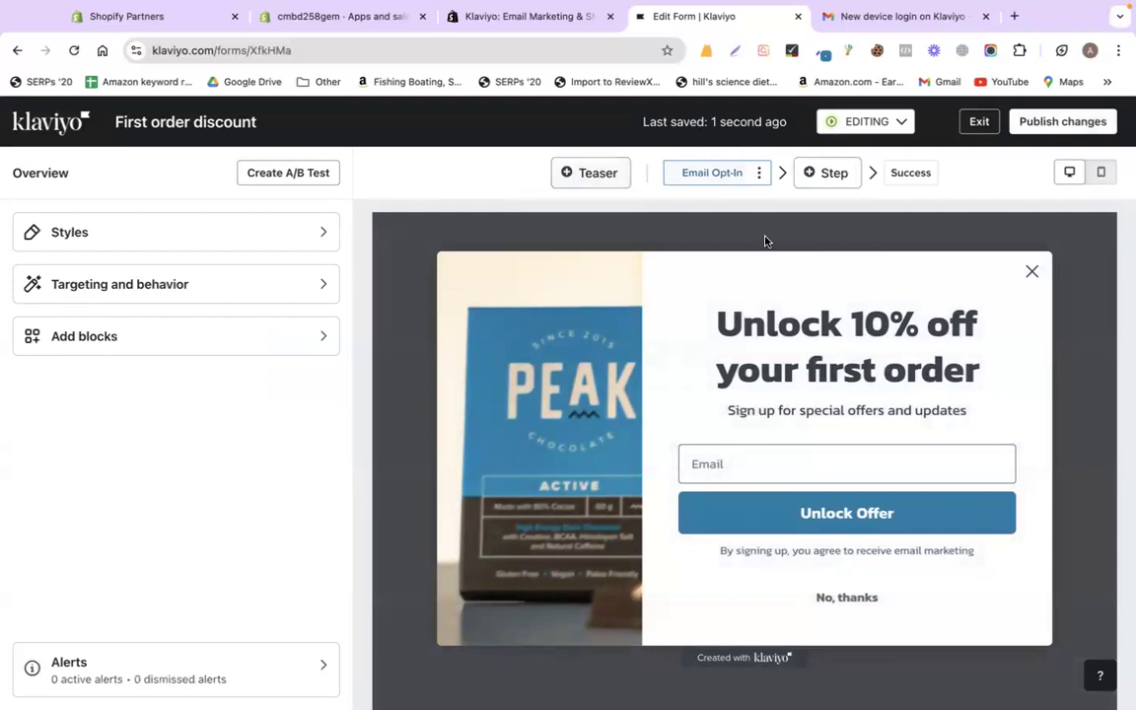
# - Set the form status to LIVE and check both the mobile and desktop previews
pyautogui.click(869, 121)
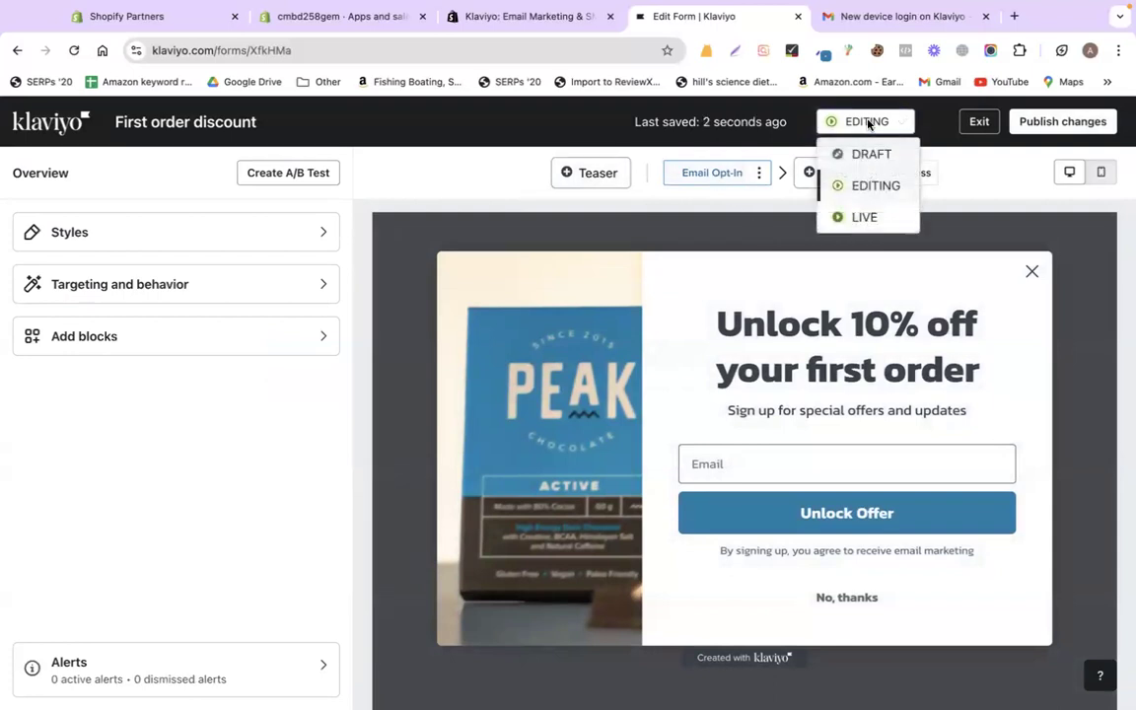
pyautogui.click(865, 216)
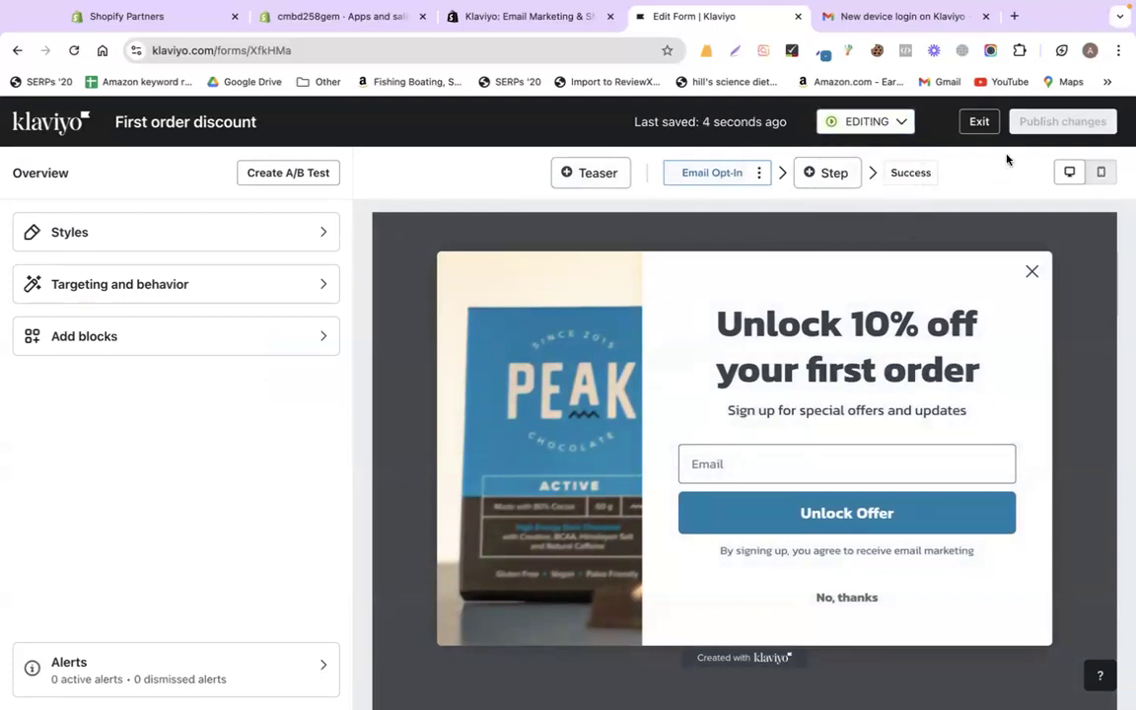
pyautogui.click(1101, 172)
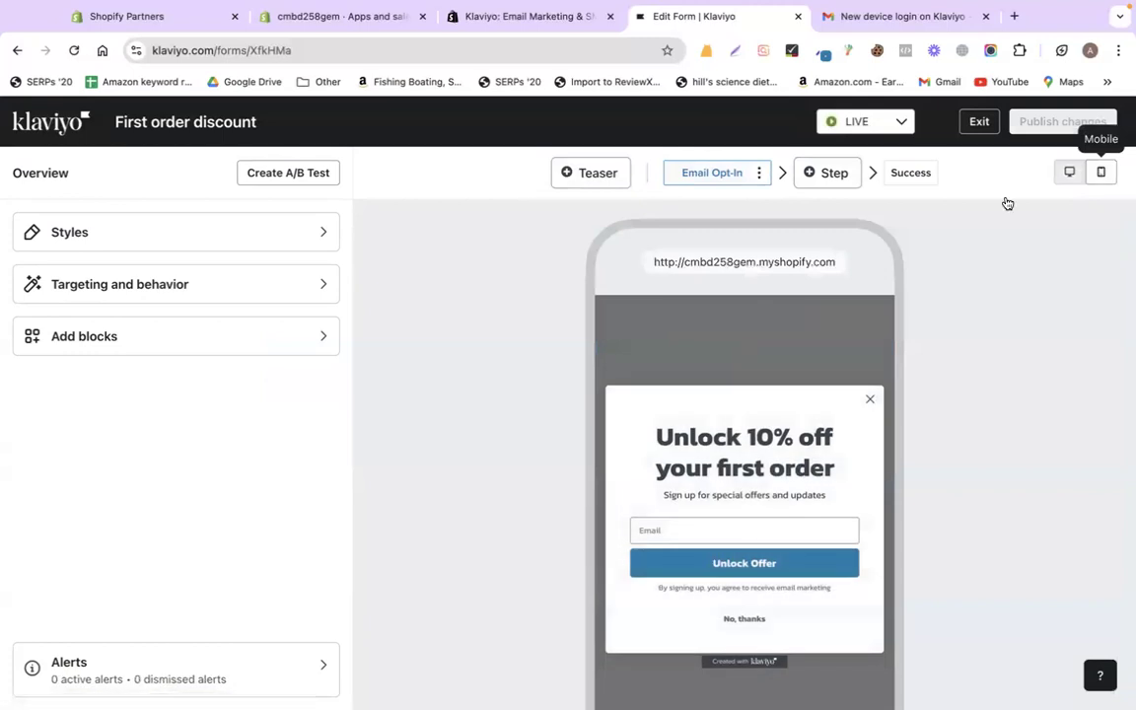
pyautogui.click(1068, 173)
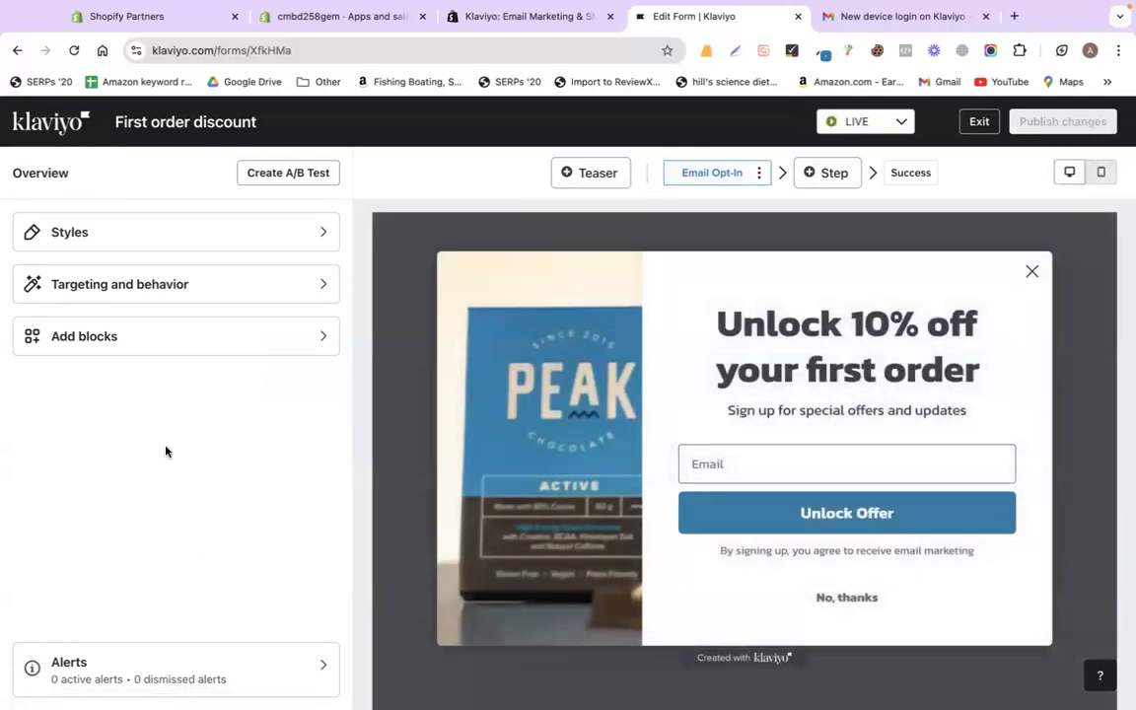
# - Look through the form's Styles settings, then select the Unlock Offer button
pyautogui.click(61, 227)
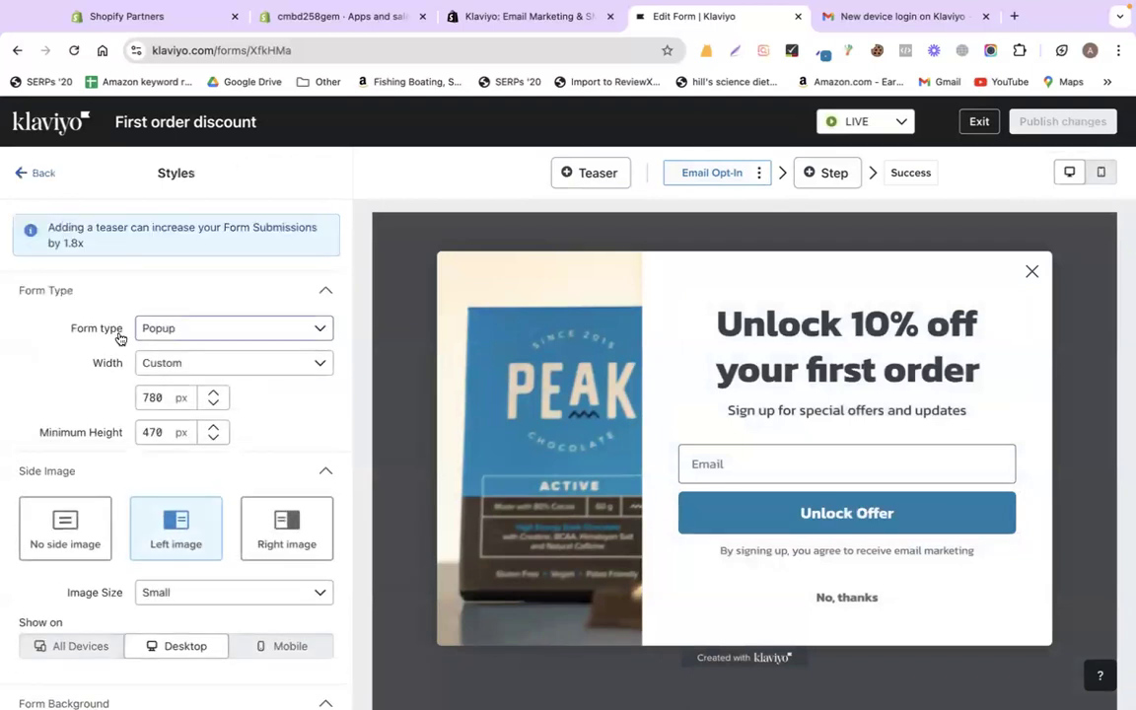
pyautogui.scroll(-5, 74, 394)
pyautogui.scroll(5, 148, 375)
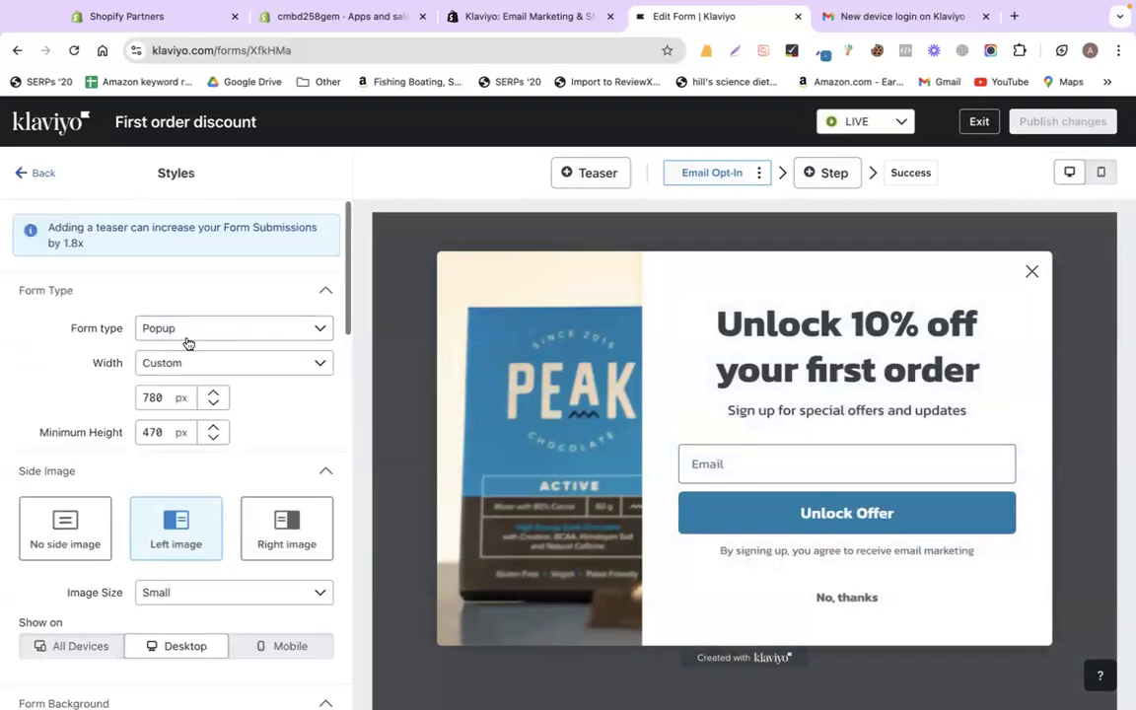
pyautogui.click(730, 176)
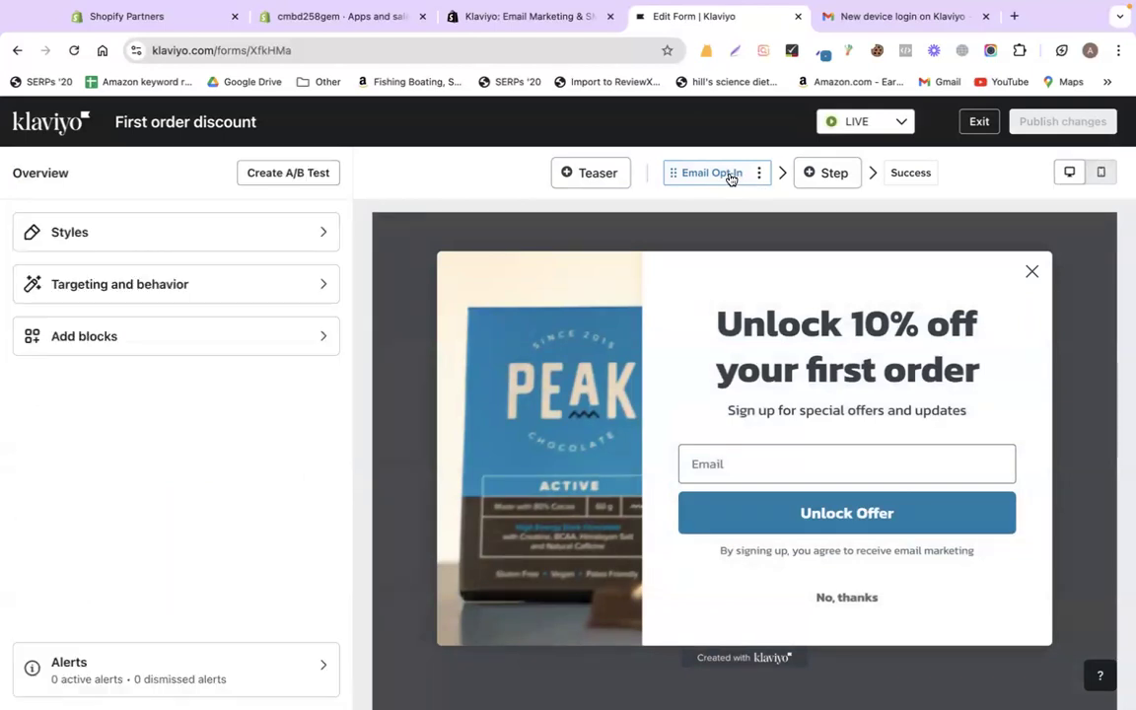
pyautogui.click(730, 521)
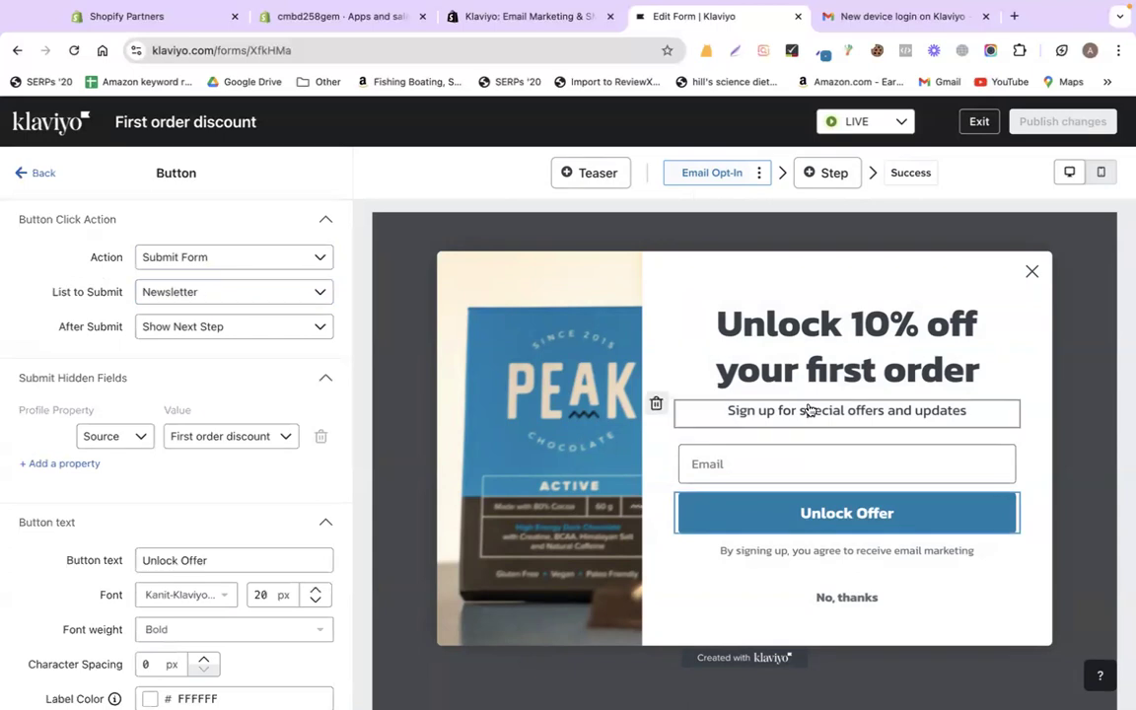
# - Keep the button submitting to Newsletter with Show Next Step, then exit to Sign-up forms
pyautogui.click(236, 259)
pyautogui.click(236, 258)
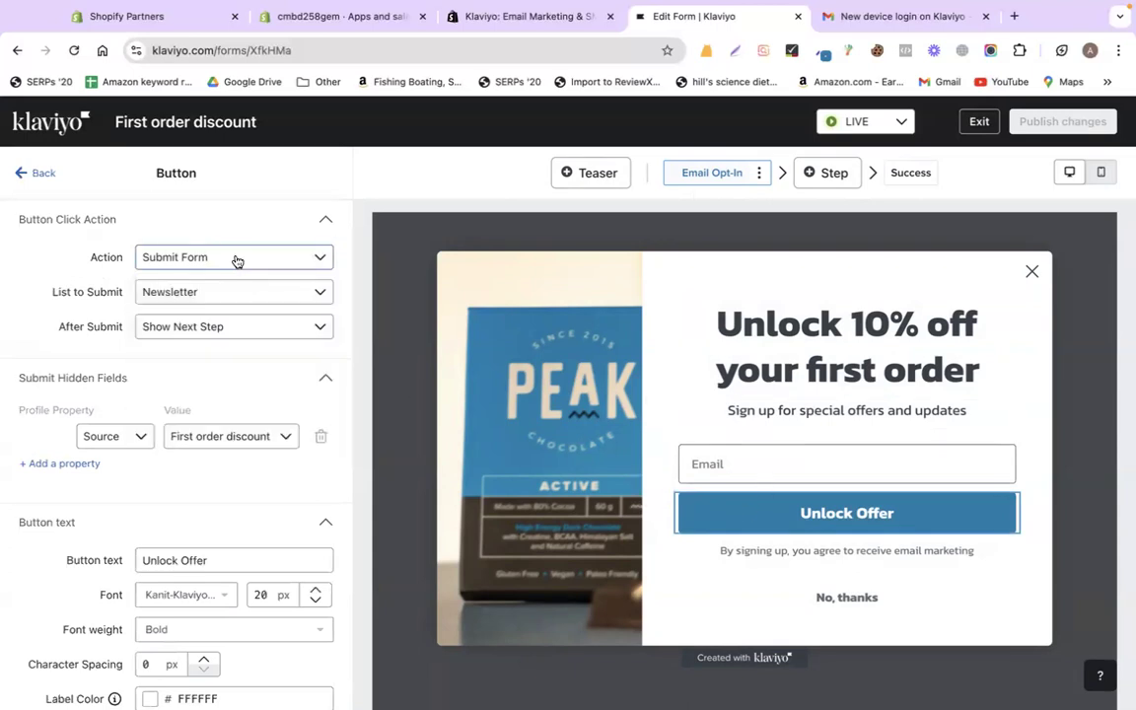
pyautogui.click(195, 292)
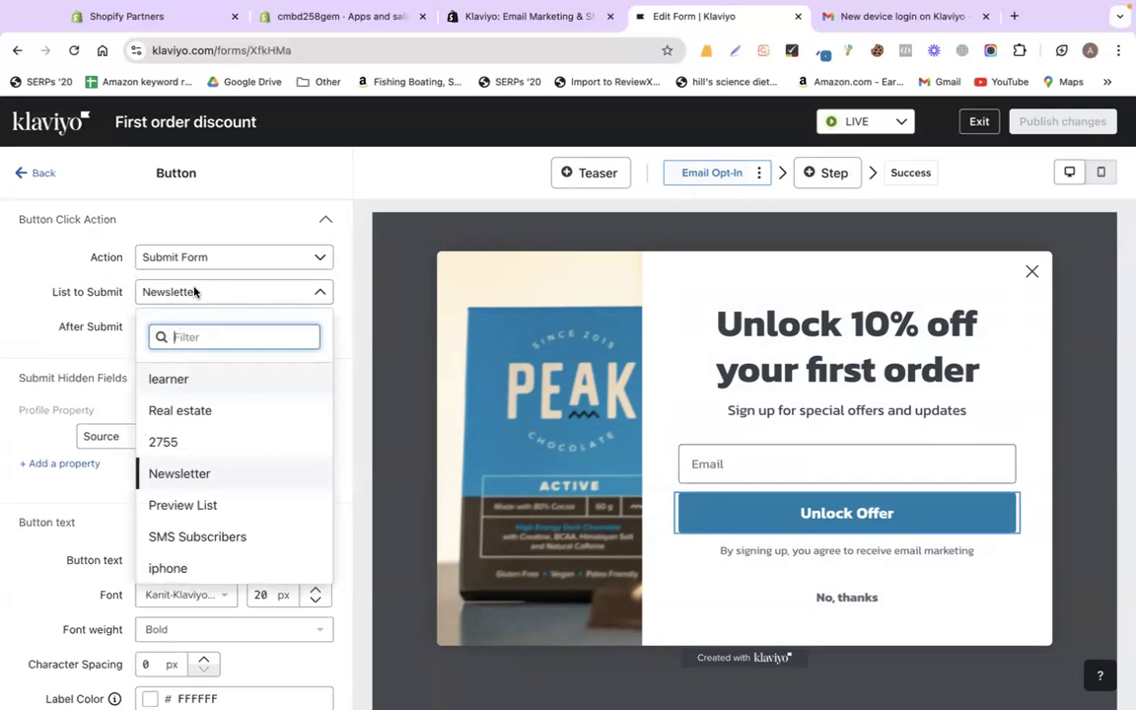
pyautogui.click(193, 294)
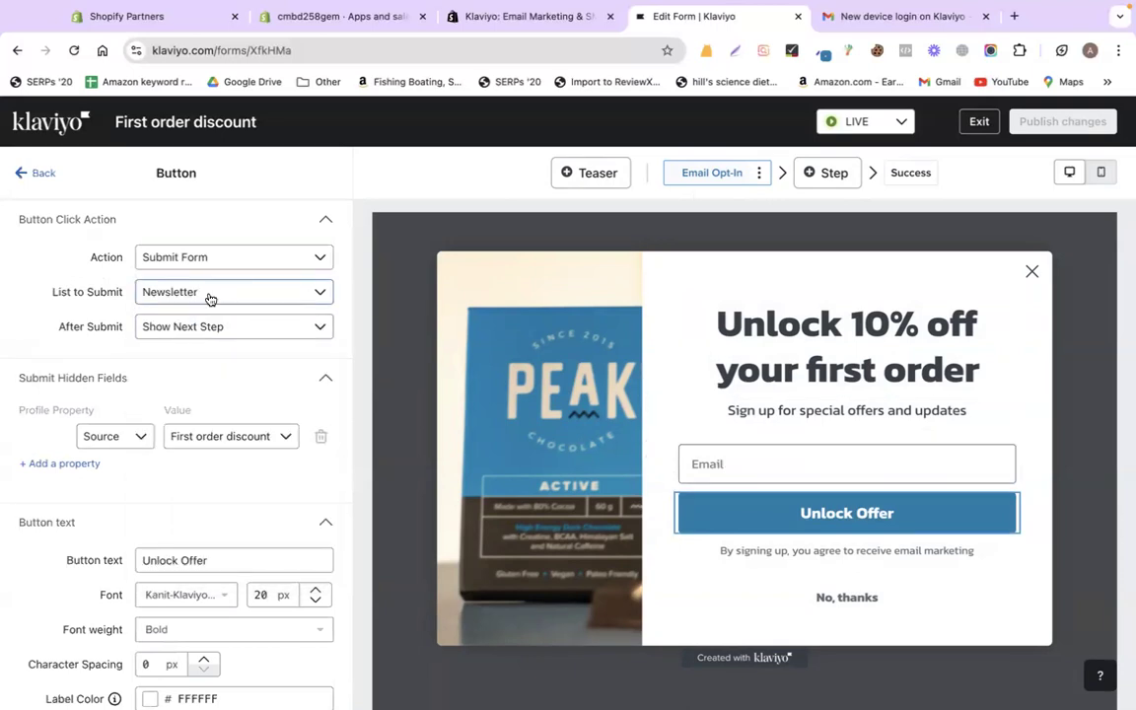
pyautogui.click(212, 325)
pyautogui.click(212, 325)
pyautogui.click(210, 323)
pyautogui.click(210, 325)
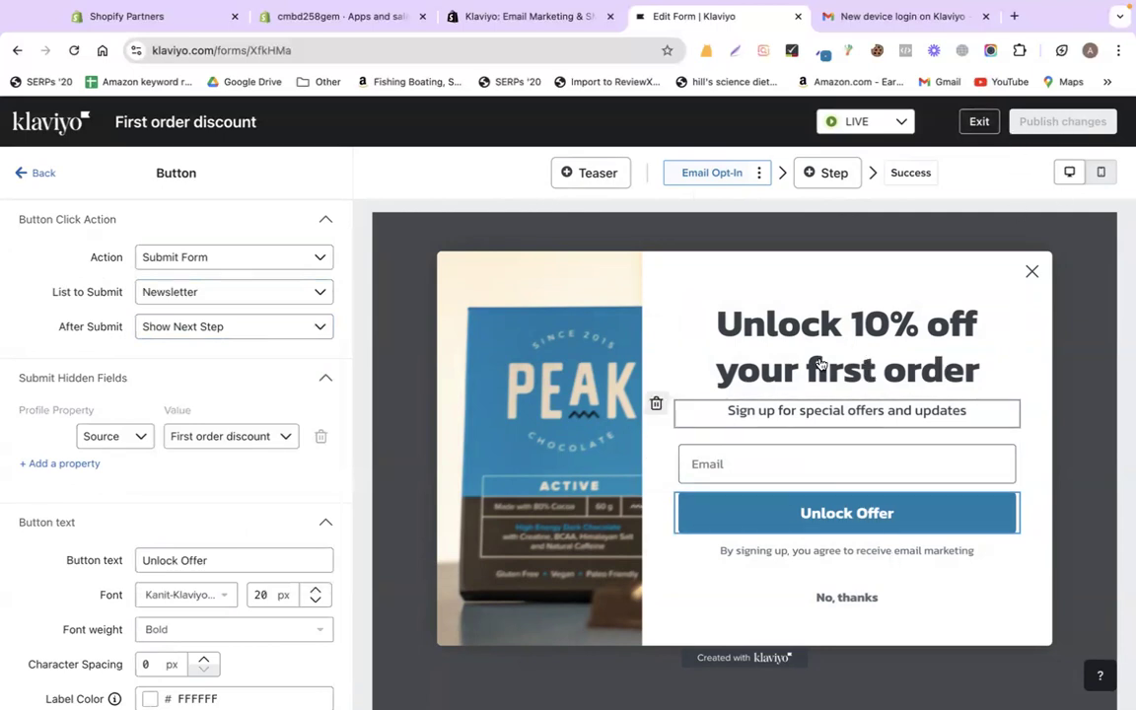
pyautogui.click(979, 123)
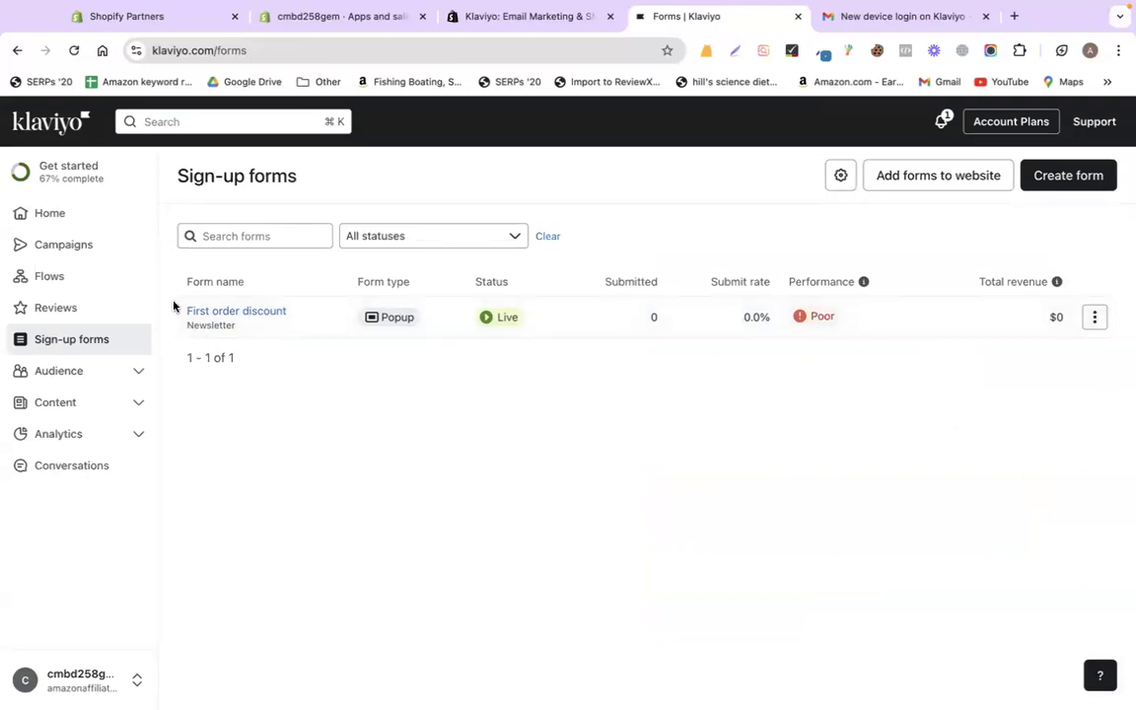
# - Delete the Abandoned Cart Reminder and Customer Thank You flows from the Flows list
pyautogui.click(52, 276)
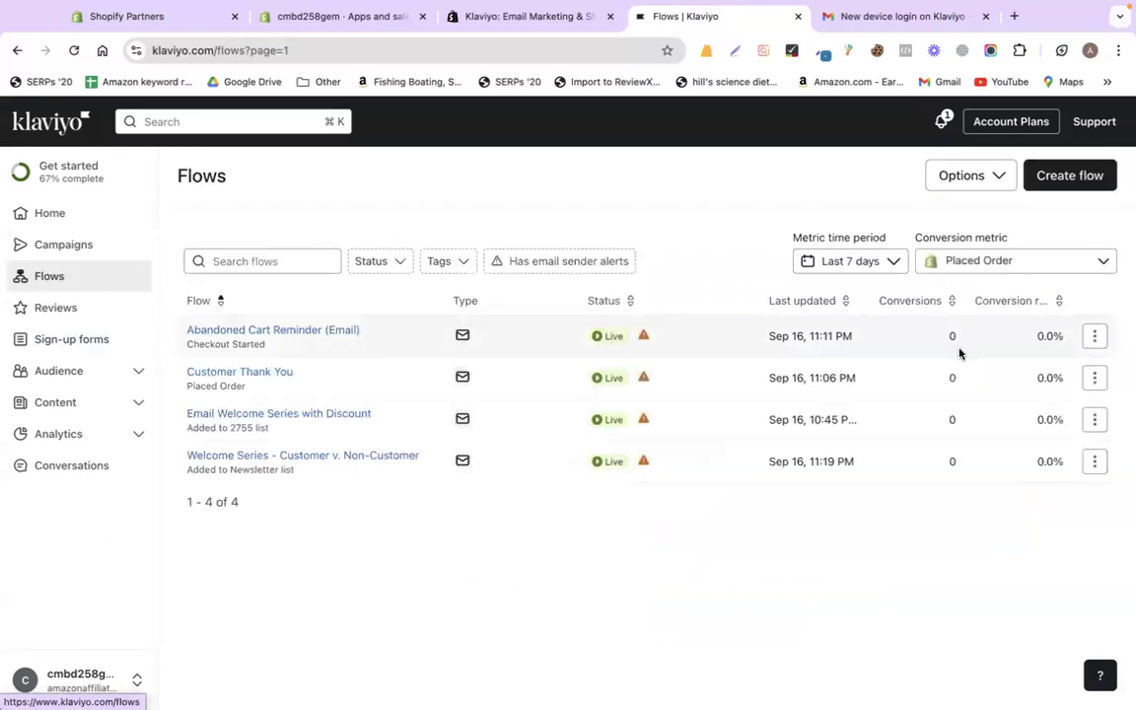
pyautogui.click(1096, 339)
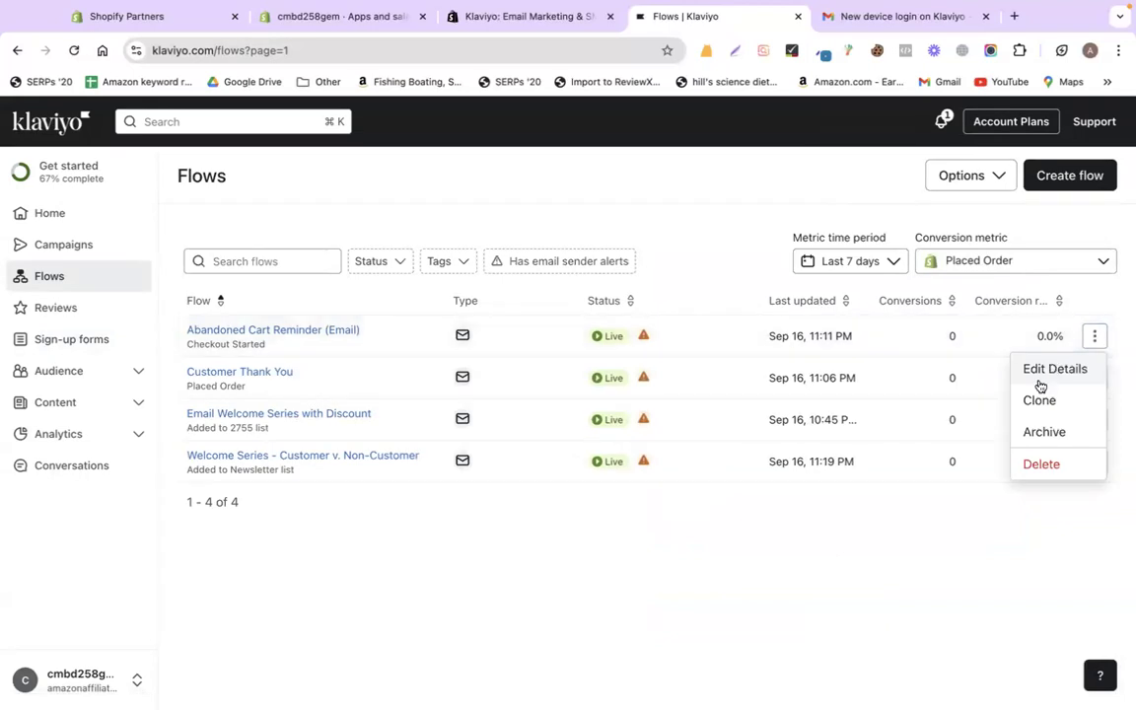
pyautogui.click(1050, 463)
pyautogui.click(747, 455)
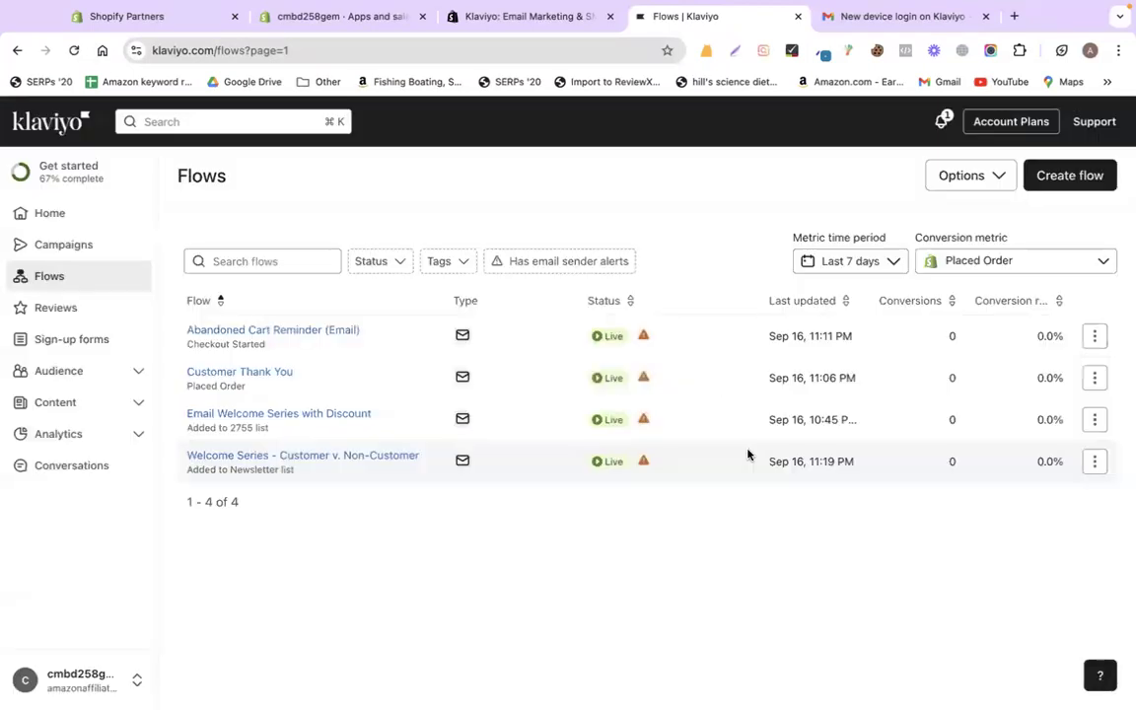
pyautogui.click(1081, 350)
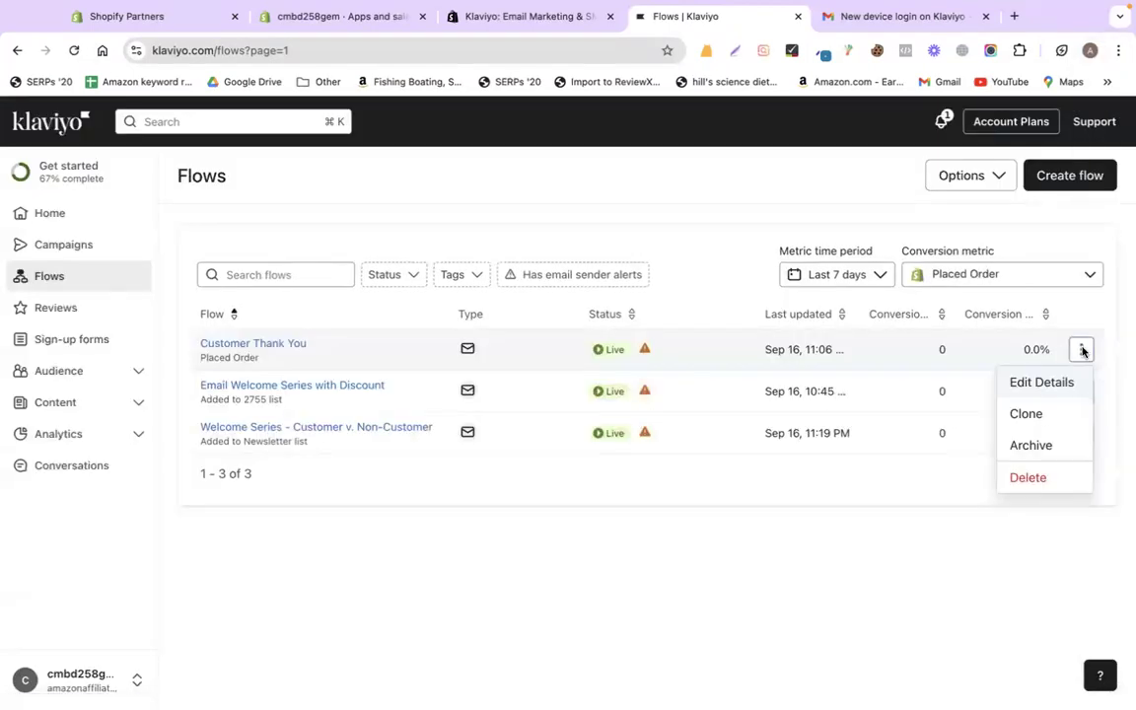
pyautogui.click(1032, 477)
pyautogui.click(737, 456)
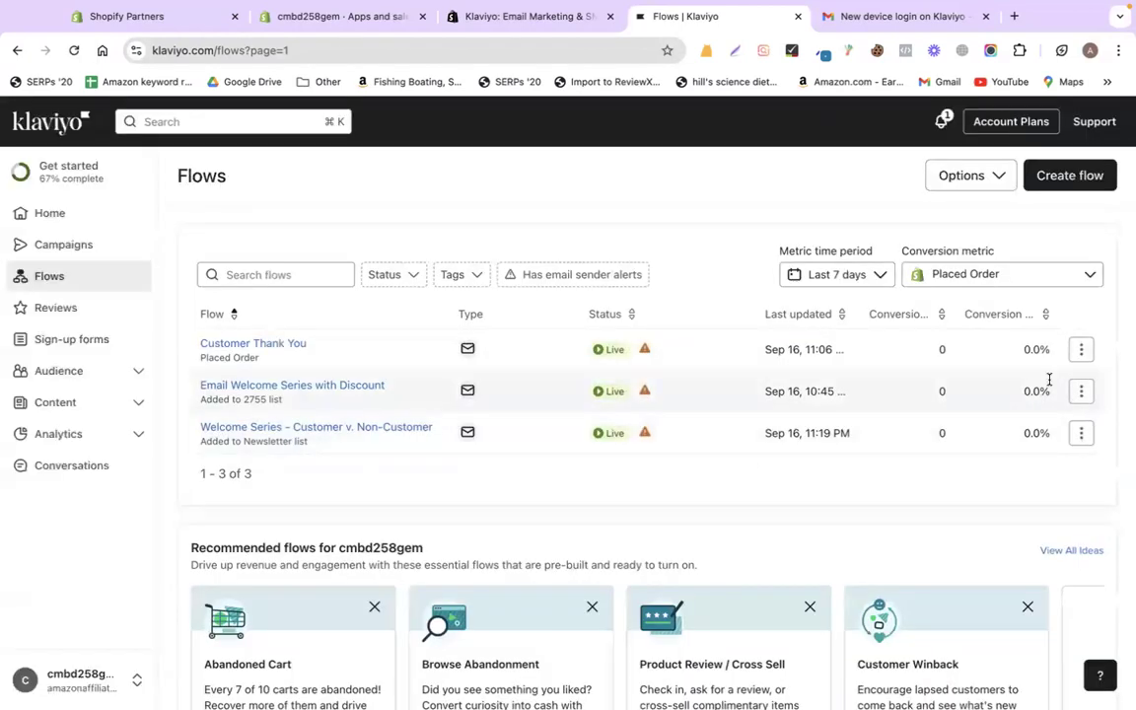
# - Delete the Email Welcome Series with Discount flow and the last remaining welcome flow
pyautogui.click(1082, 351)
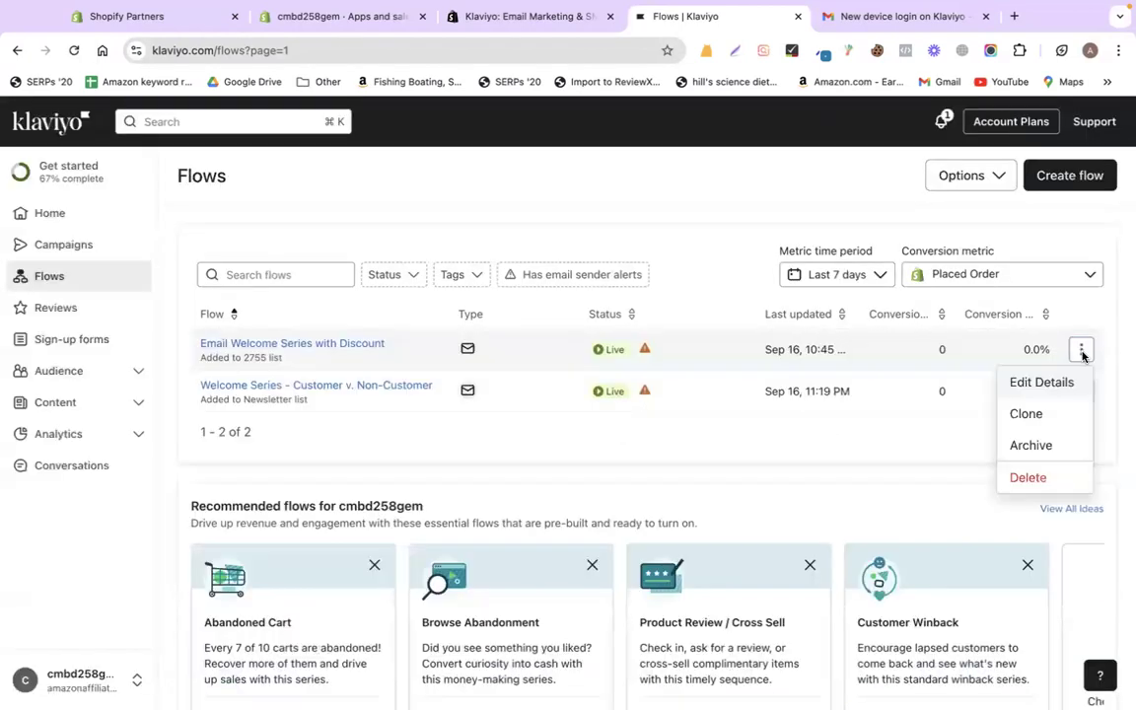
pyautogui.click(1055, 475)
pyautogui.click(760, 458)
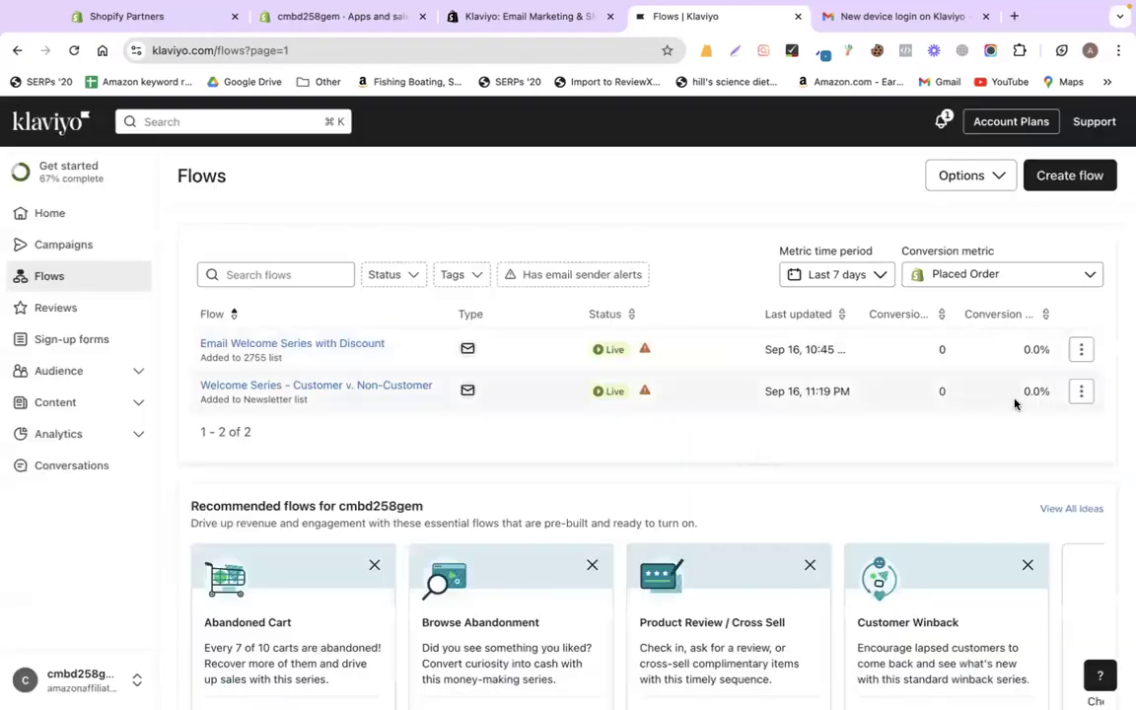
pyautogui.click(1080, 349)
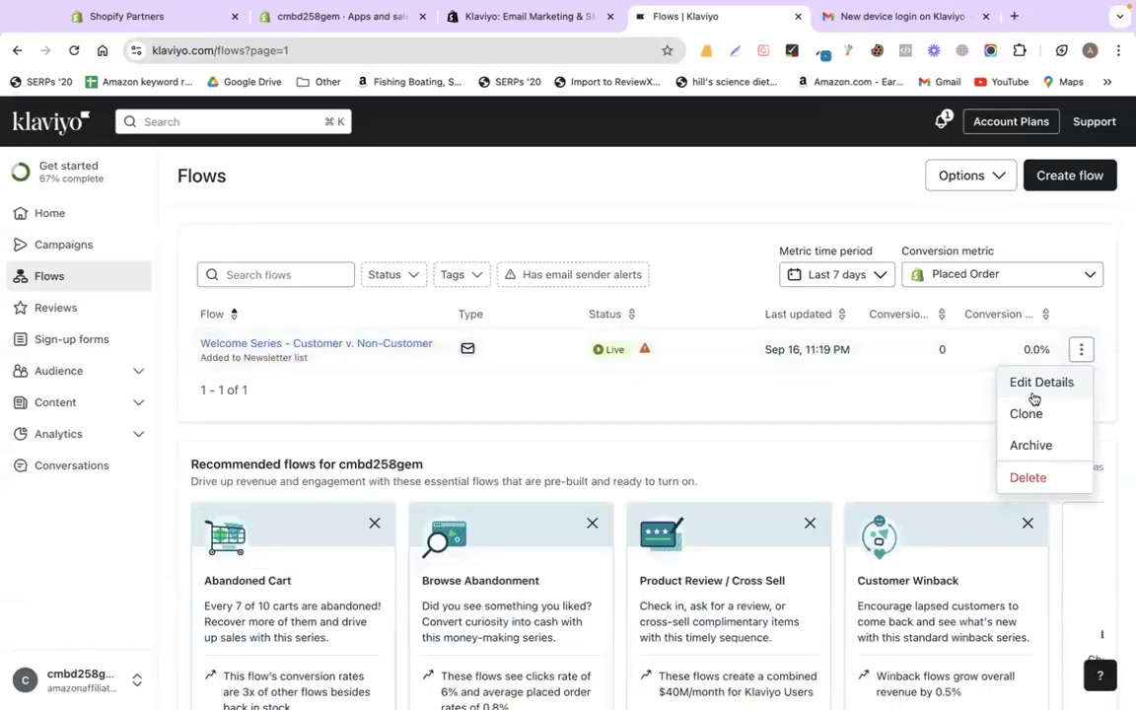
pyautogui.click(1027, 477)
pyautogui.click(750, 456)
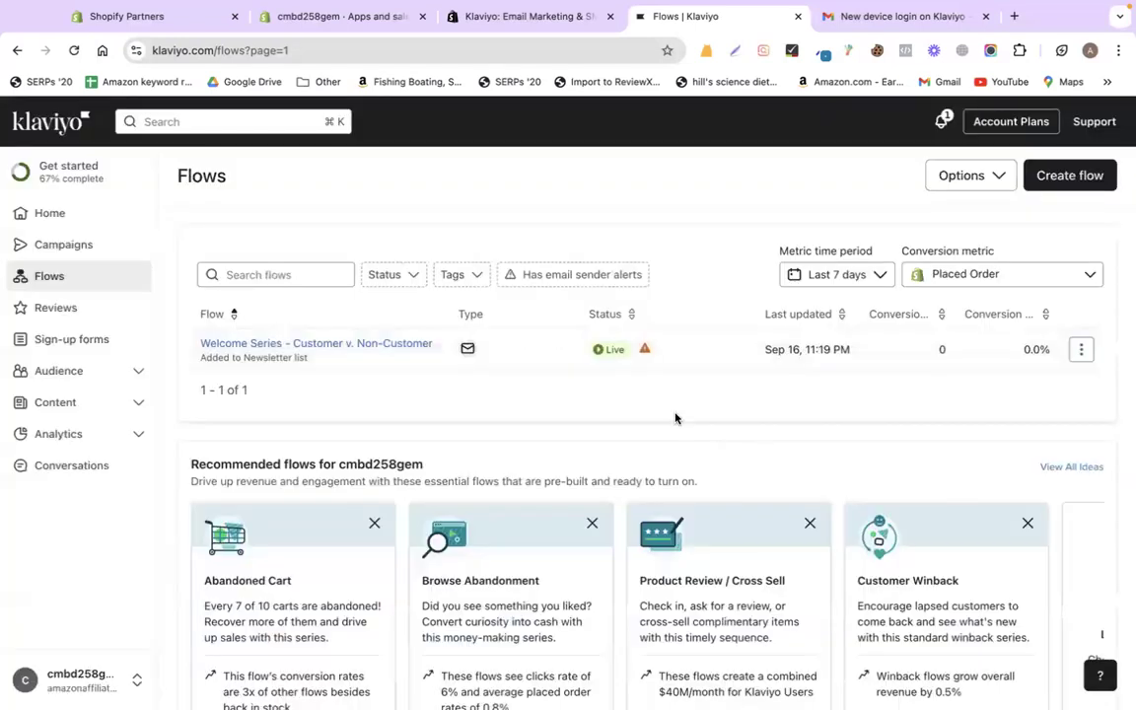
pyautogui.scroll(-3, 675, 418)
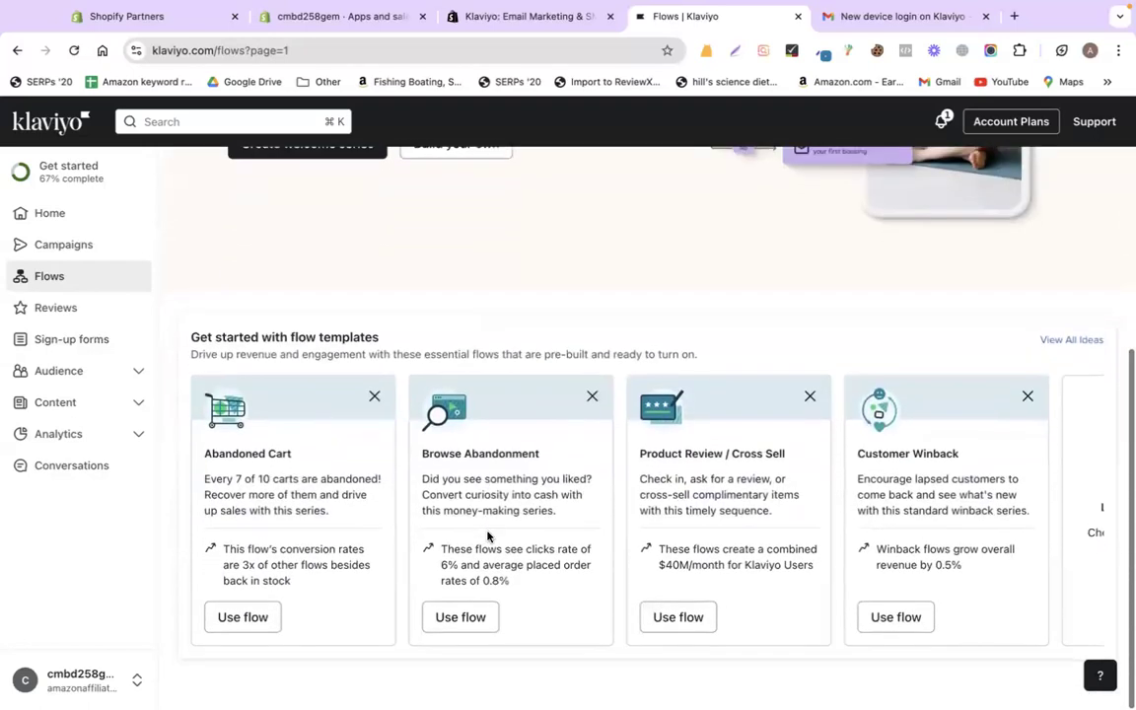
pyautogui.scroll(5, 844, 515)
pyautogui.scroll(-3, 843, 515)
pyautogui.scroll(3, 844, 515)
pyautogui.scroll(-3, 540, 513)
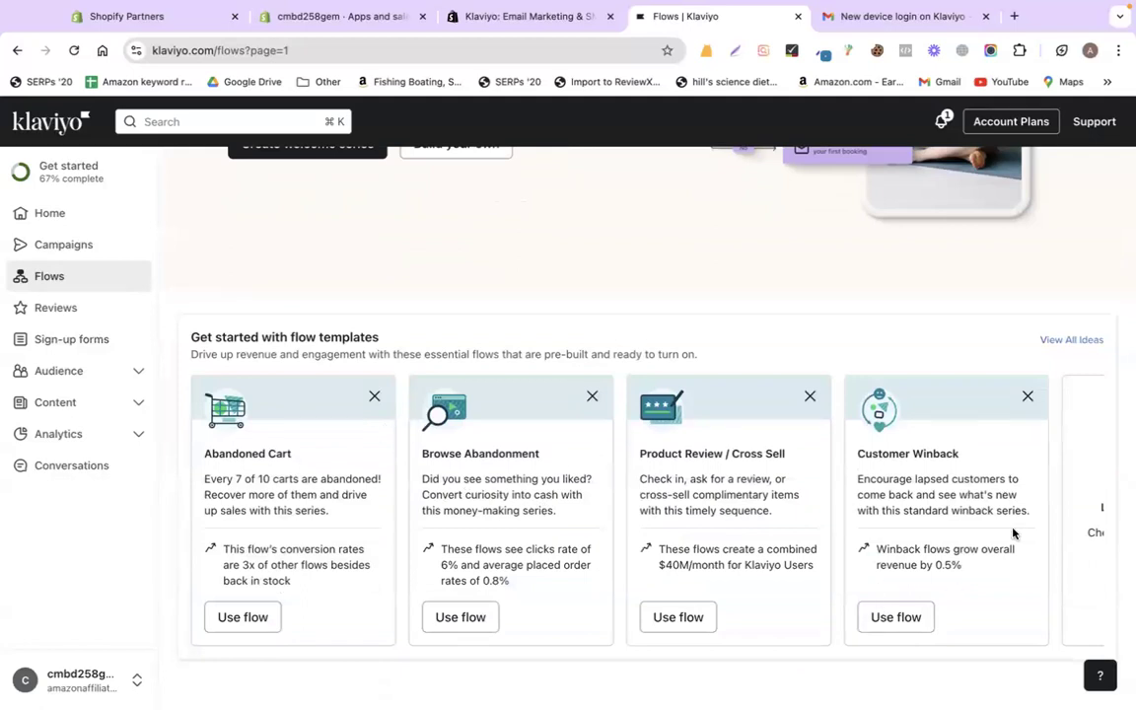
# - Browse the full library of flow ideas, then return to the Flows page
pyautogui.click(1065, 342)
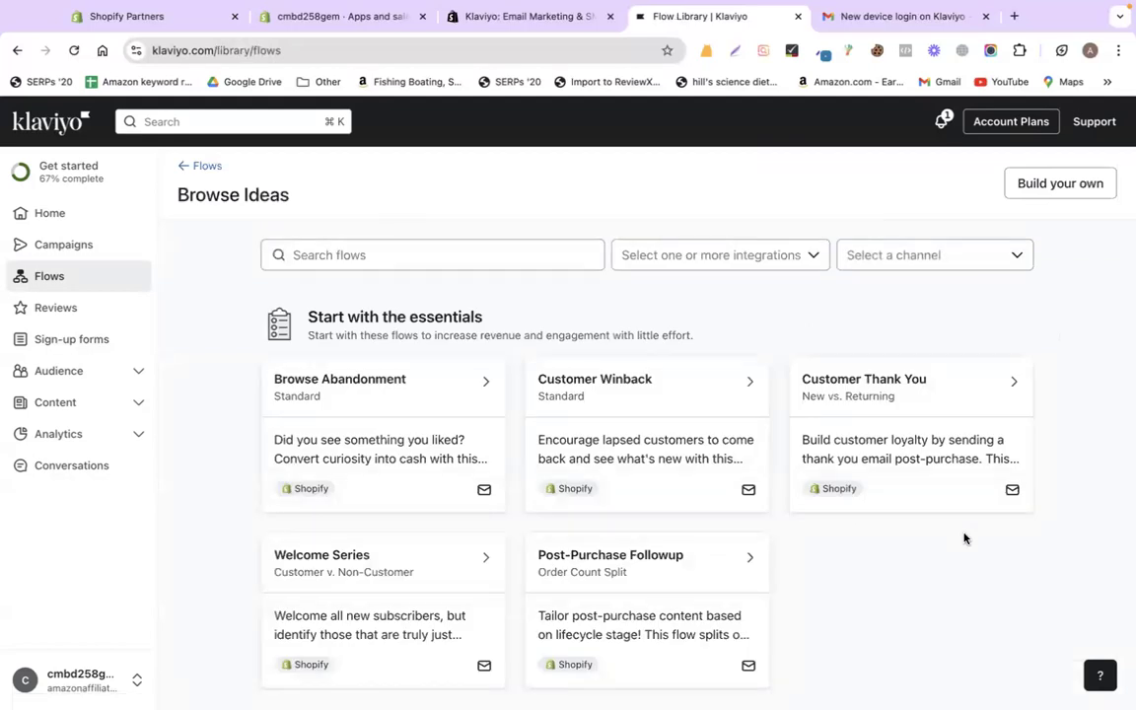
pyautogui.scroll(-1, 896, 584)
pyautogui.scroll(-2, 896, 584)
pyautogui.scroll(3, 895, 583)
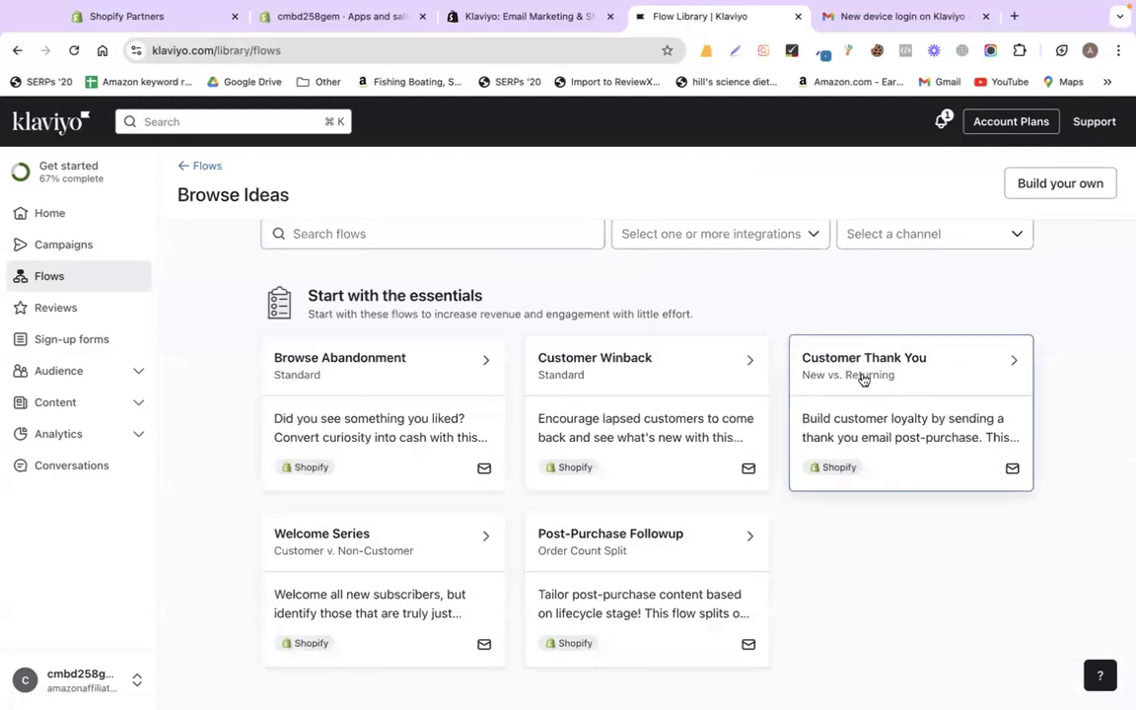
pyautogui.scroll(-2, 851, 465)
pyautogui.scroll(3, 652, 461)
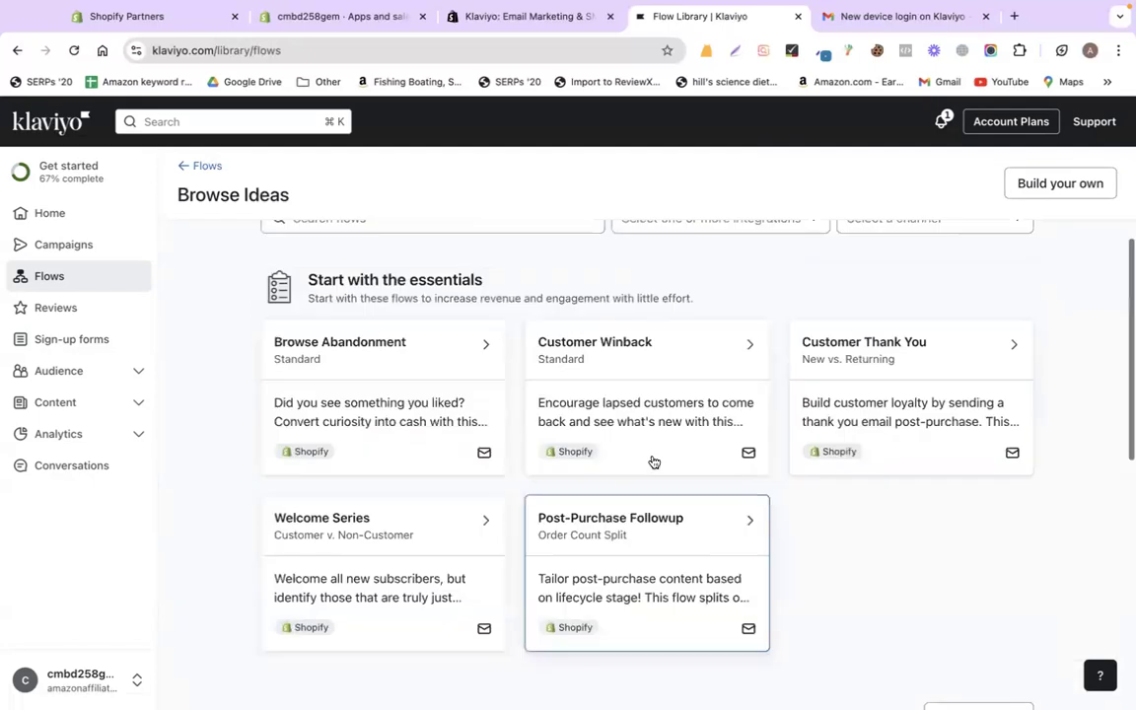
pyautogui.click(187, 168)
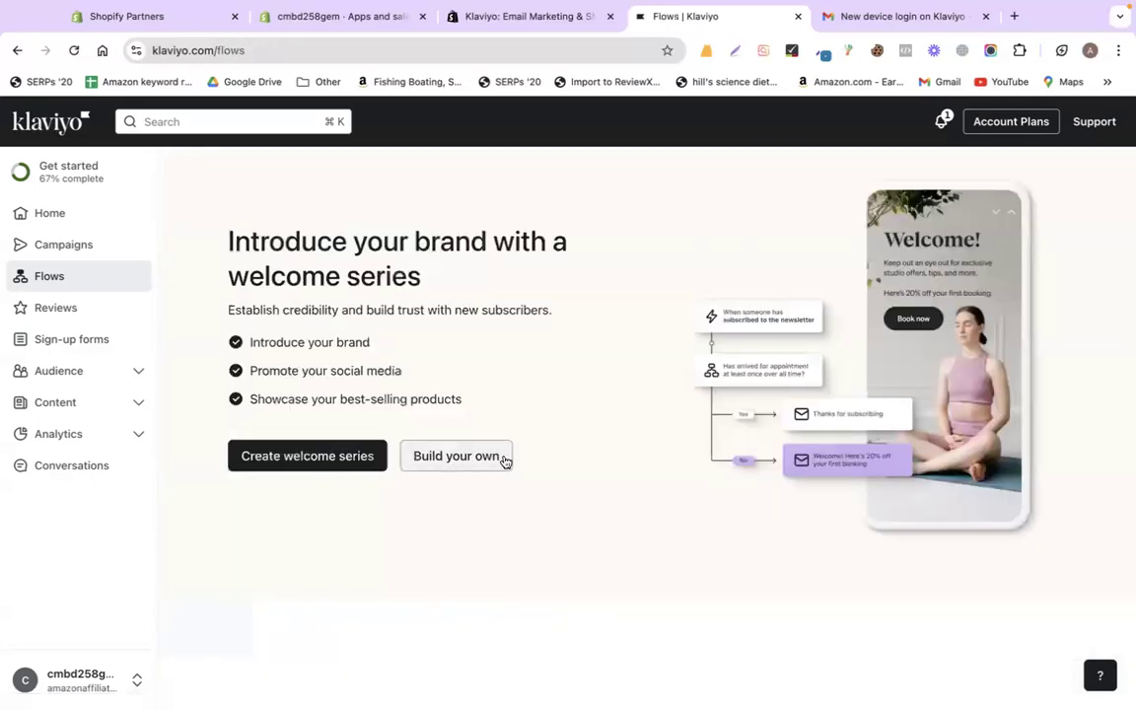
# - Start a welcome series setup, glance at the app store page, then cancel the setup
pyautogui.click(273, 456)
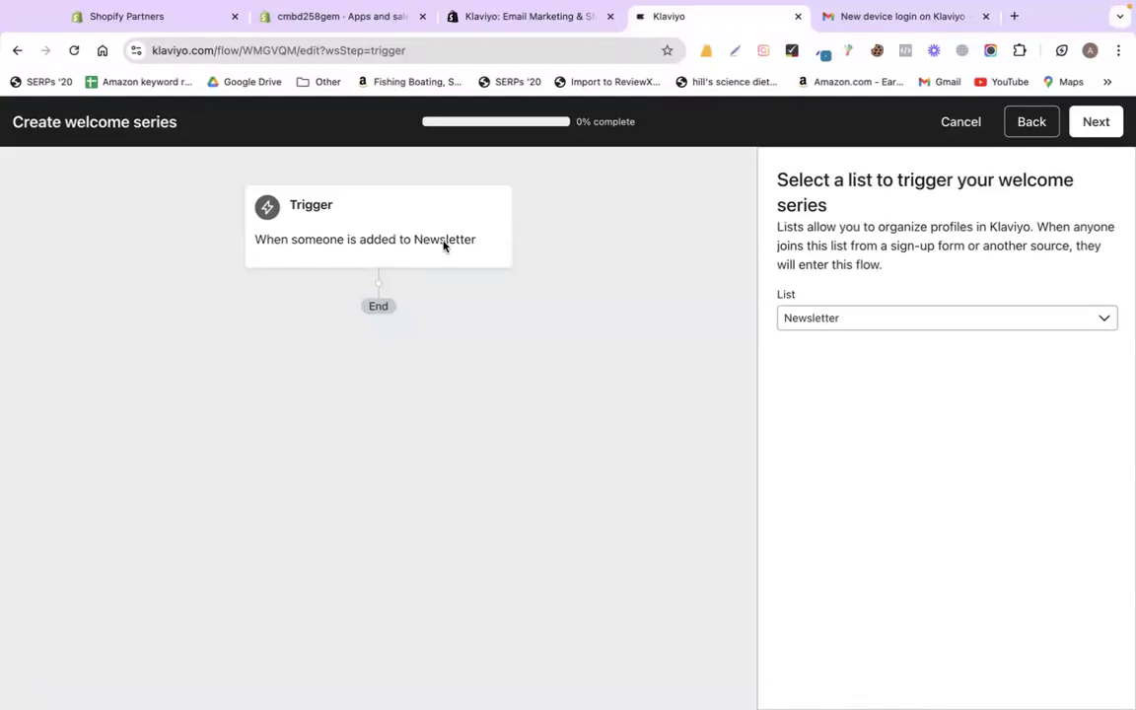
pyautogui.click(547, 17)
pyautogui.click(653, 17)
pyautogui.click(977, 126)
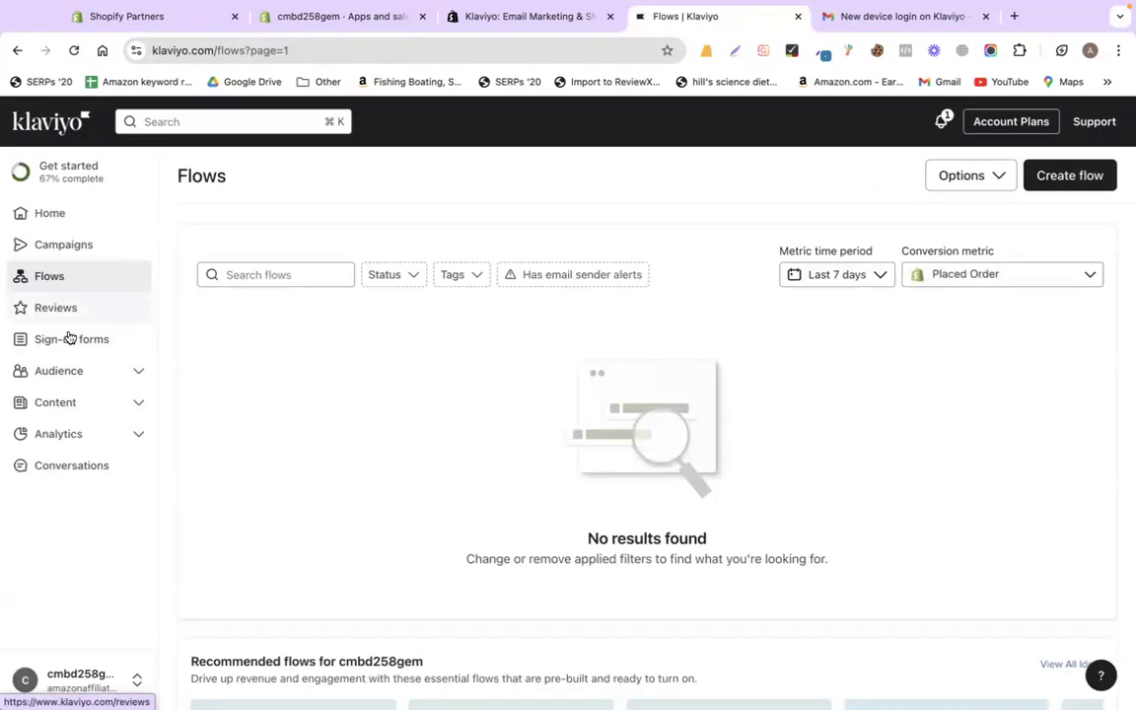
pyautogui.click(68, 375)
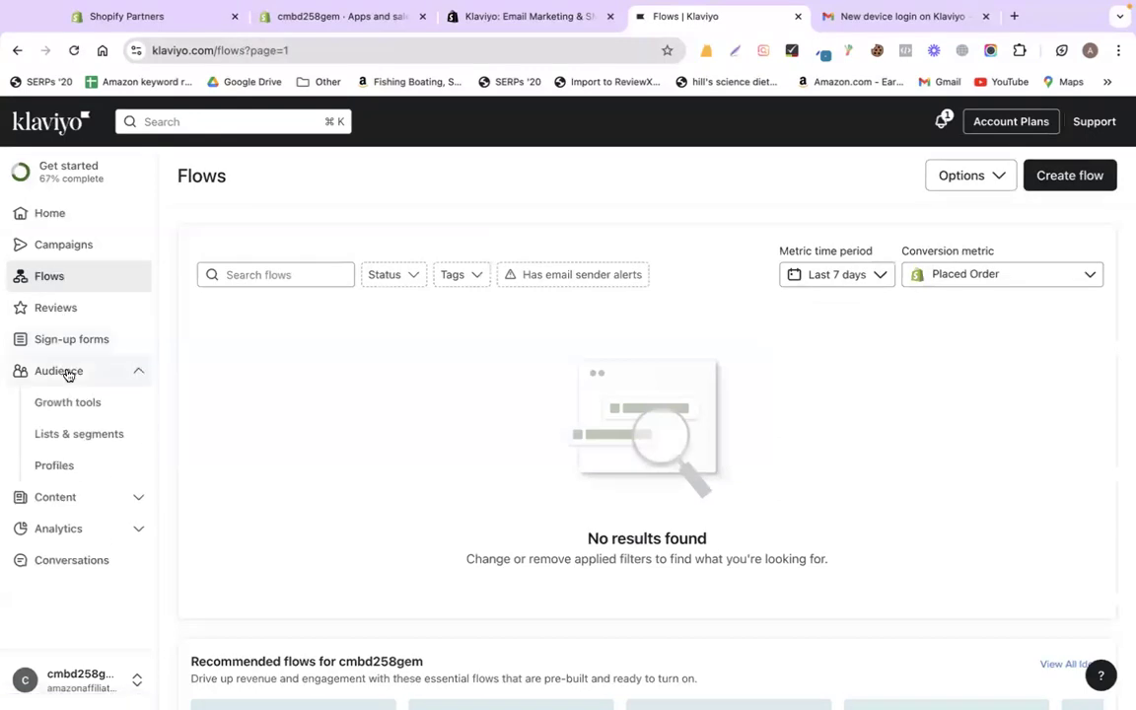
pyautogui.click(67, 371)
pyautogui.click(66, 372)
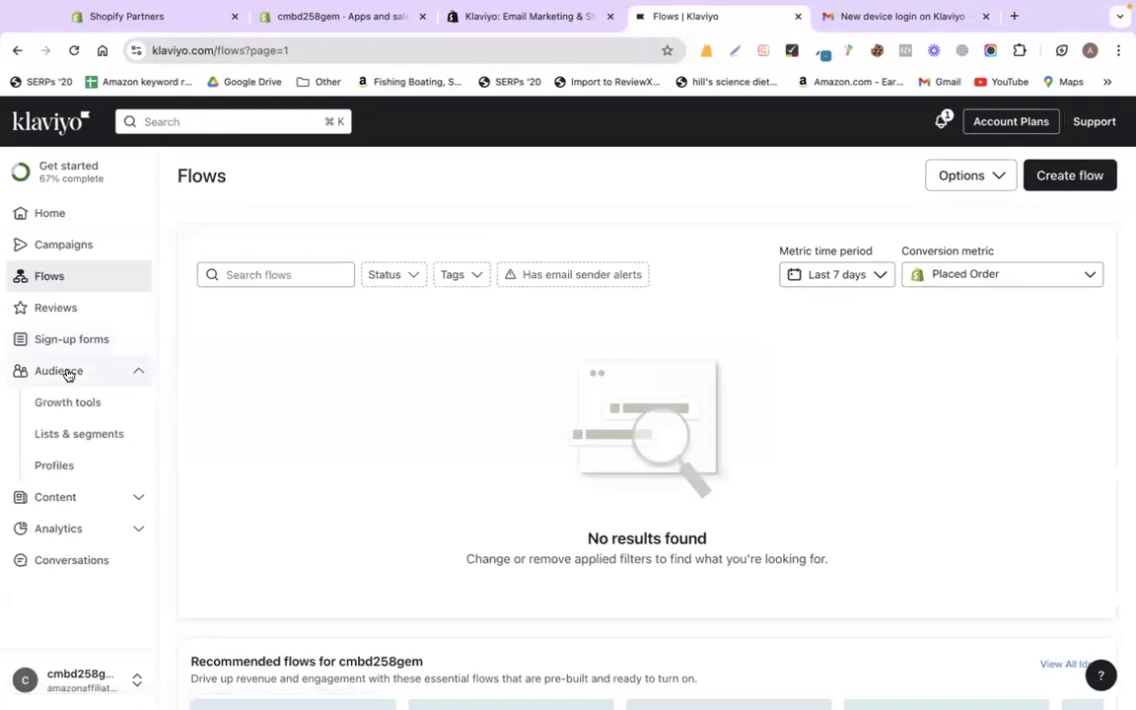
pyautogui.click(56, 431)
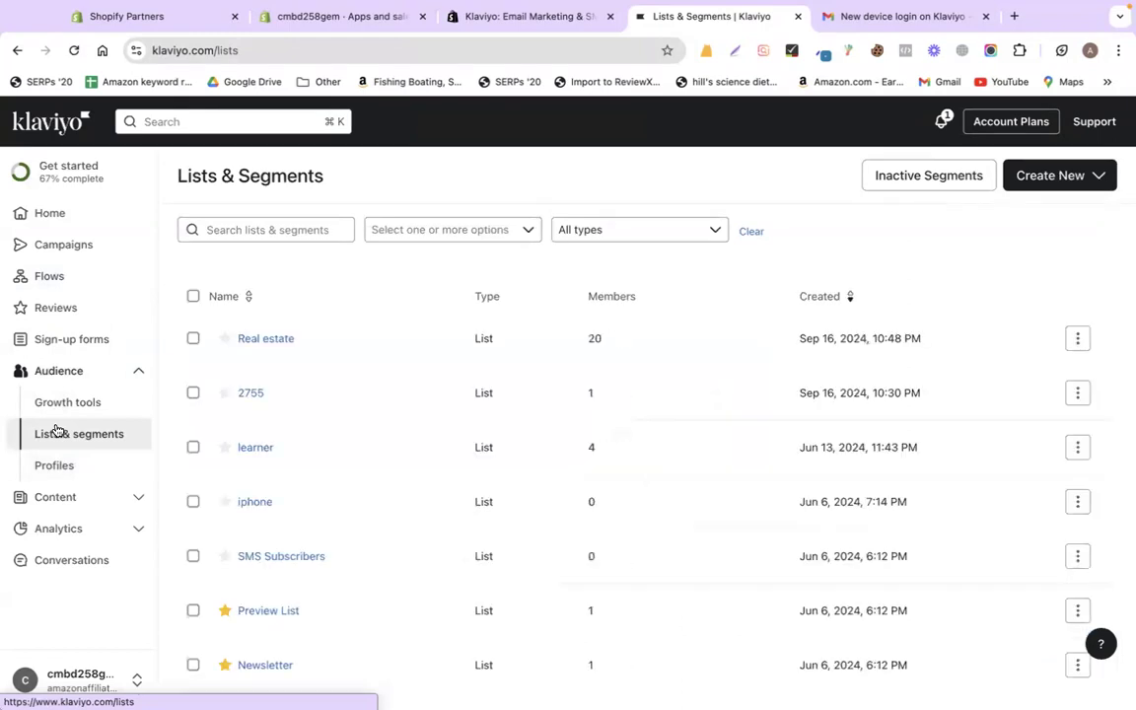
pyautogui.scroll(-1, 385, 532)
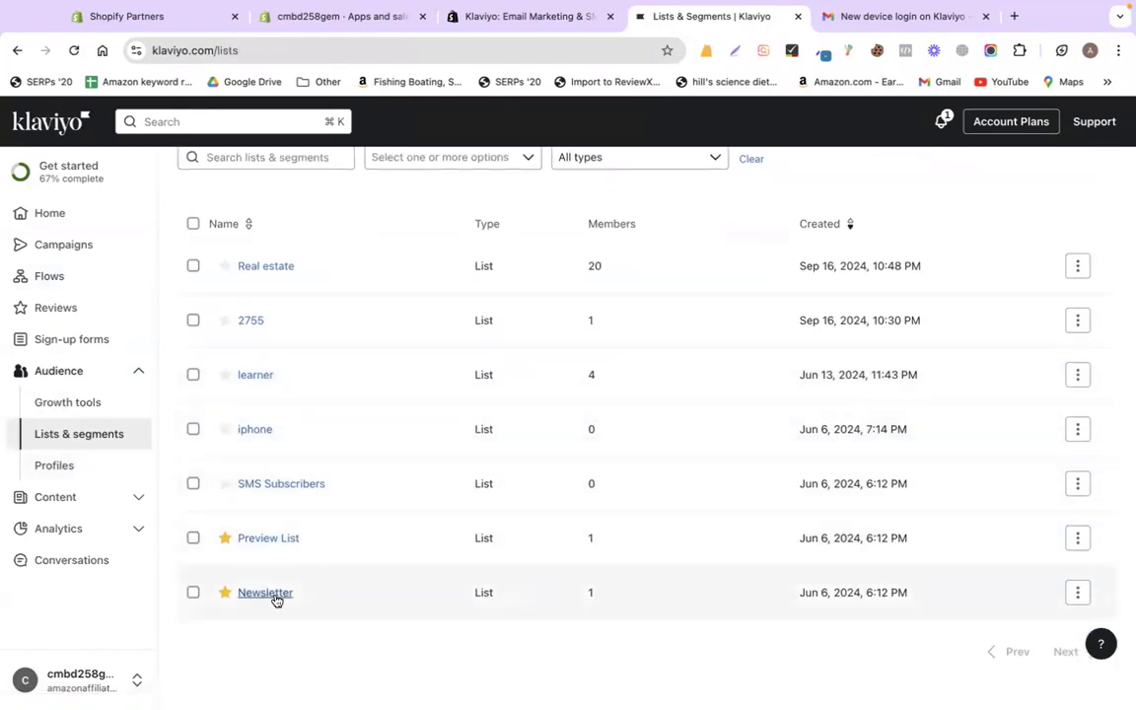
pyautogui.click(275, 595)
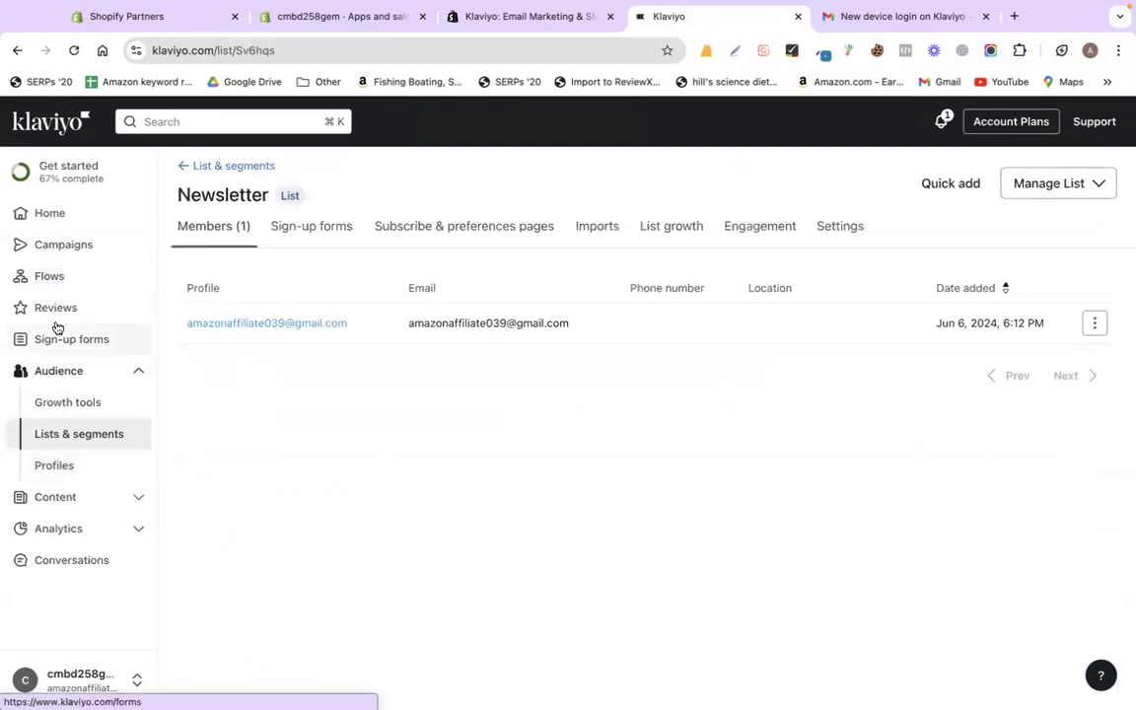
pyautogui.click(59, 278)
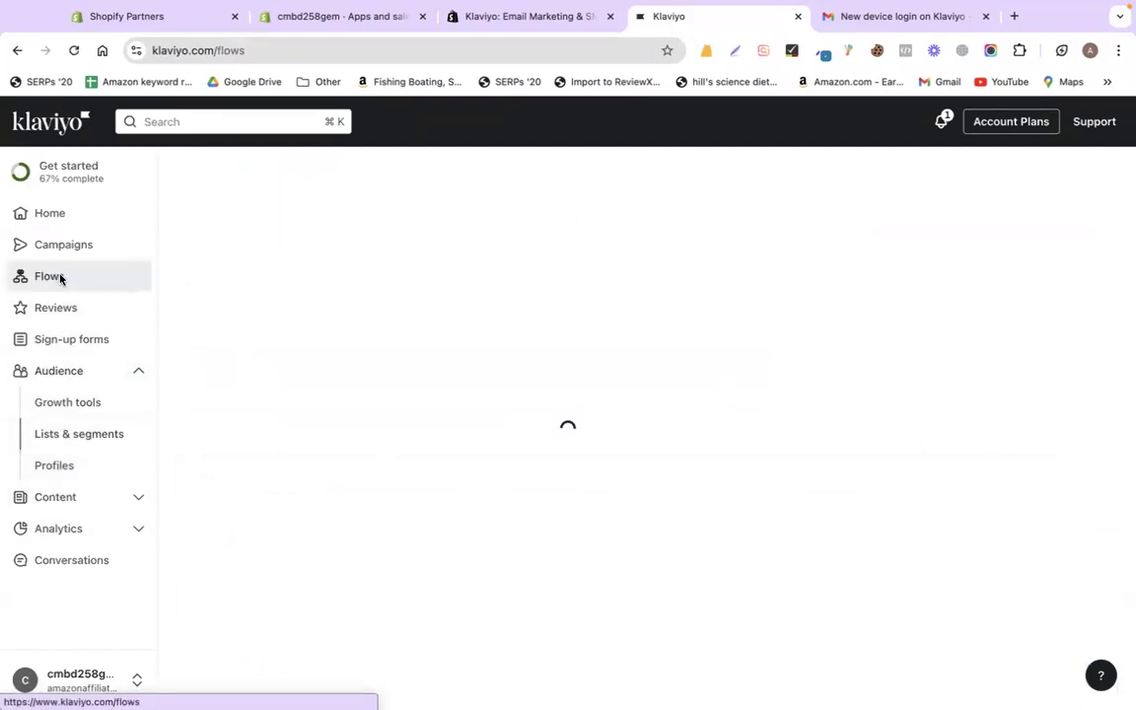
# - Start a welcome series on the Newsletter list with coupons for all new sign-ups, then switch to Shopify admin
pyautogui.click(305, 456)
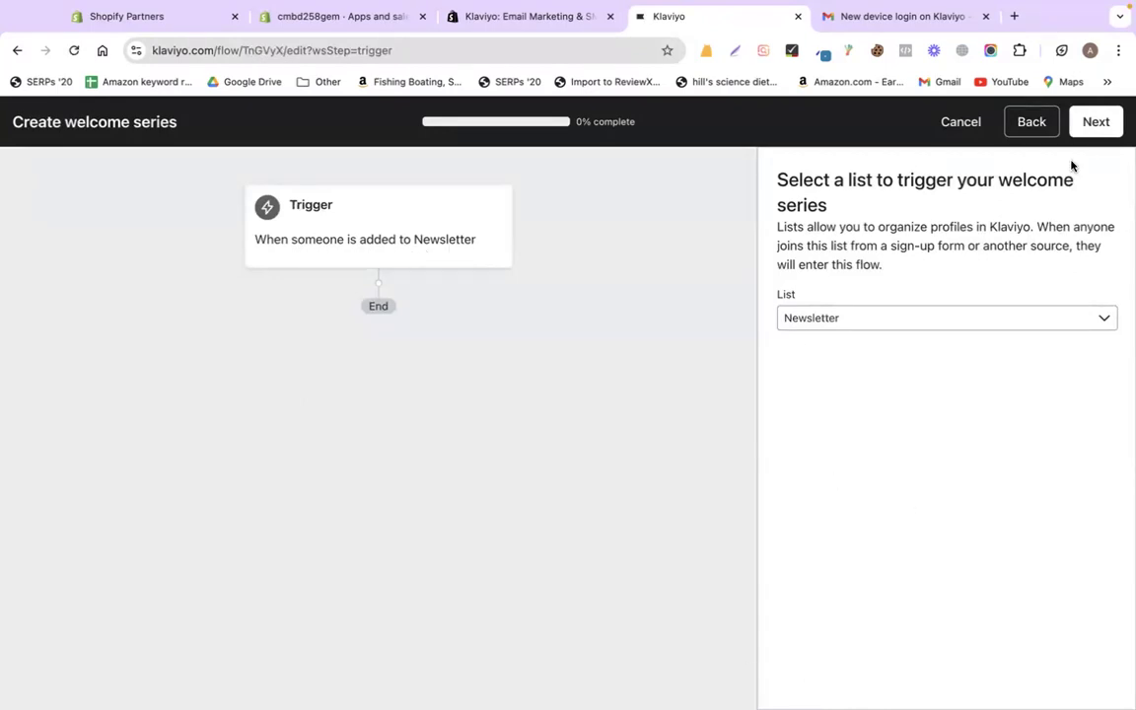
pyautogui.click(1096, 122)
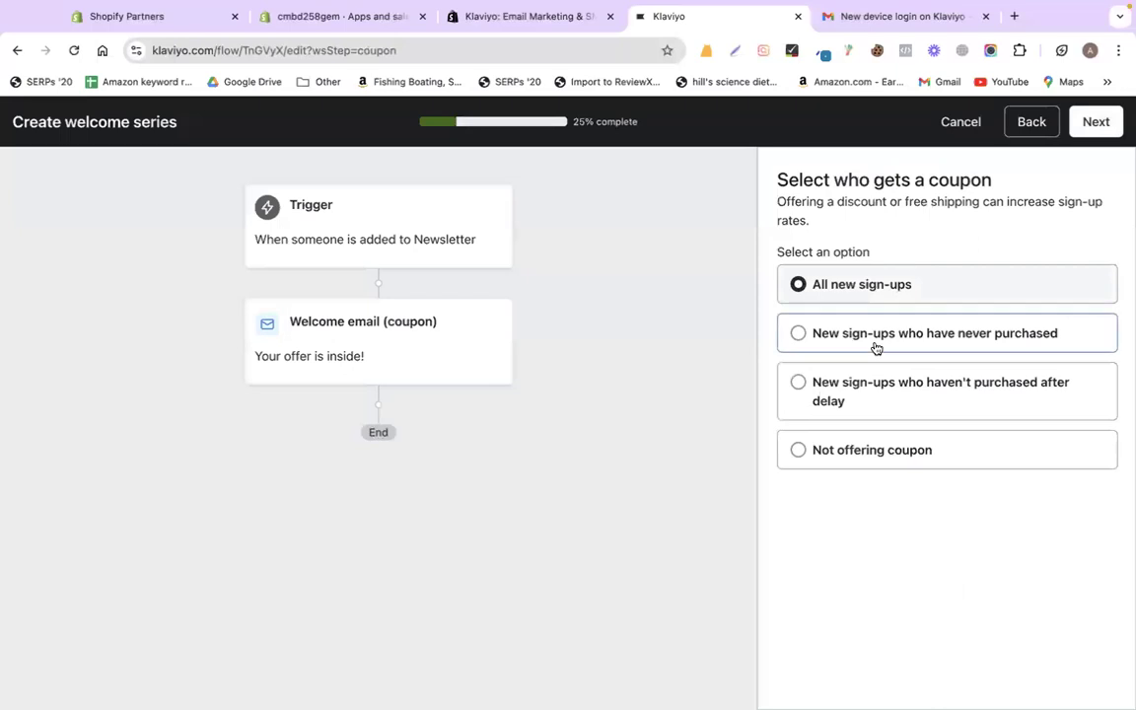
pyautogui.click(361, 333)
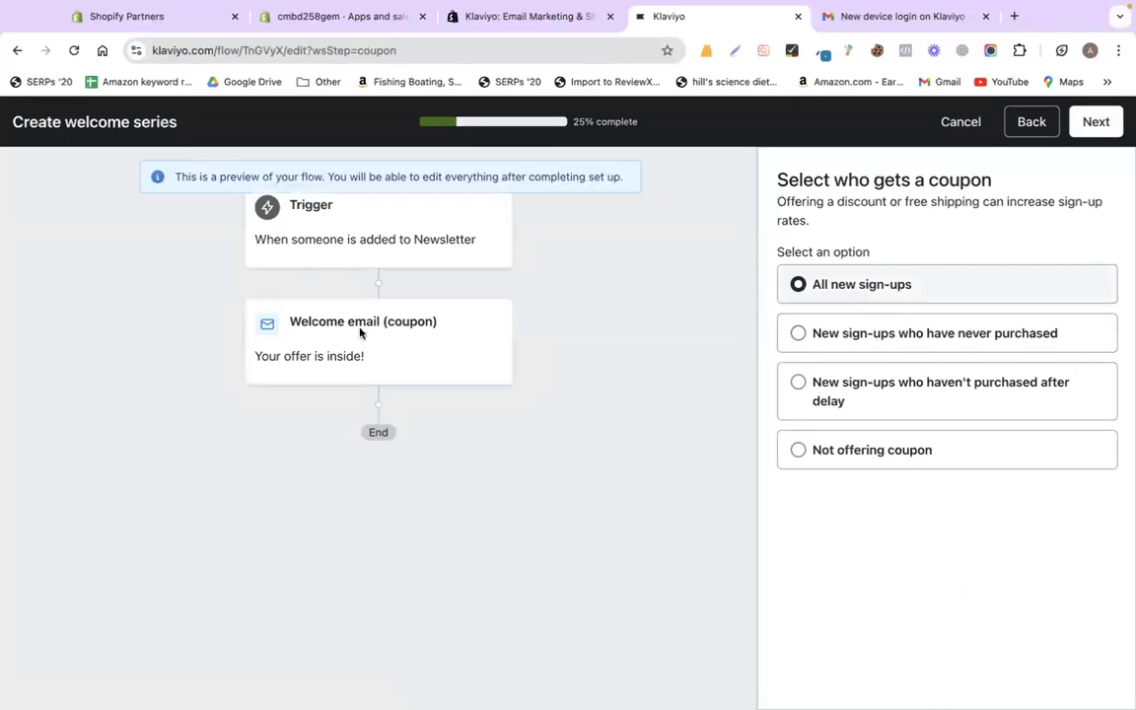
pyautogui.click(1095, 121)
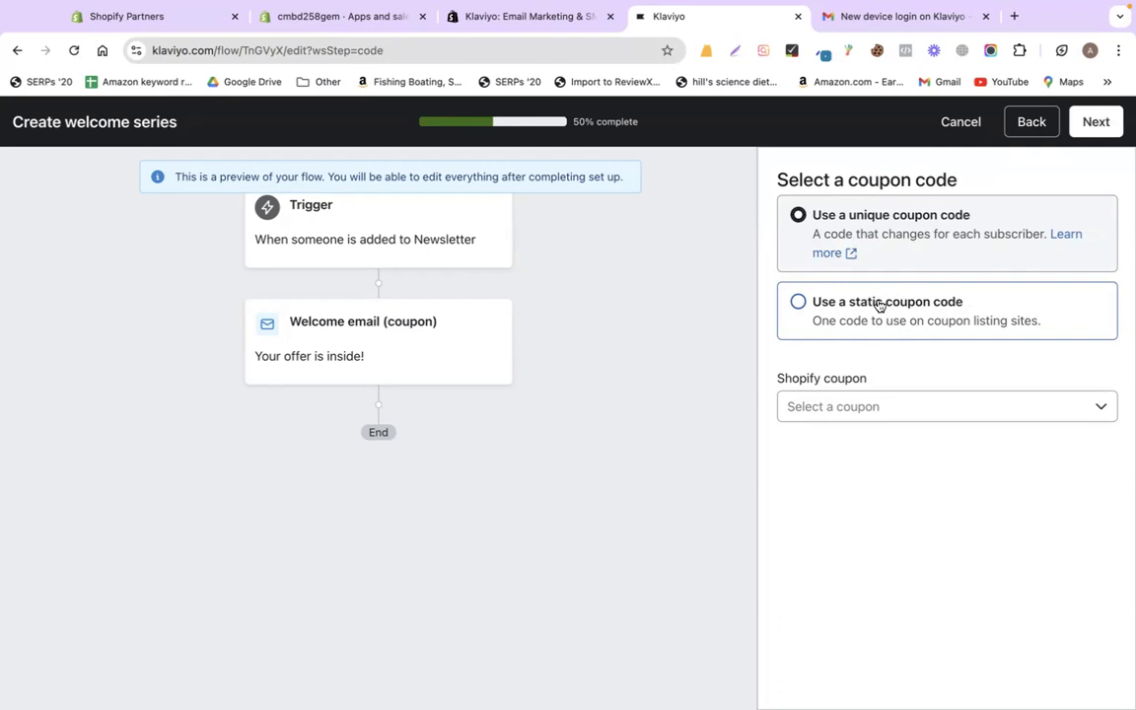
pyautogui.click(361, 17)
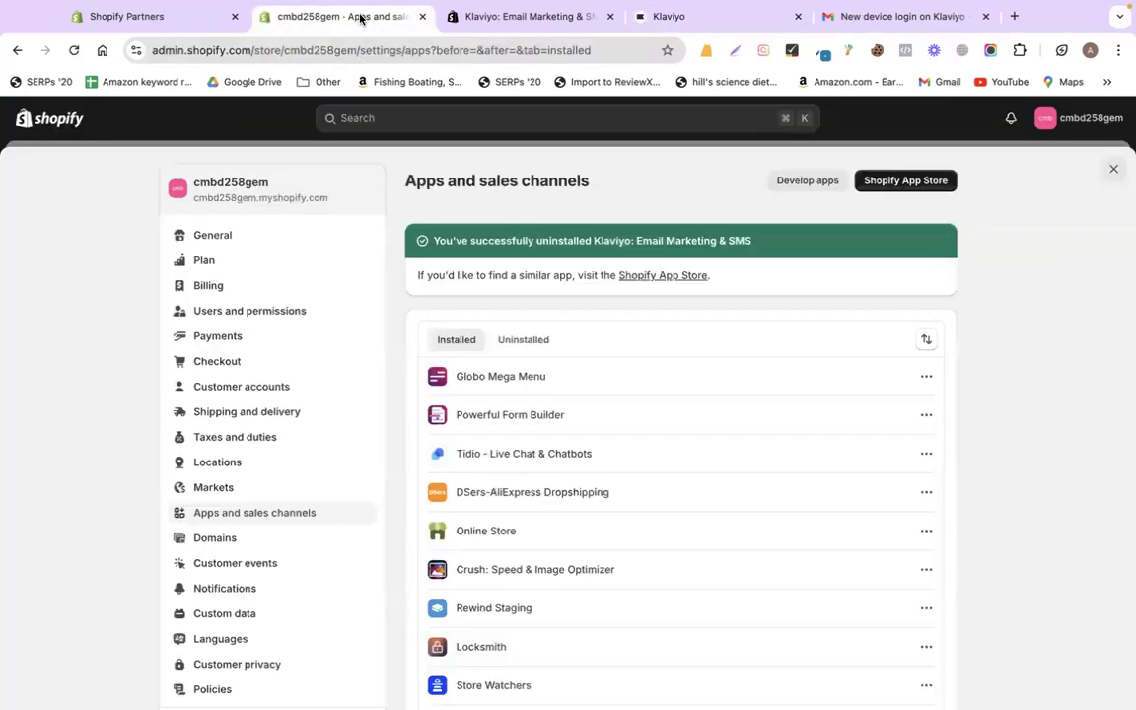
# - Review Shopify's three active discounts, then return to Klaviyo's coupon-code step
pyautogui.click(1113, 168)
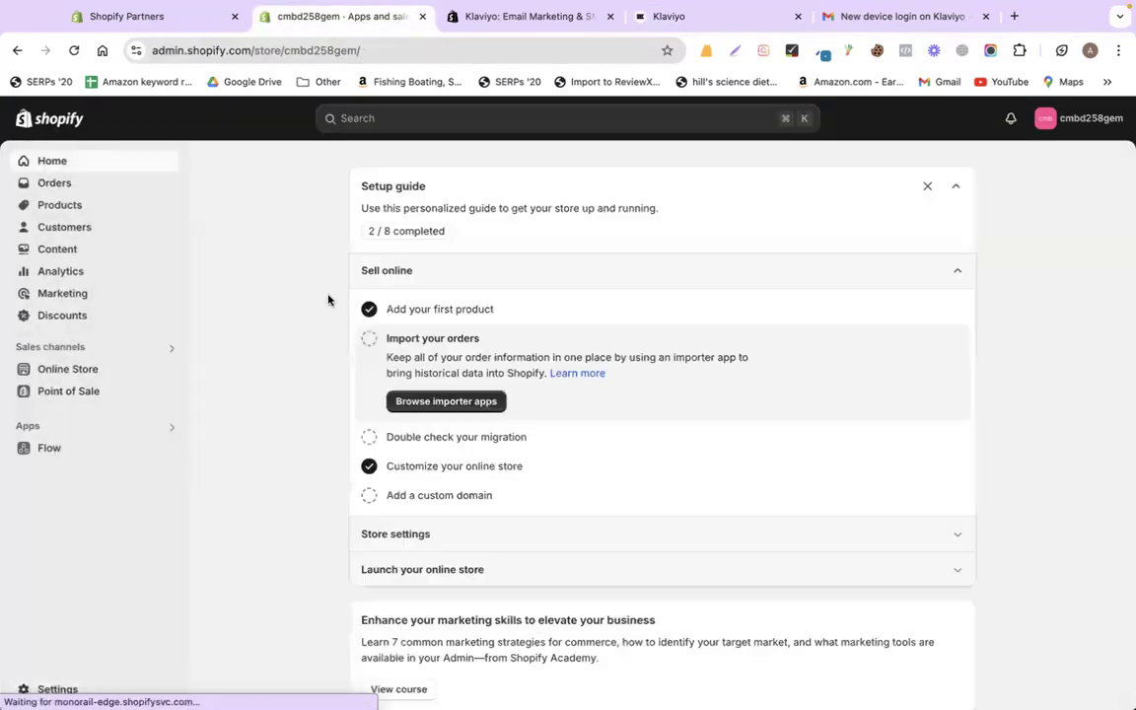
pyautogui.click(74, 317)
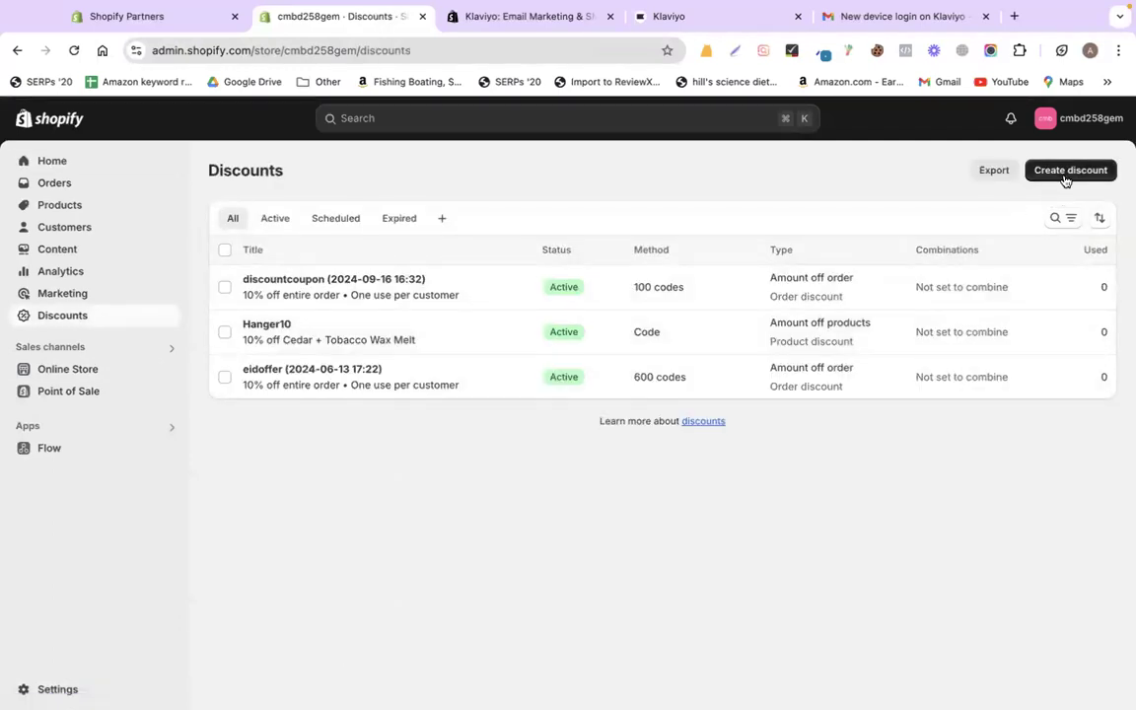
pyautogui.click(582, 20)
pyautogui.moveTo(710, 27); pyautogui.dragTo(493, 24)
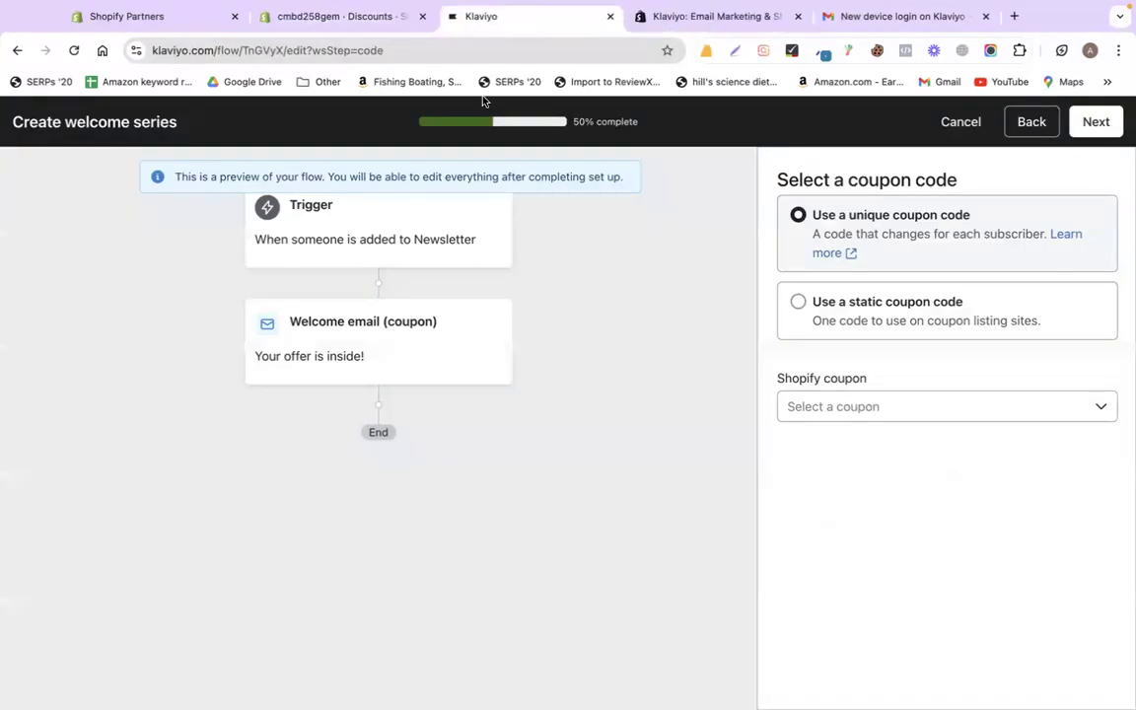
# - Keep unique per-subscriber codes and start creating a unique Shopify coupon named 10%Off
pyautogui.click(877, 303)
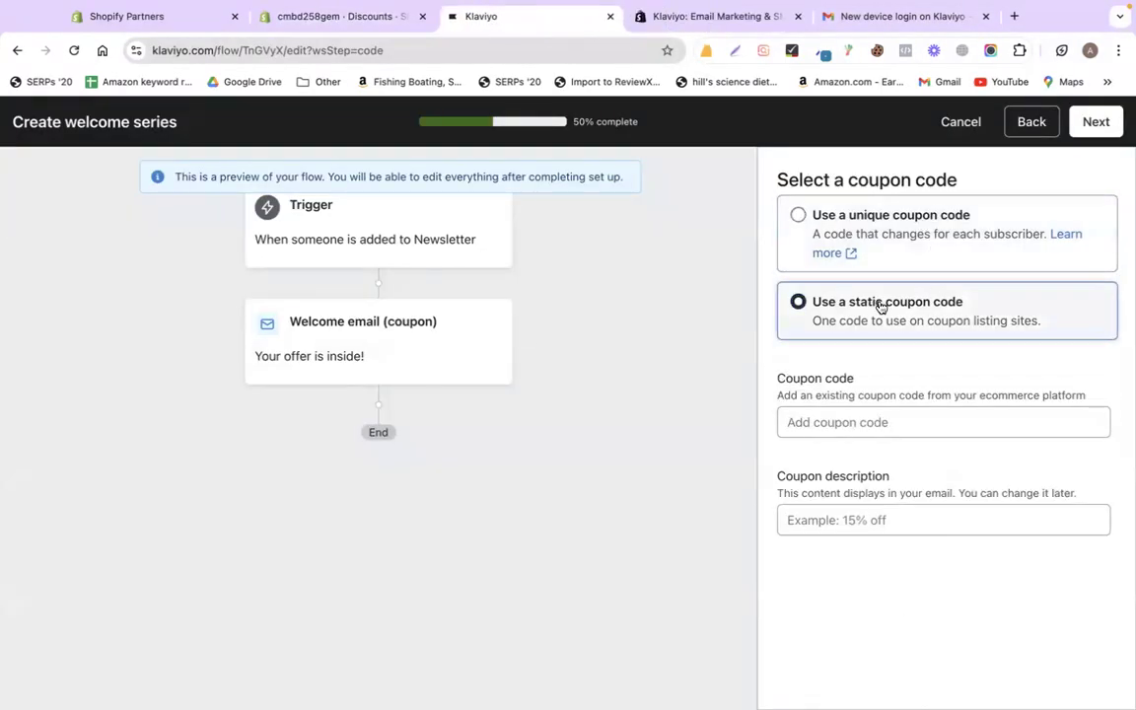
pyautogui.click(885, 236)
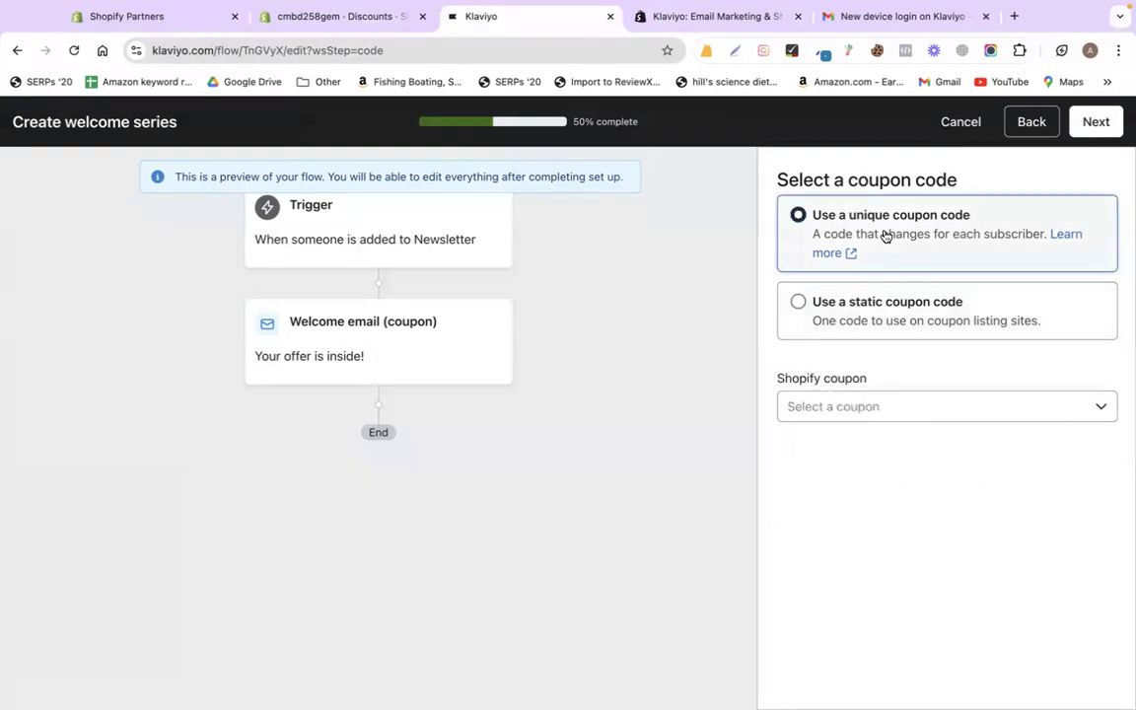
pyautogui.click(857, 405)
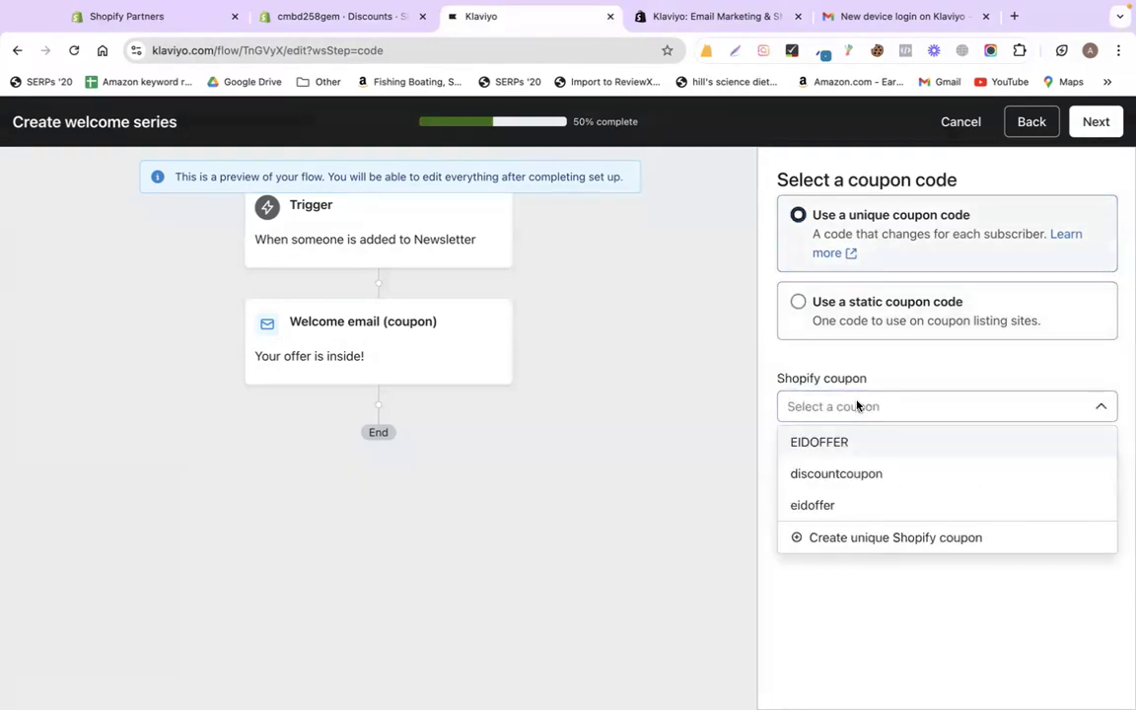
pyautogui.click(905, 538)
pyautogui.click(384, 289)
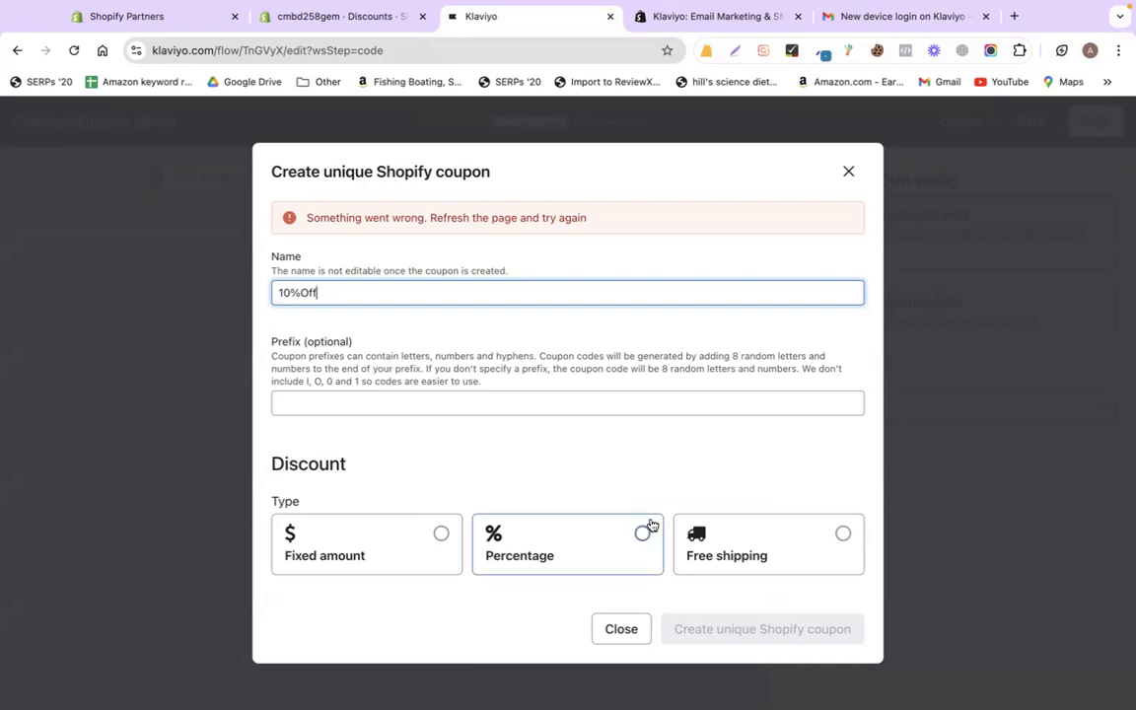
# - Make the coupon a 10% percentage discount and rename it newoffer without spaces
pyautogui.click(645, 527)
pyautogui.click(368, 575)
pyautogui.write('10')
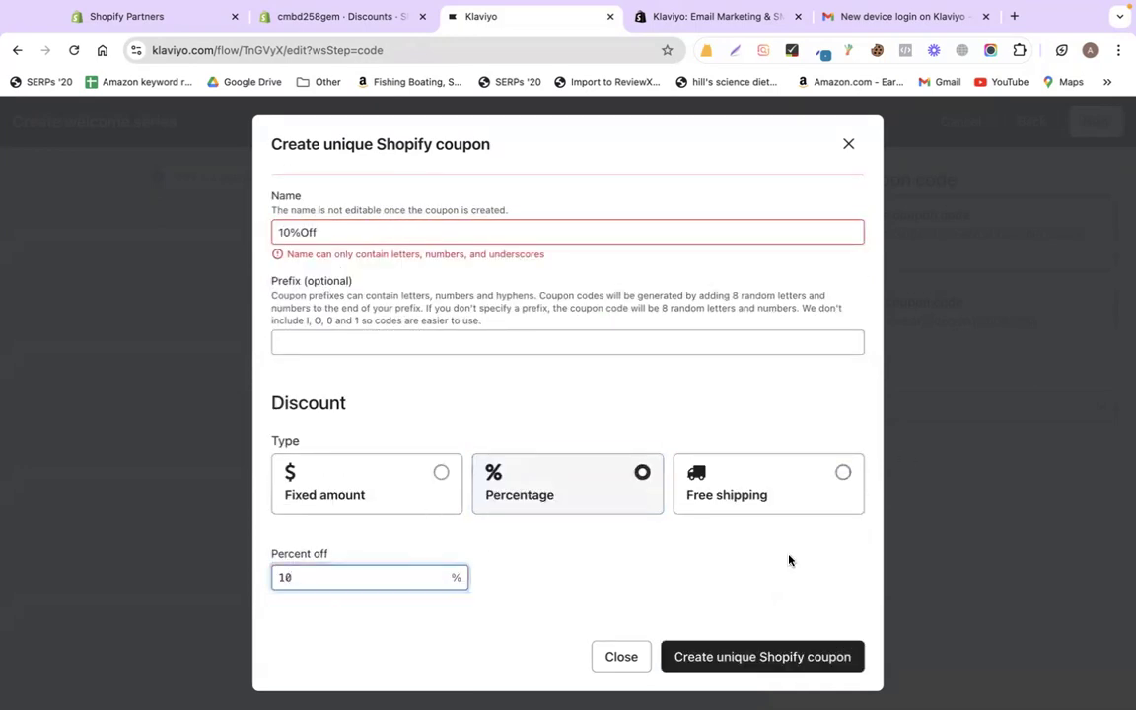
pyautogui.click(735, 659)
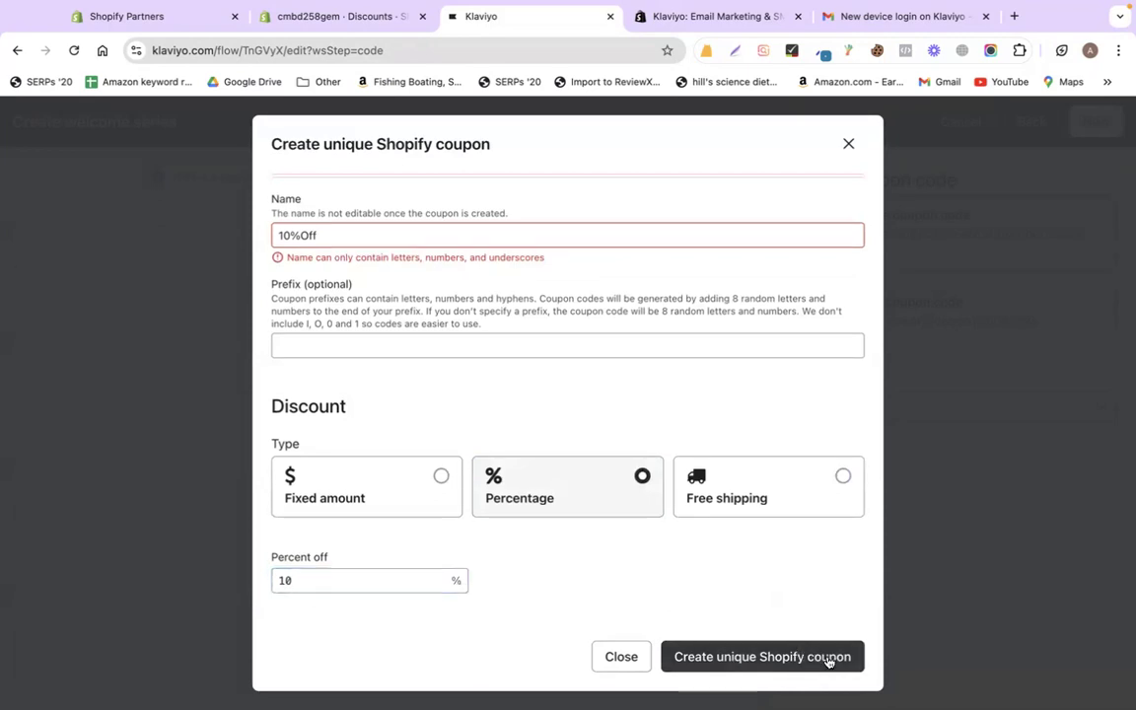
pyautogui.click(318, 234)
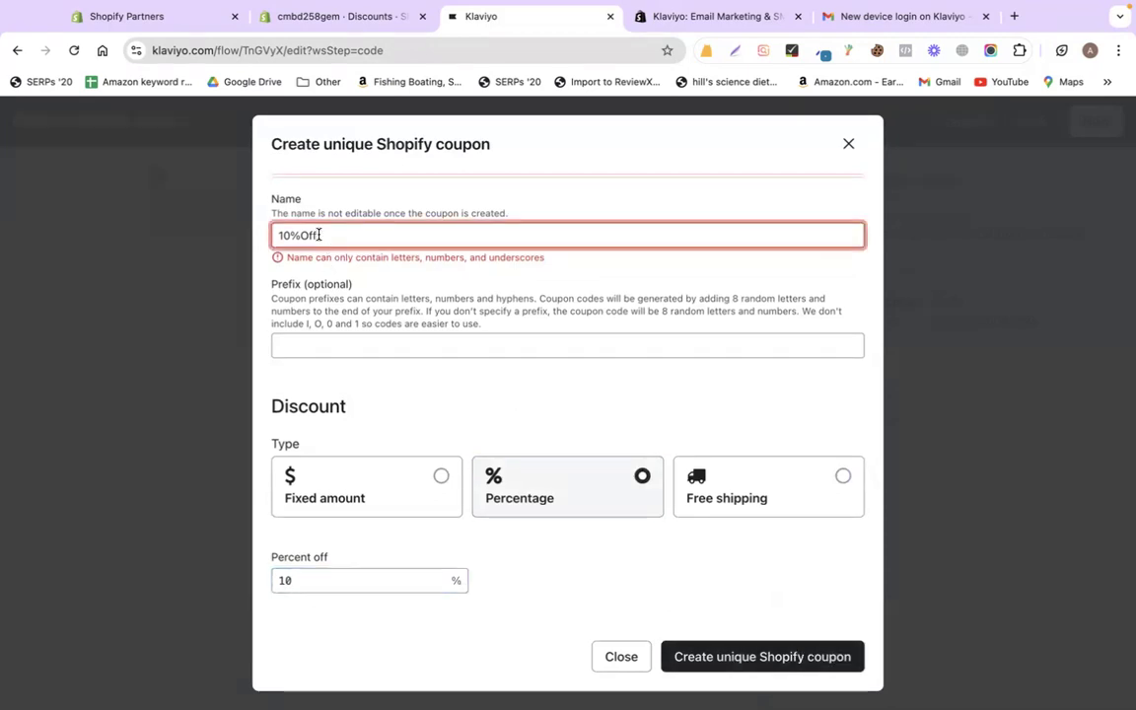
pyautogui.tripleClick(318, 235)
pyautogui.write('new offer')
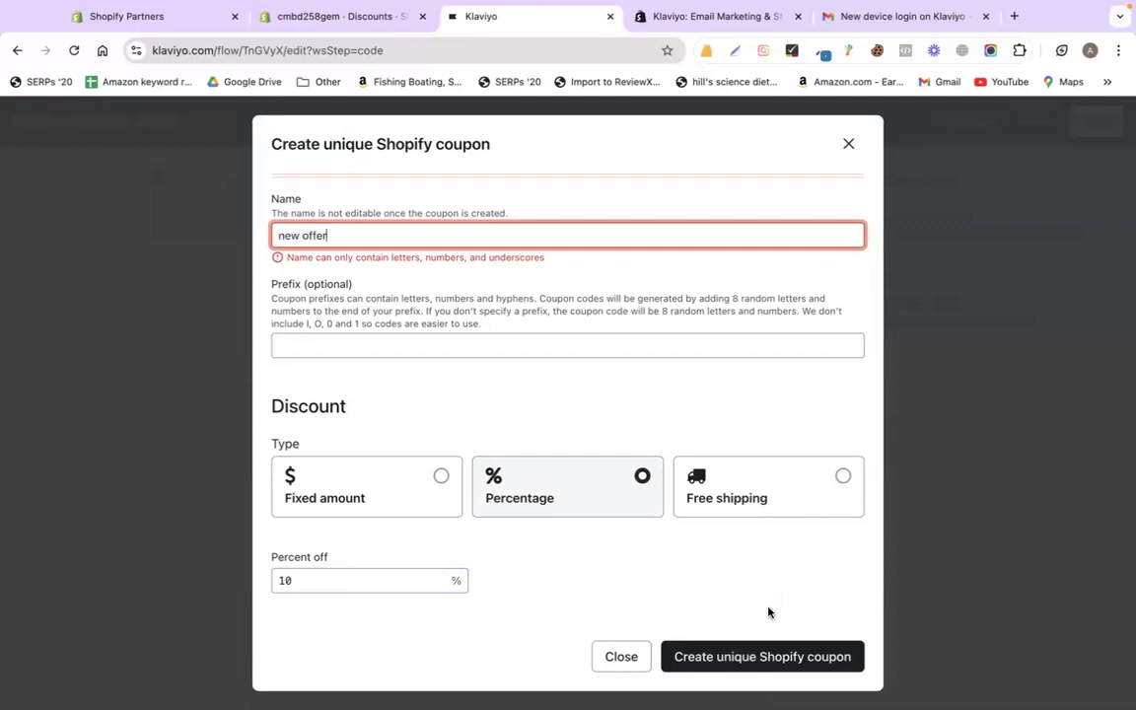
pyautogui.click(716, 656)
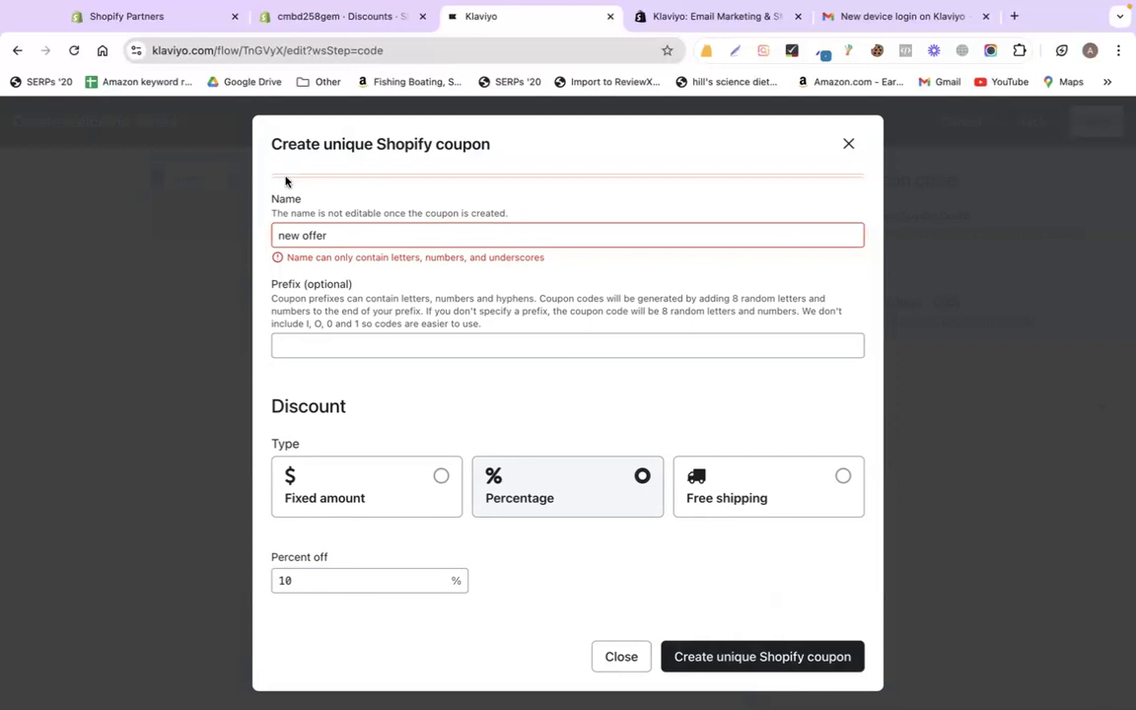
pyautogui.click(301, 235)
pyautogui.press('BackSpace')
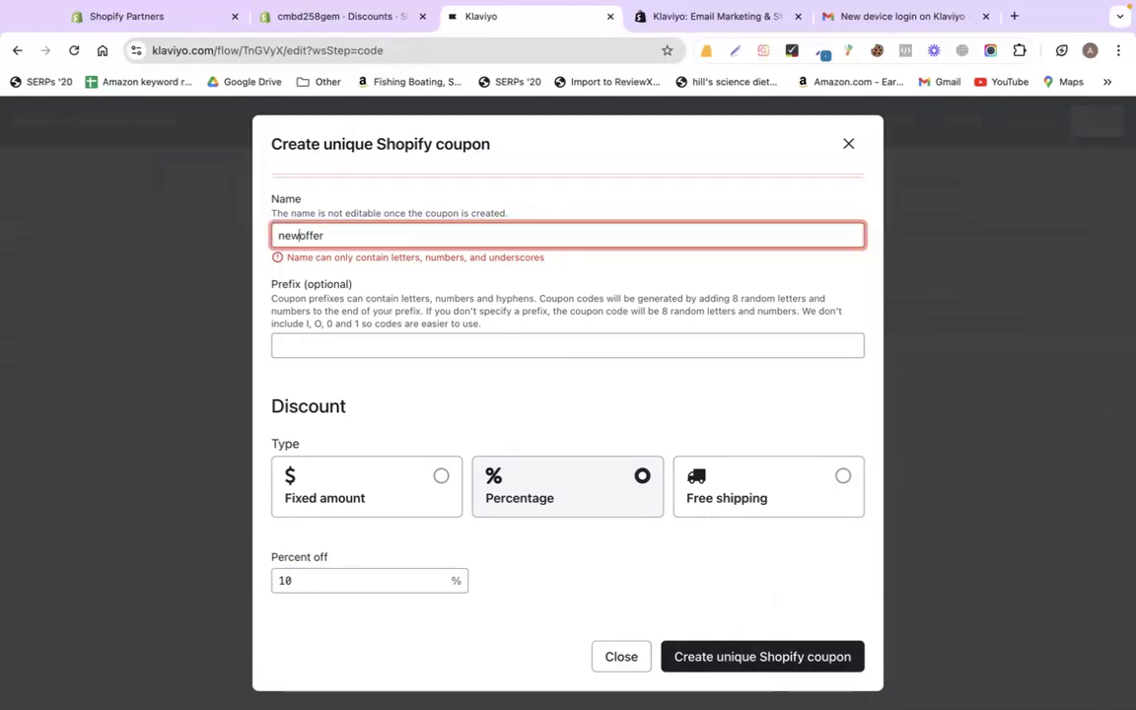
pyautogui.click(765, 654)
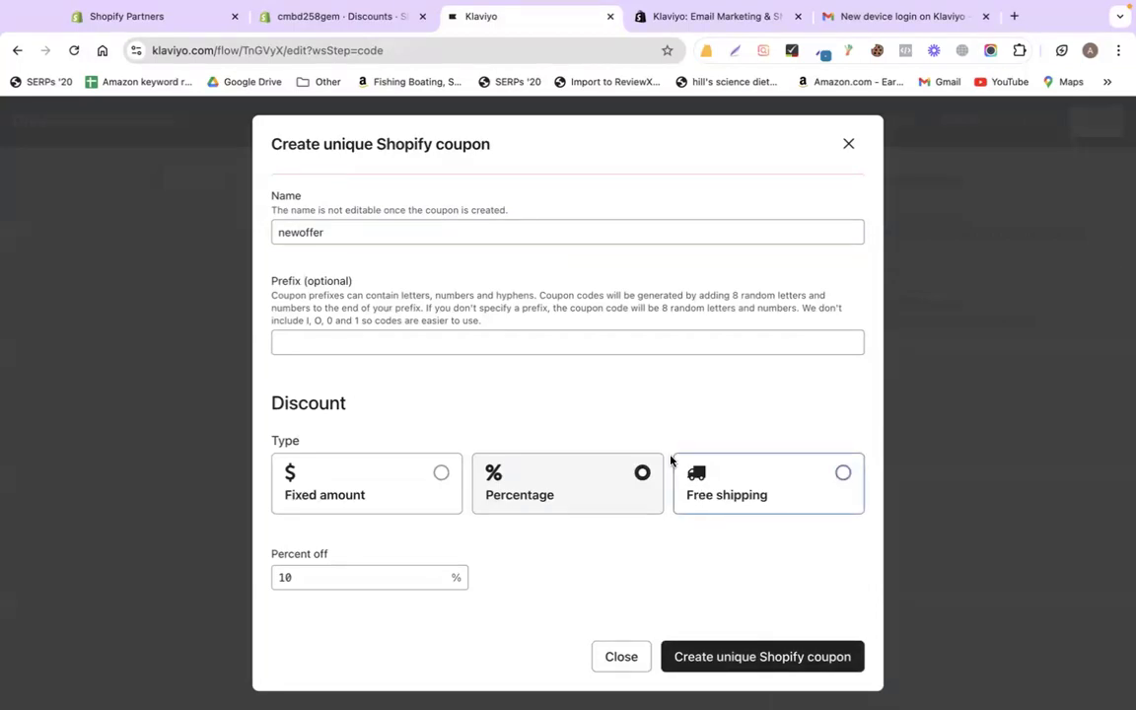
# - Set the coupon to activate at send time, create it, and reload the page
pyautogui.scroll(-1, 654, 289)
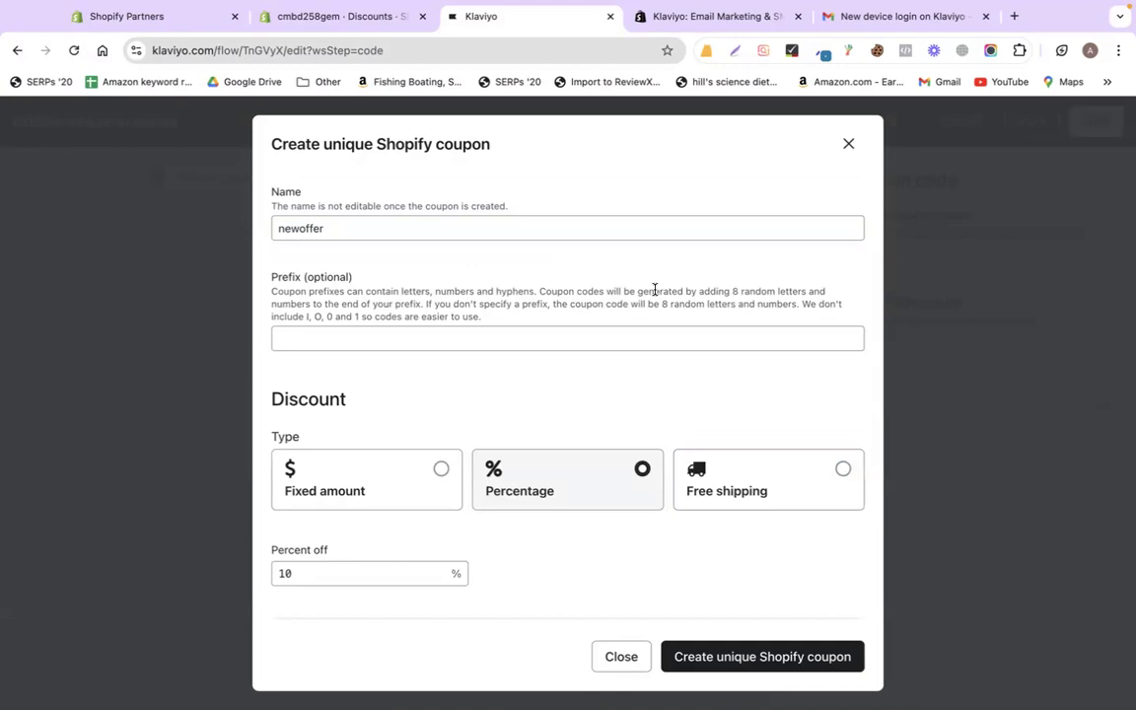
pyautogui.scroll(-5, 561, 363)
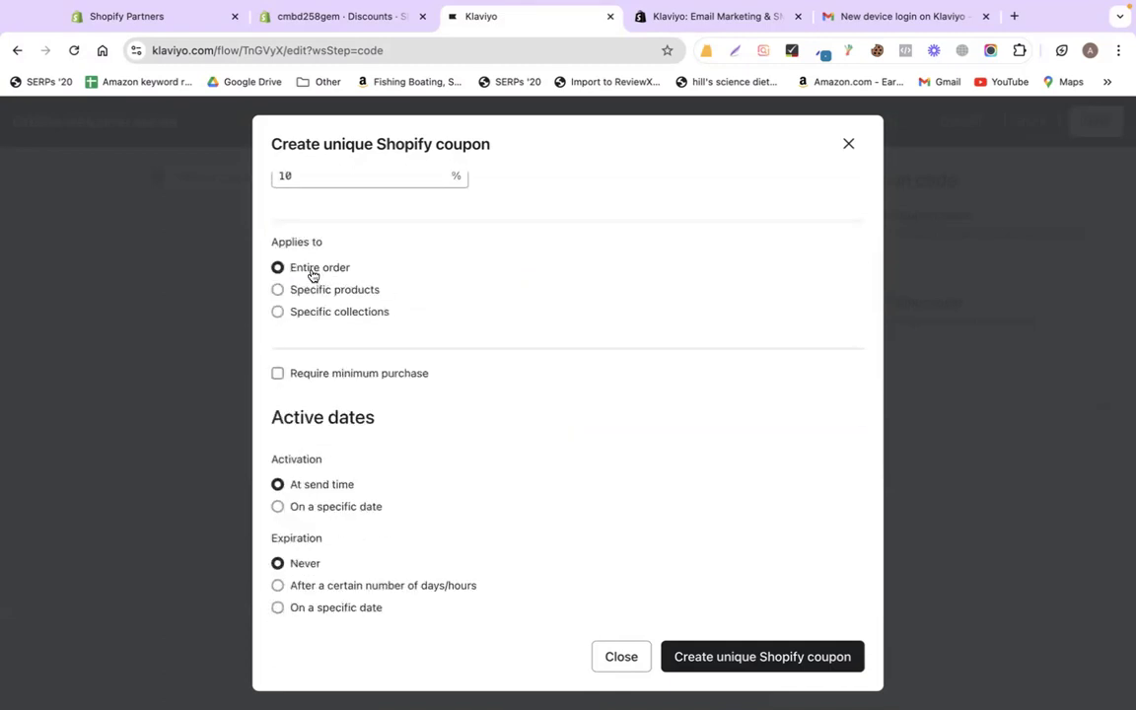
pyautogui.click(296, 507)
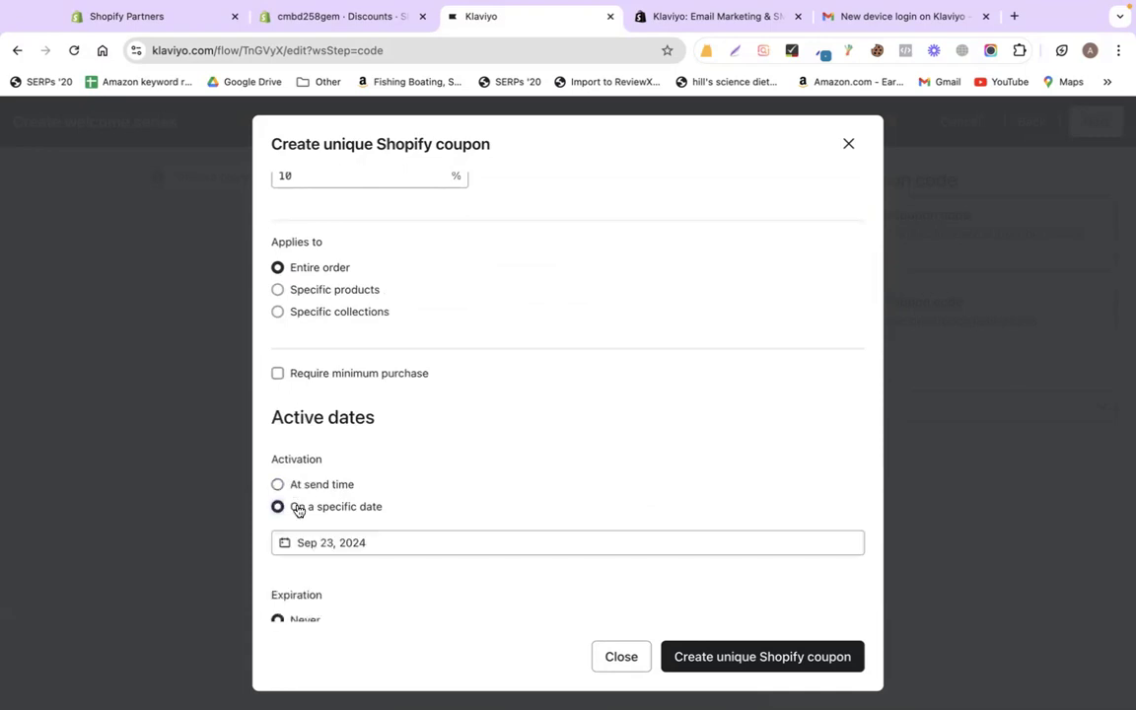
pyautogui.click(348, 542)
pyautogui.click(375, 459)
pyautogui.click(279, 484)
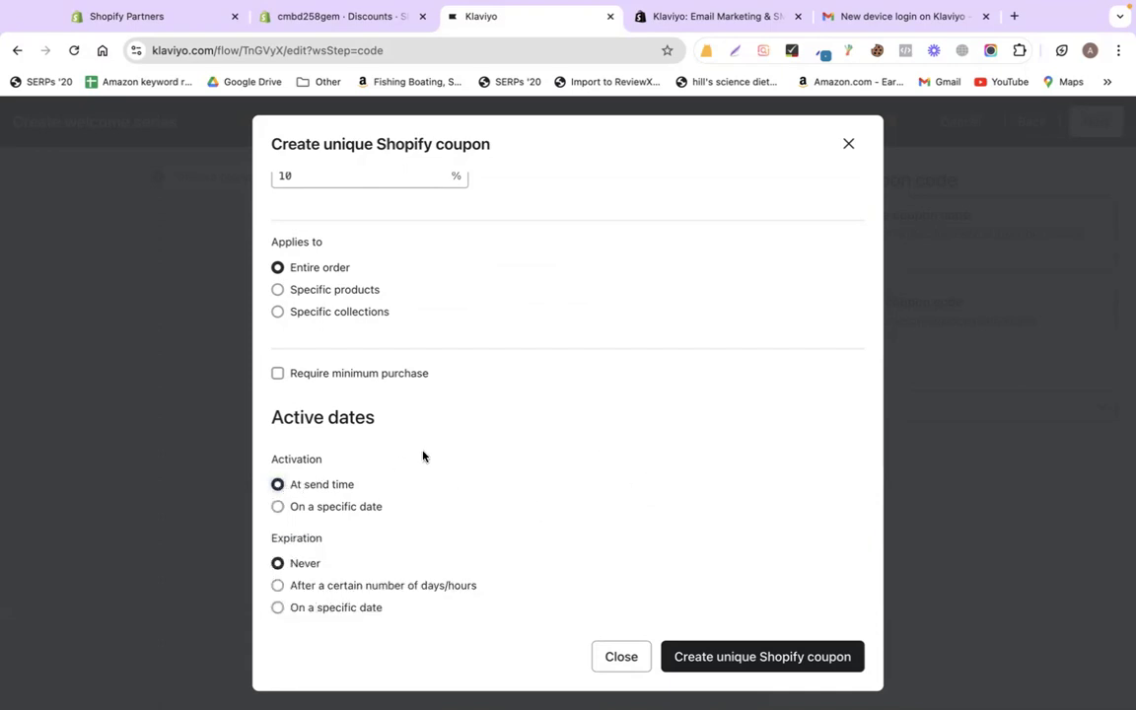
pyautogui.click(783, 654)
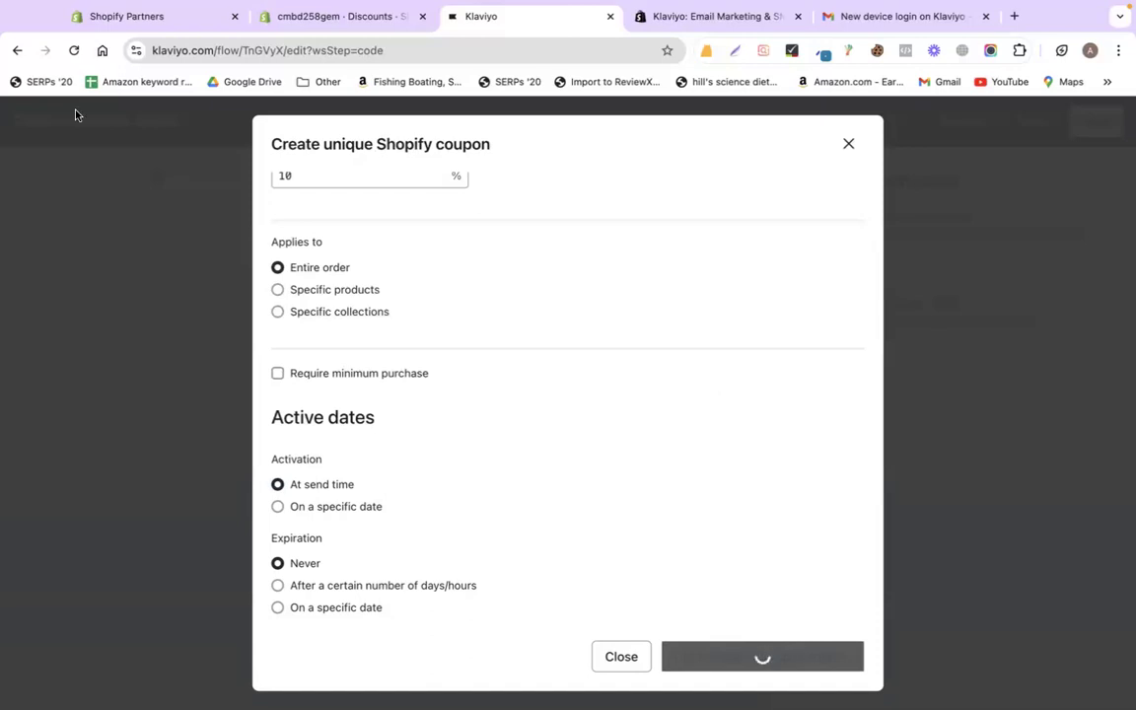
pyautogui.click(73, 50)
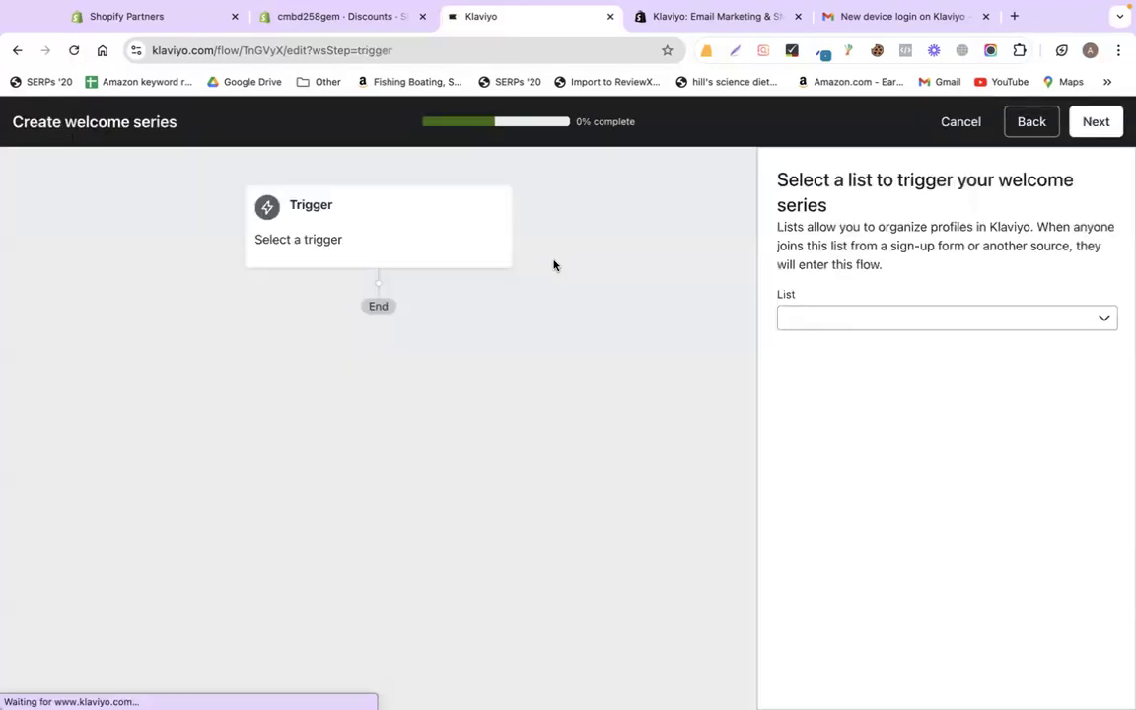
# - Trigger the series from the Newsletter list and give all sign-ups the newoffer coupon
pyautogui.click(881, 315)
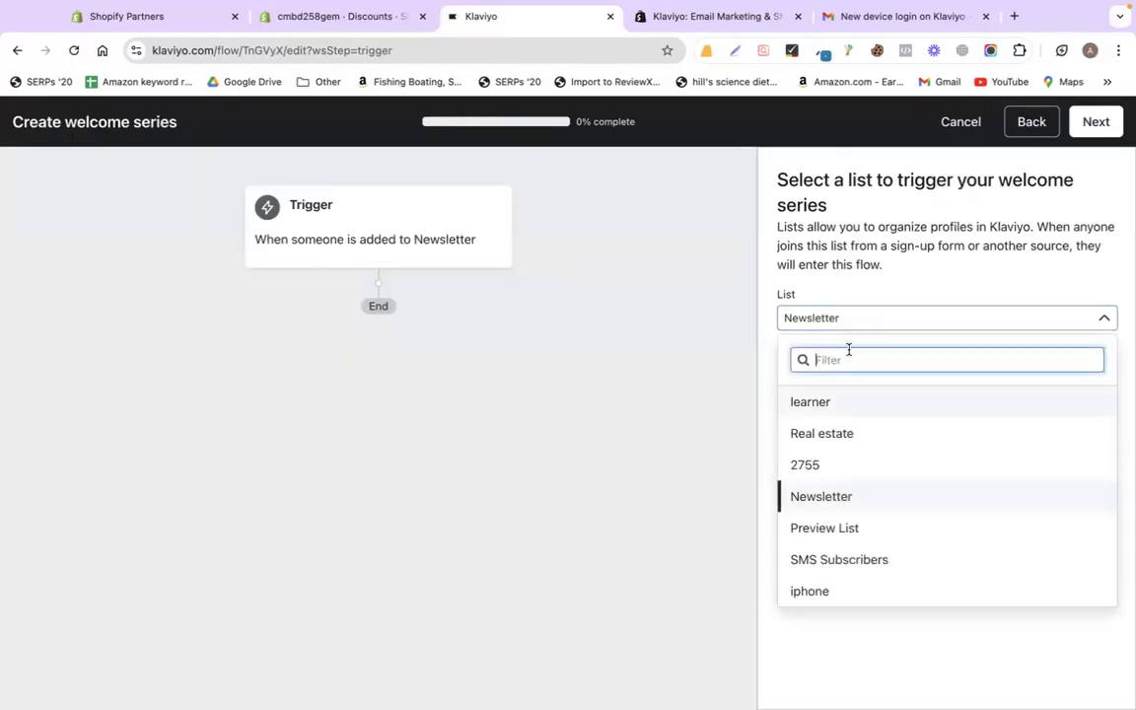
pyautogui.click(823, 498)
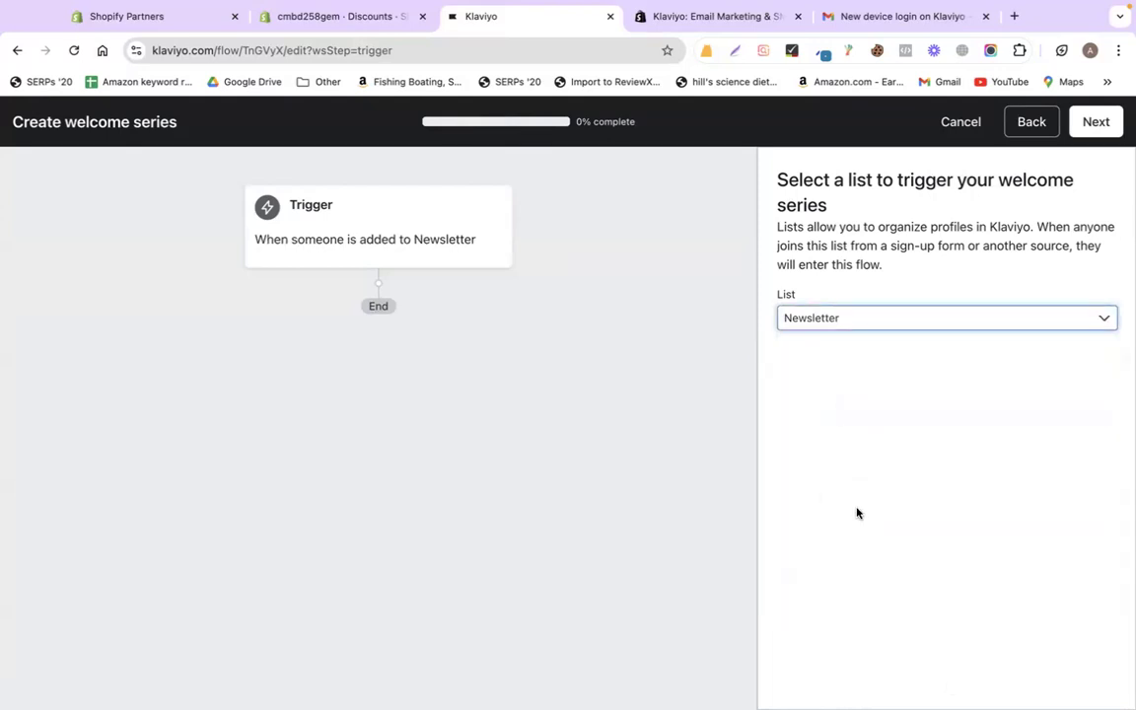
pyautogui.click(1096, 121)
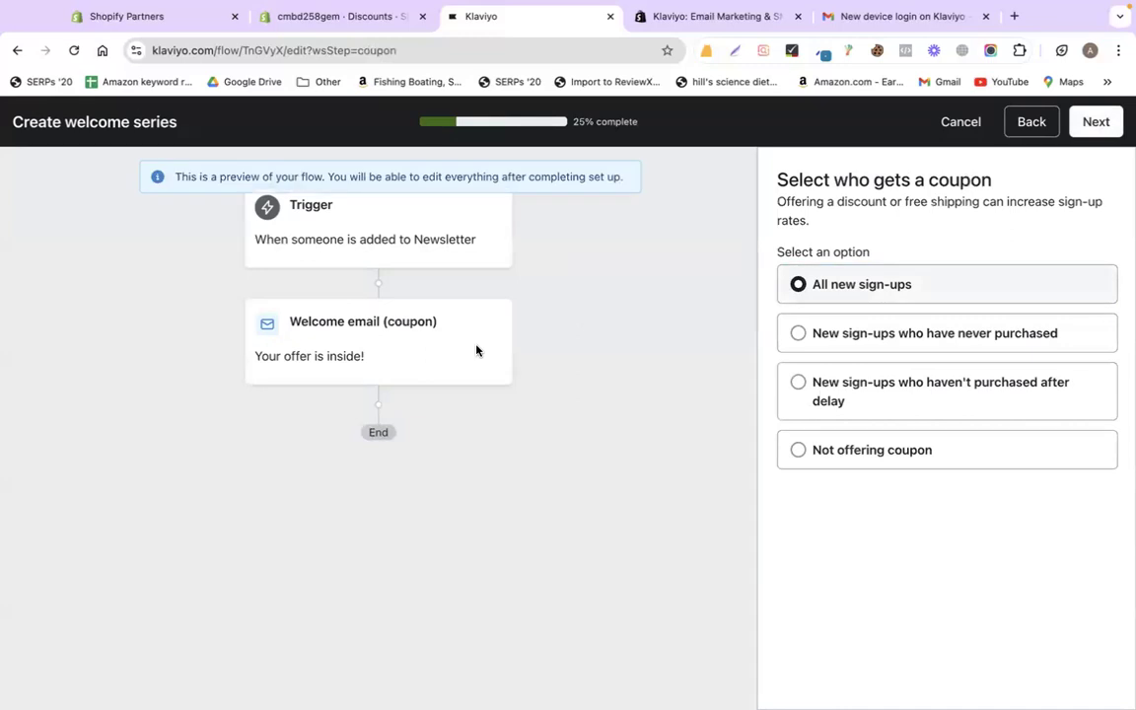
pyautogui.click(1093, 123)
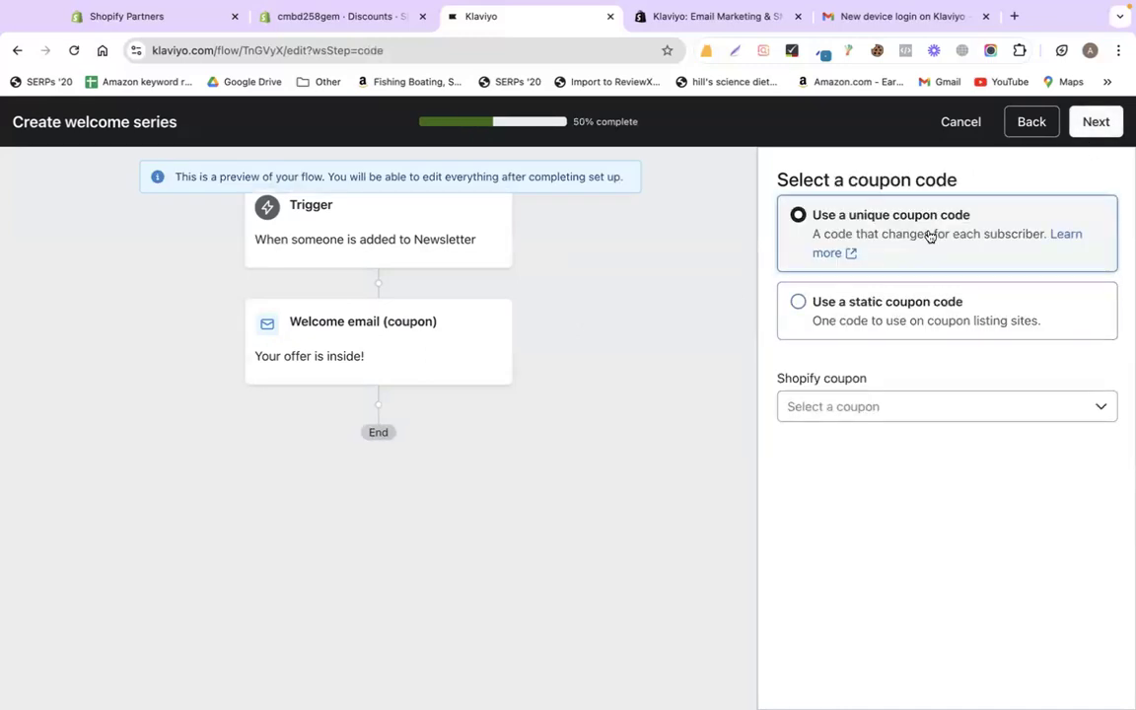
pyautogui.click(914, 407)
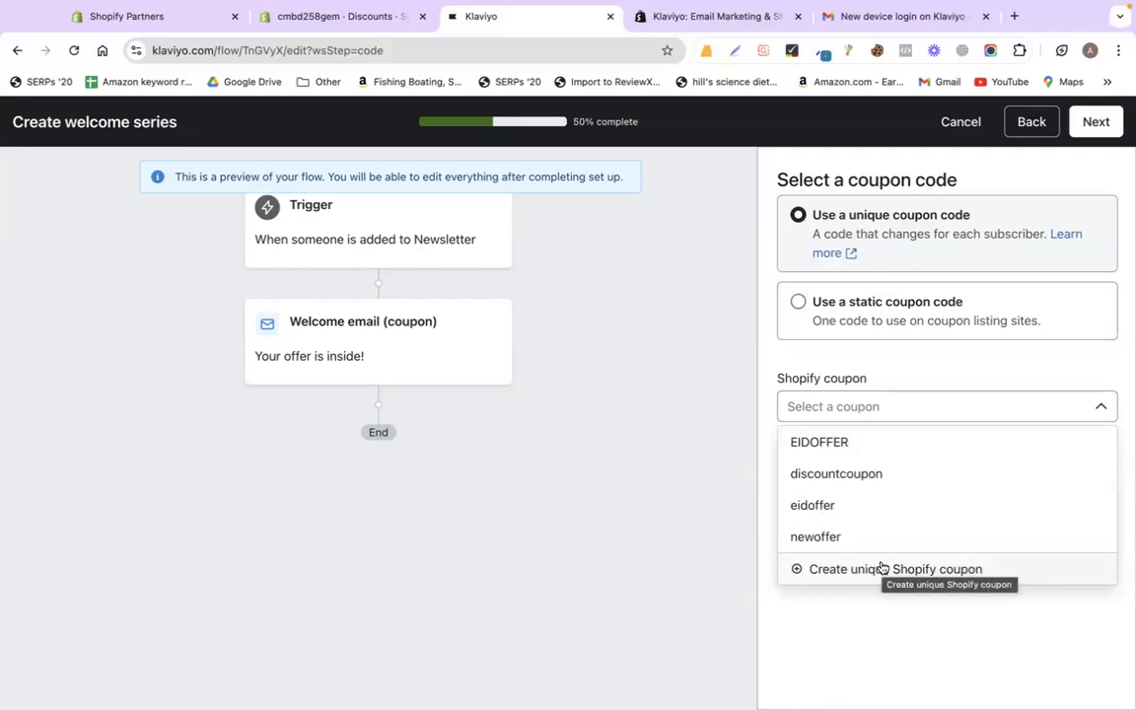
pyautogui.click(824, 537)
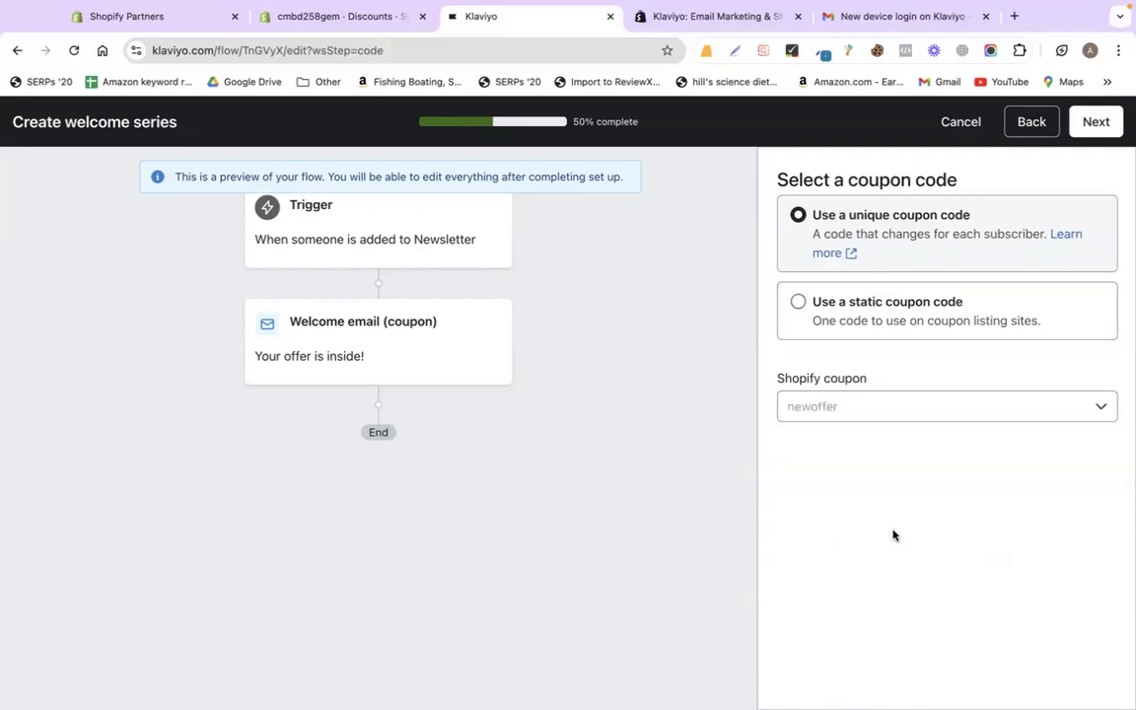
pyautogui.click(1095, 122)
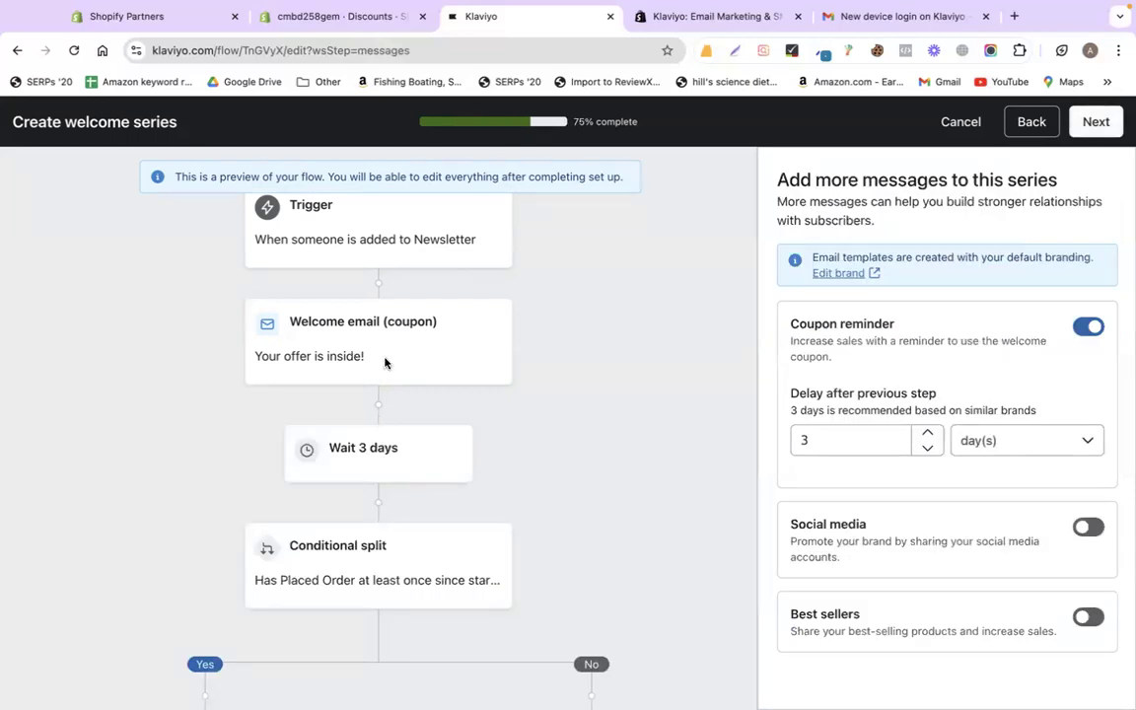
# - Shorten the coupon reminder delay from 3 days to 1 day and reach the 100% step
pyautogui.scroll(-5, 409, 454)
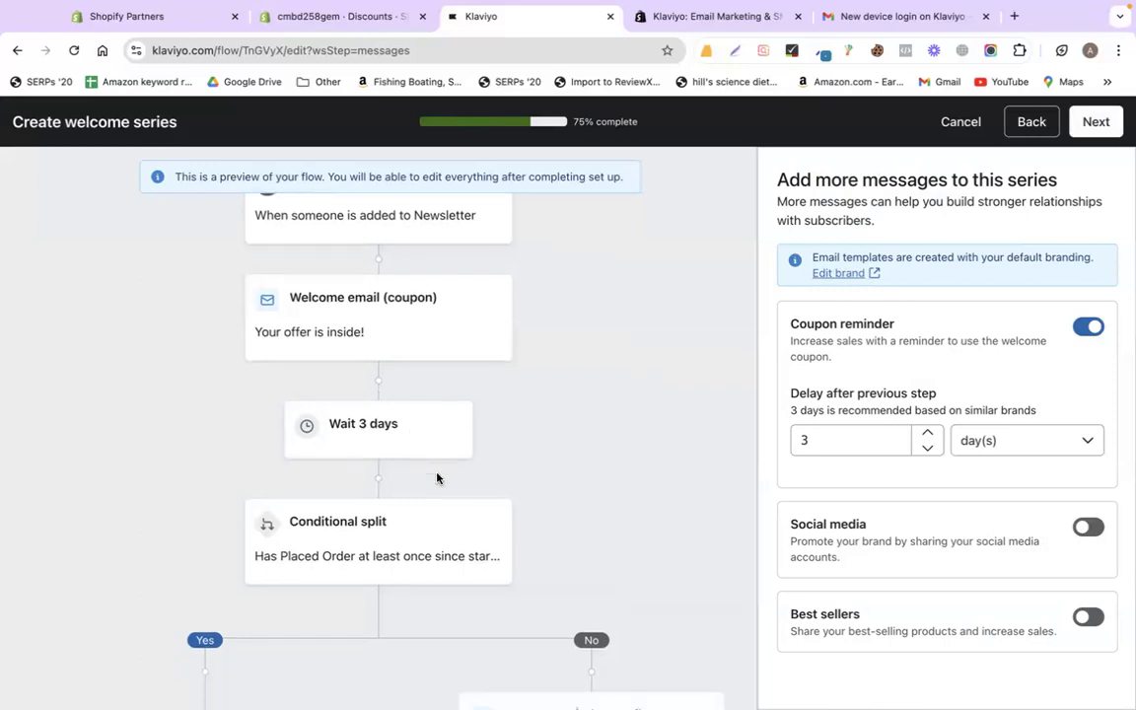
pyautogui.scroll(5, 540, 377)
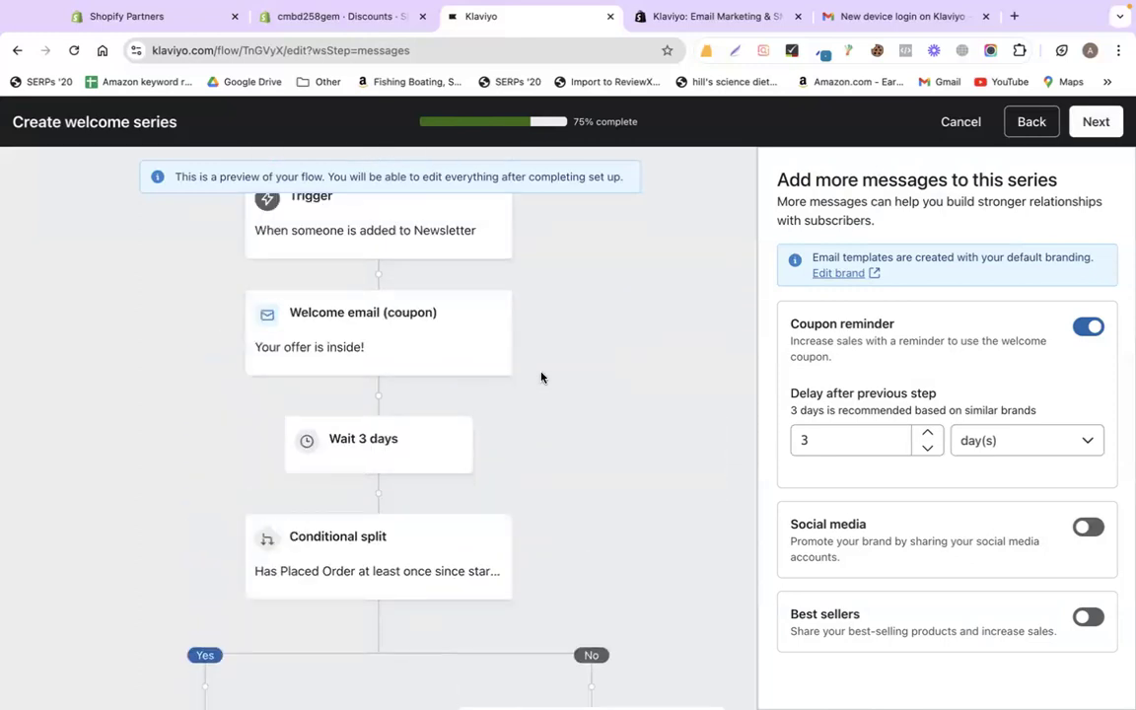
pyautogui.scroll(-2, 474, 494)
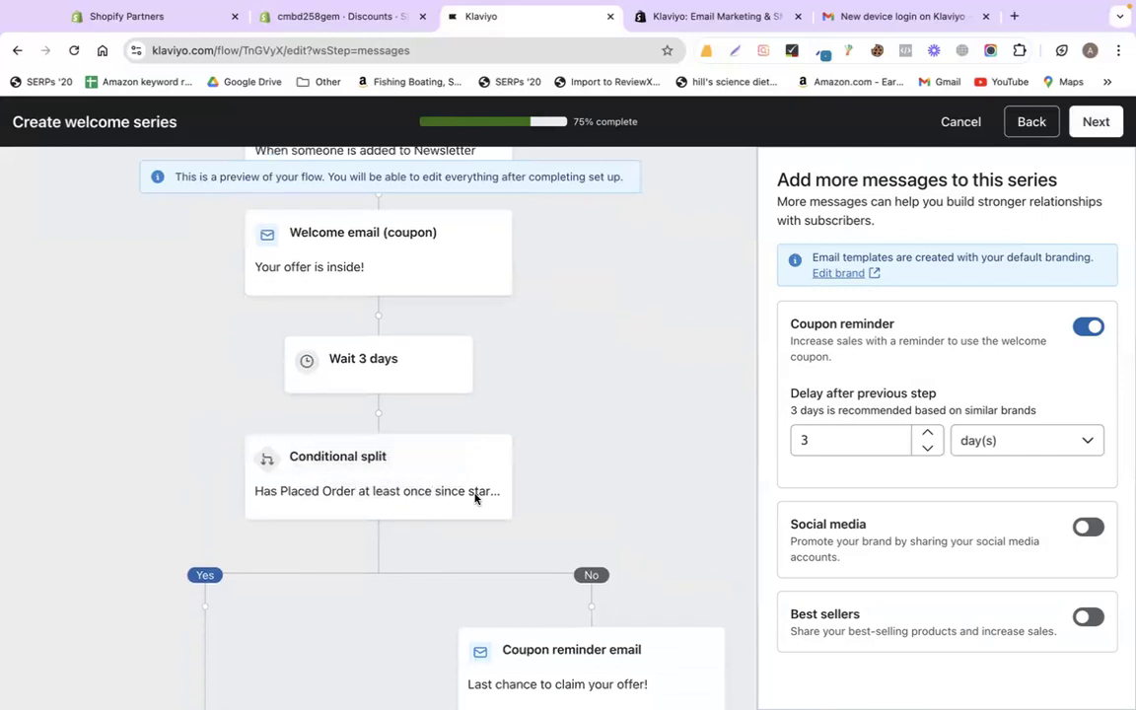
pyautogui.scroll(-2, 576, 447)
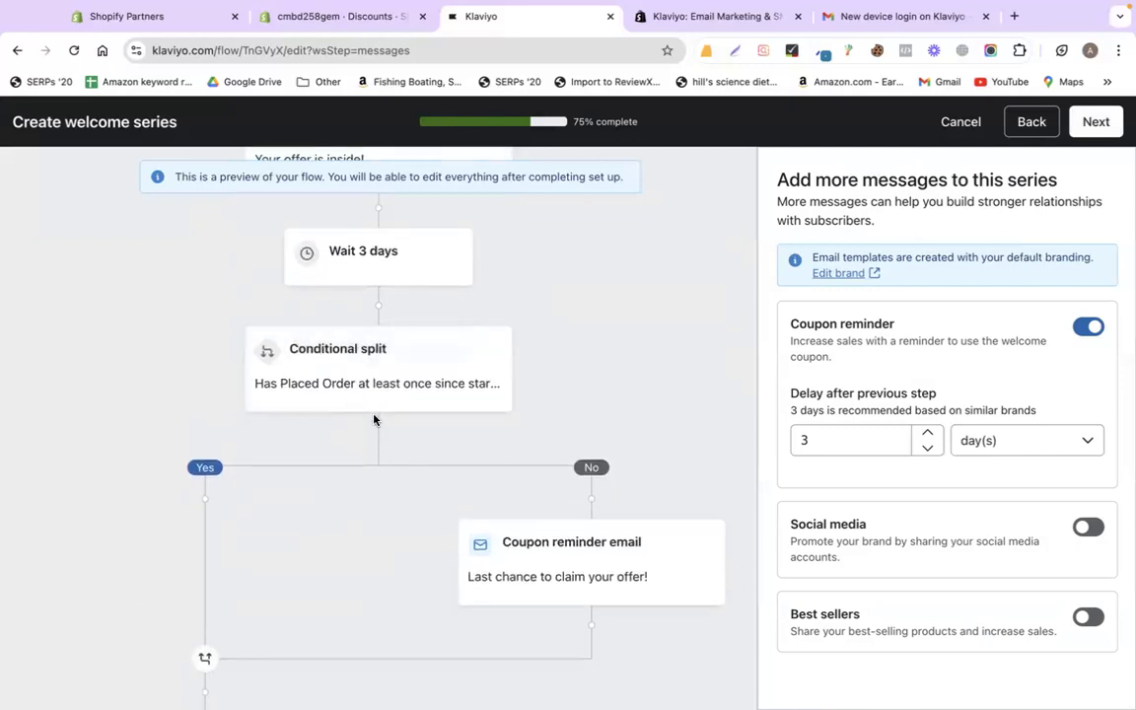
pyautogui.scroll(-2, 202, 498)
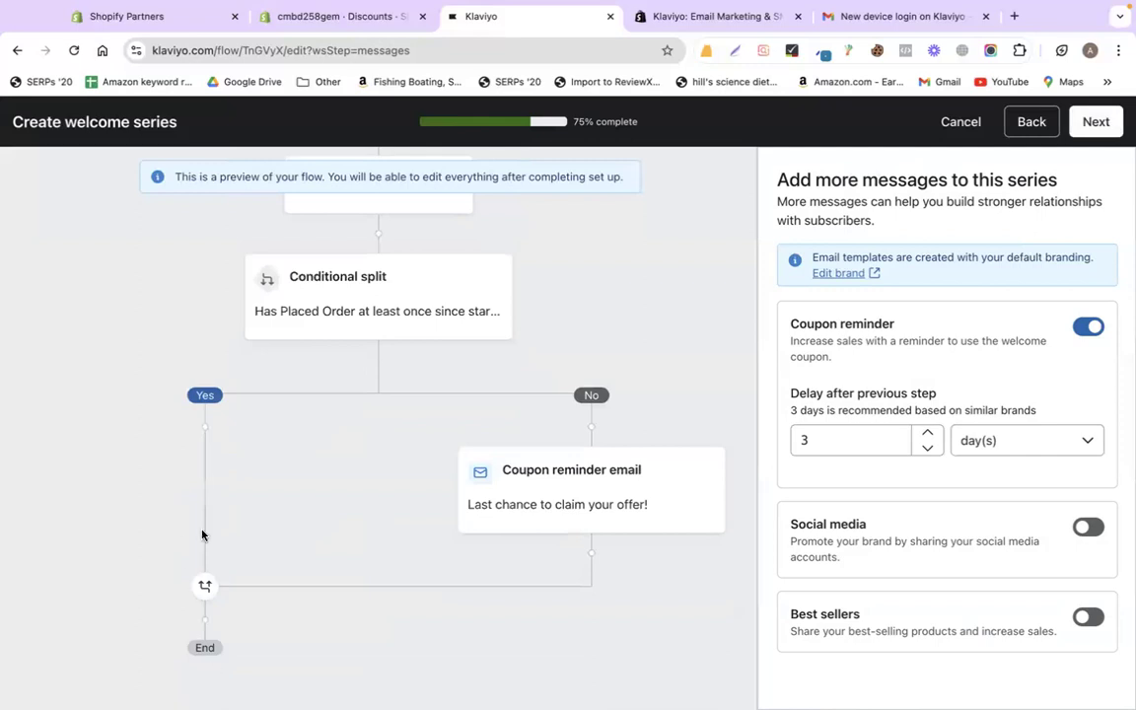
pyautogui.scroll(2, 203, 532)
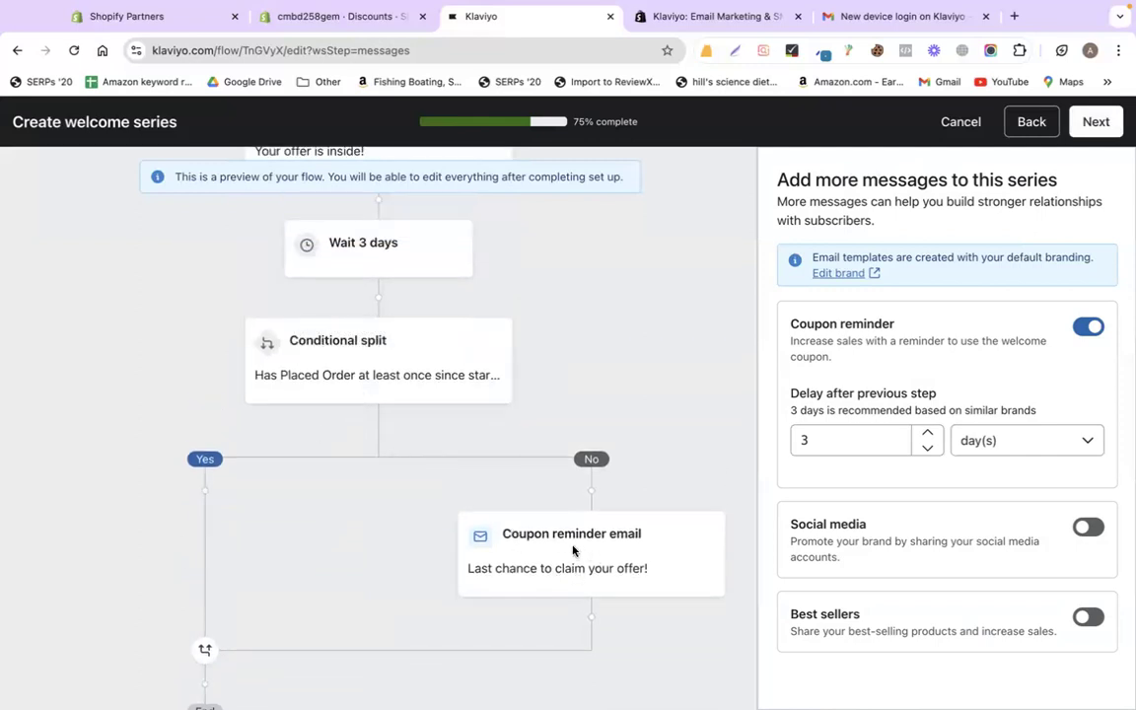
pyautogui.click(819, 449)
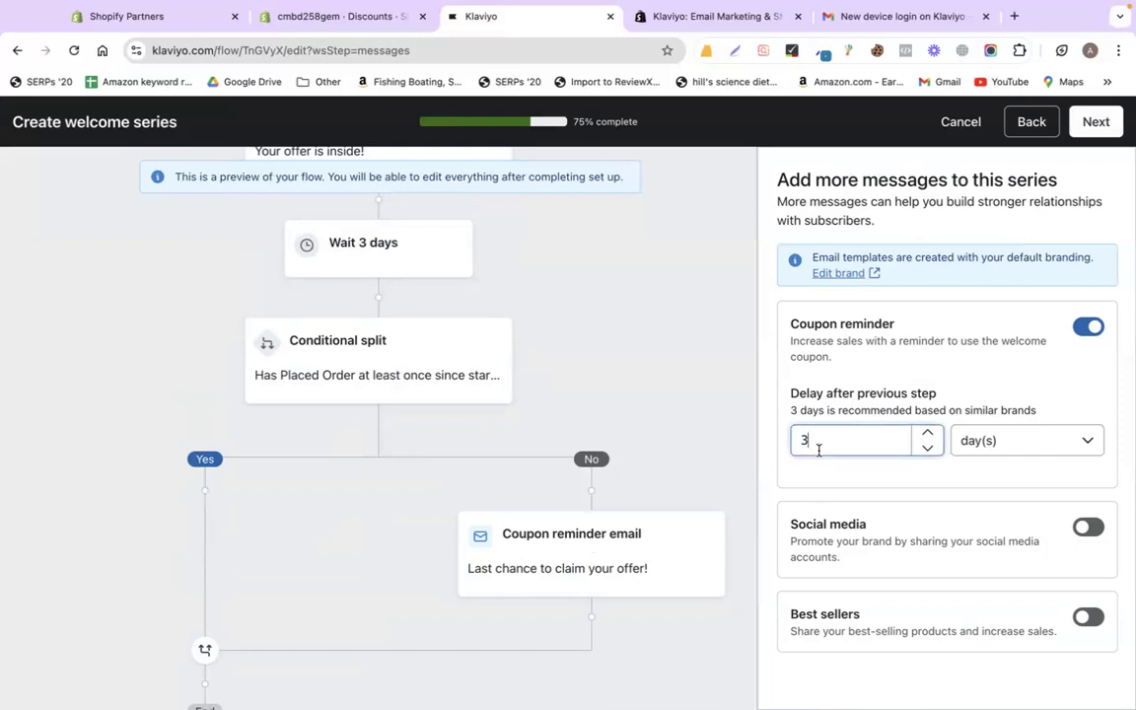
pyautogui.doubleClick(927, 450)
pyautogui.scroll(2, 571, 436)
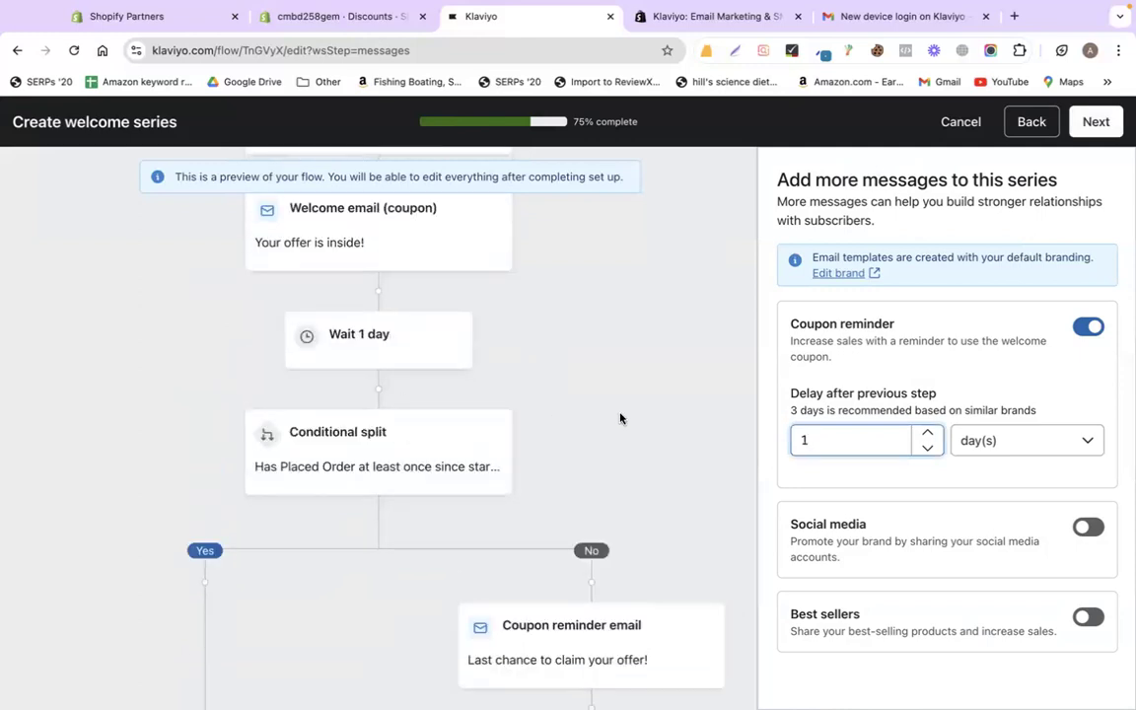
pyautogui.scroll(-1, 620, 418)
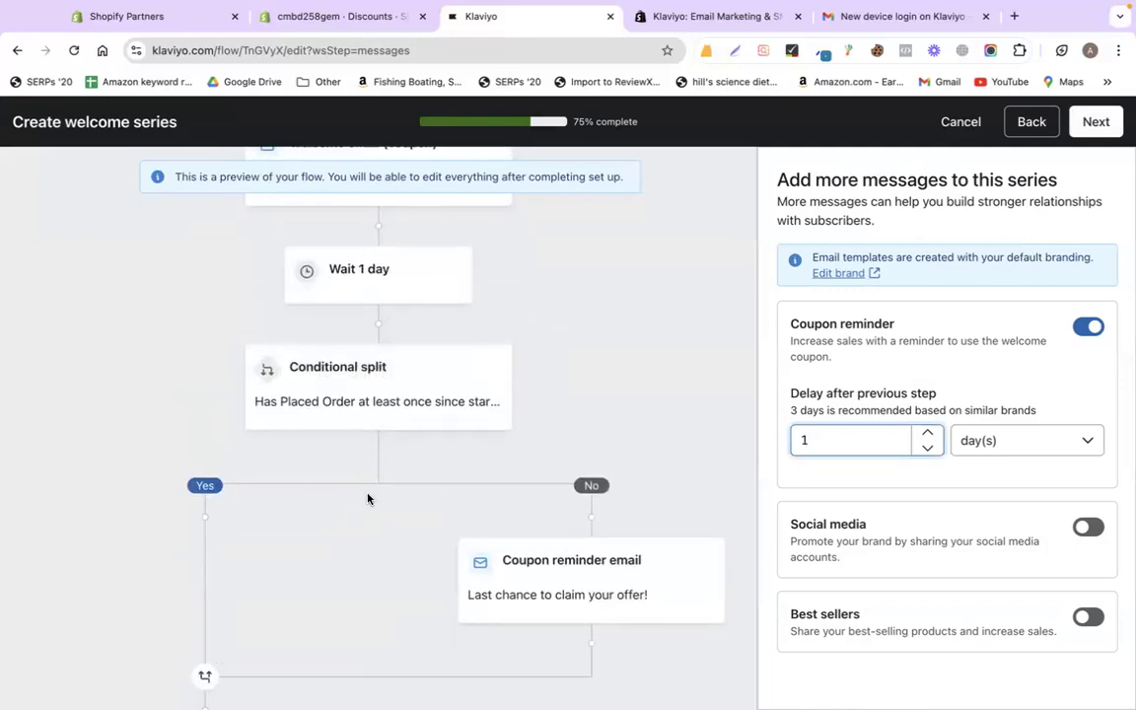
pyautogui.click(1081, 130)
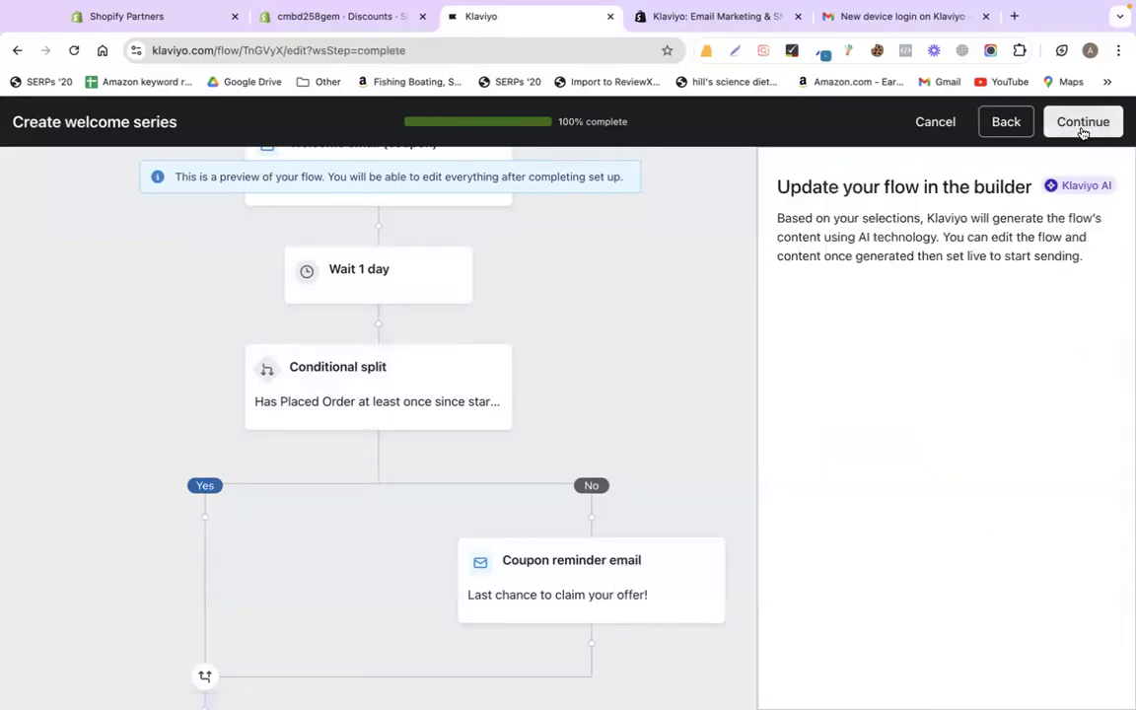
# - Generate the Email Welcome Series with Discount flow and edit the Welcome email (coupon) template
pyautogui.click(1081, 130)
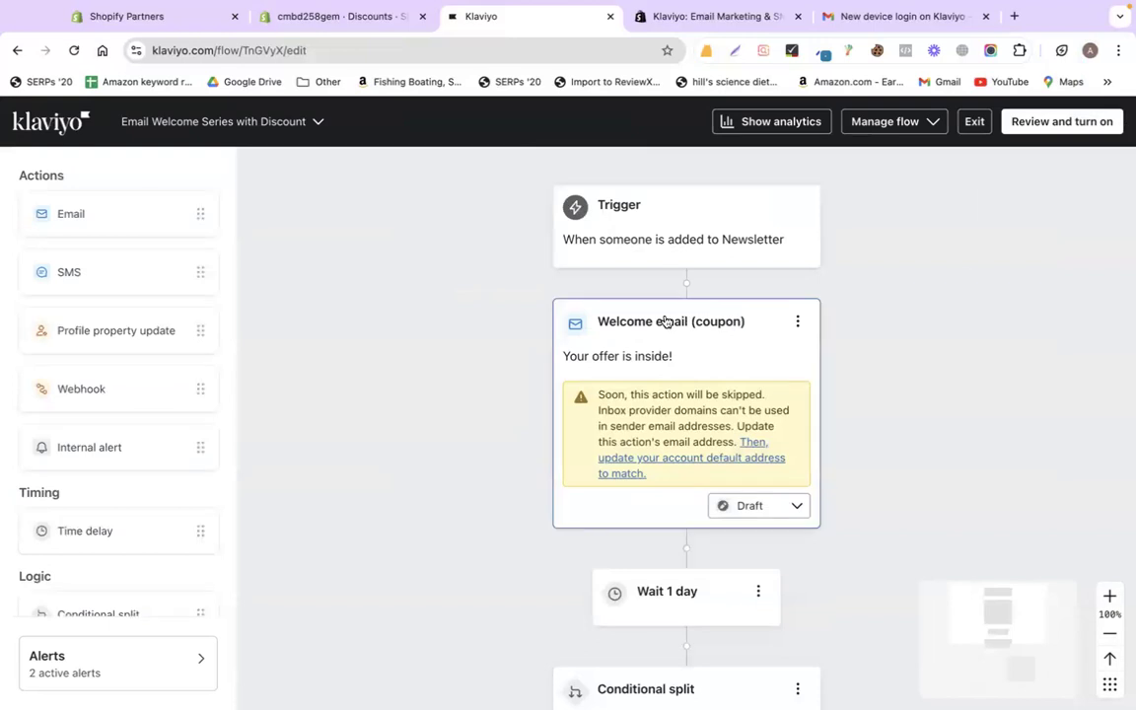
pyautogui.click(641, 350)
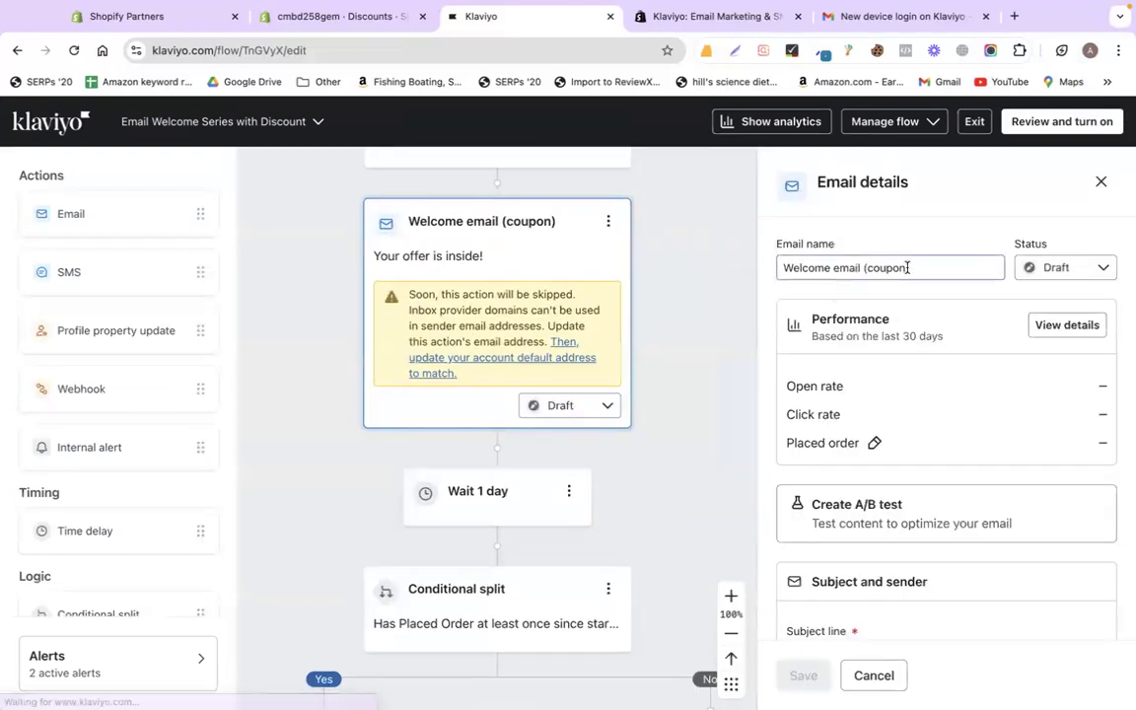
pyautogui.scroll(-5, 894, 405)
pyautogui.scroll(-5, 895, 407)
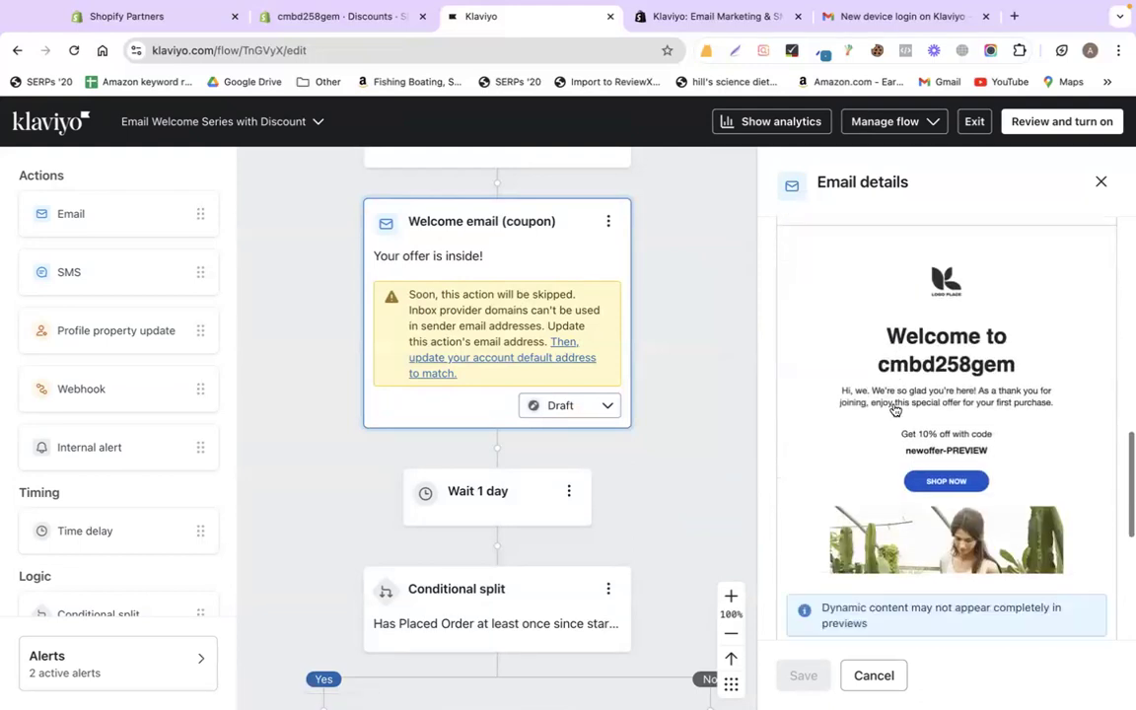
pyautogui.scroll(2, 867, 405)
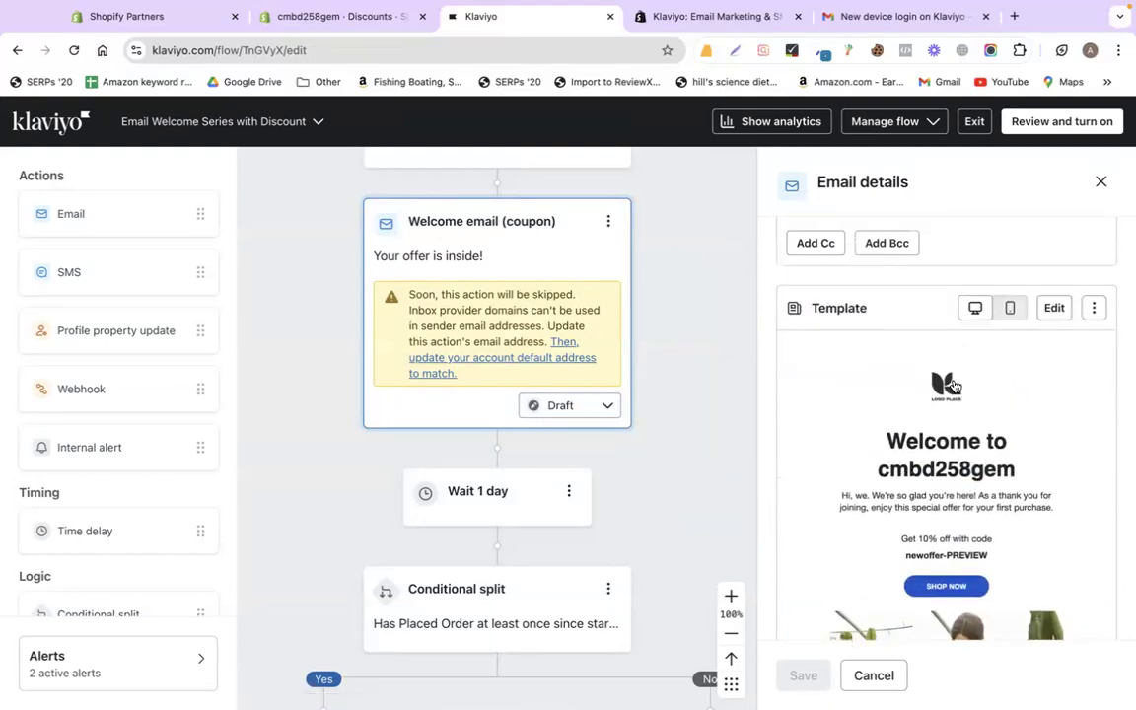
pyautogui.click(1052, 310)
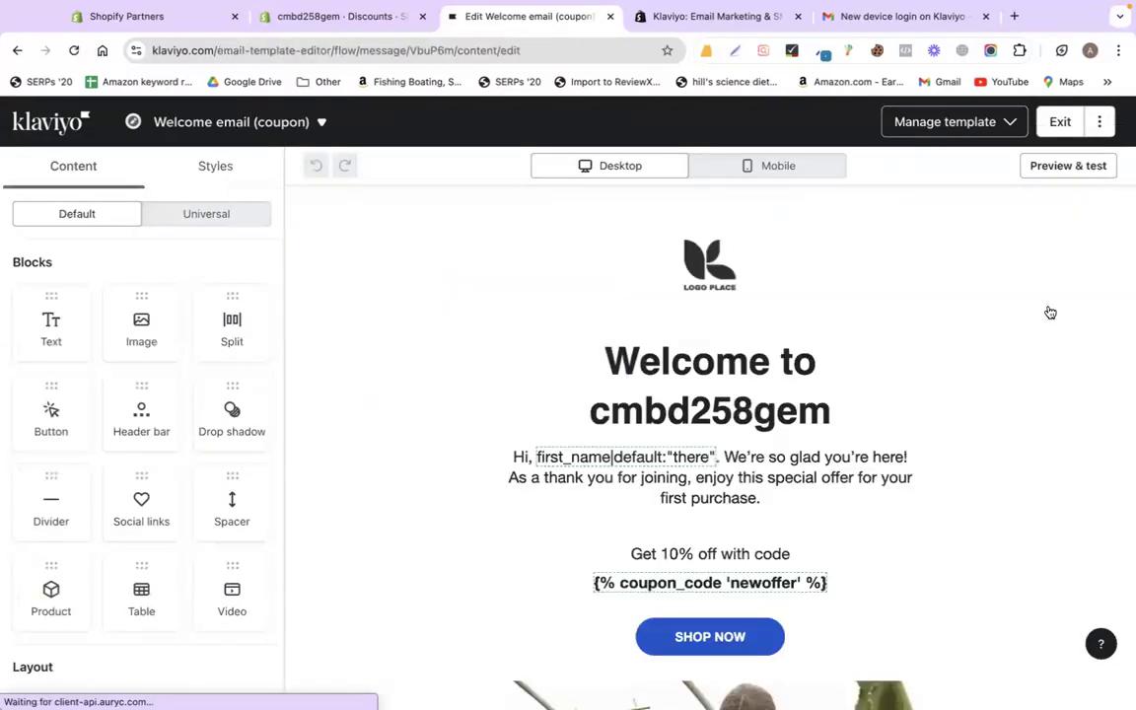
pyautogui.click(776, 276)
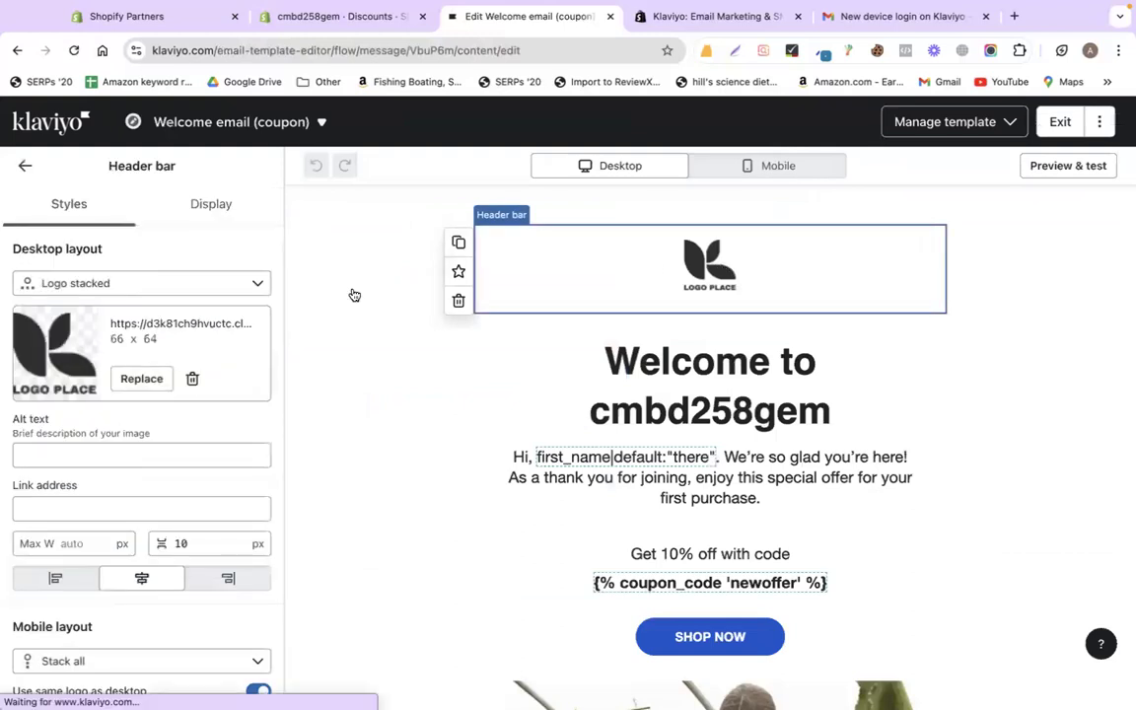
pyautogui.click(141, 379)
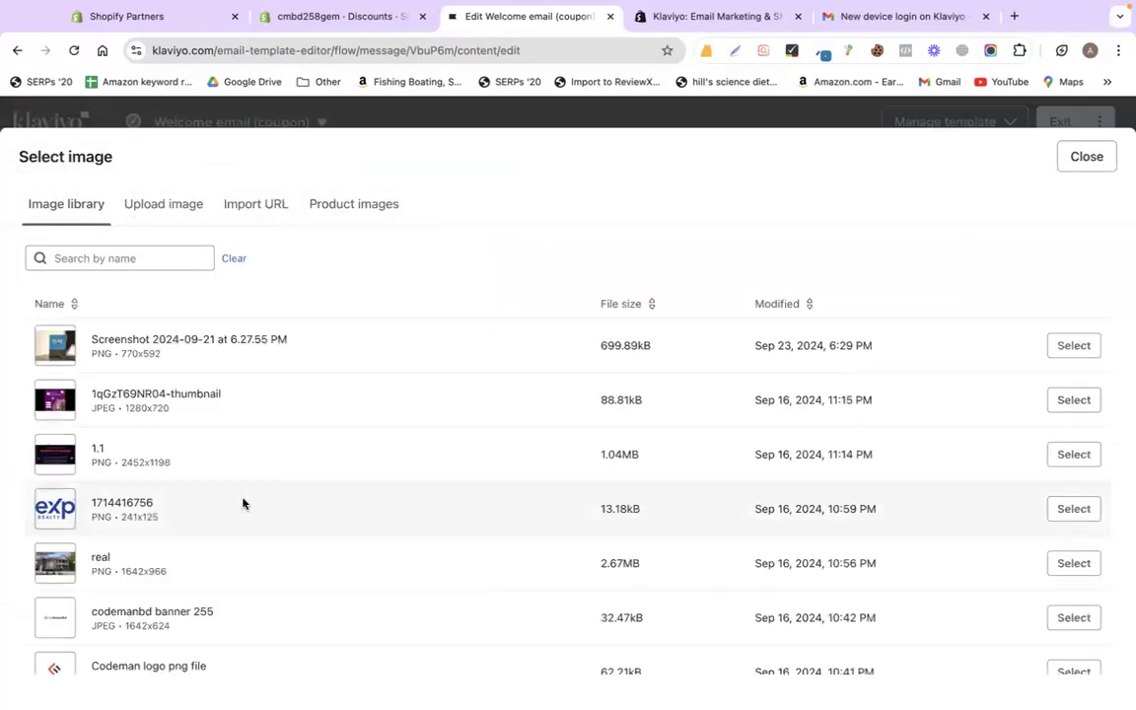
pyautogui.click(1080, 513)
pyautogui.scroll(-1, 794, 386)
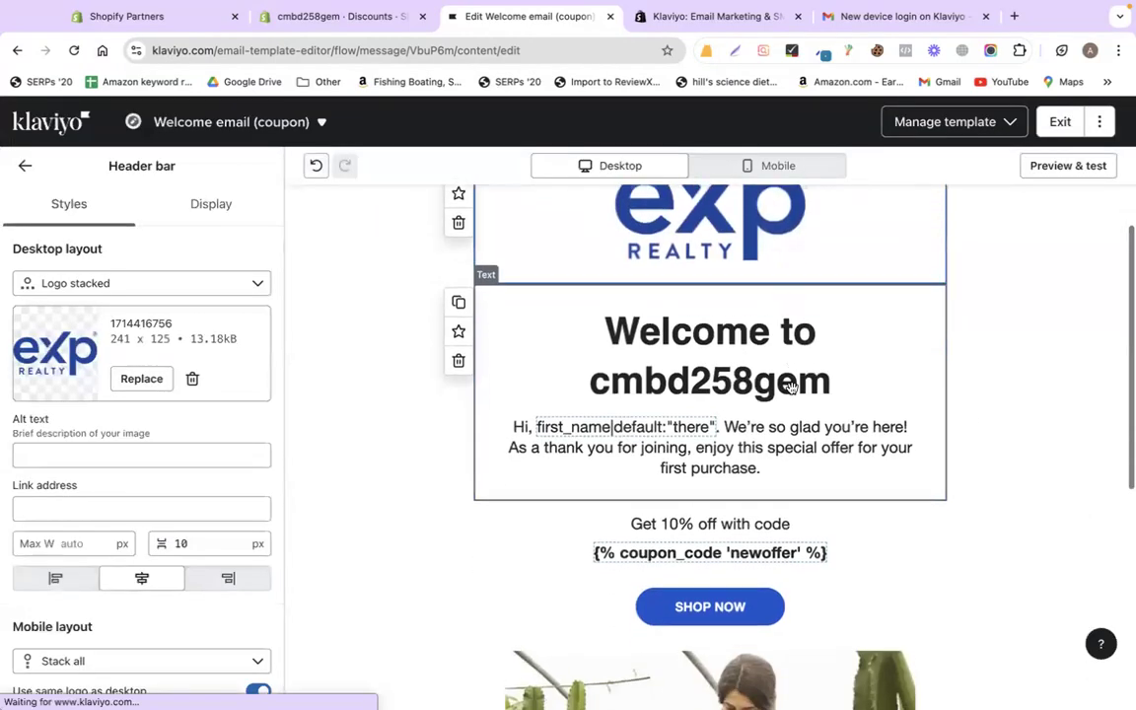
pyautogui.click(728, 332)
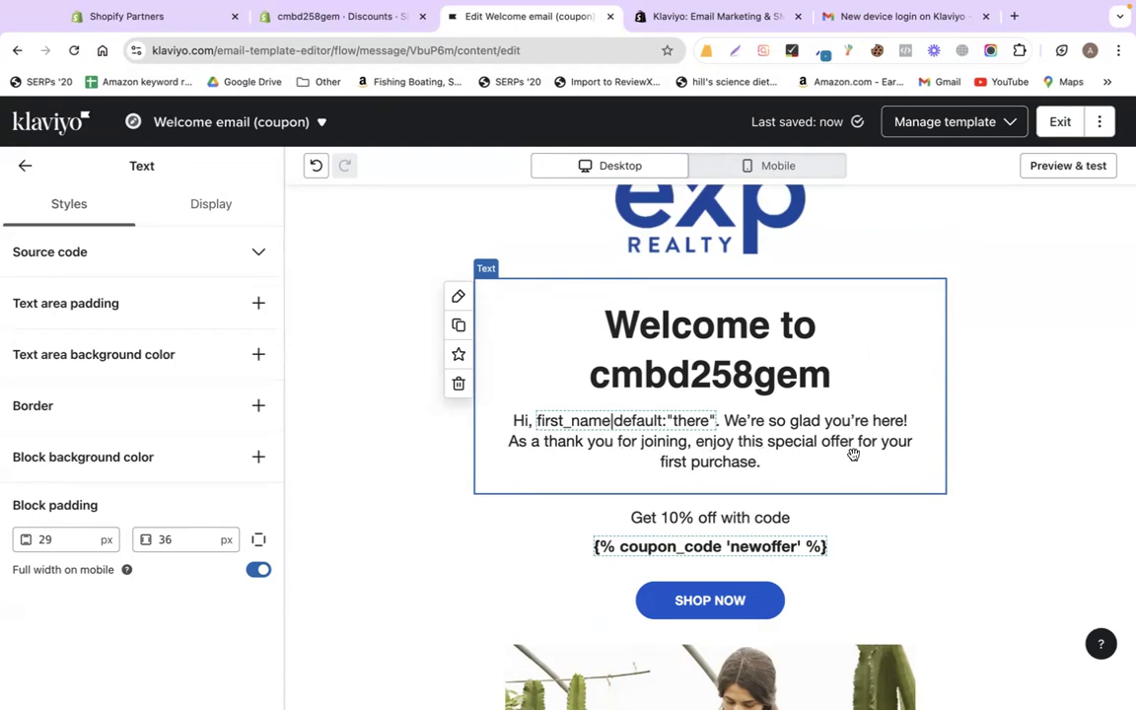
pyautogui.scroll(-3, 1057, 462)
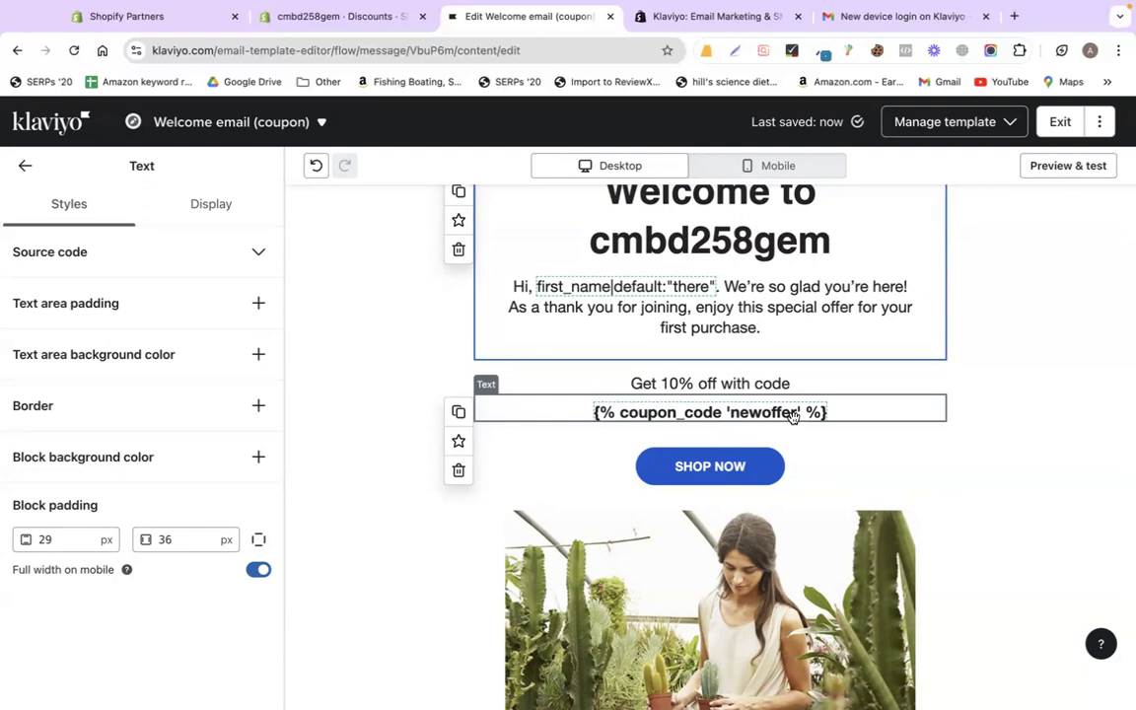
# - Recolour the SHOP NOW button to hex 077dab, sampled with the ColorZilla picker
pyautogui.scroll(-1, 945, 467)
pyautogui.click(865, 436)
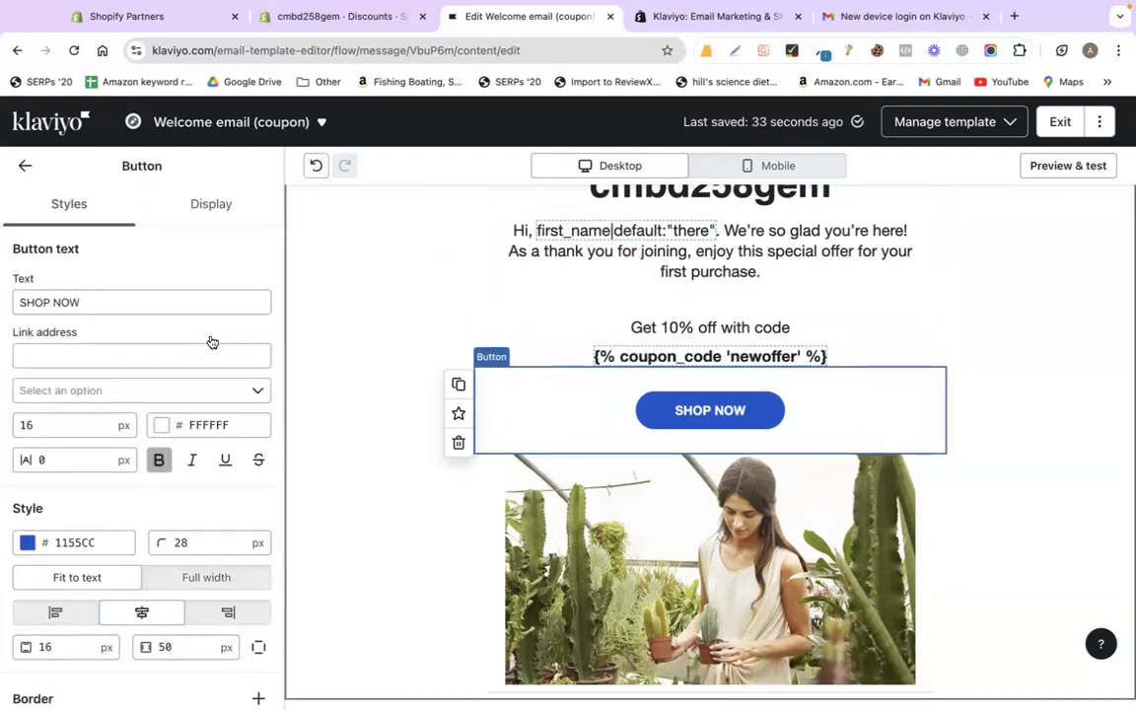
pyautogui.click(28, 542)
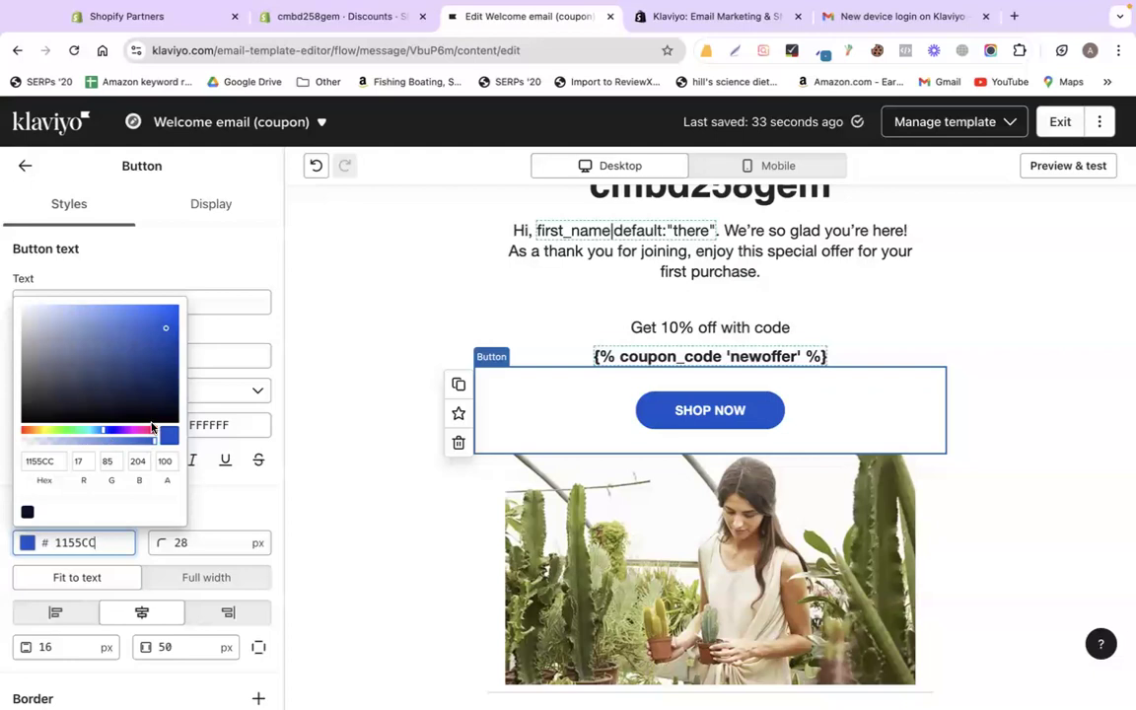
pyautogui.click(824, 53)
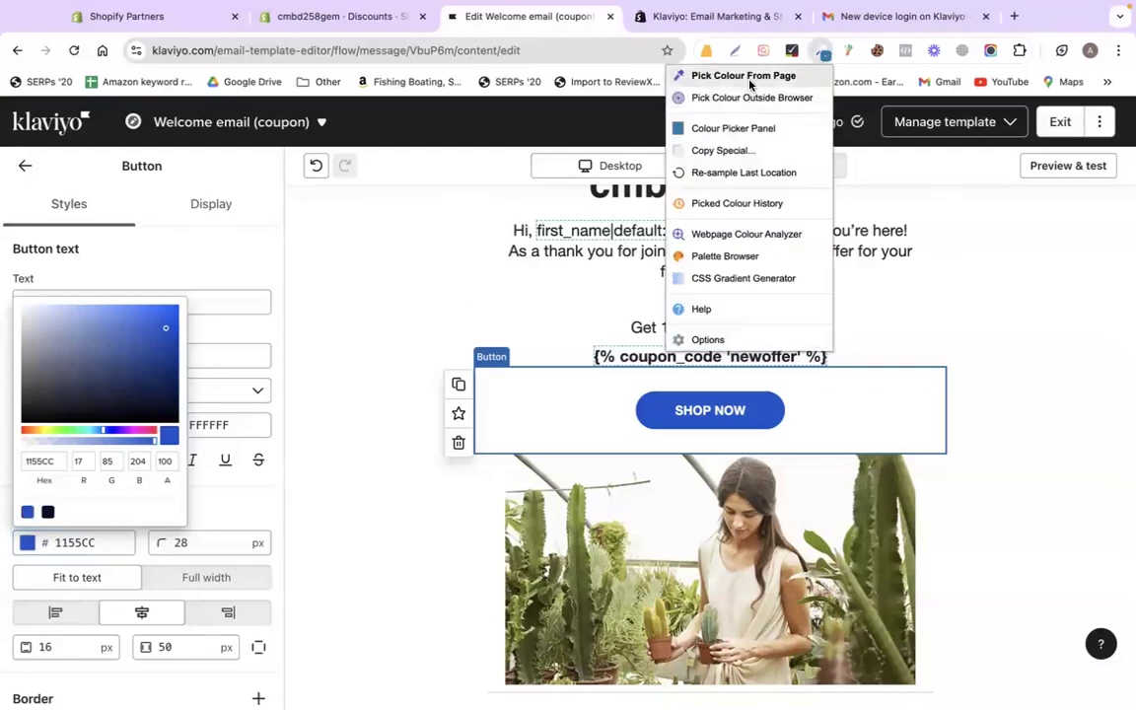
pyautogui.click(747, 121)
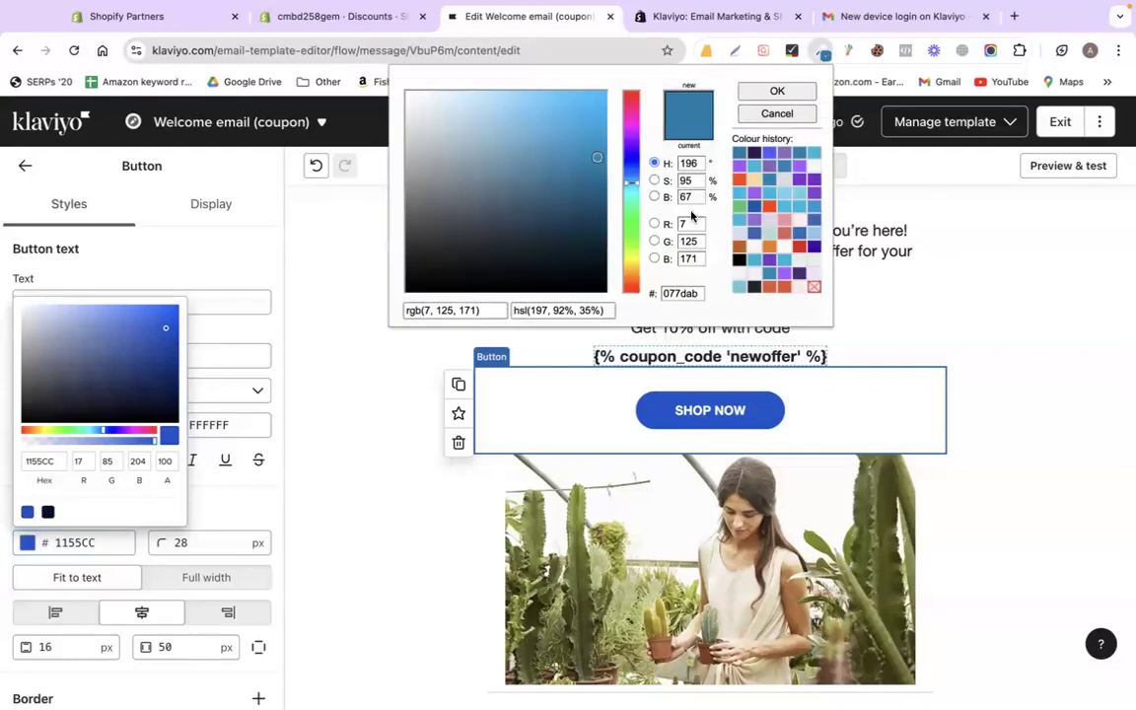
pyautogui.doubleClick(680, 293)
pyautogui.hotkey('ctrl', 'c')
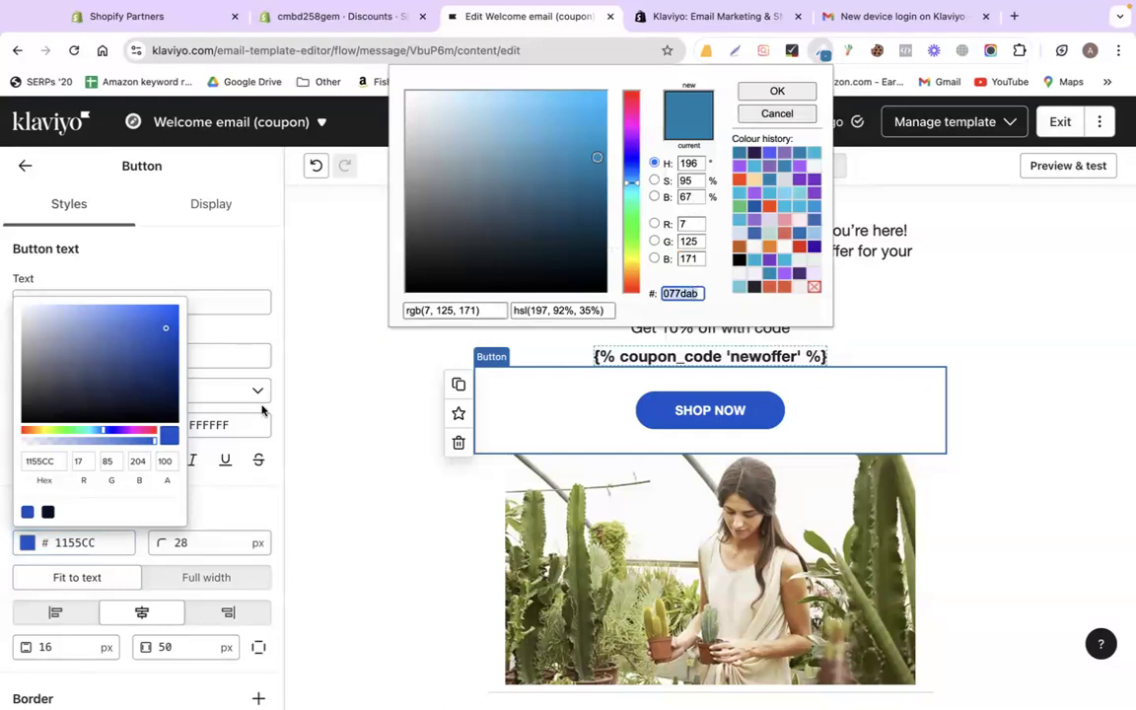
pyautogui.click(57, 469)
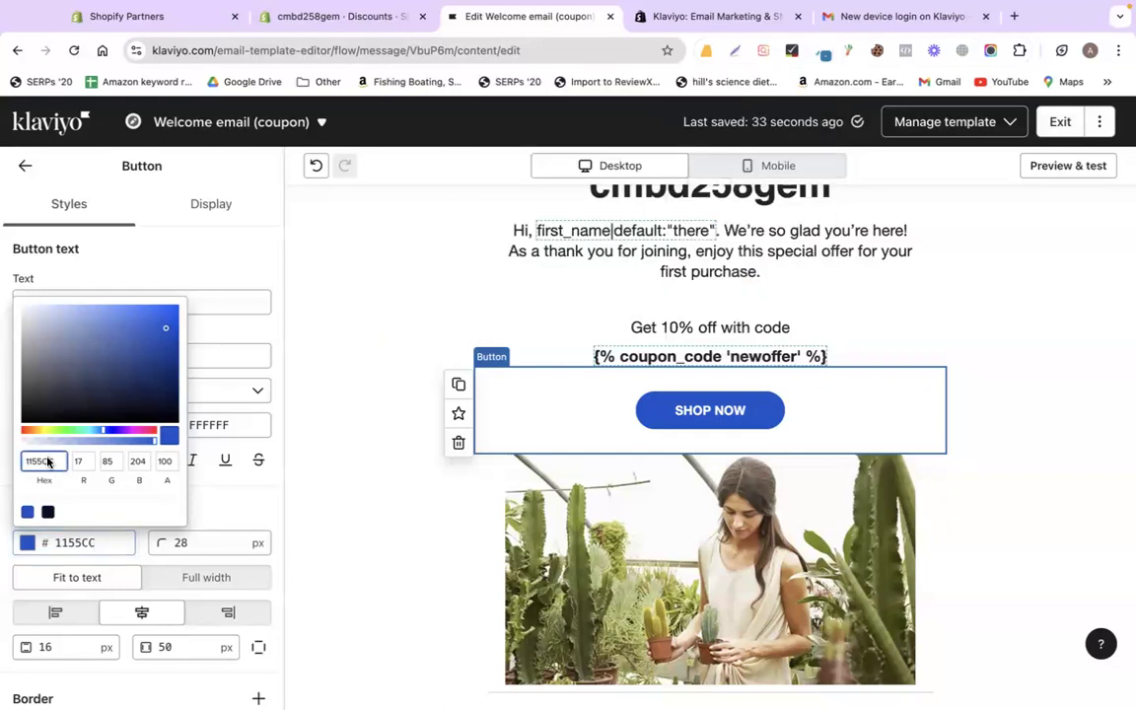
pyautogui.hotkey('ctrl', 'v')
pyautogui.click(986, 399)
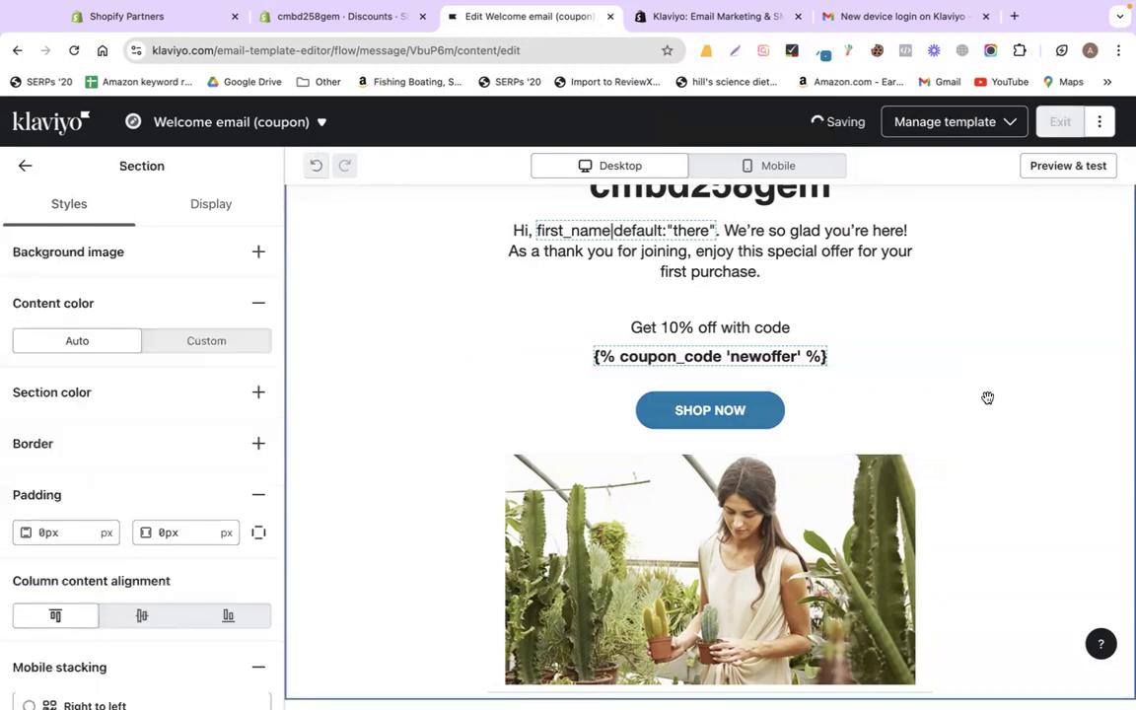
# - Delete the cactus photo block from the welcome email
pyautogui.scroll(-2, 802, 400)
pyautogui.click(803, 402)
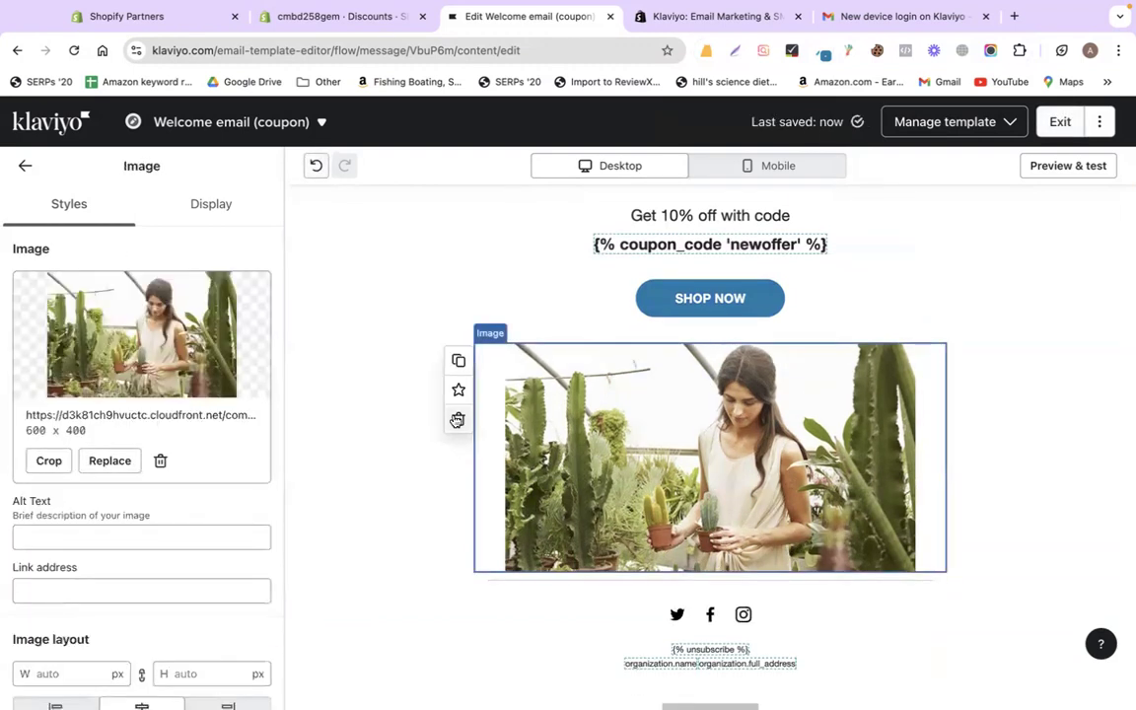
pyautogui.click(458, 419)
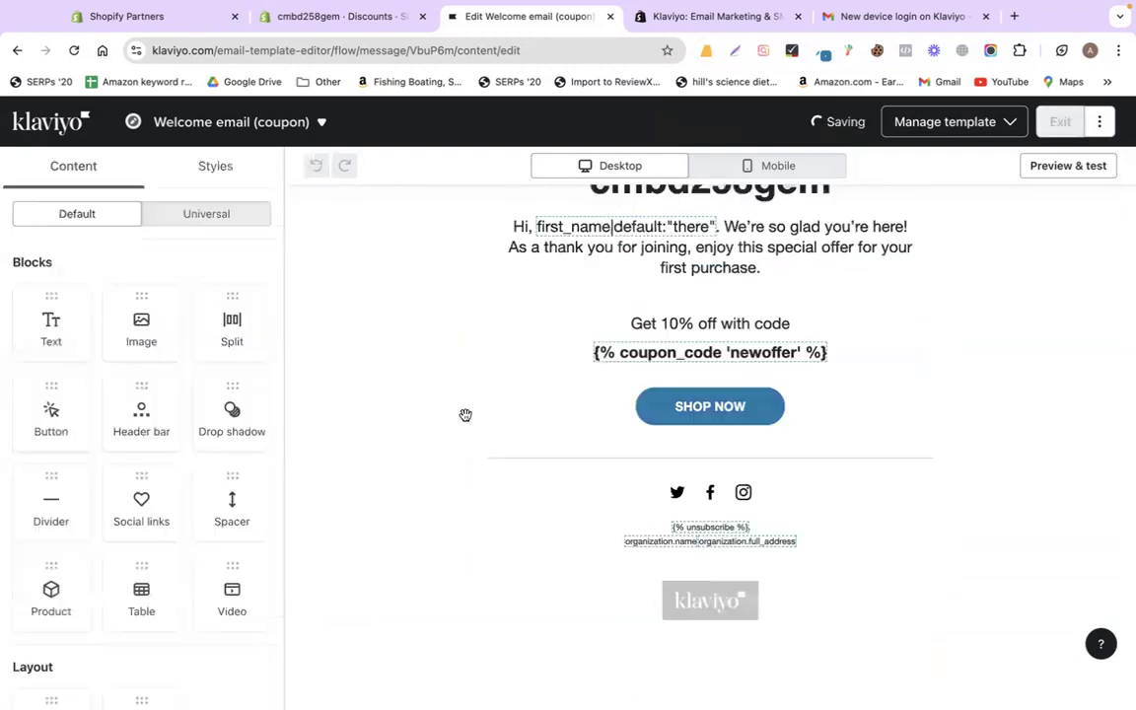
# - Check the footer's Twitter, Facebook and Instagram link settings, then exit the template editor
pyautogui.click(652, 498)
pyautogui.click(54, 289)
pyautogui.click(79, 374)
pyautogui.click(54, 427)
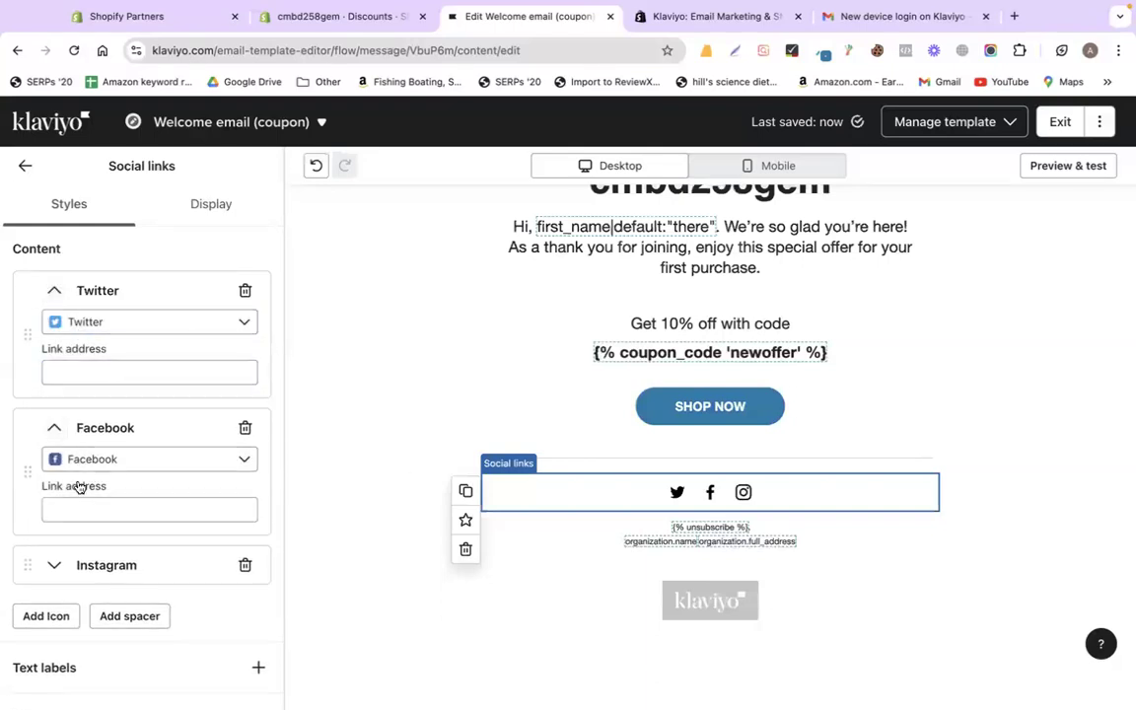
pyautogui.click(77, 566)
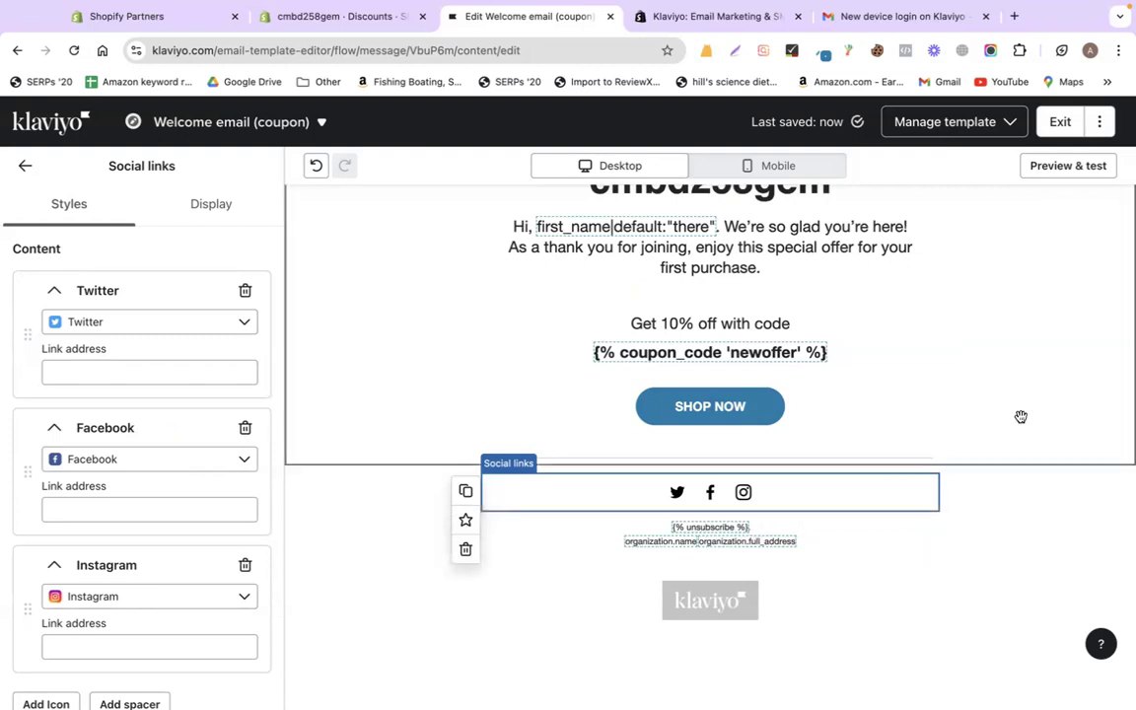
pyautogui.scroll(5, 1020, 417)
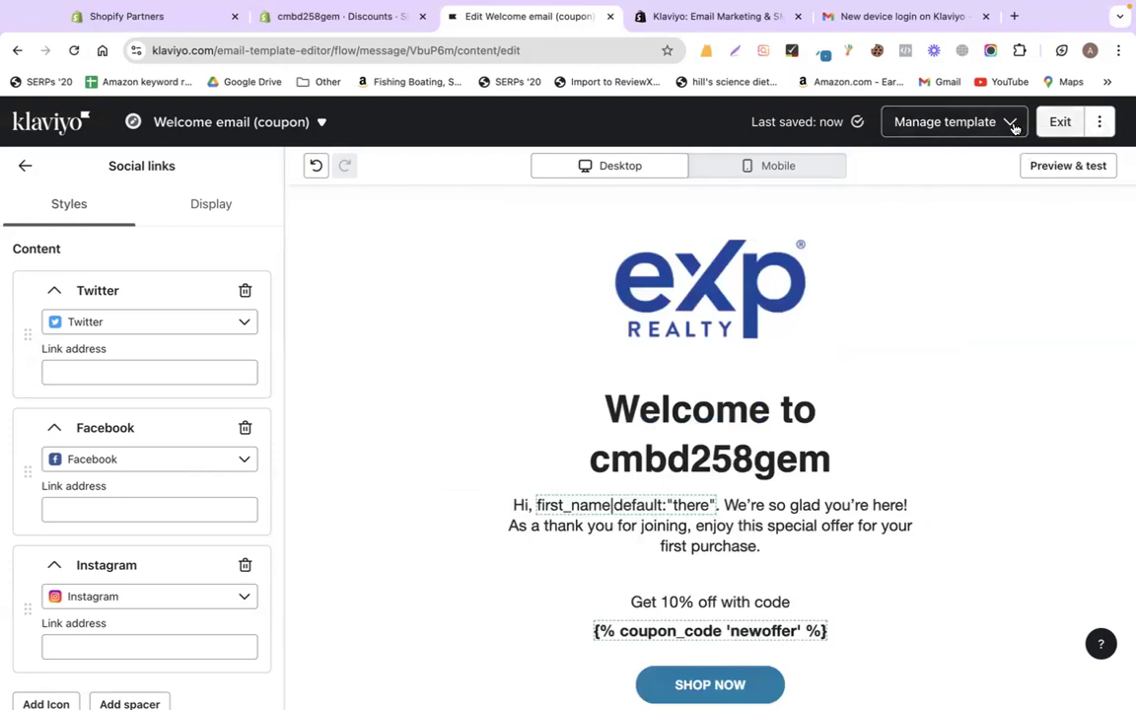
pyautogui.click(1052, 126)
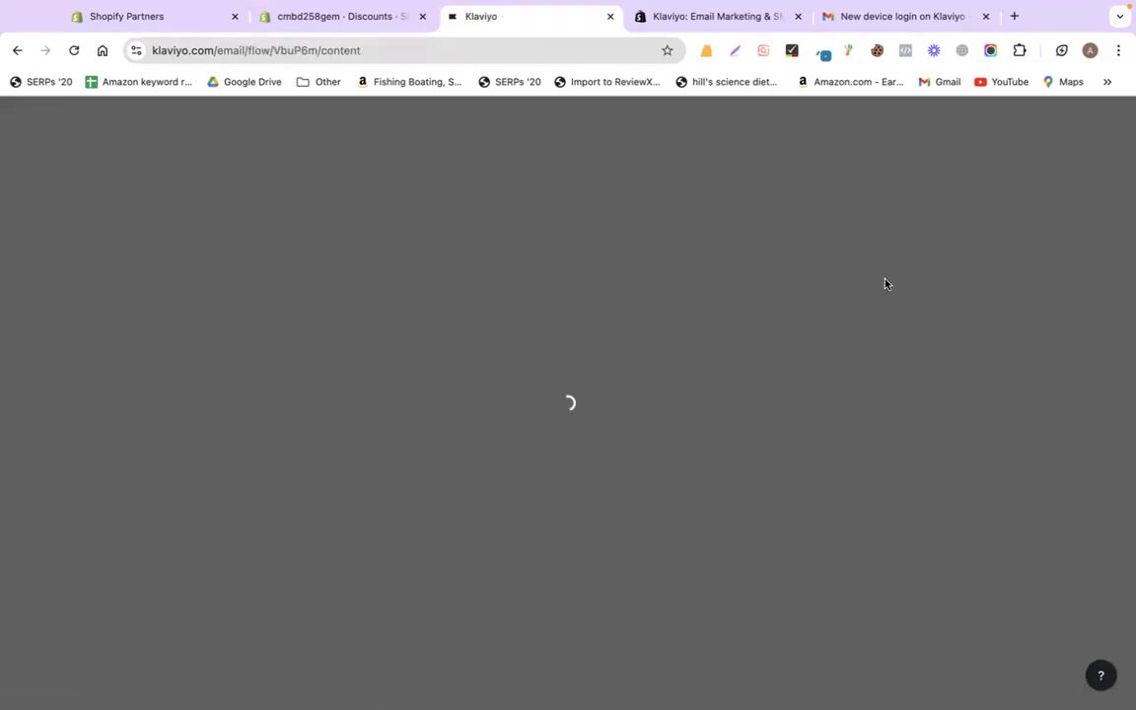
# - Finish with the welcome email and return to the welcome series flow editor
pyautogui.click(329, 342)
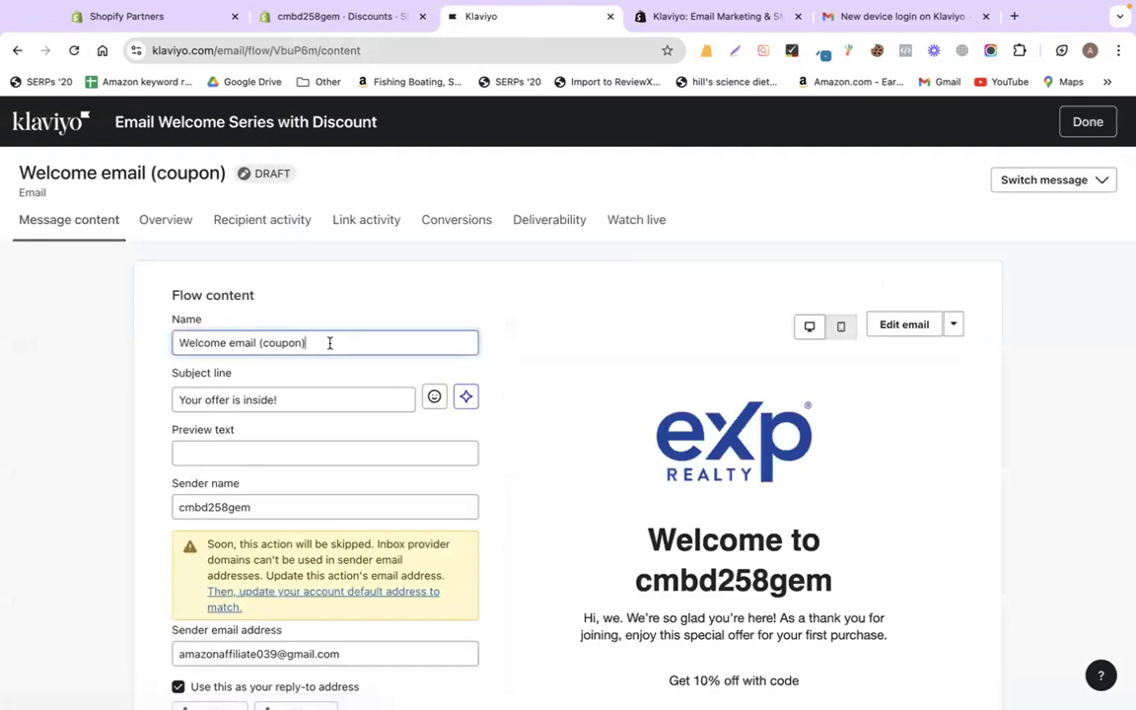
pyautogui.scroll(-5, 627, 447)
pyautogui.scroll(5, 627, 446)
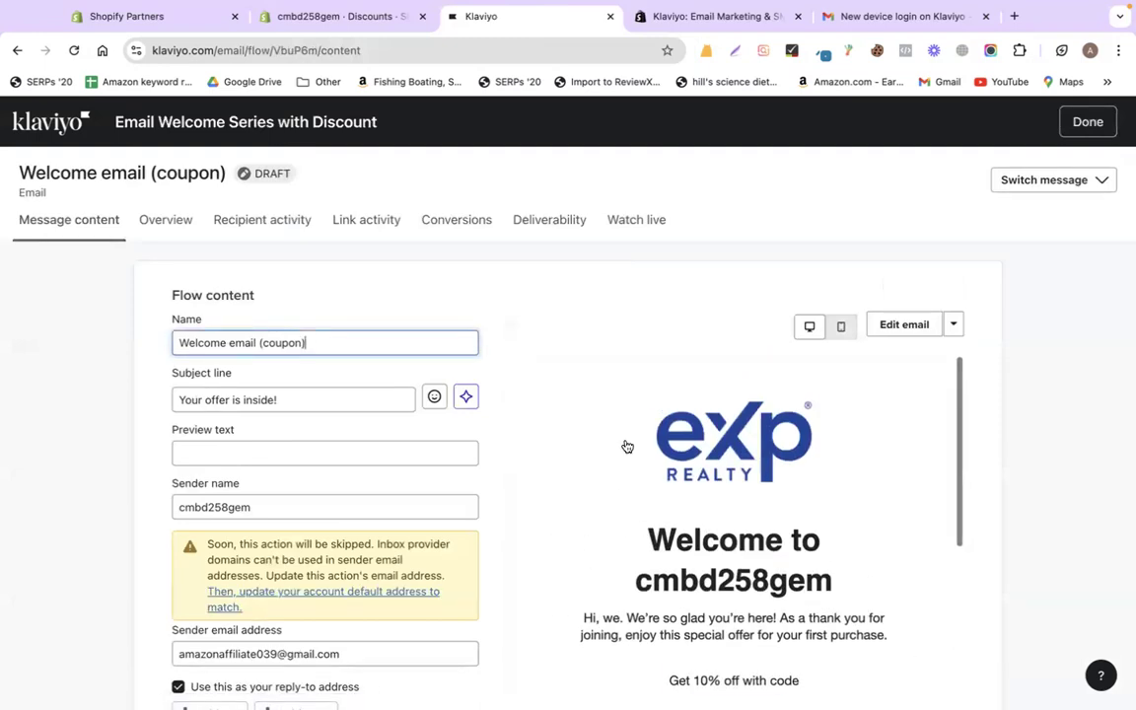
pyautogui.scroll(-2, 627, 447)
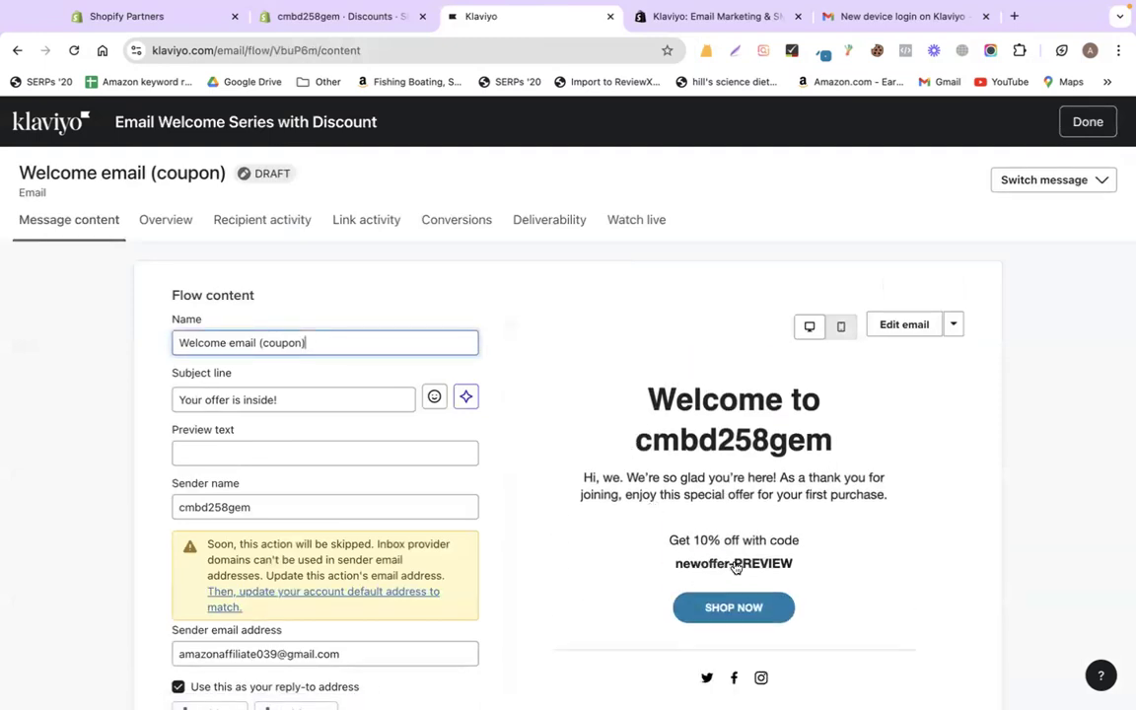
pyautogui.click(1087, 121)
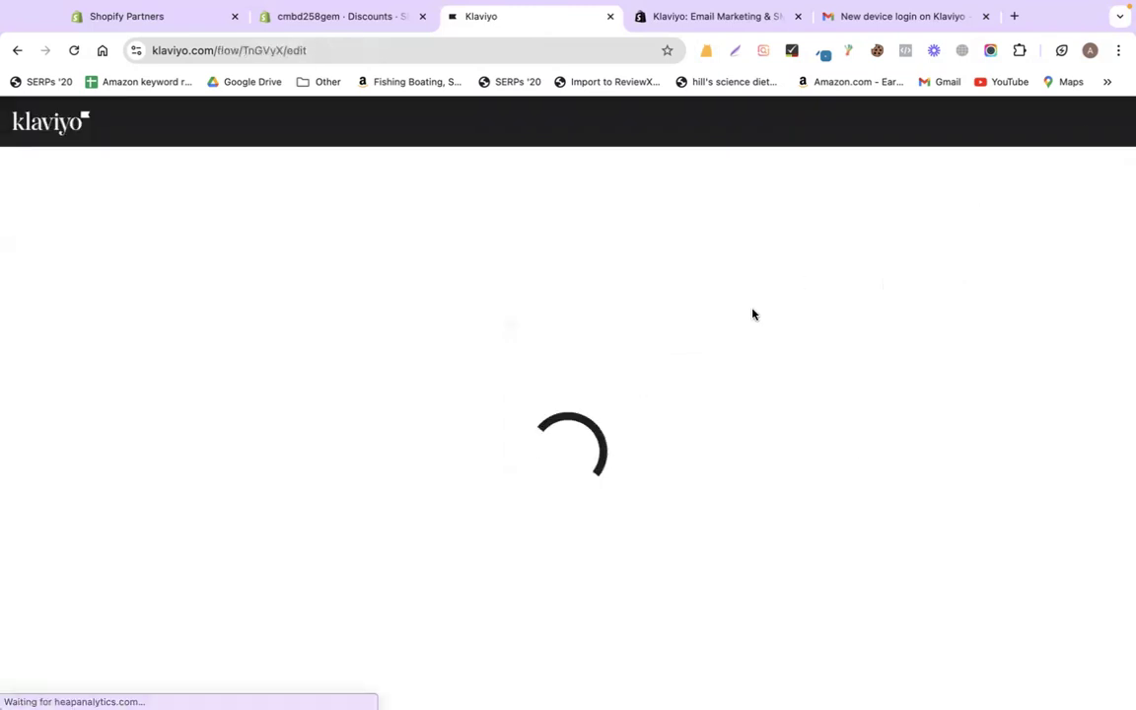
# - Show the Coupon reminder email's details and scroll down to its 10% newoffer template preview
pyautogui.scroll(-3, 702, 413)
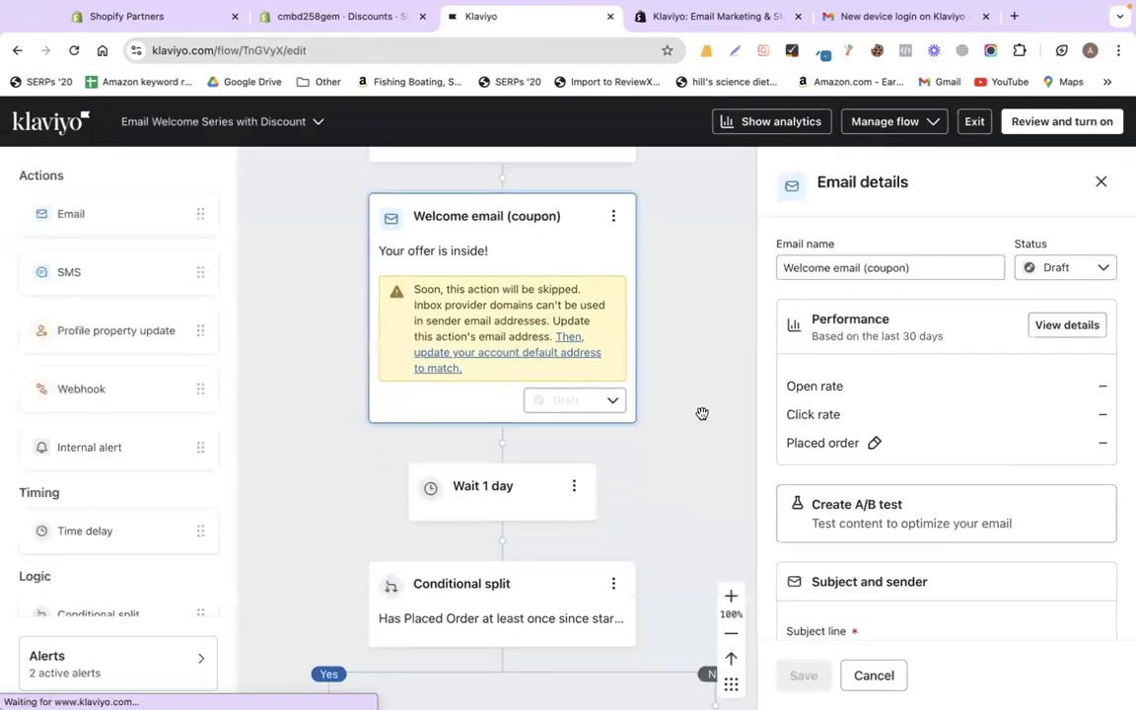
pyautogui.scroll(-3, 702, 414)
pyautogui.hscroll(2, 702, 413)
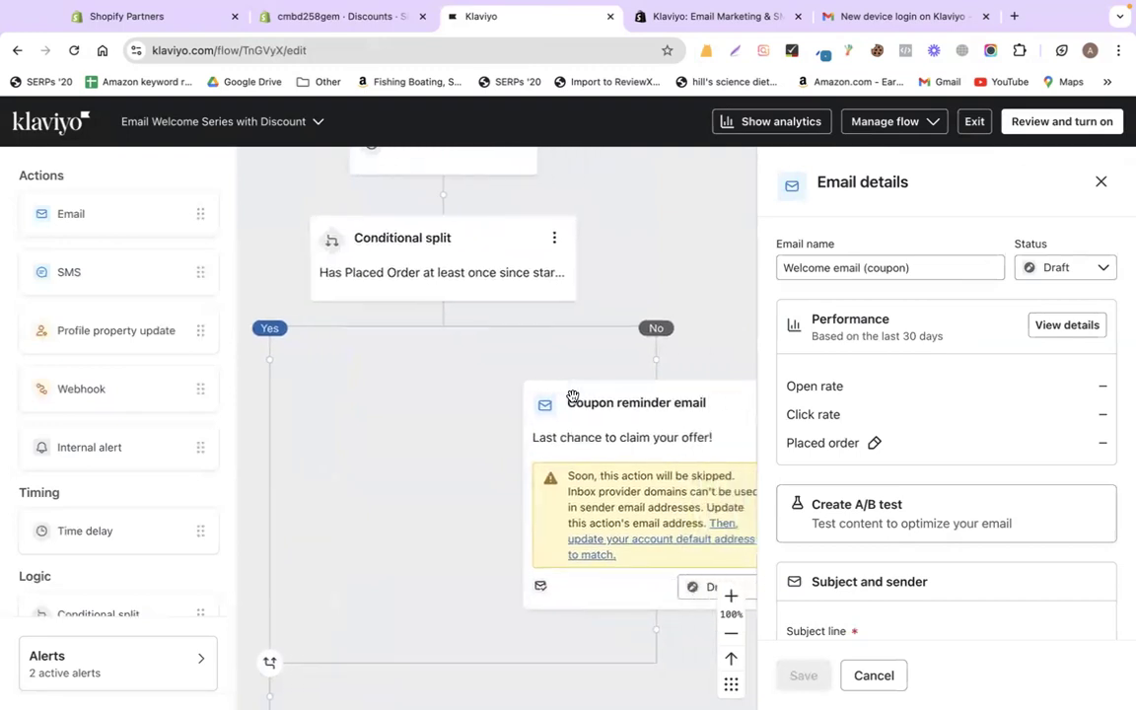
pyautogui.click(622, 470)
pyautogui.scroll(-3, 631, 428)
pyautogui.hscroll(2, 631, 429)
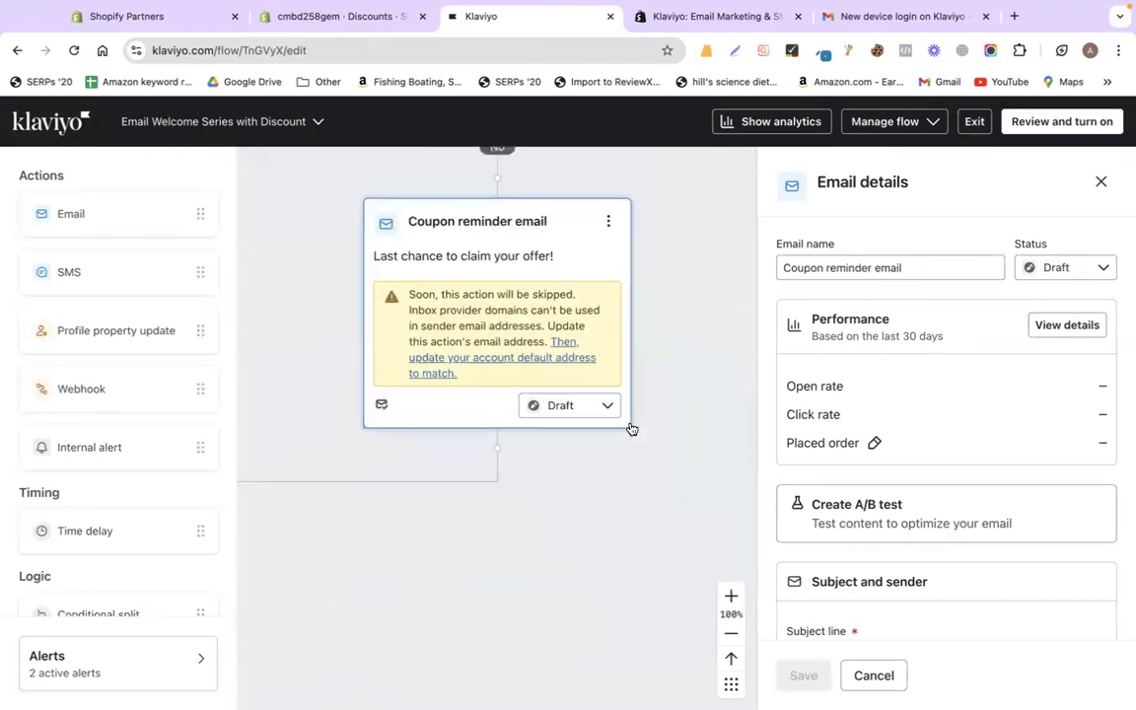
pyautogui.scroll(-6, 880, 457)
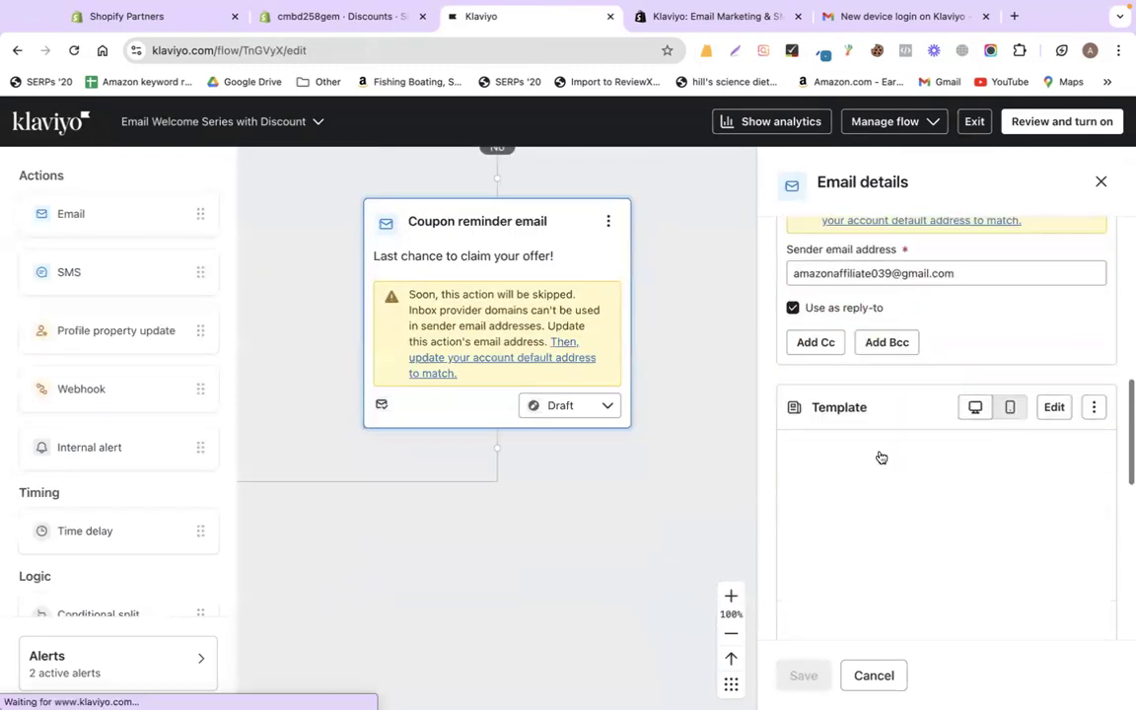
pyautogui.scroll(-3, 881, 457)
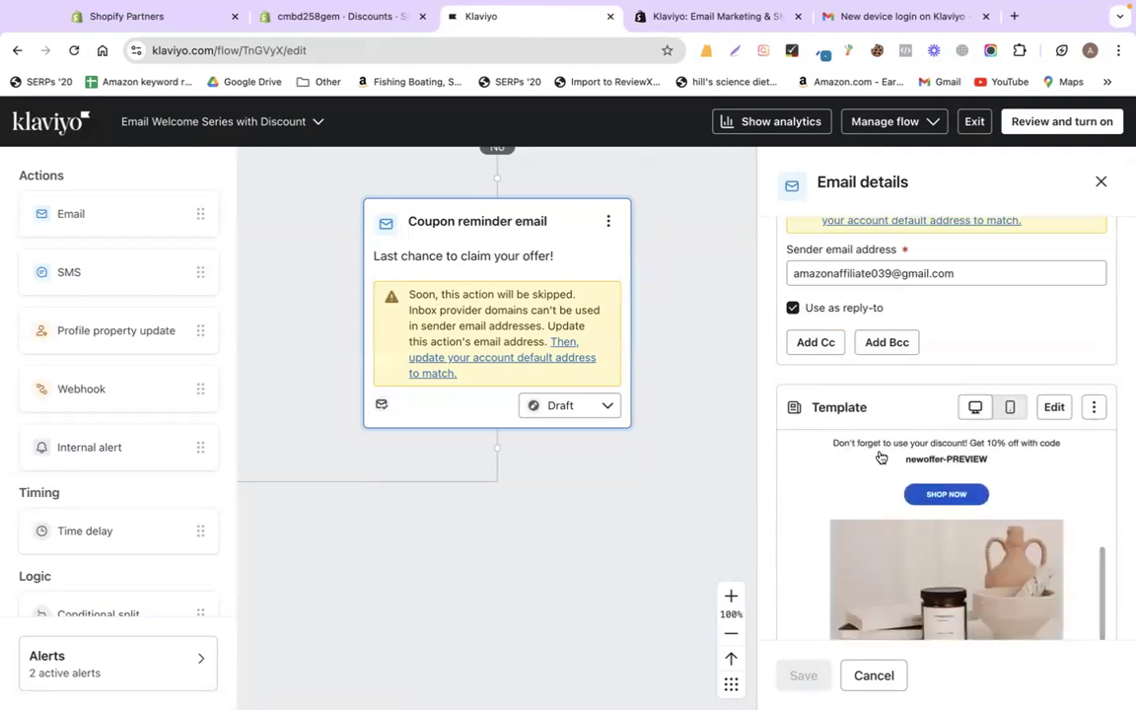
pyautogui.click(1051, 408)
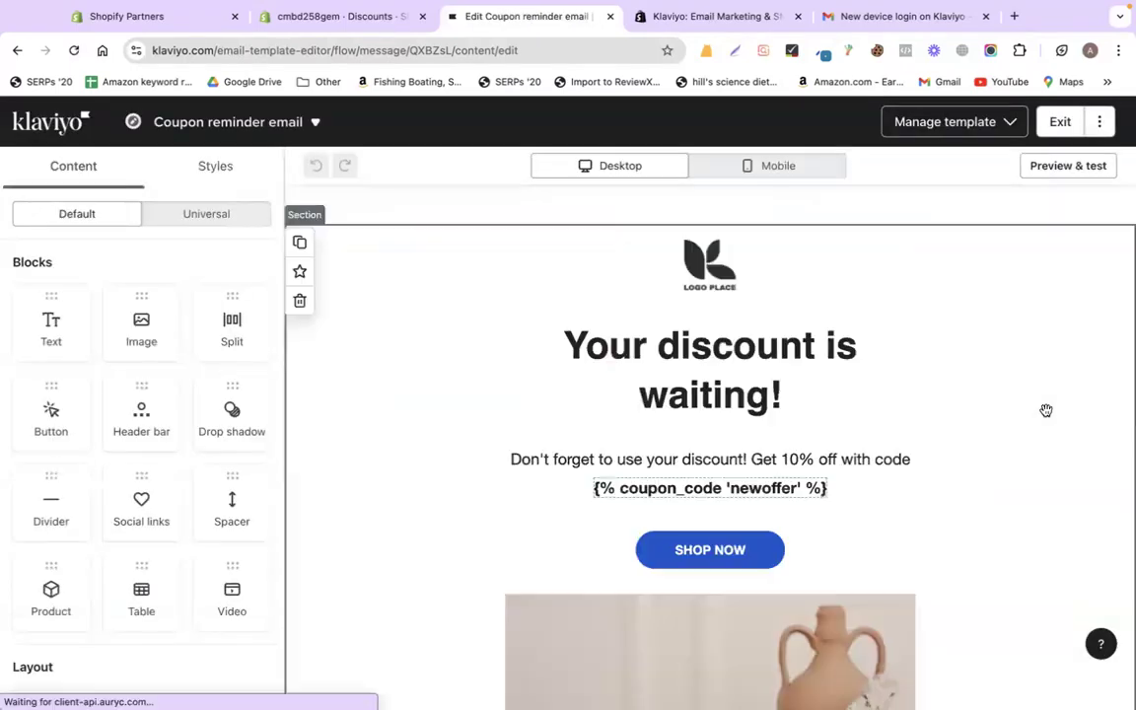
pyautogui.click(722, 277)
pyautogui.click(141, 378)
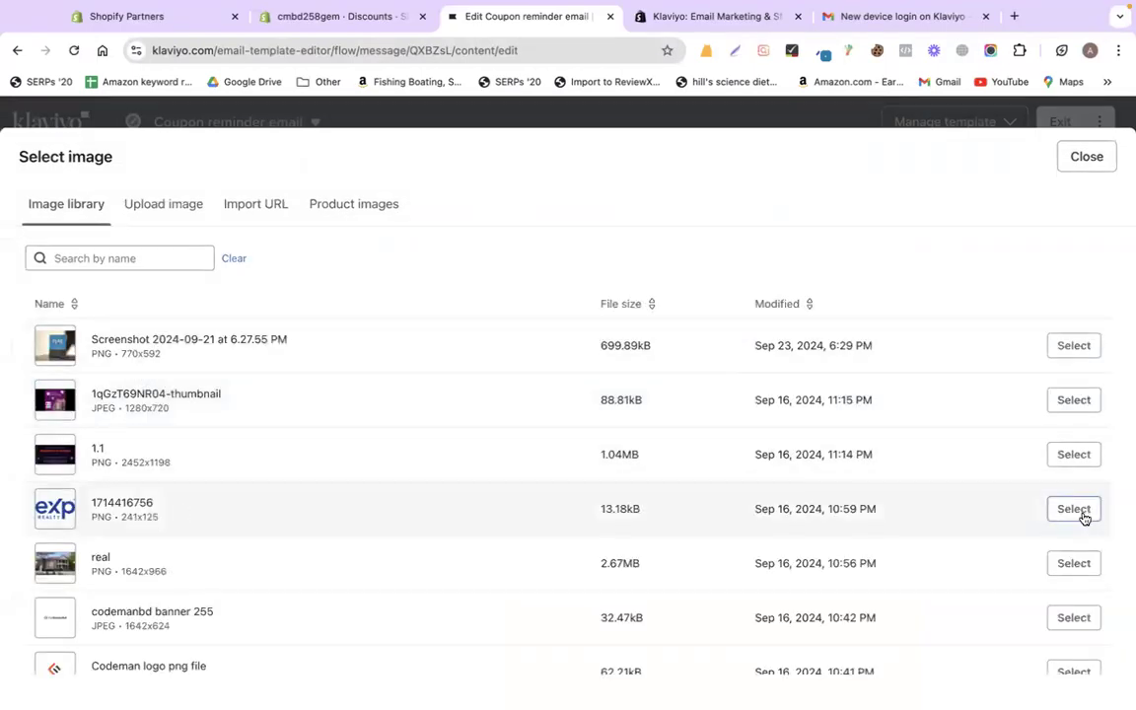
pyautogui.click(1074, 508)
# - Delete the product photo below the SHOP NOW button
pyautogui.scroll(-3, 884, 385)
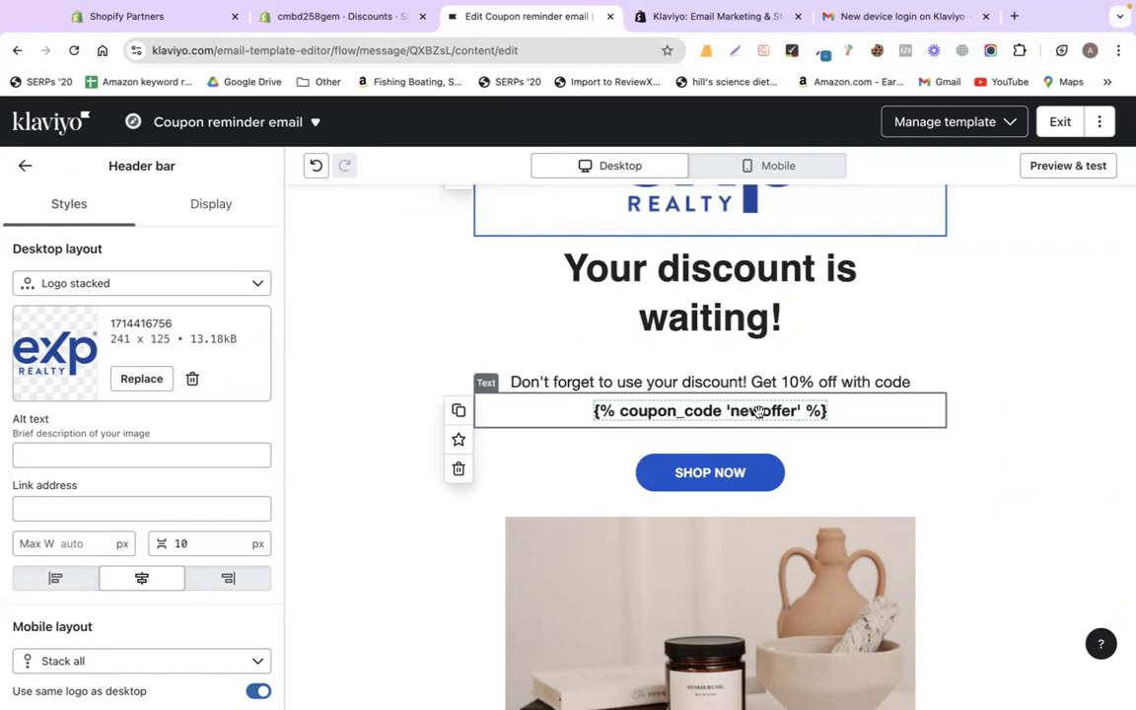
pyautogui.scroll(-2, 848, 462)
pyautogui.click(833, 475)
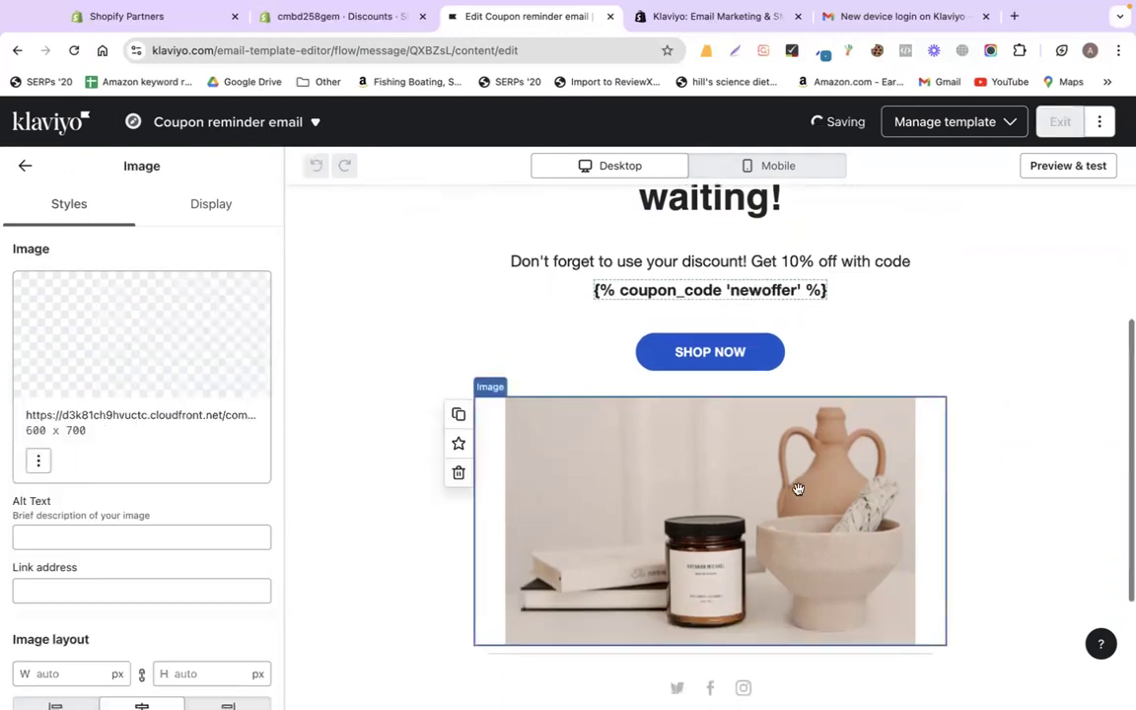
pyautogui.click(458, 473)
pyautogui.scroll(3, 994, 237)
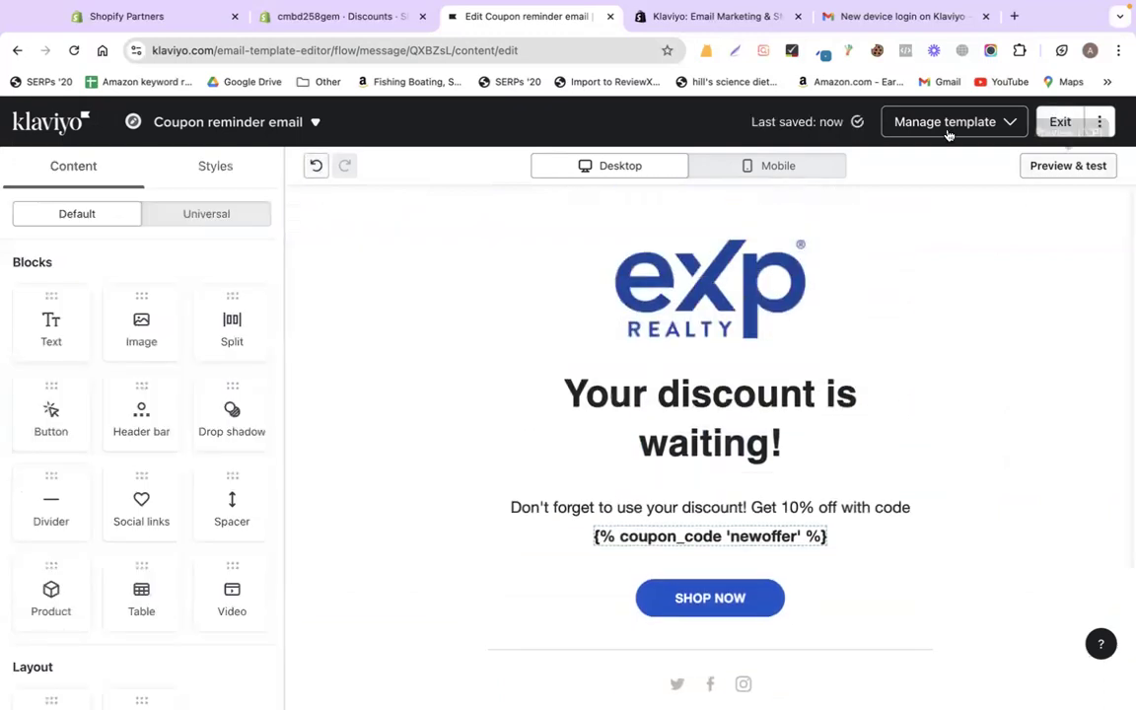
# - Turn on the Email Welcome Series with Discount flow with all actions set to Live
pyautogui.click(1047, 128)
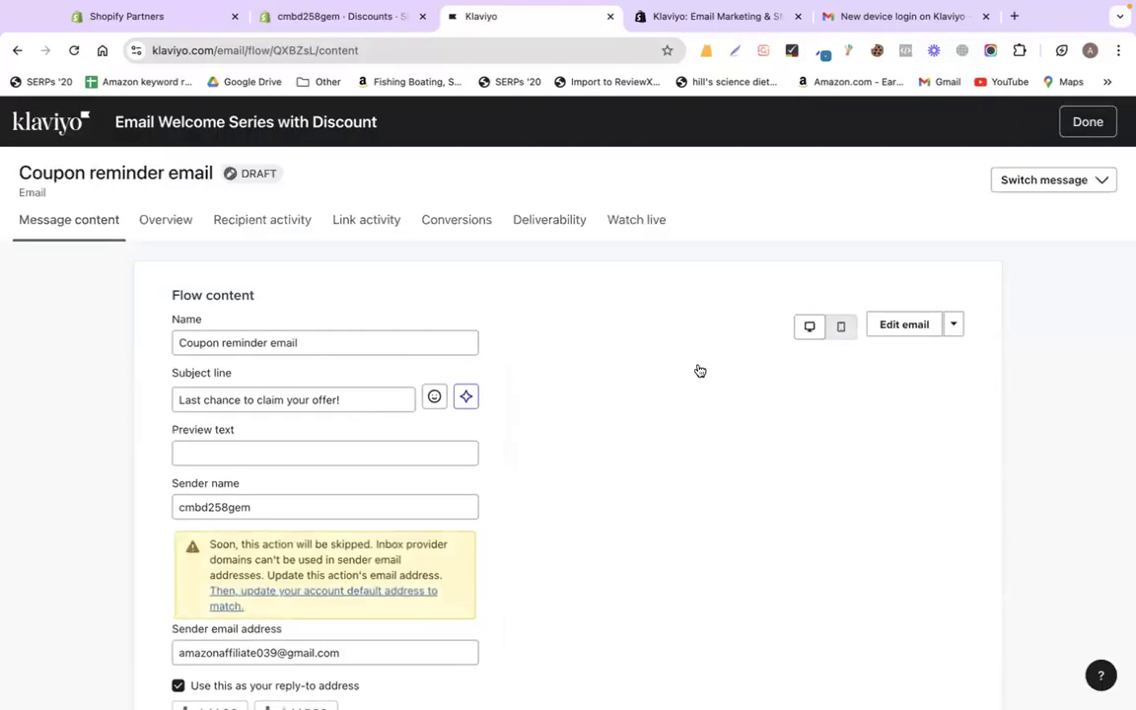
pyautogui.click(1065, 131)
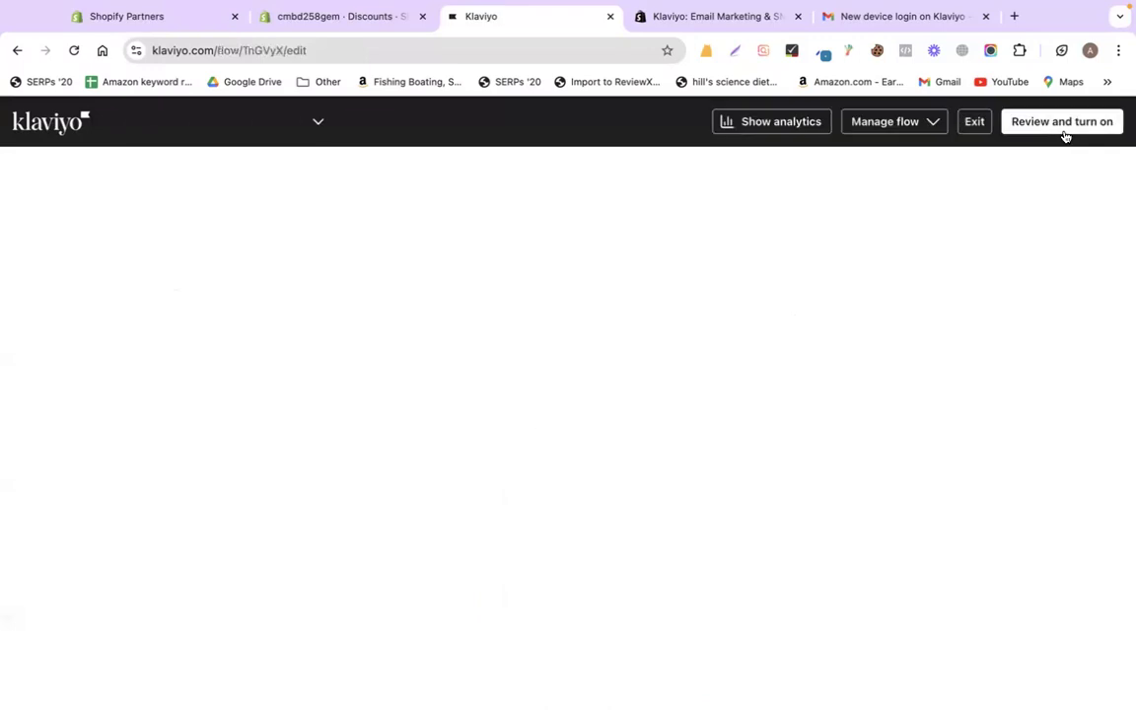
pyautogui.click(1061, 130)
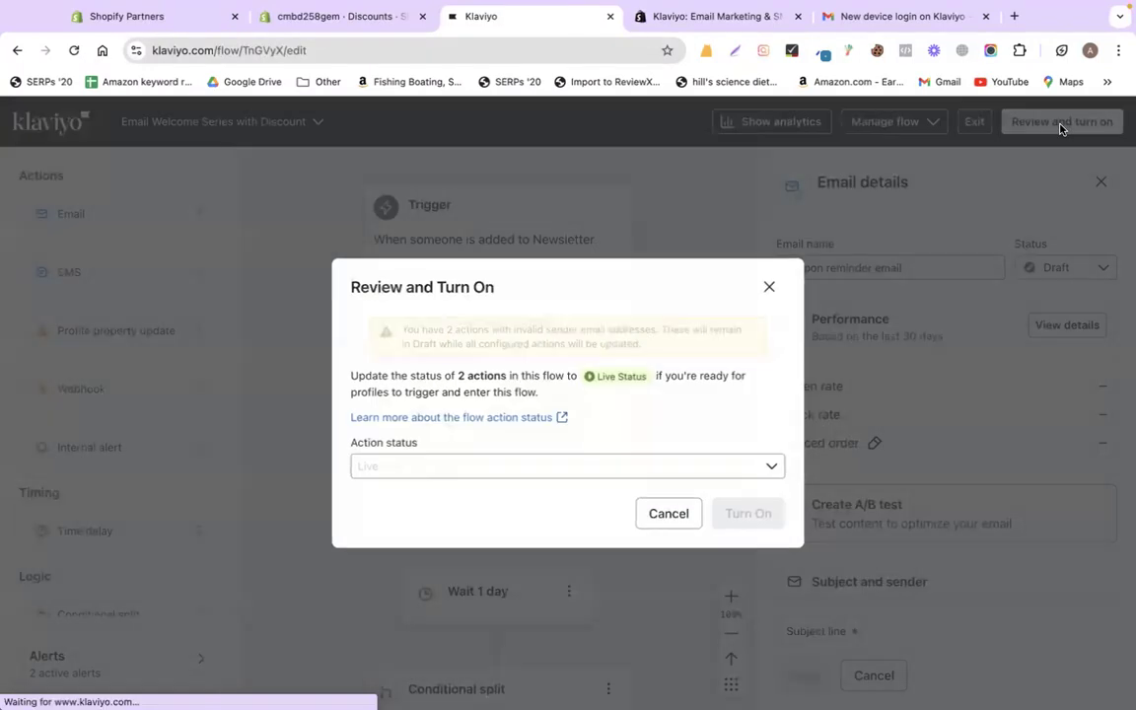
pyautogui.click(529, 469)
pyautogui.click(529, 468)
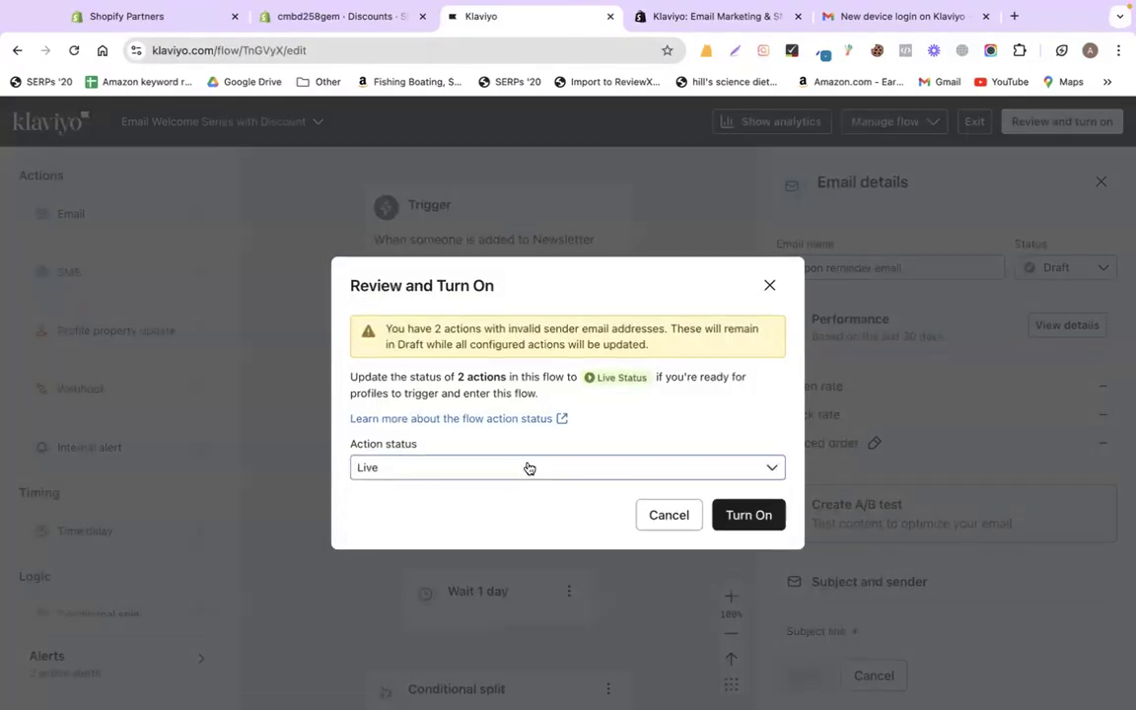
pyautogui.click(742, 523)
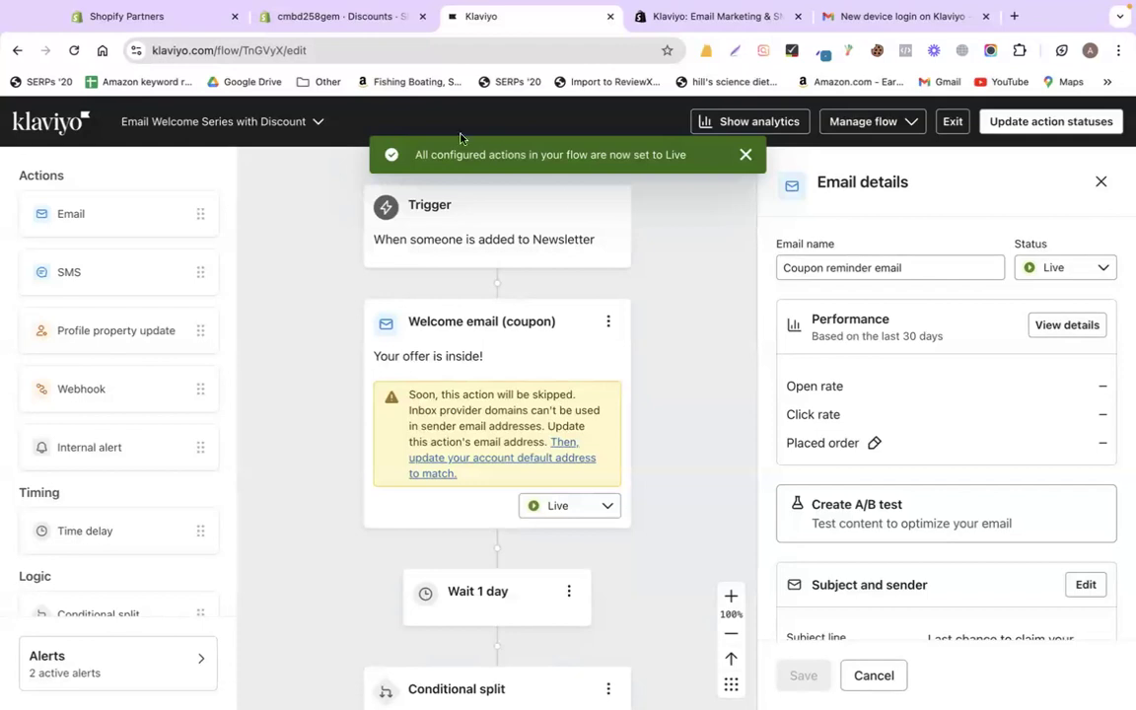
pyautogui.click(377, 28)
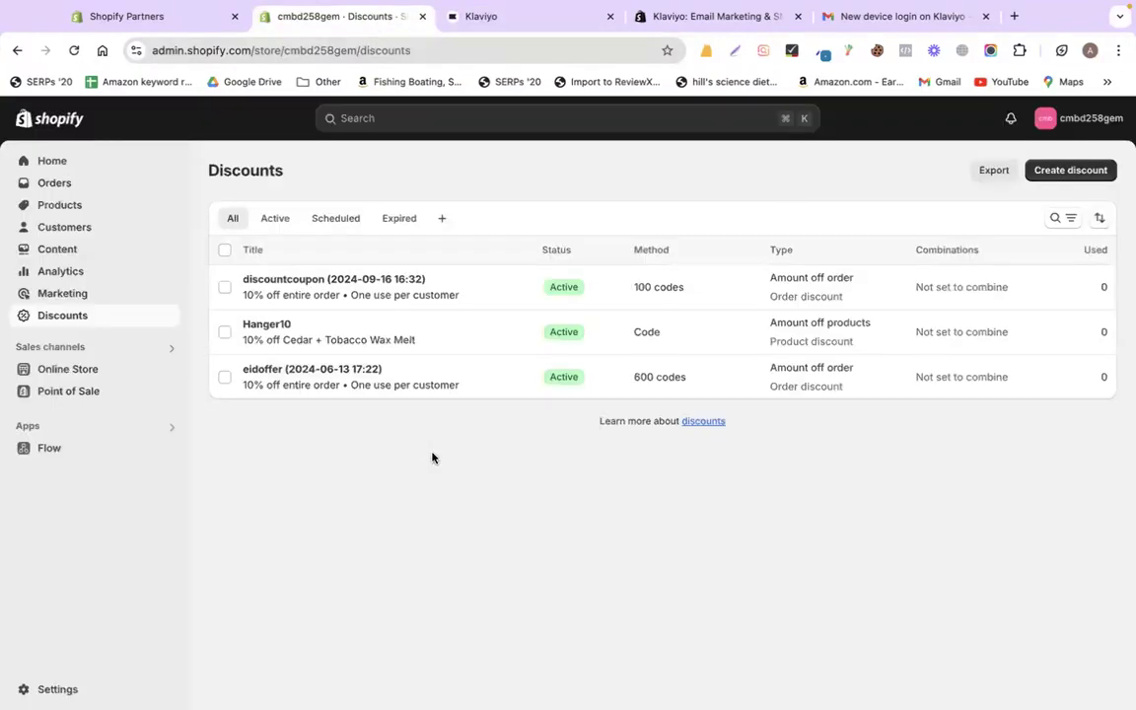
# - Reload the Shopify Discounts page and open the store's Orders page, which shows zero orders
pyautogui.click(525, 21)
pyautogui.click(358, 12)
pyautogui.click(537, 26)
pyautogui.click(169, 16)
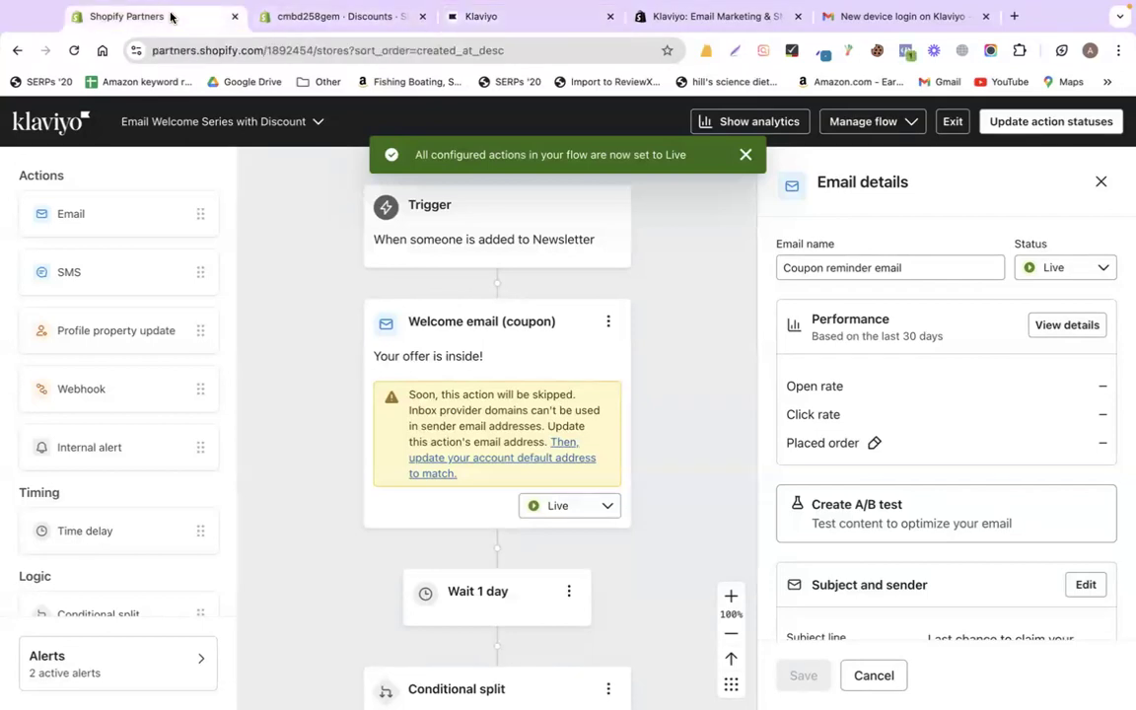
pyautogui.click(315, 14)
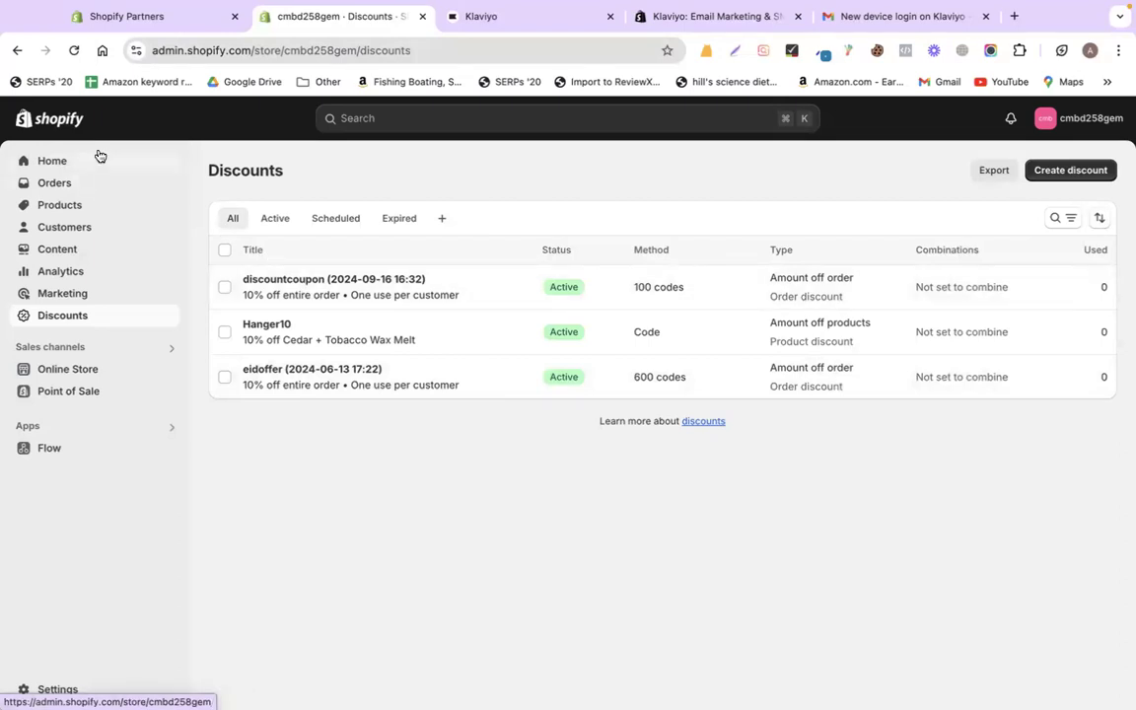
pyautogui.click(73, 50)
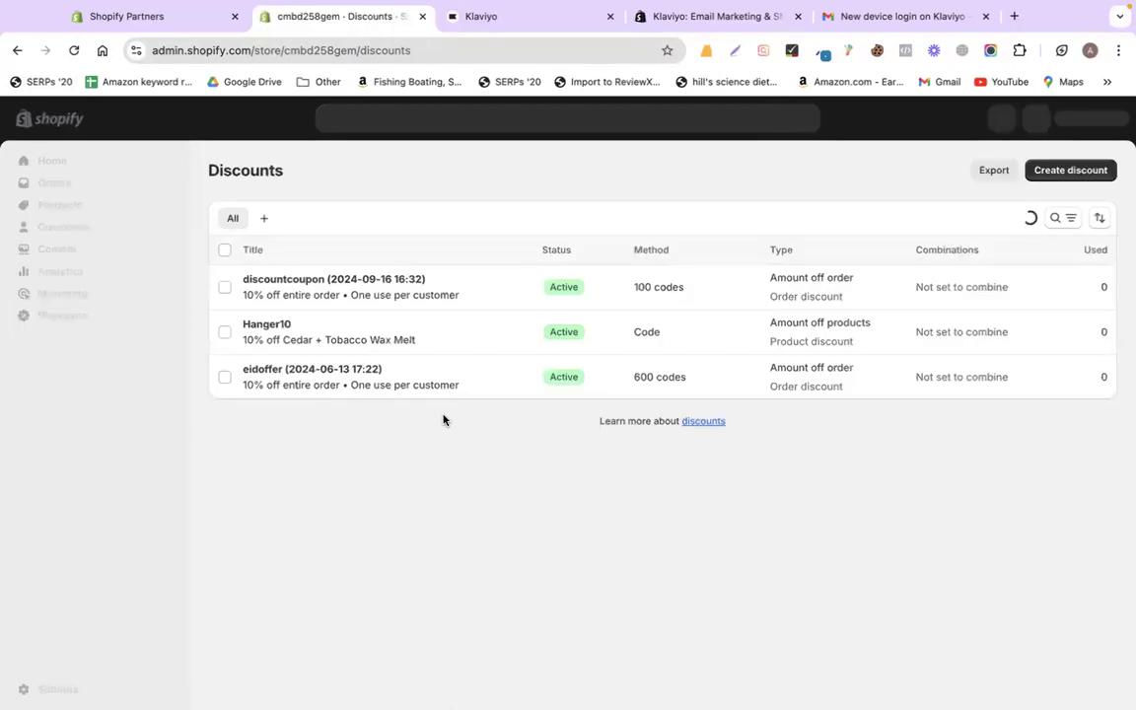
pyautogui.press('XF86AudioRaiseVolume')
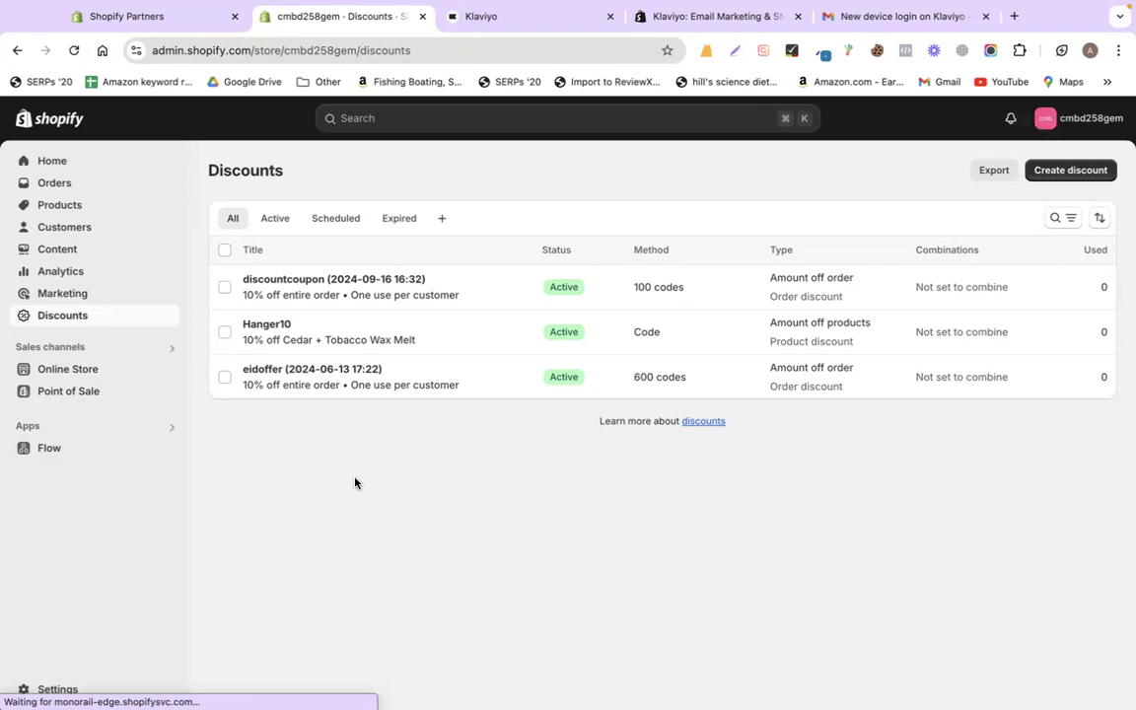
pyautogui.click(57, 183)
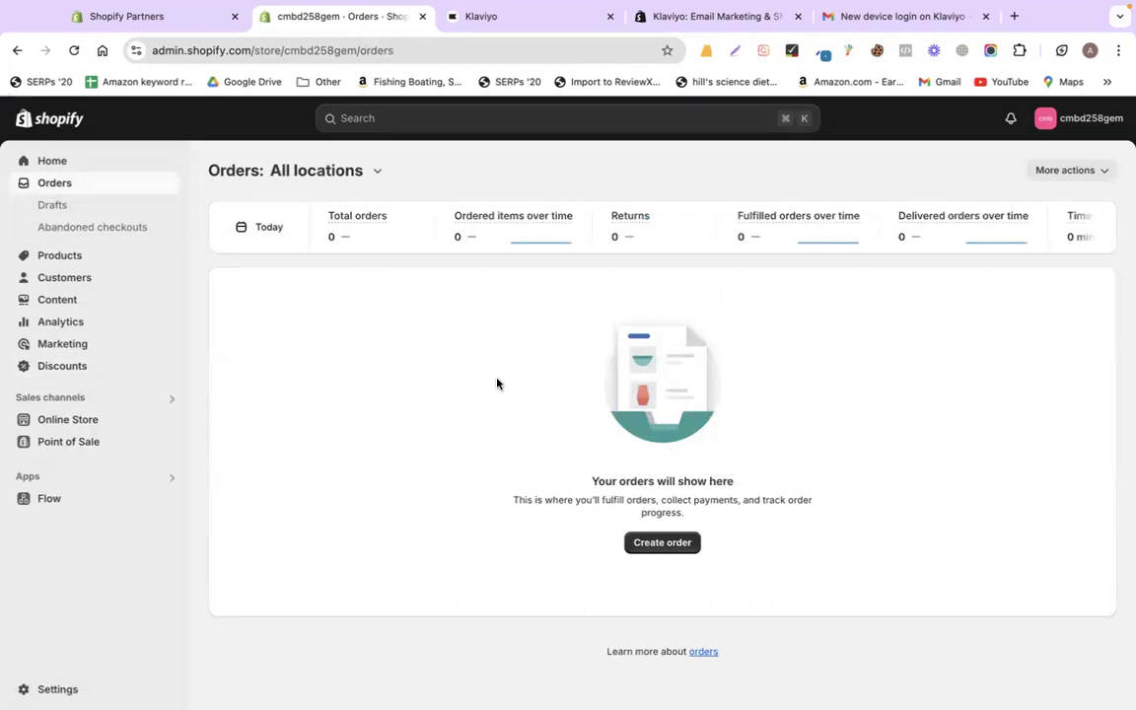
# - Return to Klaviyo and leave the flow editor for the Flows list
pyautogui.click(676, 20)
pyautogui.click(547, 18)
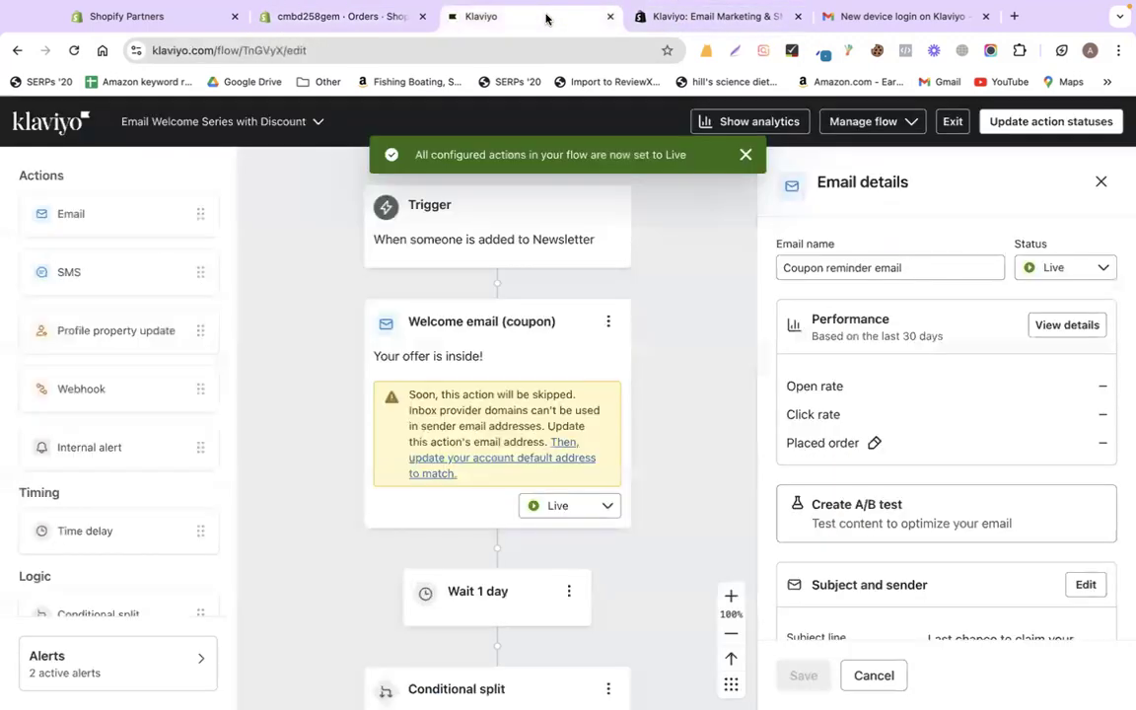
pyautogui.click(57, 128)
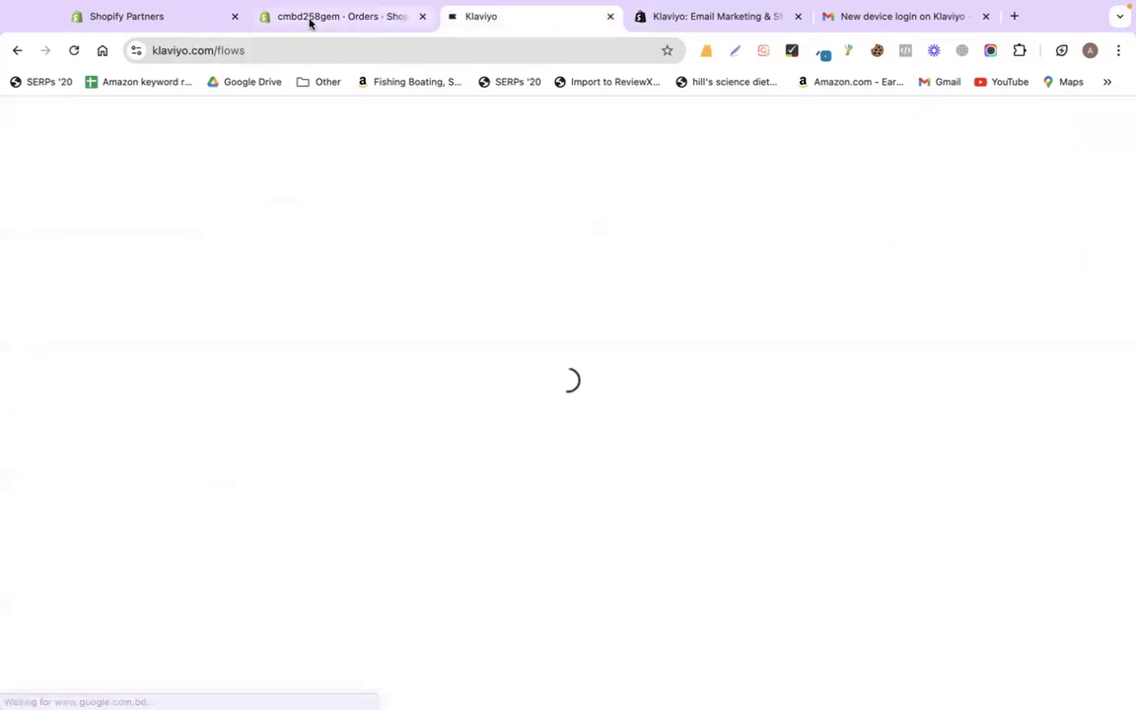
# - Browse Klaviyo's Flows list down to the recommended flow templates
pyautogui.click(308, 20)
pyautogui.click(494, 19)
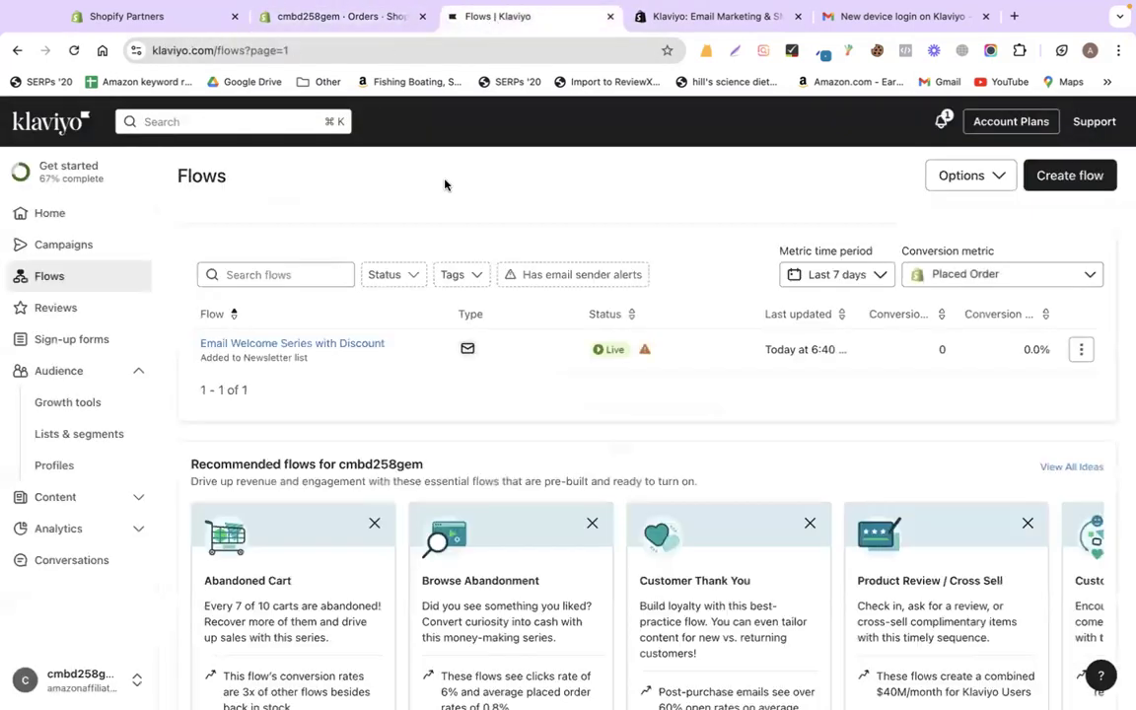
pyautogui.scroll(-2, 449, 212)
pyautogui.hscroll(3, 631, 414)
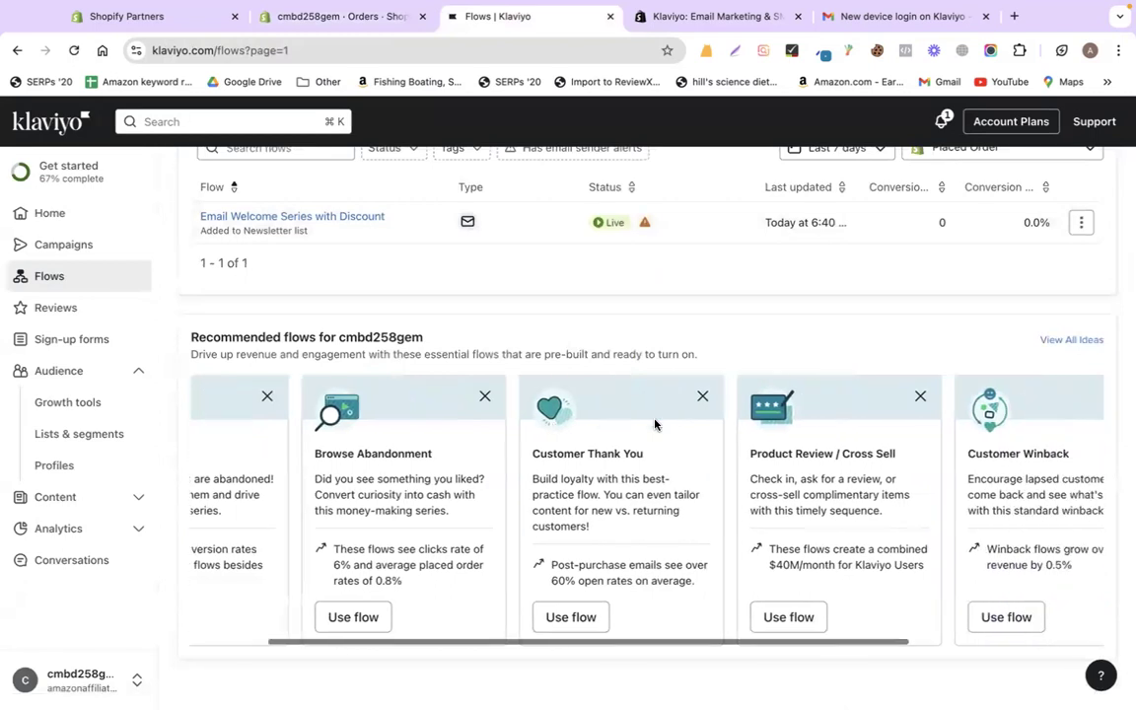
pyautogui.hscroll(-5, 621, 453)
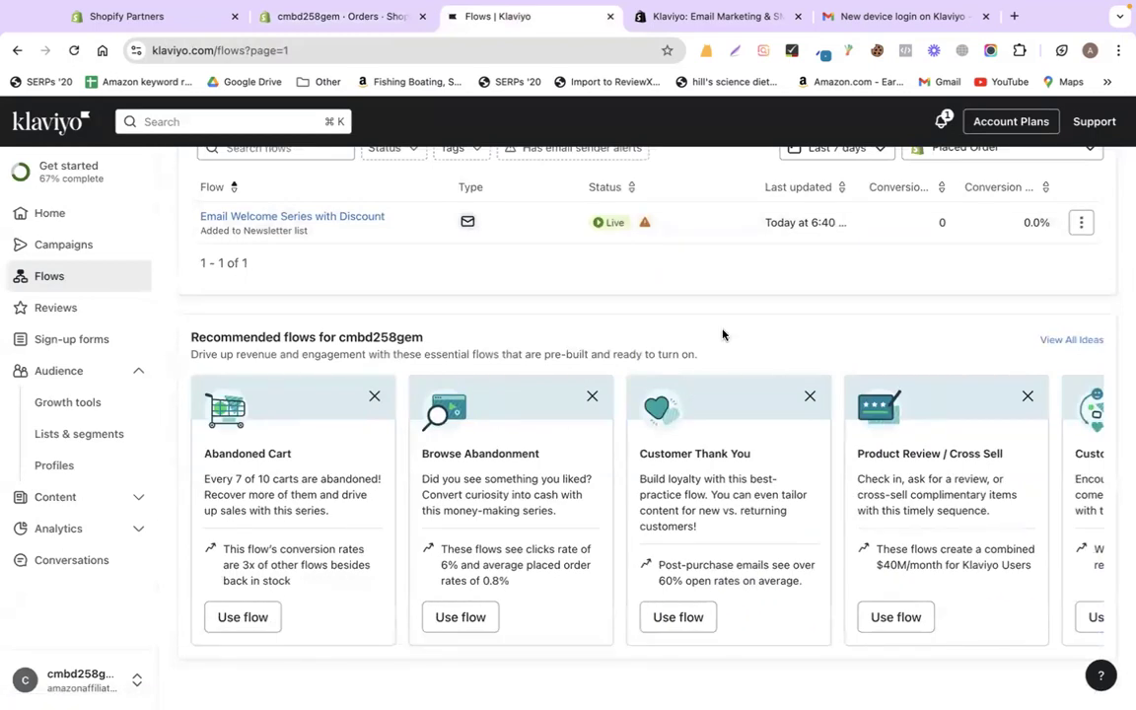
pyautogui.scroll(1, 723, 334)
pyautogui.scroll(-1, 723, 334)
pyautogui.scroll(3, 560, 333)
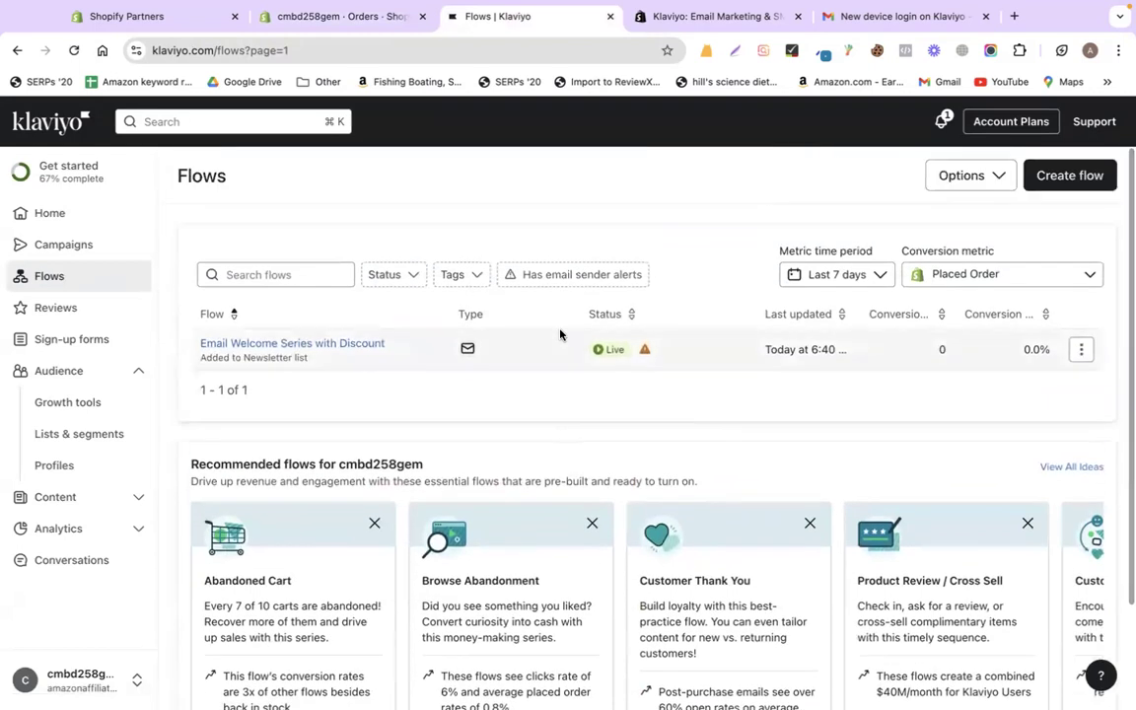
pyautogui.scroll(-3, 325, 414)
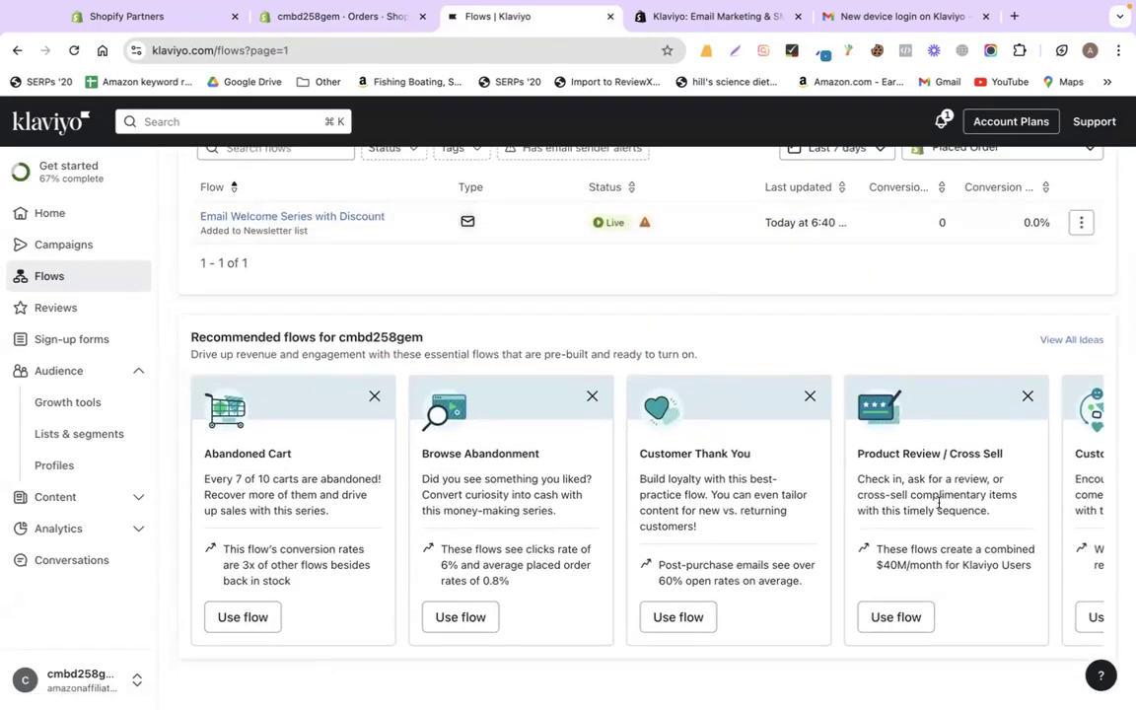
pyautogui.scroll(3, 618, 418)
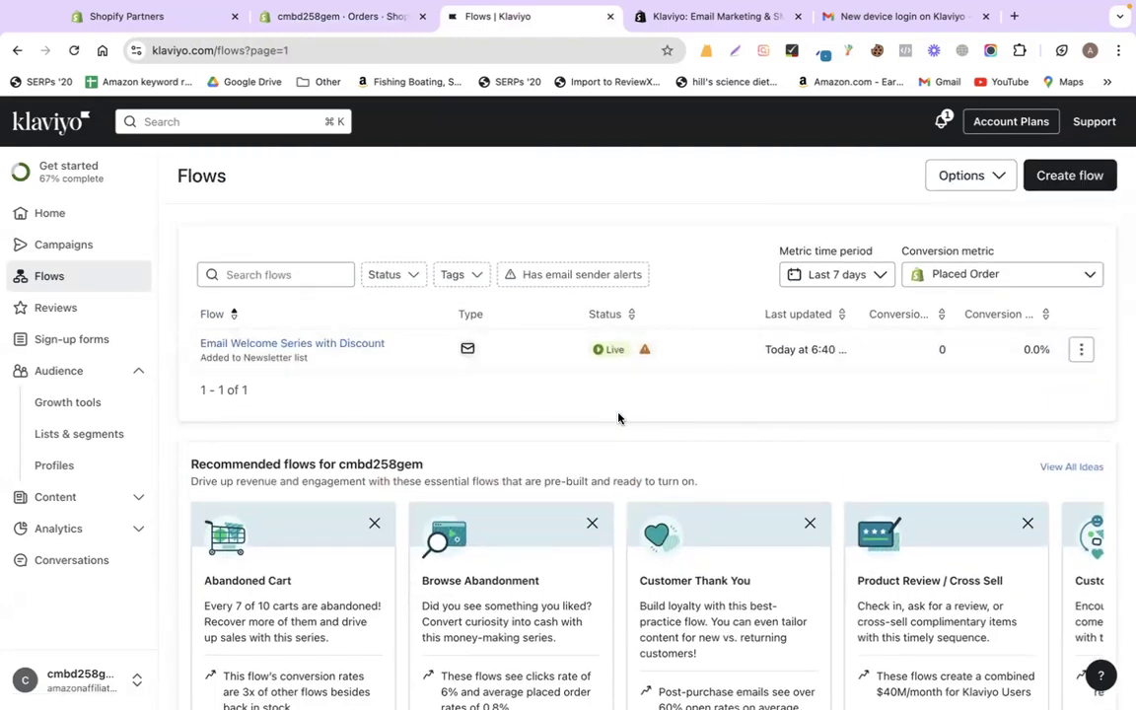
pyautogui.scroll(-3, 618, 418)
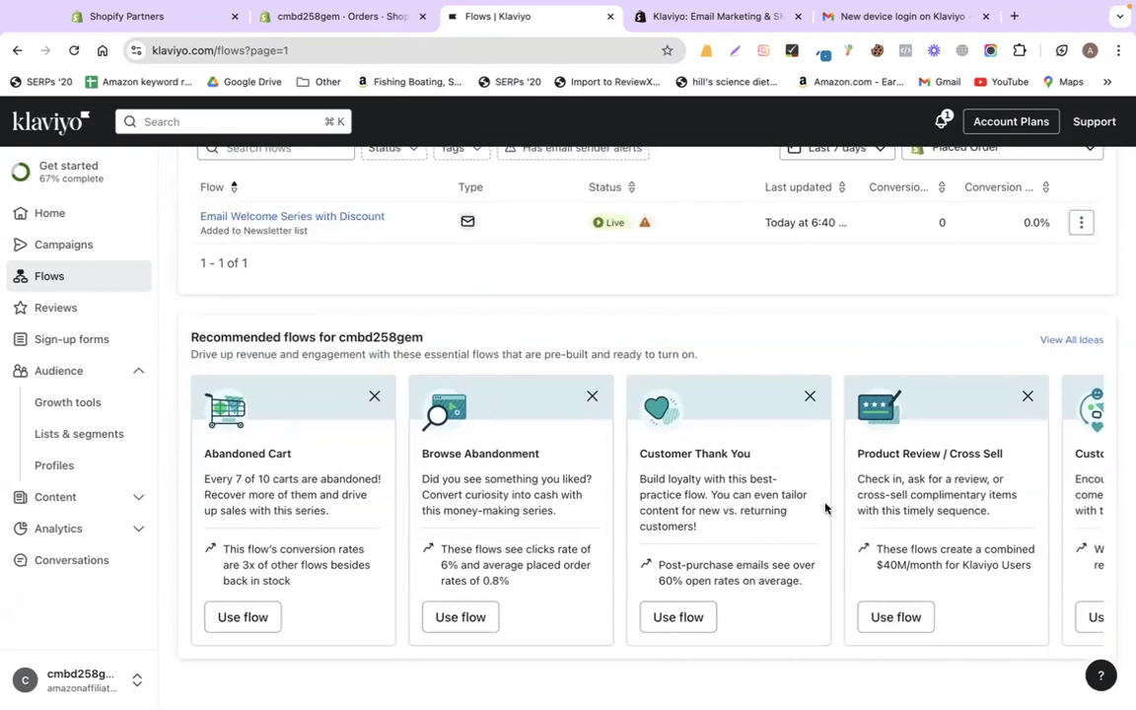
# - Start a new flow from the Customer Thank You recommended template
pyautogui.moveTo(639, 449); pyautogui.dragTo(773, 452)
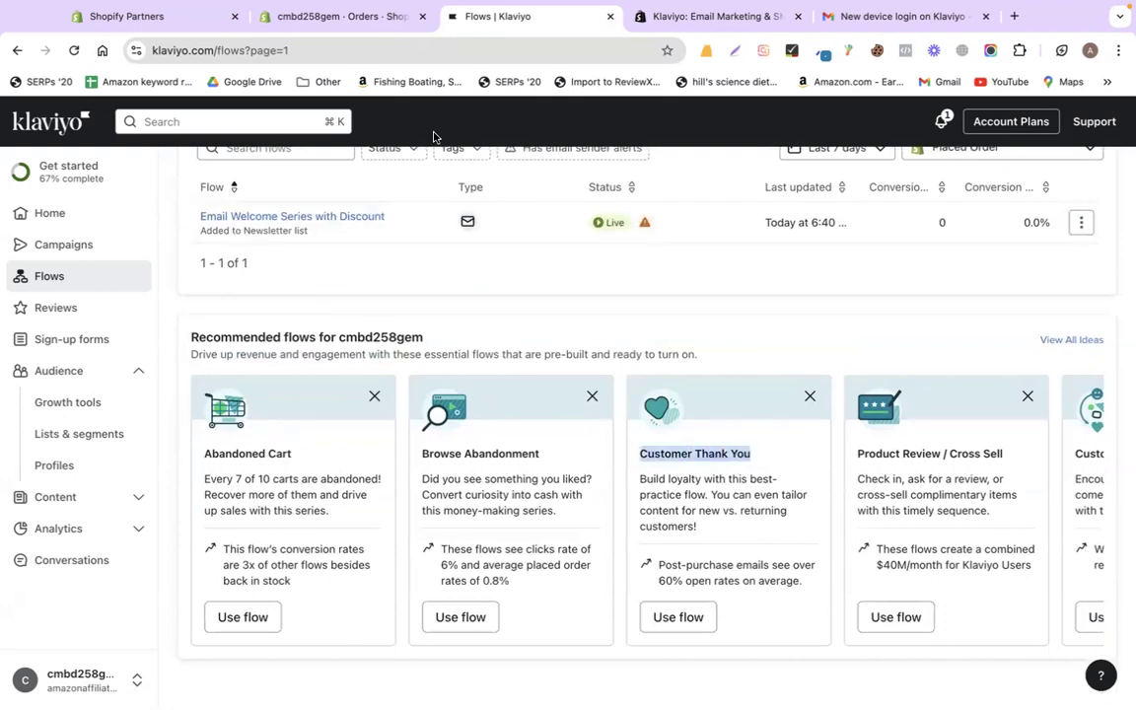
pyautogui.click(310, 22)
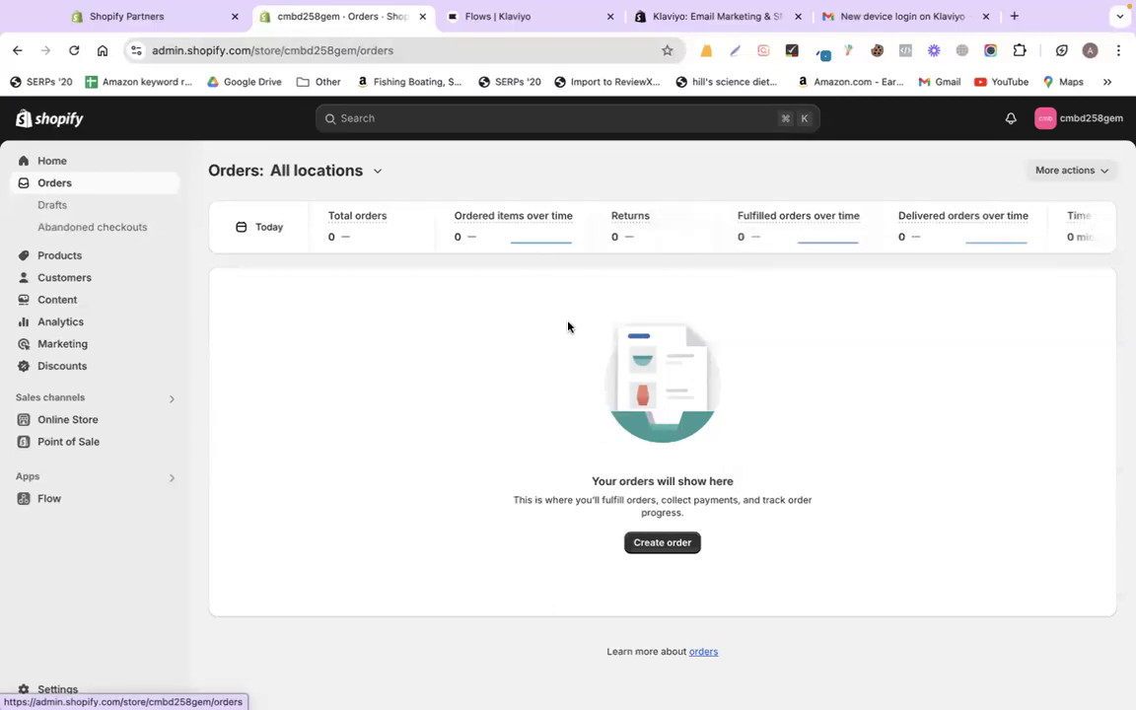
pyautogui.click(680, 17)
pyautogui.click(549, 17)
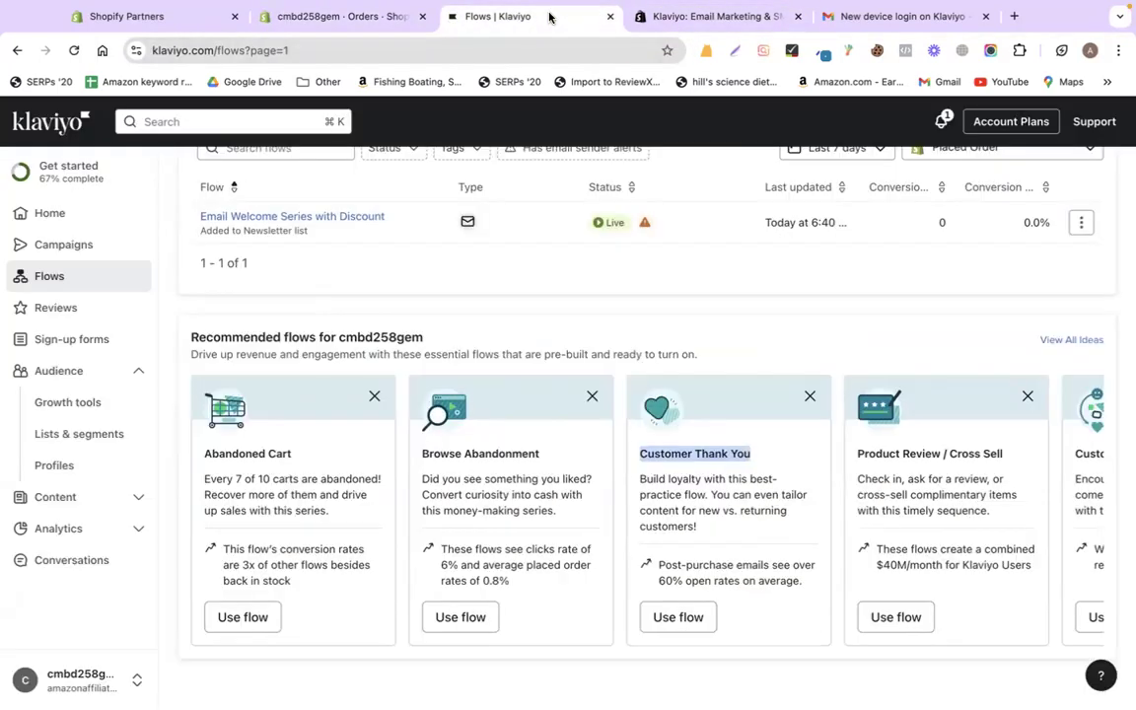
pyautogui.tripleClick(679, 449)
pyautogui.click(689, 629)
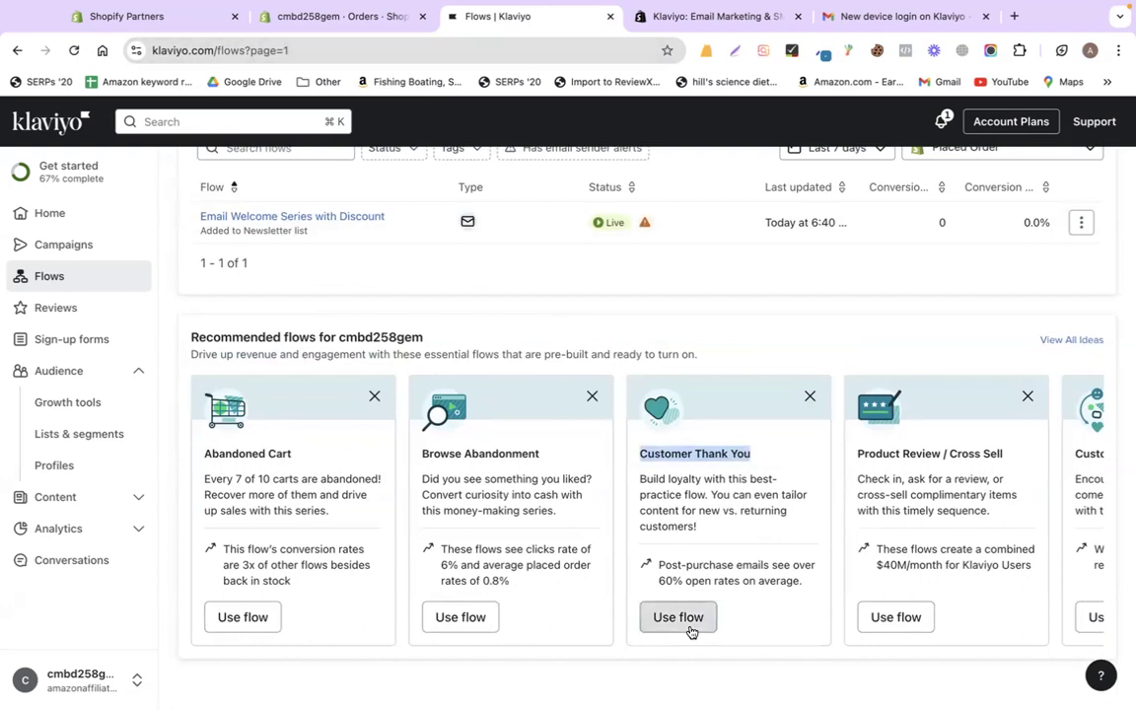
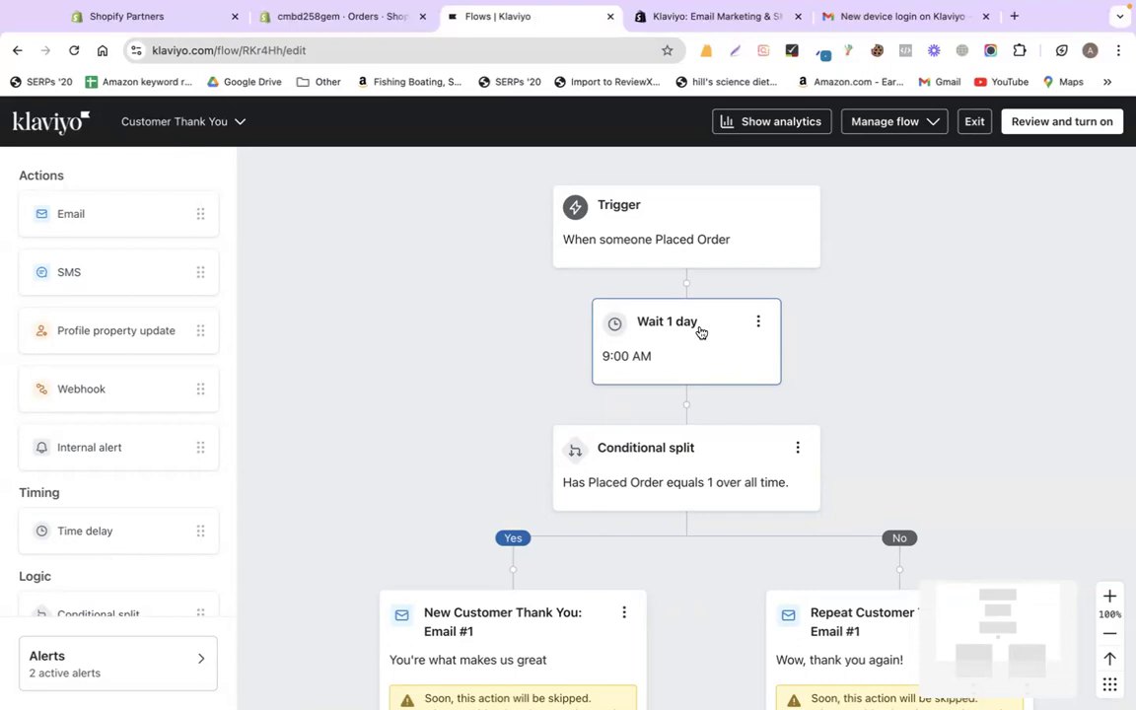
# - Inspect the Repeat Customer email's and the conditional split's options in the flow
pyautogui.scroll(-4, 701, 332)
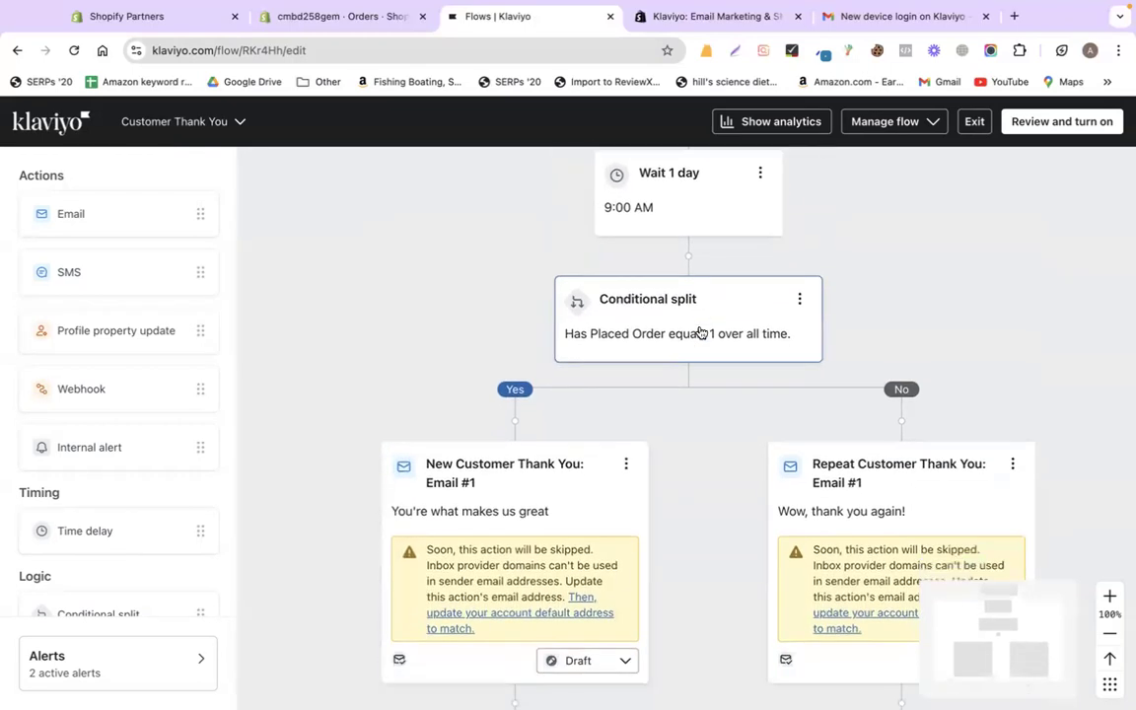
pyautogui.scroll(-1, 643, 373)
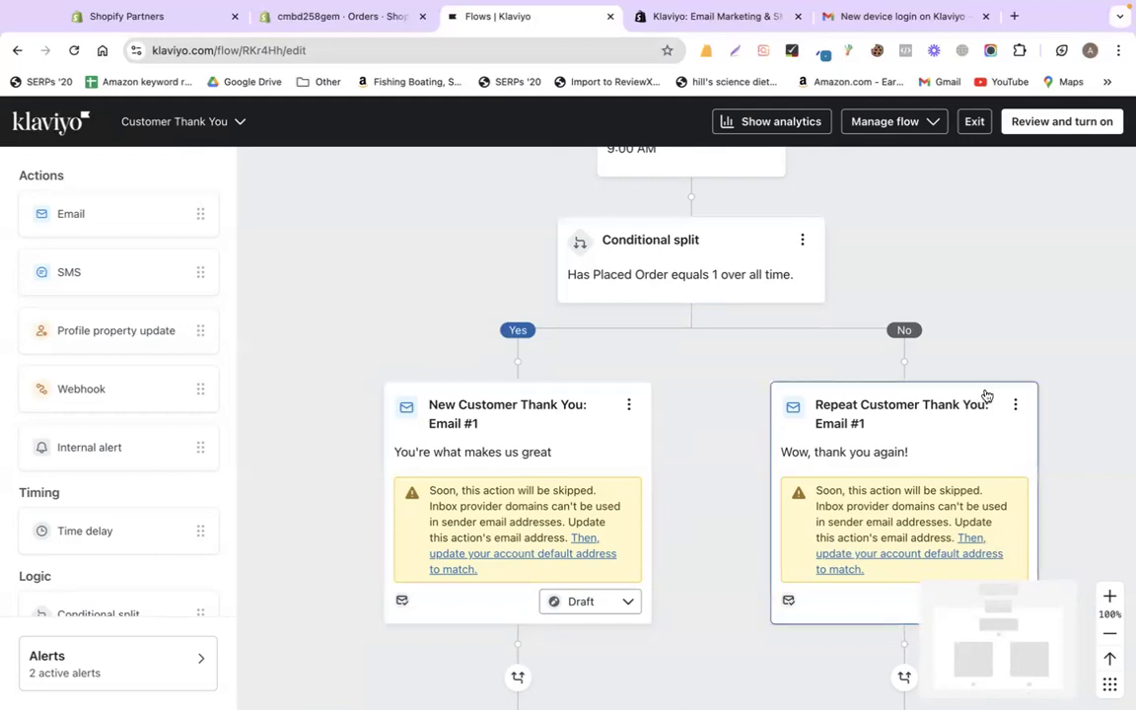
pyautogui.scroll(1, 1066, 292)
pyautogui.scroll(1, 1066, 292)
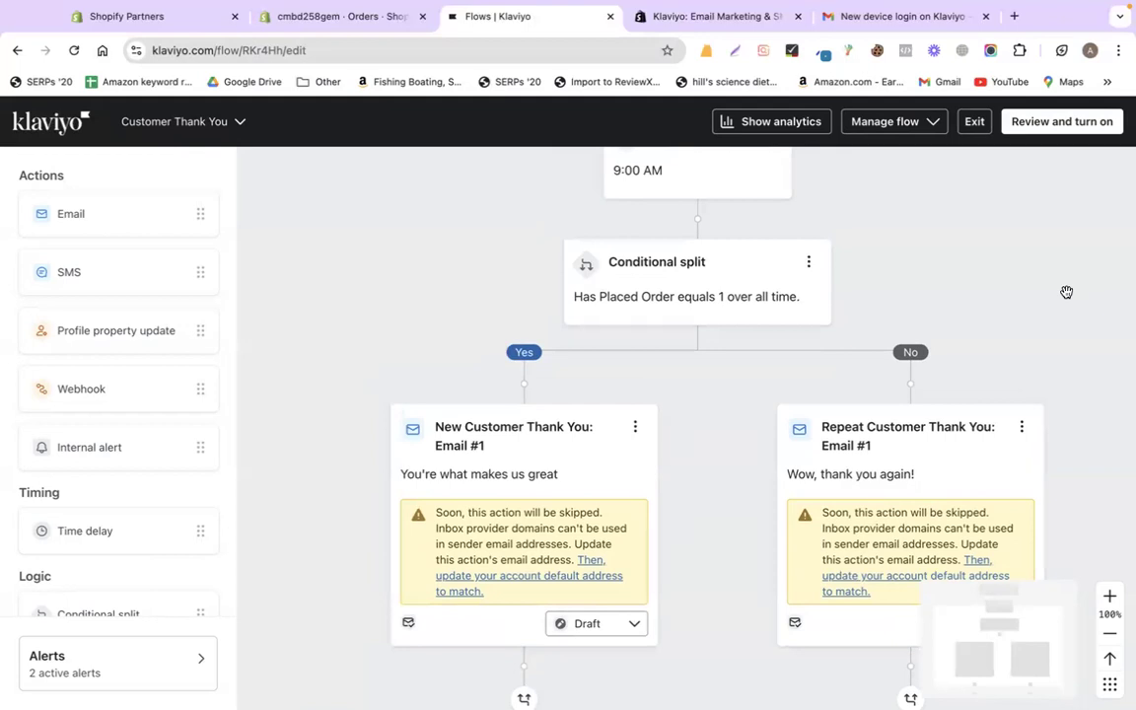
pyautogui.click(1025, 427)
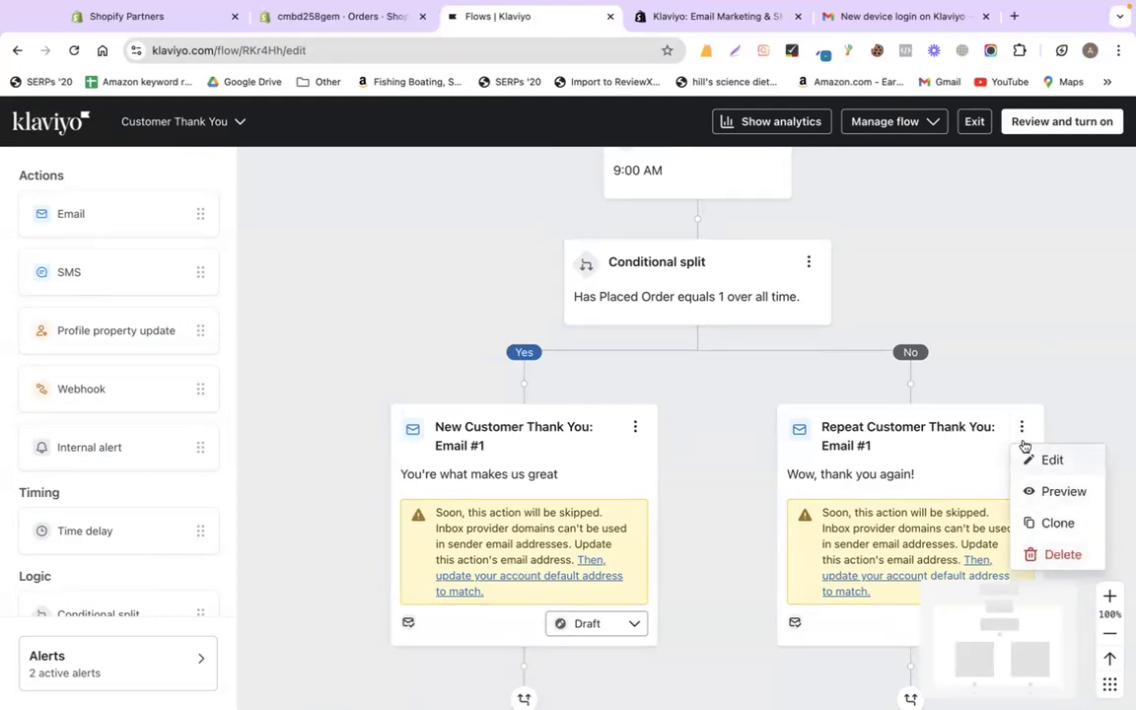
pyautogui.click(1023, 331)
pyautogui.scroll(3, 834, 294)
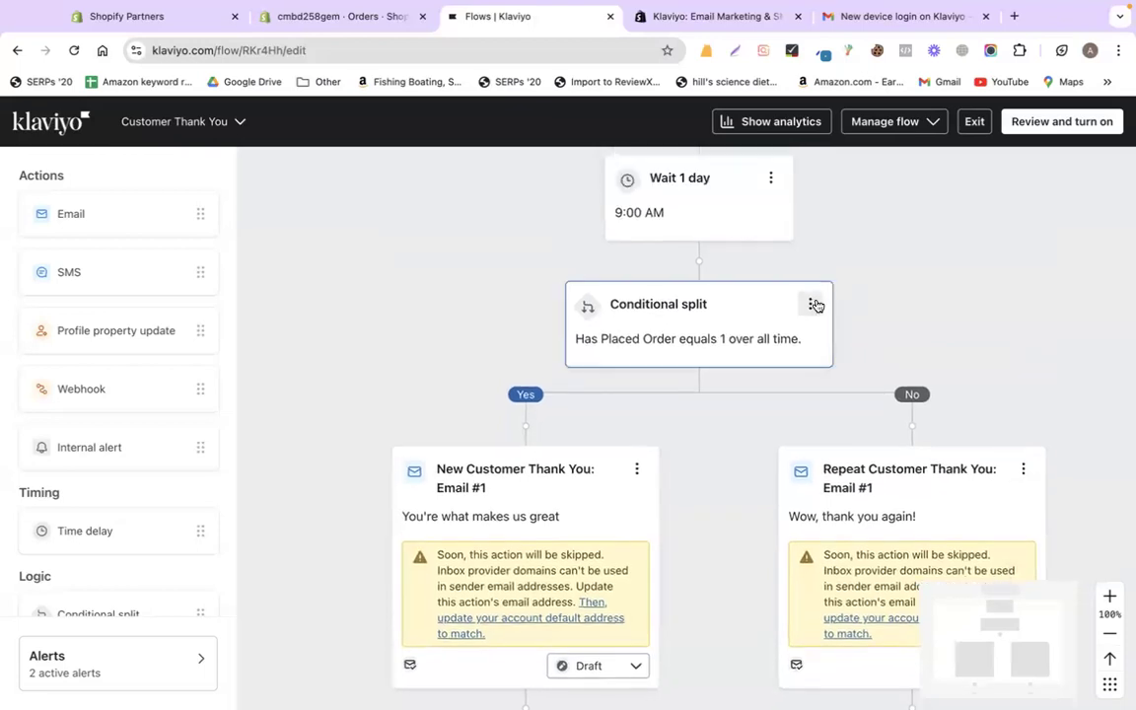
pyautogui.click(809, 304)
pyautogui.click(816, 252)
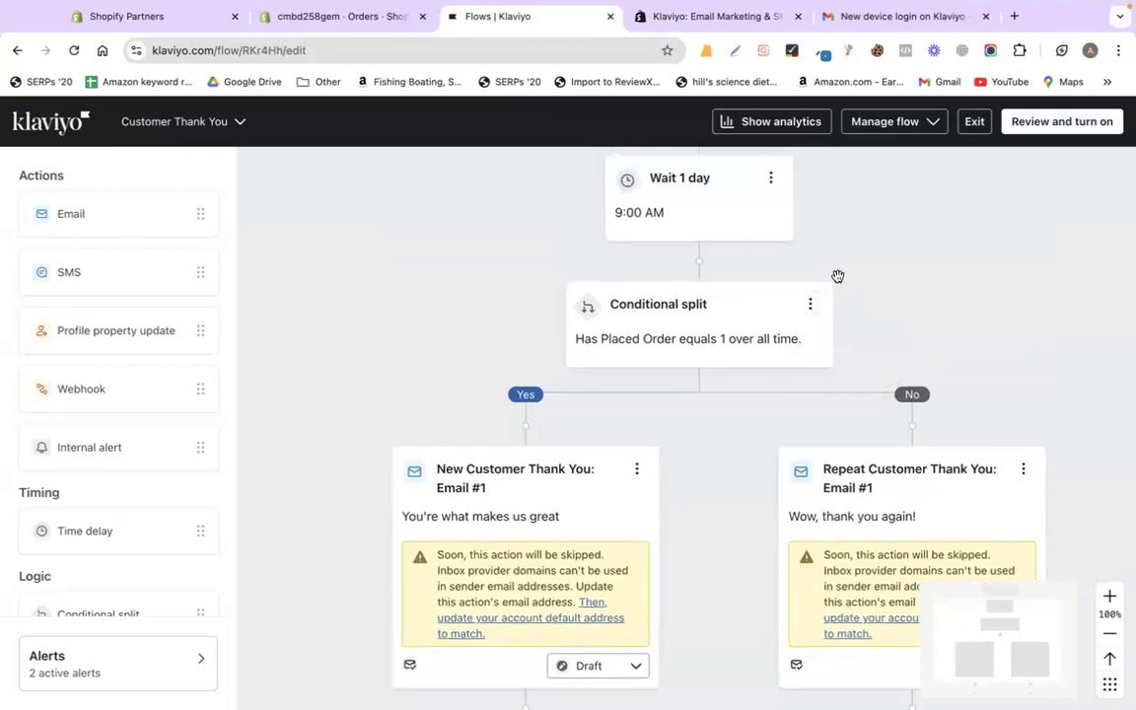
# - Move the New Customer email above the conditional split, then back onto the Yes branch
pyautogui.moveTo(552, 509); pyautogui.dragTo(695, 242)
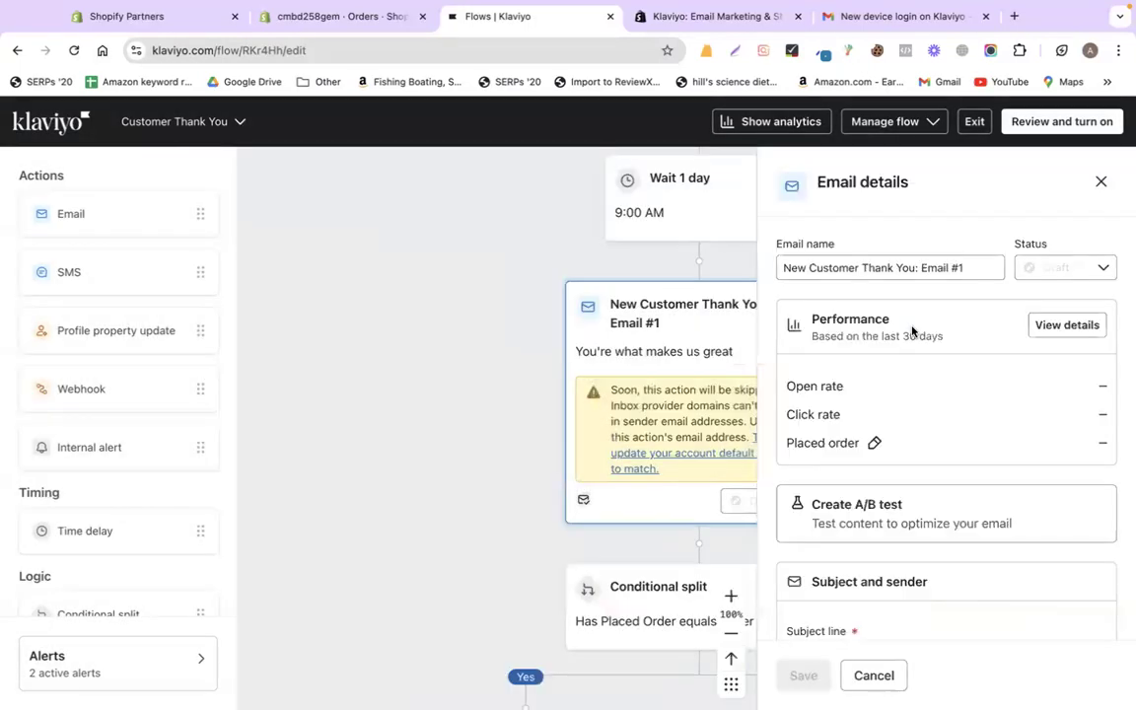
pyautogui.click(1100, 182)
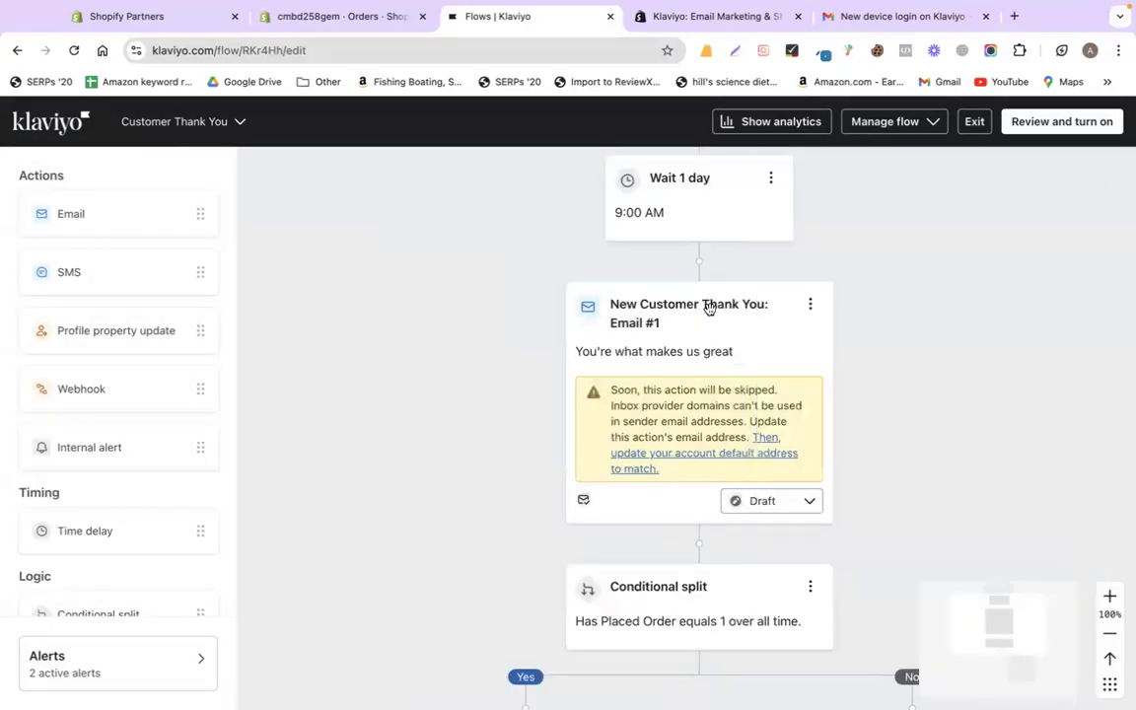
pyautogui.scroll(-3, 910, 369)
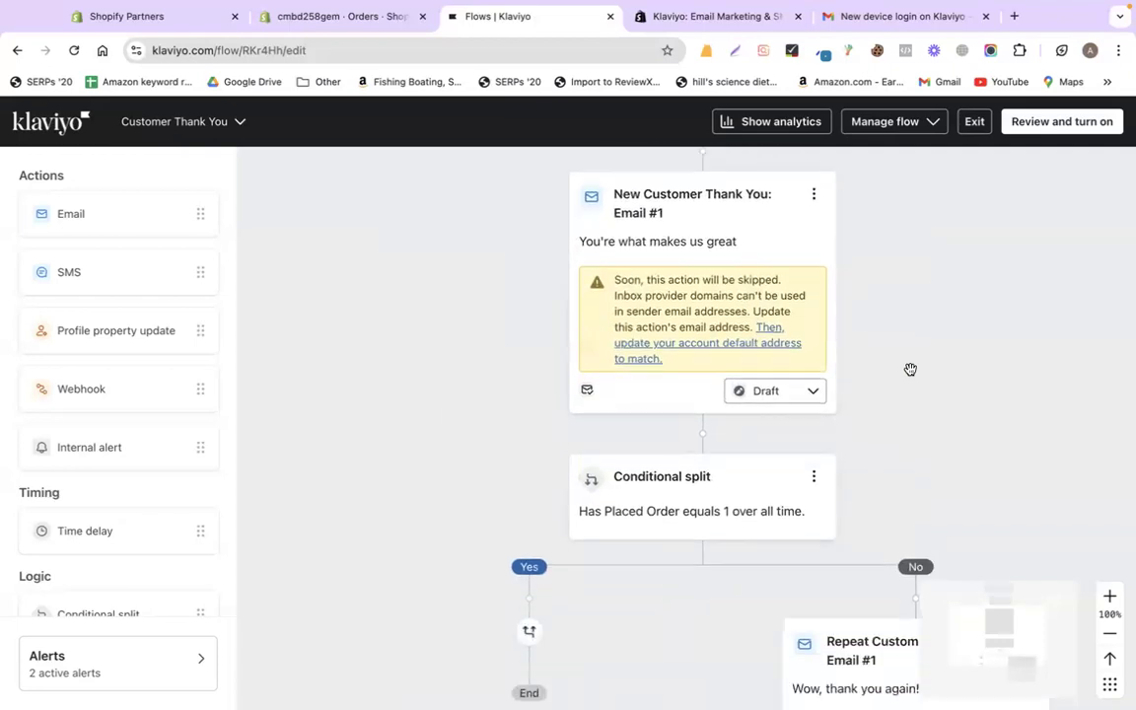
pyautogui.scroll(-1, 910, 370)
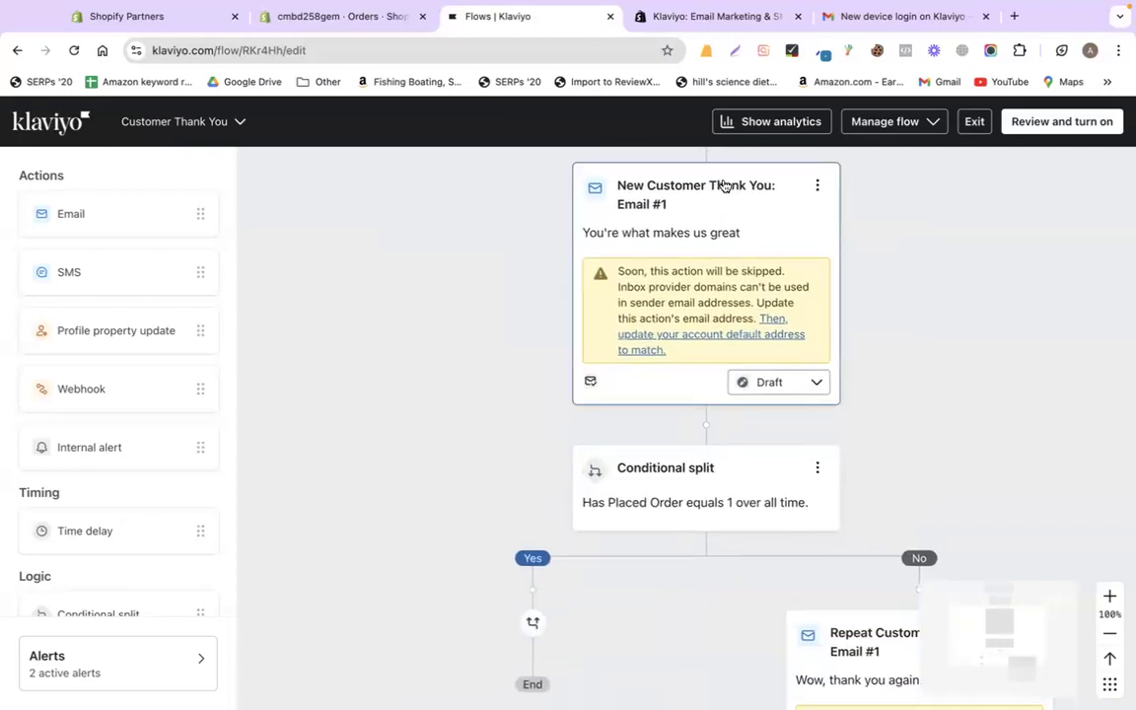
pyautogui.moveTo(724, 185); pyautogui.dragTo(474, 614)
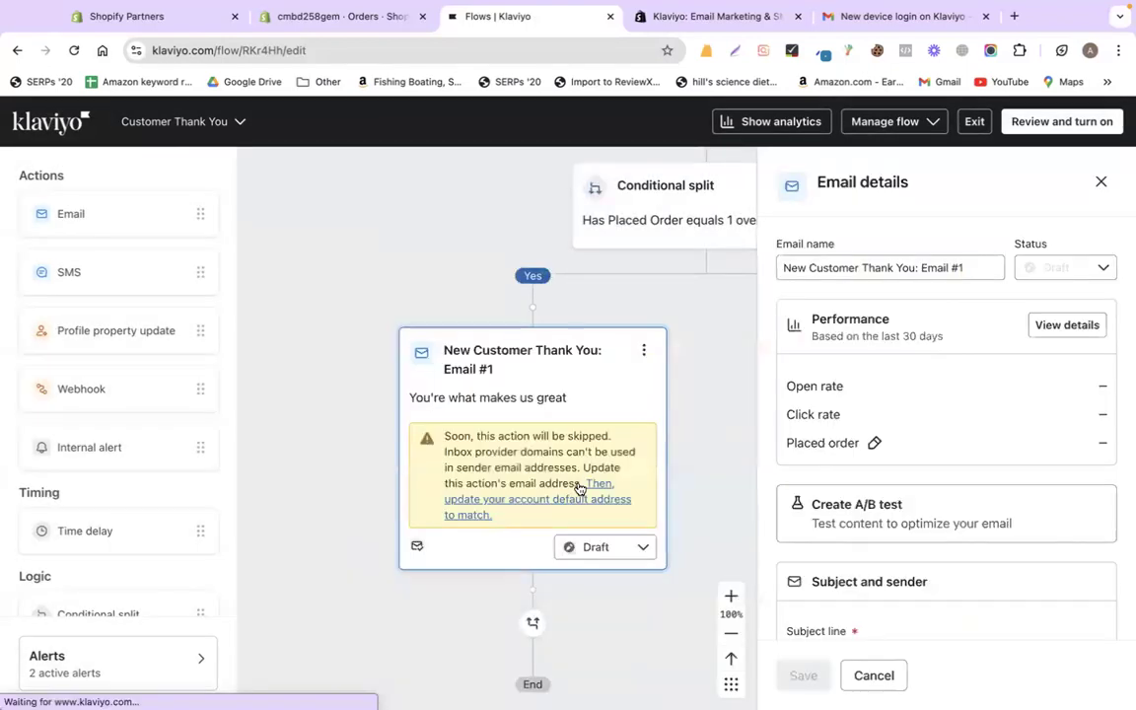
pyautogui.click(1102, 184)
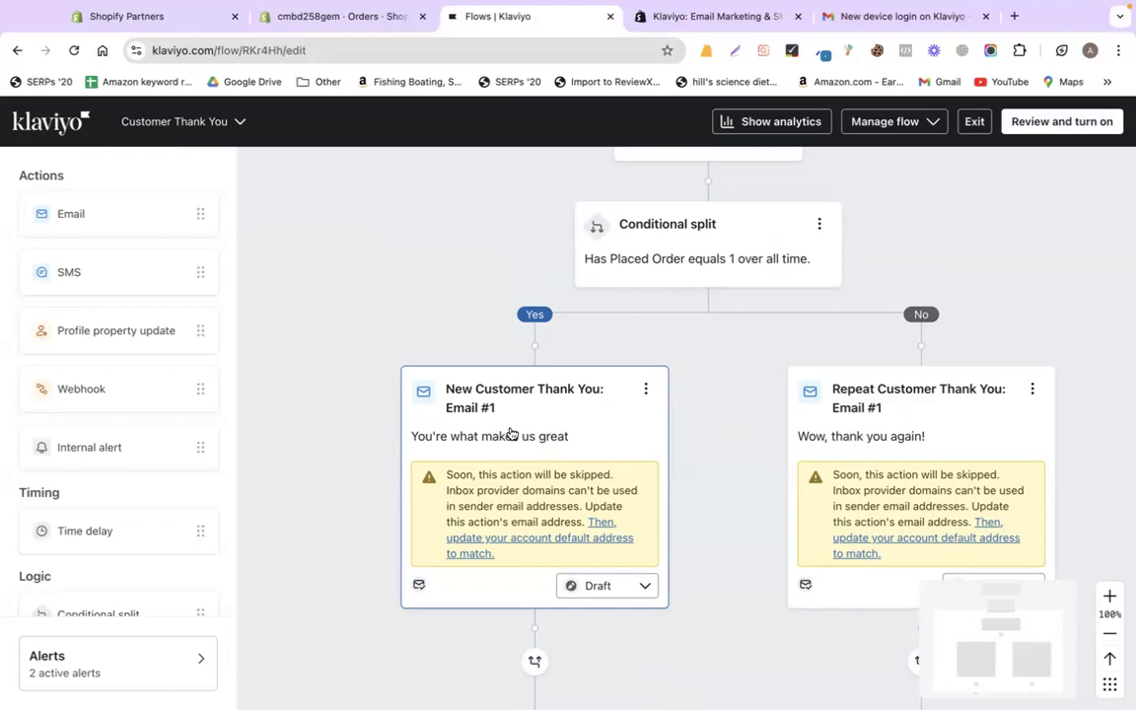
# - Open the New Customer Thank You email's template in the editor
pyautogui.click(617, 398)
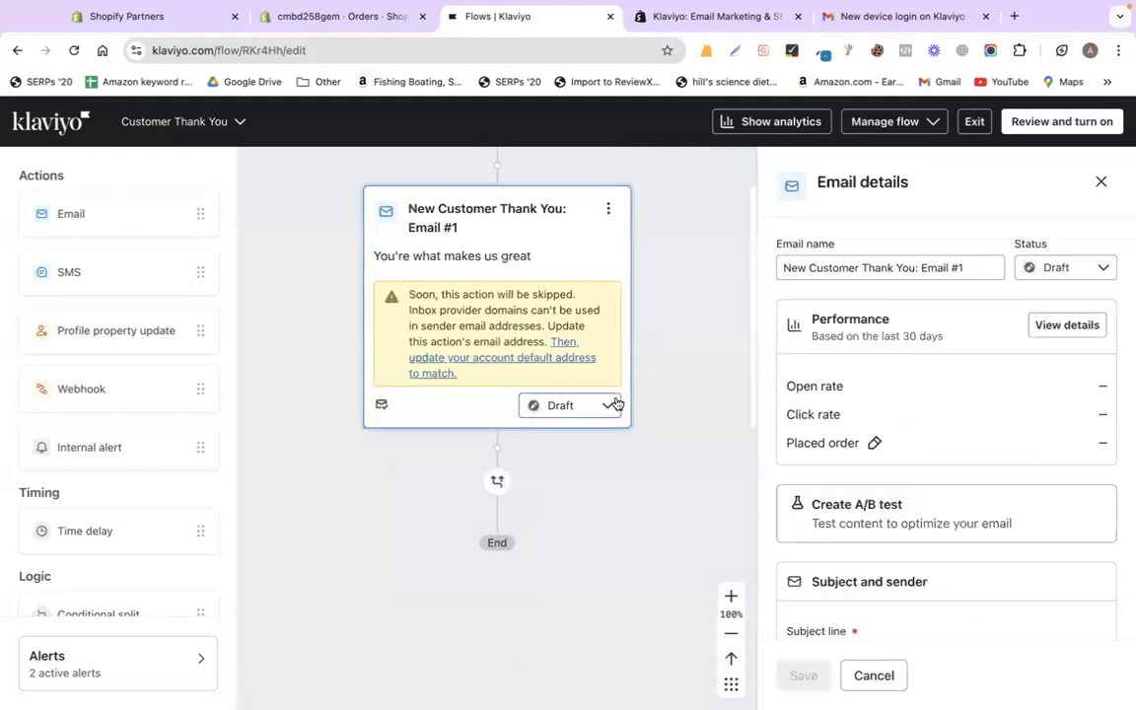
pyautogui.scroll(-6, 889, 451)
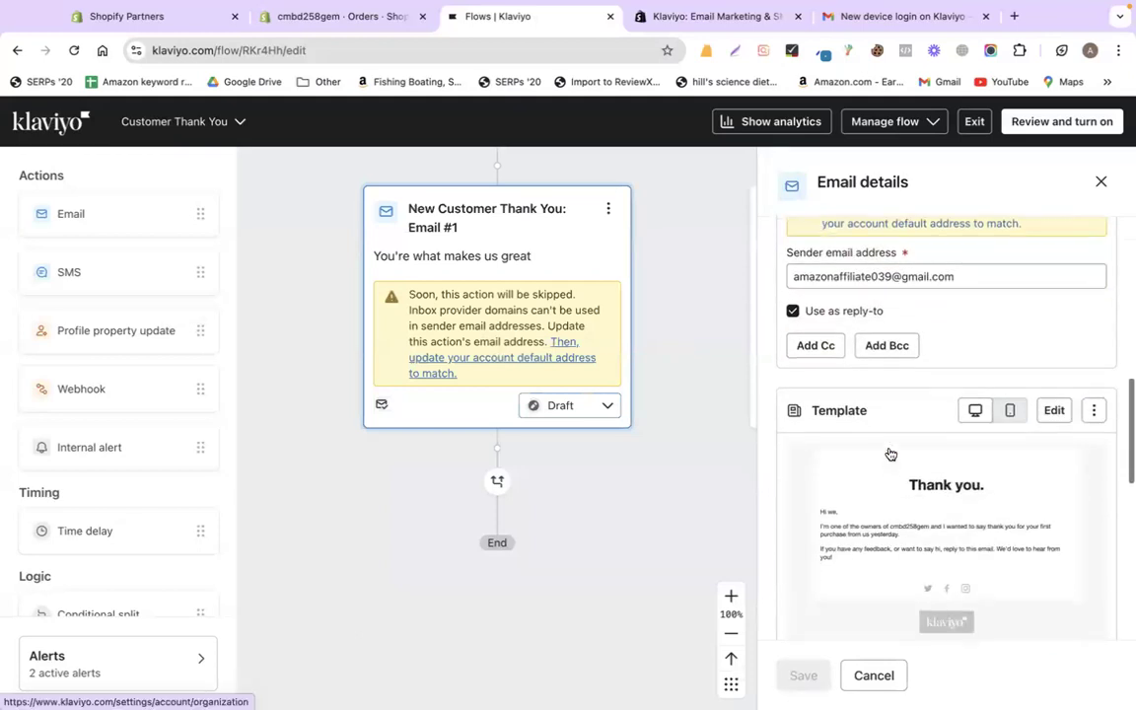
pyautogui.scroll(-2, 889, 451)
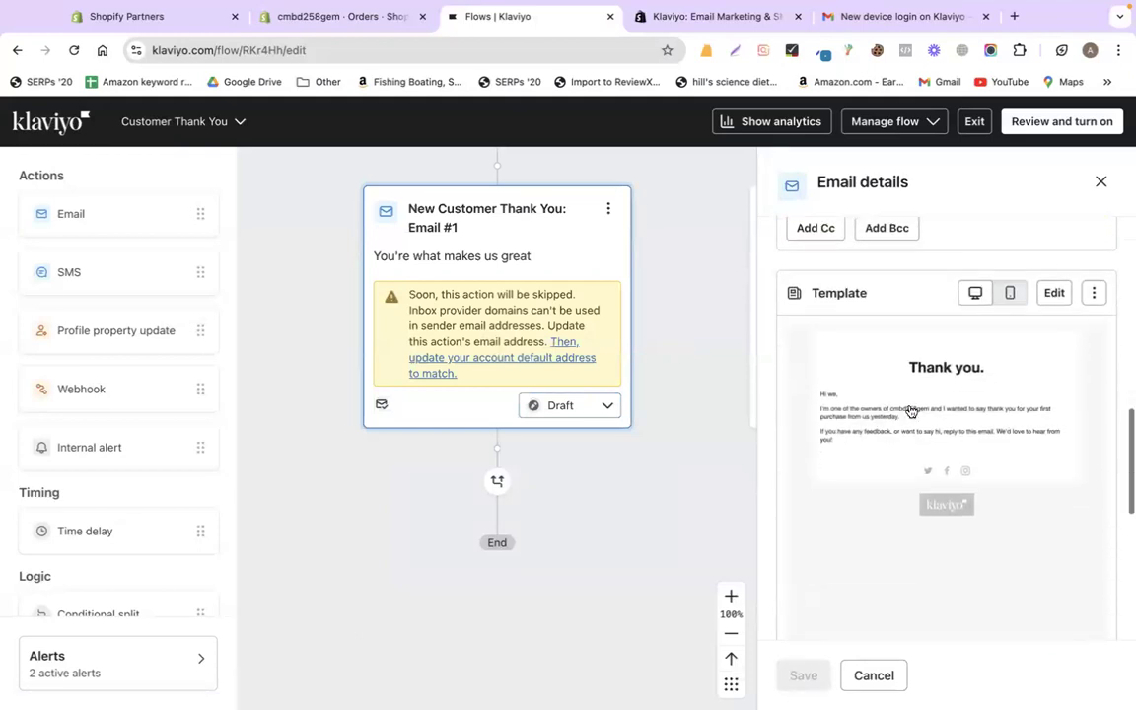
pyautogui.click(1051, 294)
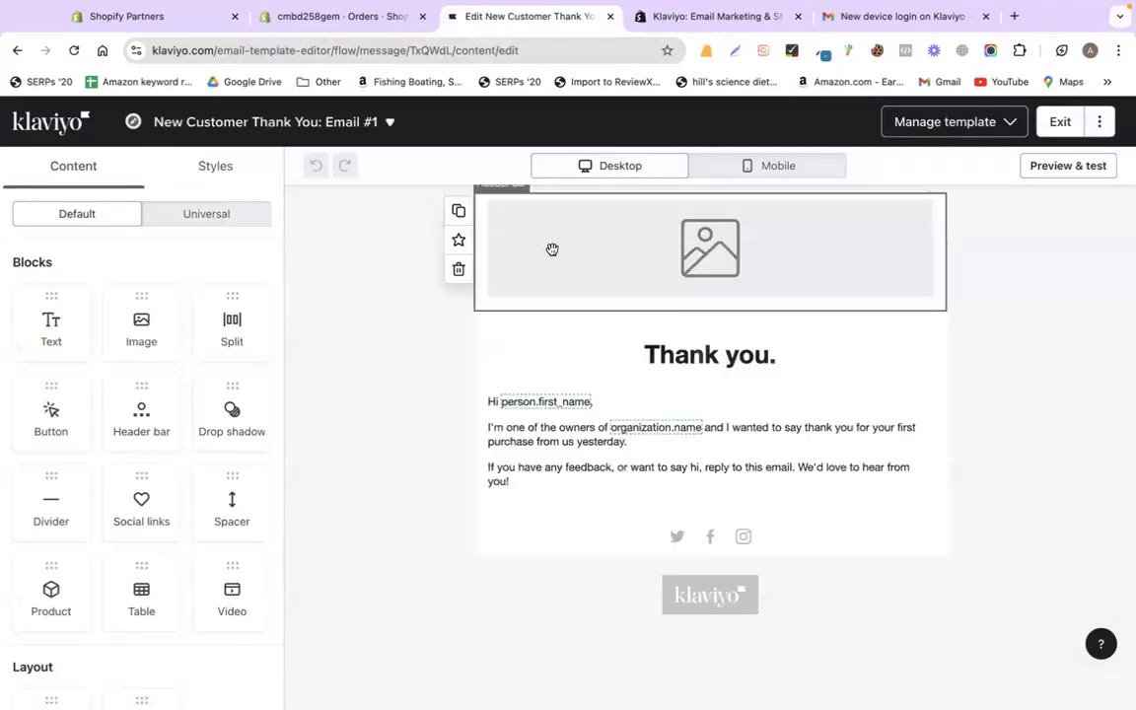
# - Search Google Images for 'happy customer' in a new tab
pyautogui.click(1012, 19)
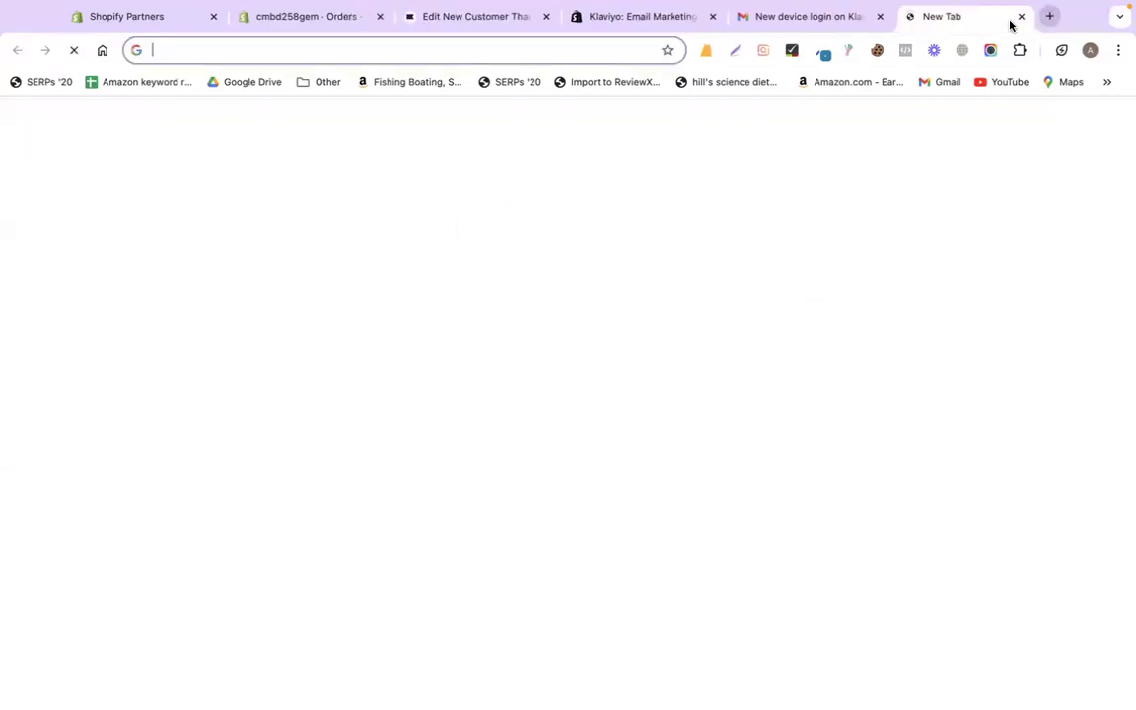
pyautogui.write('happy customer')
pyautogui.press('Return')
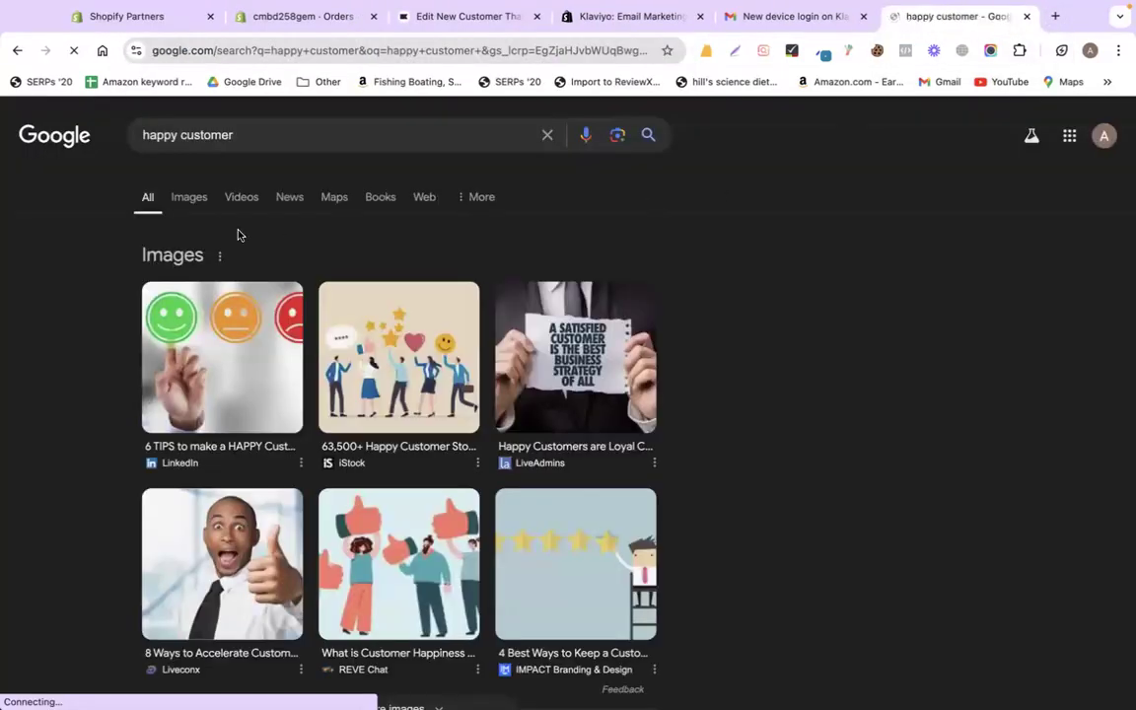
pyautogui.click(192, 198)
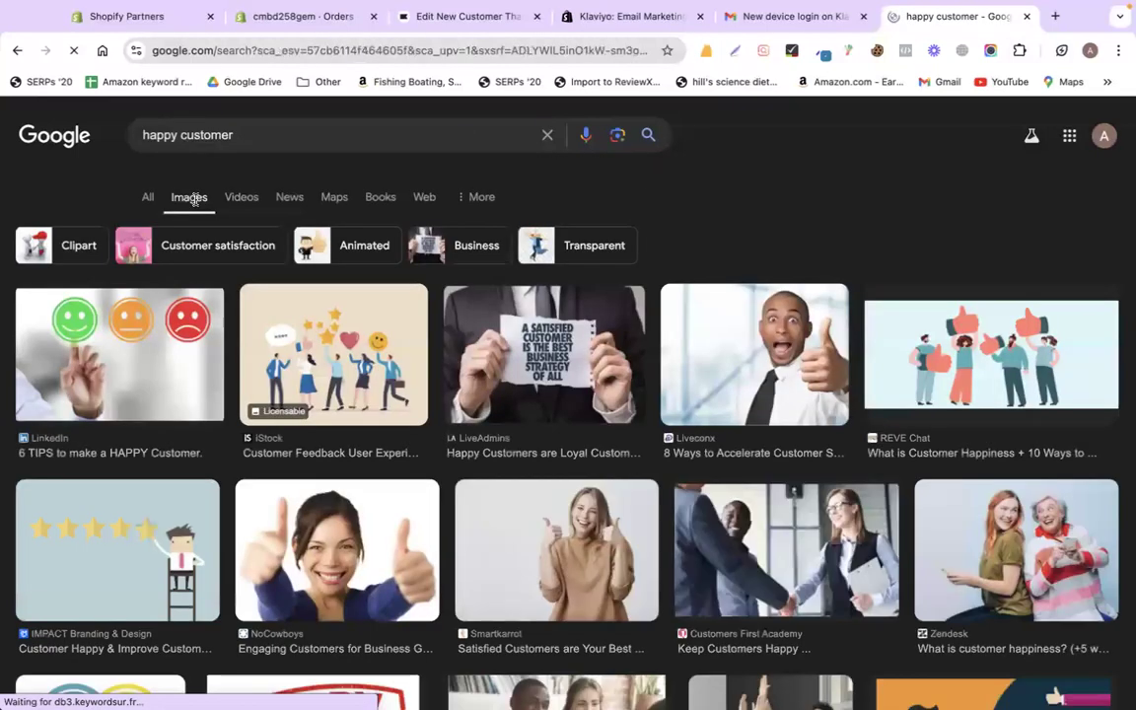
pyautogui.scroll(-2, 437, 446)
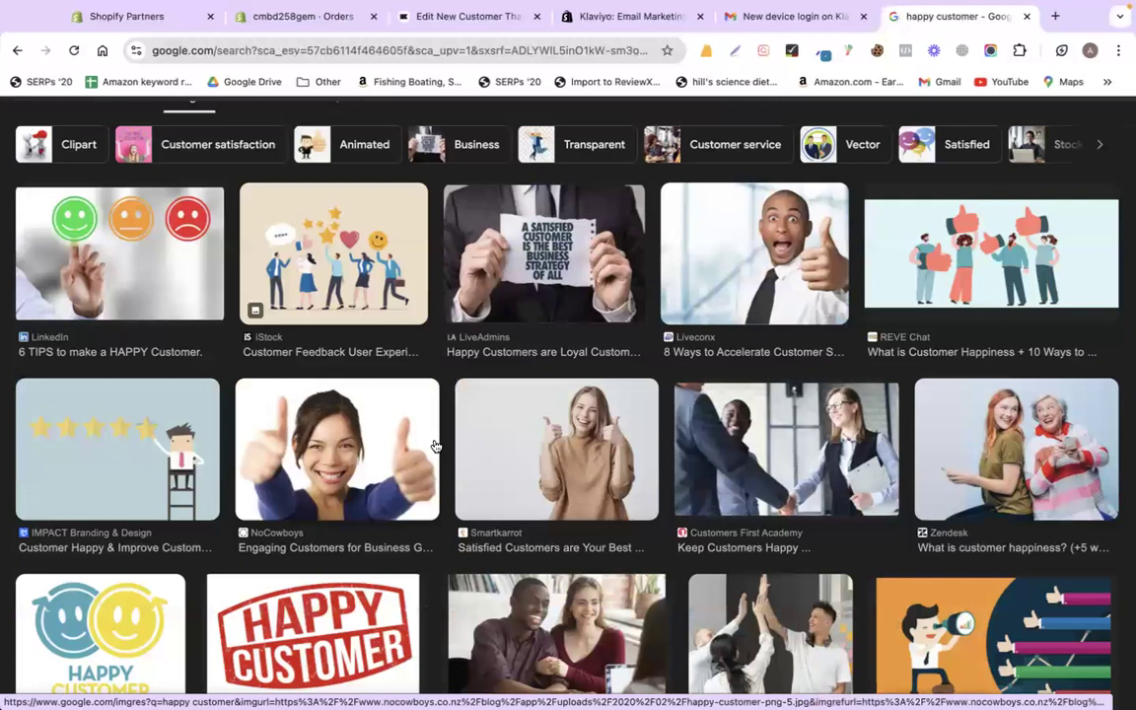
# - Copy the thumbs-up crowd illustration and return to the Klaviyo tabs
pyautogui.click(877, 258)
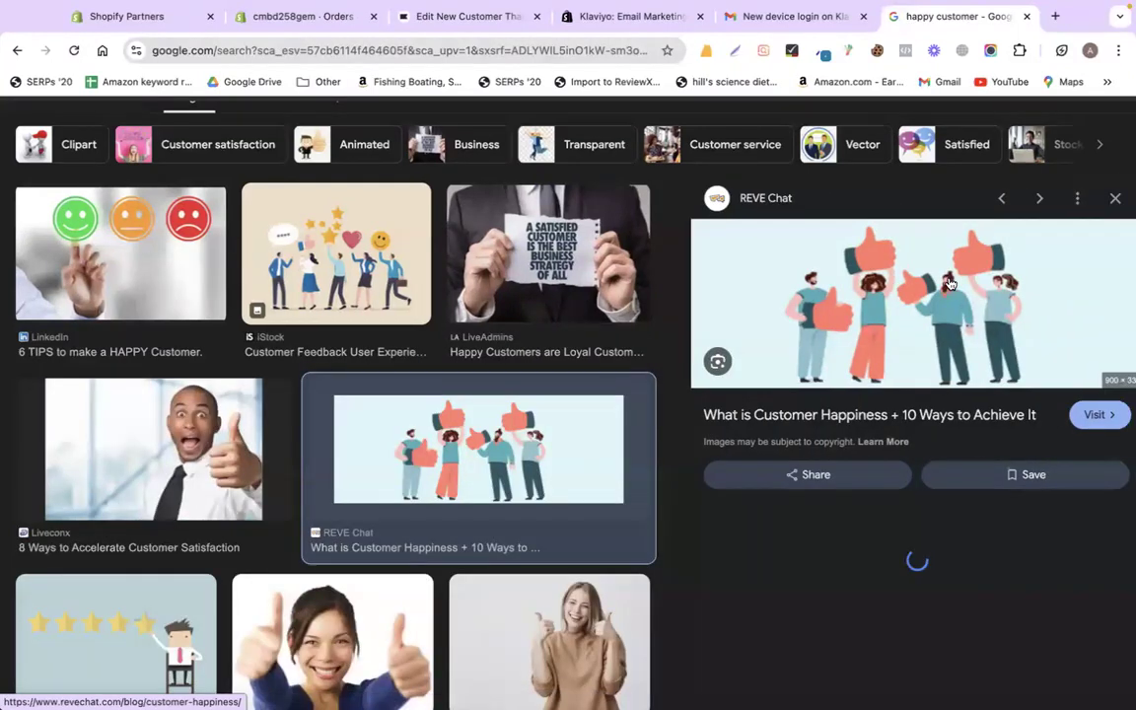
pyautogui.rightClick(803, 312)
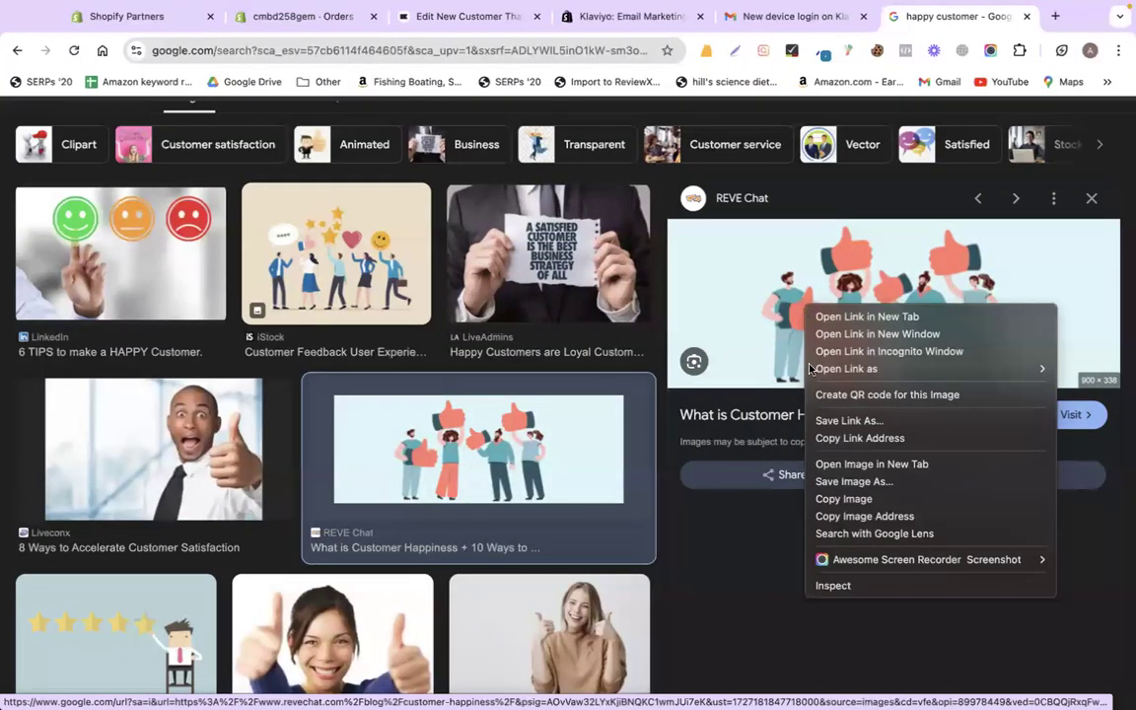
pyautogui.click(837, 500)
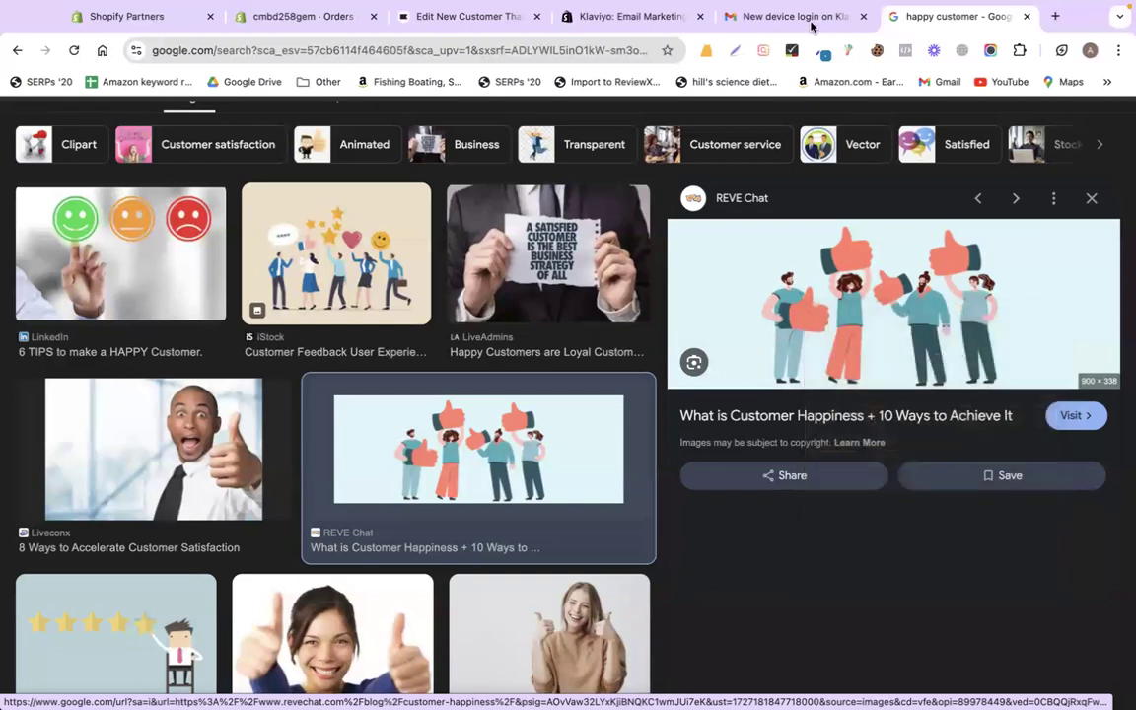
pyautogui.click(605, 35)
# - Import the copied illustration's web address as the email's header bar image
pyautogui.click(463, 36)
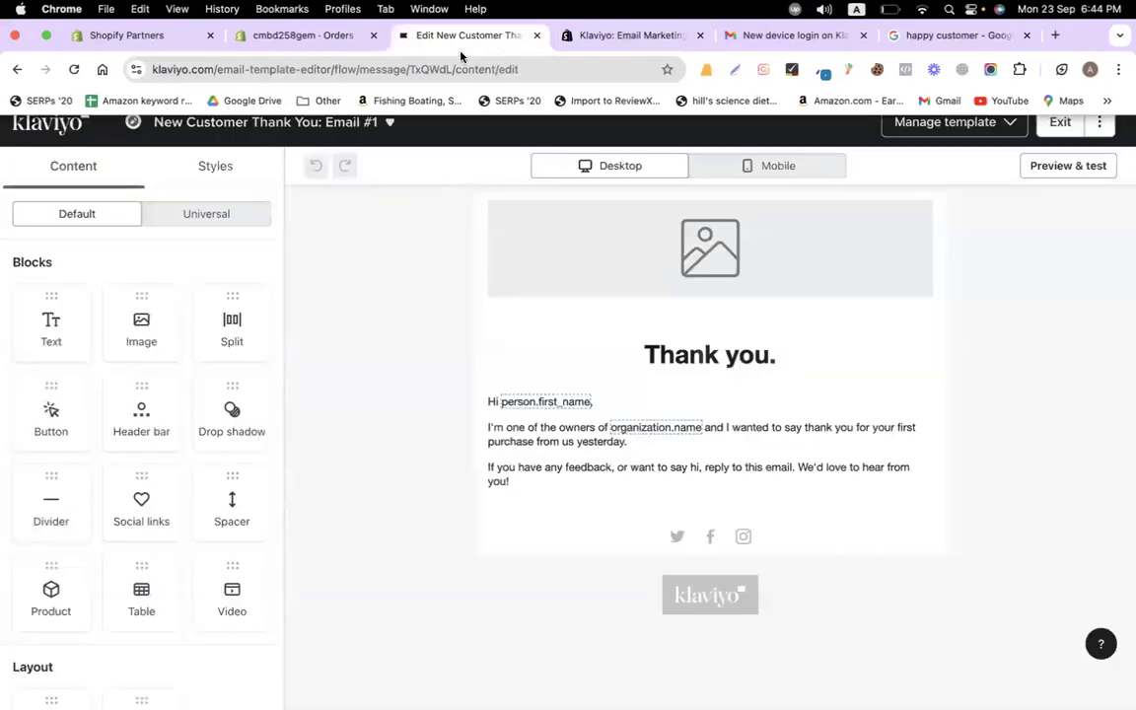
pyautogui.click(621, 243)
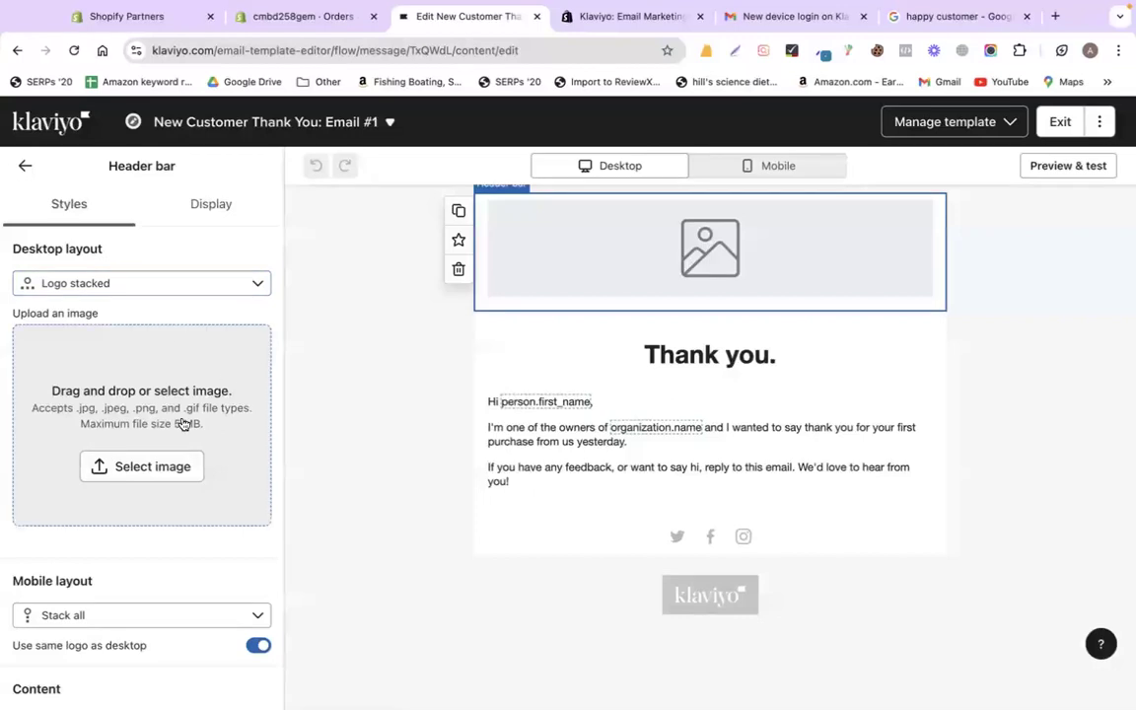
pyautogui.click(155, 463)
pyautogui.click(268, 207)
pyautogui.click(293, 294)
pyautogui.press('super+v')
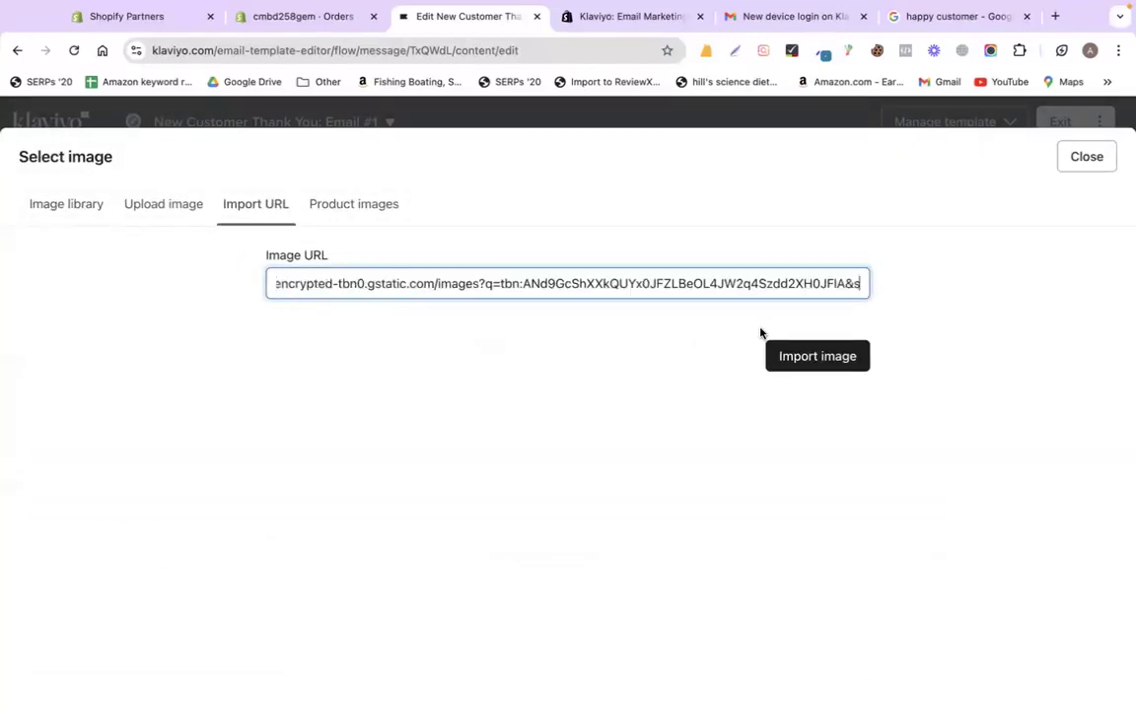
pyautogui.click(786, 347)
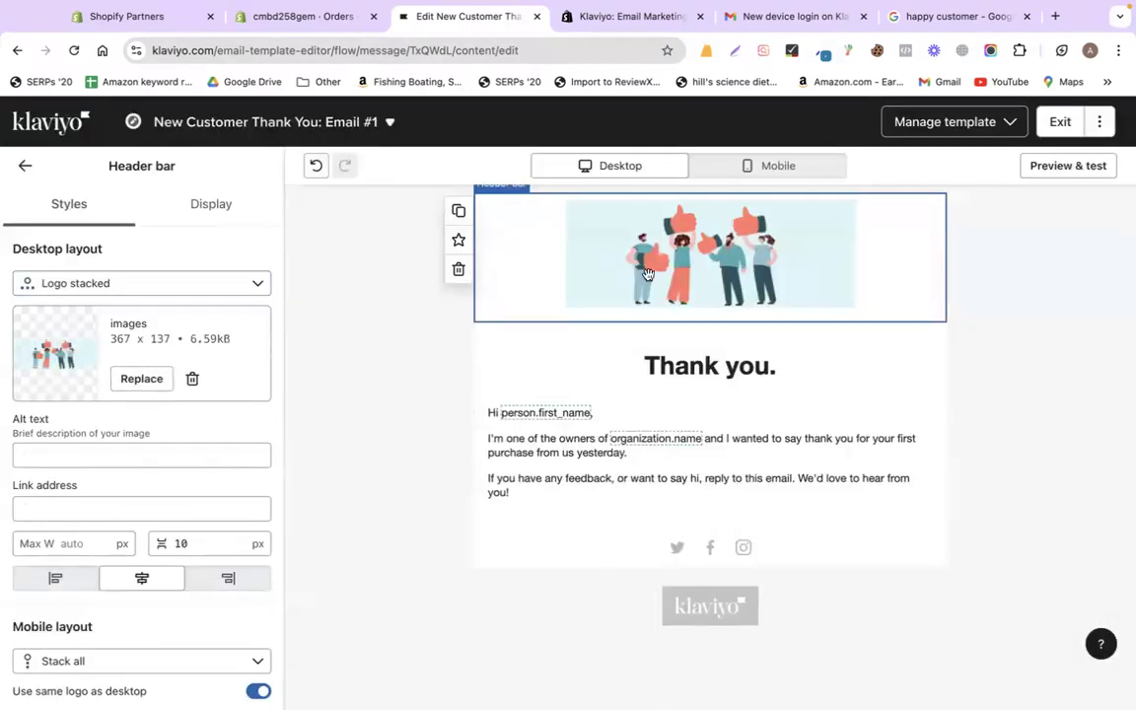
# - Change the heading to 'Thank you for your first order'
pyautogui.click(461, 427)
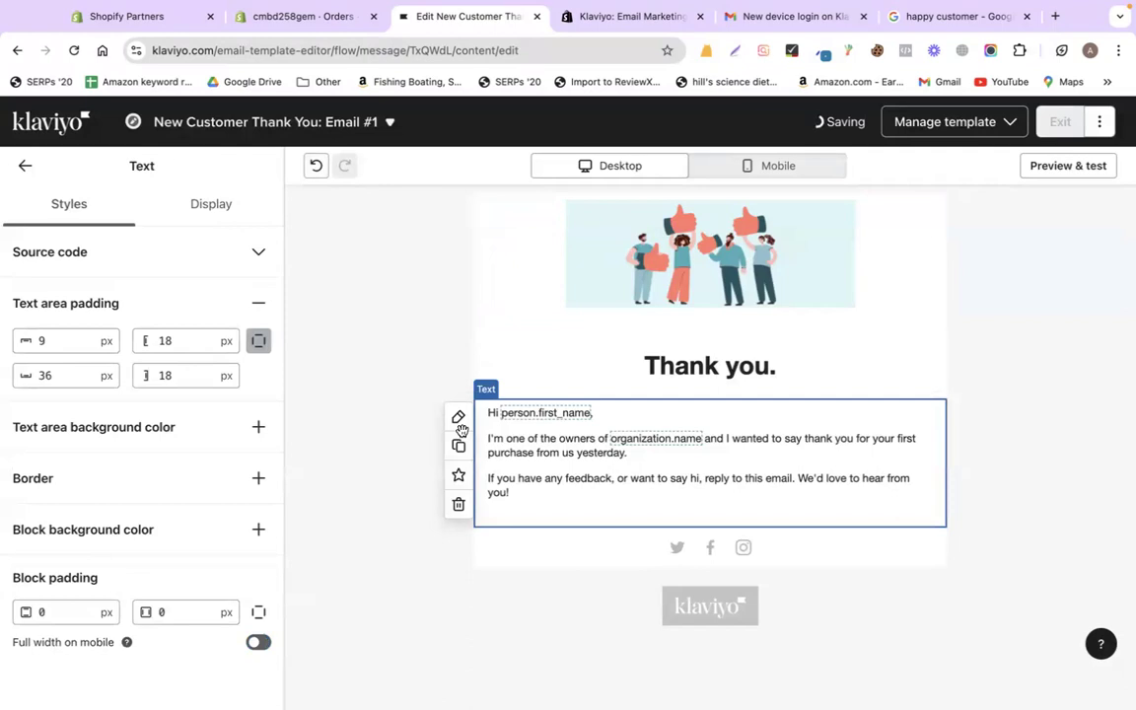
pyautogui.click(706, 386)
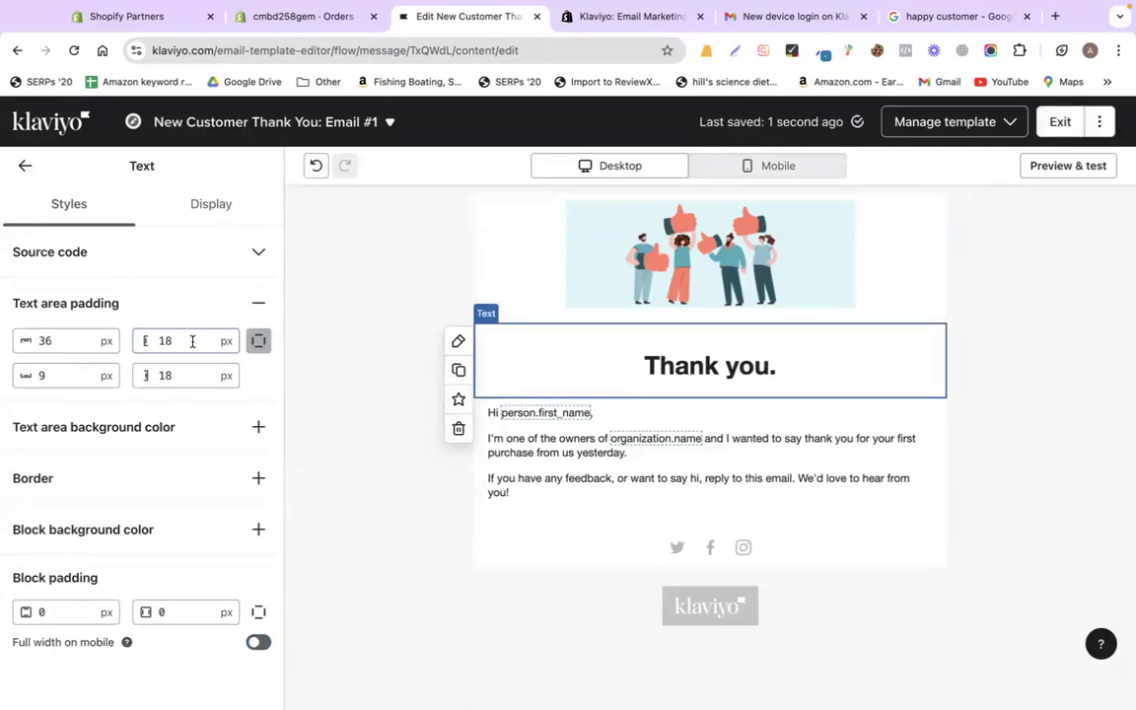
pyautogui.click(26, 166)
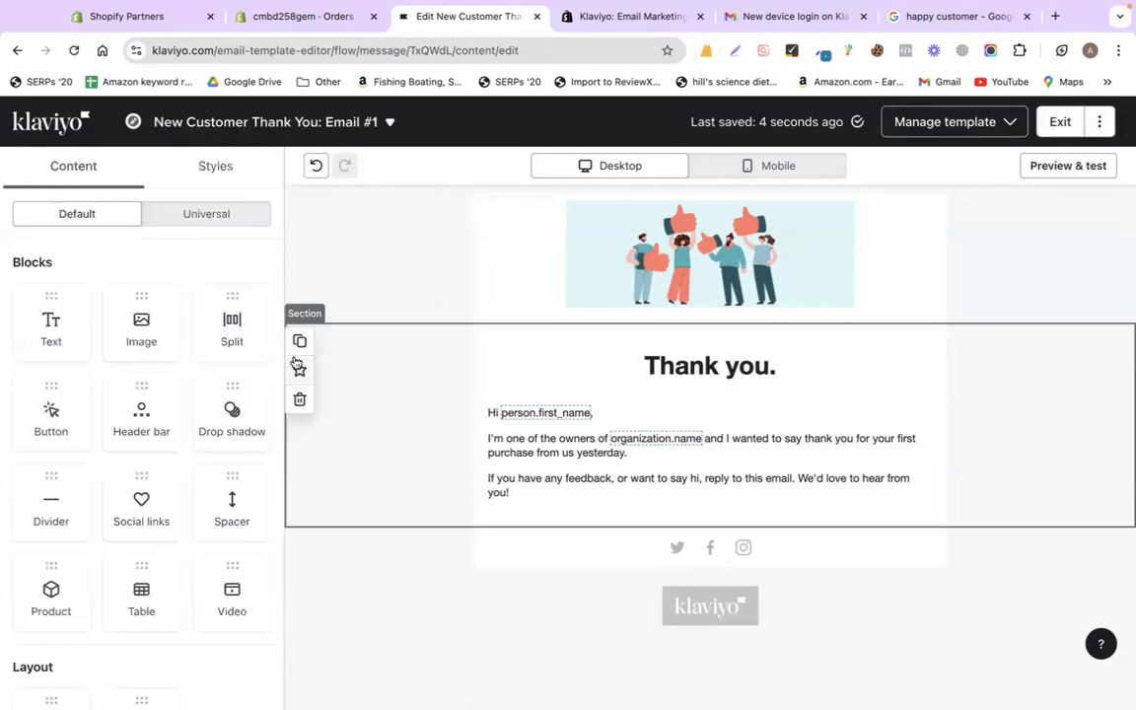
pyautogui.doubleClick(652, 363)
pyautogui.click(806, 358)
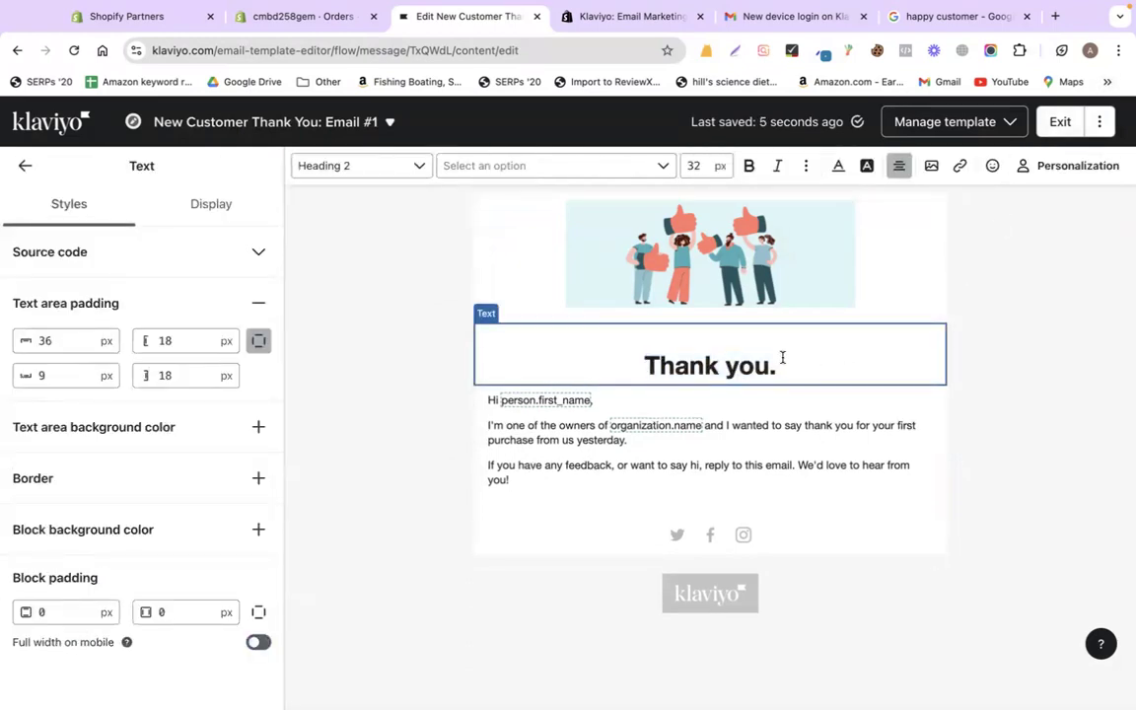
pyautogui.write('for your ')
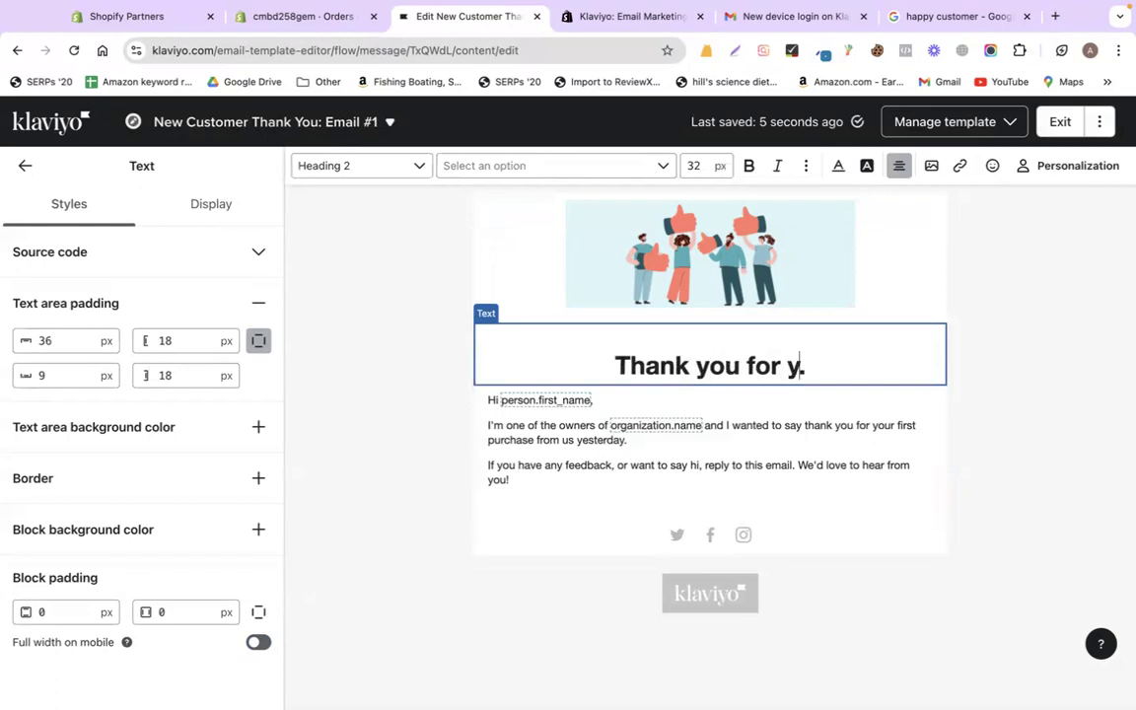
pyautogui.write('first order')
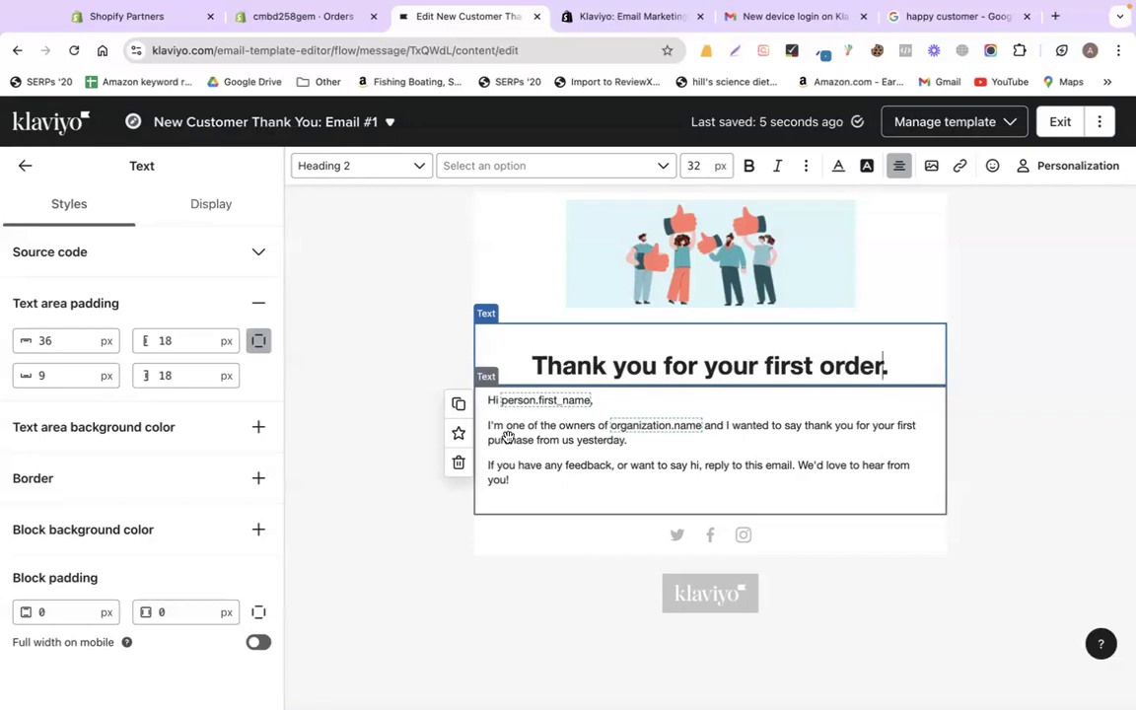
# - Rewrite the body to 'Thanks for your first purchase.' and change 'hi' to 'anything'
pyautogui.click(542, 435)
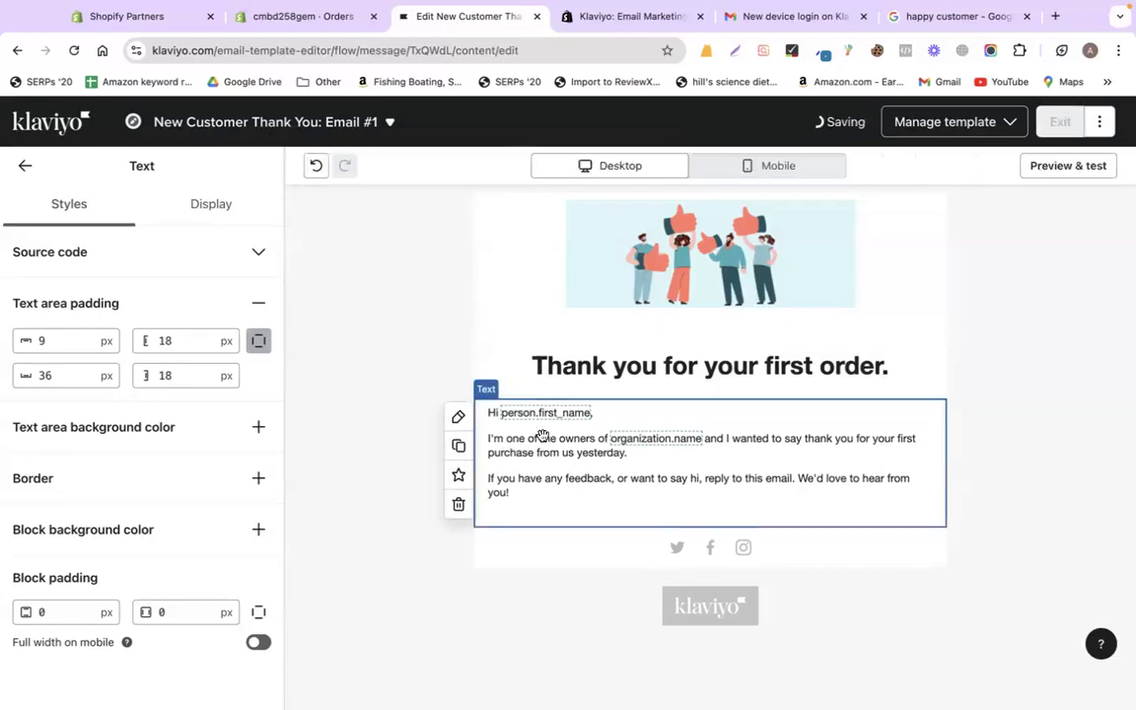
pyautogui.click(542, 441)
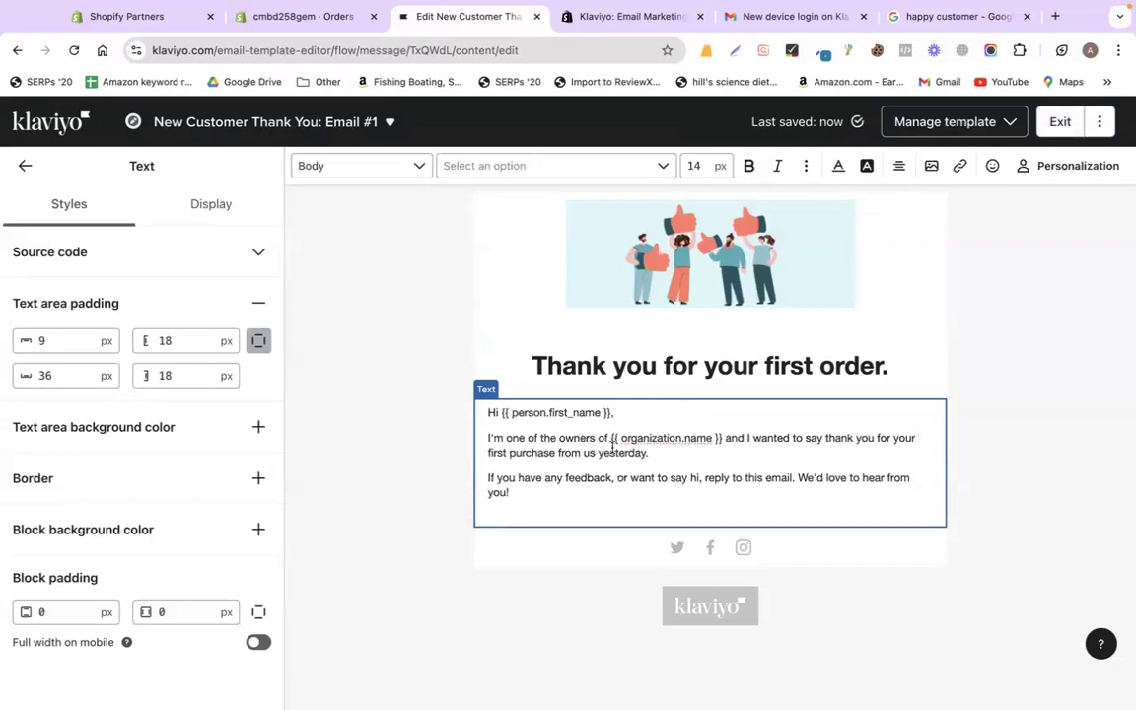
pyautogui.moveTo(659, 454); pyautogui.dragTo(487, 441)
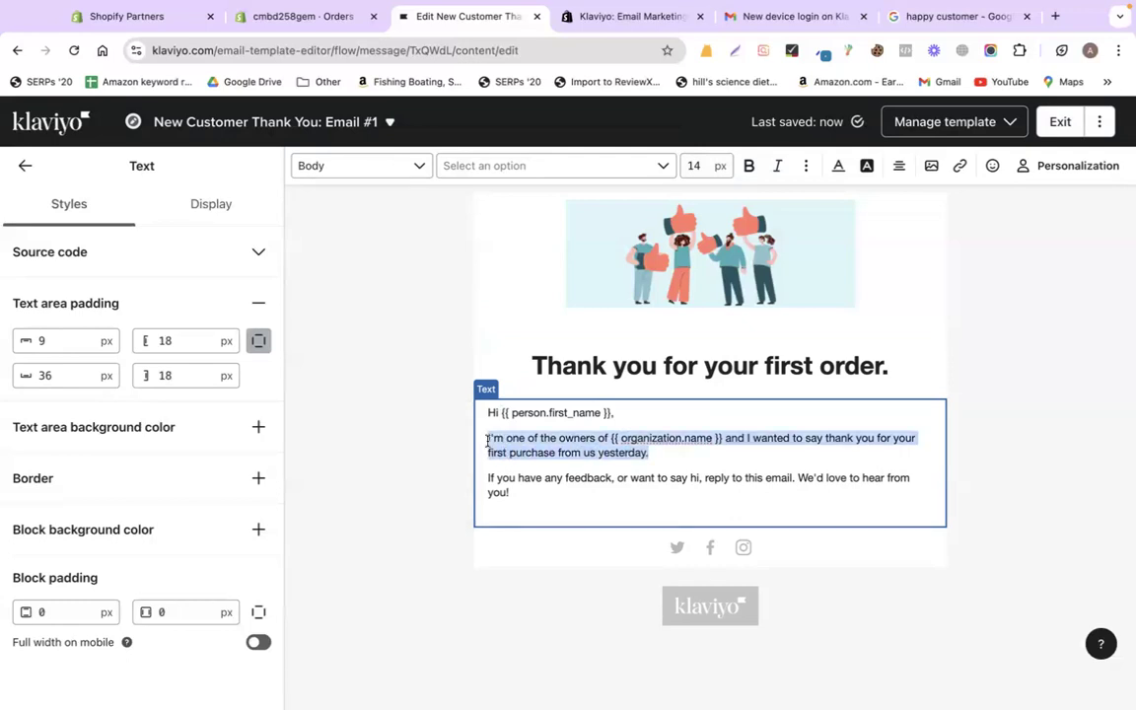
pyautogui.write('Thanks for your first purchase.')
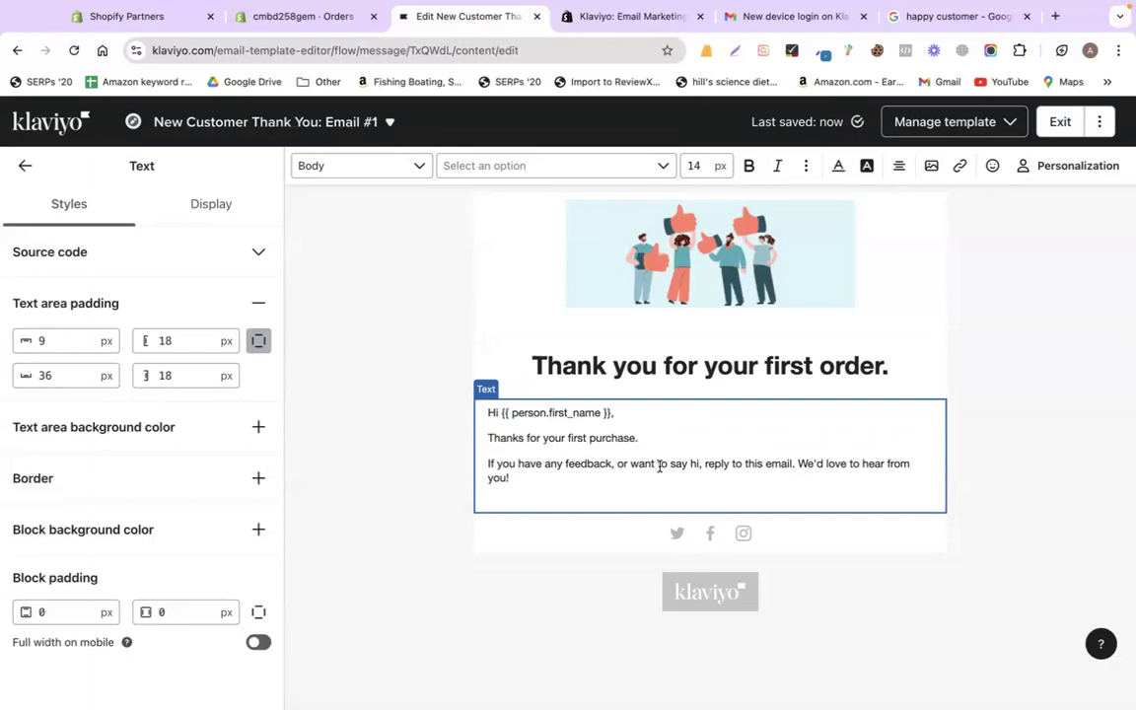
pyautogui.write('anything')
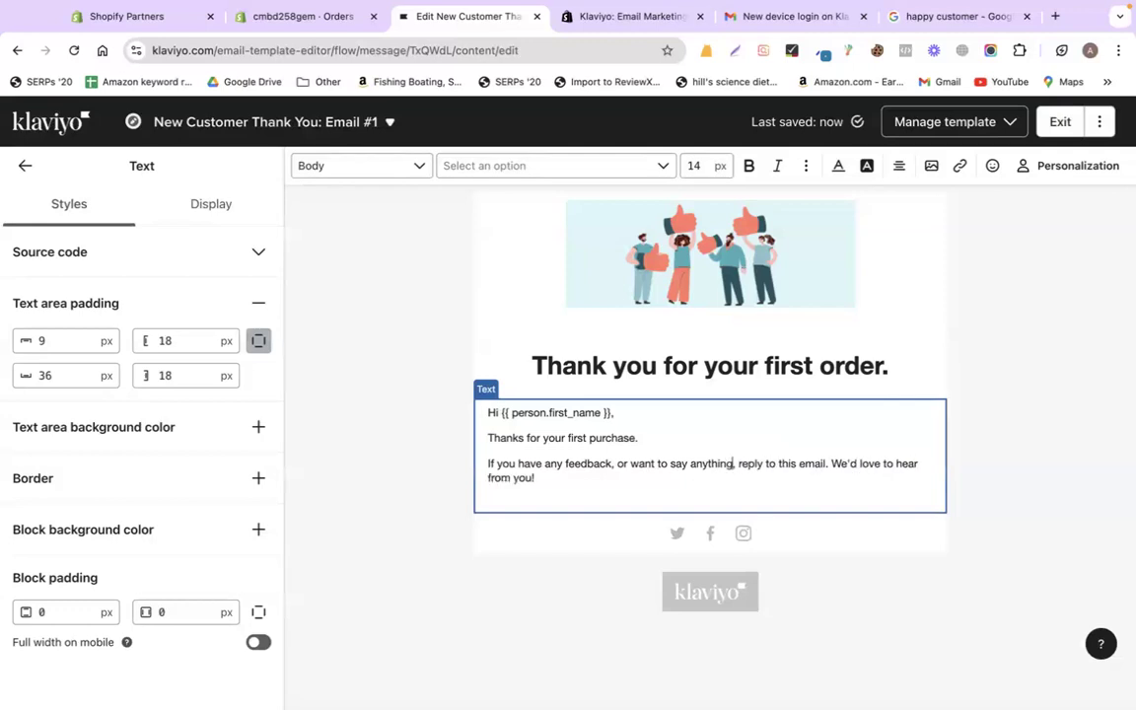
# - Finish the body edit and exit the template editor to the message content page
pyautogui.click(1021, 456)
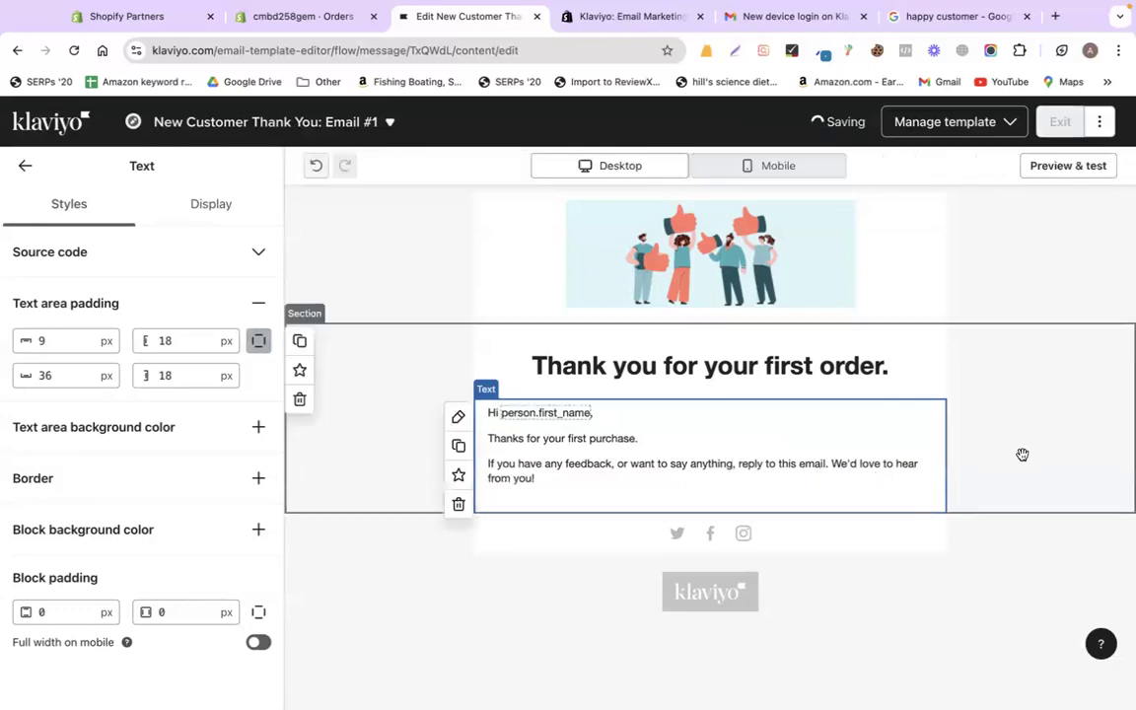
pyautogui.click(639, 529)
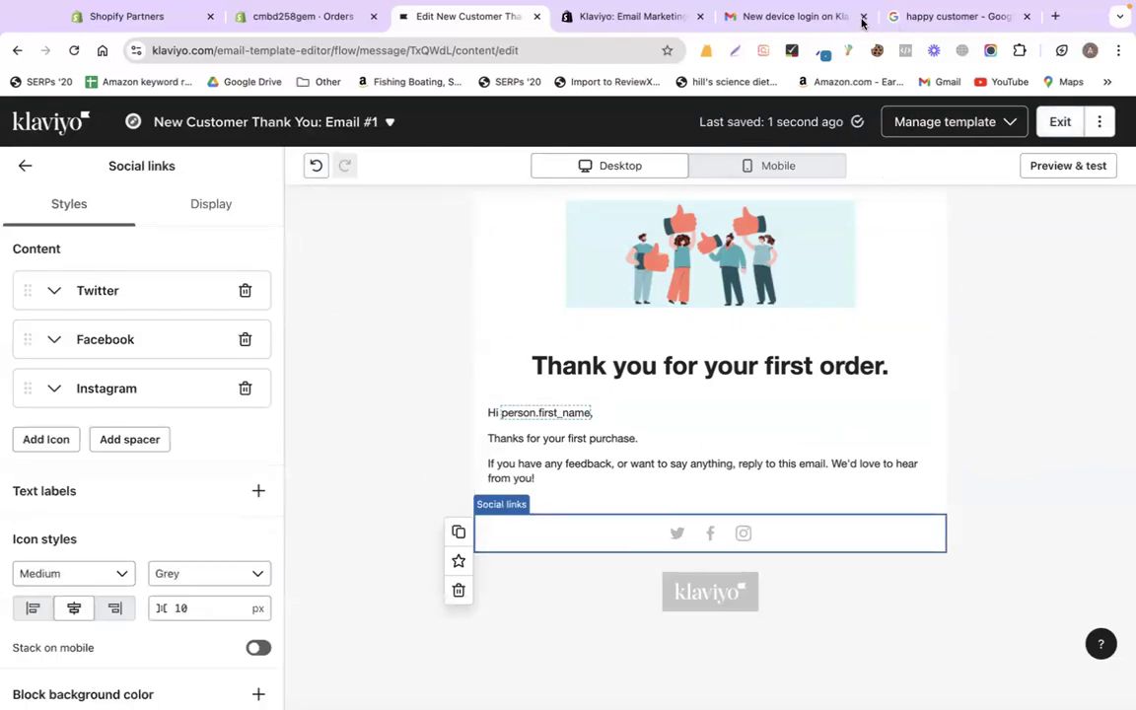
pyautogui.click(1060, 121)
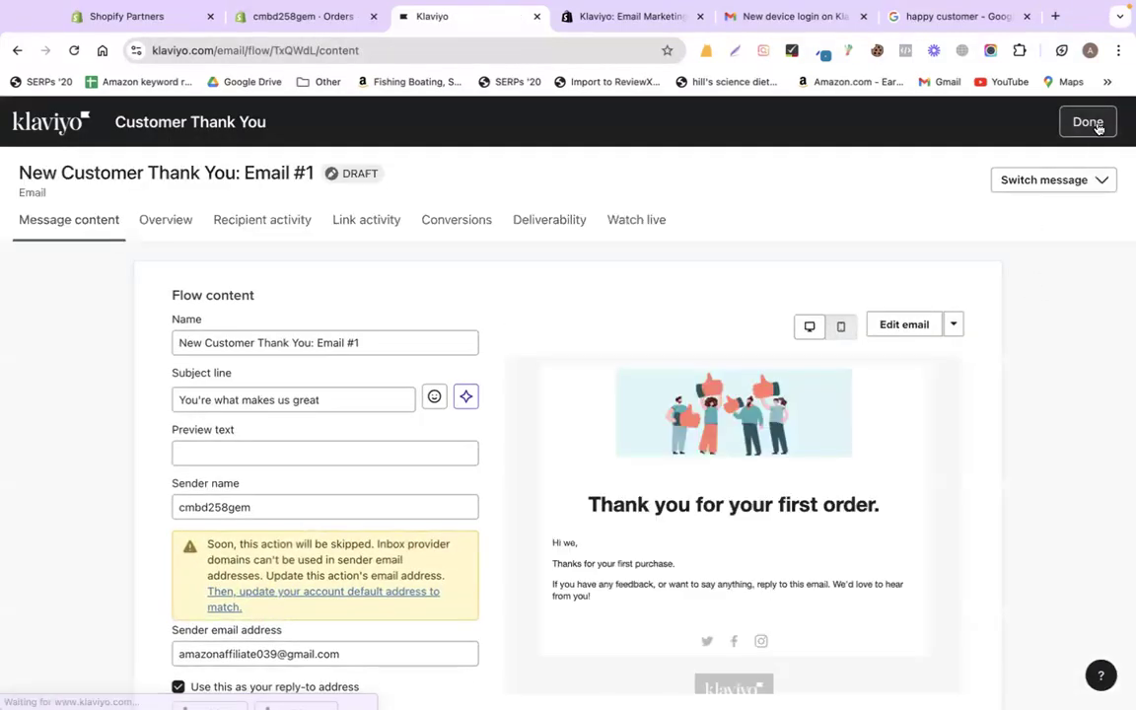
# - Back in the flow, select the first email's subject line after a quick Gmail check
pyautogui.click(1096, 122)
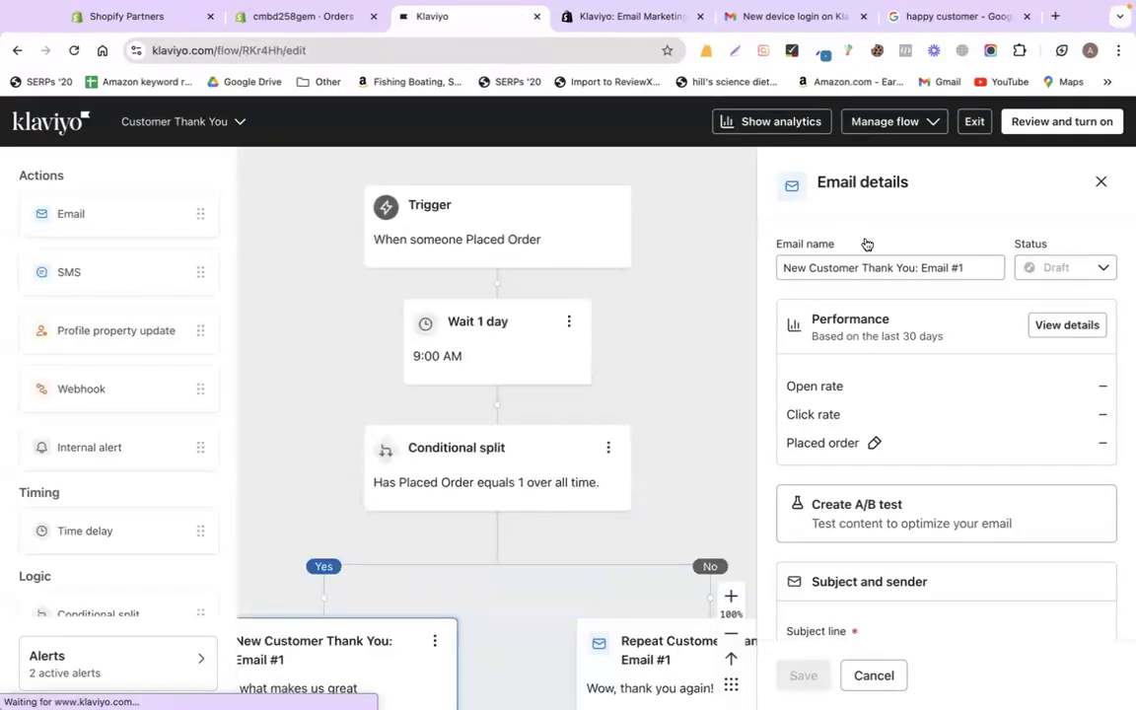
pyautogui.scroll(-2, 483, 515)
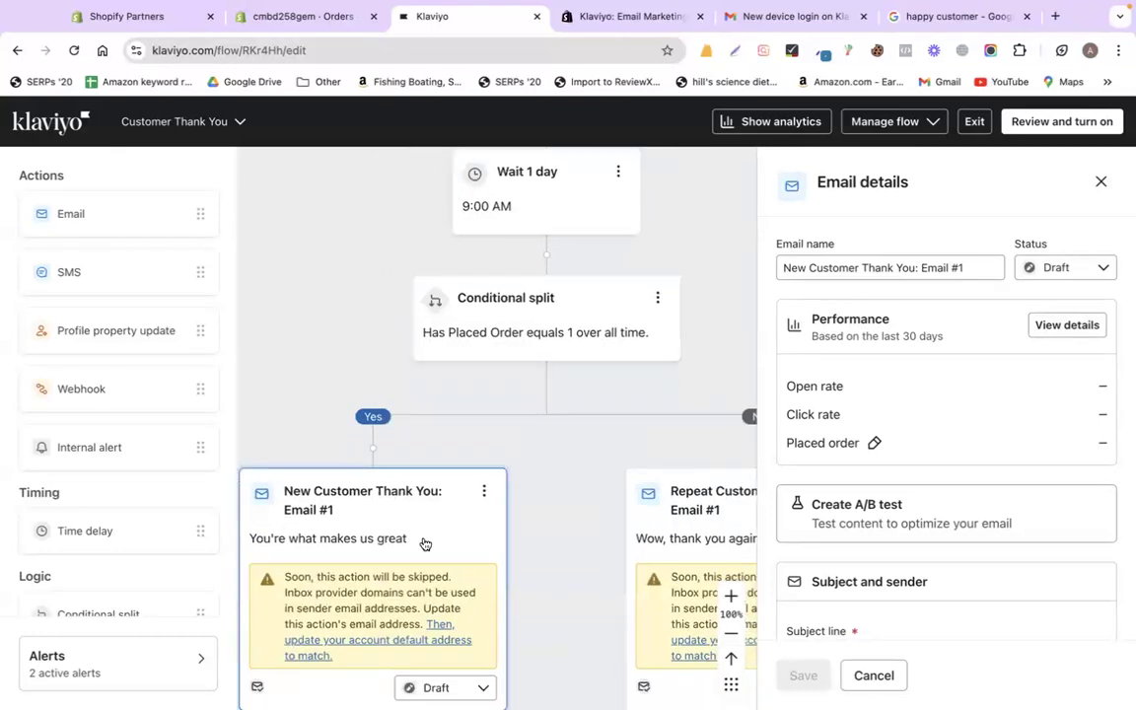
pyautogui.scroll(-3, 426, 503)
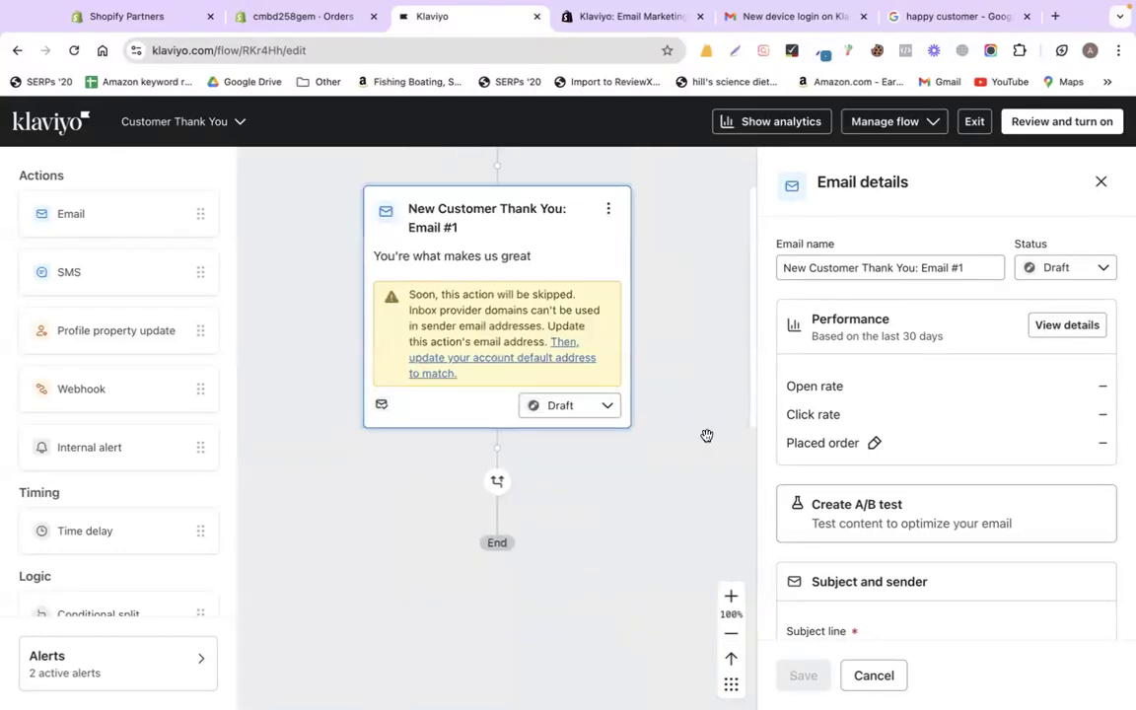
pyautogui.scroll(-5, 936, 301)
pyautogui.scroll(1, 936, 300)
pyautogui.tripleClick(952, 295)
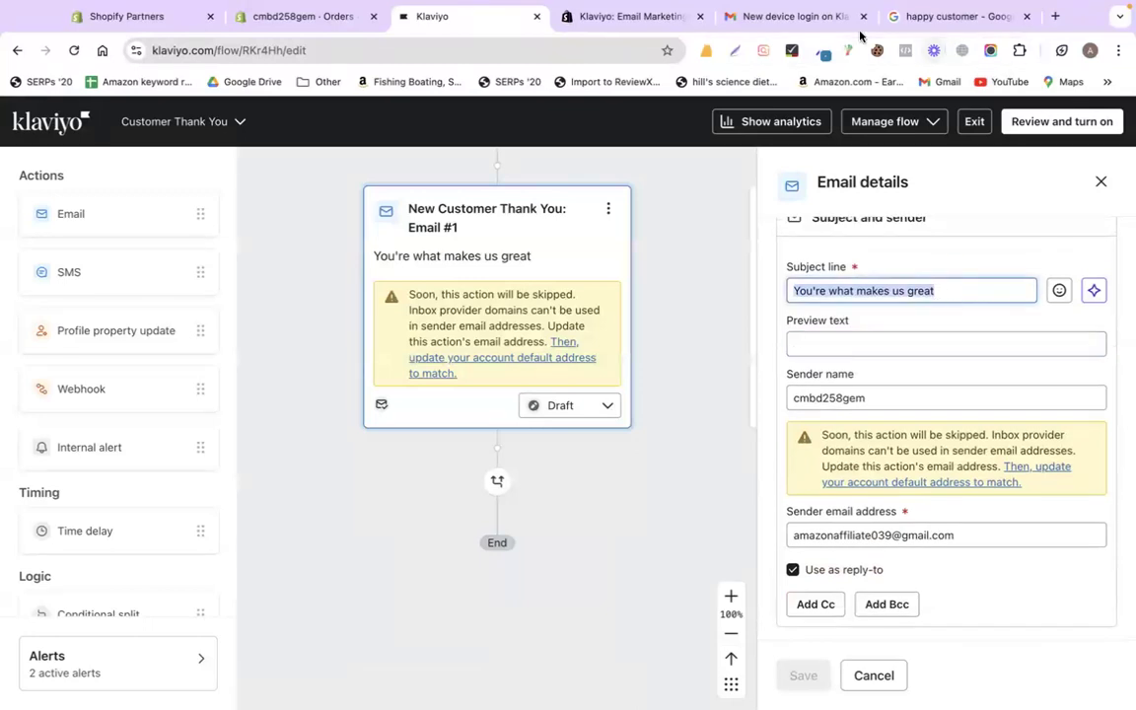
pyautogui.click(816, 17)
pyautogui.click(228, 166)
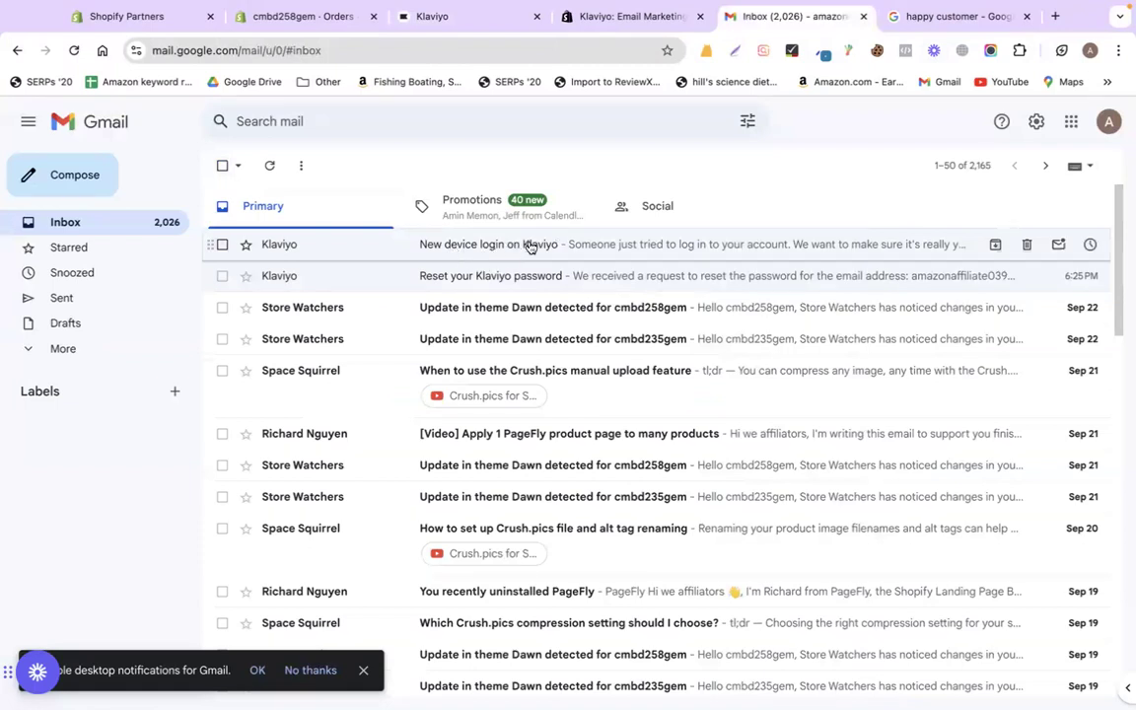
pyautogui.click(552, 17)
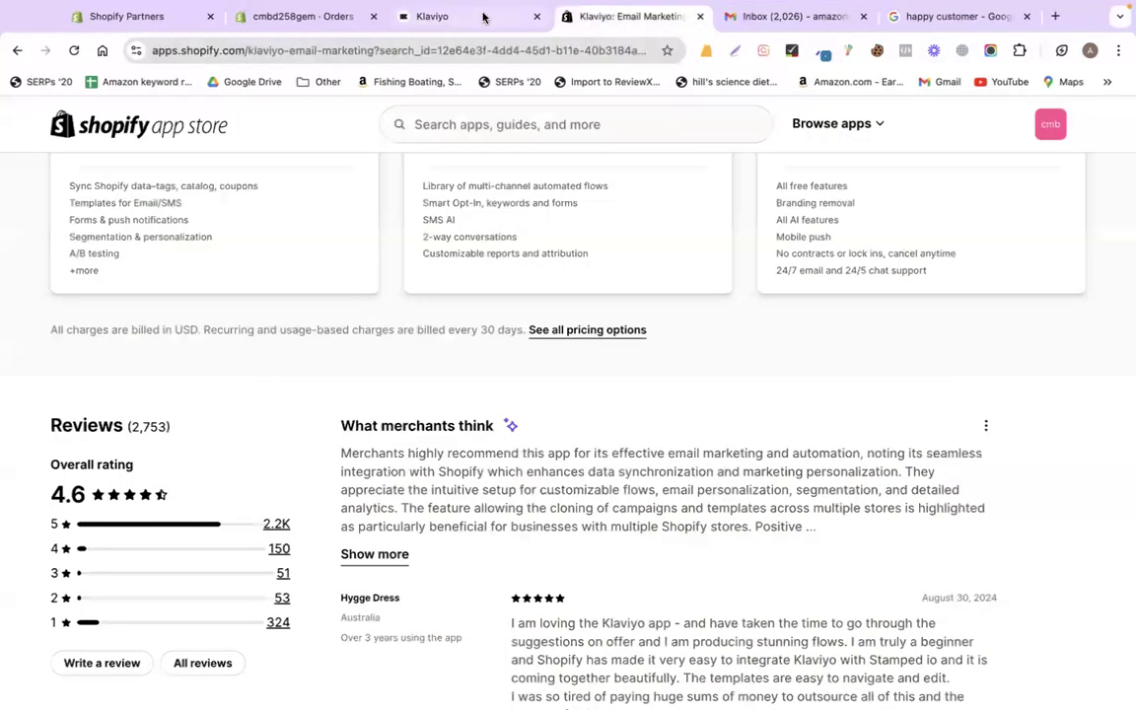
pyautogui.click(430, 16)
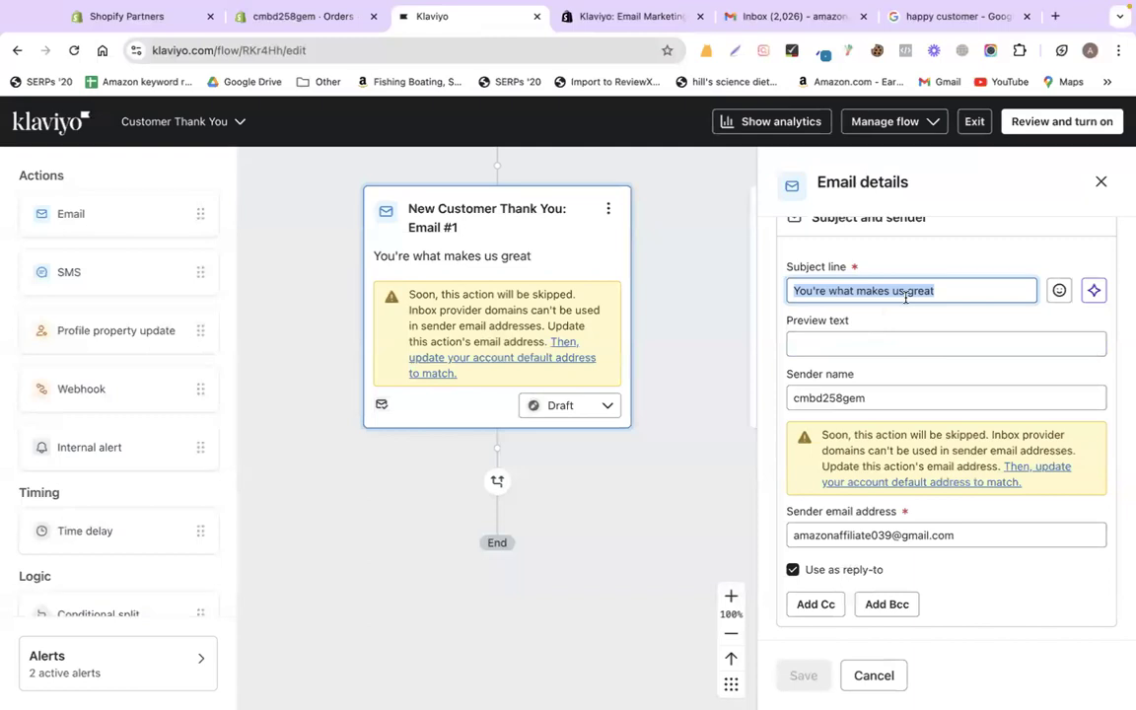
# - Set the subject to 'Thanks for your first purchase from calwanwax' and save it
pyautogui.write('Thanks for your first purchase')
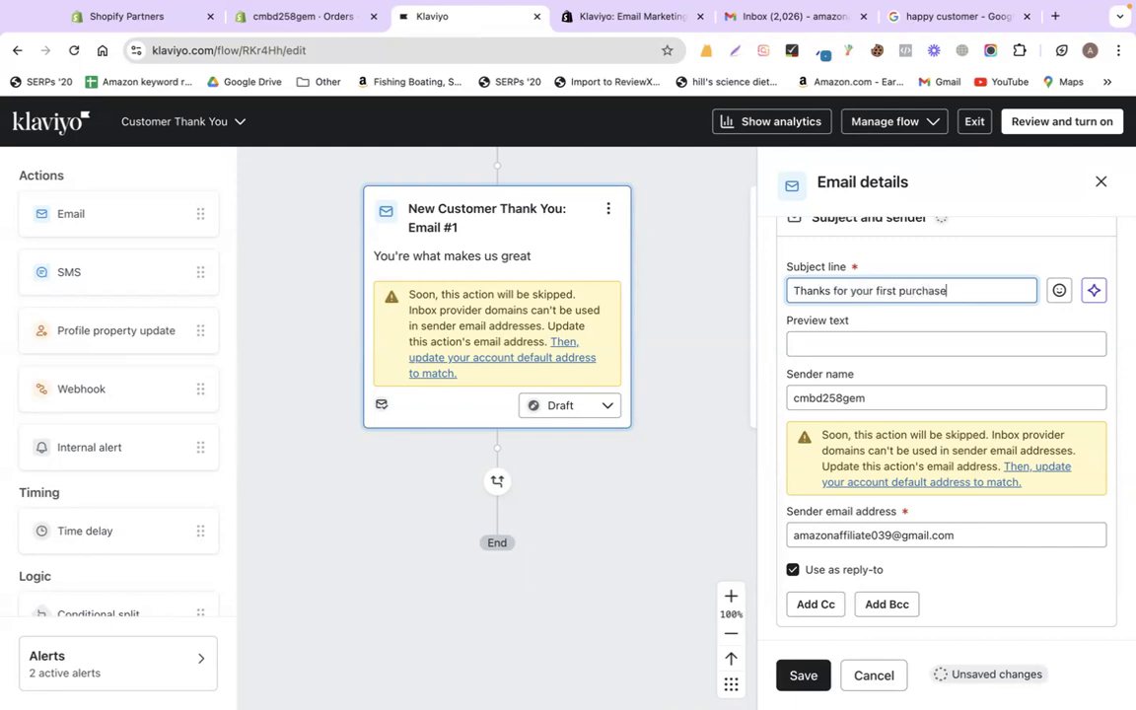
pyautogui.write('om cmbd256gem!!')
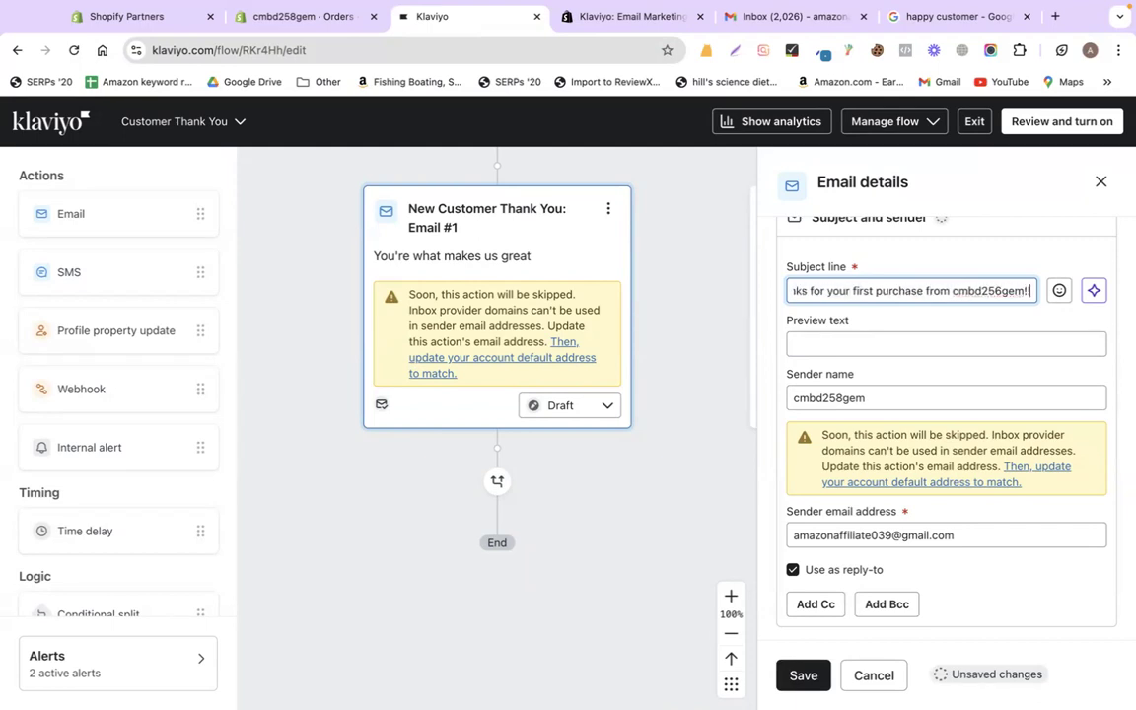
pyautogui.doubleClick(990, 290)
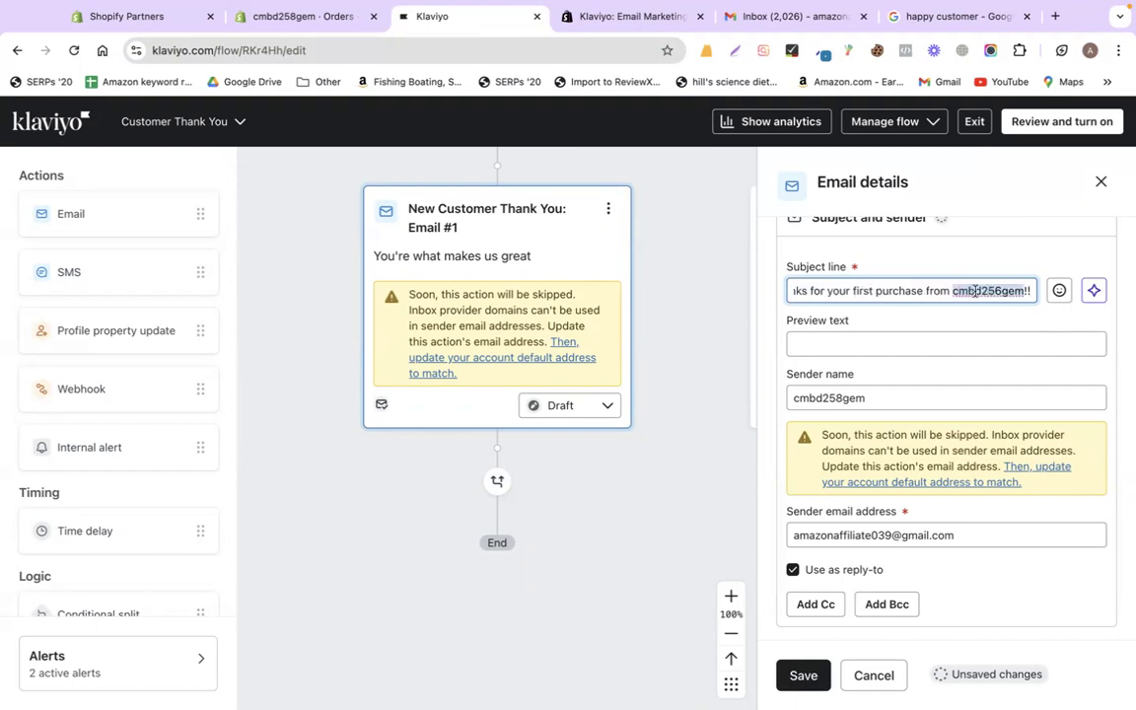
pyautogui.write('calwanwax co!!')
pyautogui.click(989, 325)
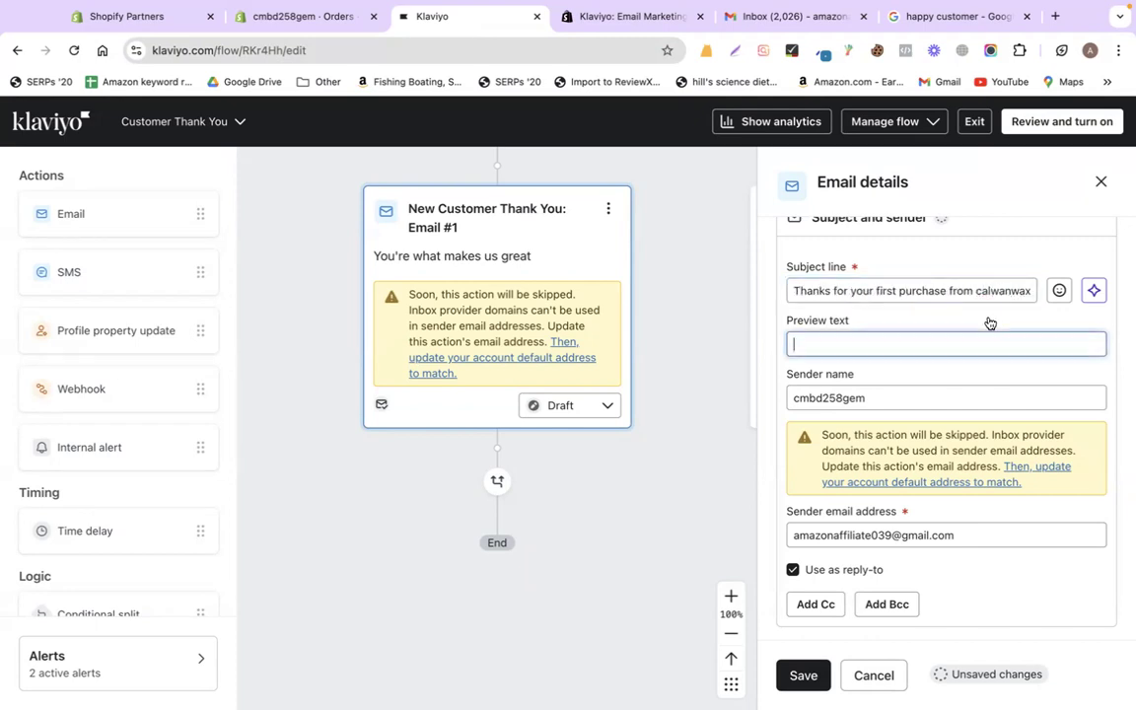
pyautogui.doubleClick(962, 292)
pyautogui.tripleClick(961, 292)
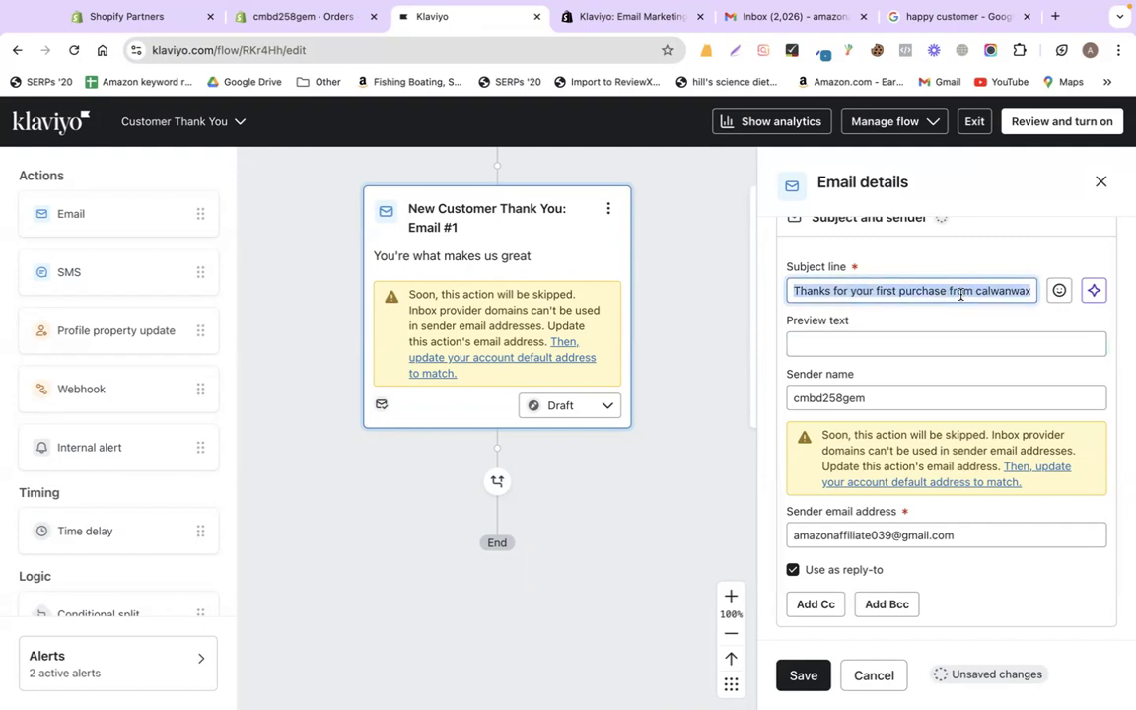
pyautogui.click(798, 676)
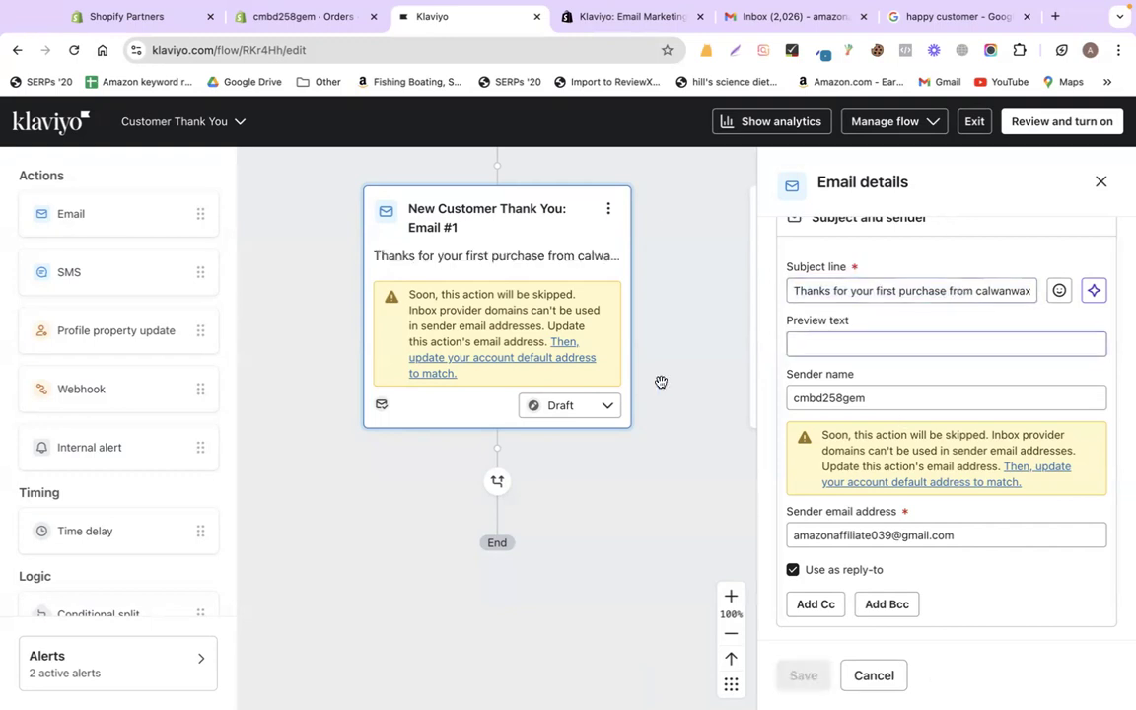
pyautogui.hscroll(5, 634, 391)
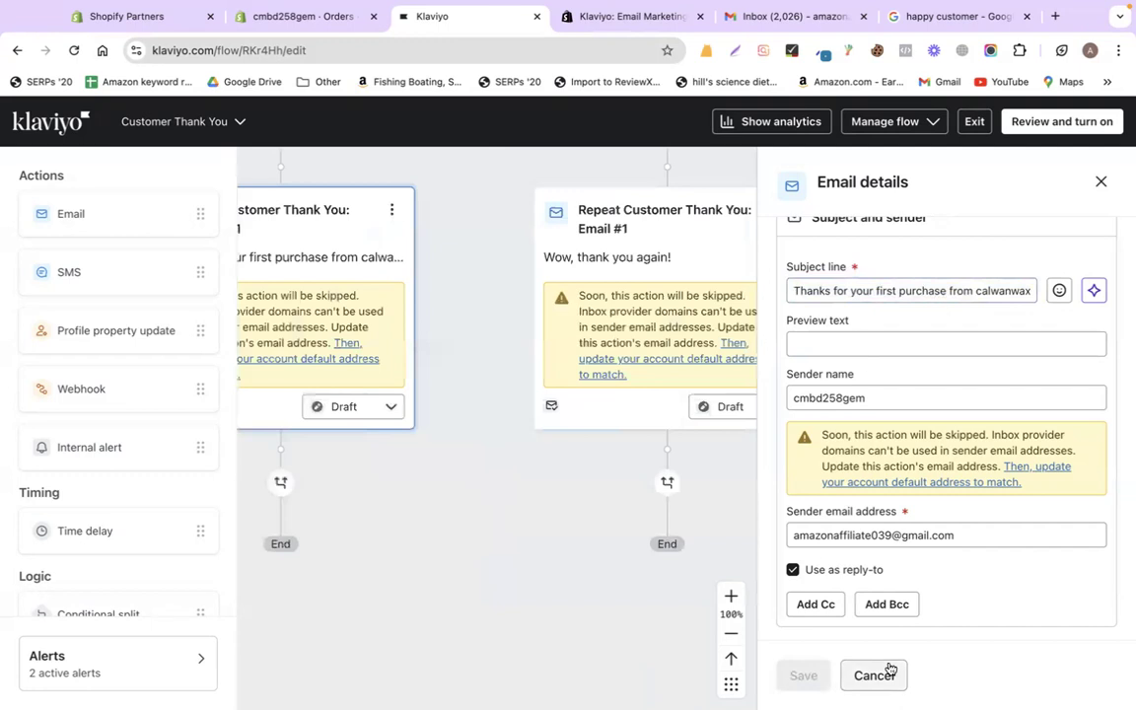
# - Open the Repeat Customer email's details, preview its template, then open it for editing
pyautogui.click(1101, 181)
pyautogui.click(687, 288)
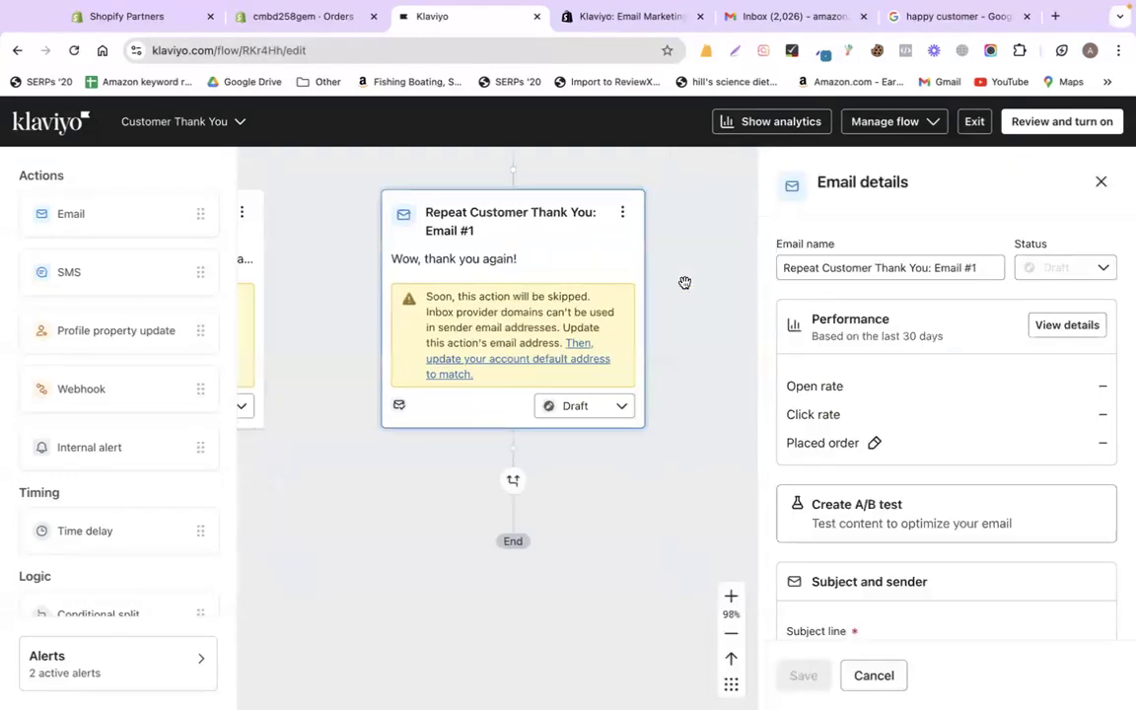
pyautogui.scroll(-4, 936, 447)
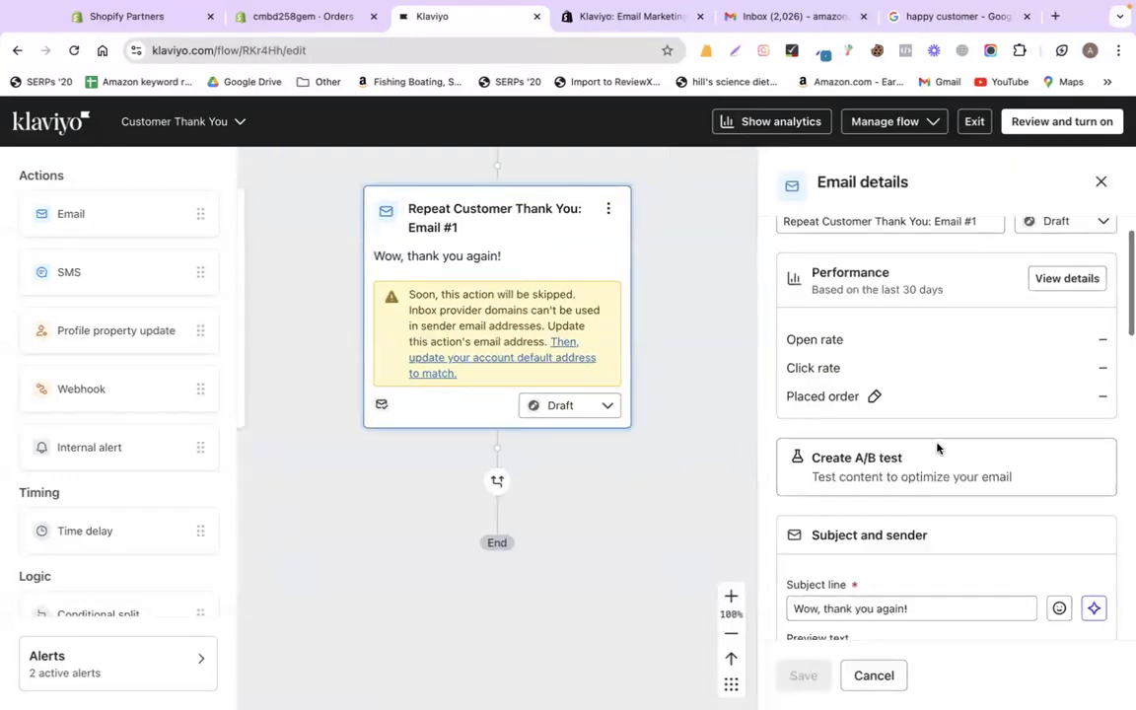
pyautogui.scroll(1, 913, 386)
pyautogui.click(824, 340)
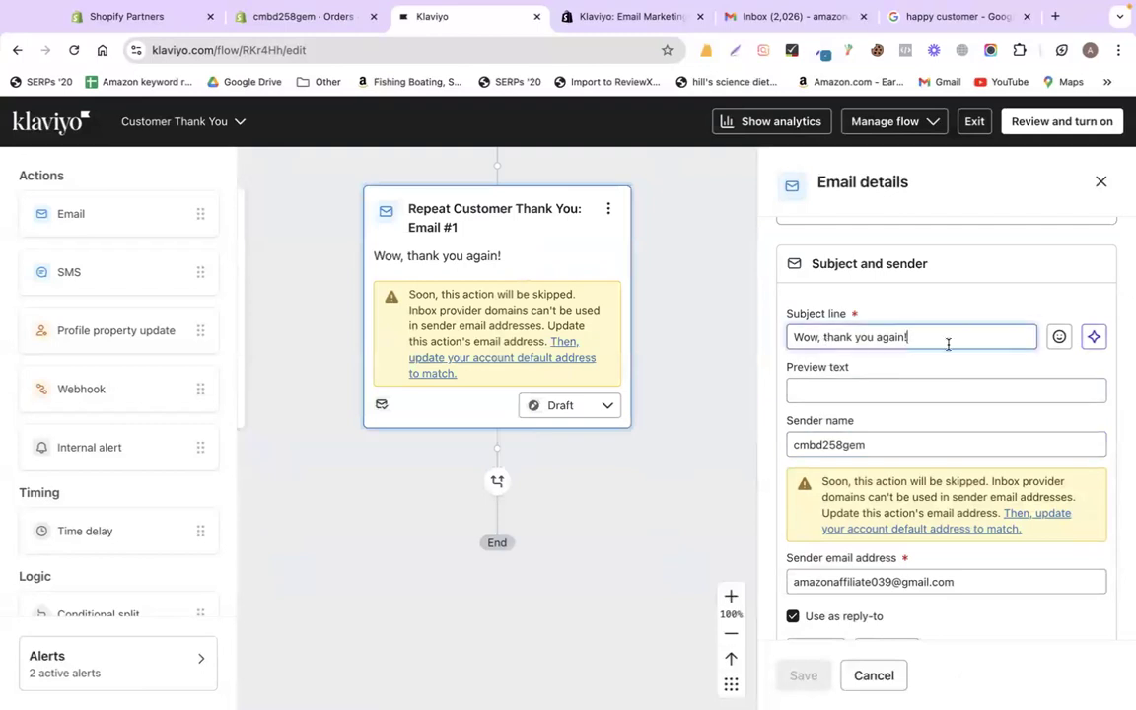
pyautogui.scroll(-5, 941, 414)
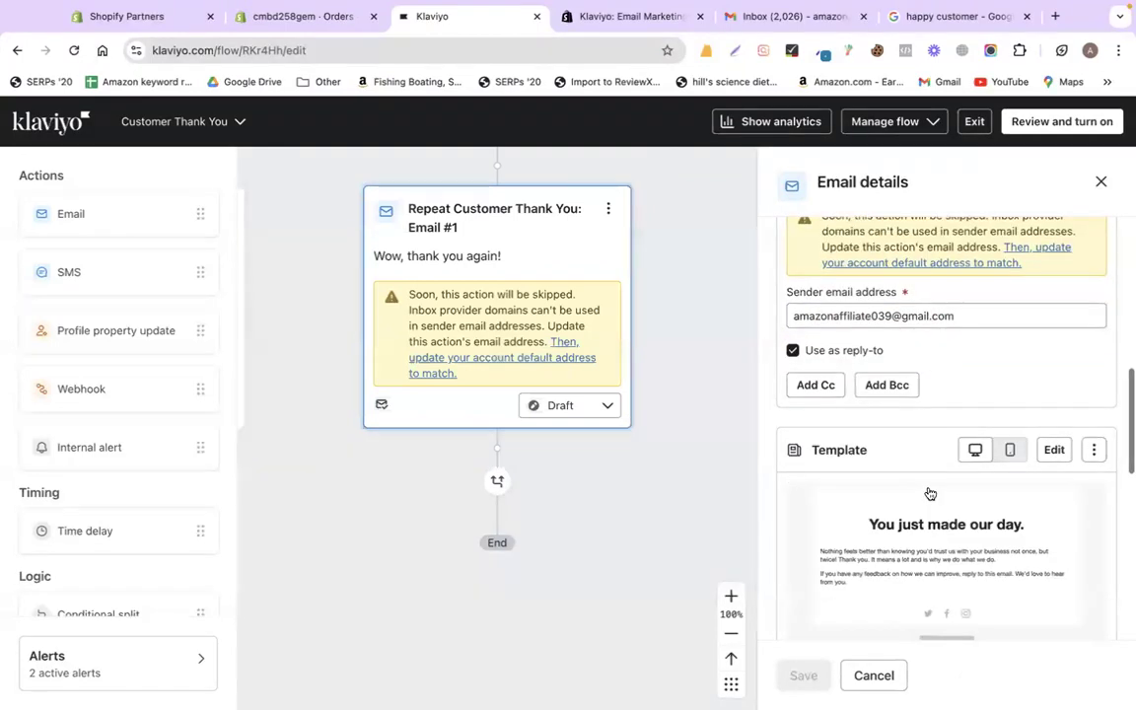
pyautogui.click(930, 489)
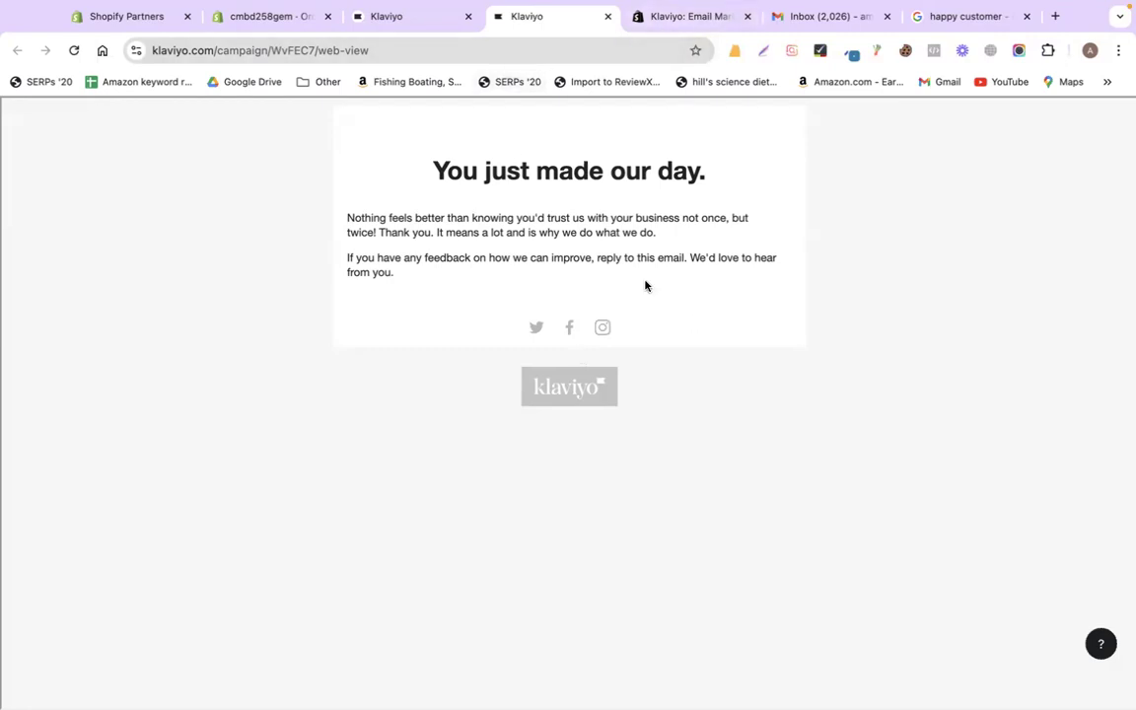
pyautogui.click(607, 16)
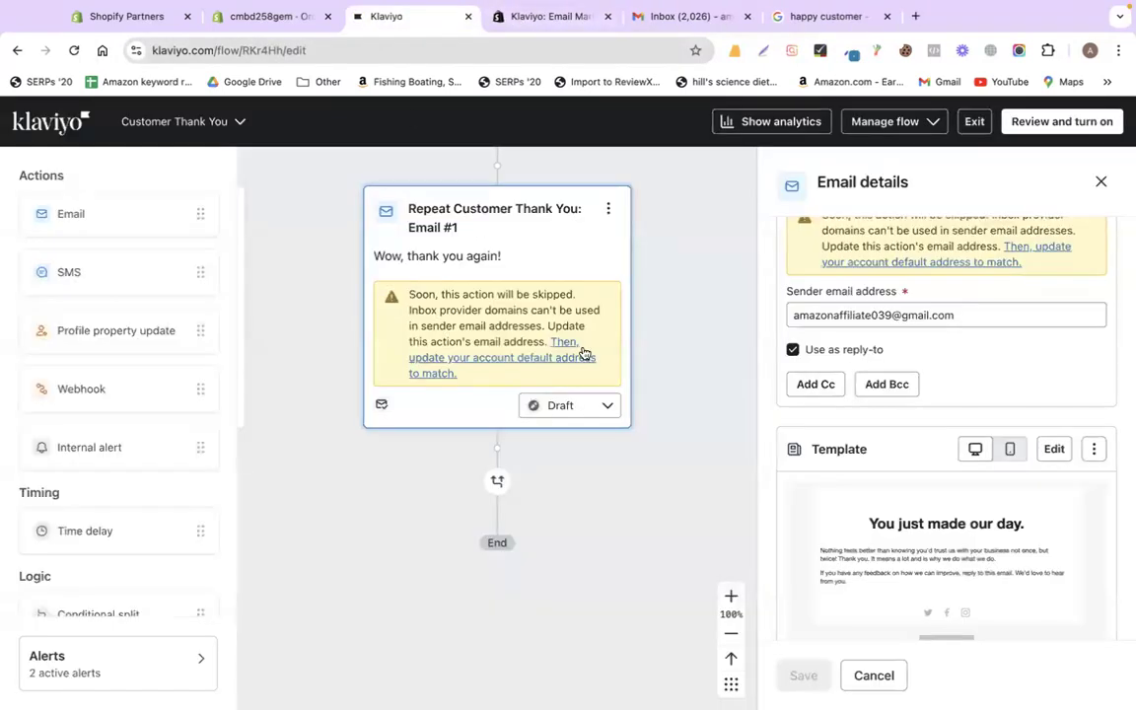
pyautogui.scroll(-2, 892, 426)
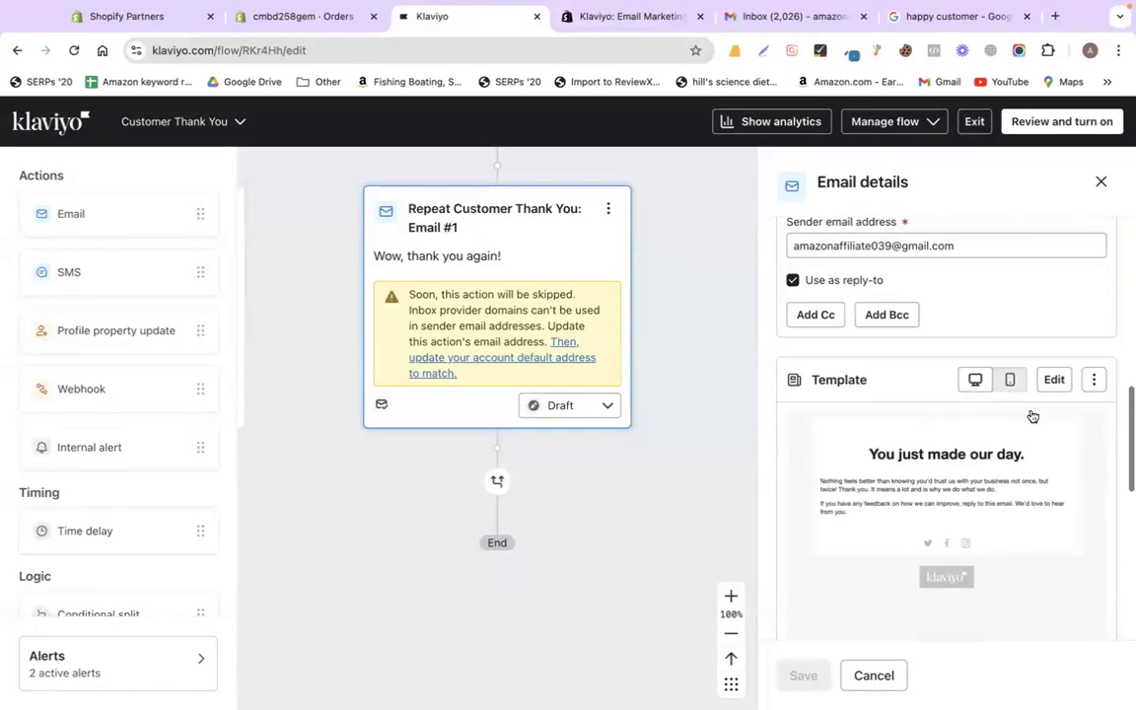
pyautogui.click(1050, 379)
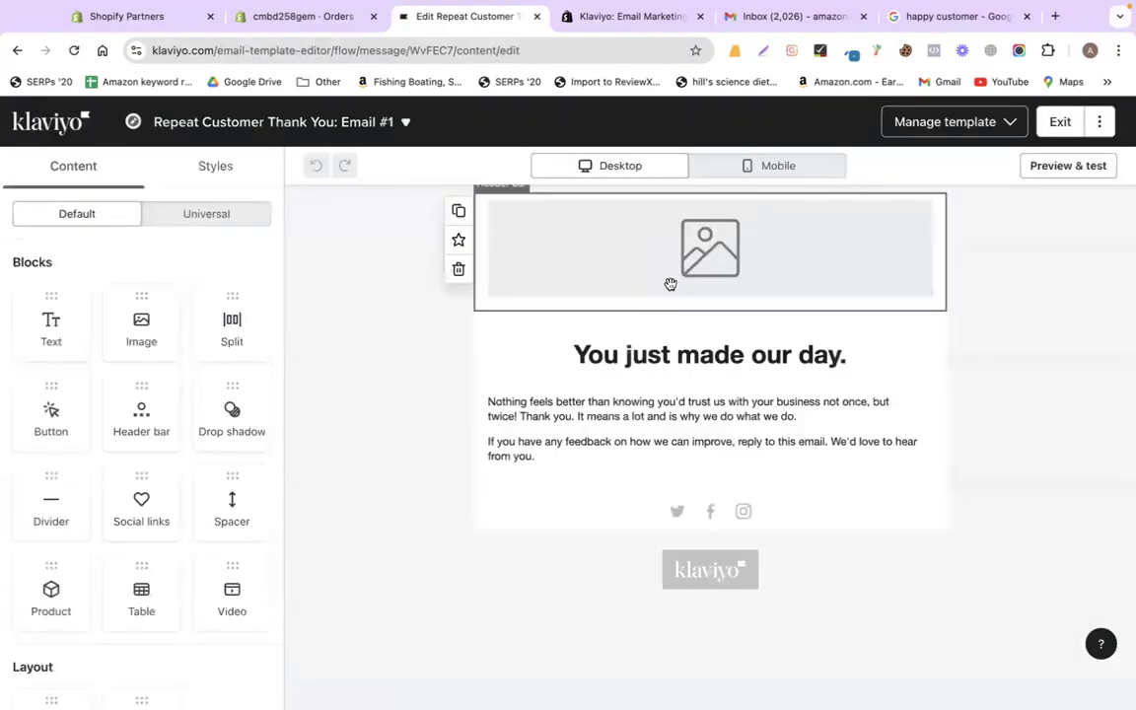
# - Set the thumbs-up 'images' illustration as the email's header picture
pyautogui.click(662, 234)
pyautogui.click(161, 468)
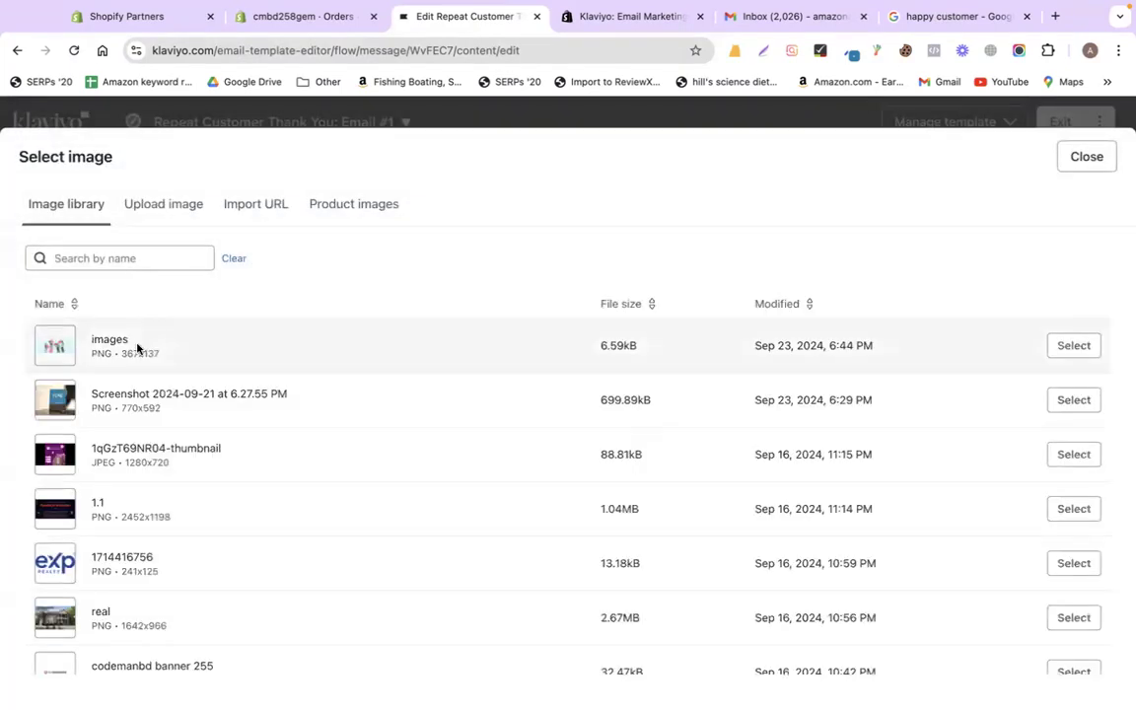
pyautogui.click(1070, 347)
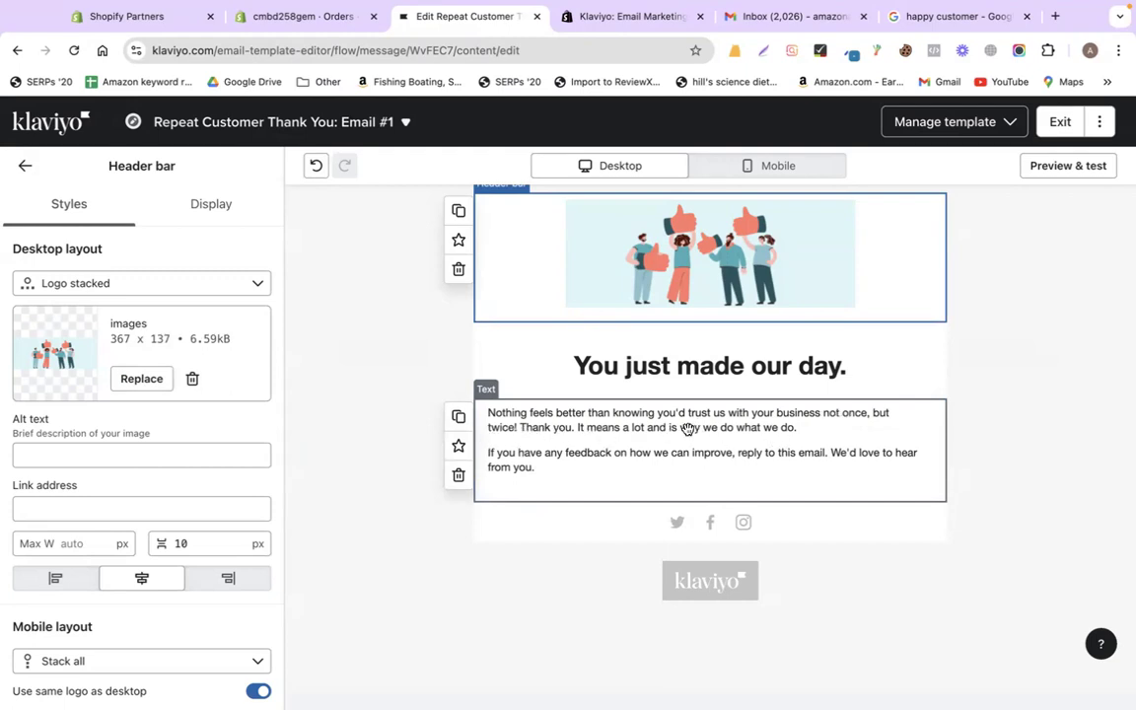
# - Replace 'twice' with 'repeatedly' in the thank-you paragraph and exit the editor
pyautogui.click(544, 431)
pyautogui.doubleClick(501, 426)
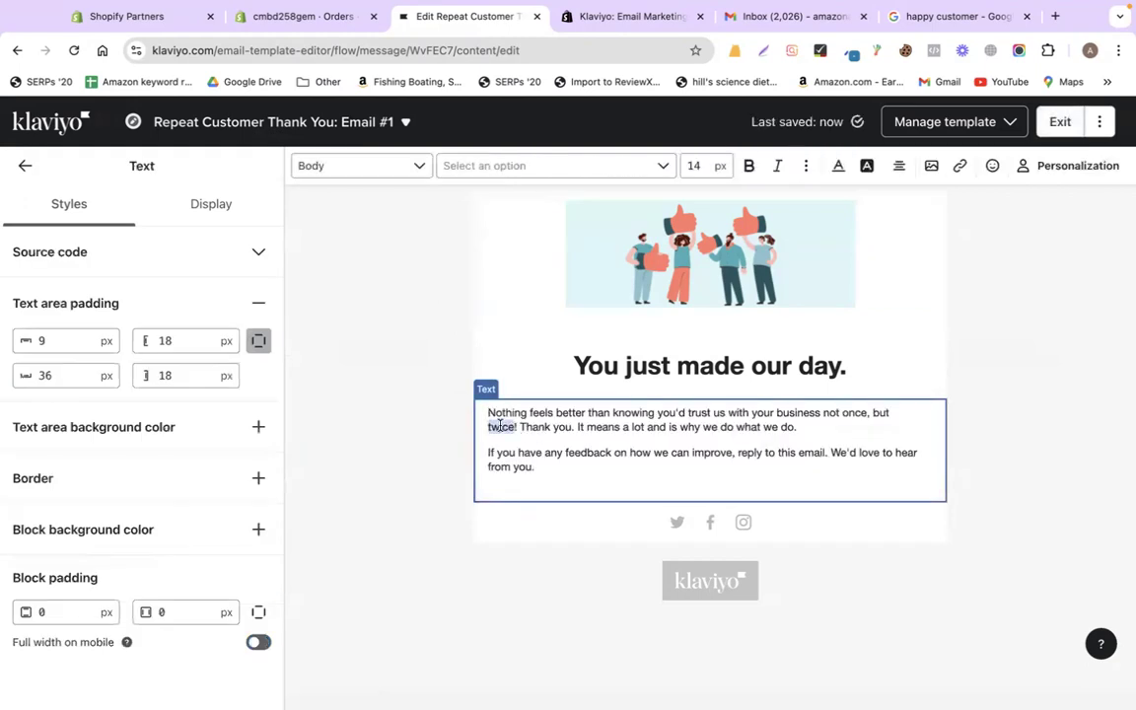
pyautogui.write('minhazo')
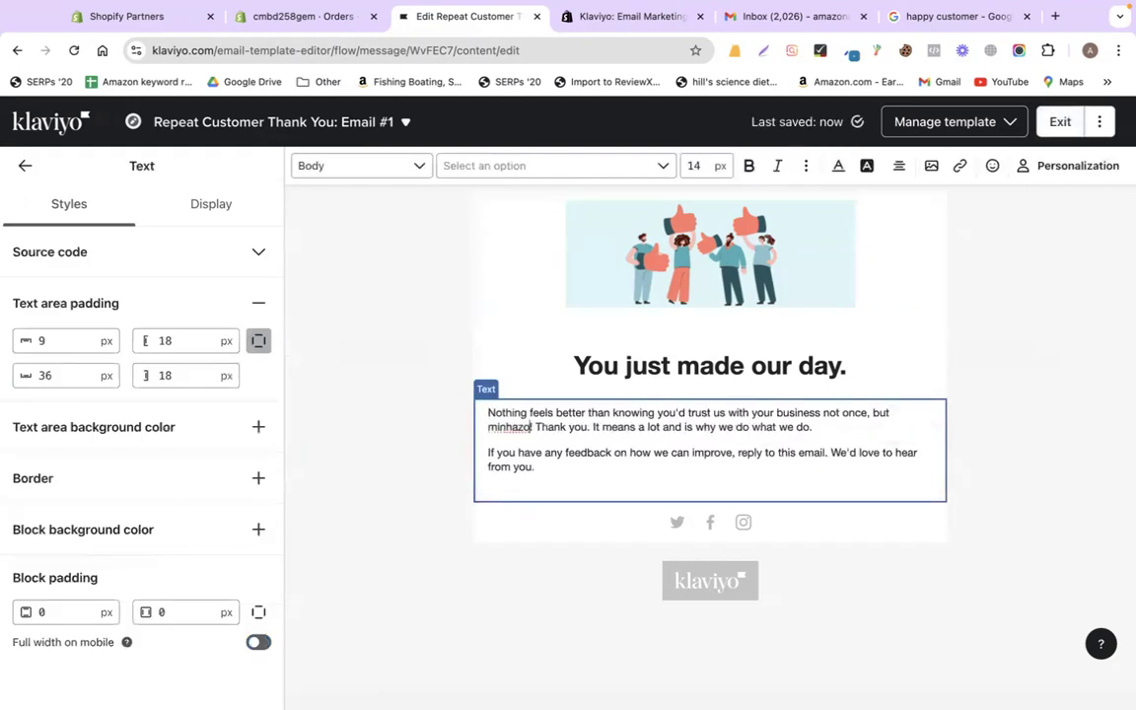
pyautogui.press('BackSpace')
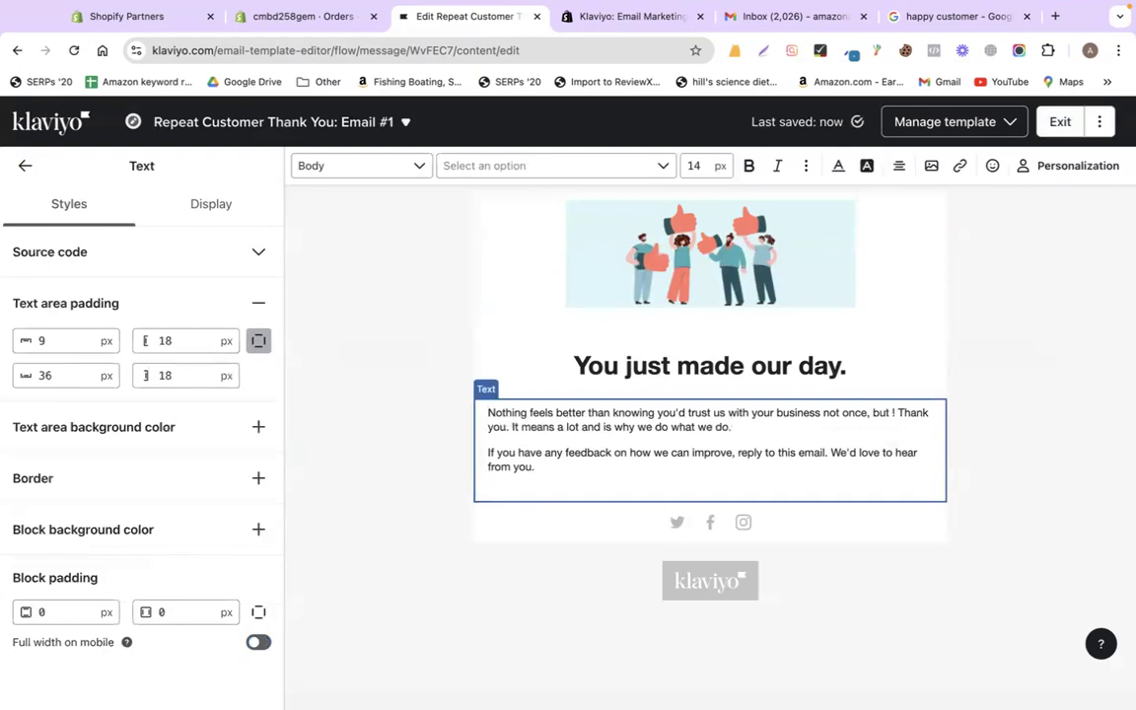
pyautogui.doubleClick(886, 412)
pyautogui.write('but repeatly')
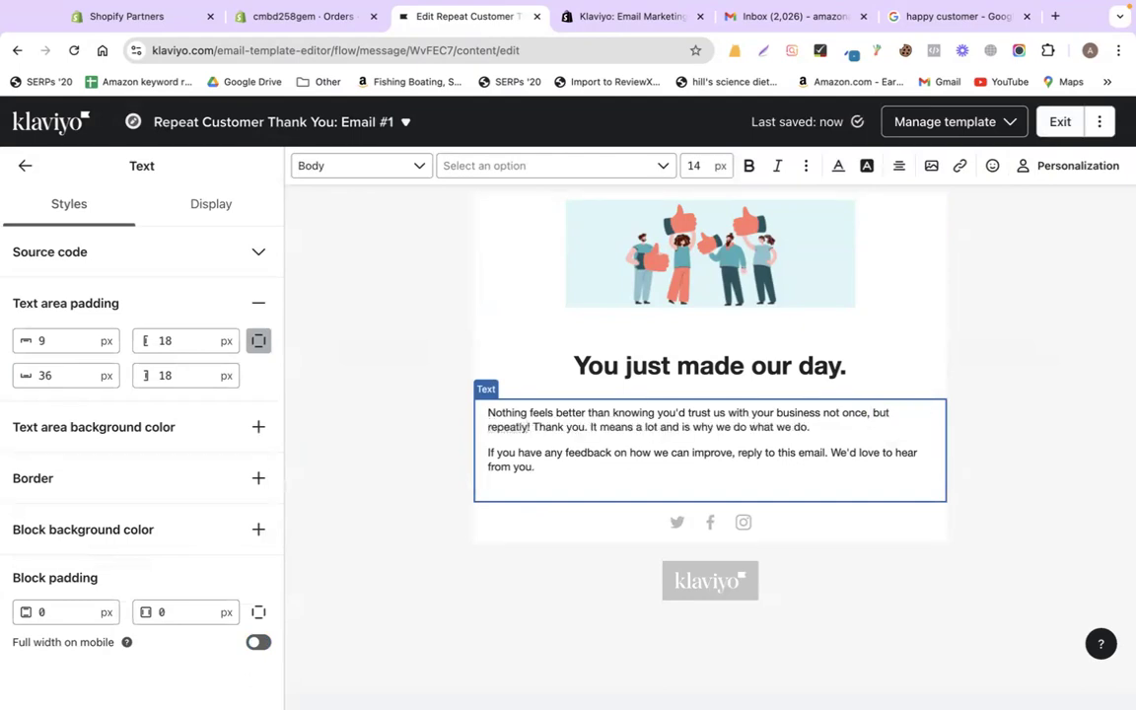
pyautogui.rightClick(508, 426)
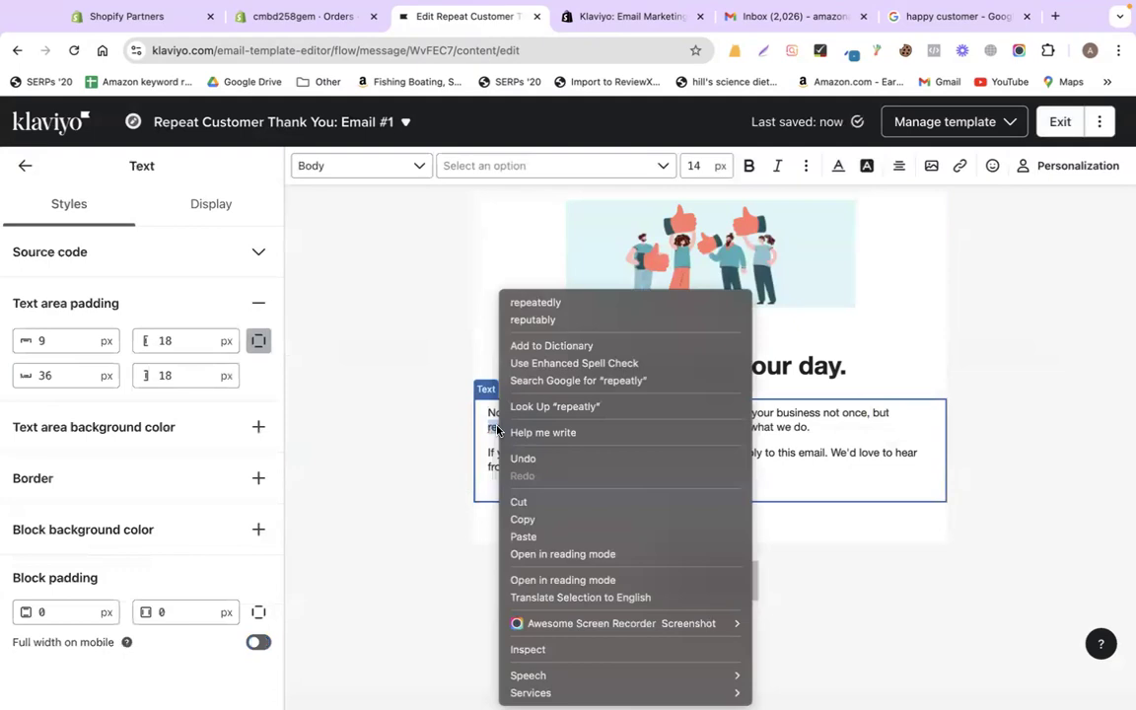
pyautogui.click(535, 302)
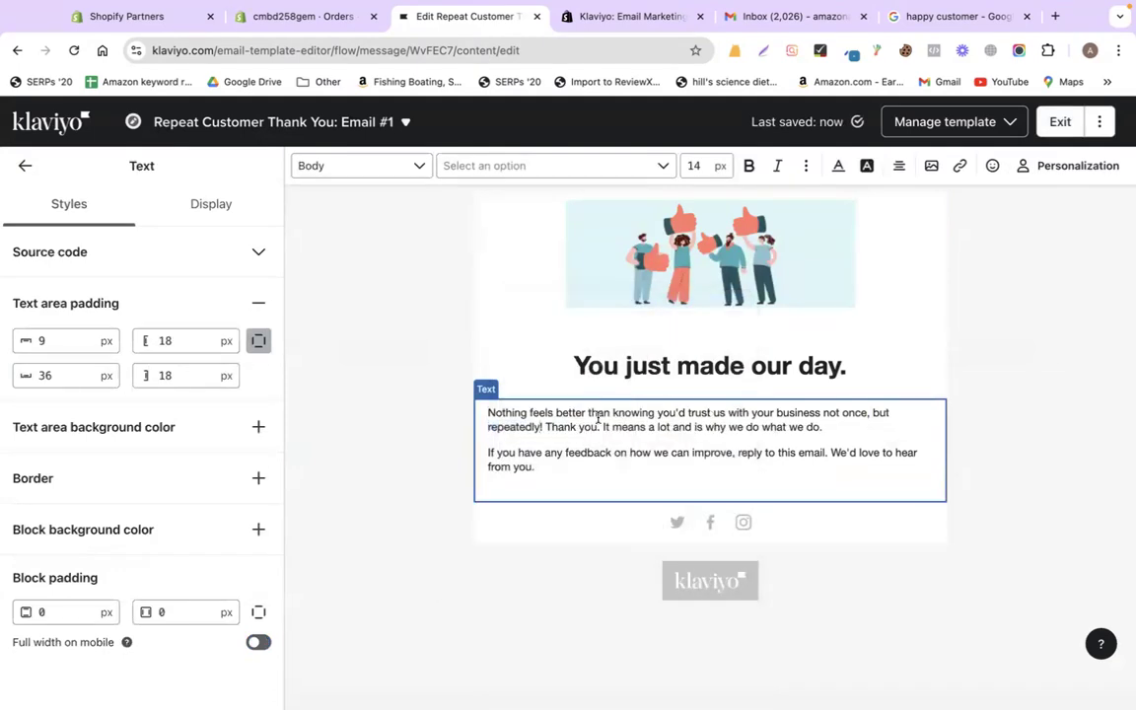
pyautogui.tripleClick(561, 461)
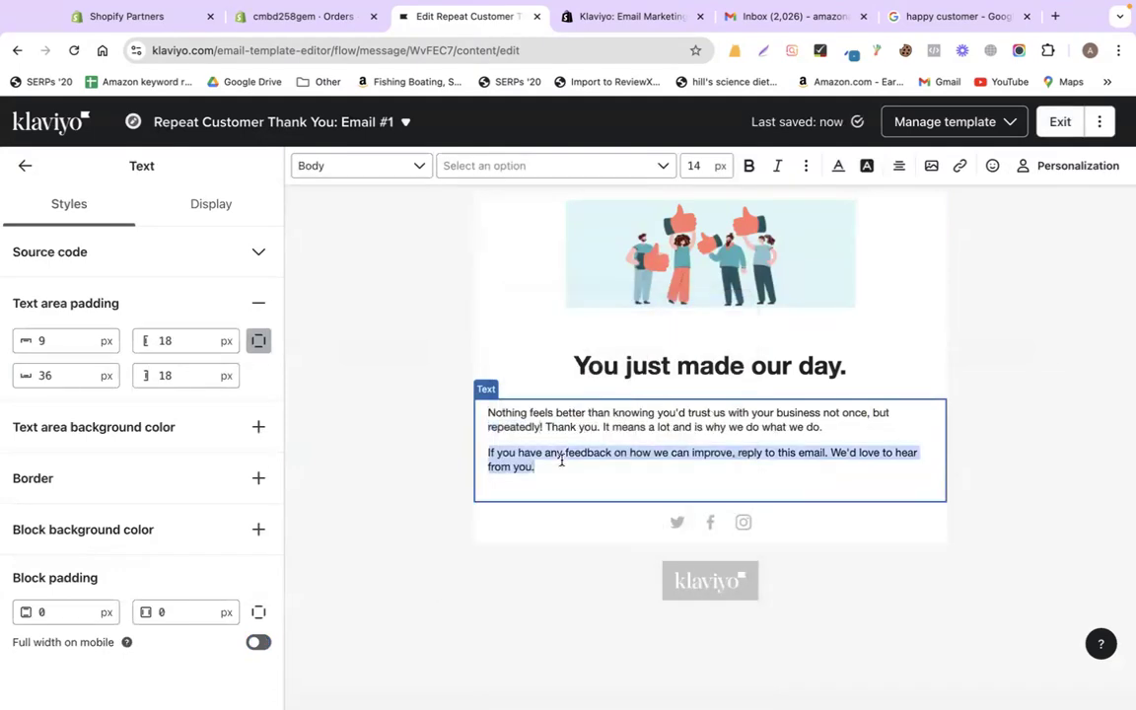
pyautogui.click(1058, 130)
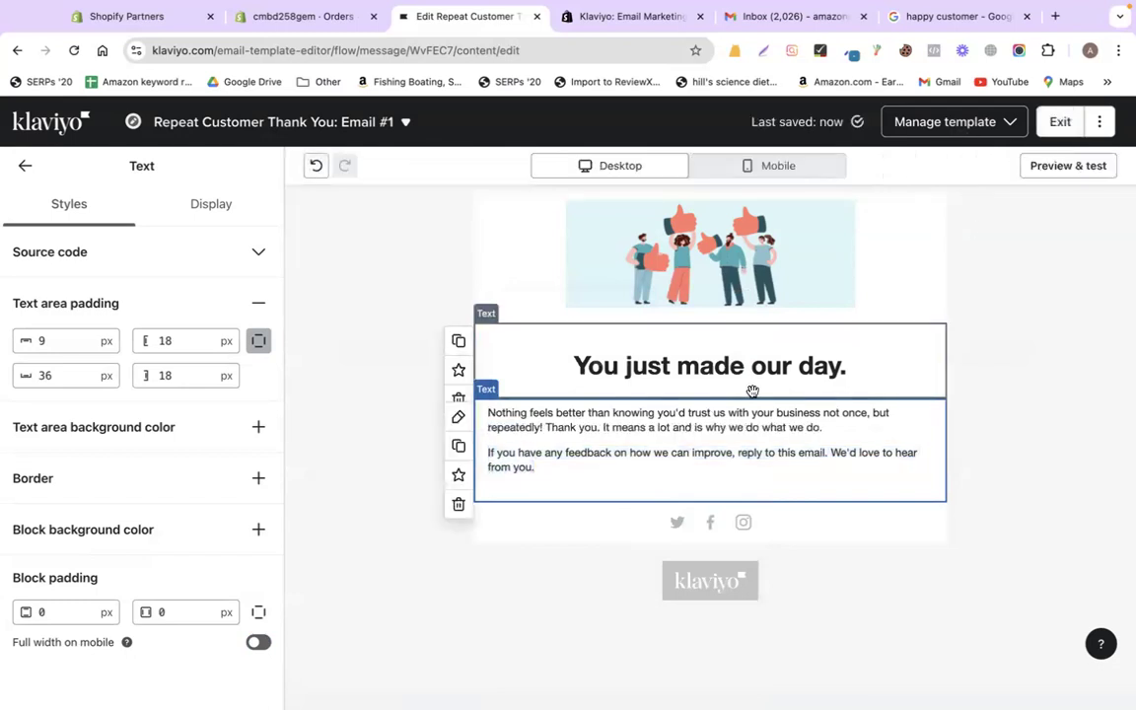
pyautogui.click(1053, 122)
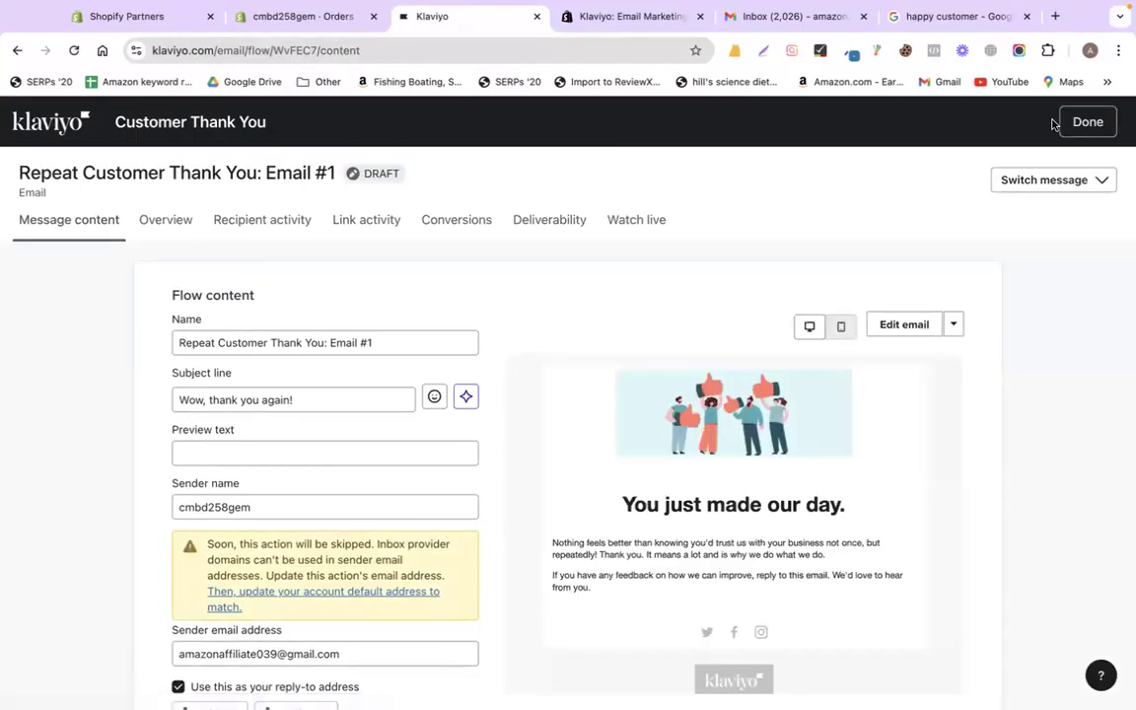
# - Turn on the Customer Thank You flow with Live action status, then return to Flows
pyautogui.click(1095, 125)
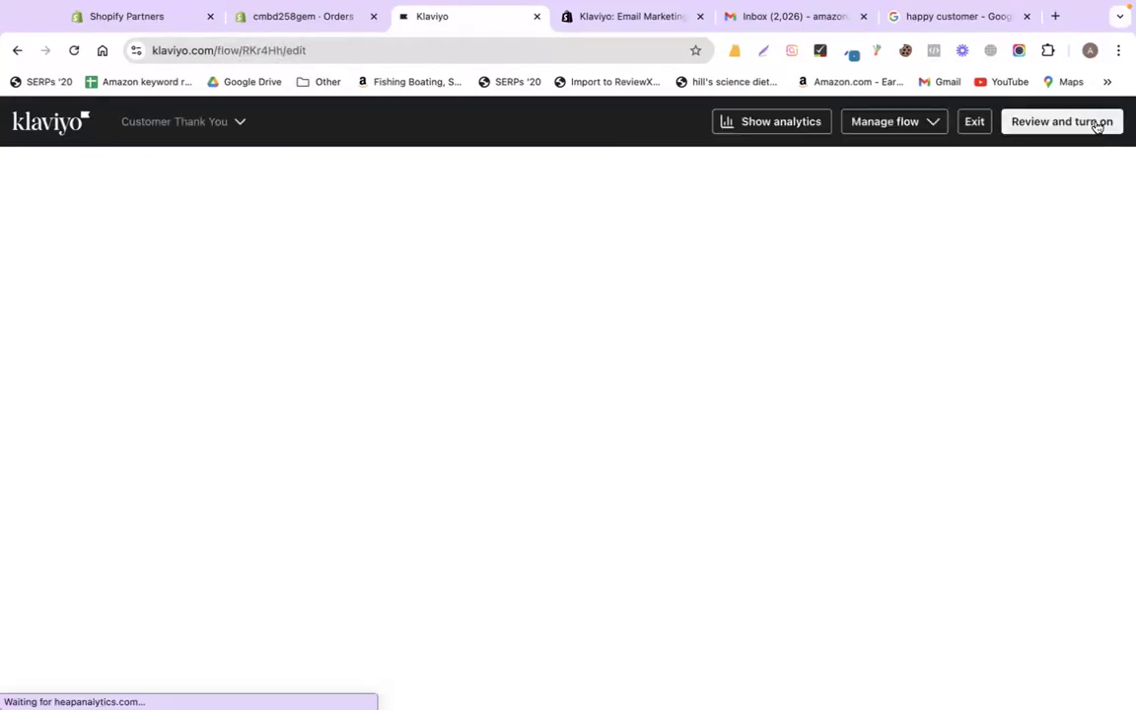
pyautogui.scroll(-3, 732, 360)
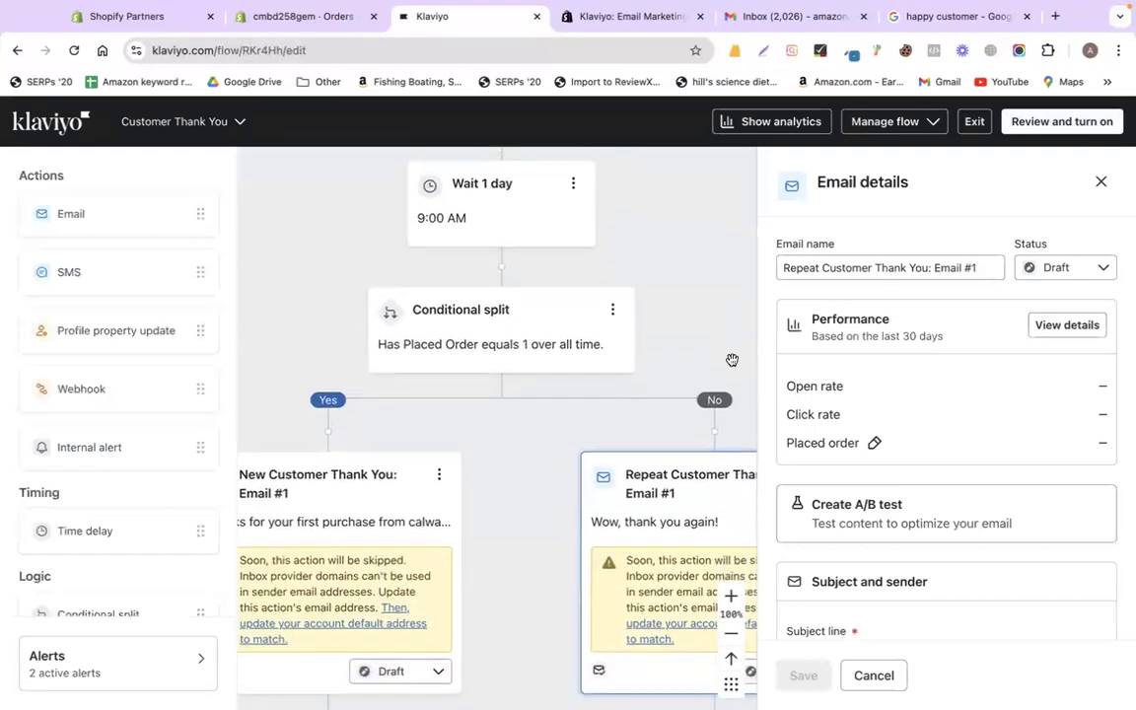
pyautogui.click(1044, 121)
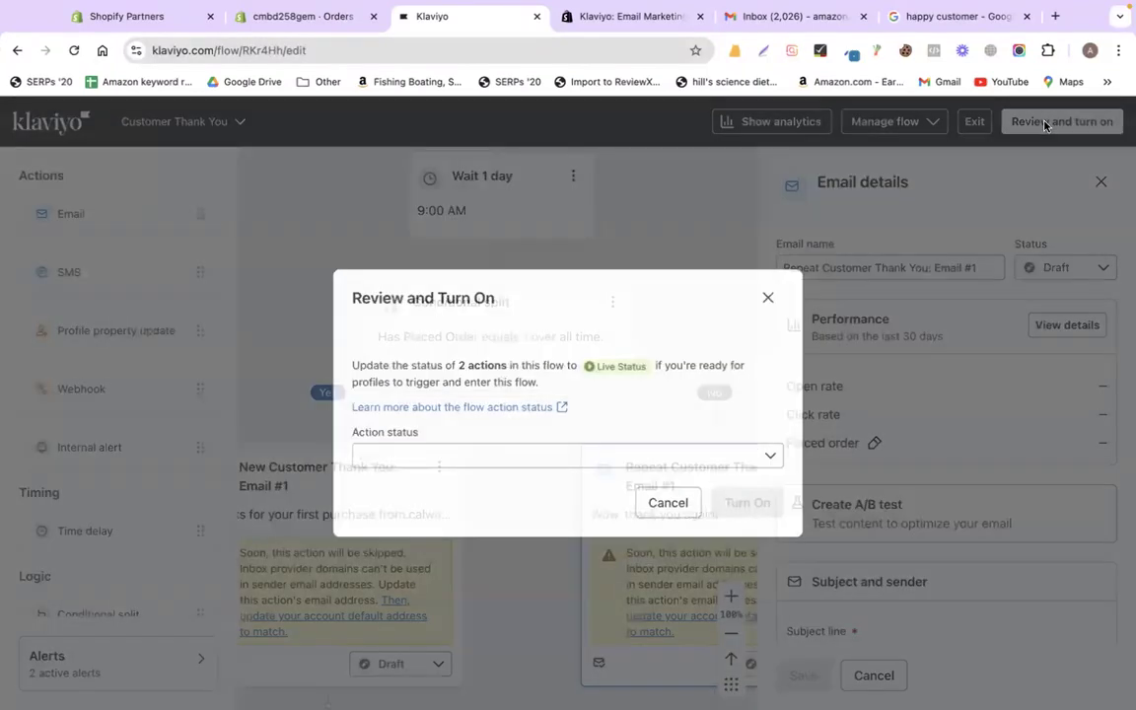
pyautogui.click(476, 463)
pyautogui.click(476, 462)
pyautogui.click(749, 526)
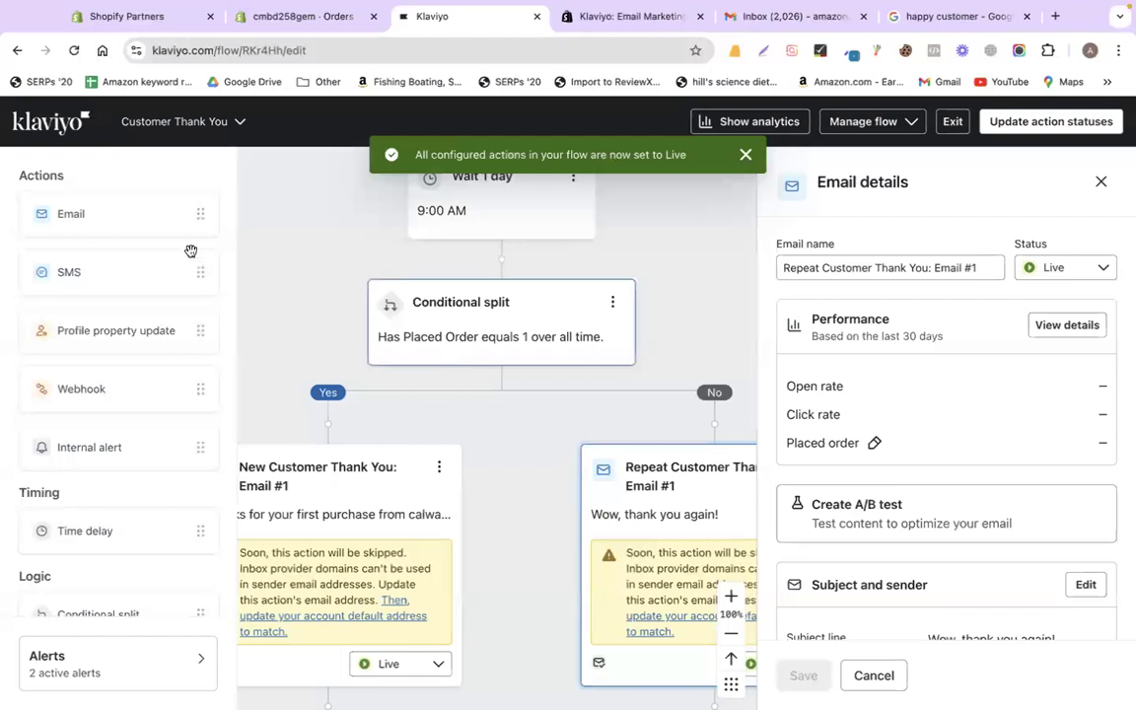
pyautogui.click(46, 128)
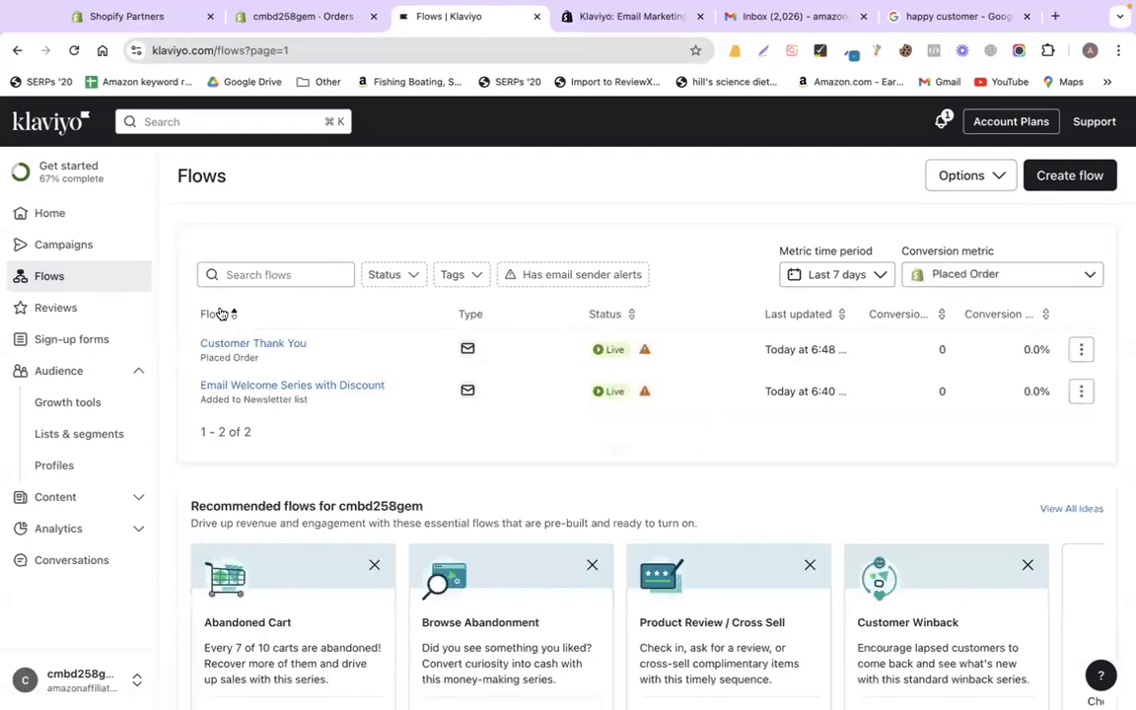
# - Pick the Abandoned Cart recommended flow and choose Use flow
pyautogui.scroll(-3, 369, 482)
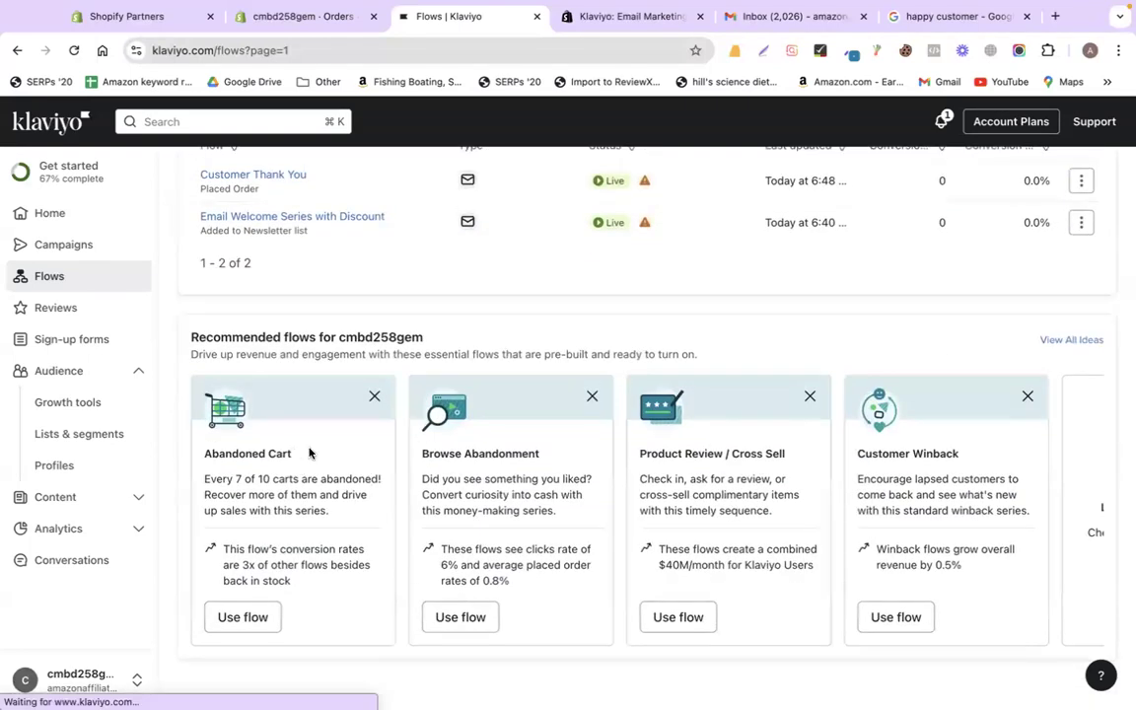
pyautogui.tripleClick(245, 454)
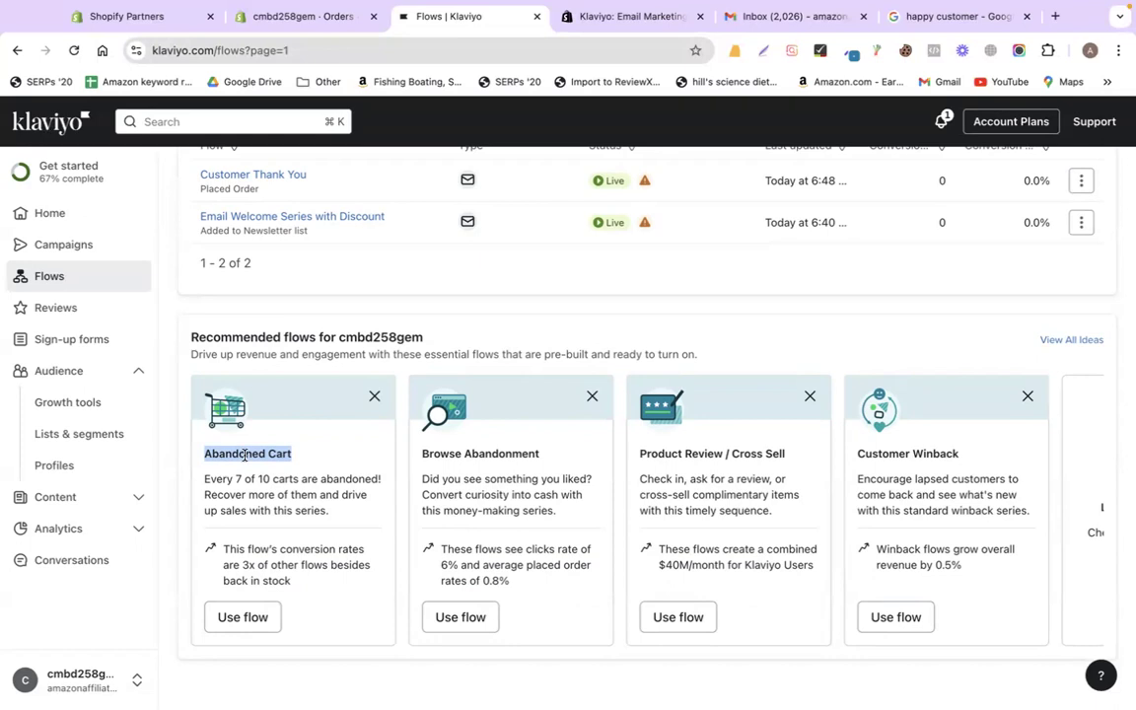
pyautogui.click(225, 616)
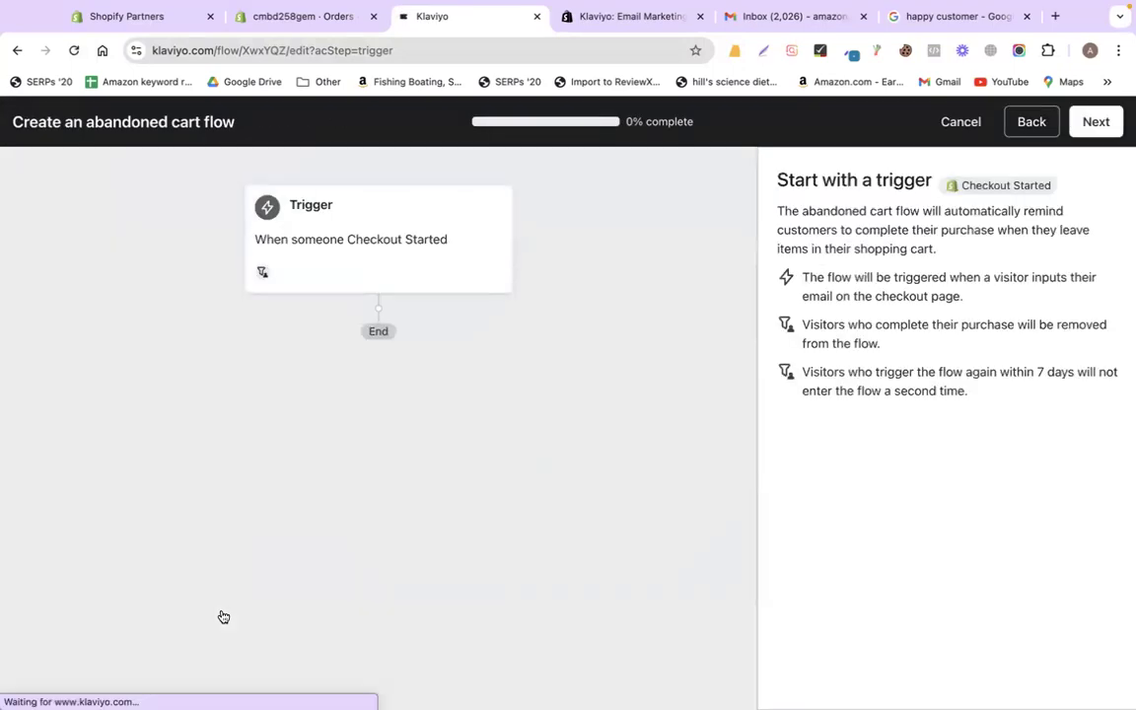
# - Advance to the message type step, compare Email and SMS, and settle on email-only messages
pyautogui.click(1095, 121)
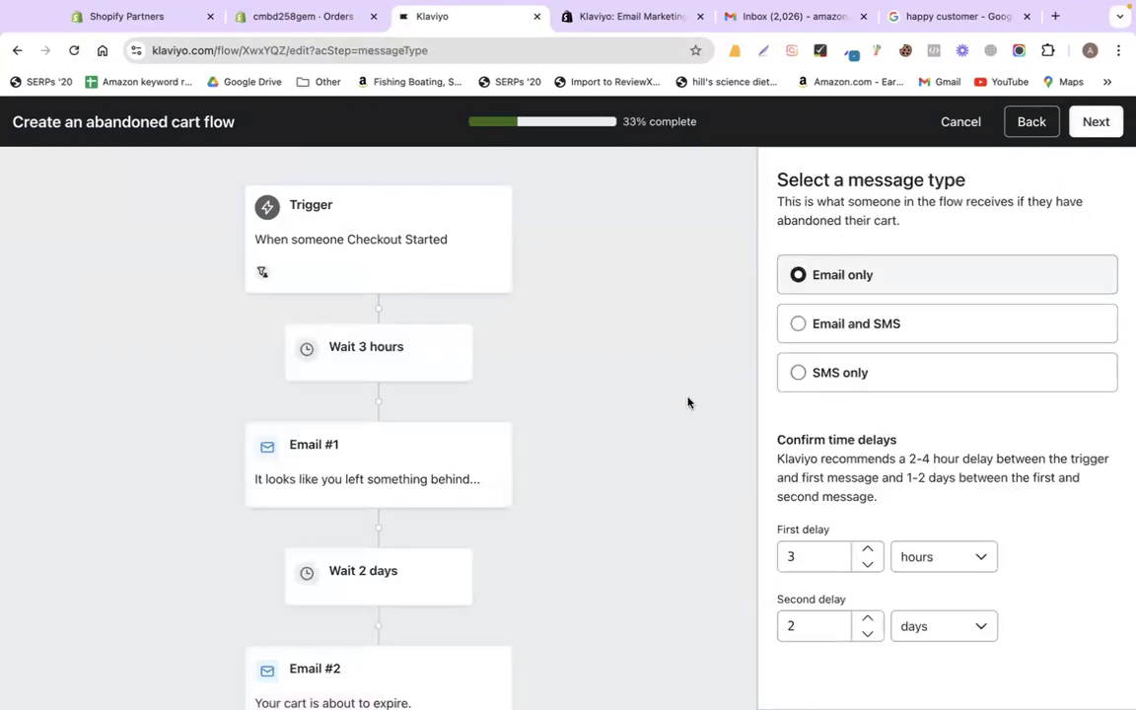
pyautogui.scroll(-1, 687, 400)
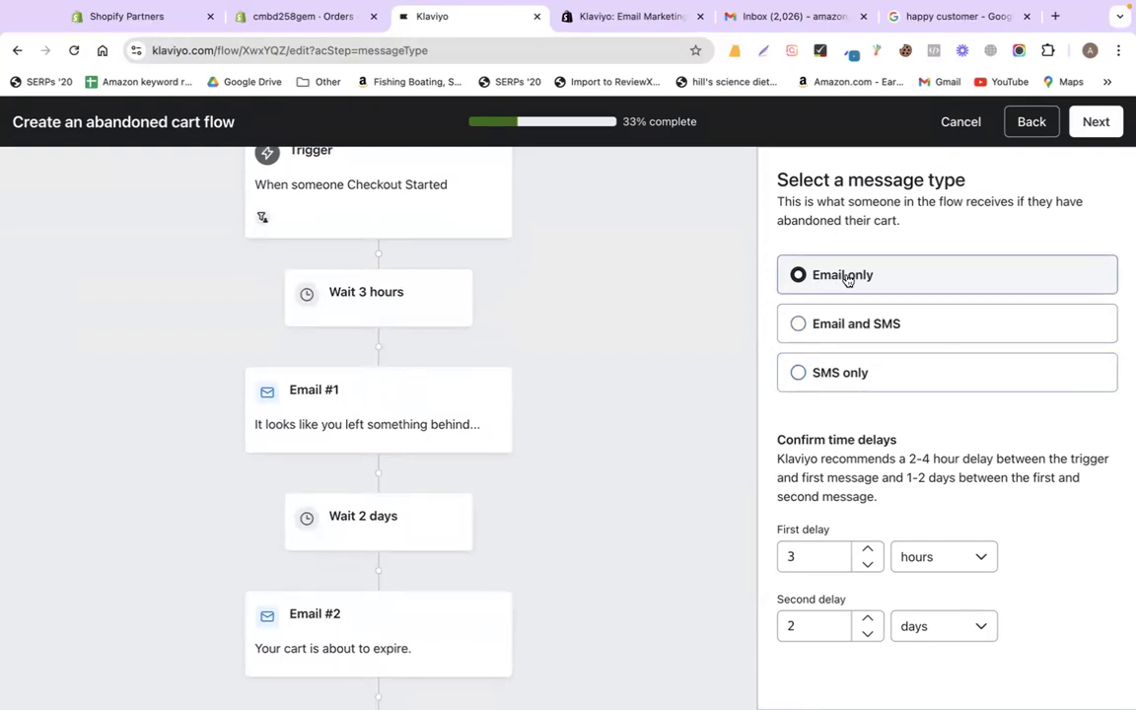
pyautogui.click(798, 321)
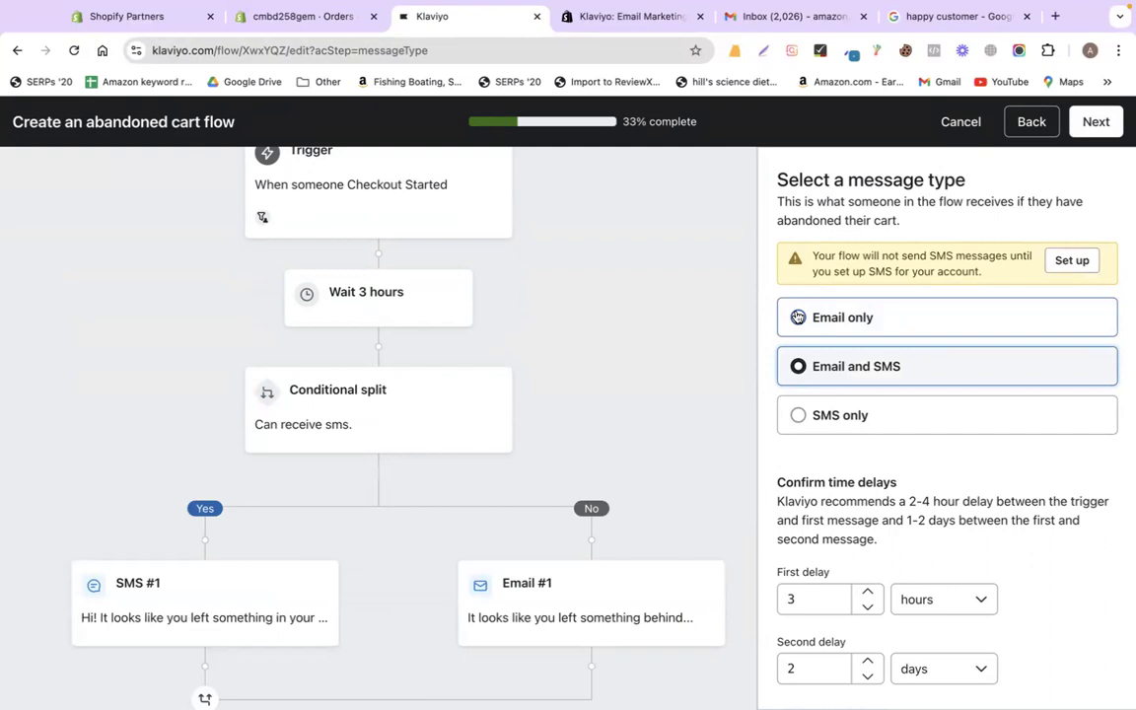
pyautogui.click(797, 316)
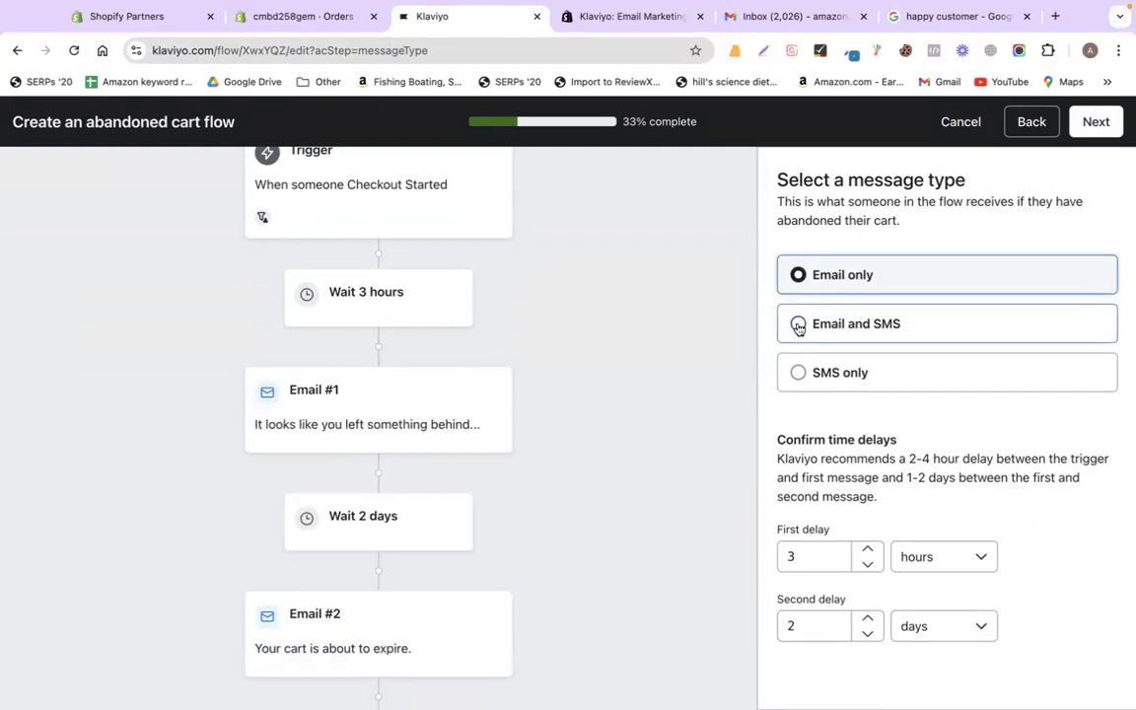
pyautogui.click(799, 326)
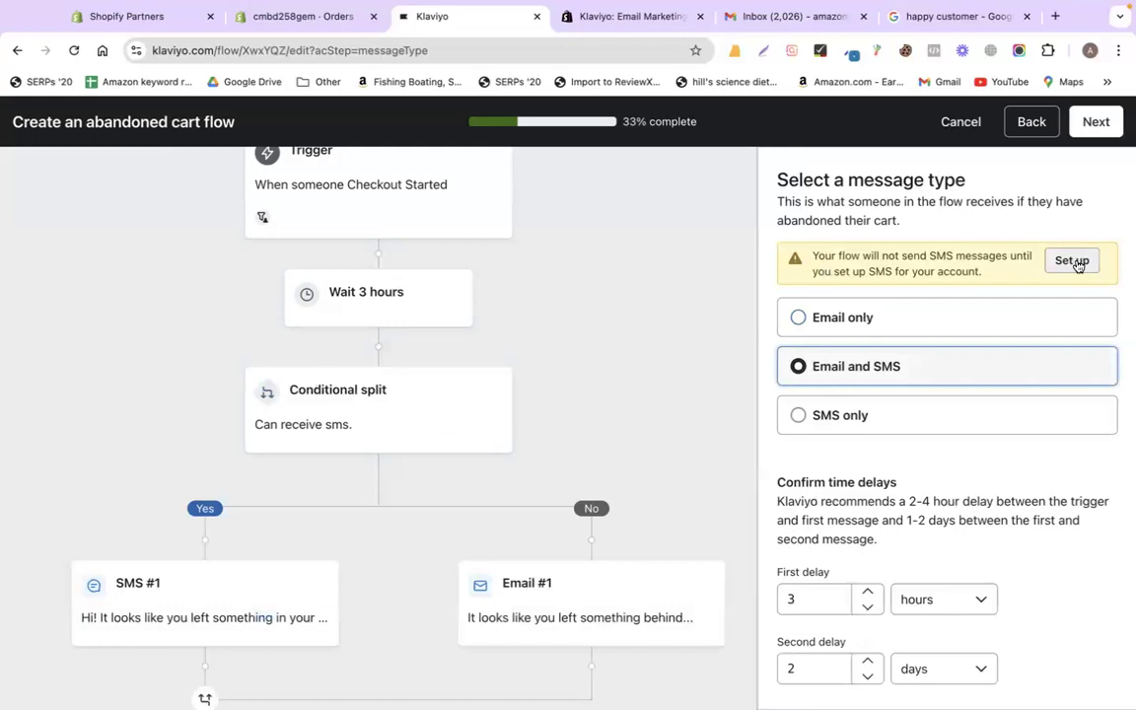
pyautogui.click(799, 316)
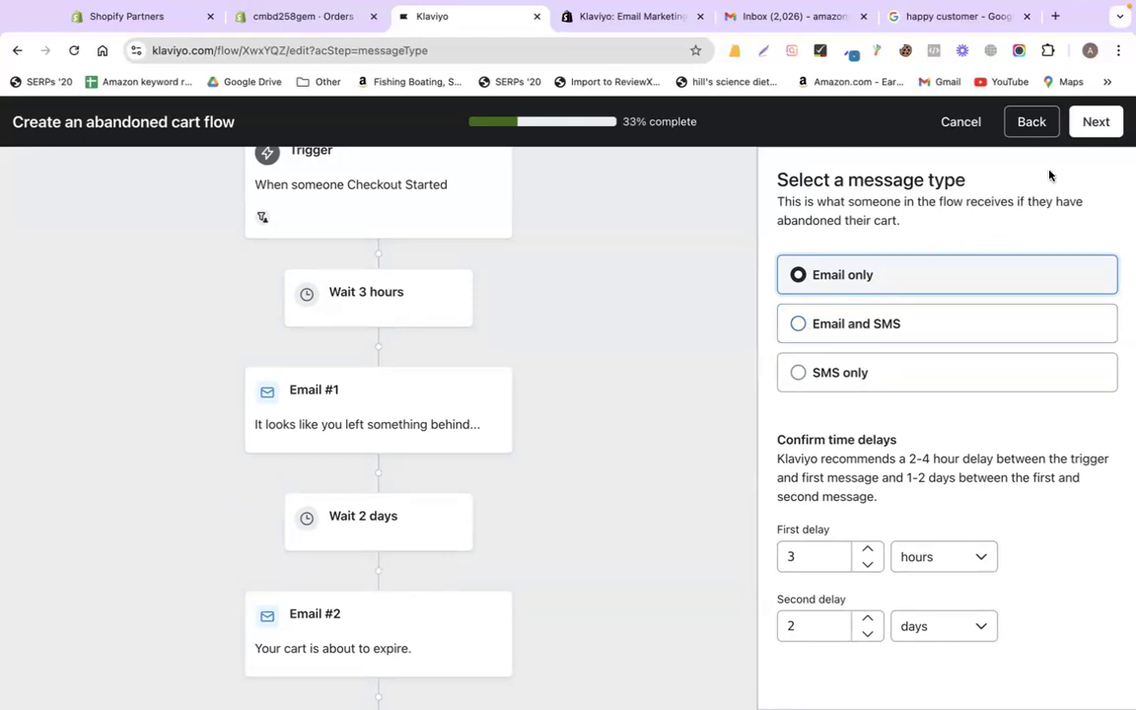
# - Set the flow currency to ($) United States and generate the Abandoned Cart Reminder (Email) flow
pyautogui.click(1095, 122)
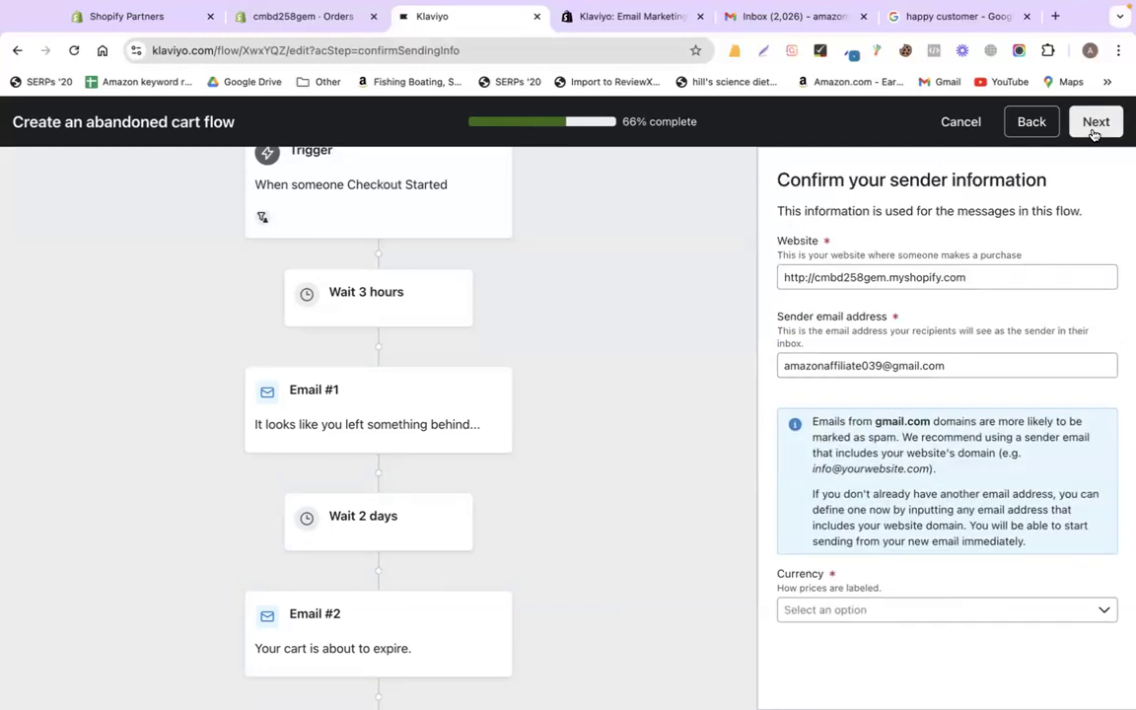
pyautogui.click(917, 611)
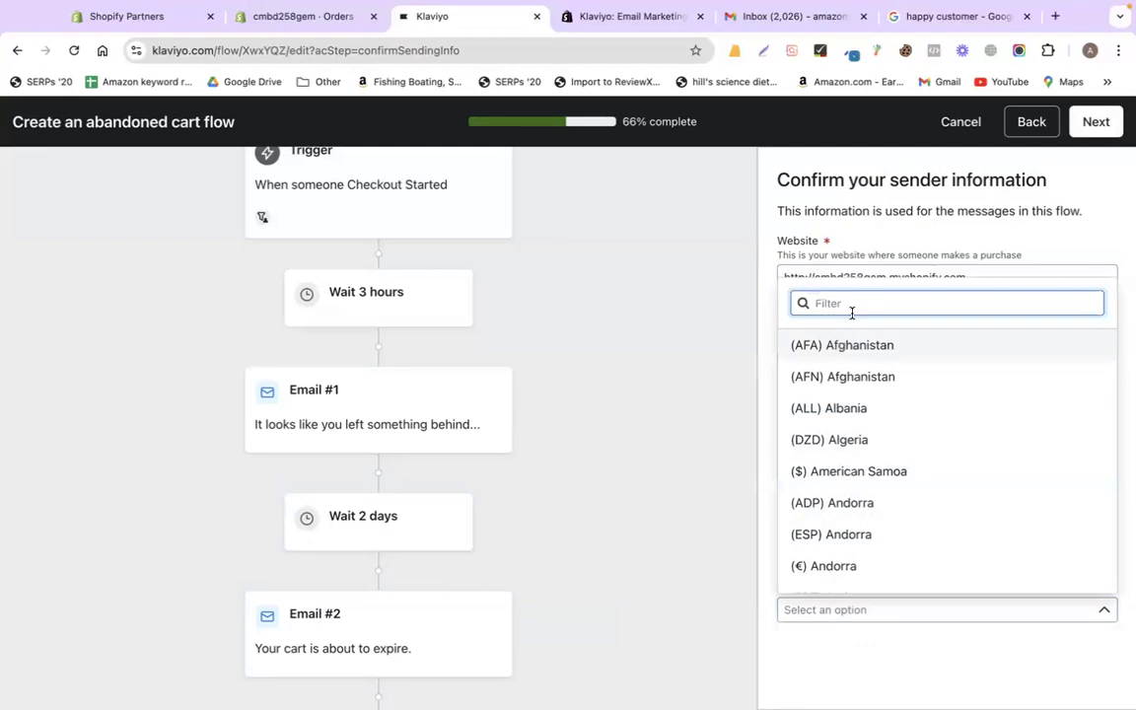
pyautogui.write('uni')
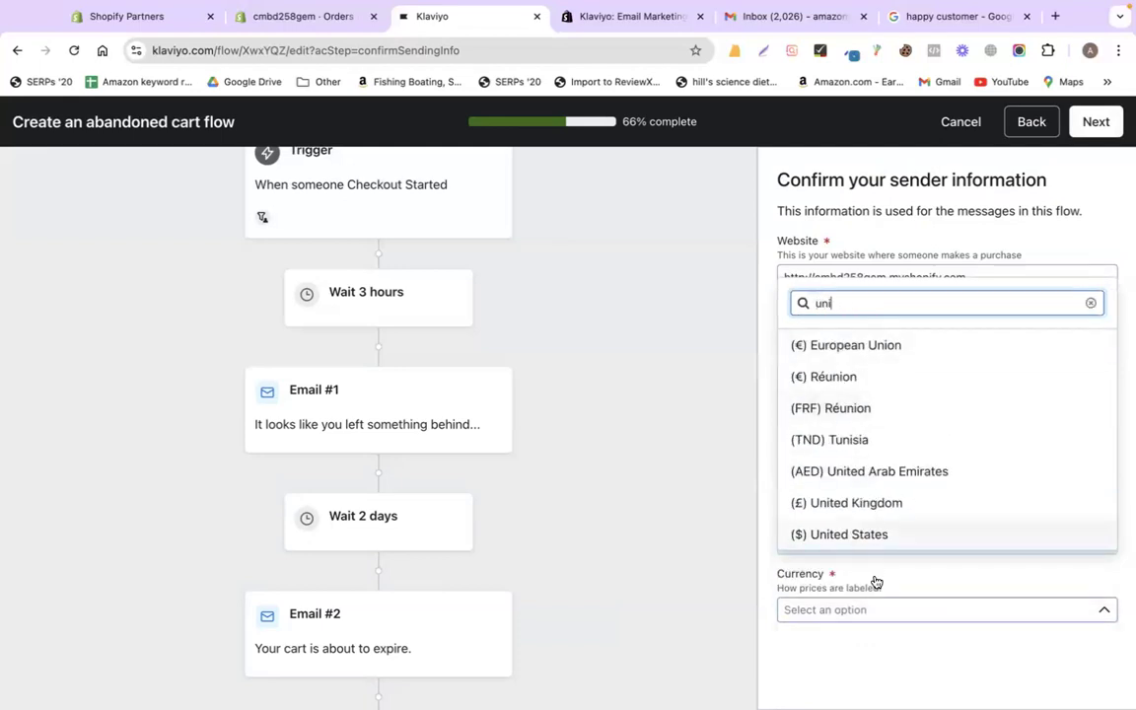
pyautogui.click(867, 539)
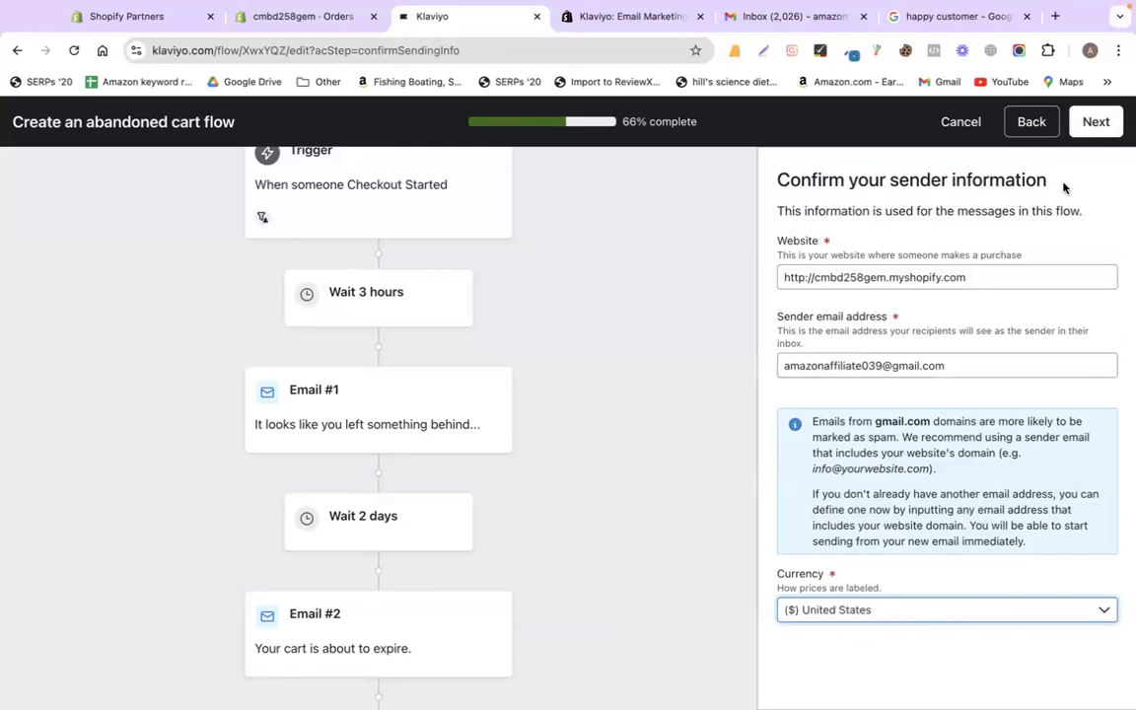
pyautogui.click(1092, 123)
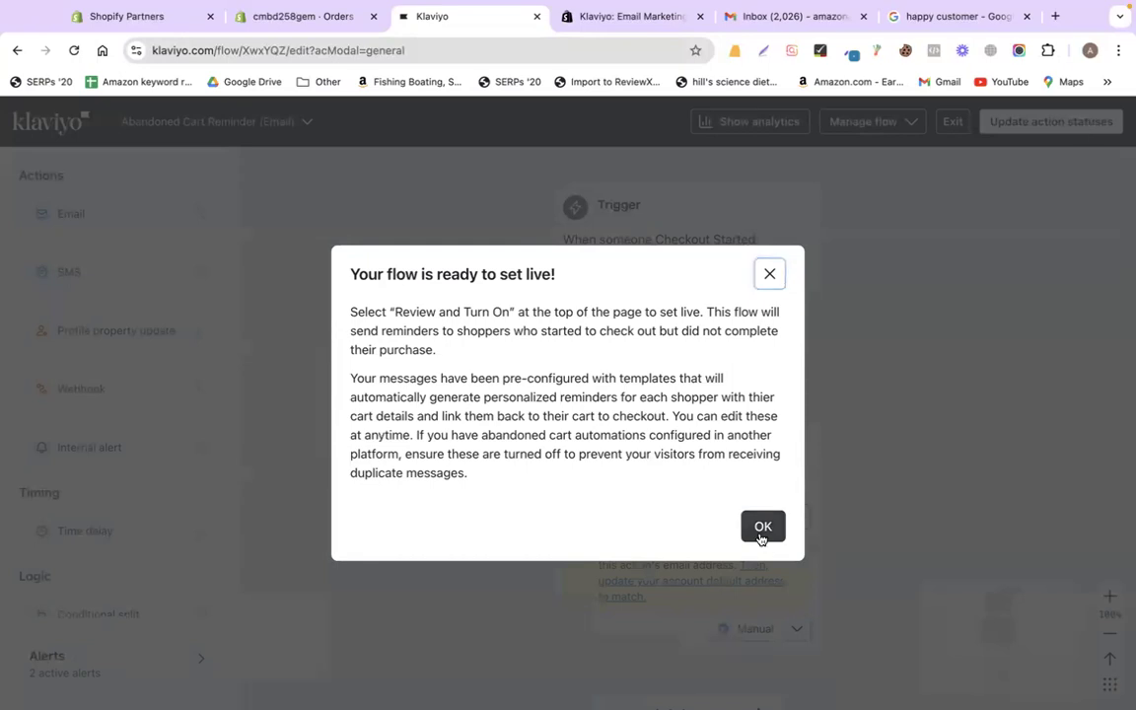
# - Dismiss the flow-ready notice and look over the generated abandoned cart flow
pyautogui.click(762, 528)
pyautogui.scroll(-2, 502, 418)
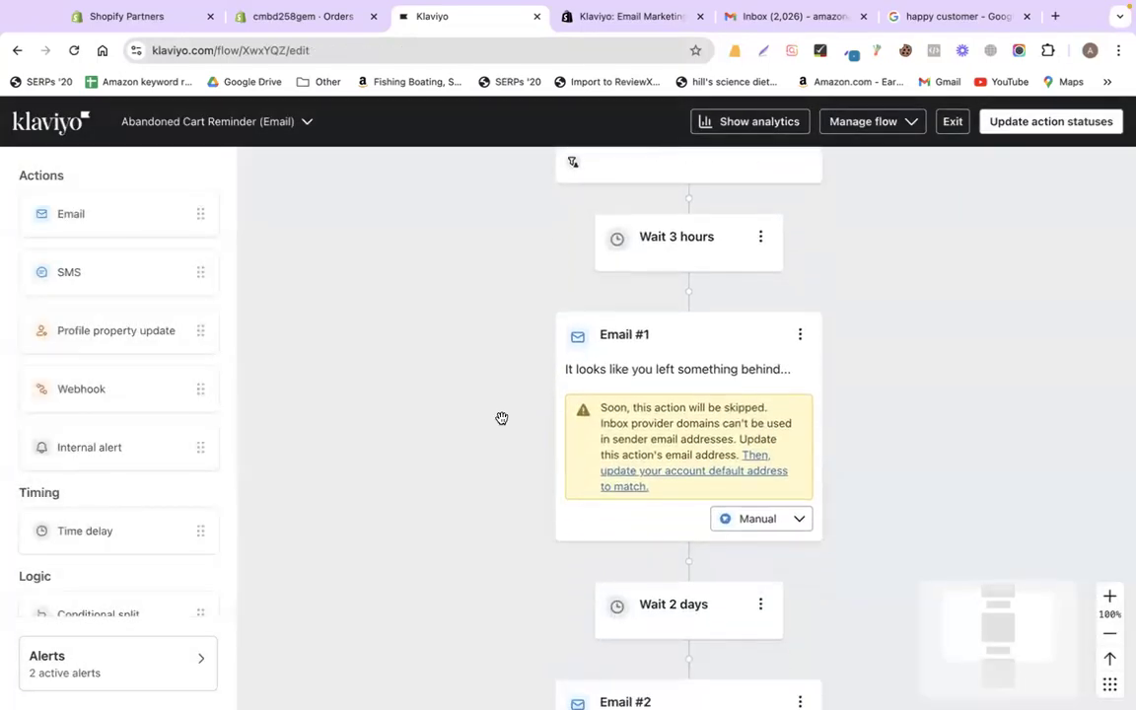
pyautogui.scroll(2, 502, 418)
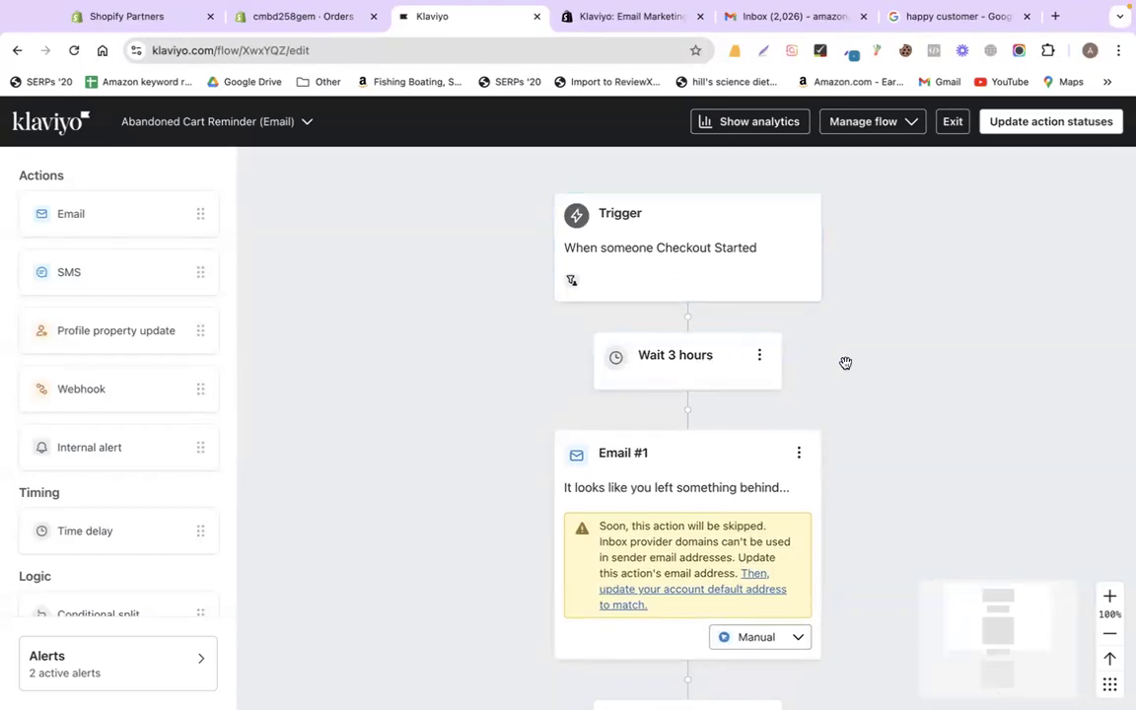
pyautogui.scroll(-1, 611, 429)
pyautogui.scroll(-3, 610, 426)
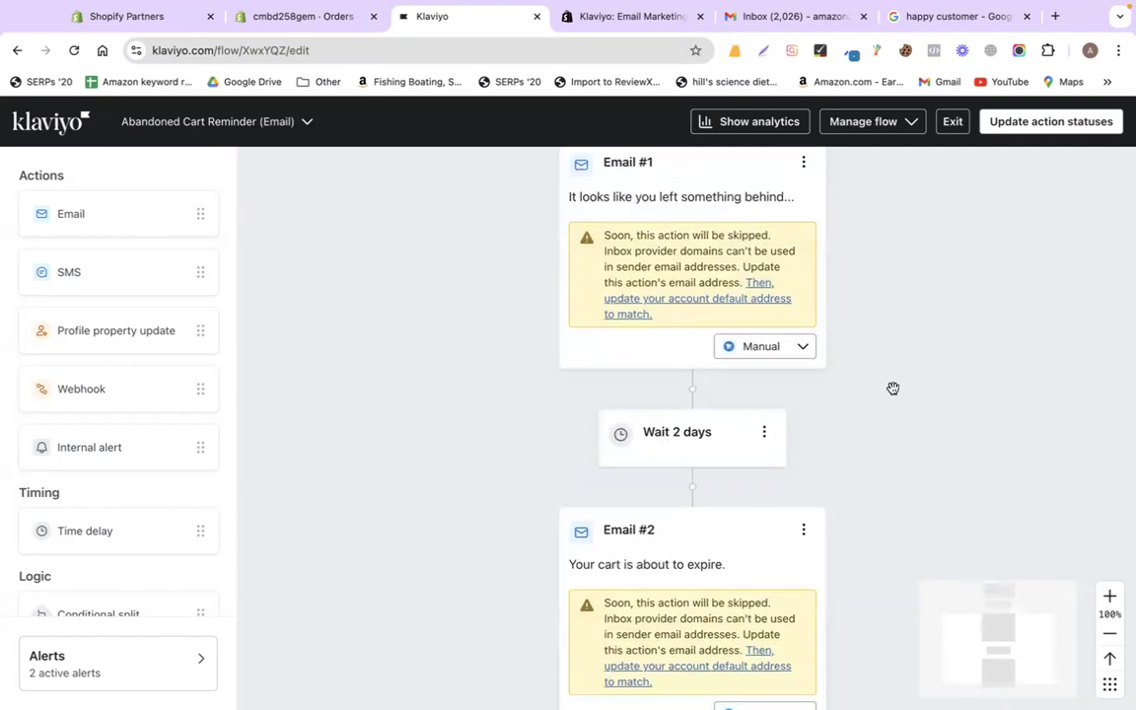
pyautogui.scroll(-1, 892, 387)
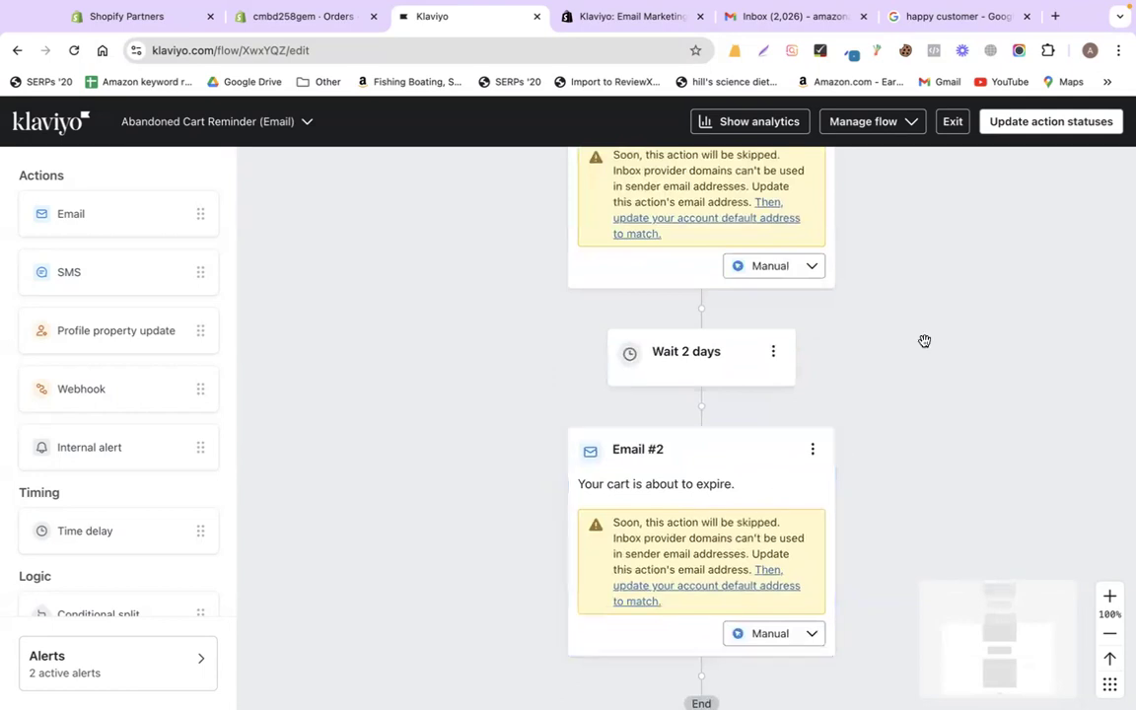
pyautogui.scroll(2, 947, 310)
pyautogui.scroll(2, 951, 302)
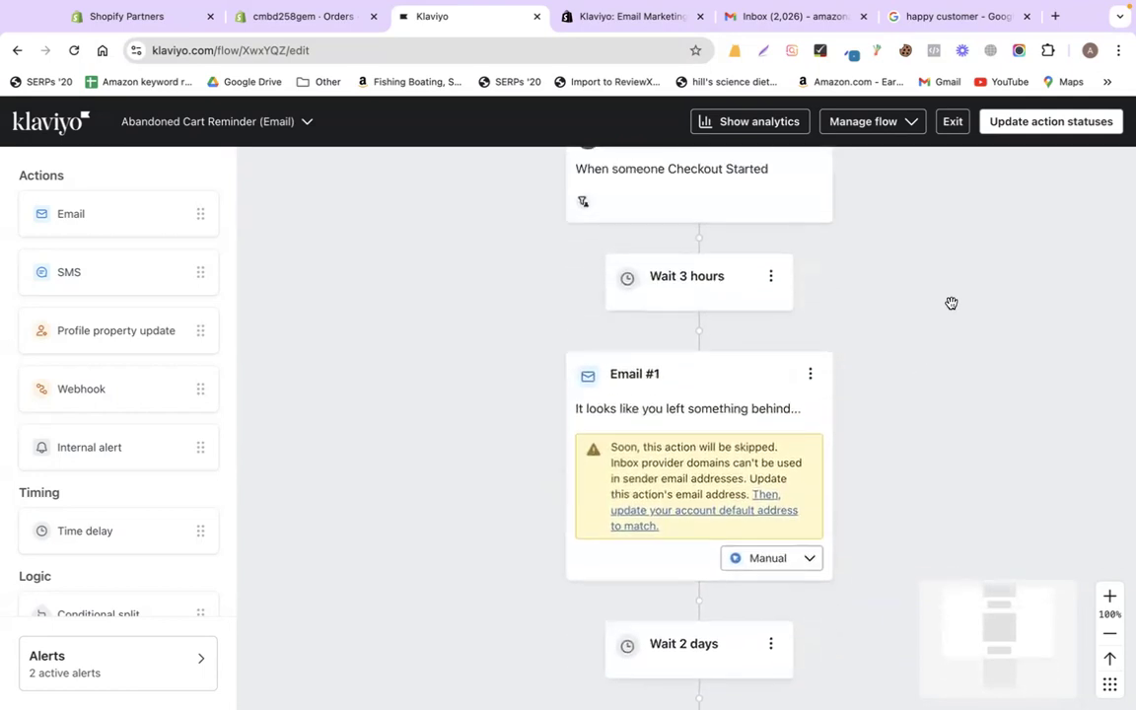
# - Change the first time delay from 3 hours to 6 hours and save it
pyautogui.click(772, 289)
pyautogui.click(704, 287)
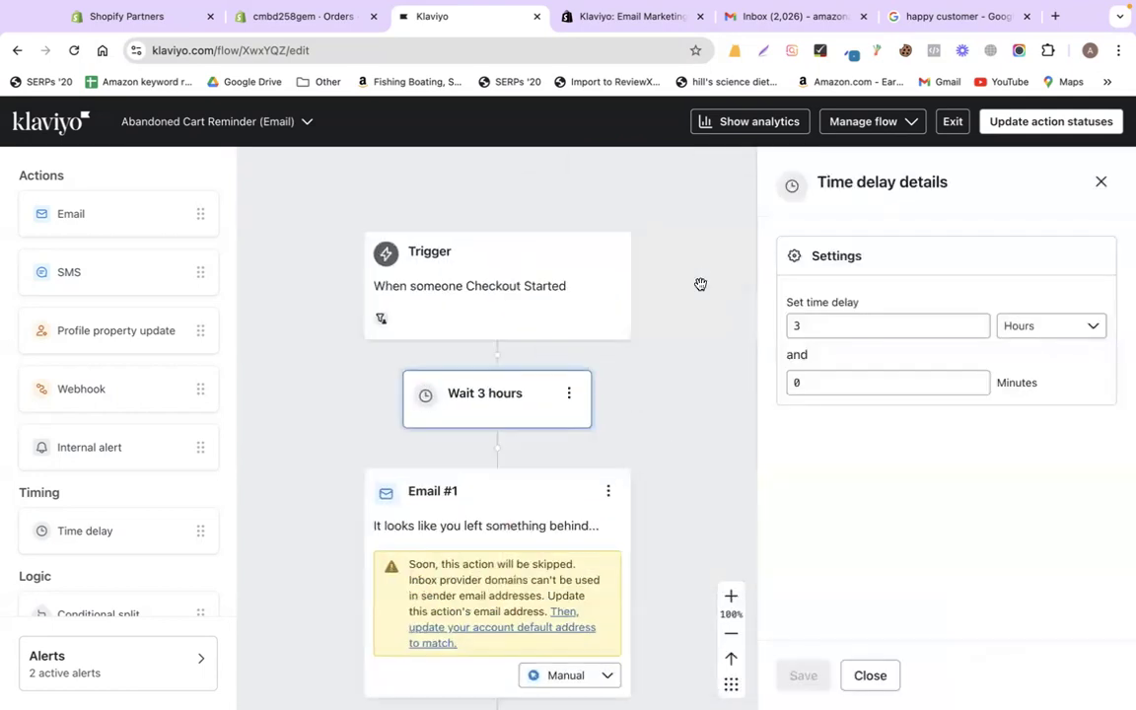
pyautogui.click(811, 336)
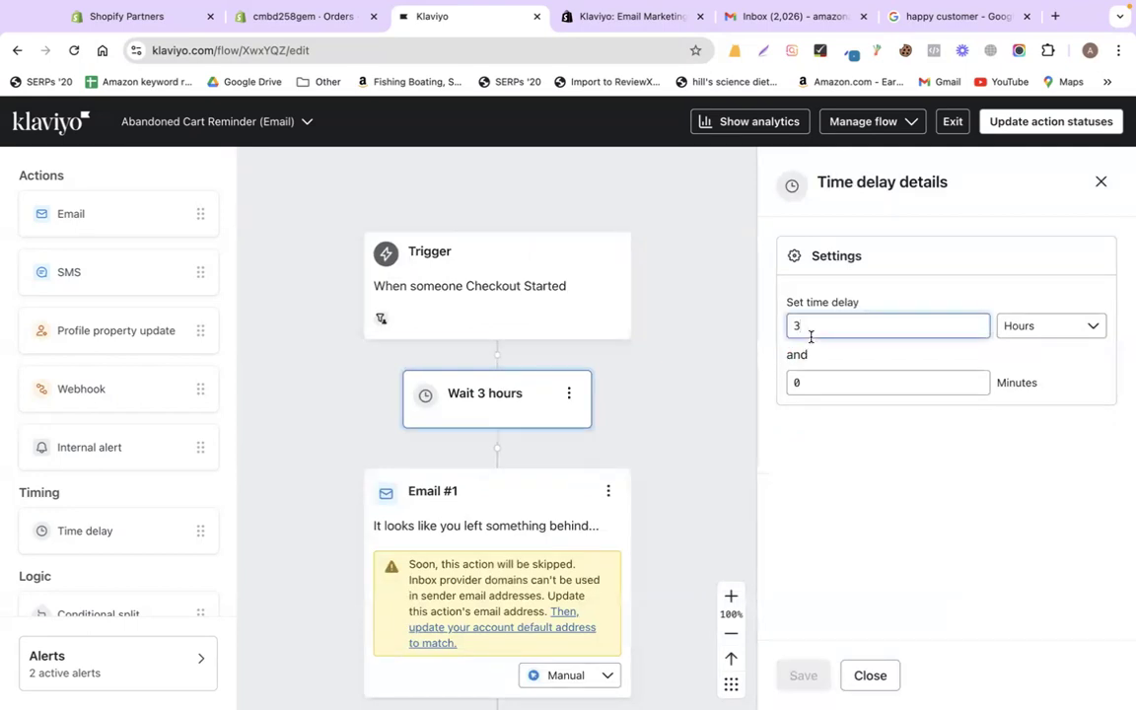
pyautogui.press('BackSpace')
pyautogui.write('6')
pyautogui.click(795, 675)
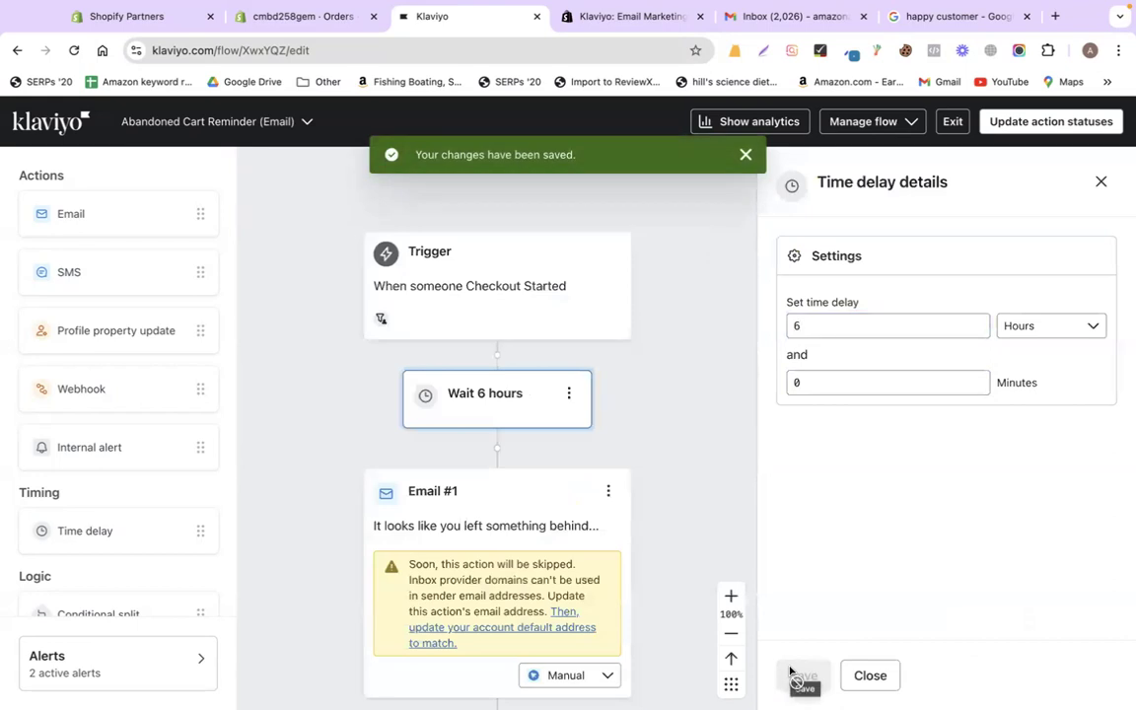
pyautogui.click(1100, 182)
# - Open Email #1's details to edit its content
pyautogui.scroll(-5, 643, 454)
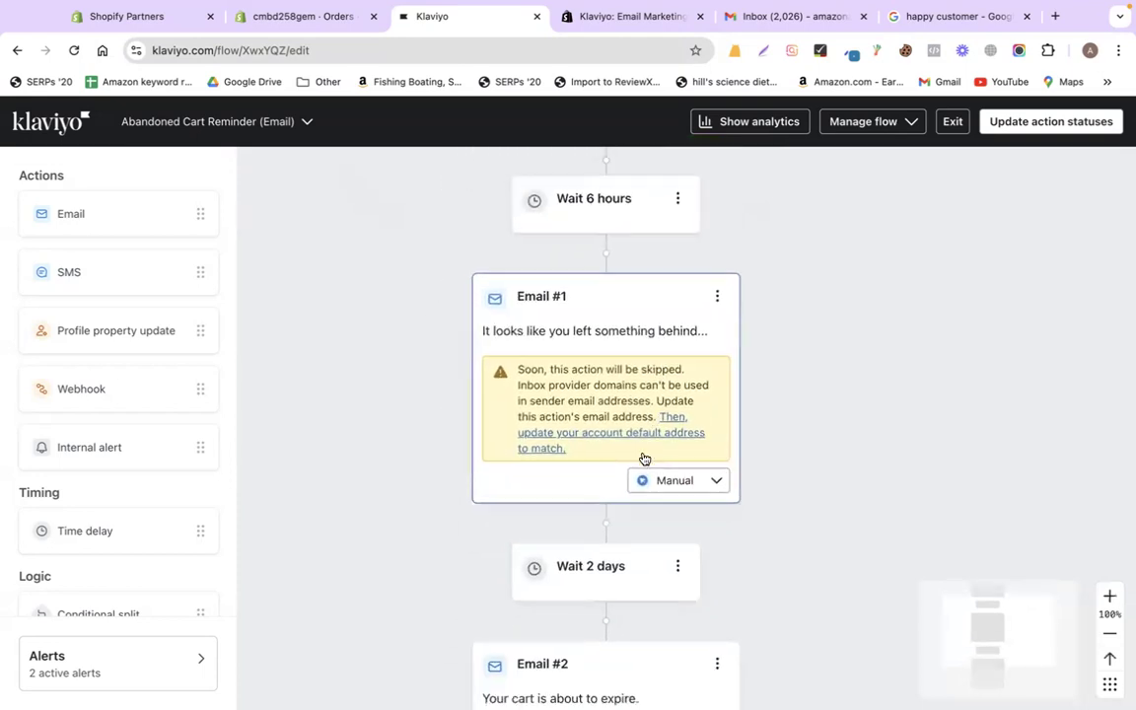
pyautogui.click(629, 307)
pyautogui.scroll(-5, 892, 452)
pyautogui.scroll(-4, 894, 454)
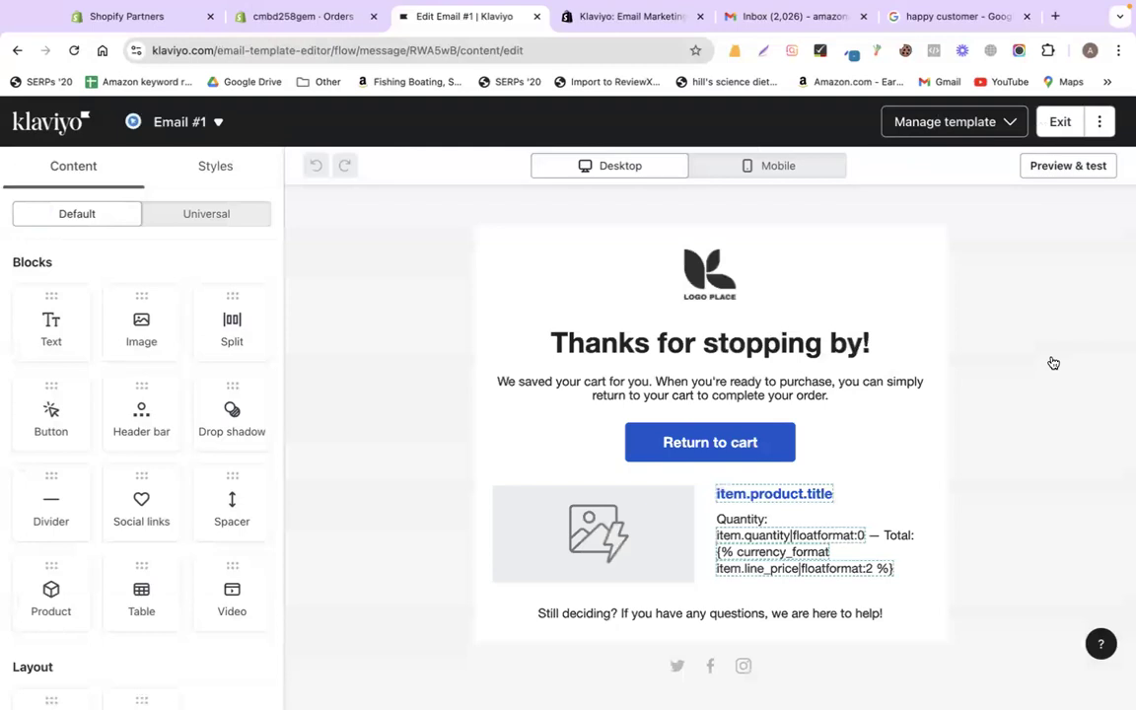
pyautogui.click(773, 268)
pyautogui.click(141, 379)
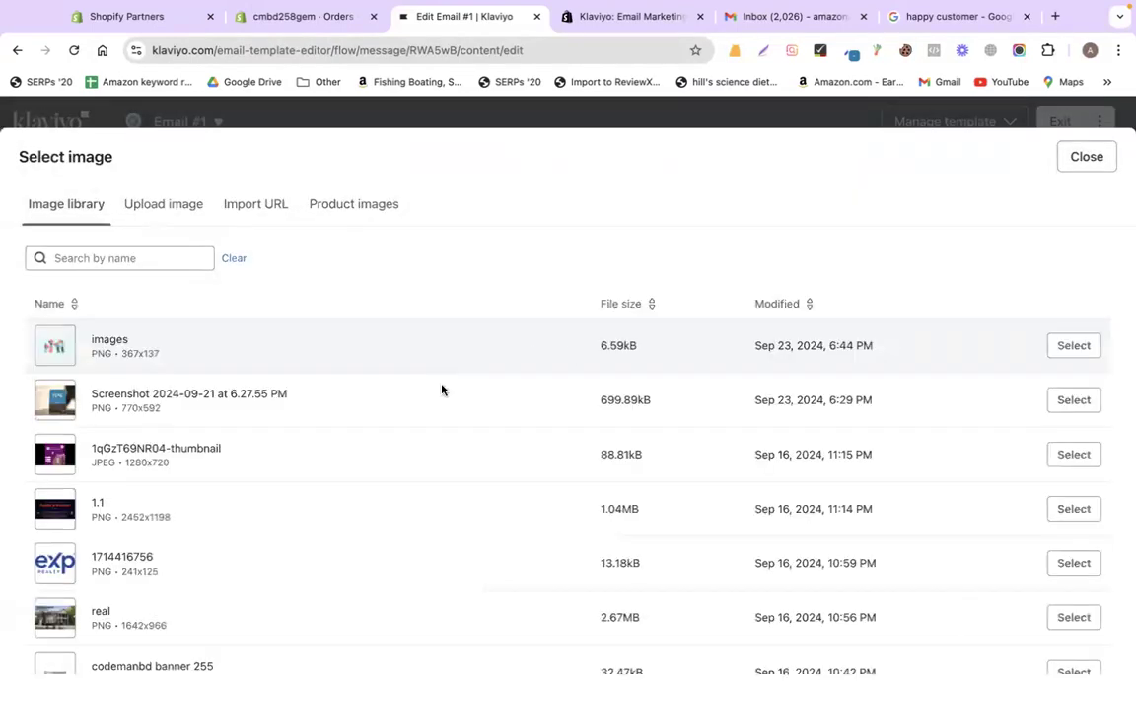
pyautogui.click(1072, 565)
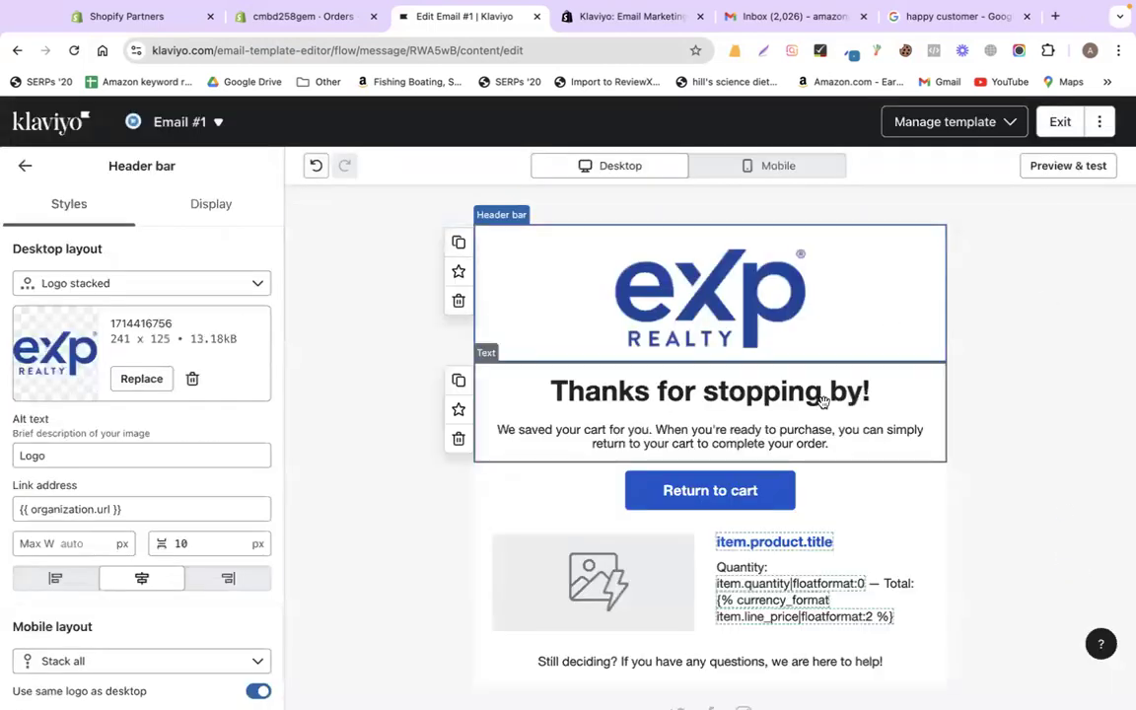
pyautogui.scroll(-2, 887, 429)
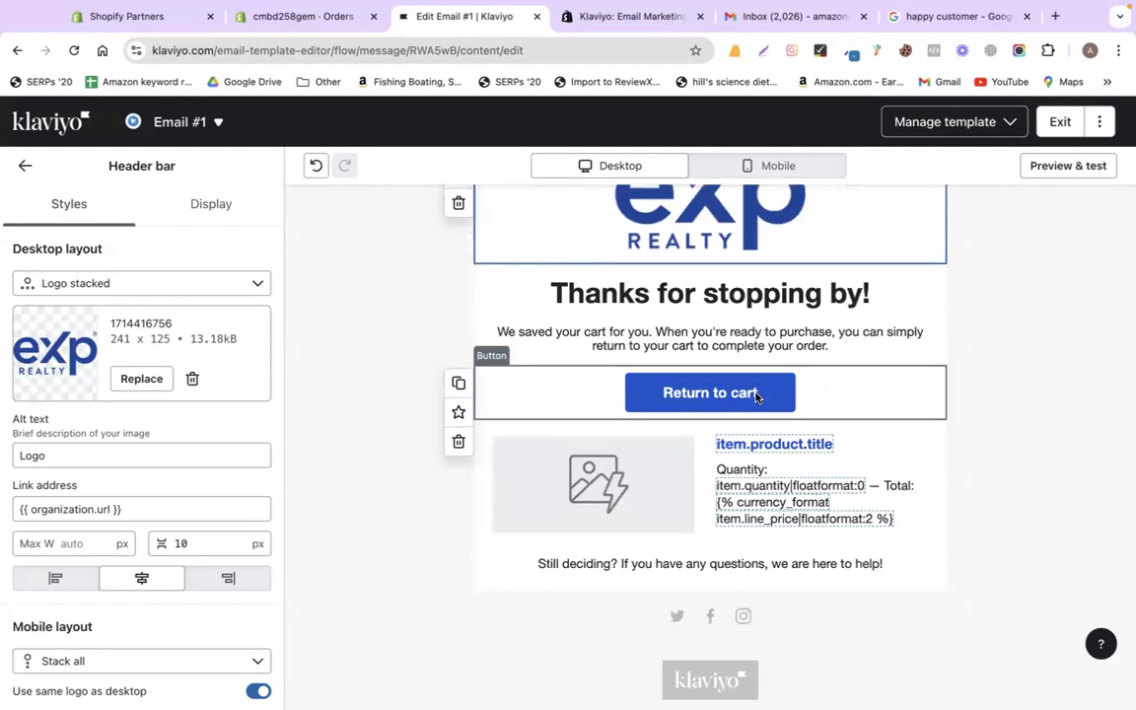
# - On codemanbd.com, add the Graphic & UI Design course to the cart with BUY NOW
pyautogui.click(954, 16)
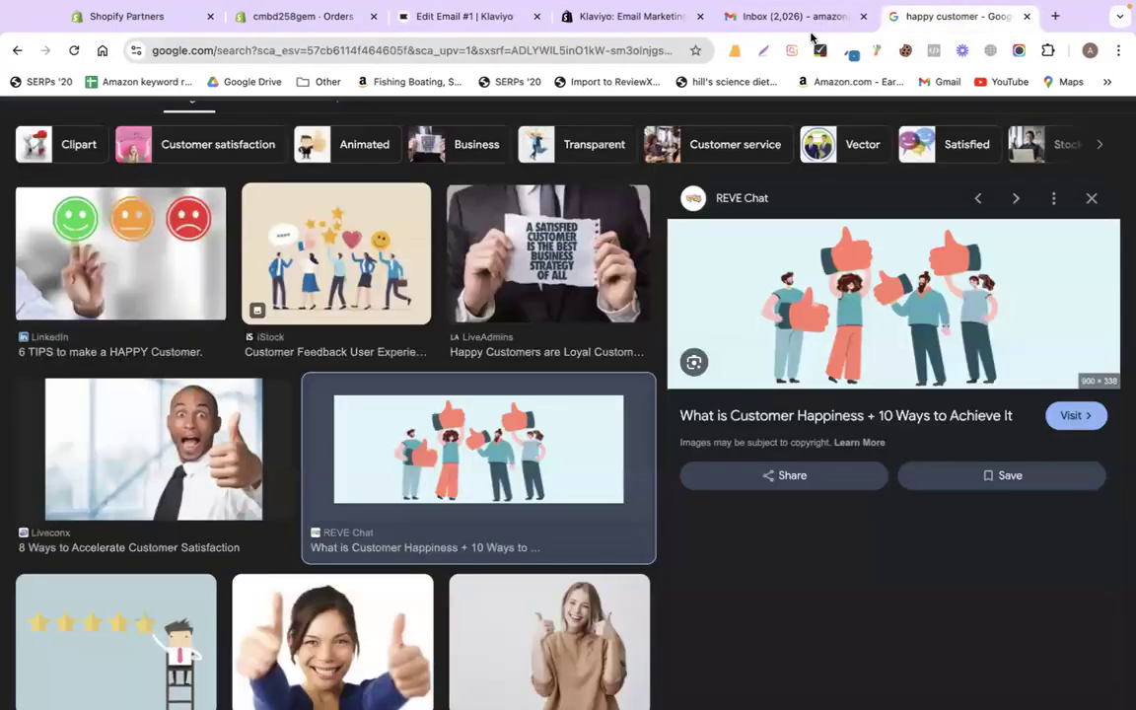
pyautogui.click(345, 51)
pyautogui.write('co')
pyautogui.press('Return')
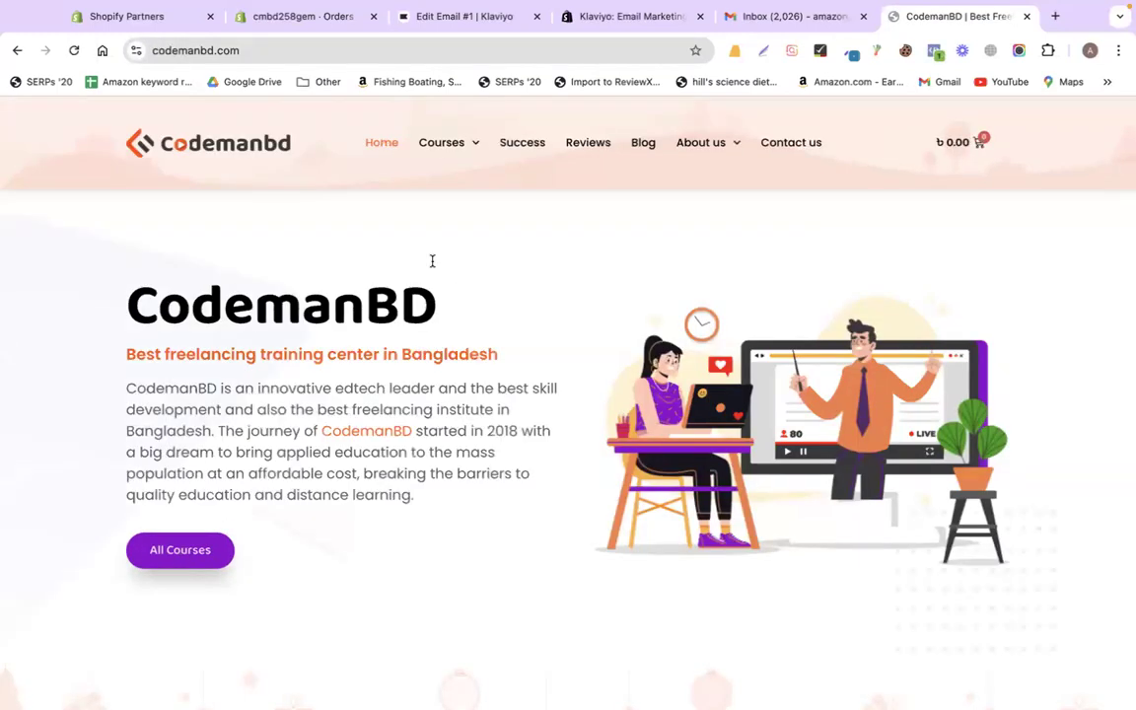
pyautogui.moveTo(451, 142)
pyautogui.click(466, 171)
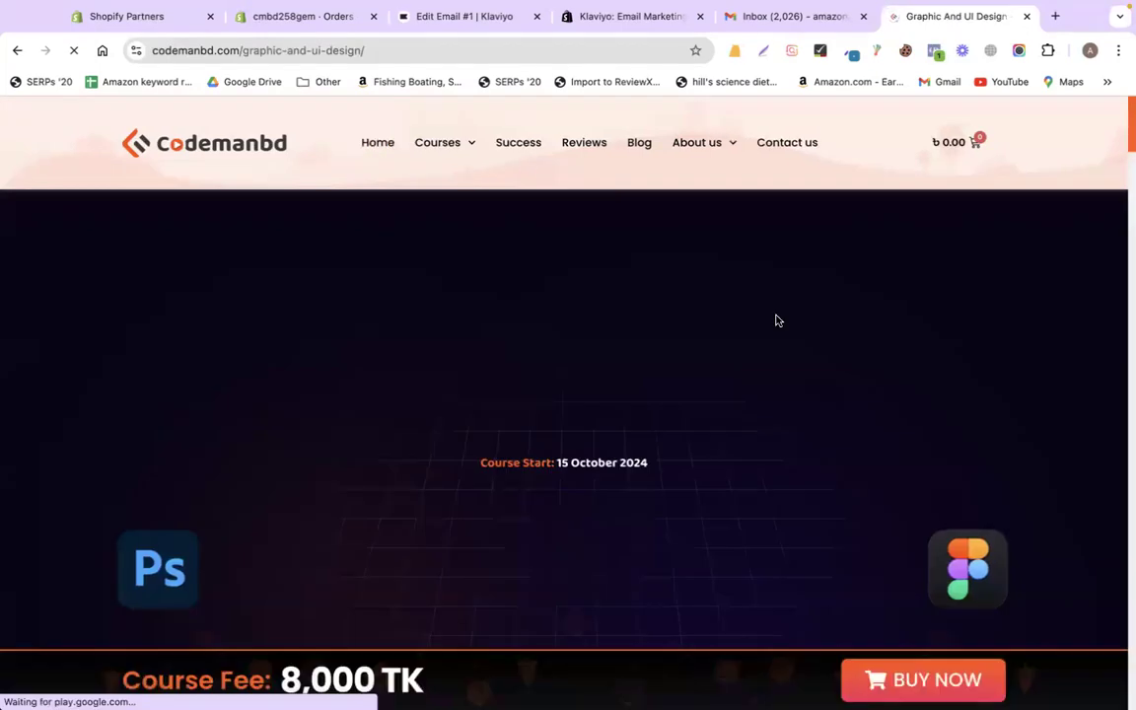
pyautogui.click(912, 673)
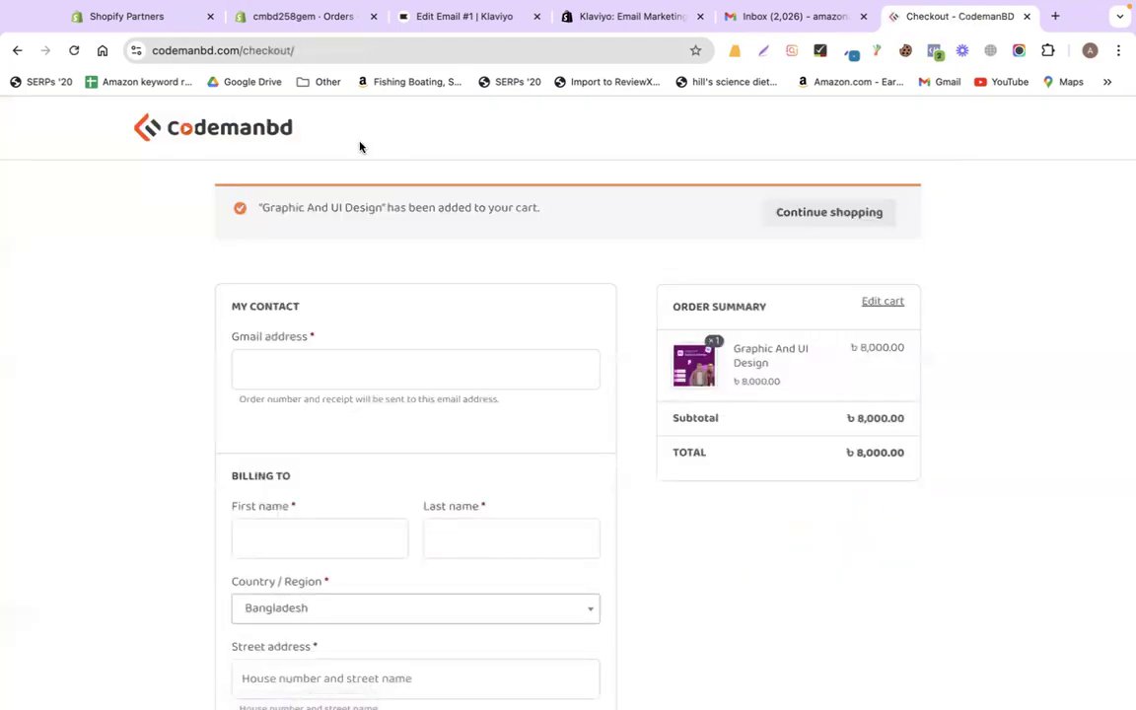
pyautogui.click(17, 50)
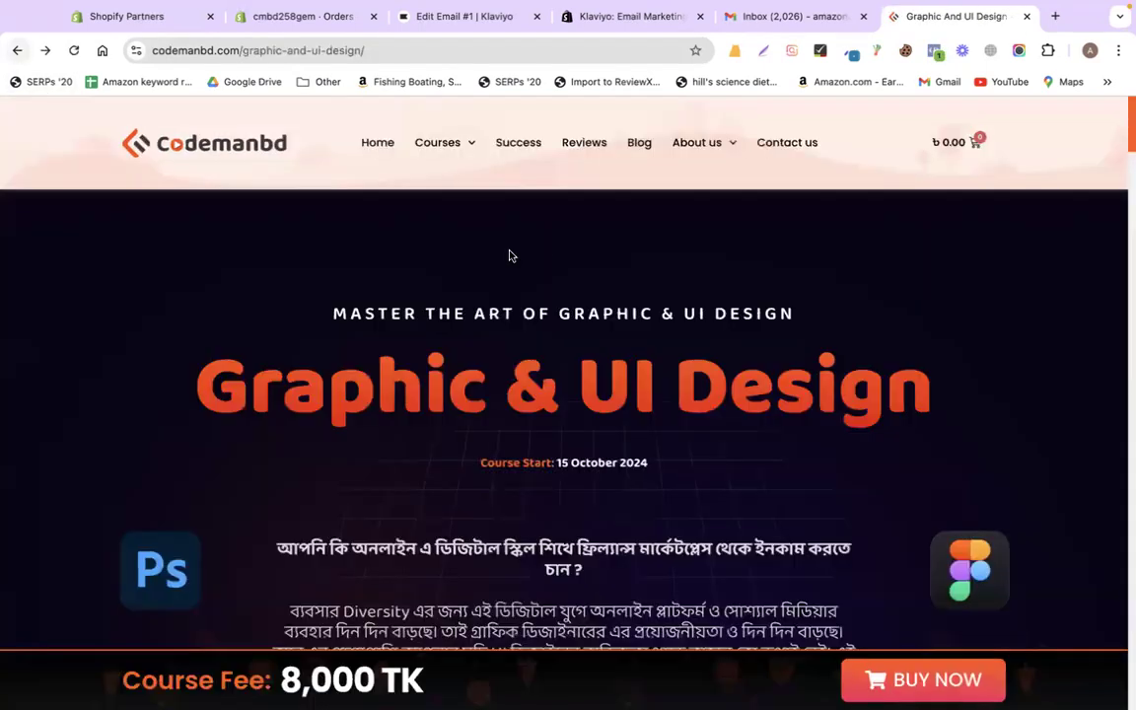
pyautogui.click(982, 145)
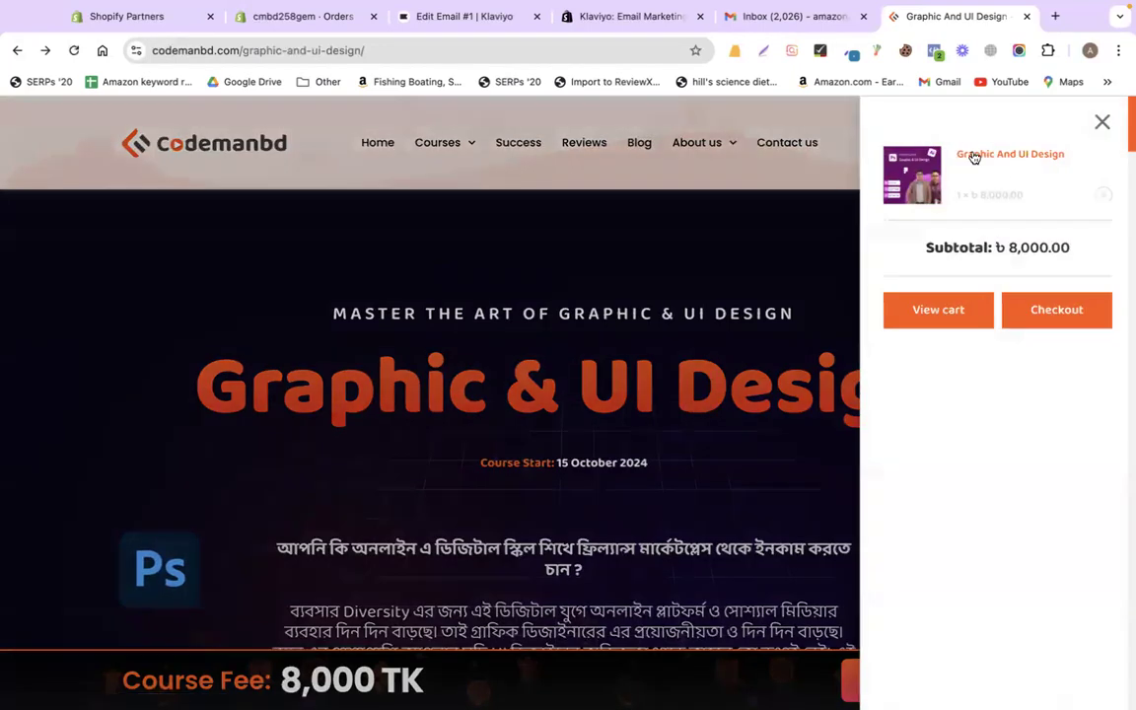
pyautogui.click(1100, 122)
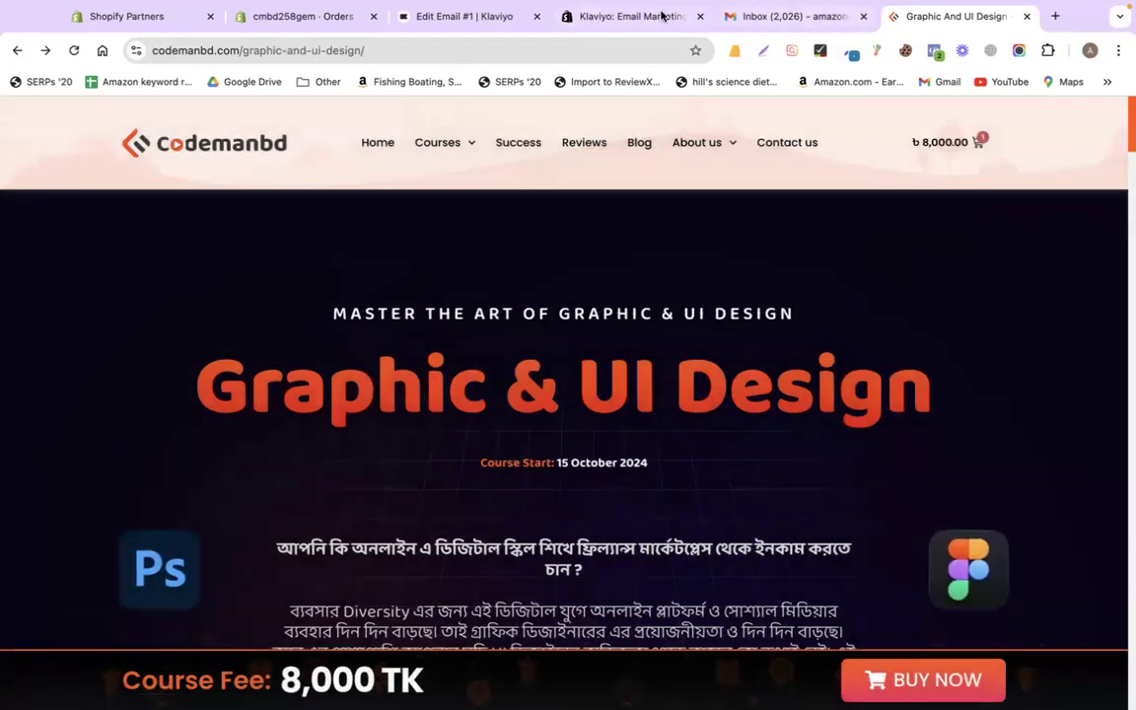
# - Open the CodemanBD cart, proceed to checkout, and return to the Klaviyo email editor
pyautogui.click(592, 16)
pyautogui.click(456, 12)
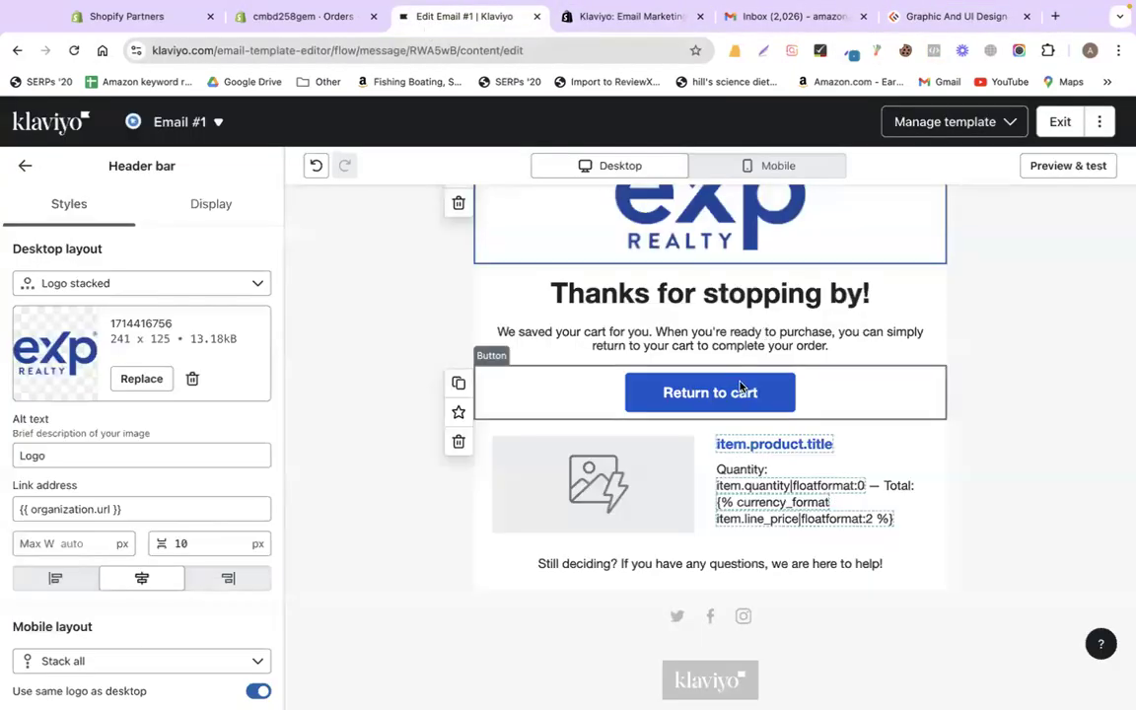
pyautogui.click(943, 19)
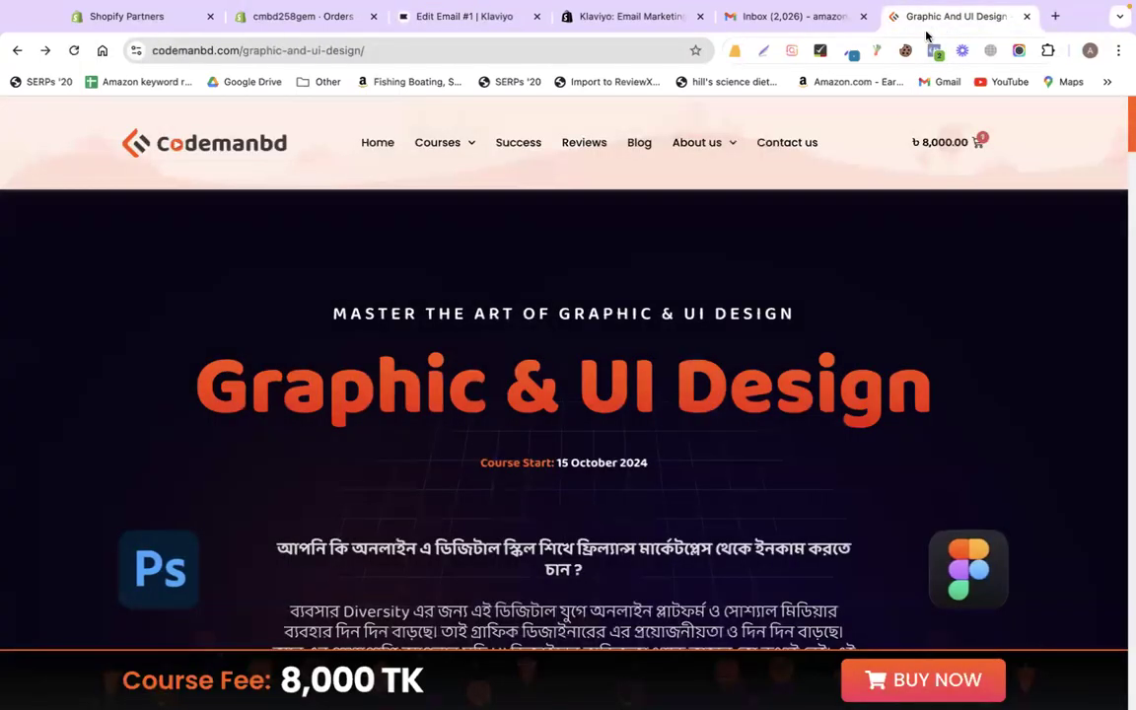
pyautogui.click(976, 141)
pyautogui.click(1054, 315)
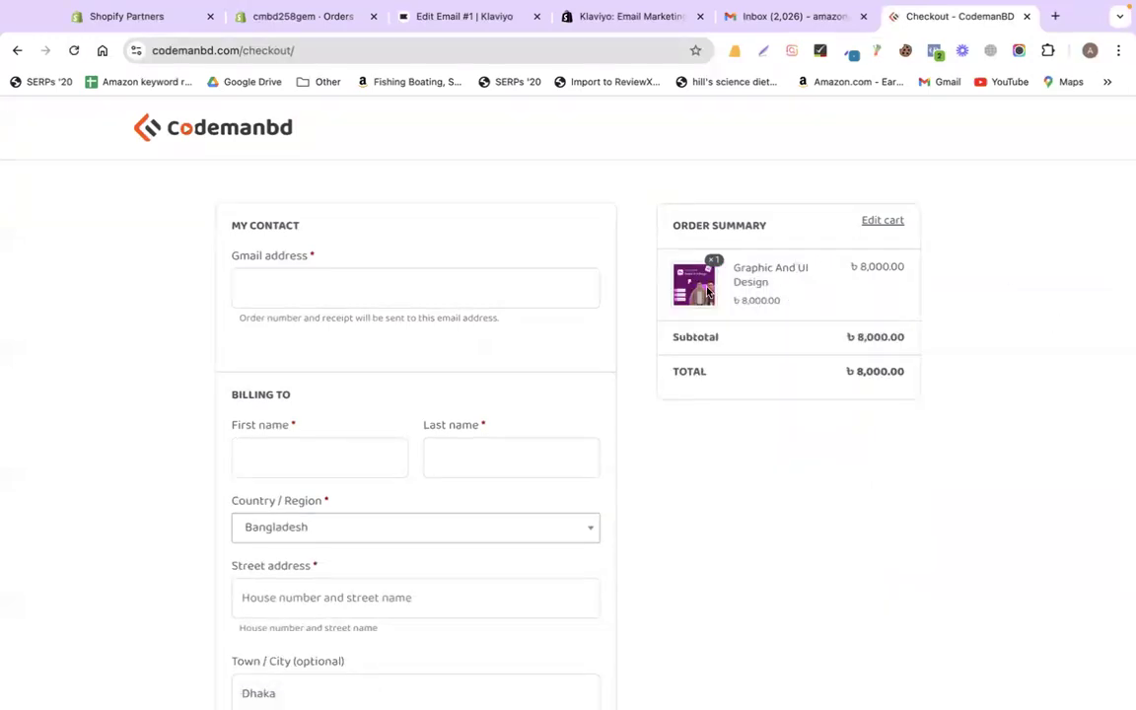
pyautogui.click(458, 22)
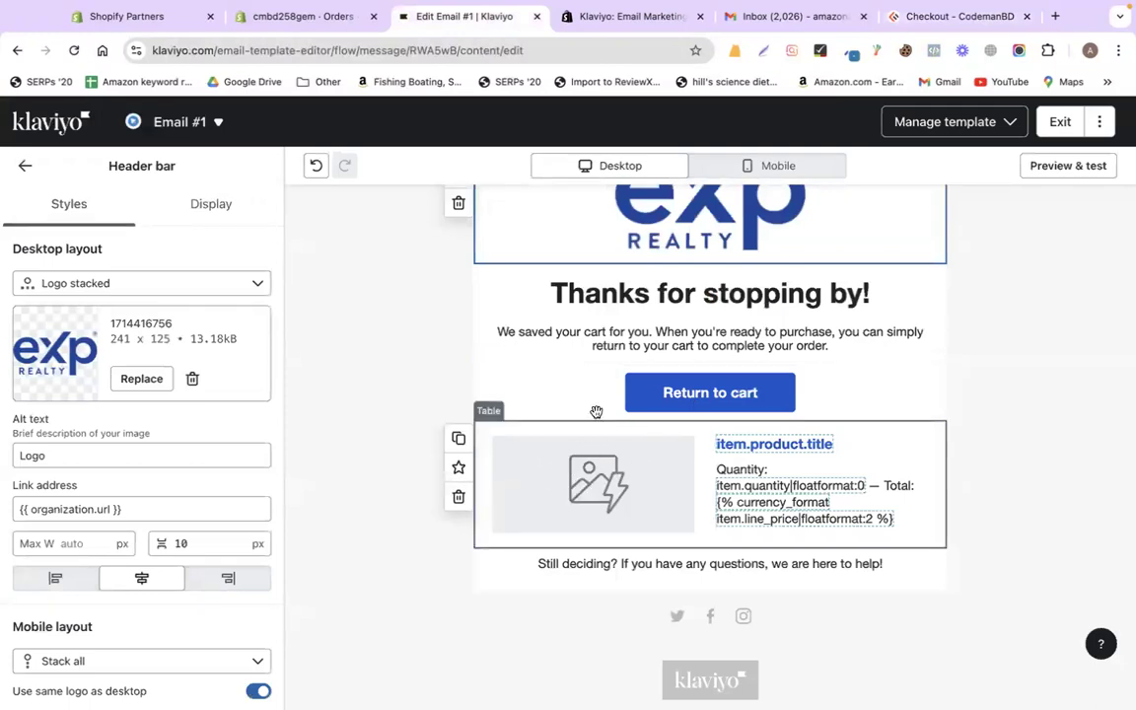
pyautogui.click(949, 15)
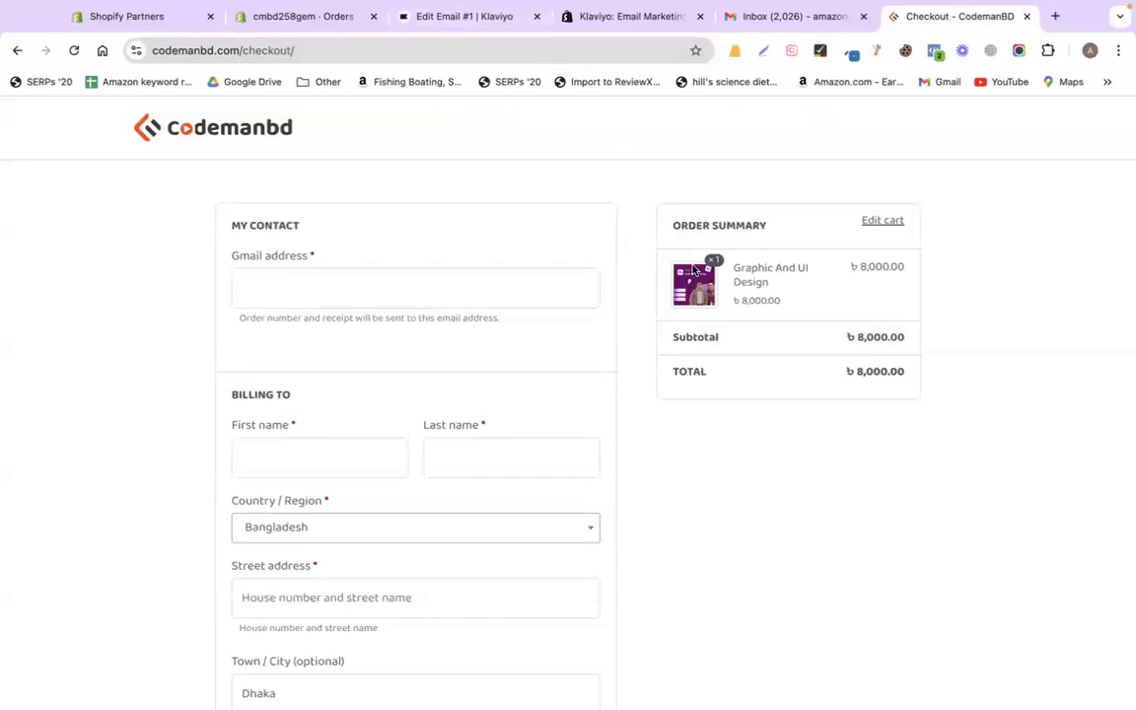
pyautogui.click(459, 18)
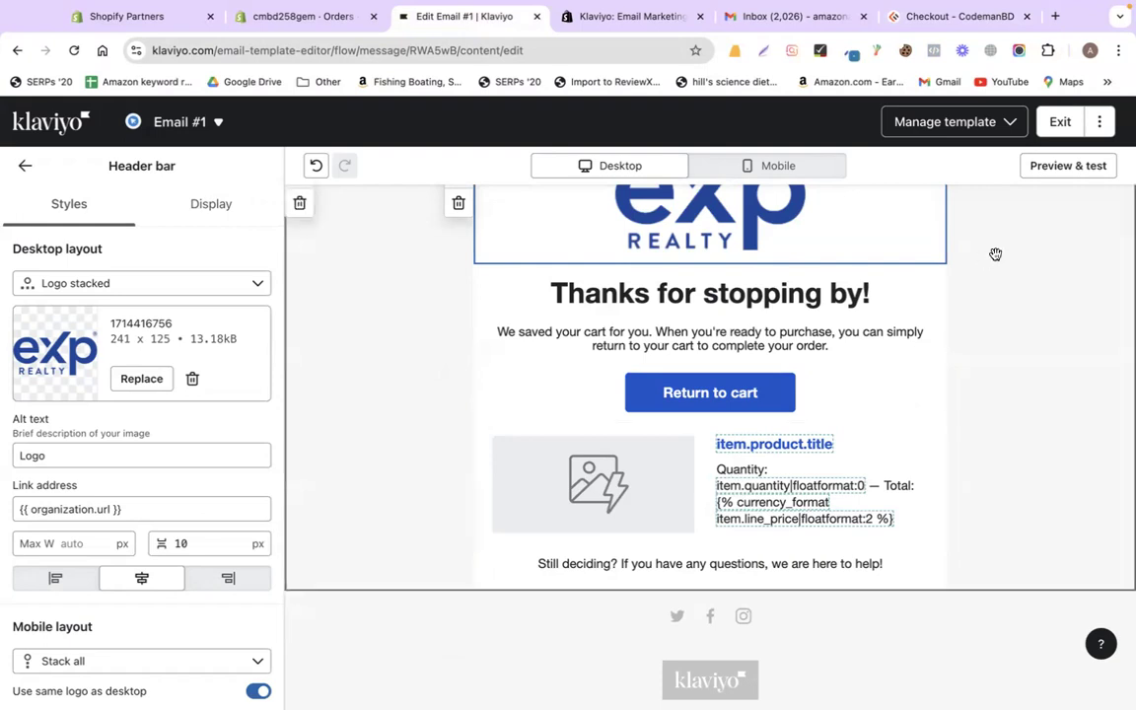
# - Exit the Email #1 editor, check its subject line, and click Done to return to the flow
pyautogui.click(1058, 121)
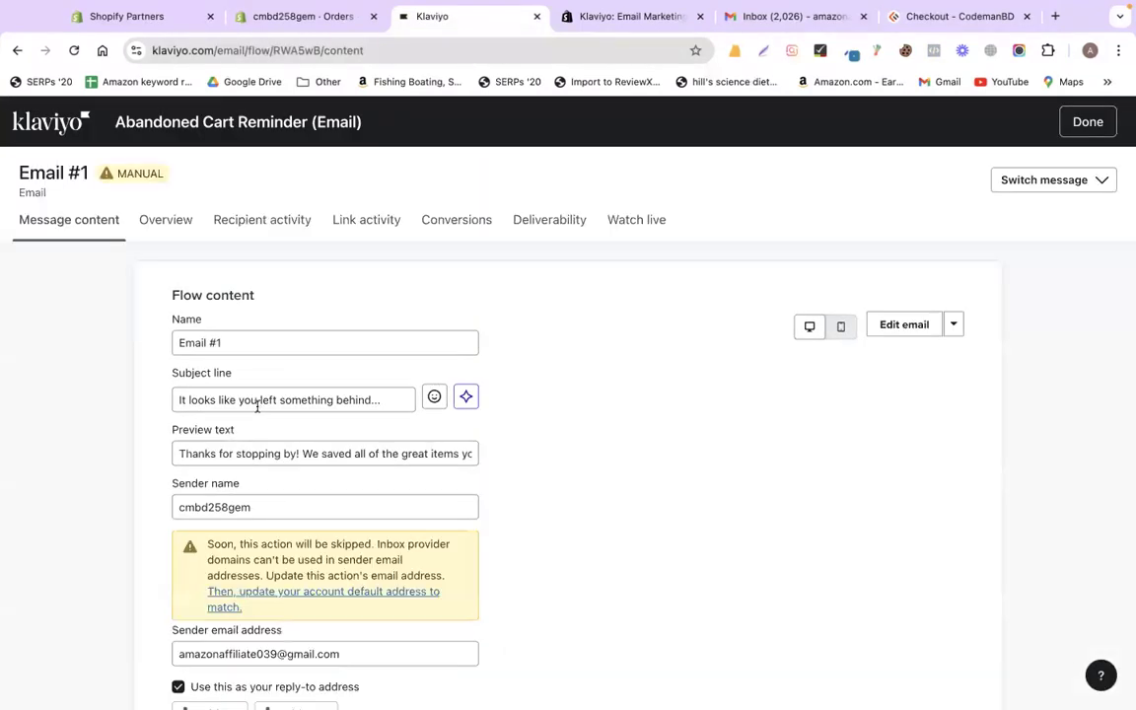
pyautogui.tripleClick(257, 400)
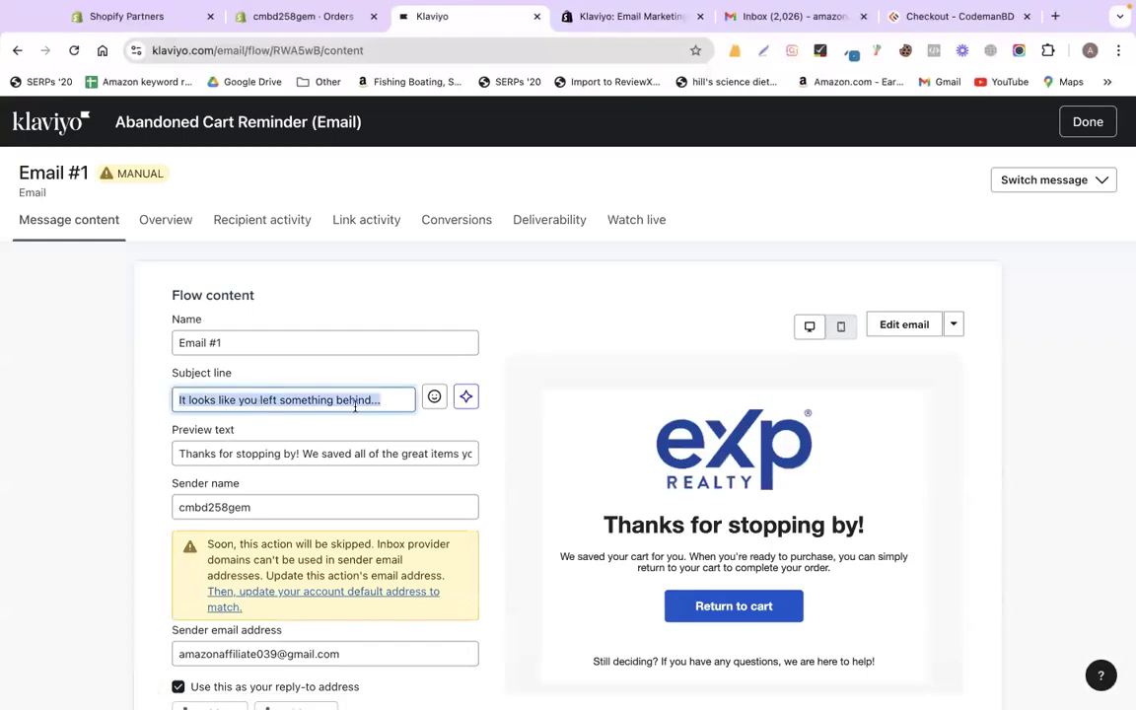
pyautogui.click(1088, 122)
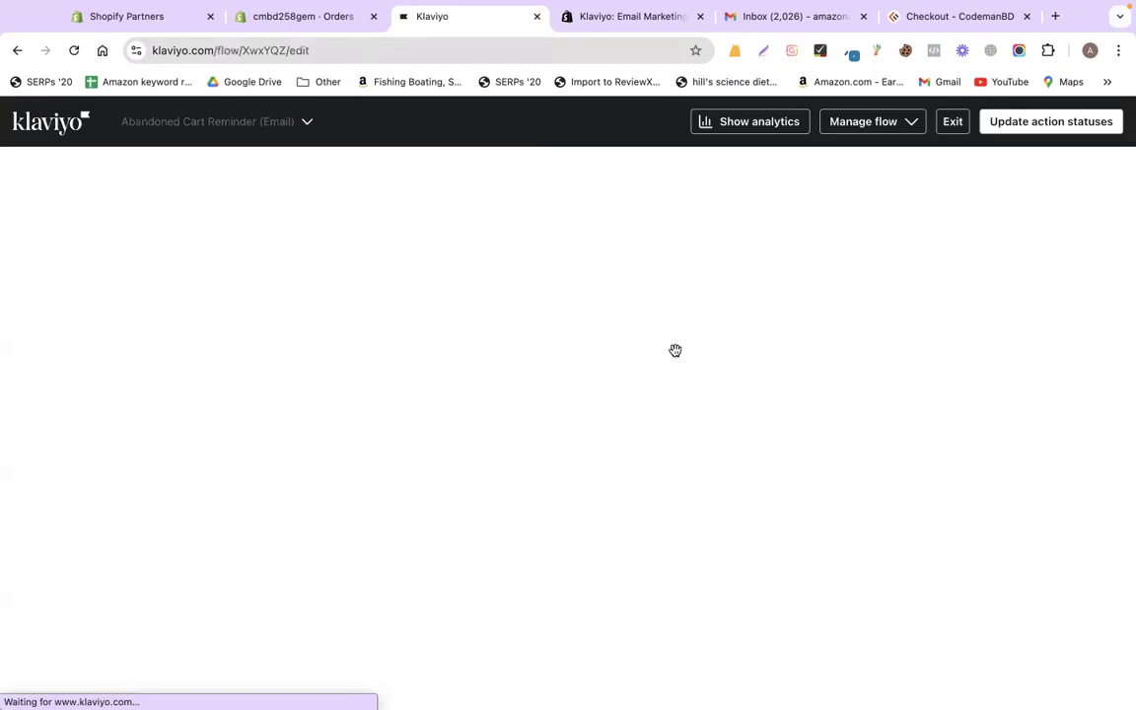
pyautogui.scroll(-3, 674, 387)
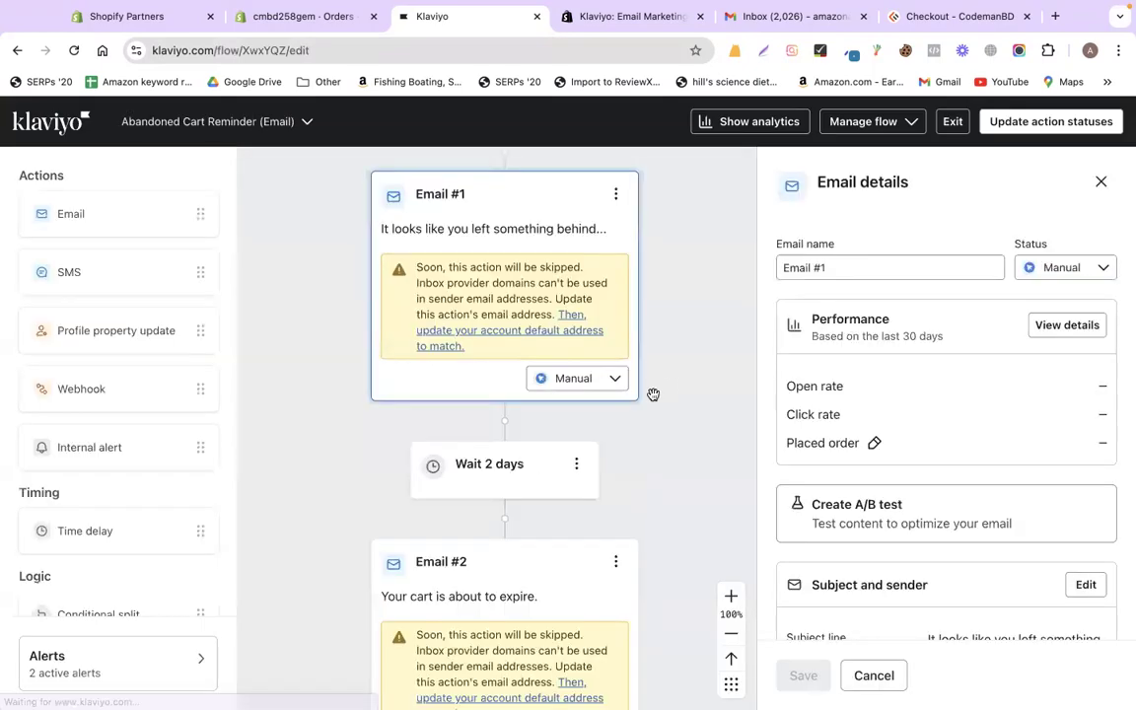
# - Change the wait between the two emails from 2 days to 1 day and save
pyautogui.click(580, 462)
pyautogui.click(525, 447)
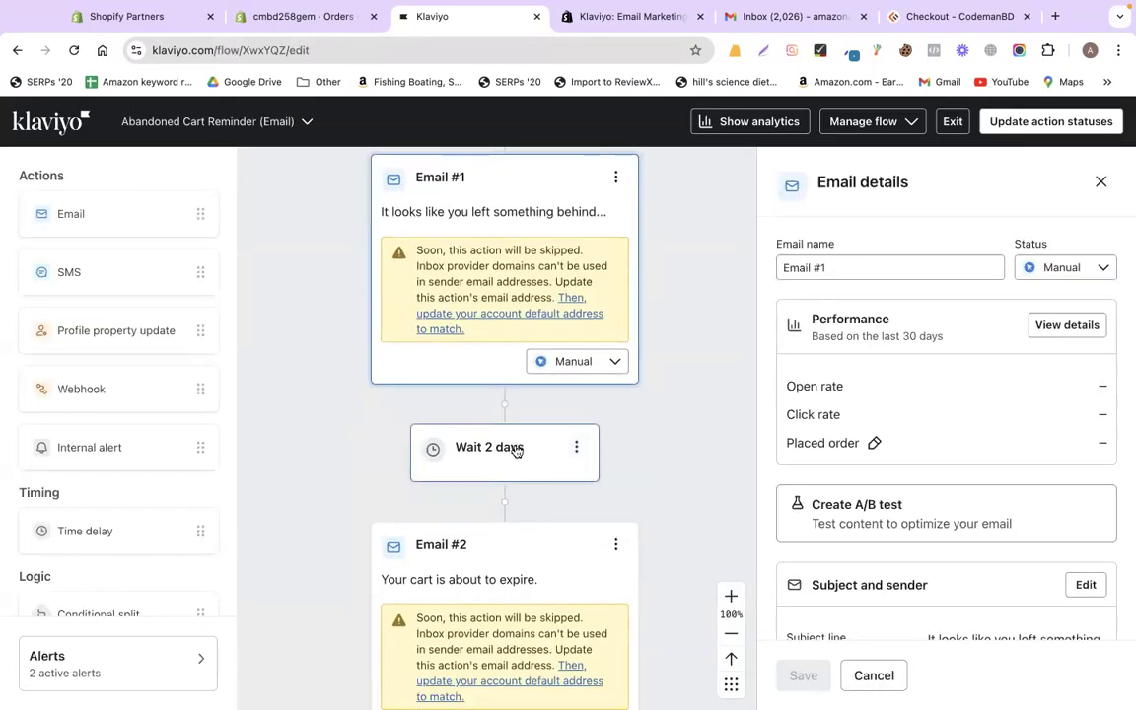
pyautogui.click(525, 446)
pyautogui.click(814, 326)
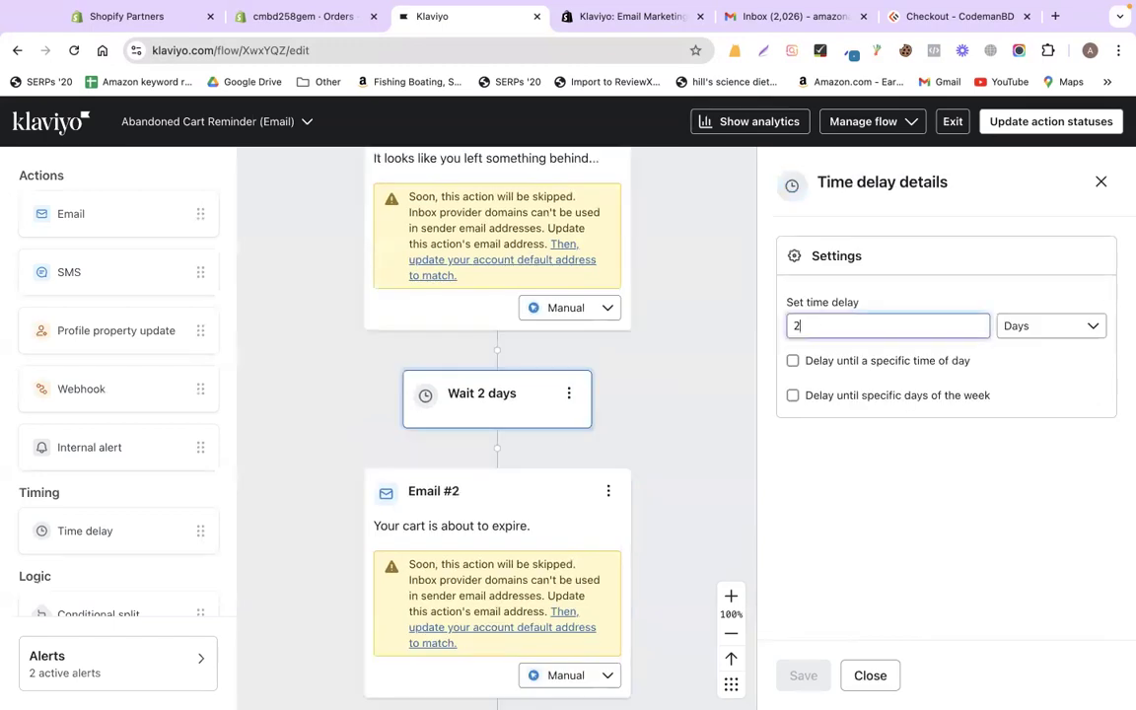
pyautogui.press('BackSpace')
pyautogui.write('1')
pyautogui.click(804, 674)
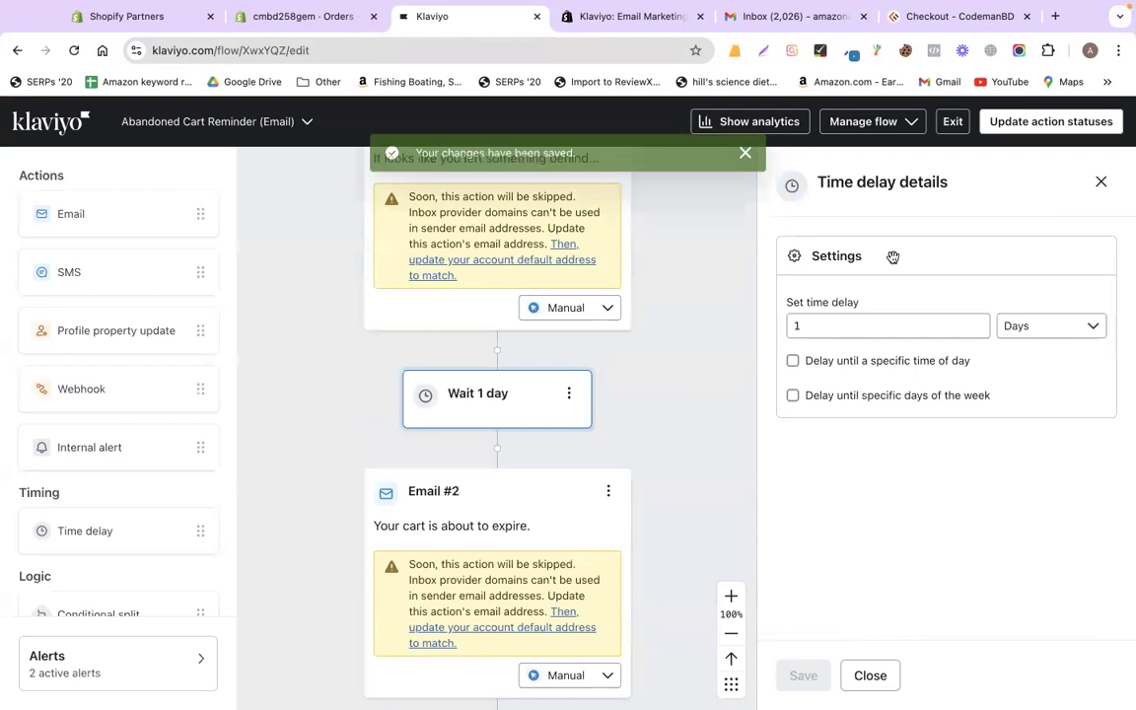
pyautogui.click(737, 436)
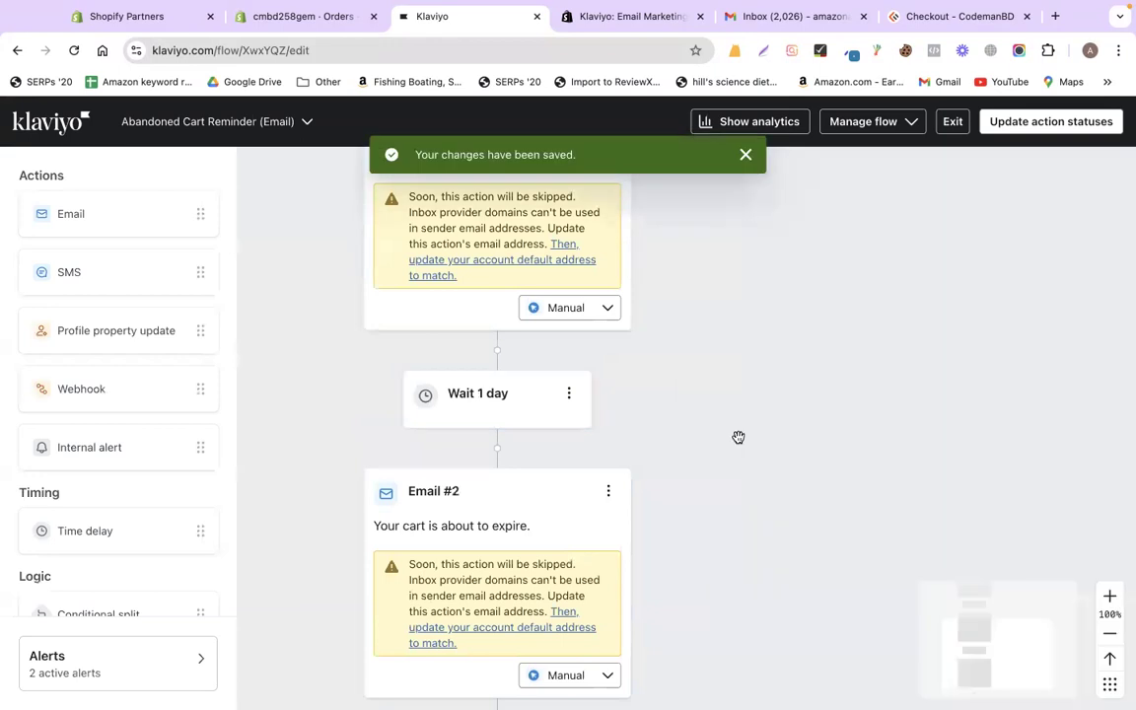
# - Review Email #2's template and its subject line "Your cart is about to expire." before returning to the flow
pyautogui.click(566, 438)
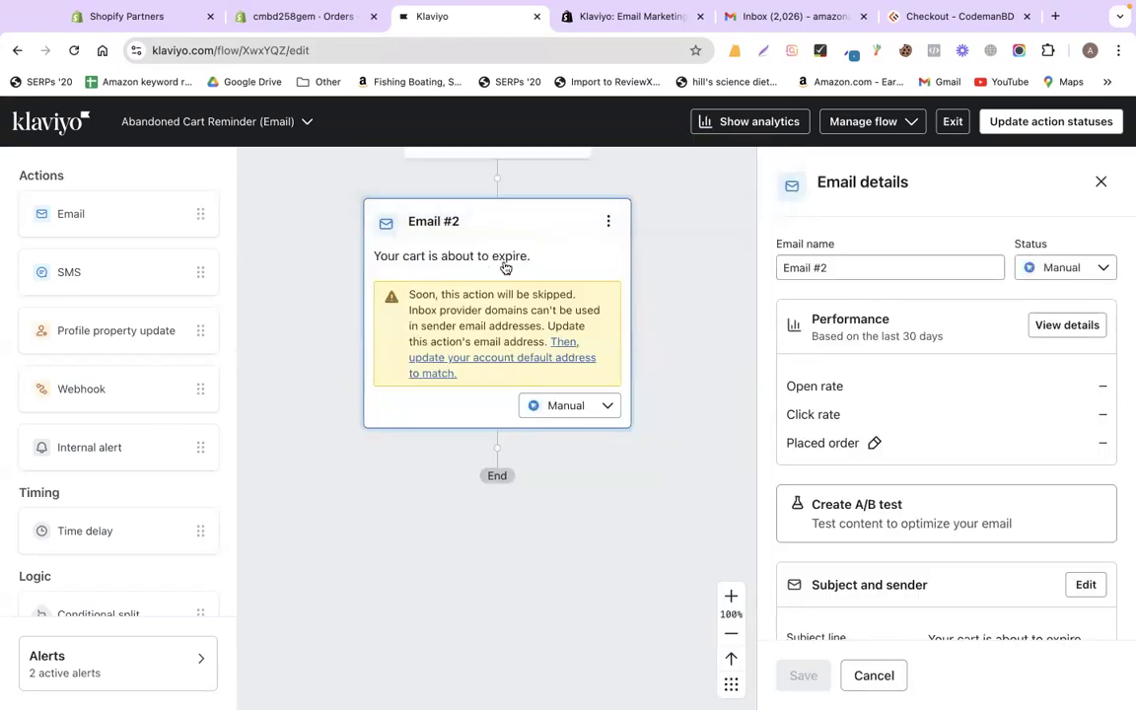
pyautogui.scroll(-5, 915, 440)
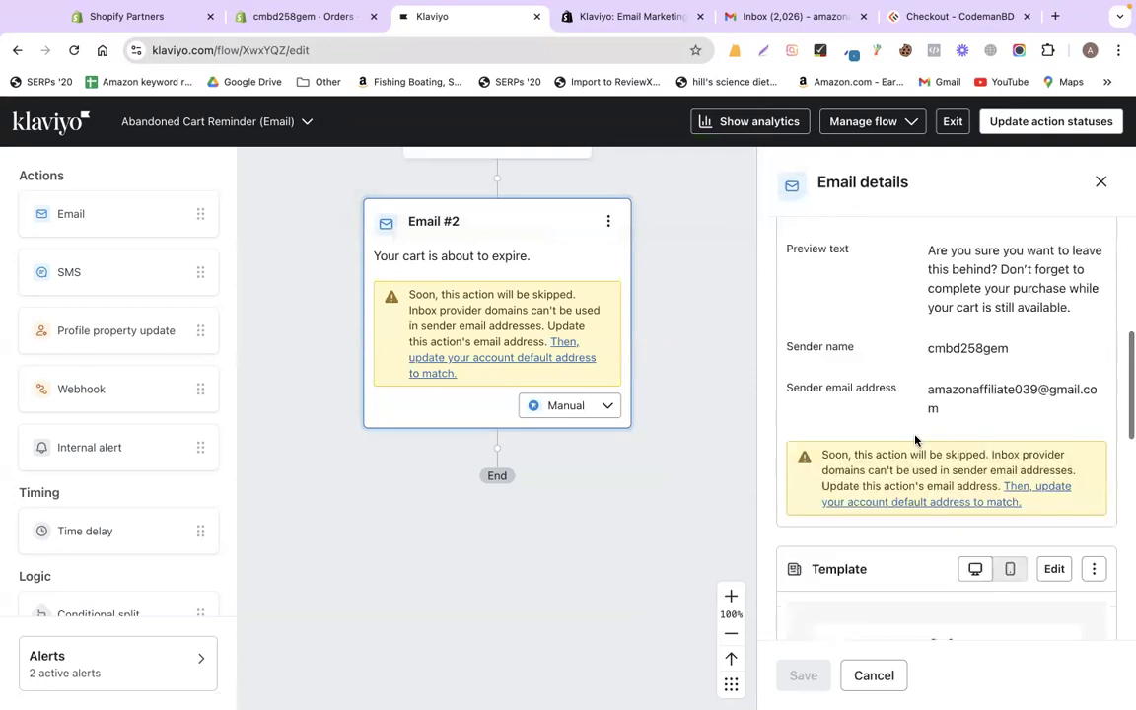
pyautogui.scroll(4, 905, 424)
pyautogui.scroll(-8, 897, 409)
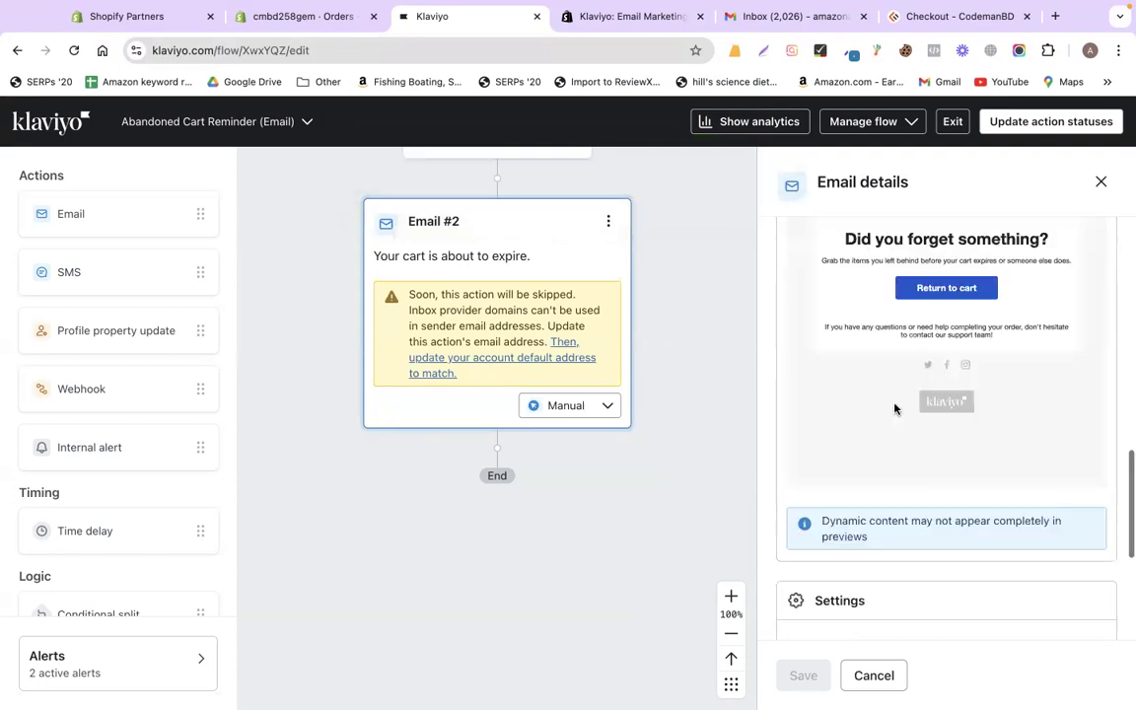
pyautogui.scroll(3, 895, 408)
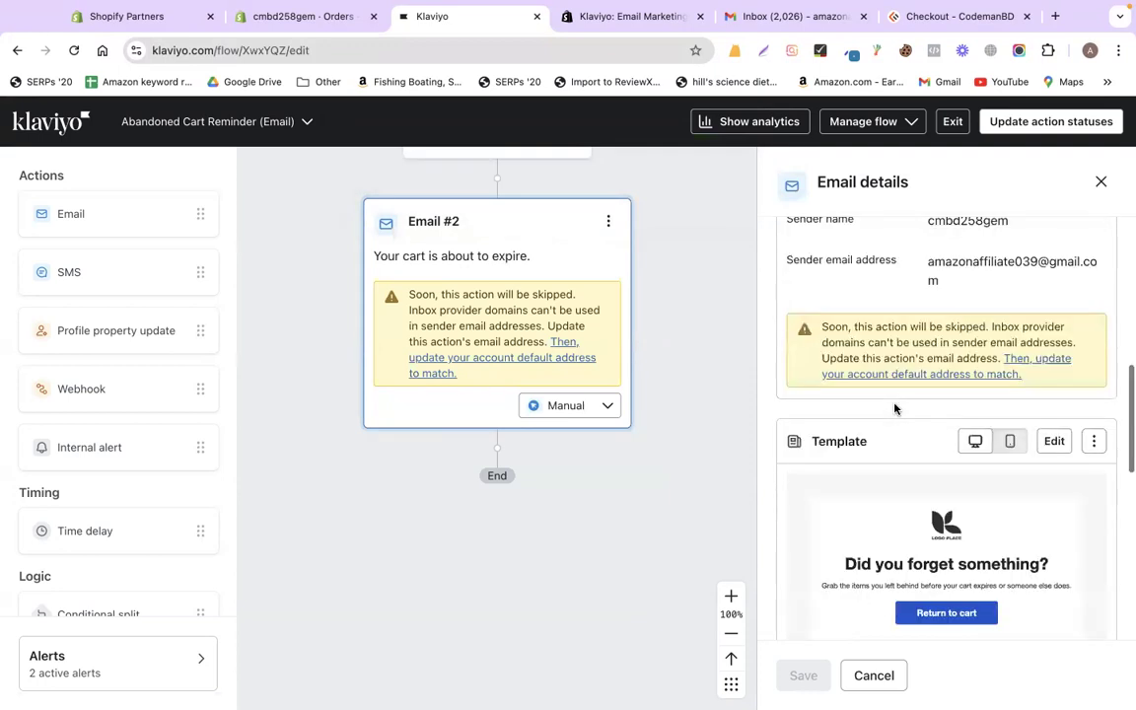
pyautogui.click(1053, 442)
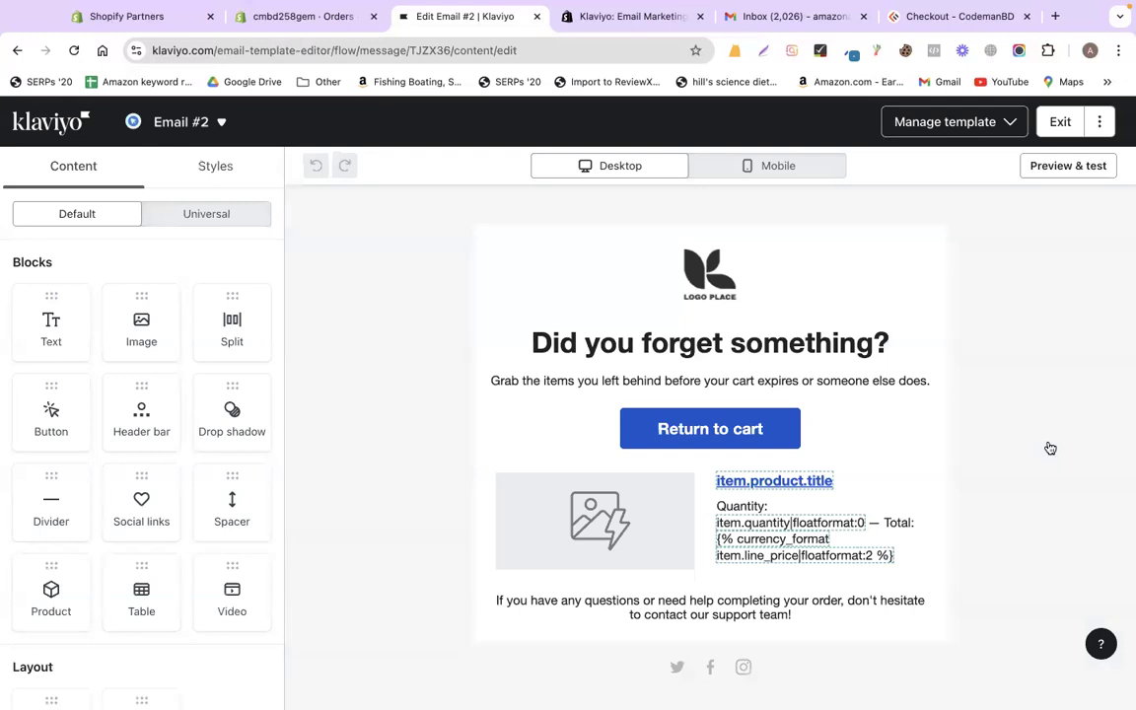
pyautogui.click(695, 287)
pyautogui.click(682, 347)
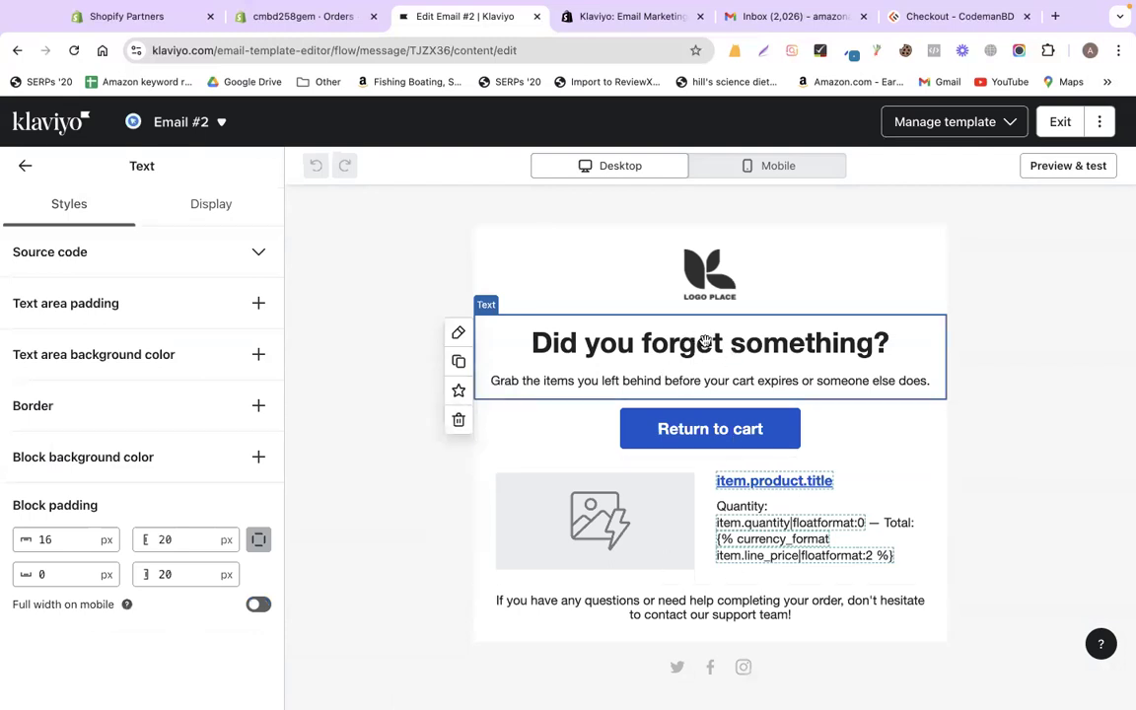
pyautogui.click(1055, 122)
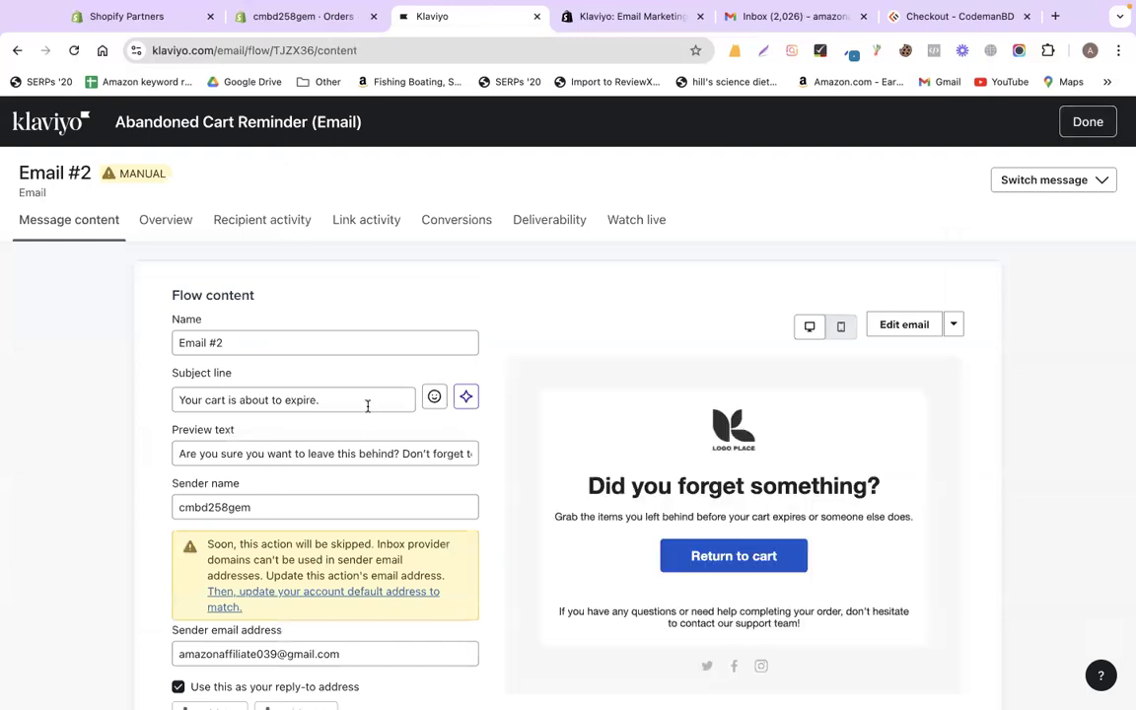
pyautogui.click(363, 401)
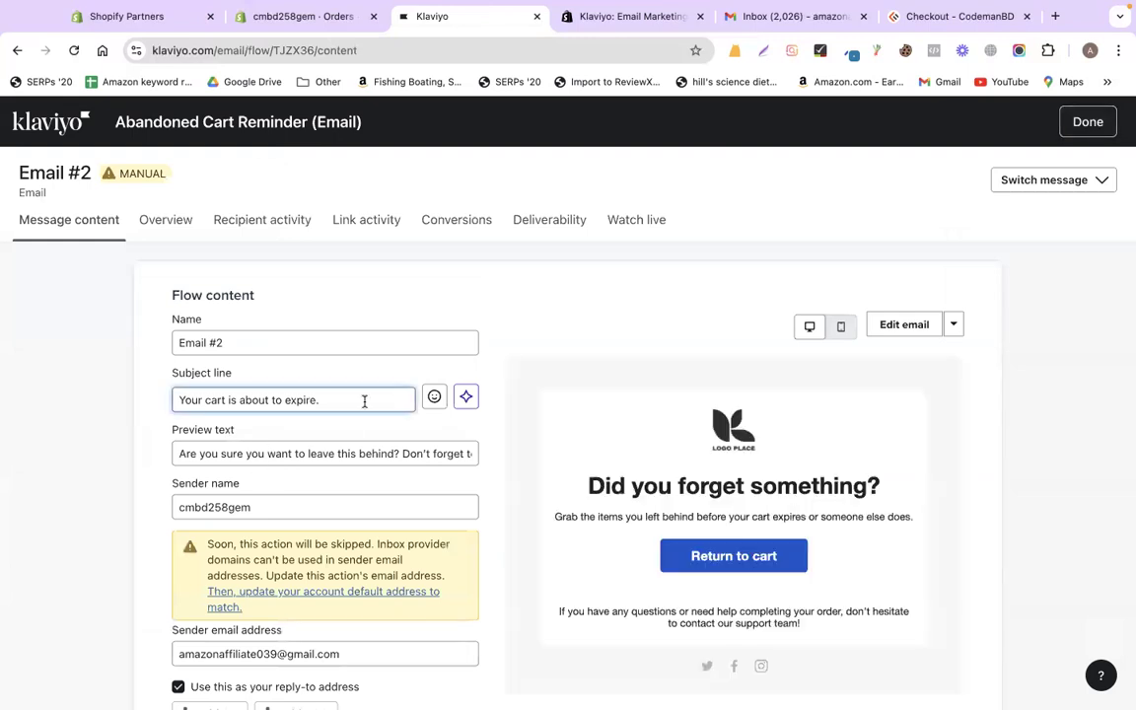
pyautogui.click(1078, 123)
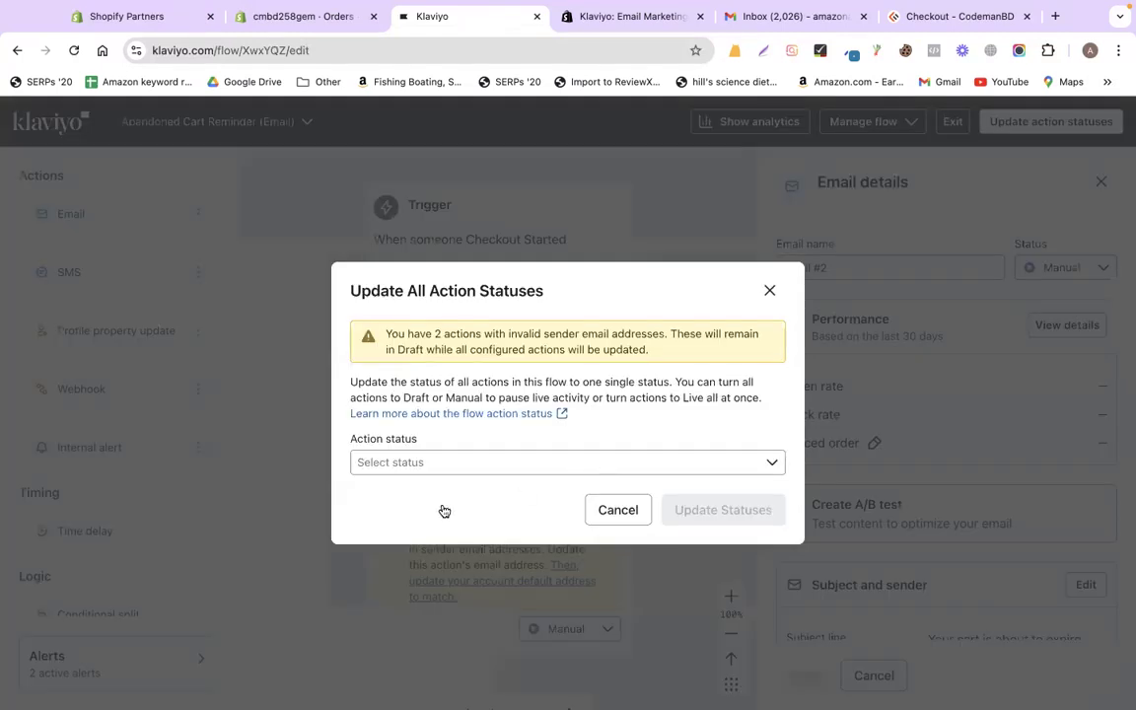
# - Update all flow action statuses to Live, then check the Abandoned Cart Reminder in the Flows list
pyautogui.click(401, 461)
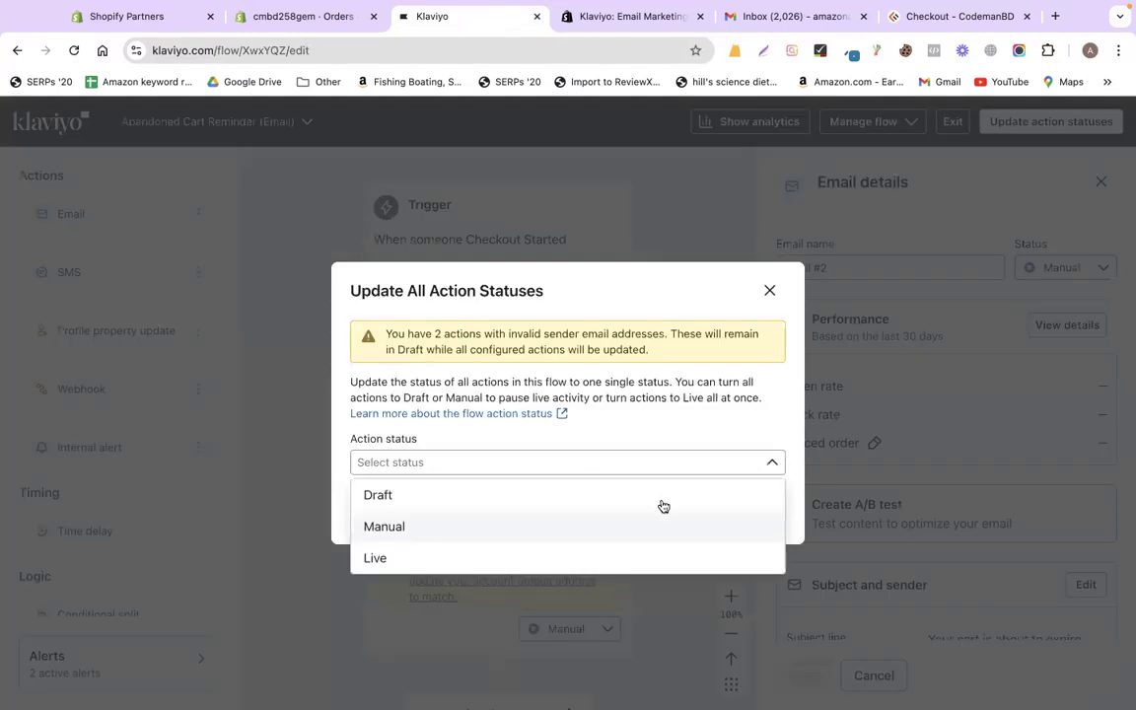
pyautogui.press('Down')
pyautogui.press('Return')
pyautogui.click(739, 511)
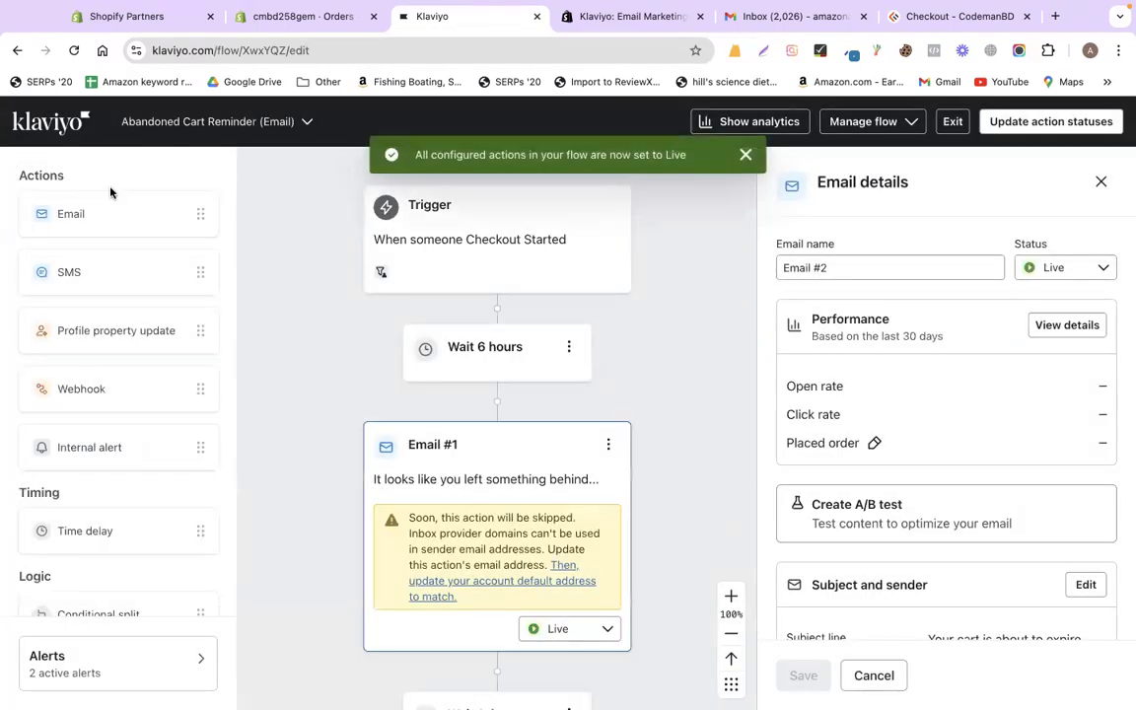
pyautogui.click(244, 148)
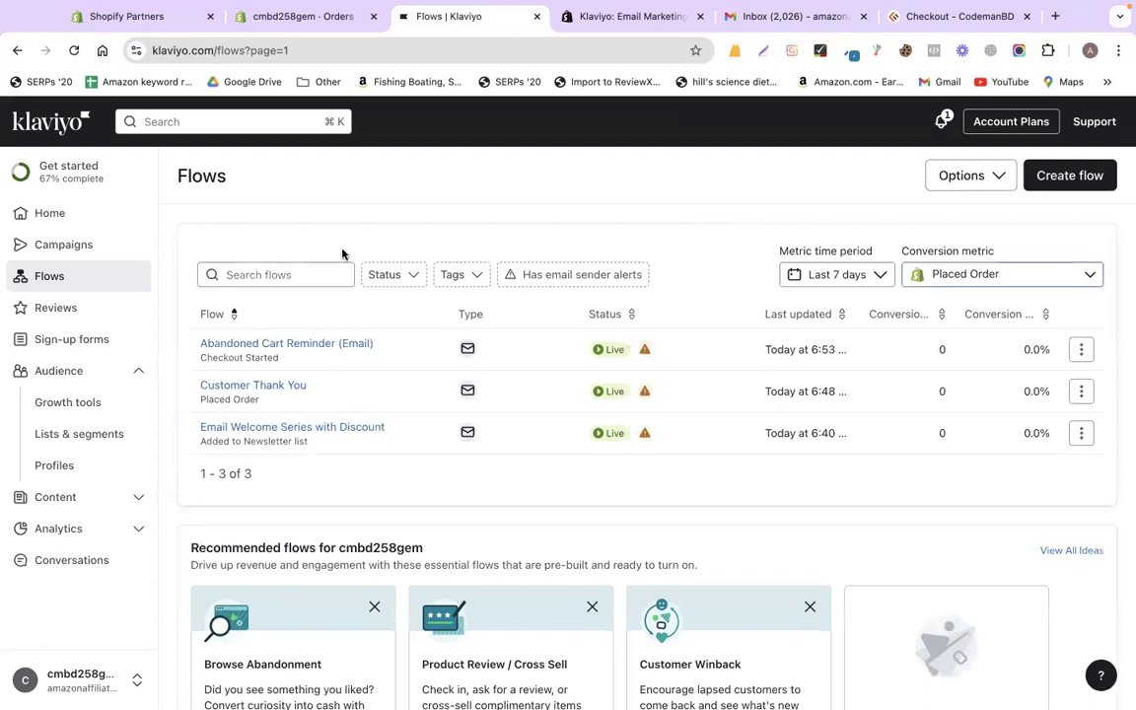
pyautogui.click(85, 276)
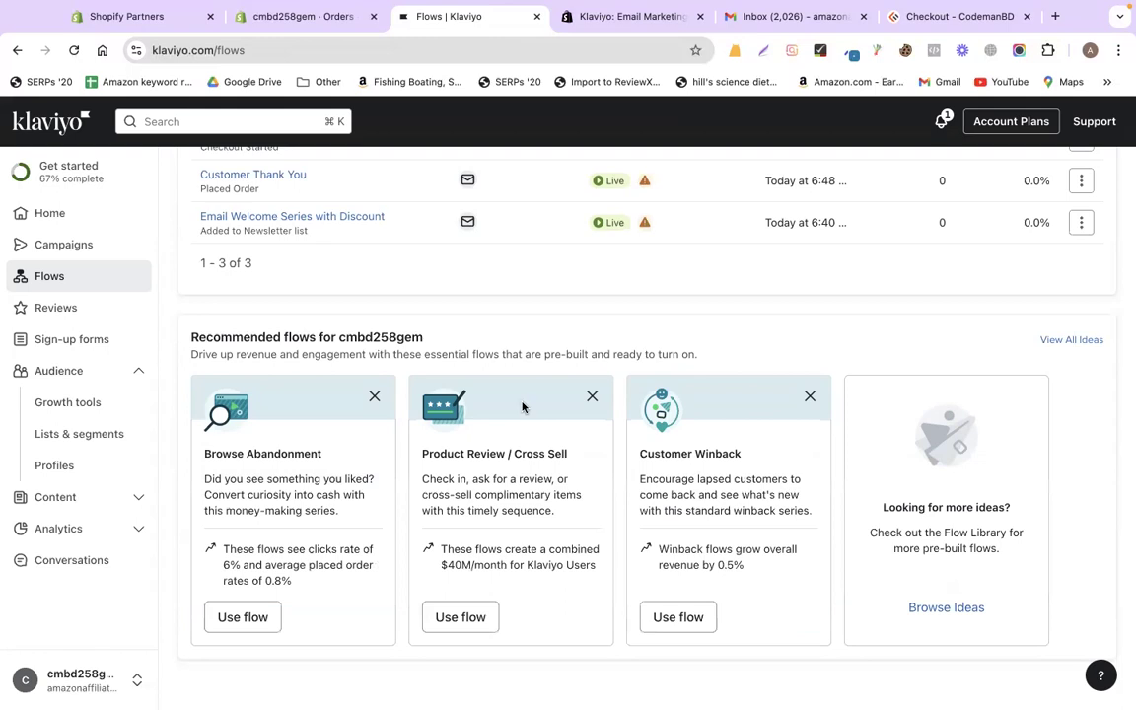
pyautogui.scroll(3, 609, 208)
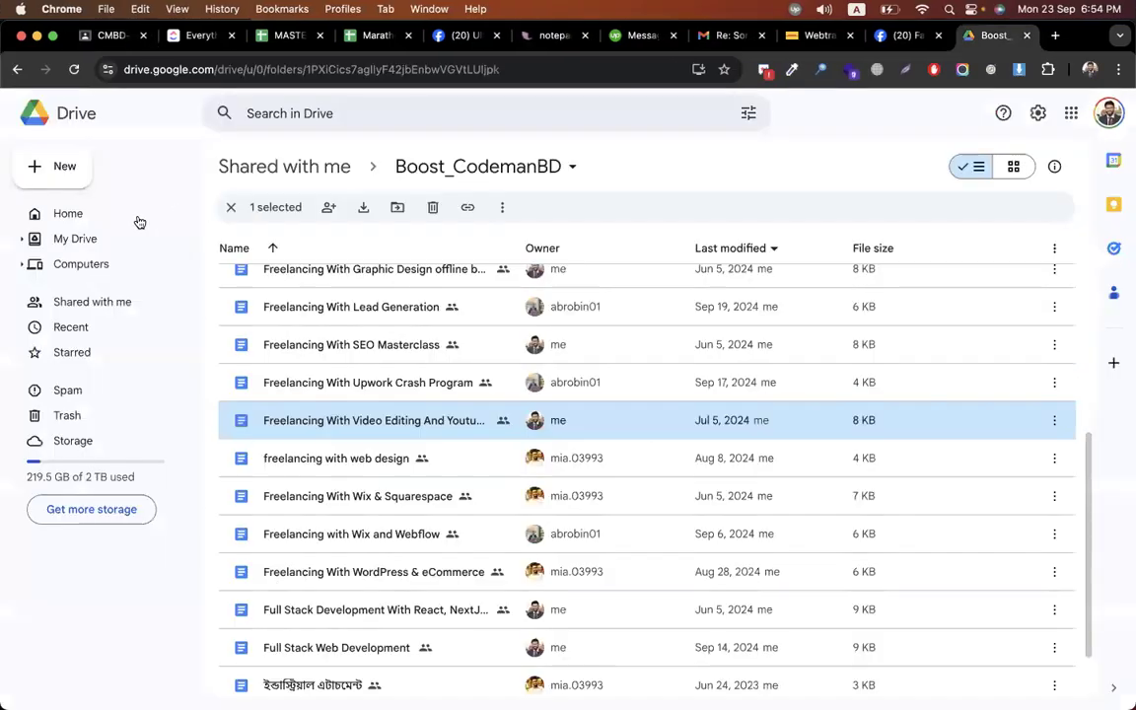
# - From Drive Home, search for 'real' to surface the Real state Owner in New york spreadsheet
pyautogui.click(140, 222)
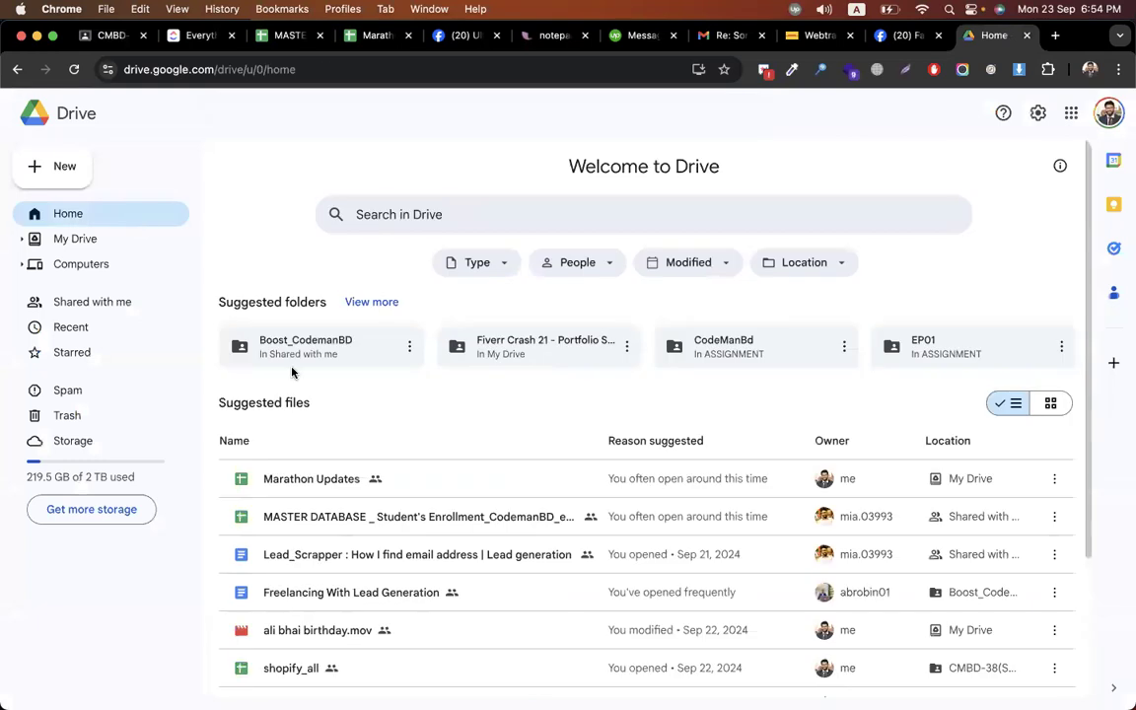
pyautogui.scroll(-3, 292, 370)
pyautogui.scroll(-3, 330, 465)
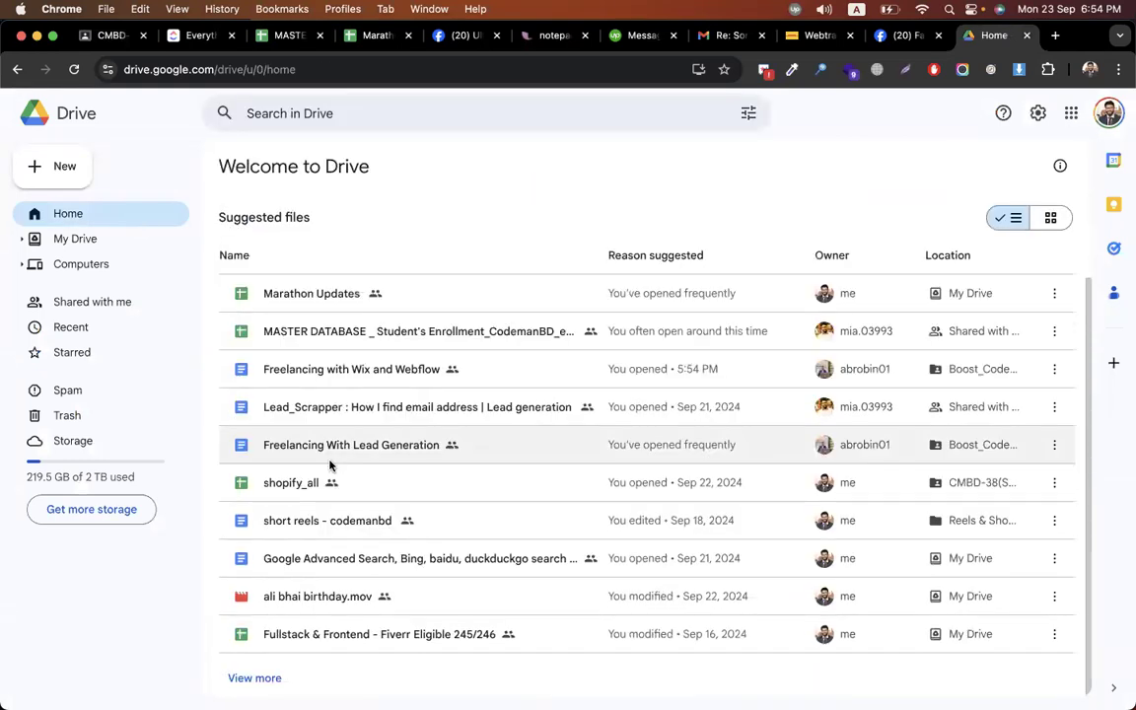
pyautogui.scroll(3, 385, 267)
pyautogui.click(432, 201)
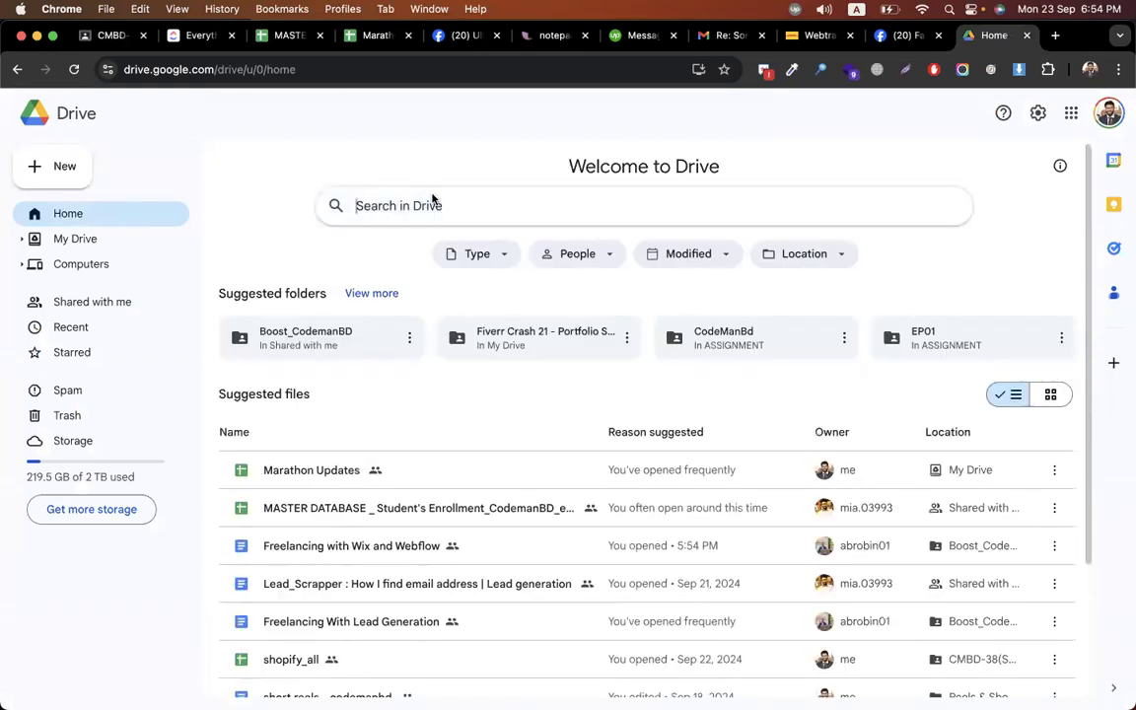
pyautogui.write('real')
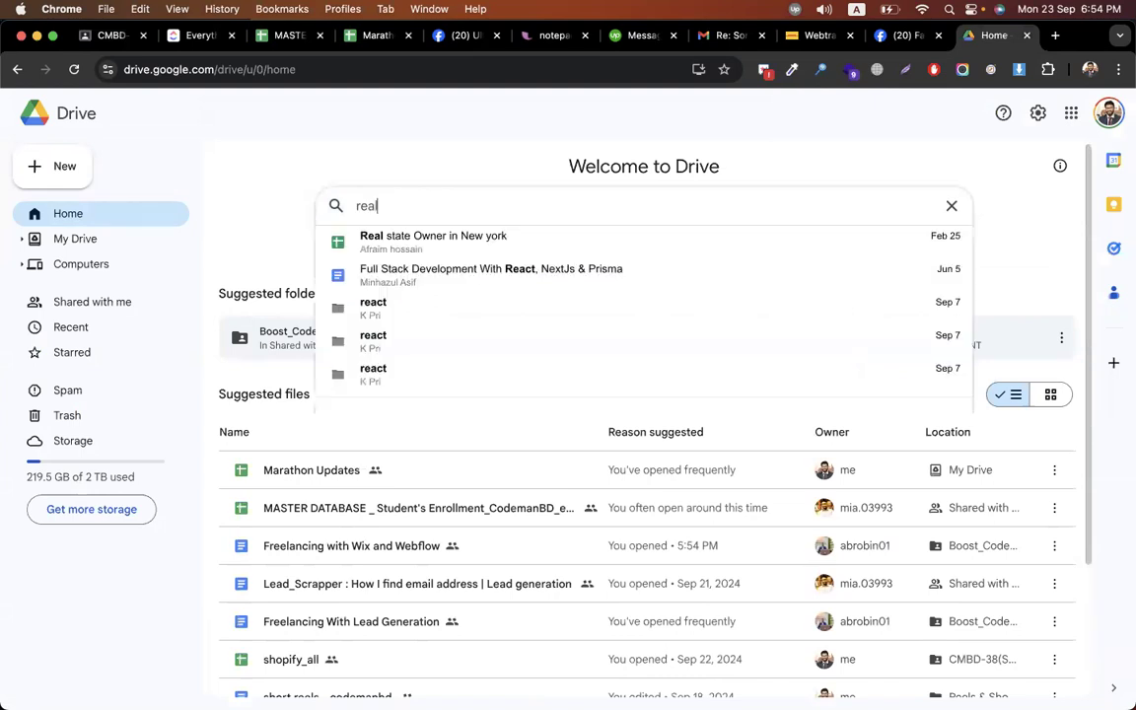
# - Open the Real state Owner in New york sheet and delete all contacts below the first ten
pyautogui.click(437, 243)
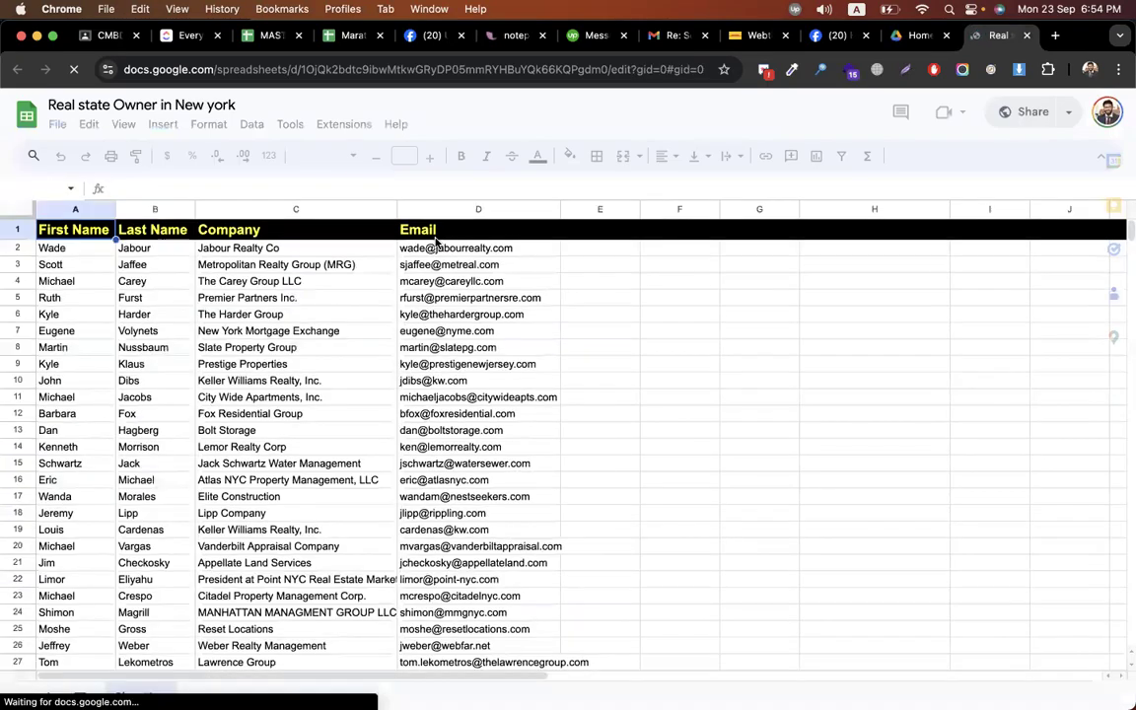
pyautogui.scroll(-5, 444, 370)
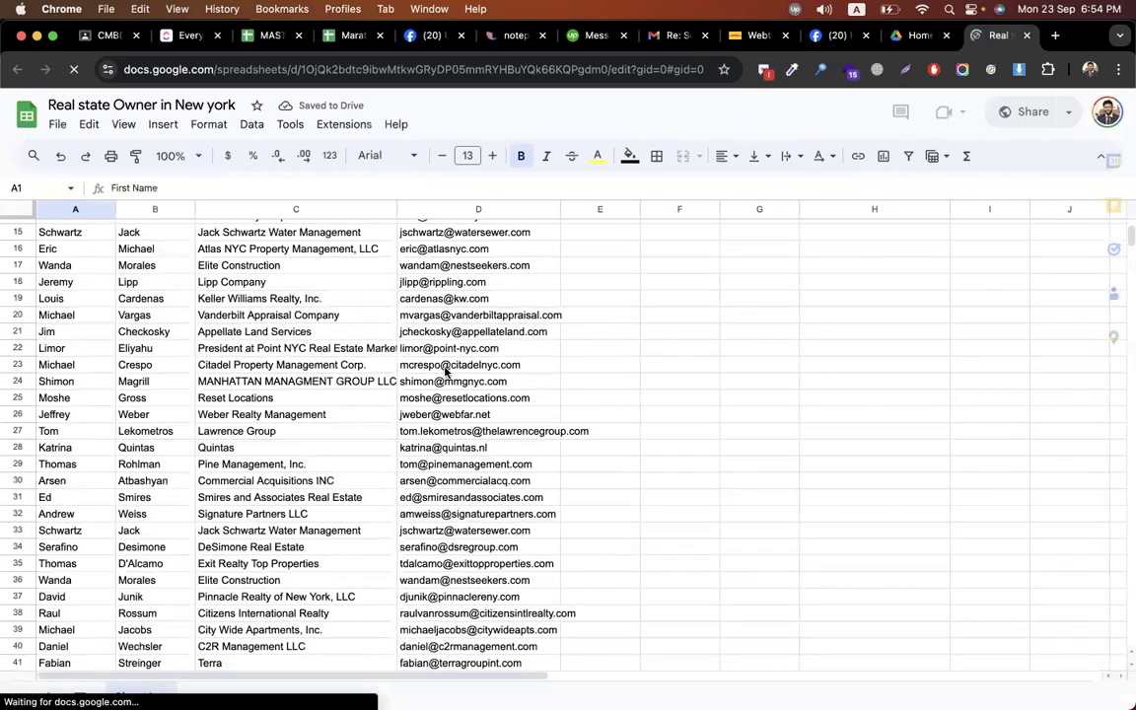
pyautogui.scroll(5, 424, 353)
pyautogui.scroll(2, 51, 388)
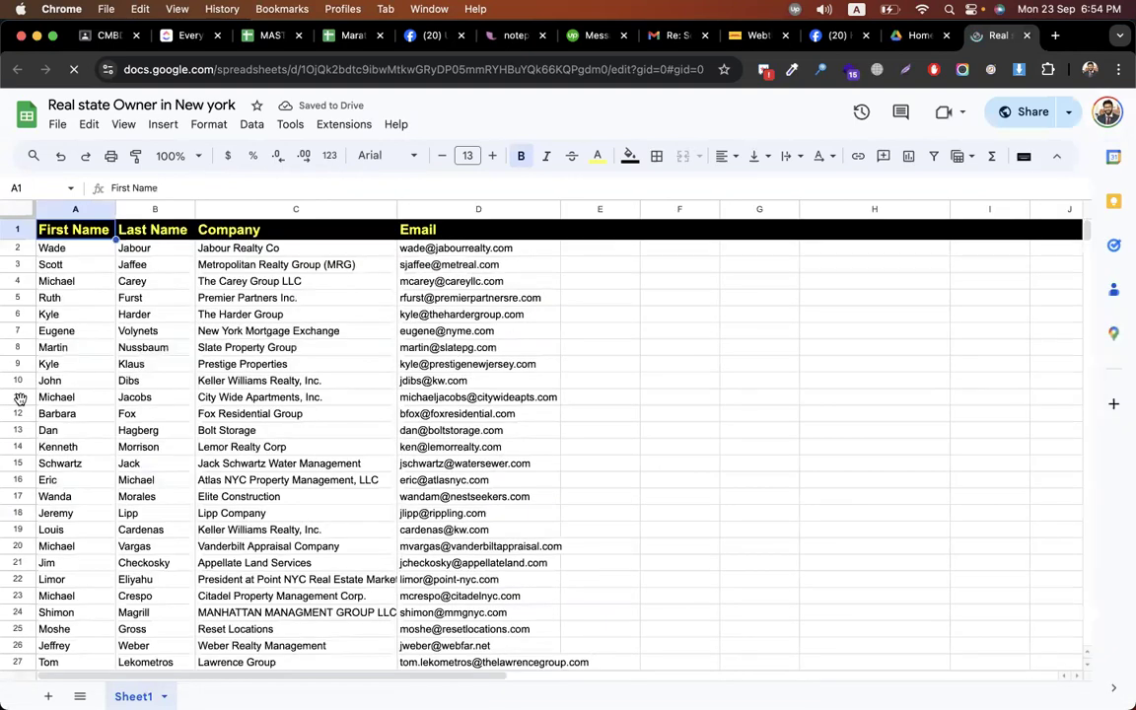
pyautogui.click(18, 398)
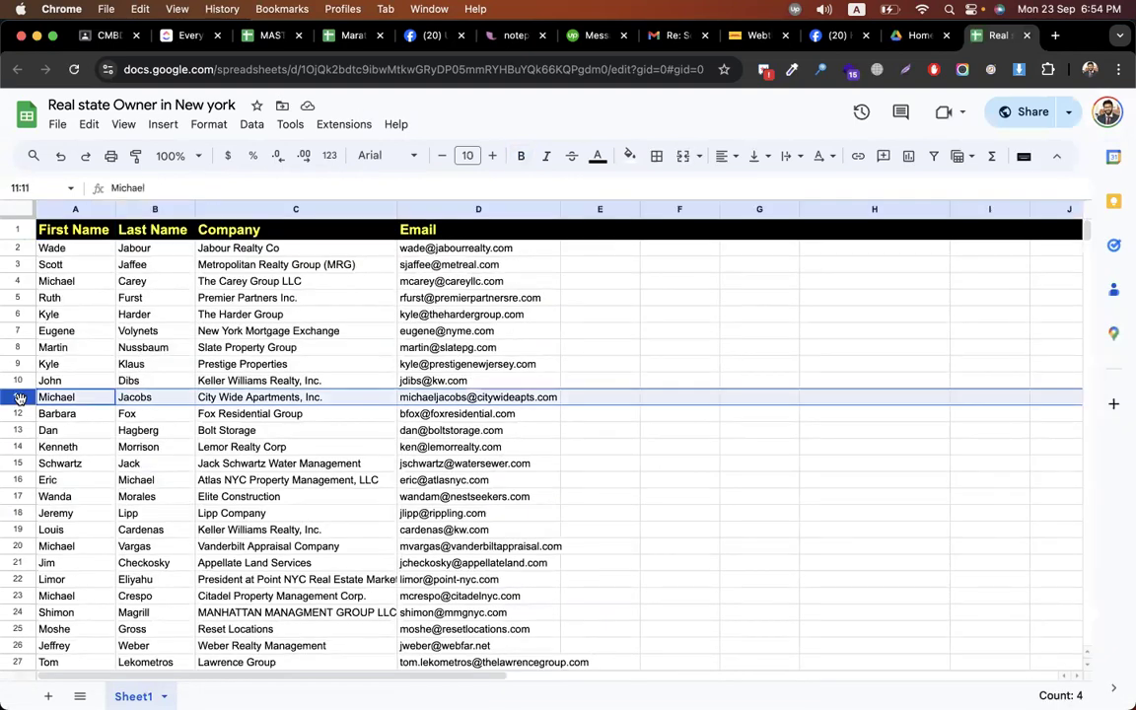
pyautogui.click(19, 412)
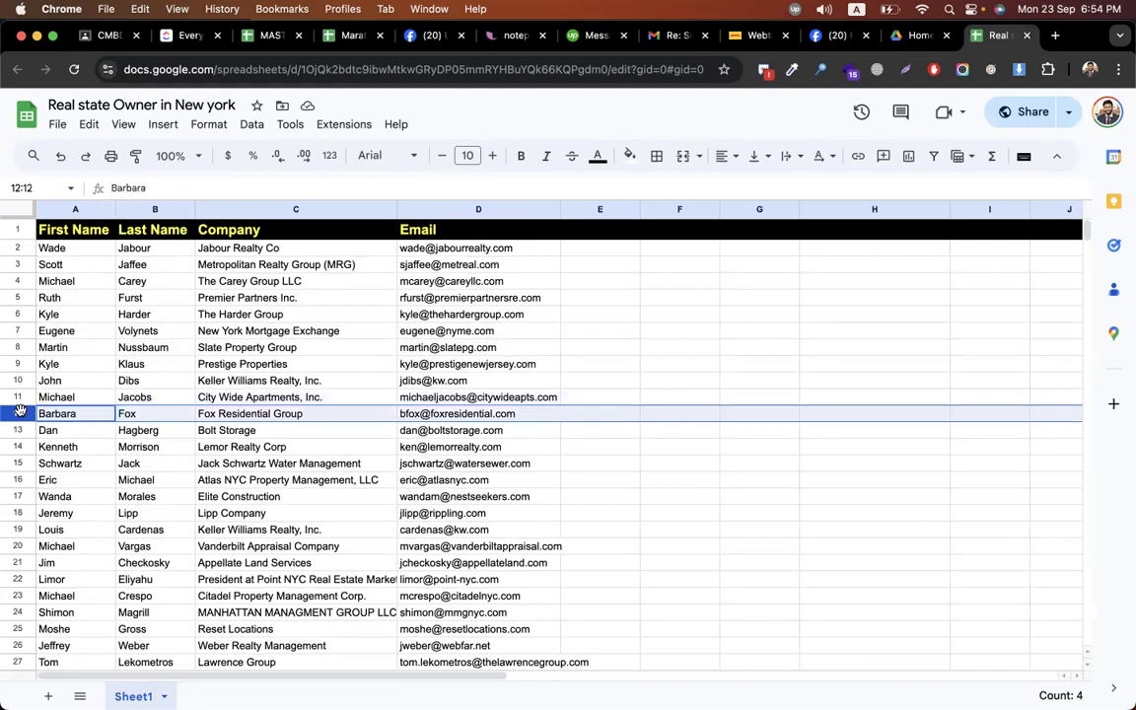
pyautogui.press('super+shift+Down')
pyautogui.press('Delete')
pyautogui.scroll(10, 310, 398)
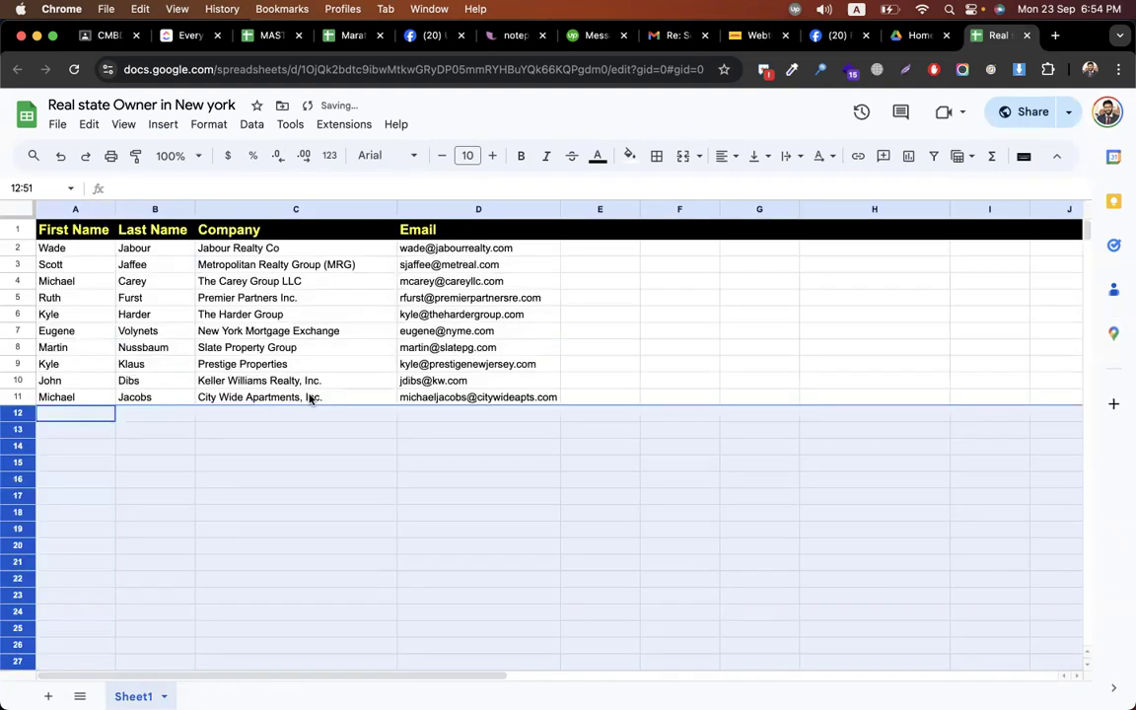
pyautogui.click(753, 329)
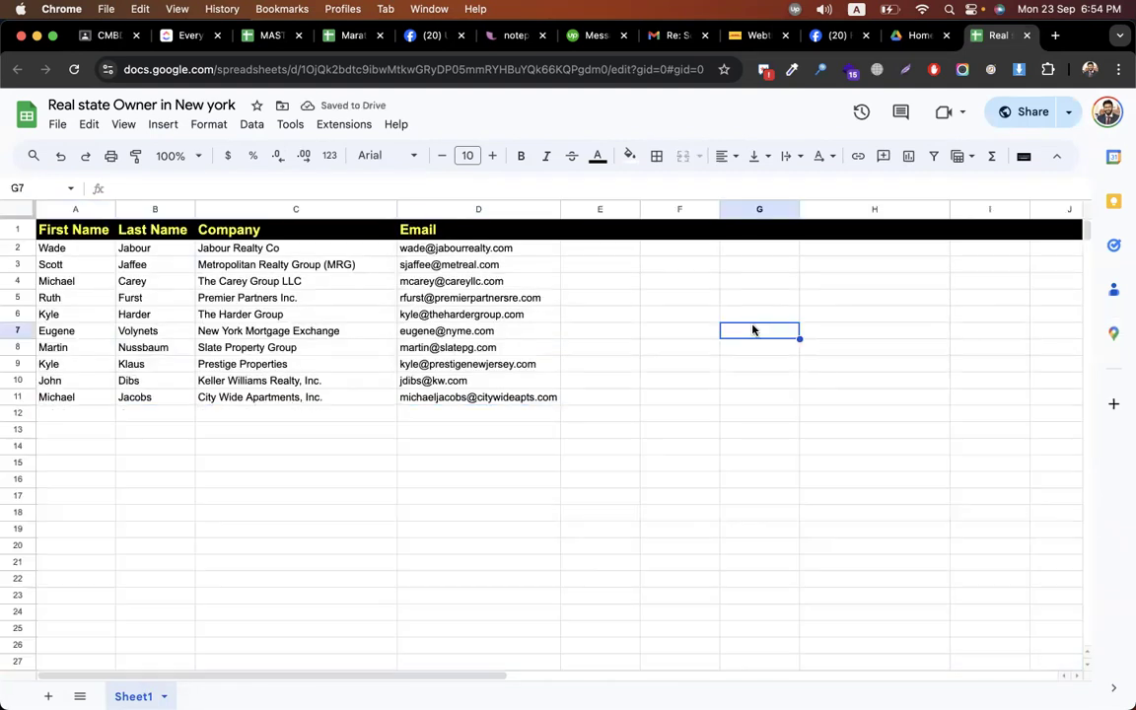
pyautogui.moveTo(479, 248); pyautogui.dragTo(500, 398)
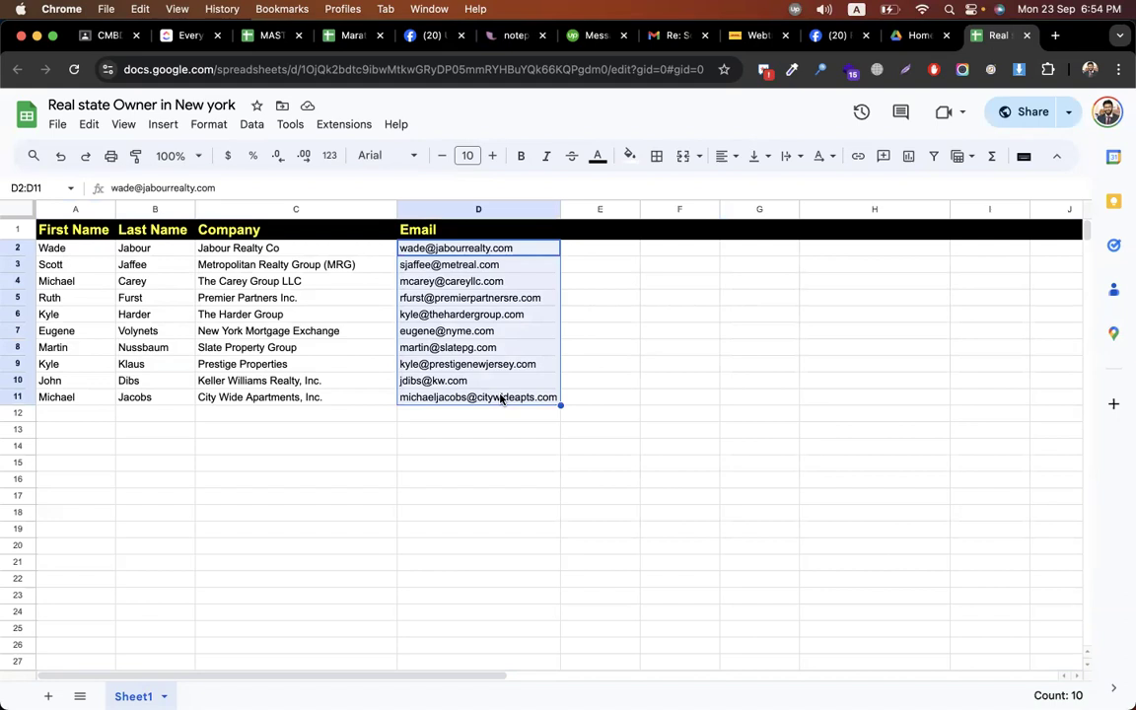
# - Download the sheet as a Comma Separated Values (.csv) file into Downloads
pyautogui.click(57, 127)
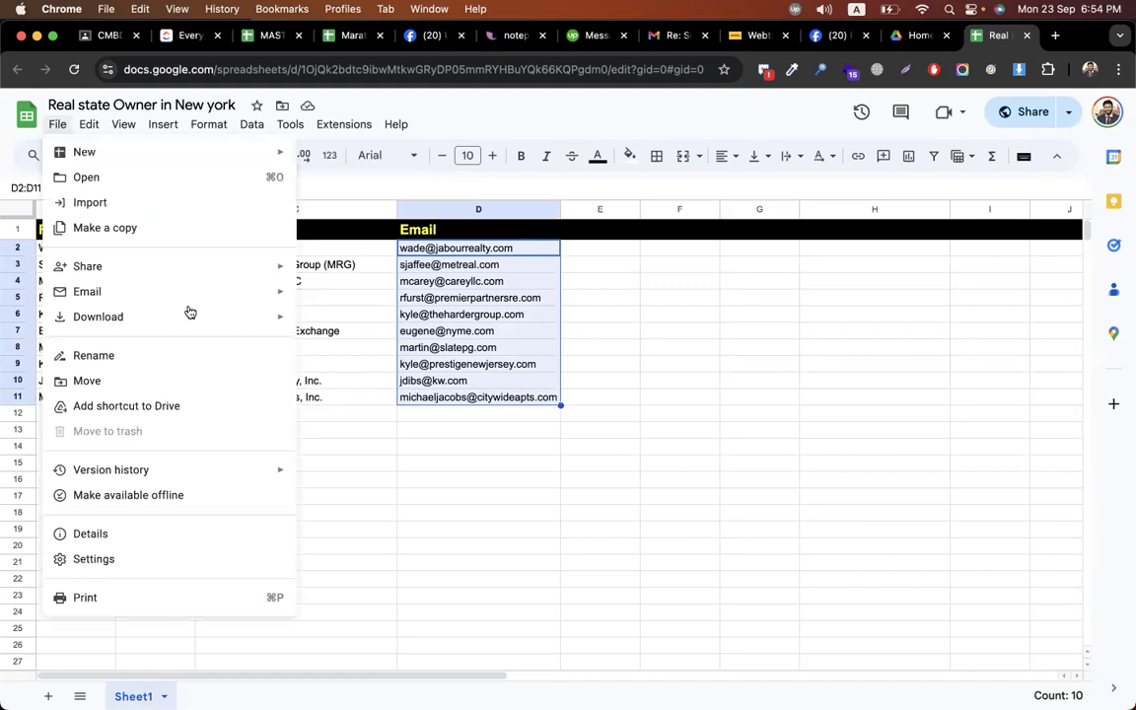
pyautogui.moveTo(189, 314)
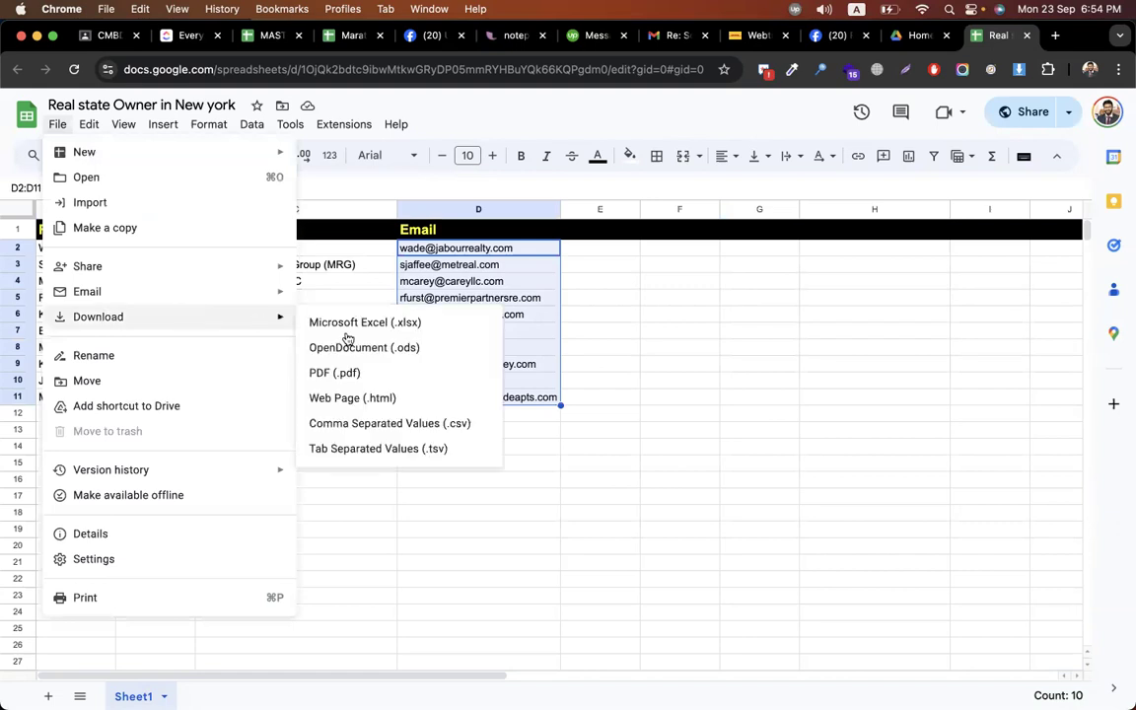
pyautogui.click(354, 425)
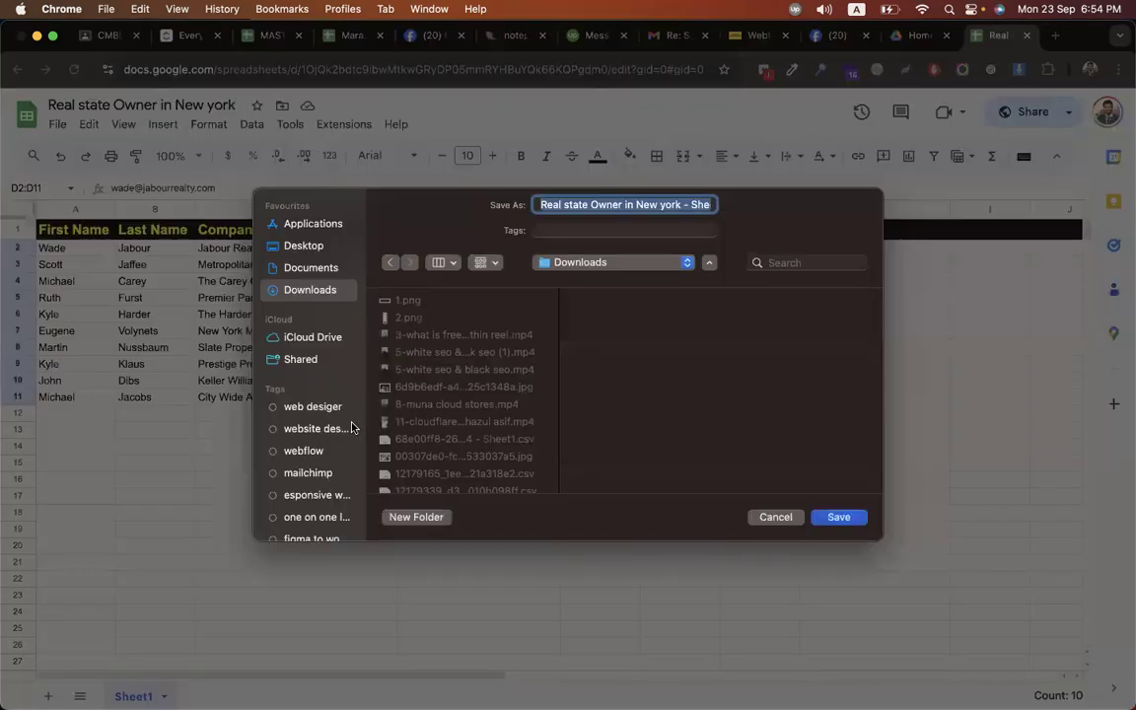
pyautogui.press('Return')
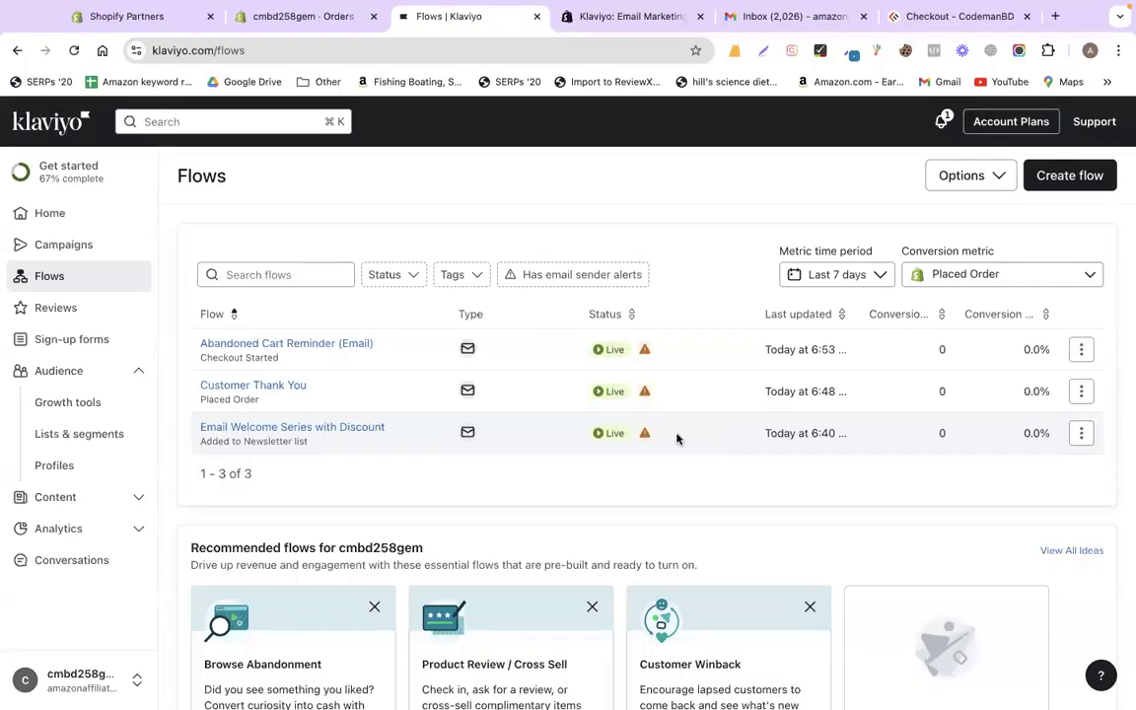
# - From Lists & segments, create a static list named NY with no tags
pyautogui.click(60, 381)
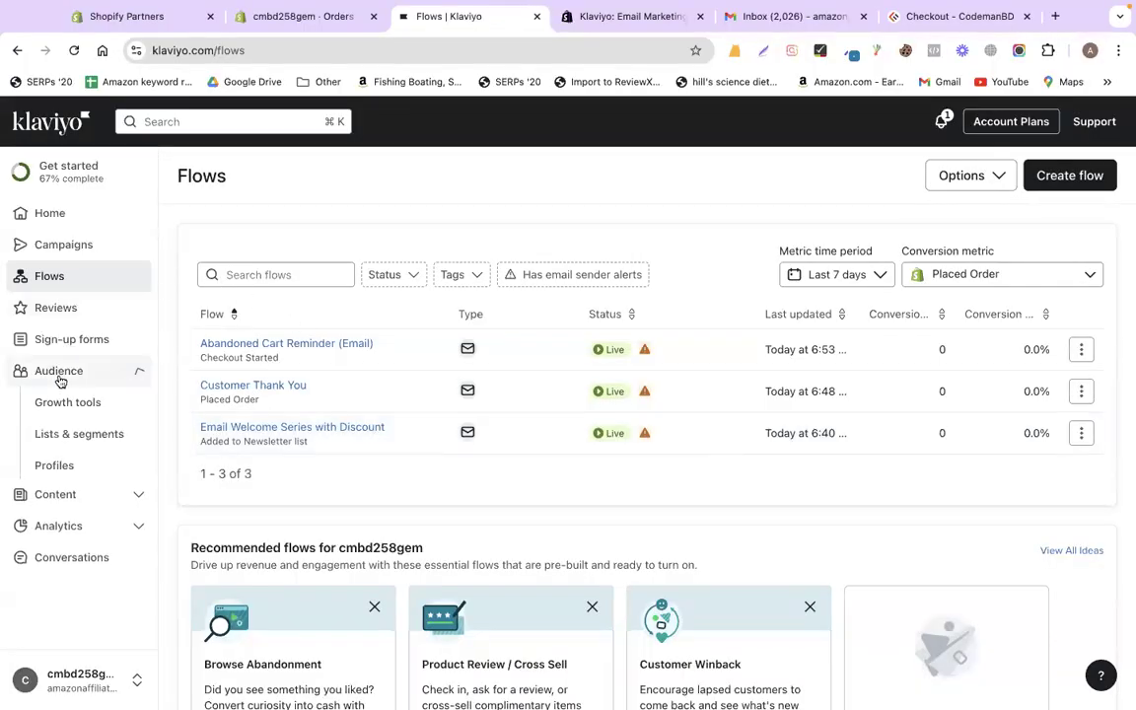
pyautogui.click(72, 433)
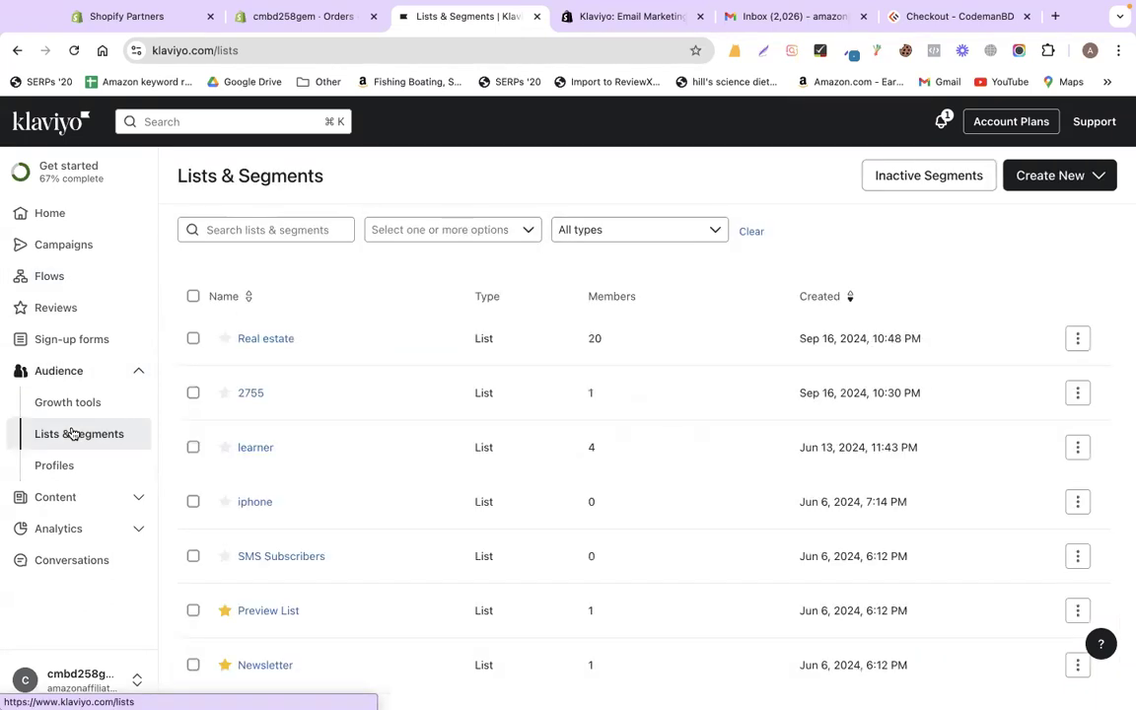
pyautogui.click(1065, 177)
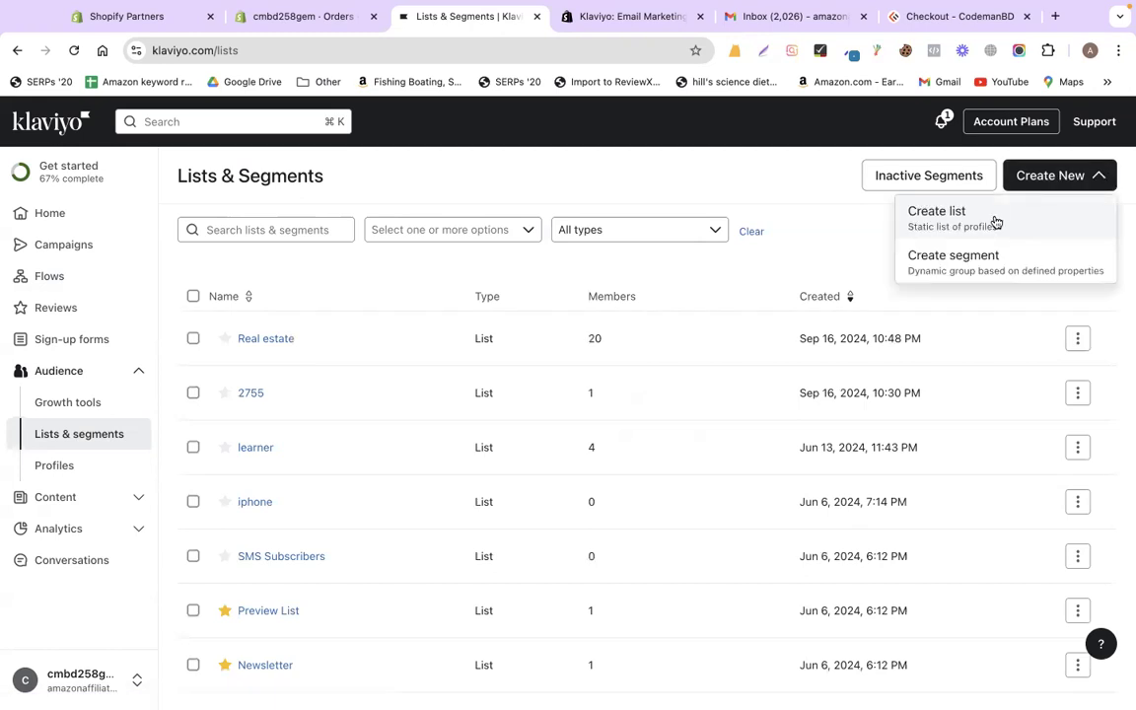
pyautogui.click(915, 220)
pyautogui.write('NY')
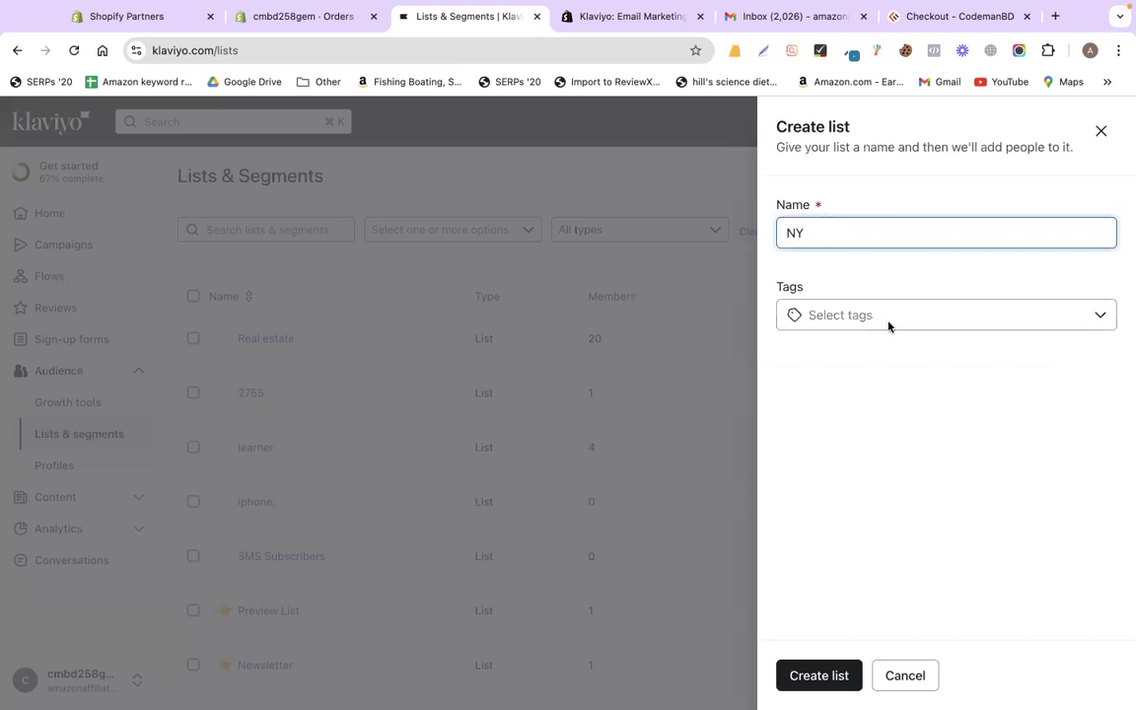
pyautogui.click(887, 324)
pyautogui.click(889, 327)
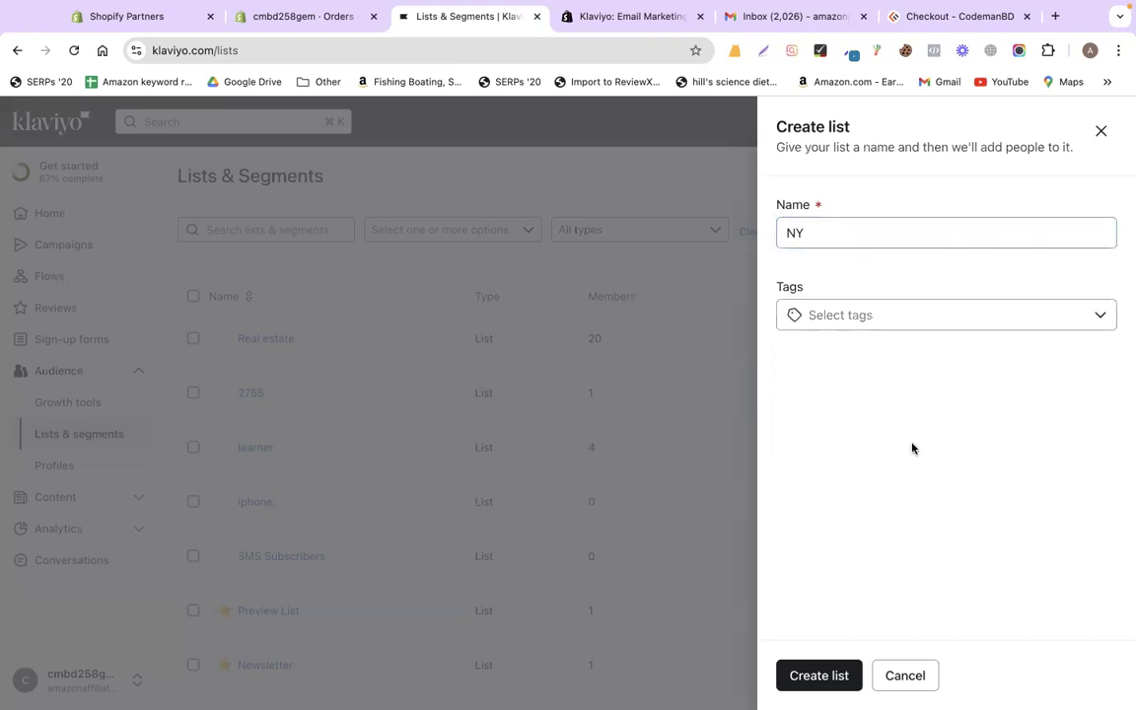
pyautogui.click(818, 676)
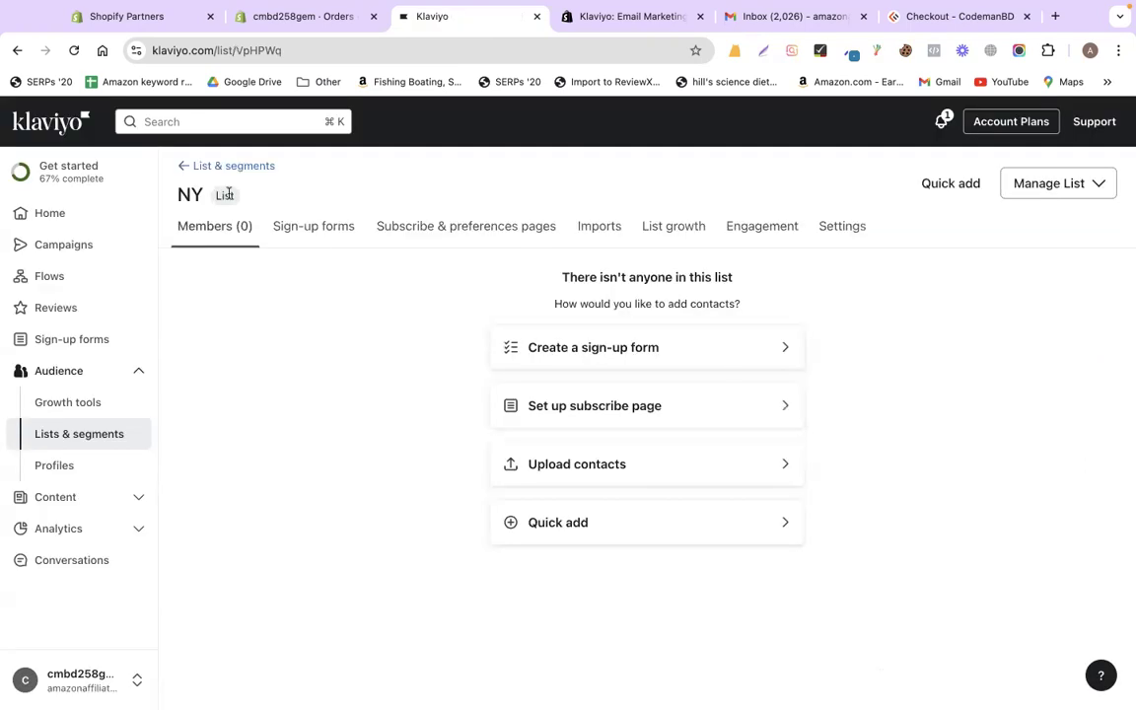
pyautogui.doubleClick(184, 194)
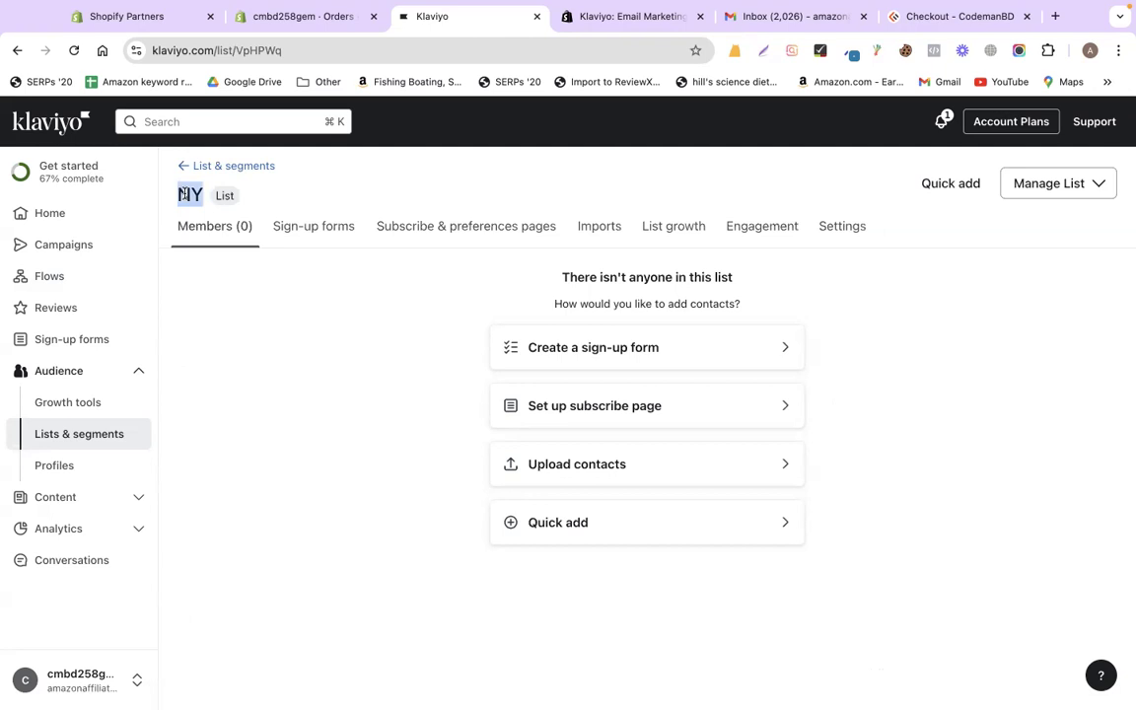
# - Upload the real-estate contacts CSV from Downloads into the NY list
pyautogui.click(633, 467)
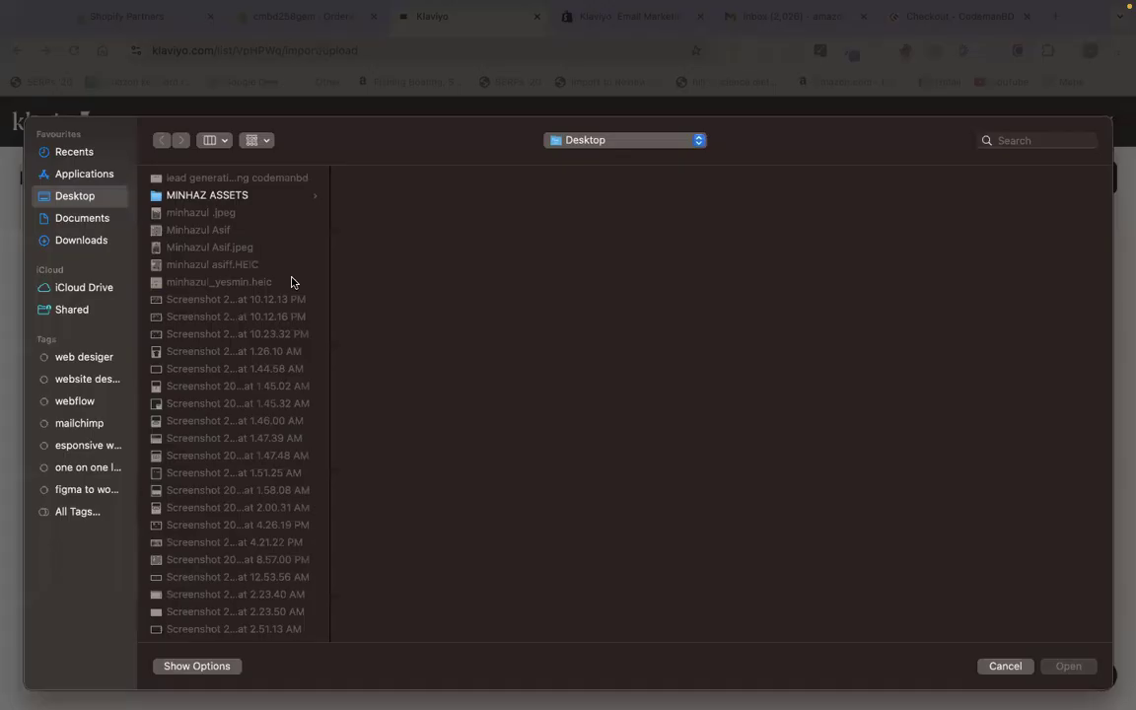
pyautogui.click(77, 240)
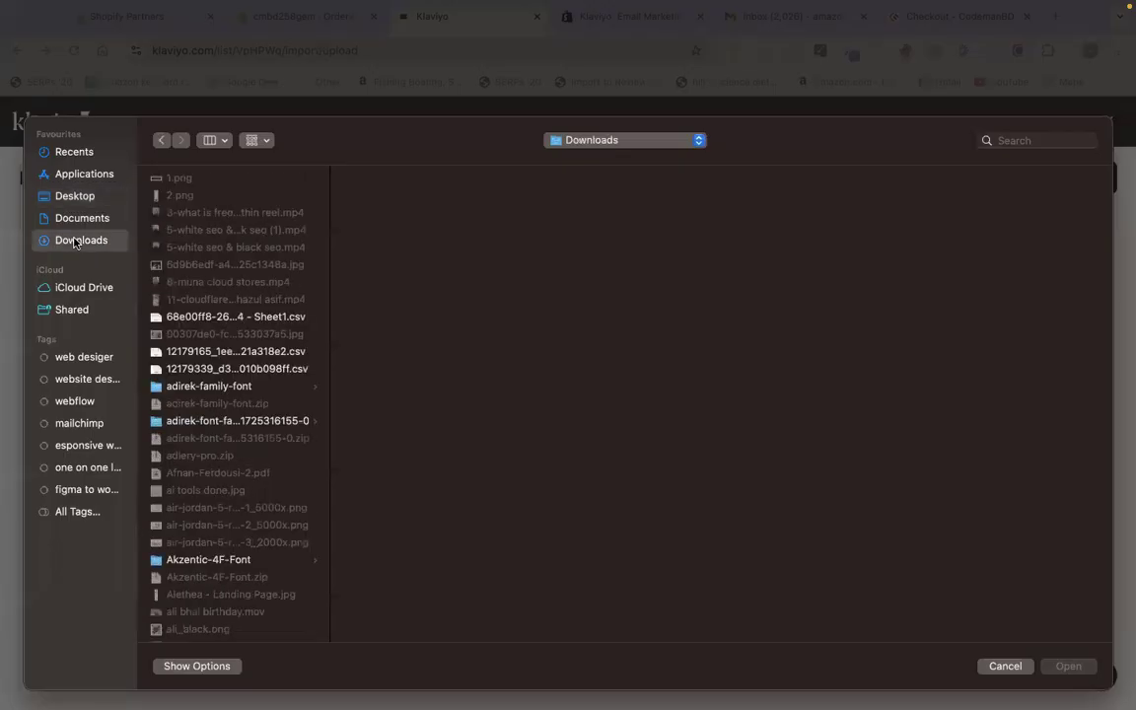
pyautogui.press('r')
pyautogui.press('Return')
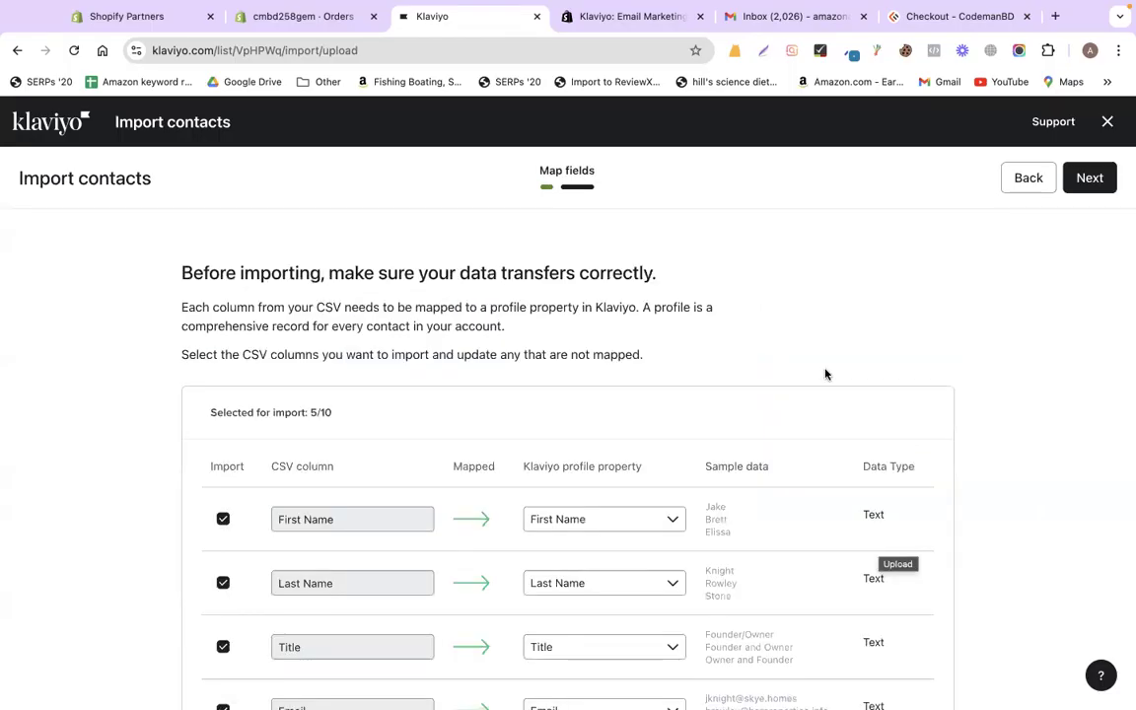
# - Accept the field mapping, mark contacts as subscribed, and import all 24 records
pyautogui.scroll(-5, 825, 373)
pyautogui.scroll(5, 484, 387)
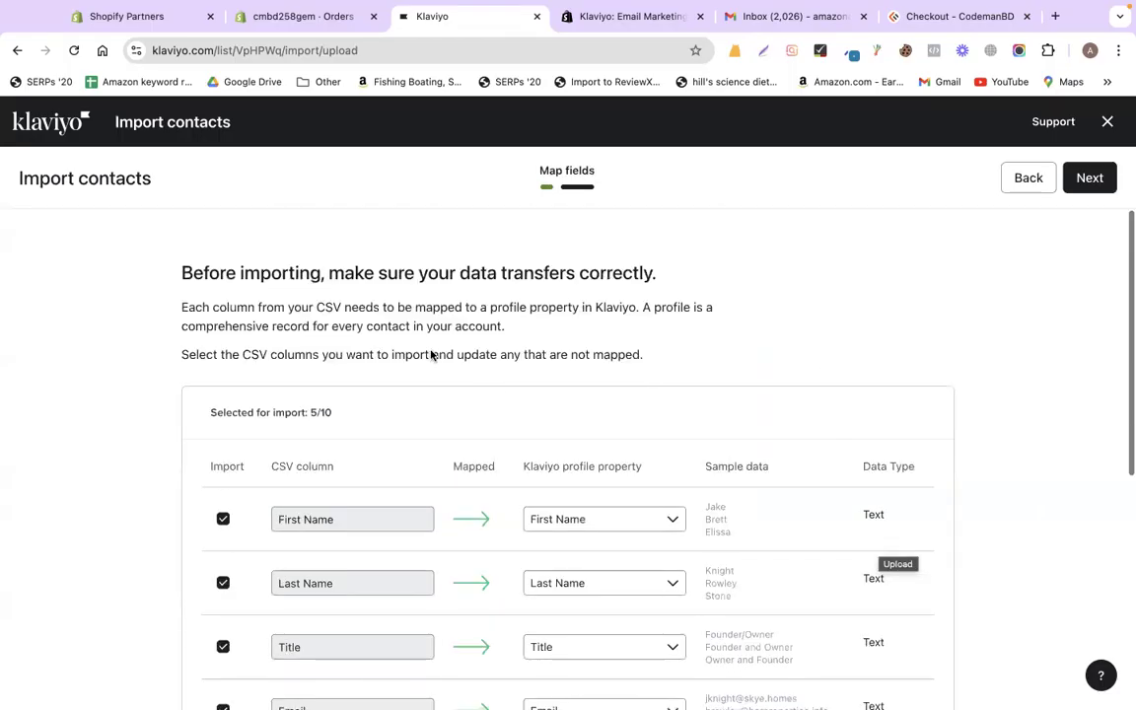
pyautogui.scroll(-3, 543, 335)
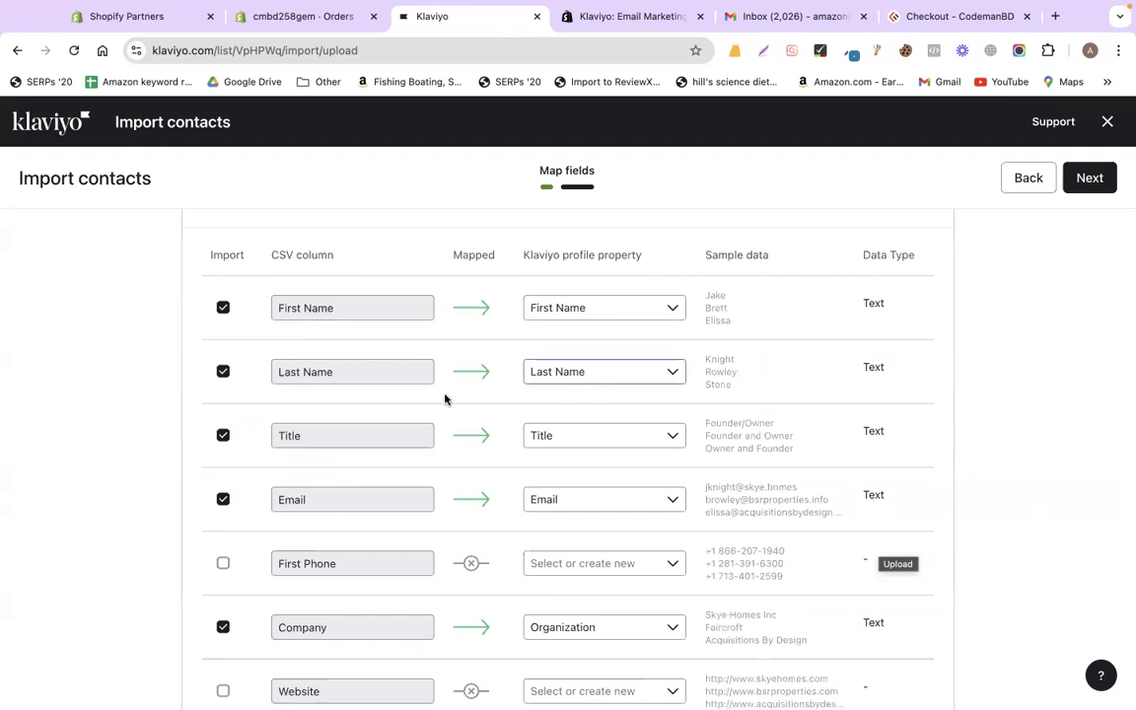
pyautogui.scroll(-1, 552, 383)
pyautogui.scroll(-1, 612, 419)
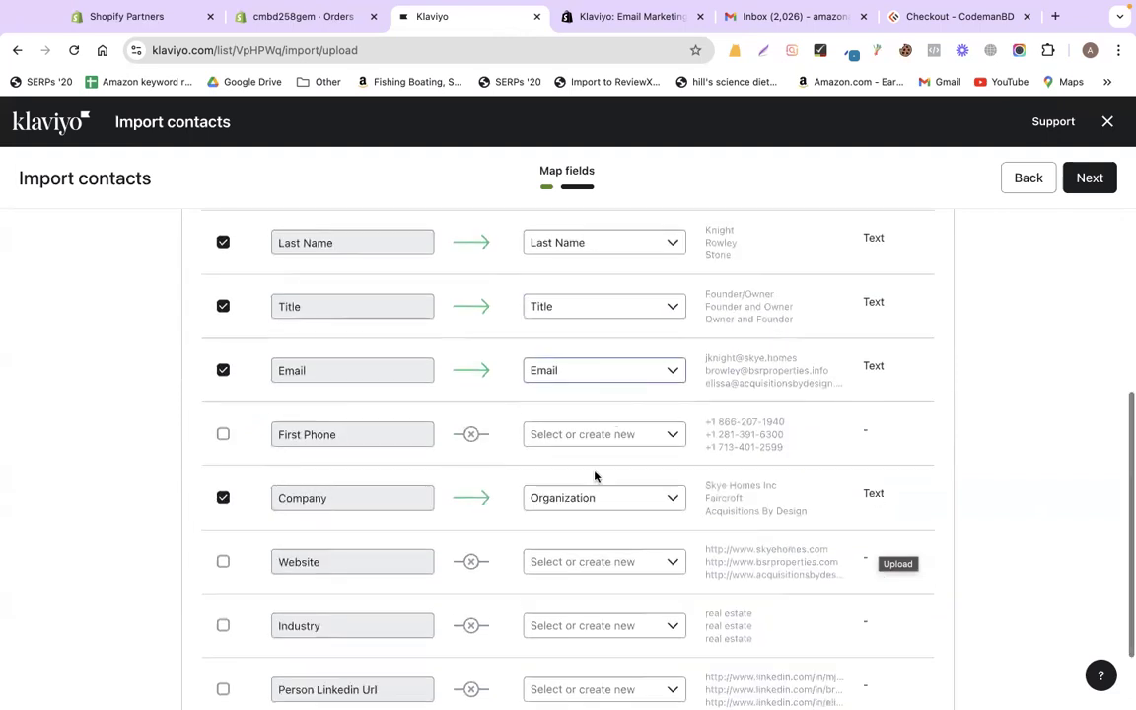
pyautogui.scroll(4, 1069, 261)
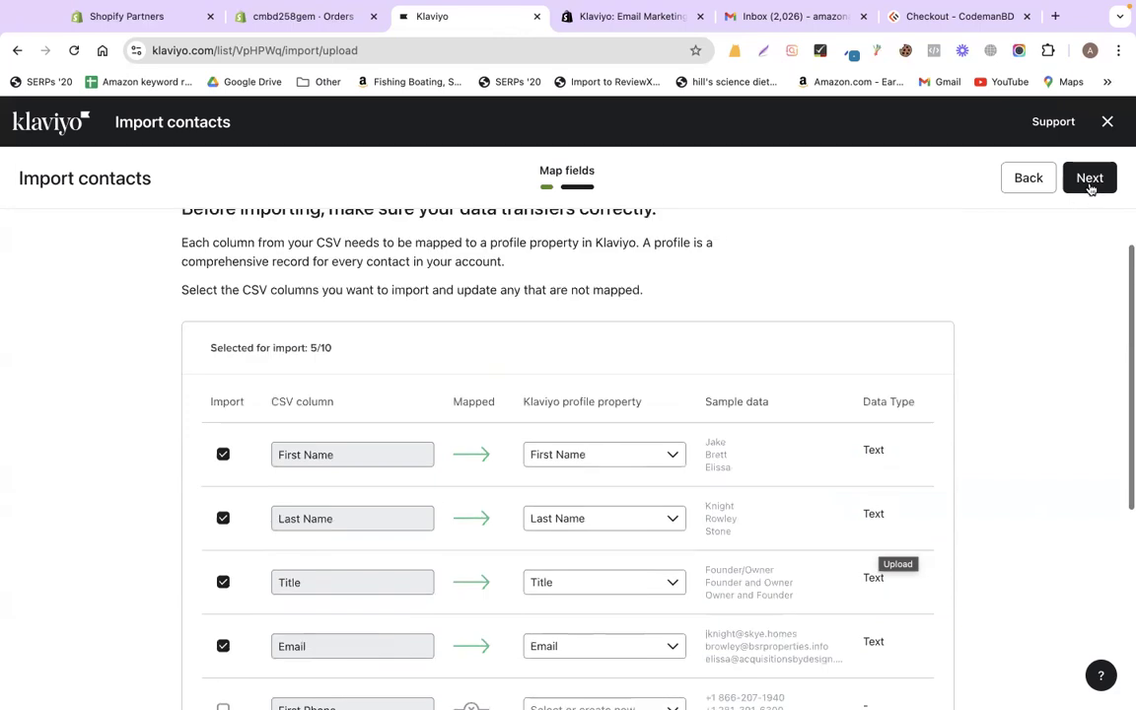
pyautogui.click(1089, 183)
pyautogui.click(1089, 188)
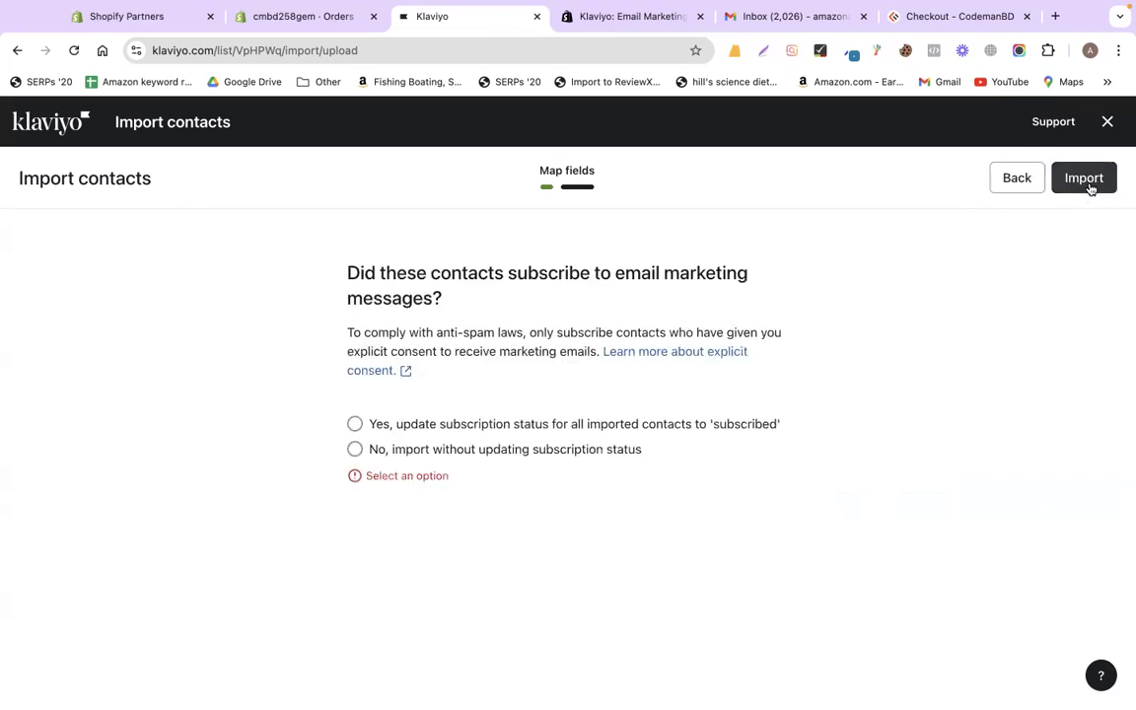
pyautogui.click(354, 424)
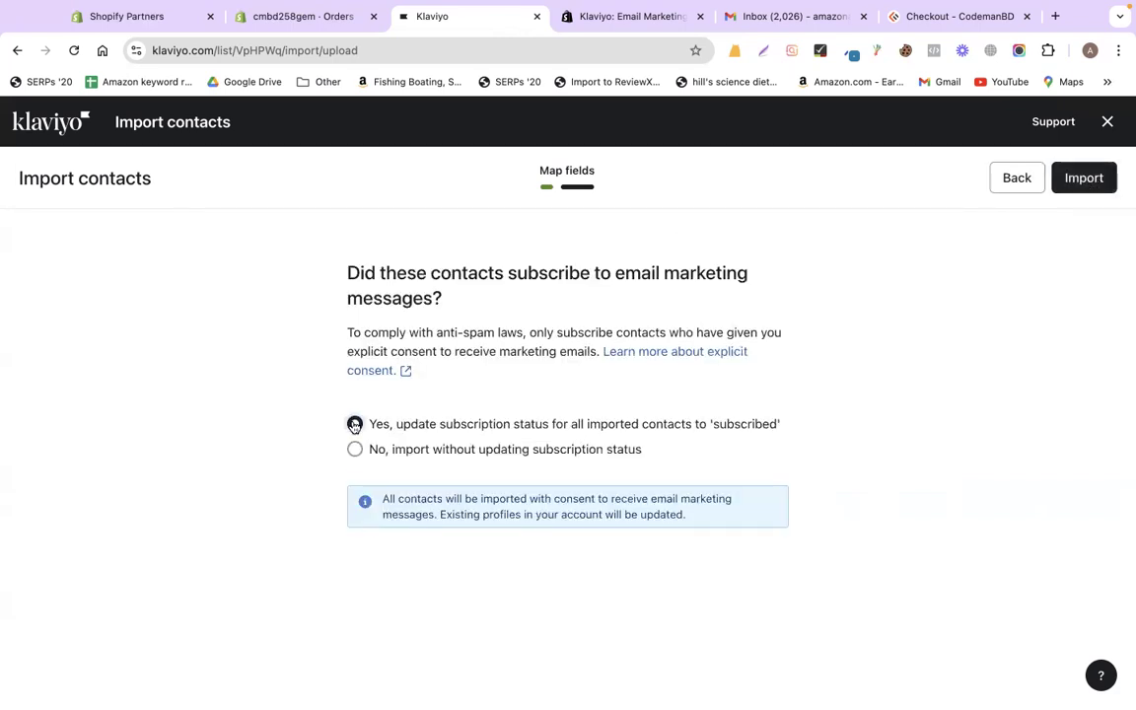
pyautogui.click(1083, 177)
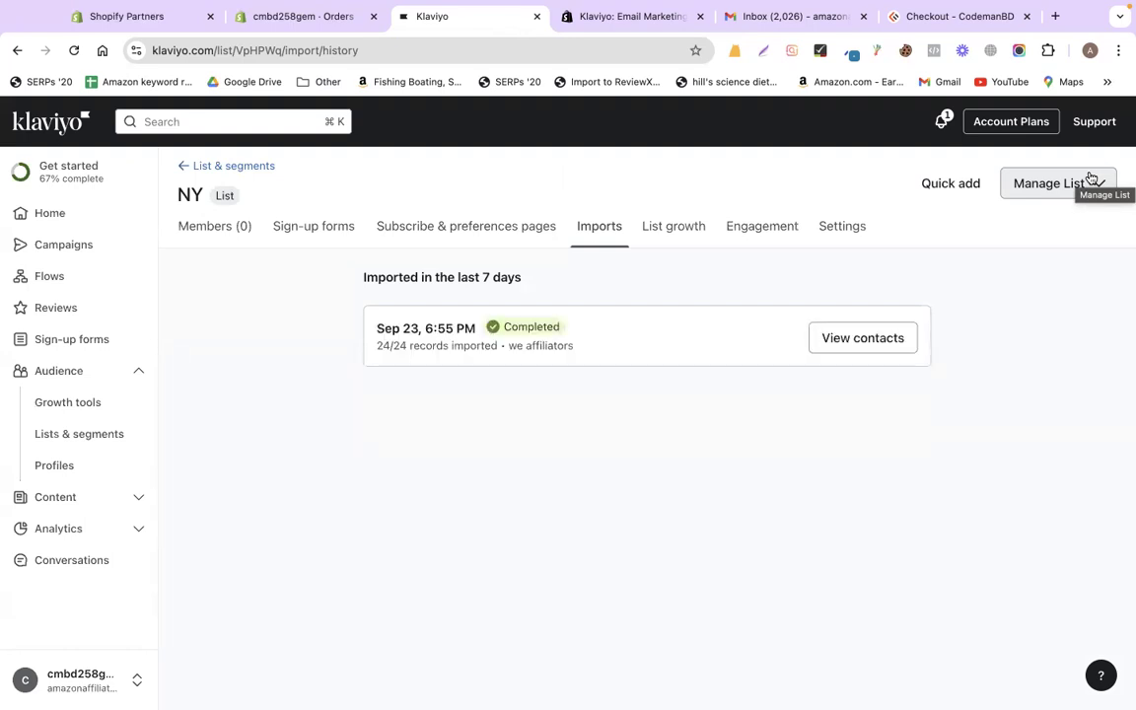
# - View NY's 24 imported contacts, then return to the Lists & segments overview
pyautogui.click(862, 338)
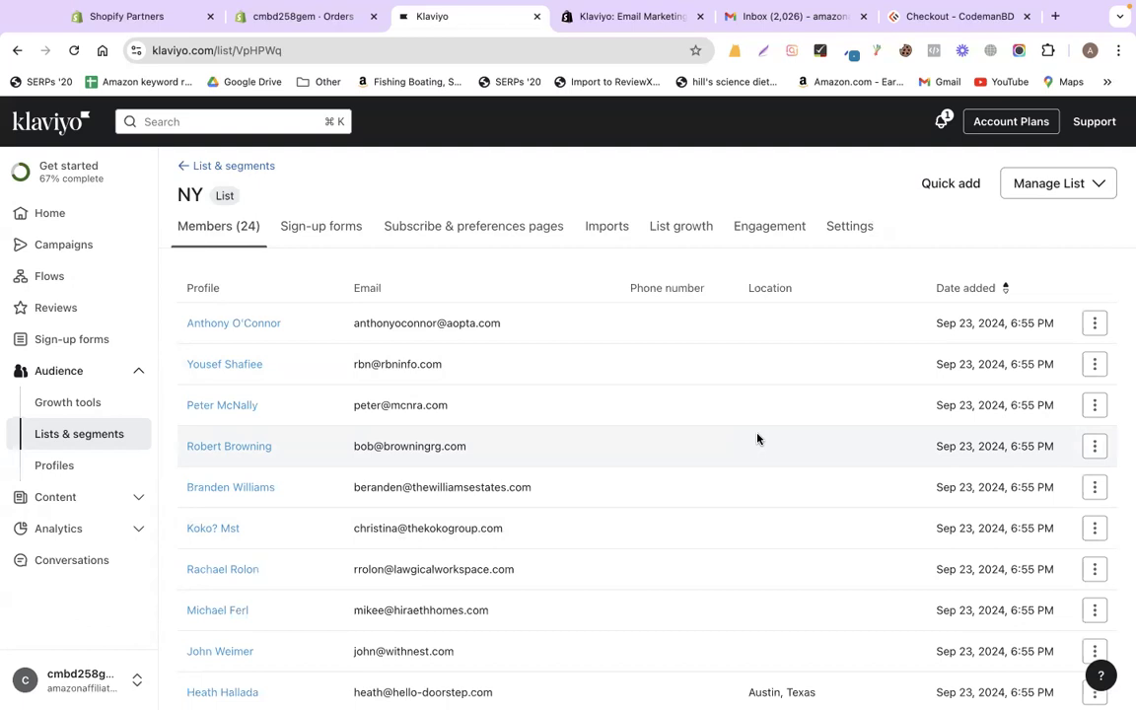
pyautogui.click(64, 379)
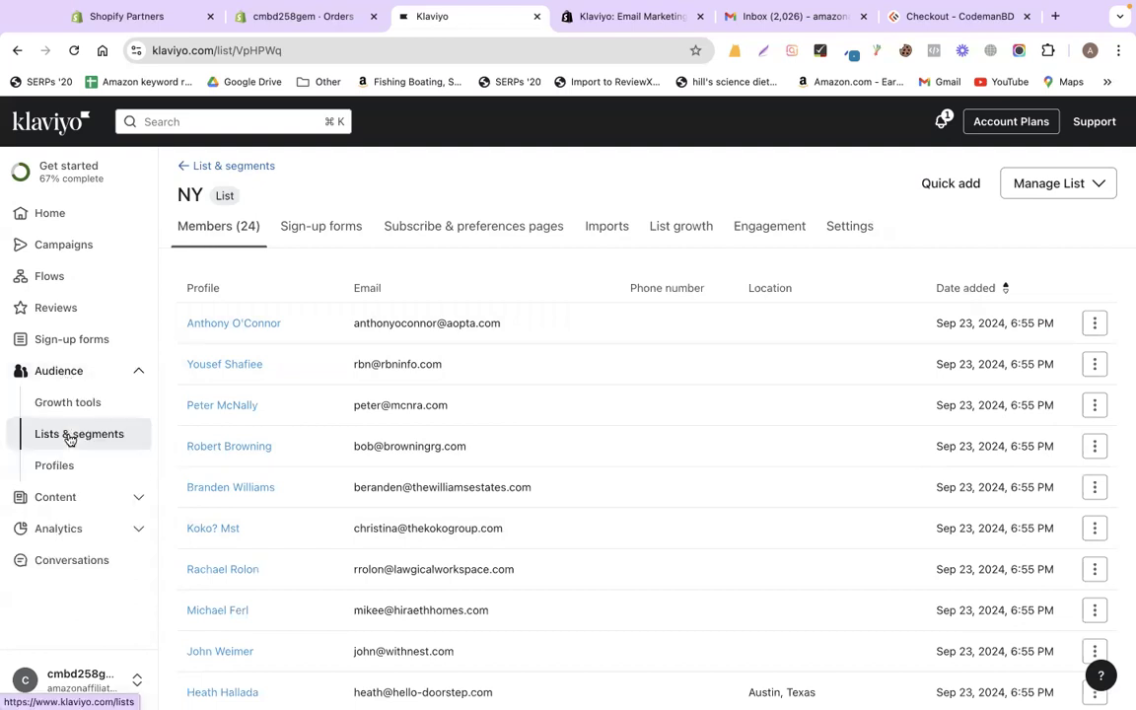
pyautogui.click(70, 440)
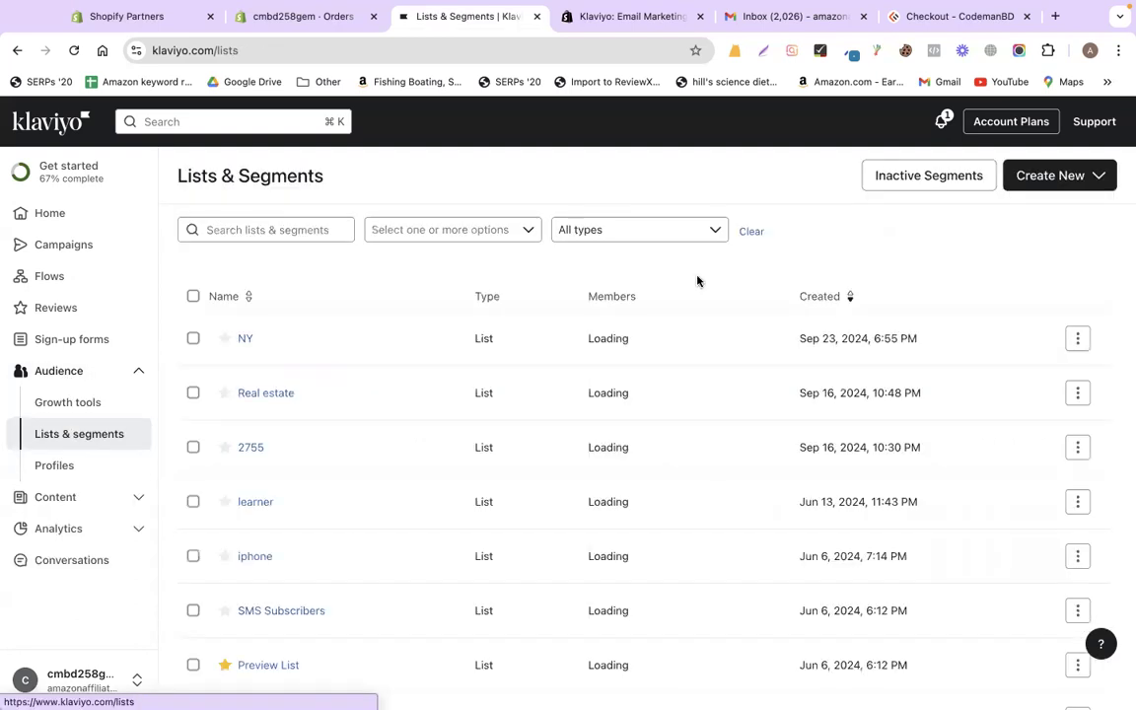
# - Create a static list named 'NY_Real Estate', fixing a typo in the name
pyautogui.click(1008, 188)
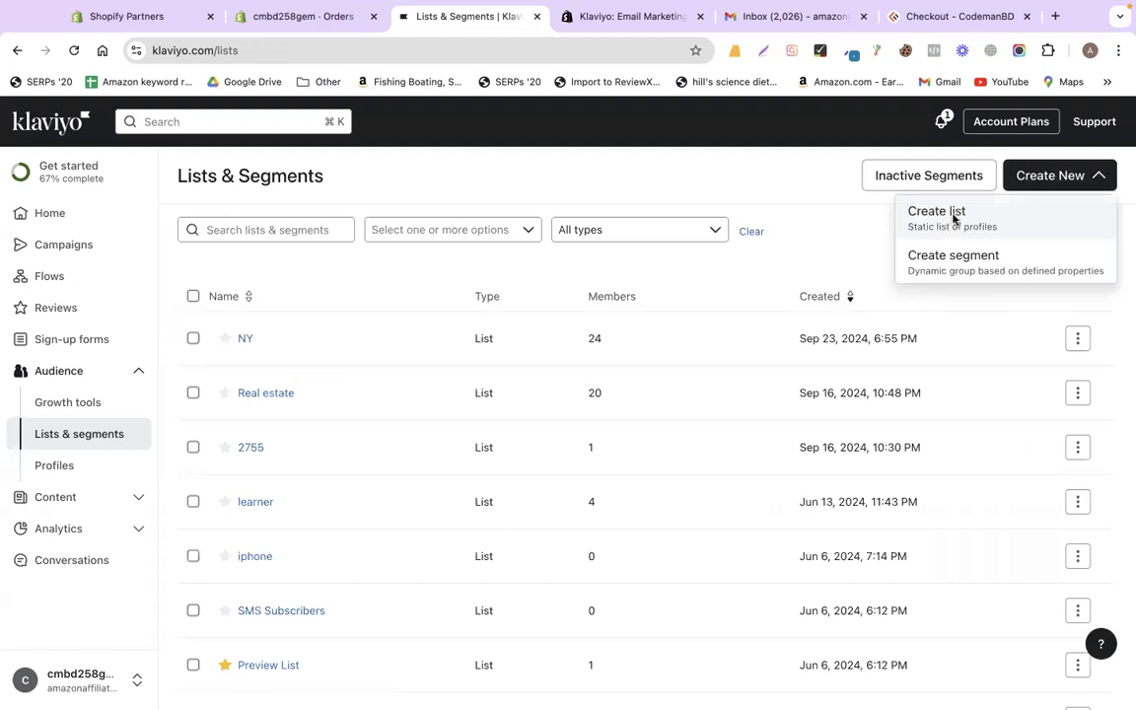
pyautogui.click(954, 219)
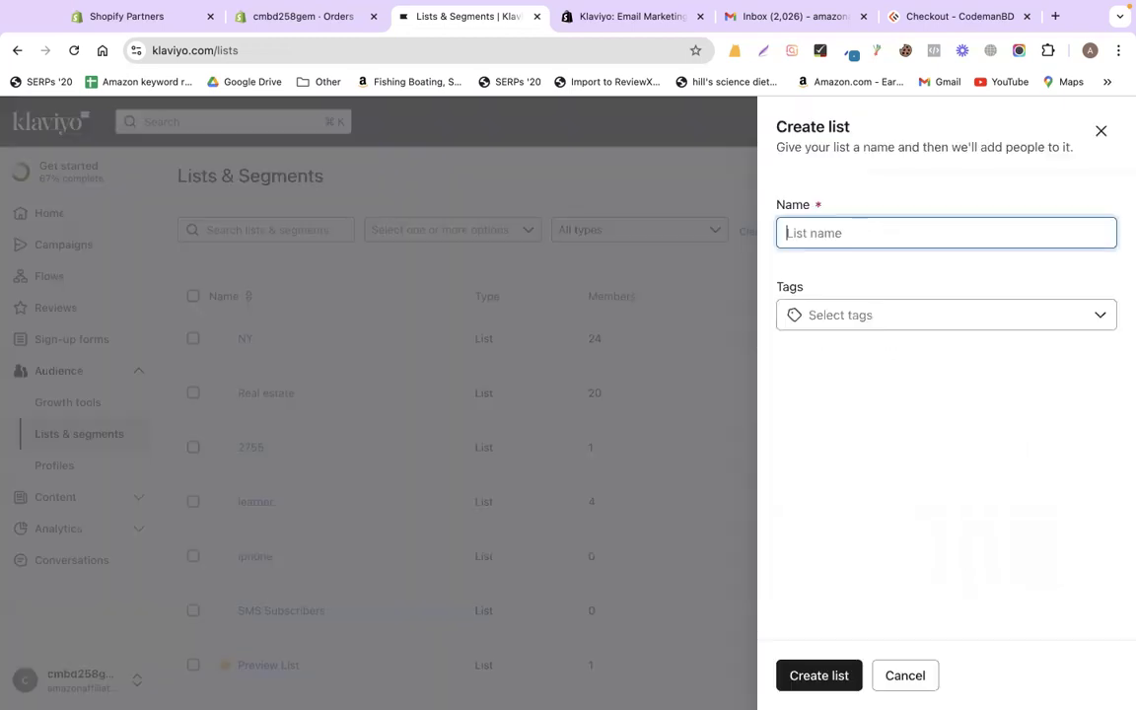
pyautogui.write('NY_Real Estate')
pyautogui.click(809, 676)
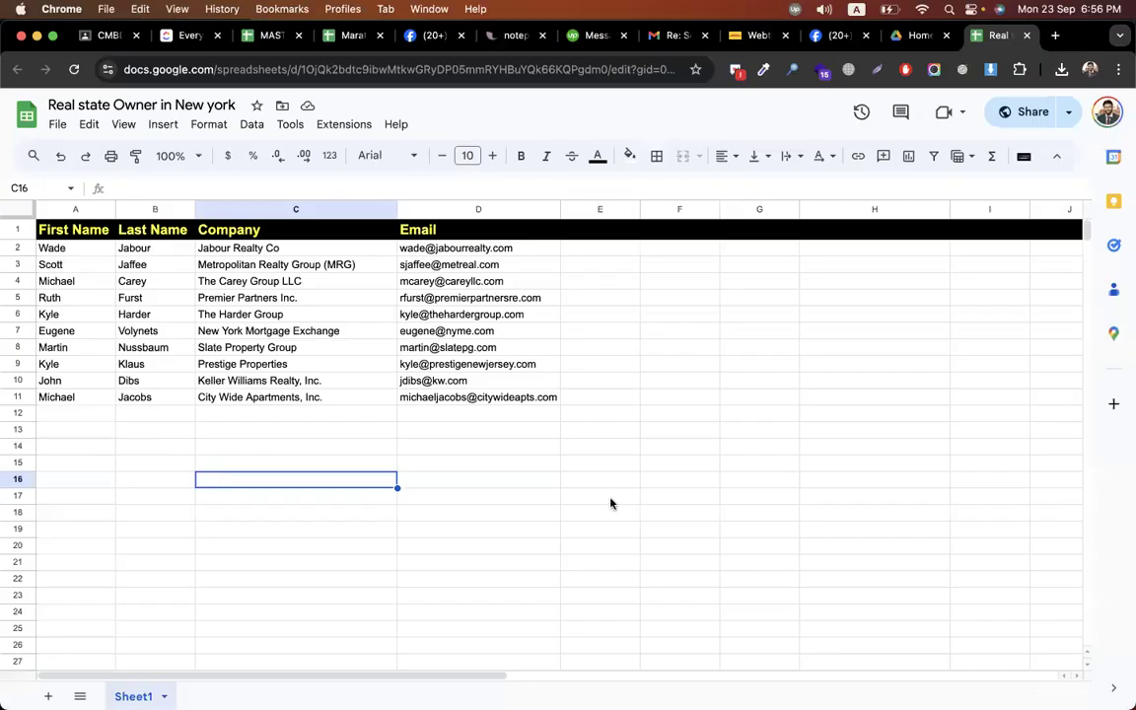
pyautogui.hotkey('ctrl', 'Right')
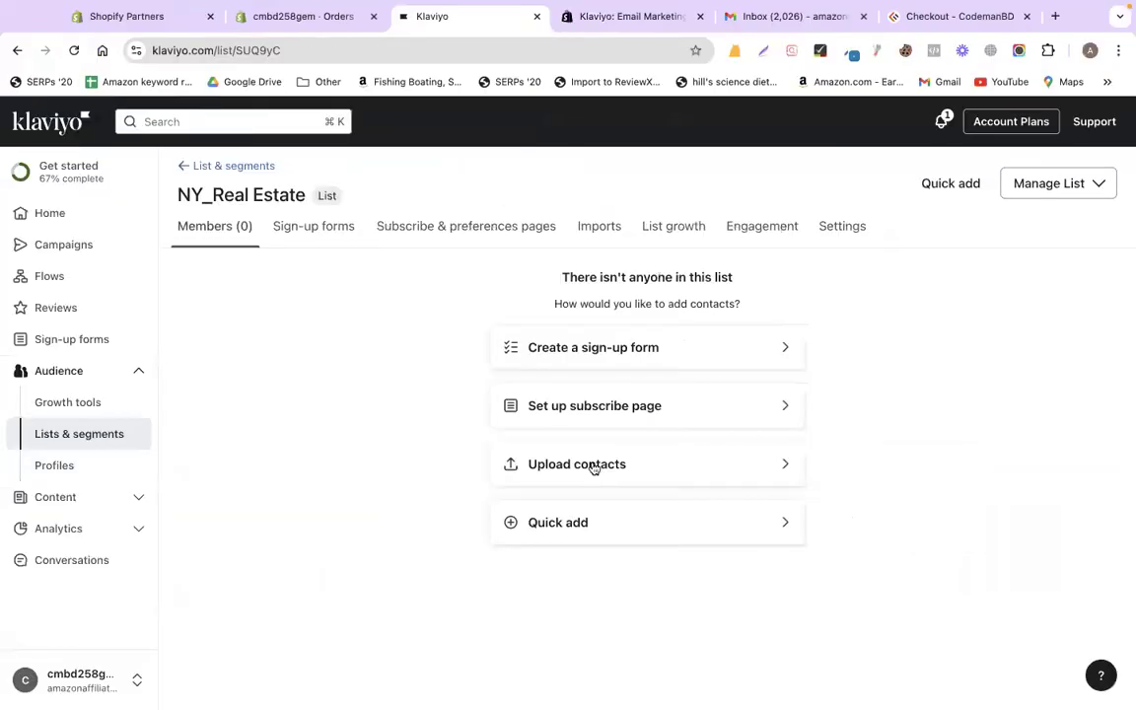
# - Upload the 'Real state Owner in New york' CSV into NY_Real Estate as subscribed contacts
pyautogui.click(593, 468)
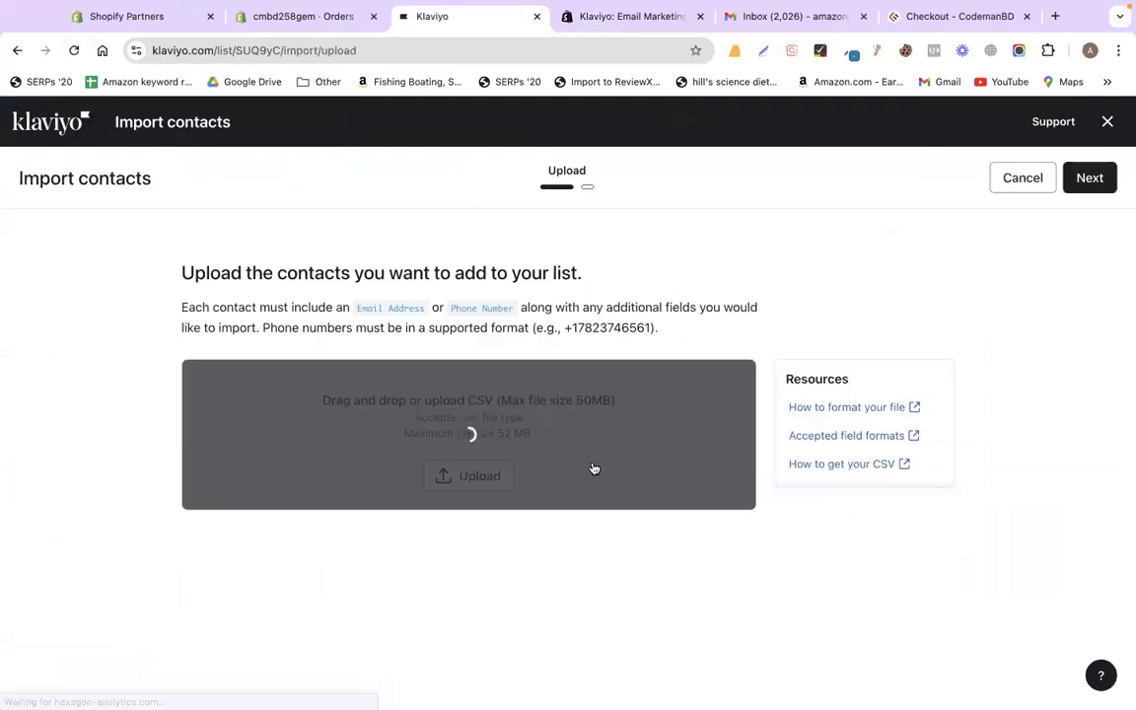
pyautogui.click(461, 472)
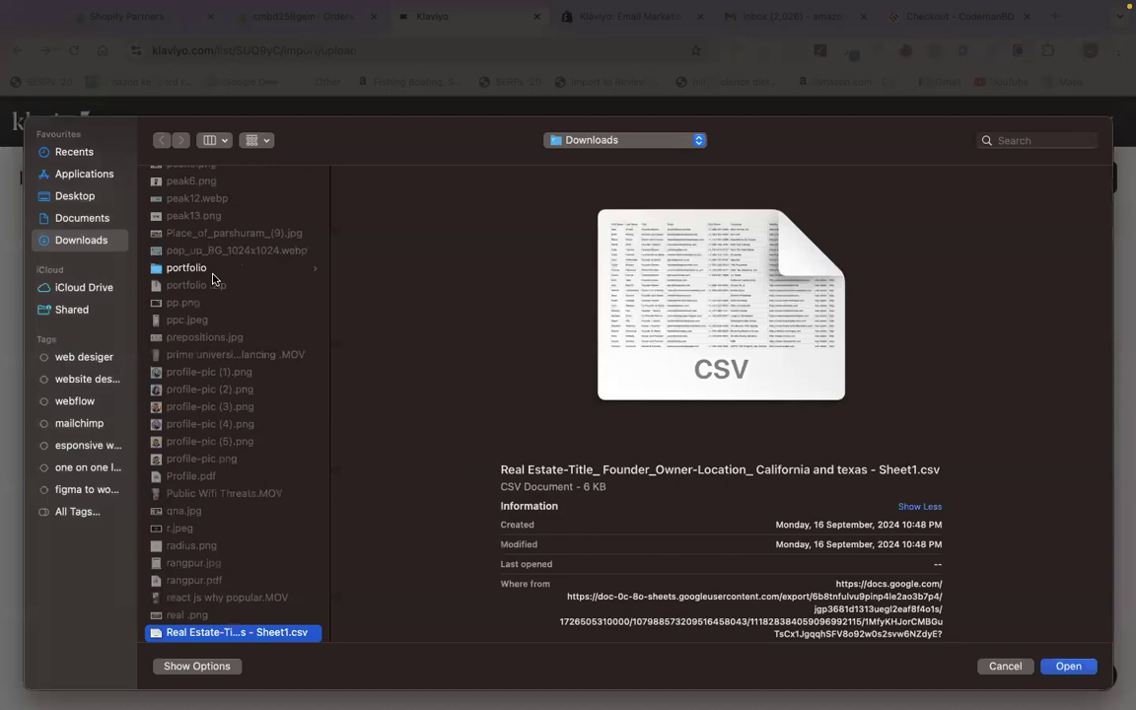
pyautogui.press('Down')
pyautogui.press('Return')
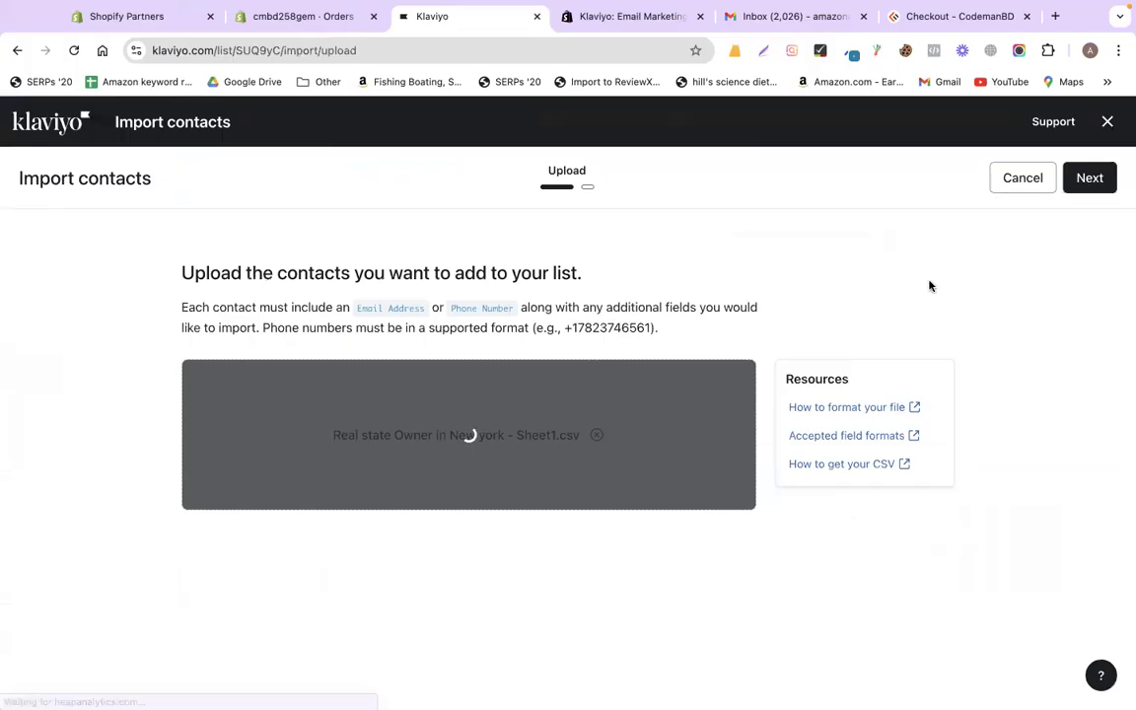
pyautogui.click(1090, 177)
pyautogui.click(448, 426)
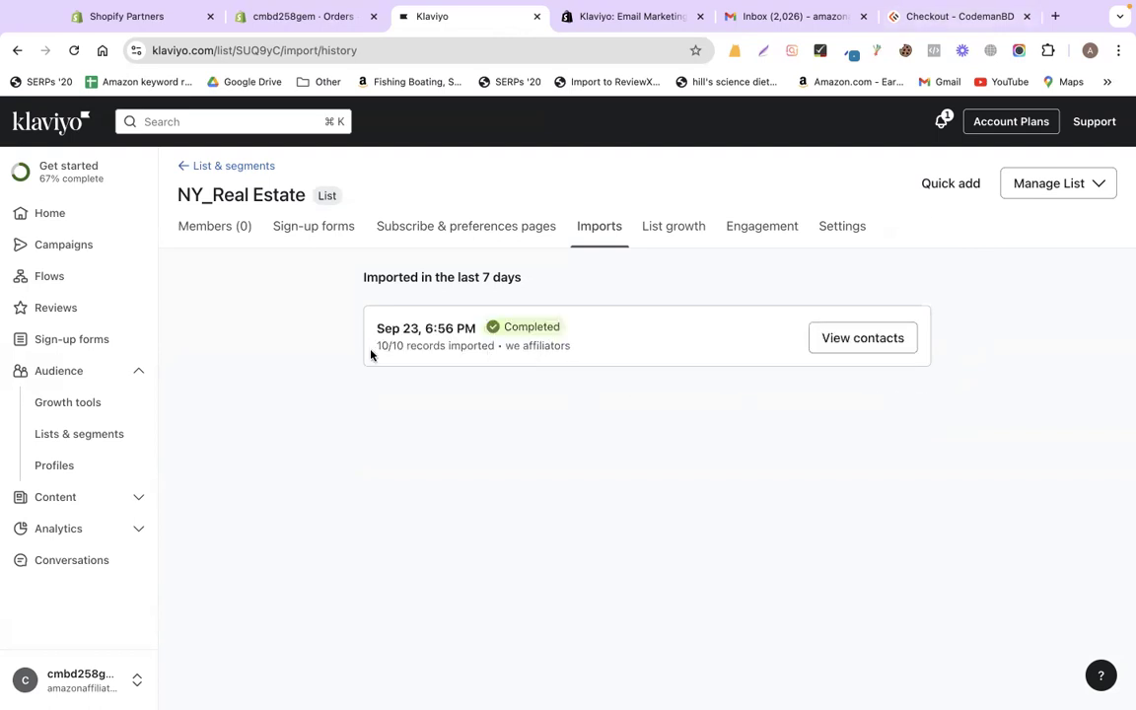
# - Compare the 10 NY_Real Estate members with the source spreadsheet rows, then go to Campaigns
pyautogui.moveTo(406, 347); pyautogui.dragTo(376, 347)
pyautogui.click(831, 340)
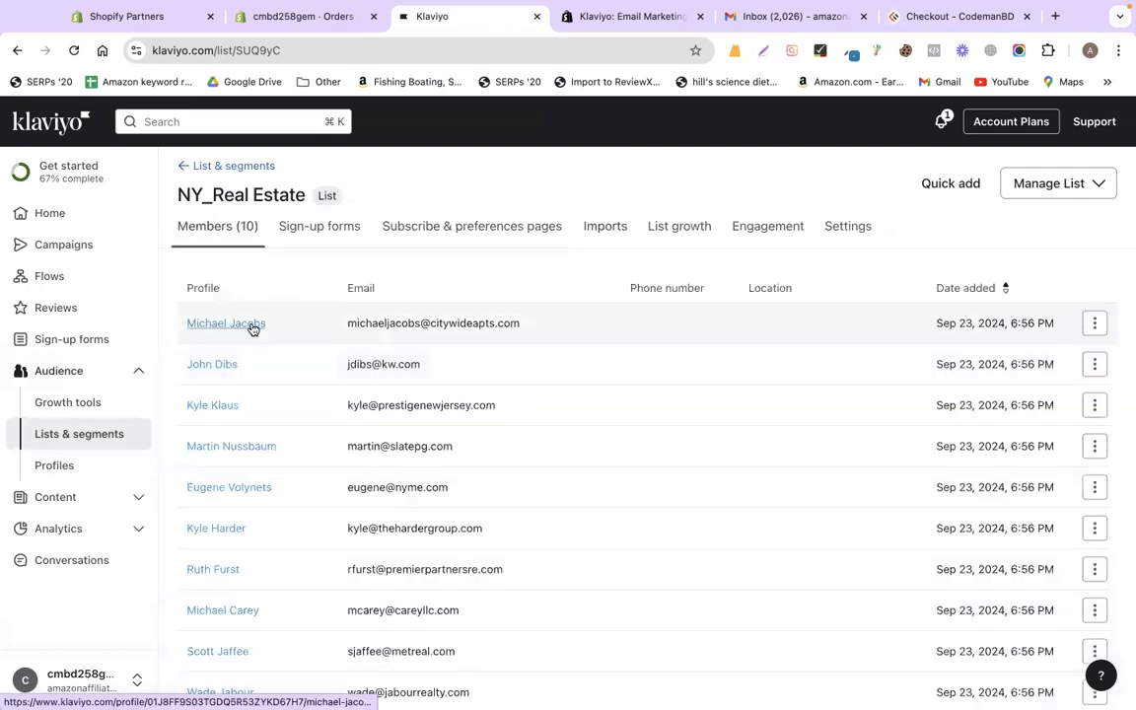
pyautogui.hotkey('ctrl', 'Left')
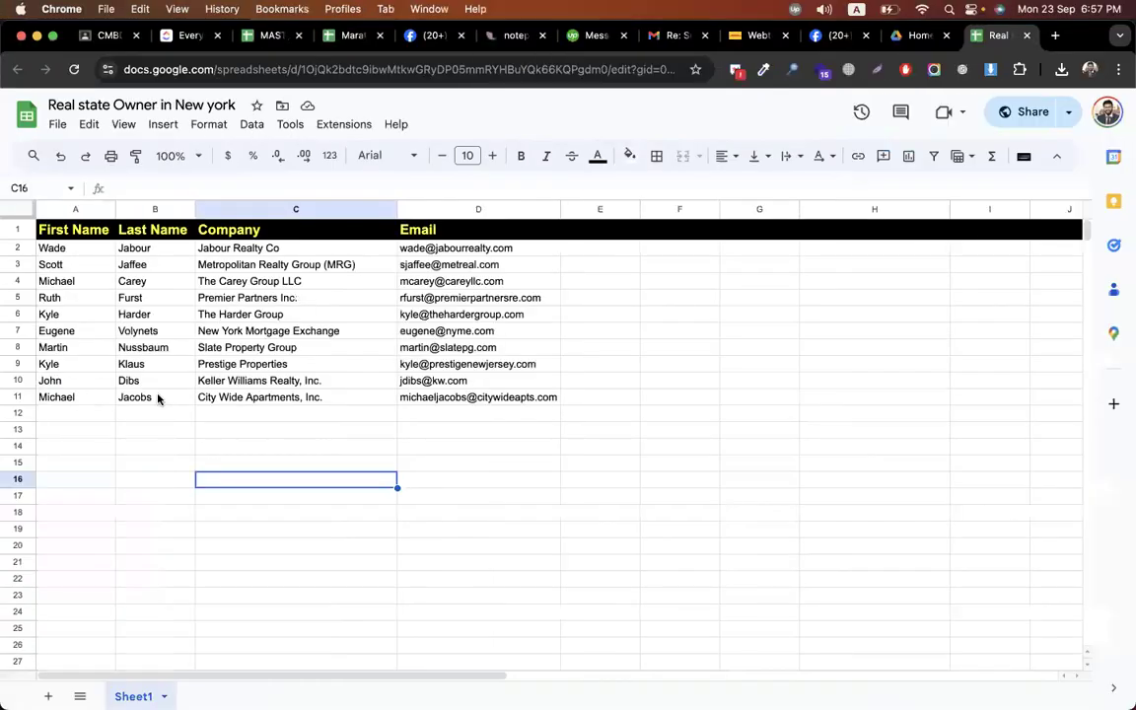
pyautogui.moveTo(56, 397); pyautogui.dragTo(158, 398)
pyautogui.moveTo(81, 393); pyautogui.dragTo(144, 392)
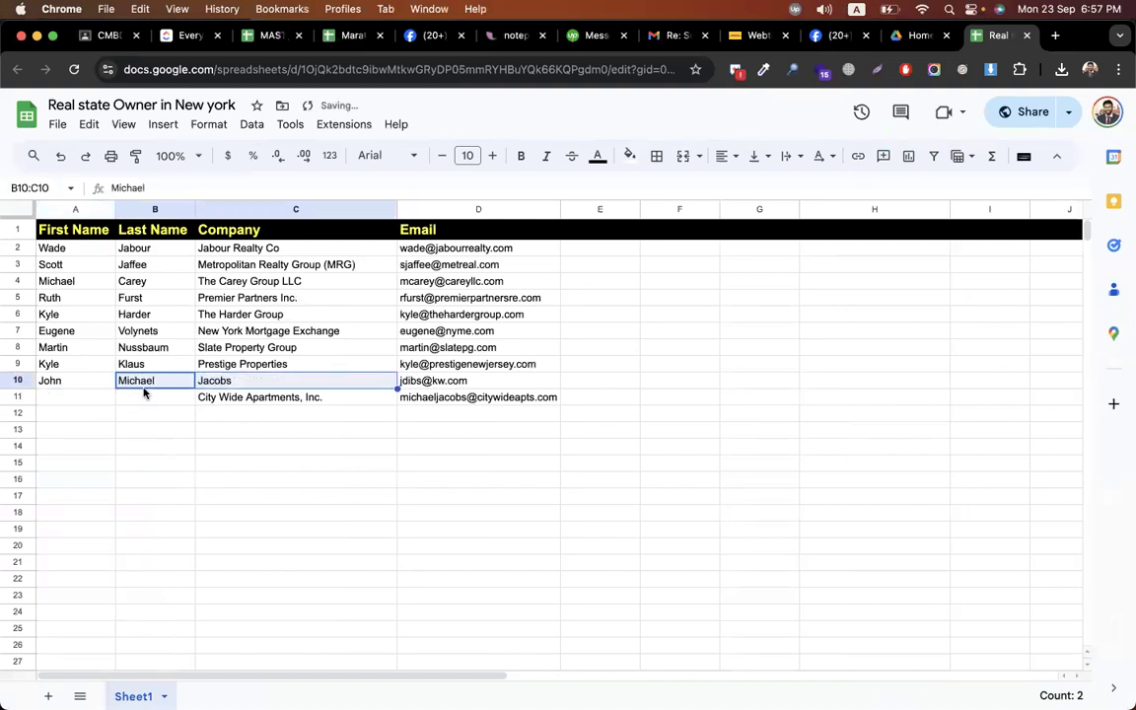
pyautogui.hotkey('ctrl', 'Right')
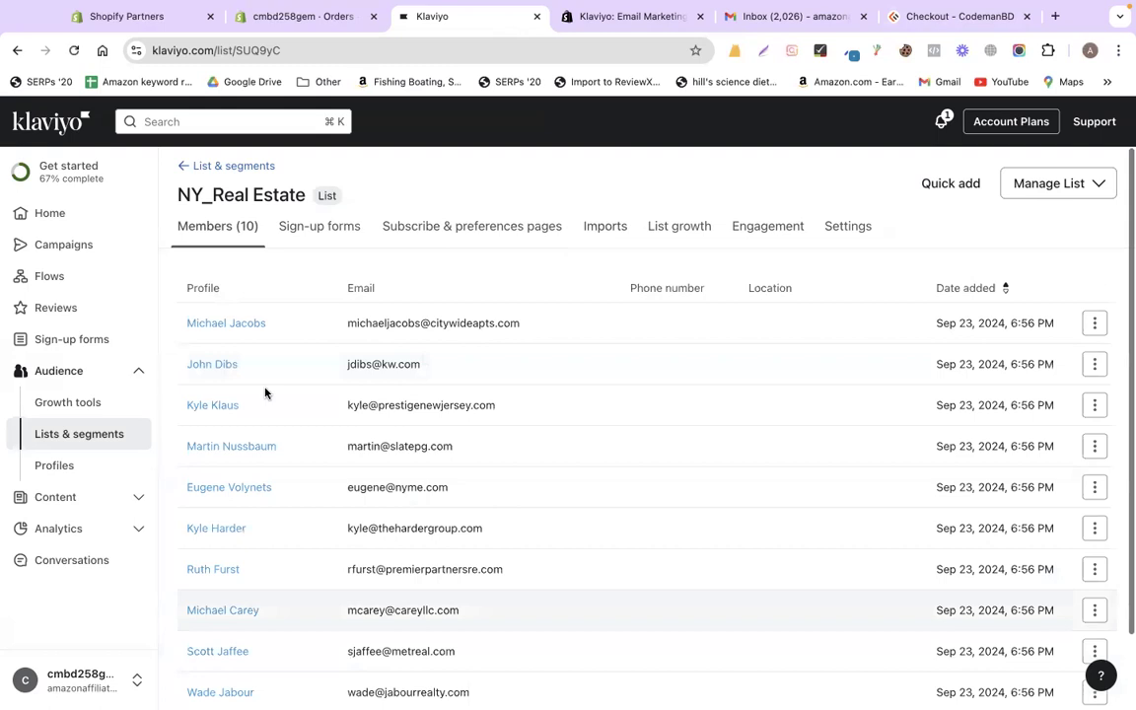
pyautogui.click(66, 243)
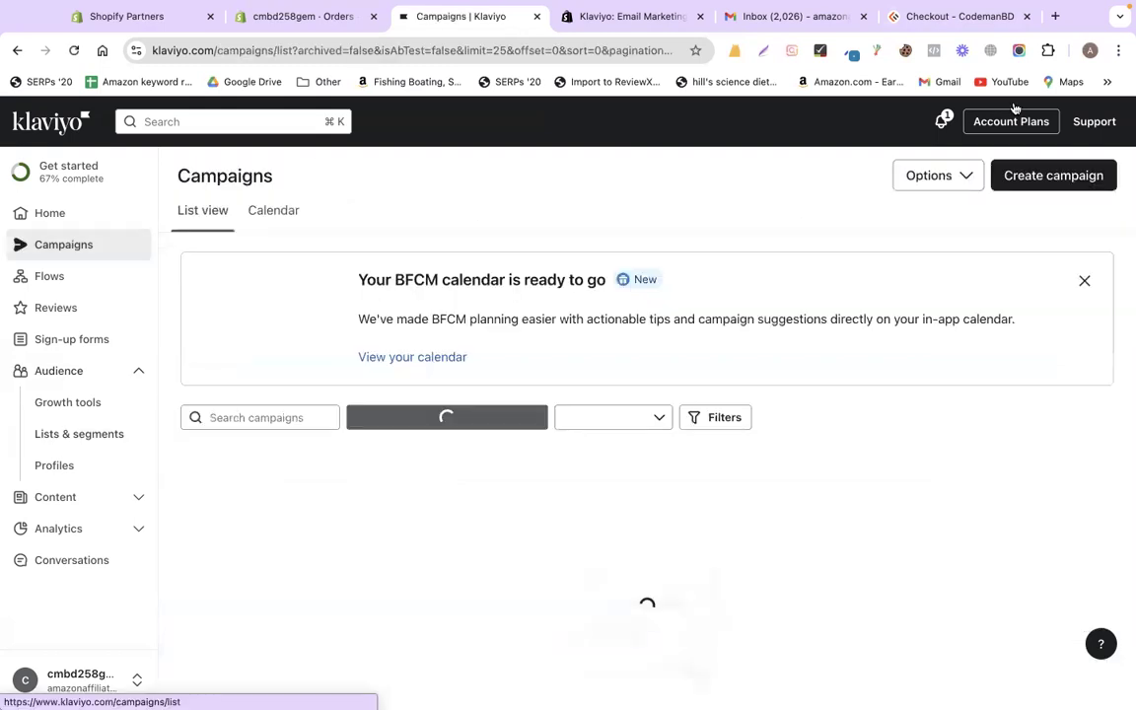
# - Create a new email campaign named 'Real estate campaign'
pyautogui.click(1044, 174)
pyautogui.doubleClick(945, 223)
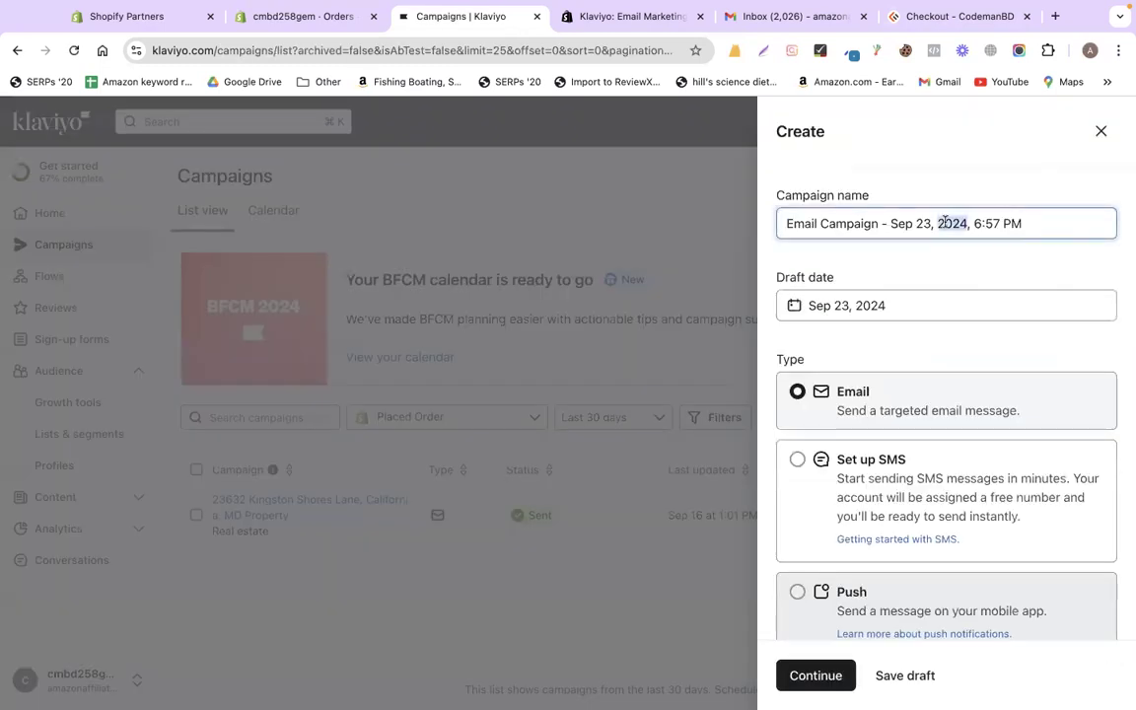
pyautogui.press('super+a')
pyautogui.write('Real ')
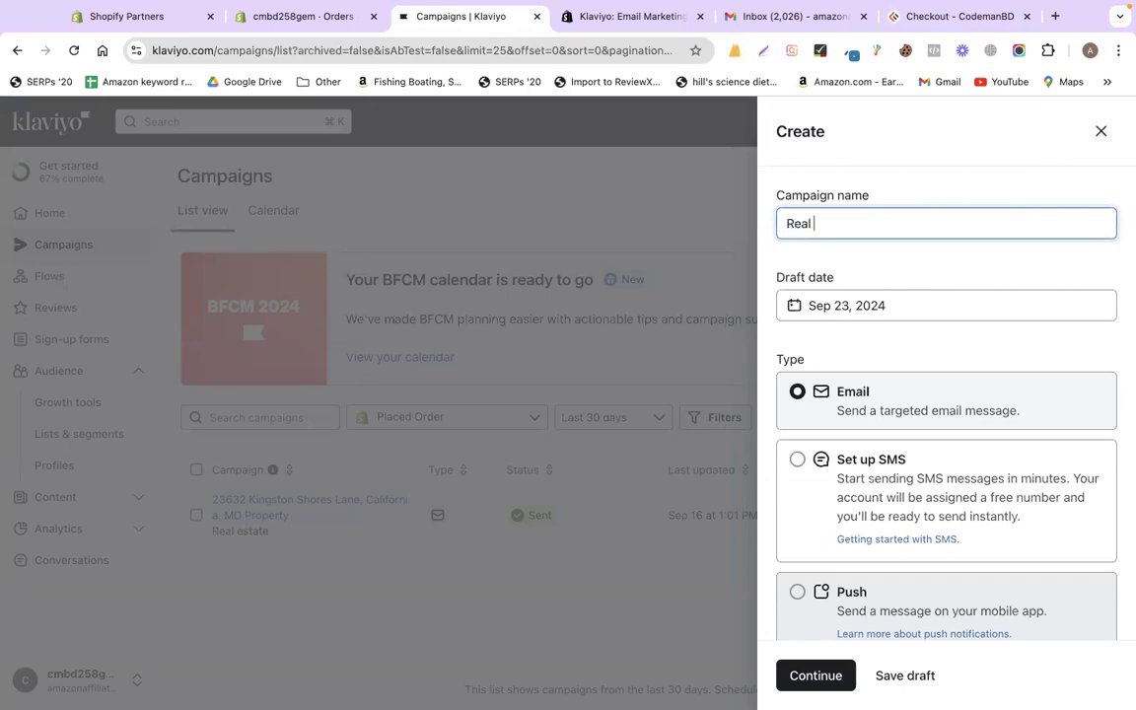
pyautogui.write('estate campaign')
# - Search Google for 'yellowpages' from the CodemanBD tab
pyautogui.click(930, 21)
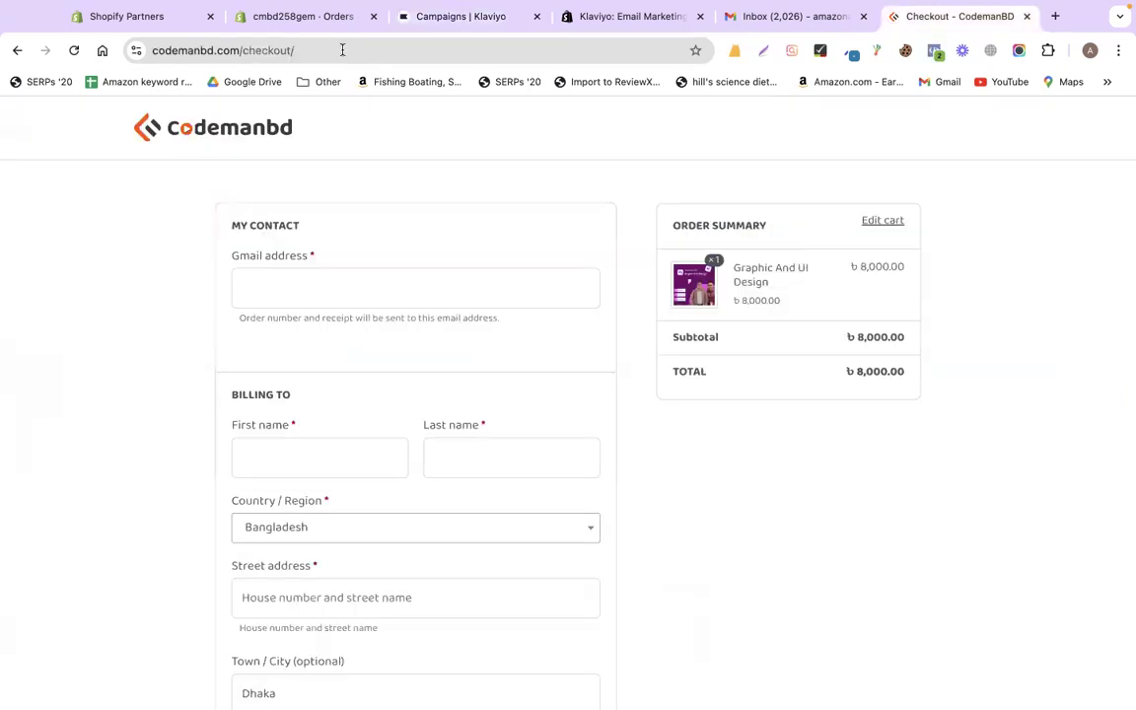
pyautogui.click(339, 52)
pyautogui.write('t')
pyautogui.press('BackSpace')
pyautogui.write('yel')
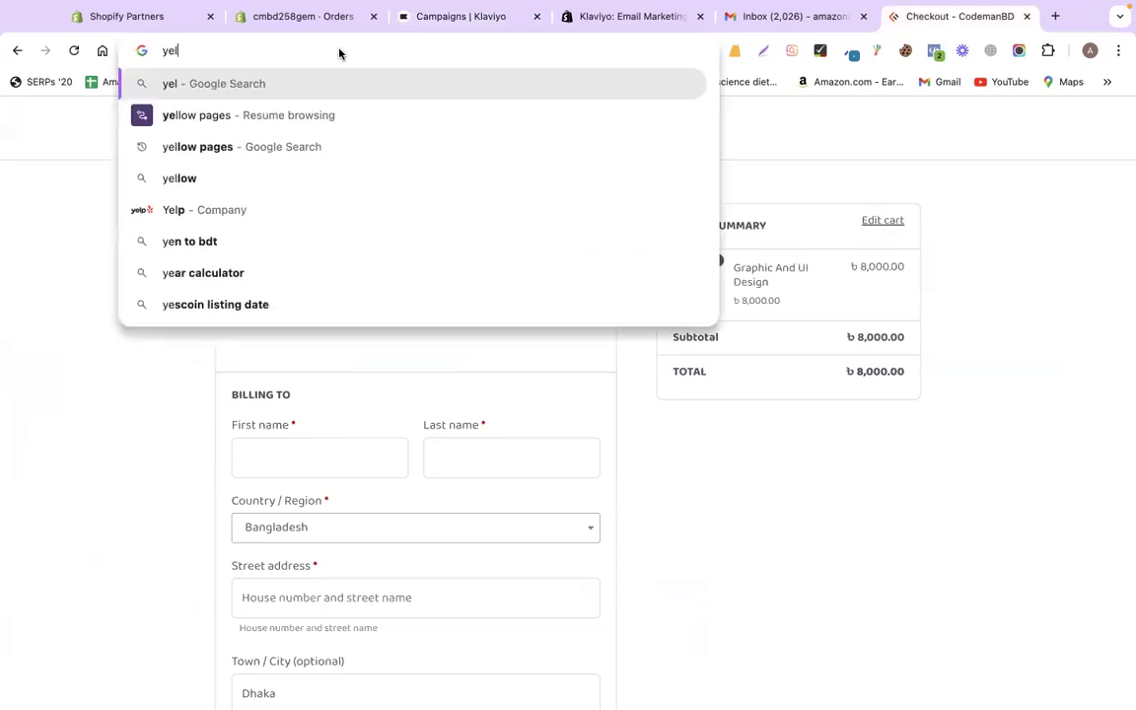
pyautogui.write('low')
pyautogui.press('Return')
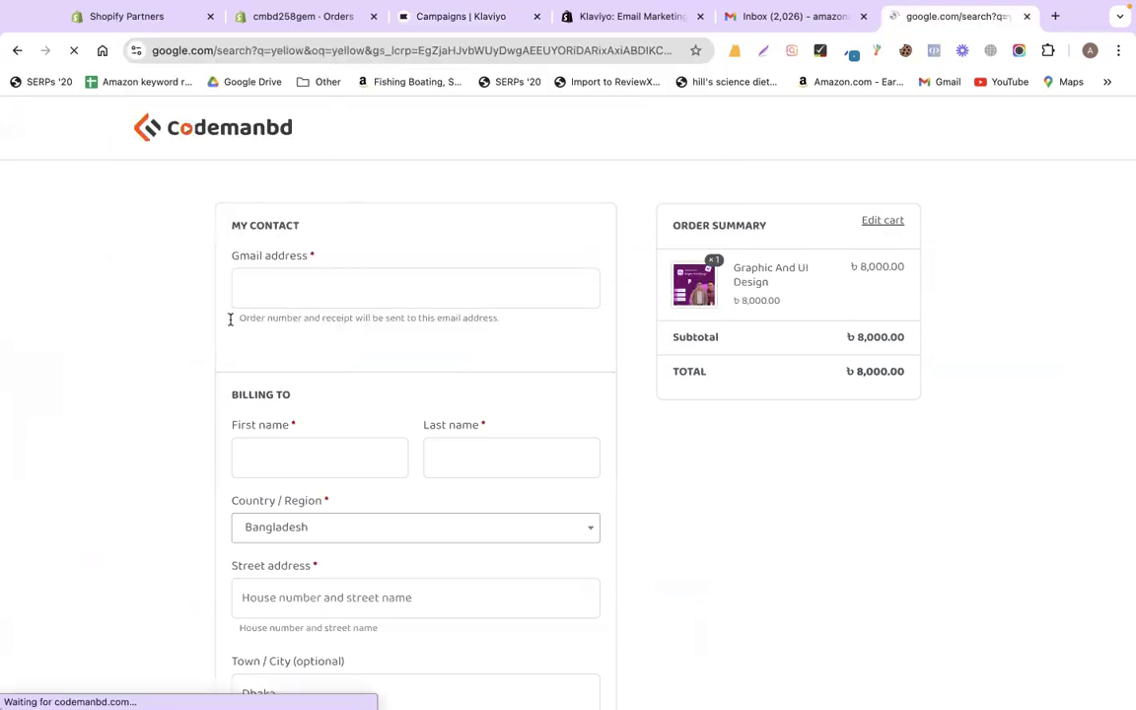
pyautogui.click(261, 141)
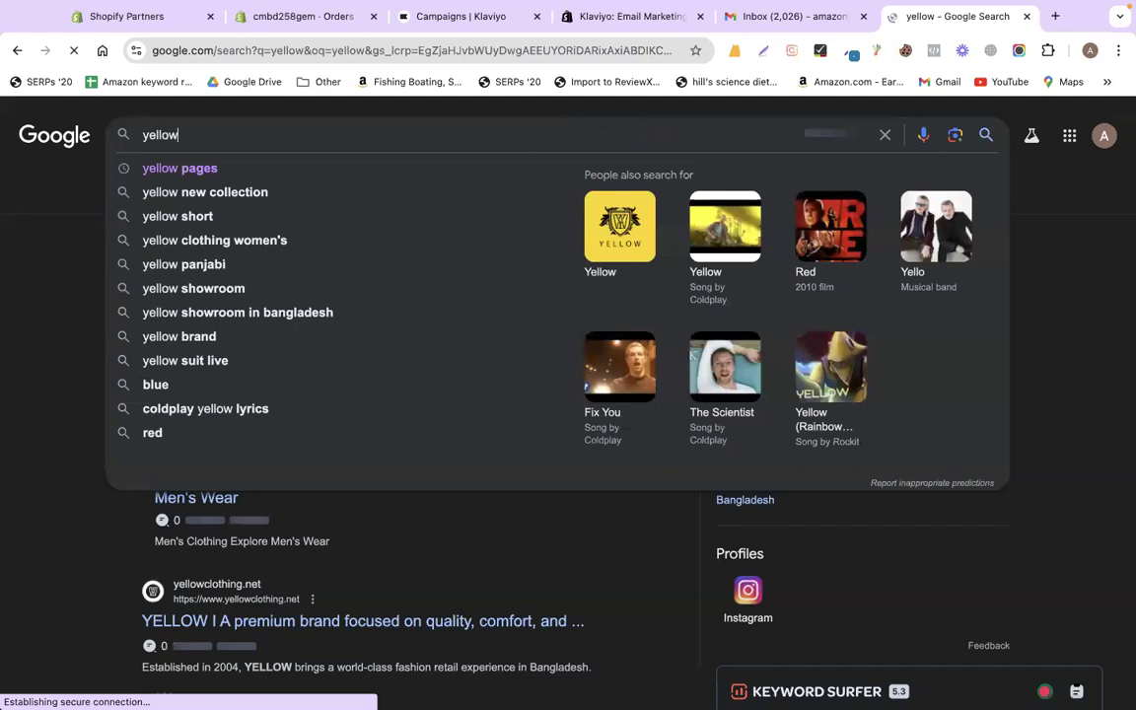
pyautogui.write('pages')
pyautogui.press('Return')
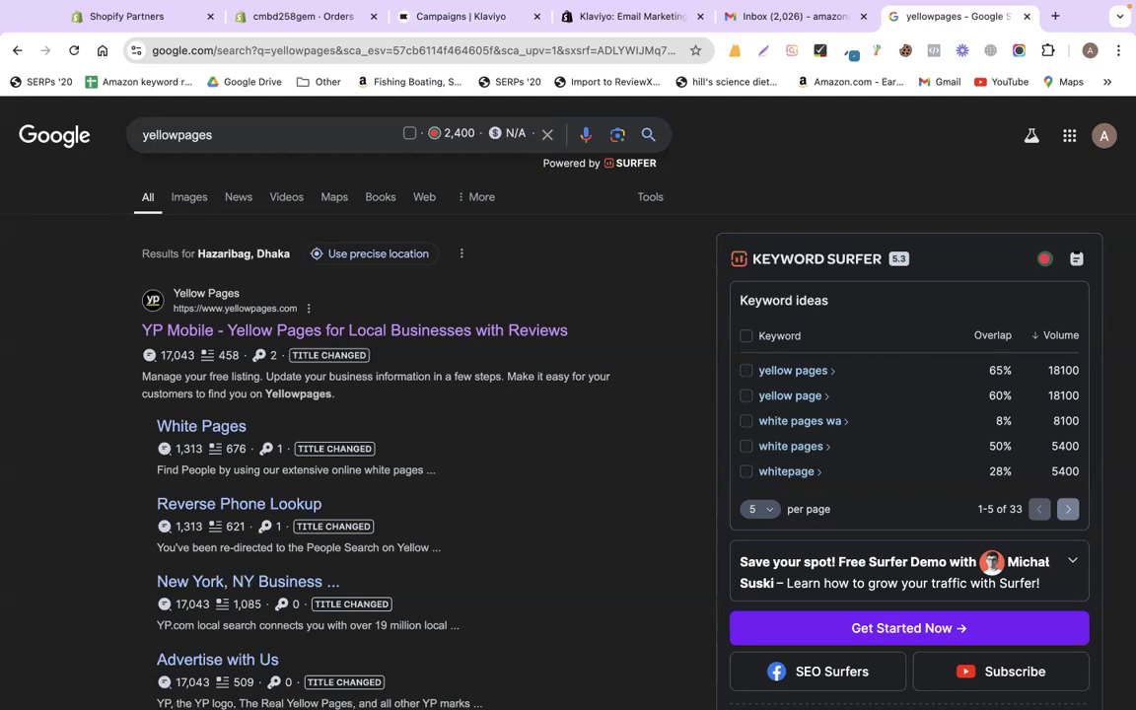
# - Select contact rows A2:D11 in the spreadsheet, then return to the search results
pyautogui.hotkey('ctrl', 'Left')
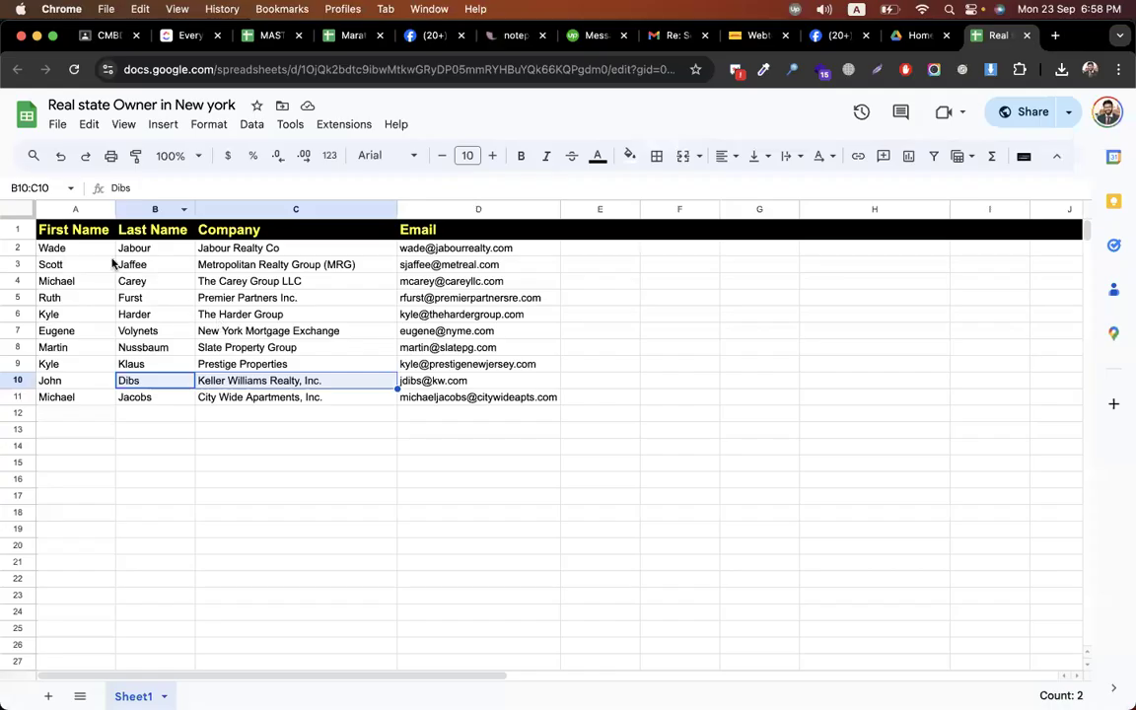
pyautogui.moveTo(89, 255); pyautogui.dragTo(501, 395)
pyautogui.hotkey('ctrl', 'Right')
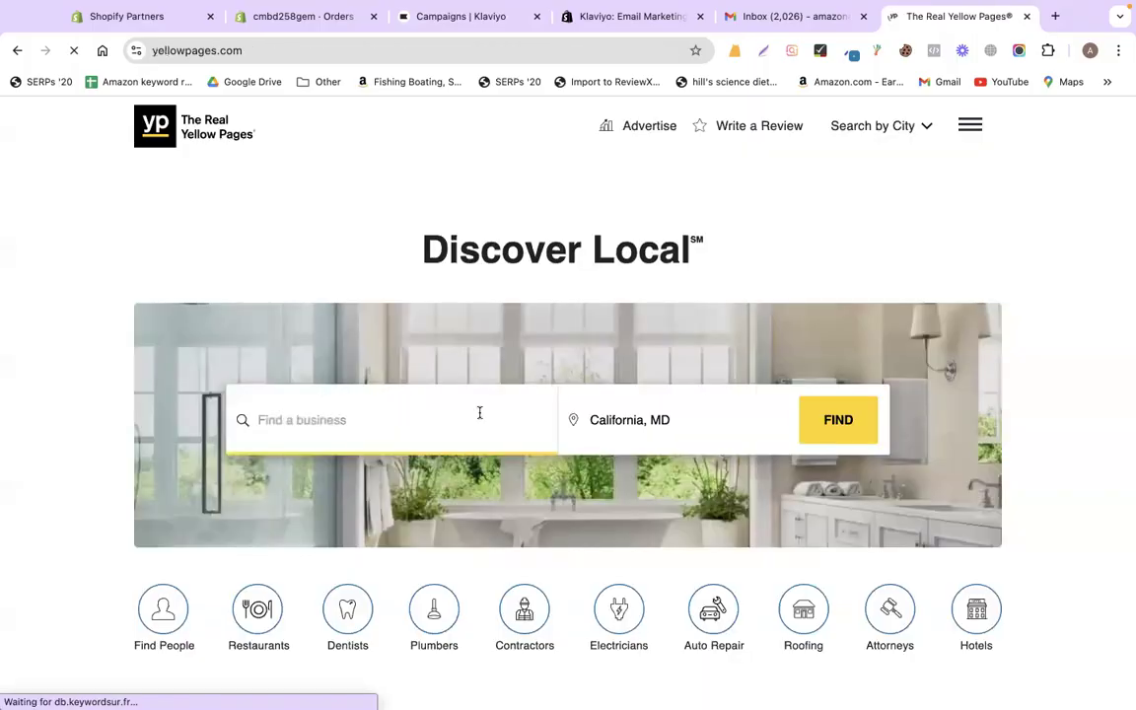
# - Search Yellow Pages for real estate in California, MD and open Long & Foster Realtors' website
pyautogui.click(395, 428)
pyautogui.write('real')
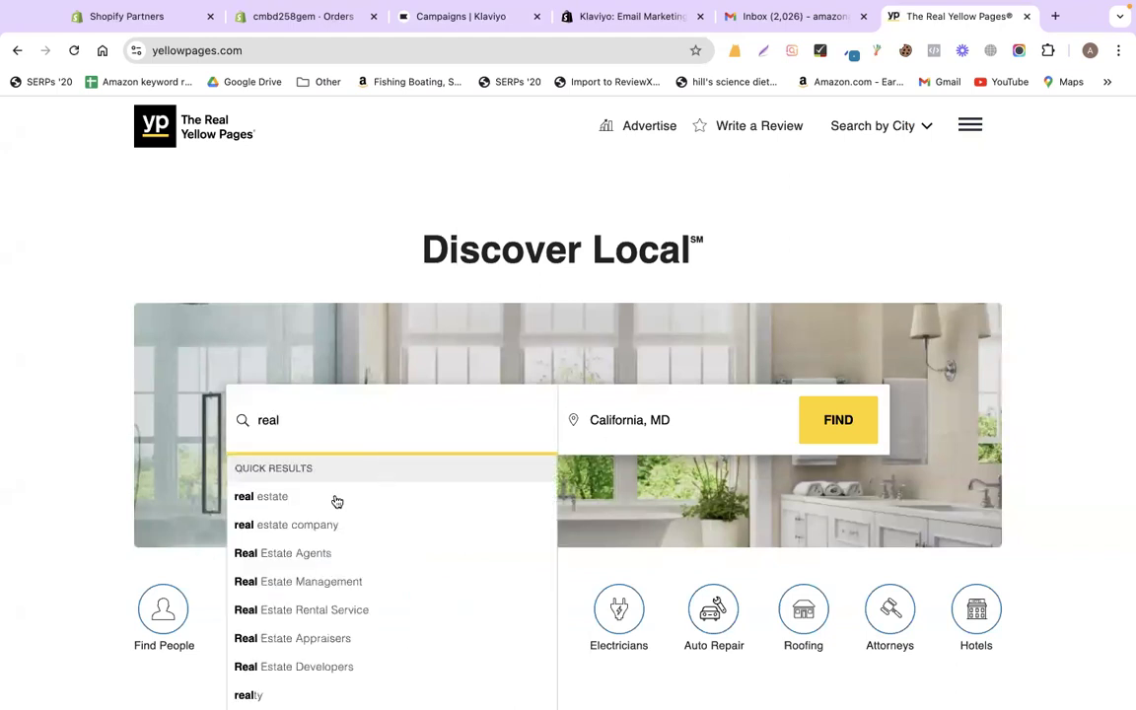
pyautogui.click(833, 422)
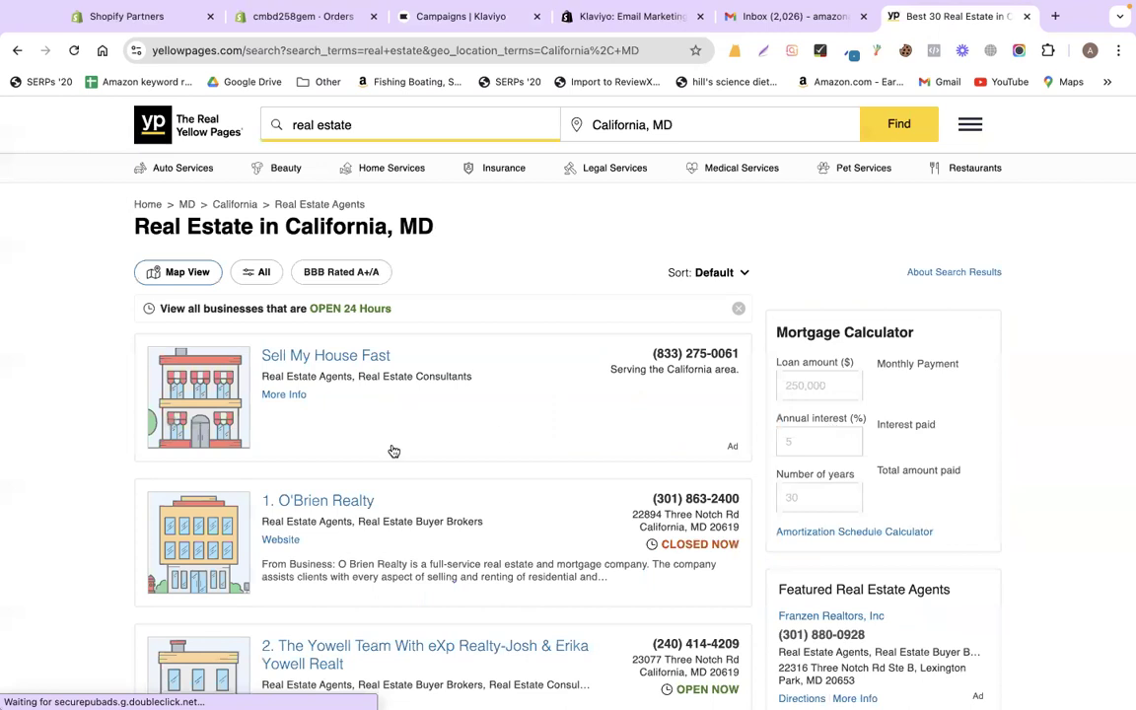
pyautogui.scroll(-5, 60, 510)
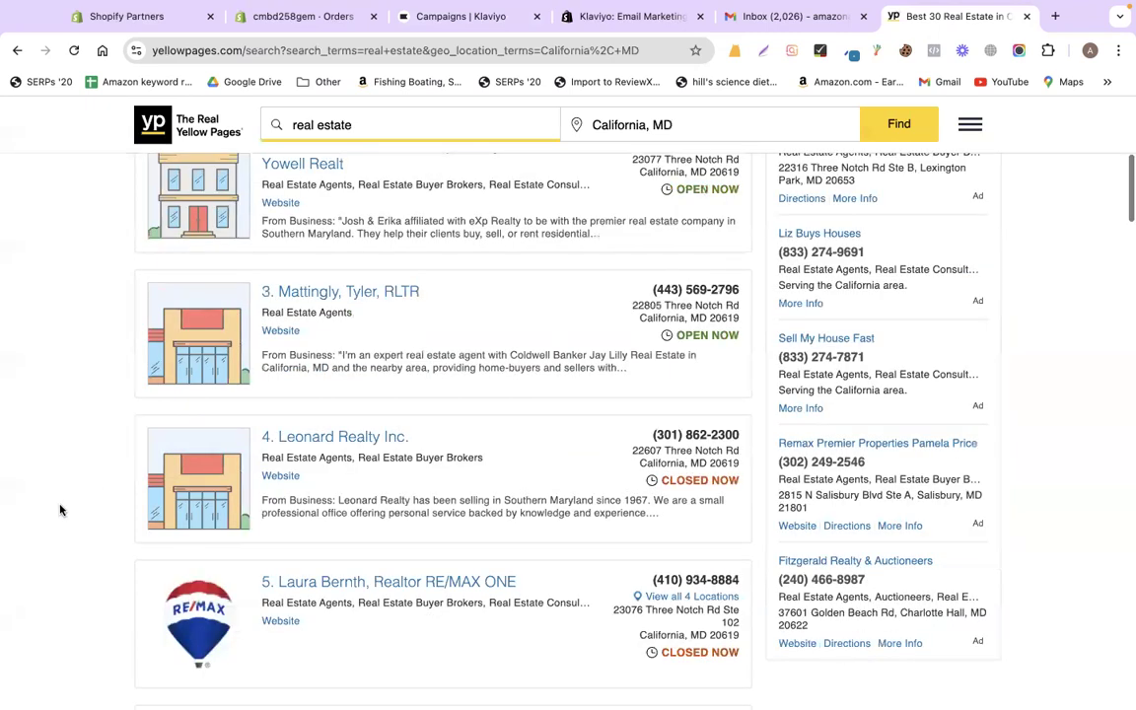
pyautogui.scroll(-5, 60, 510)
pyautogui.scroll(-1, 60, 509)
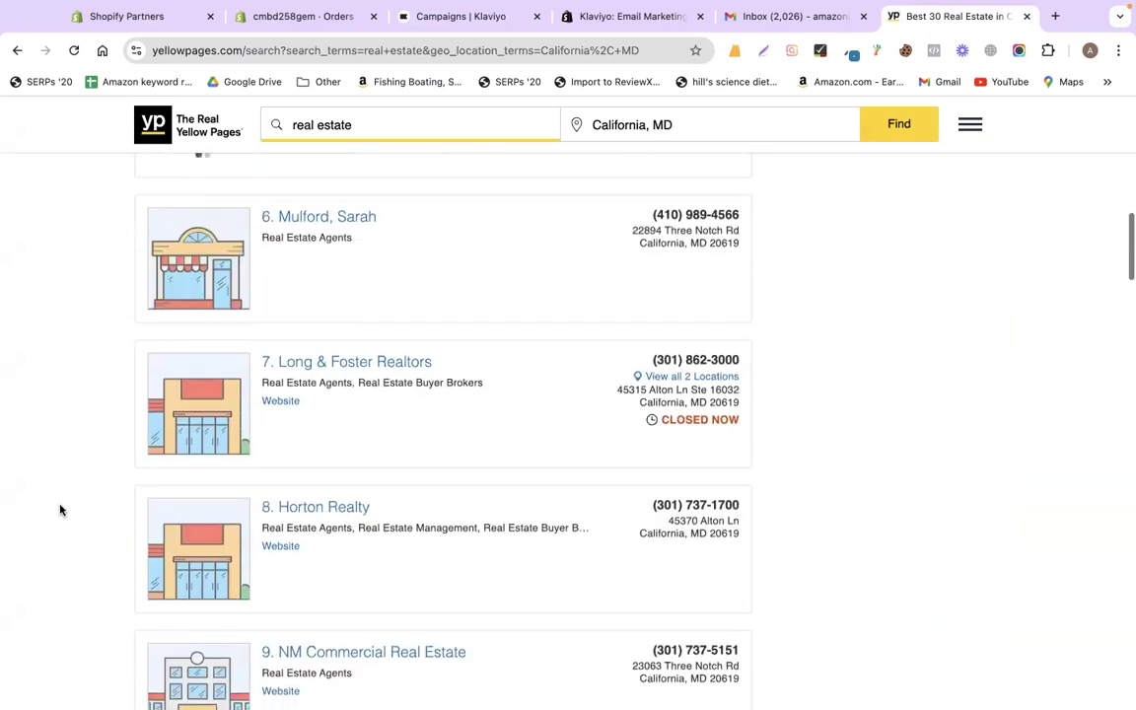
pyautogui.click(280, 401)
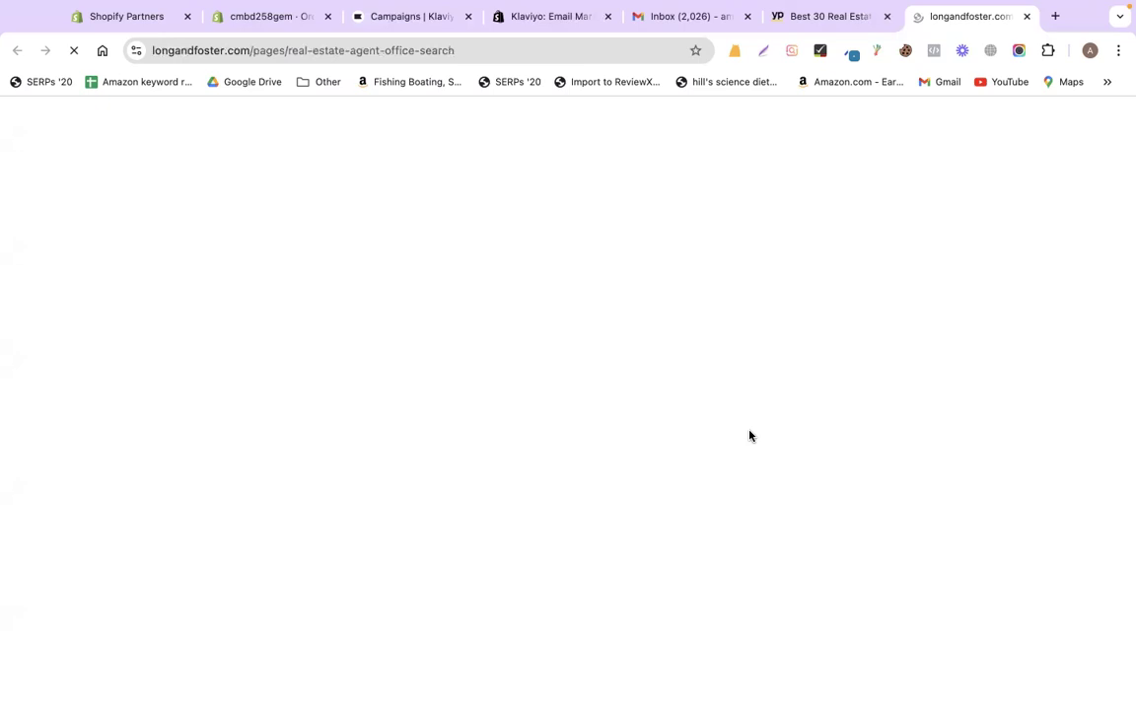
# - Open the Long & Foster Luxury site from the navigation menu
pyautogui.scroll(-5, 749, 436)
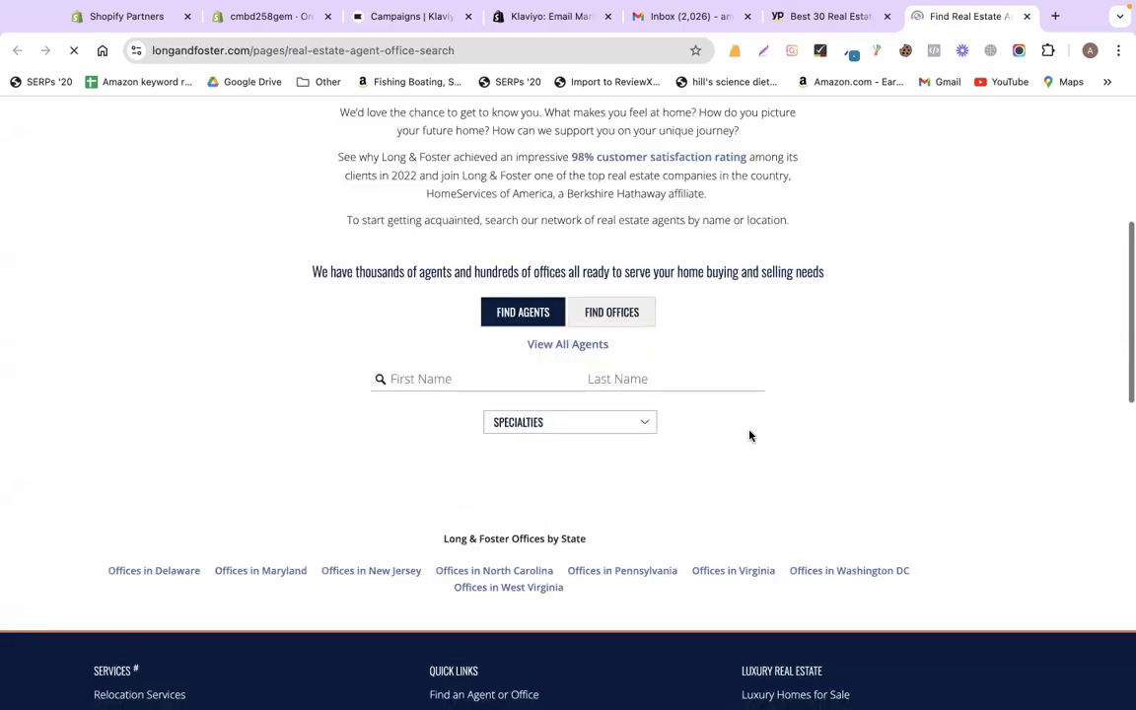
pyautogui.scroll(5, 750, 436)
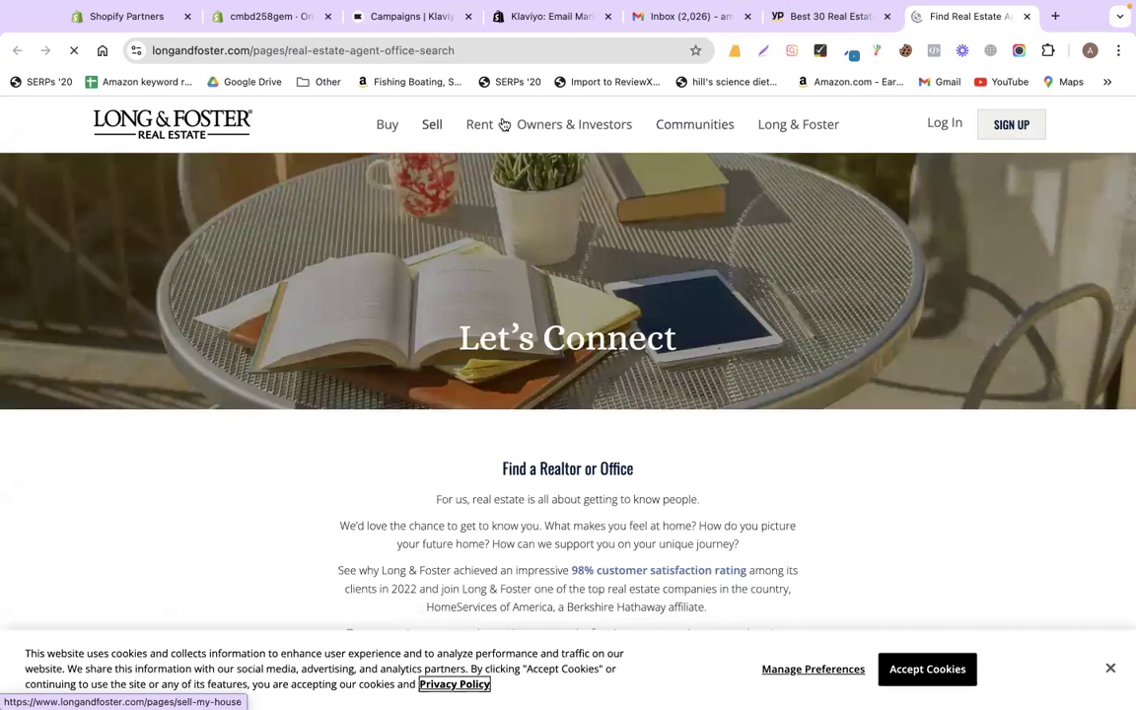
pyautogui.moveTo(453, 130)
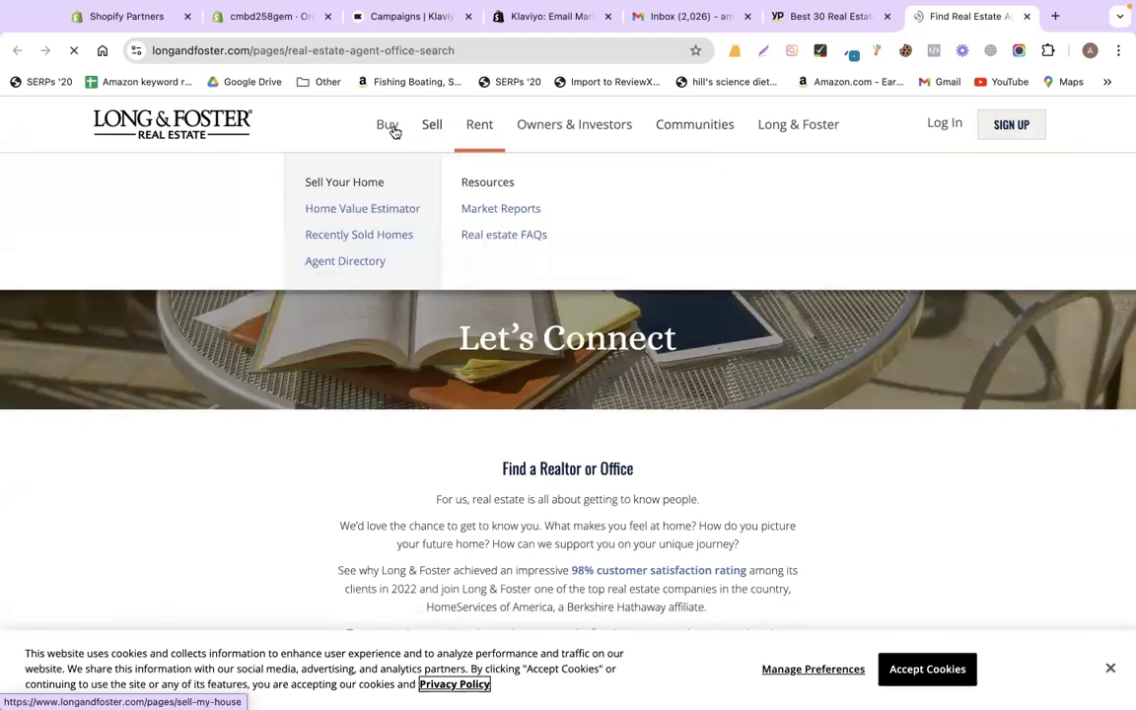
pyautogui.moveTo(393, 131)
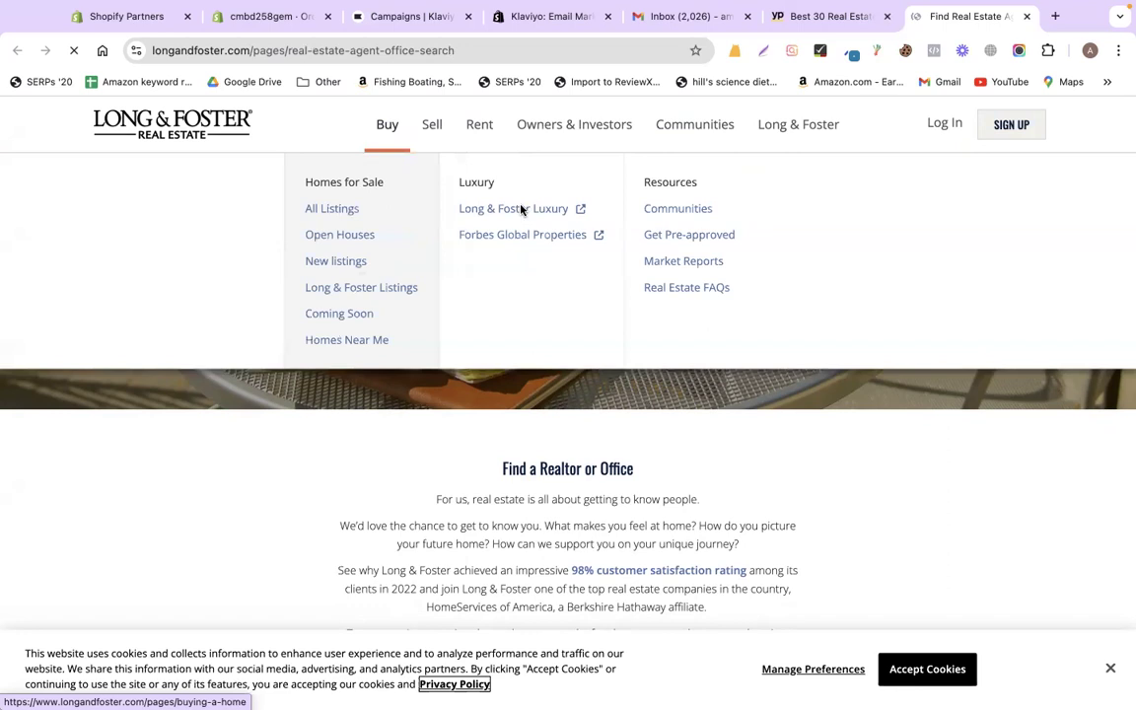
pyautogui.click(522, 210)
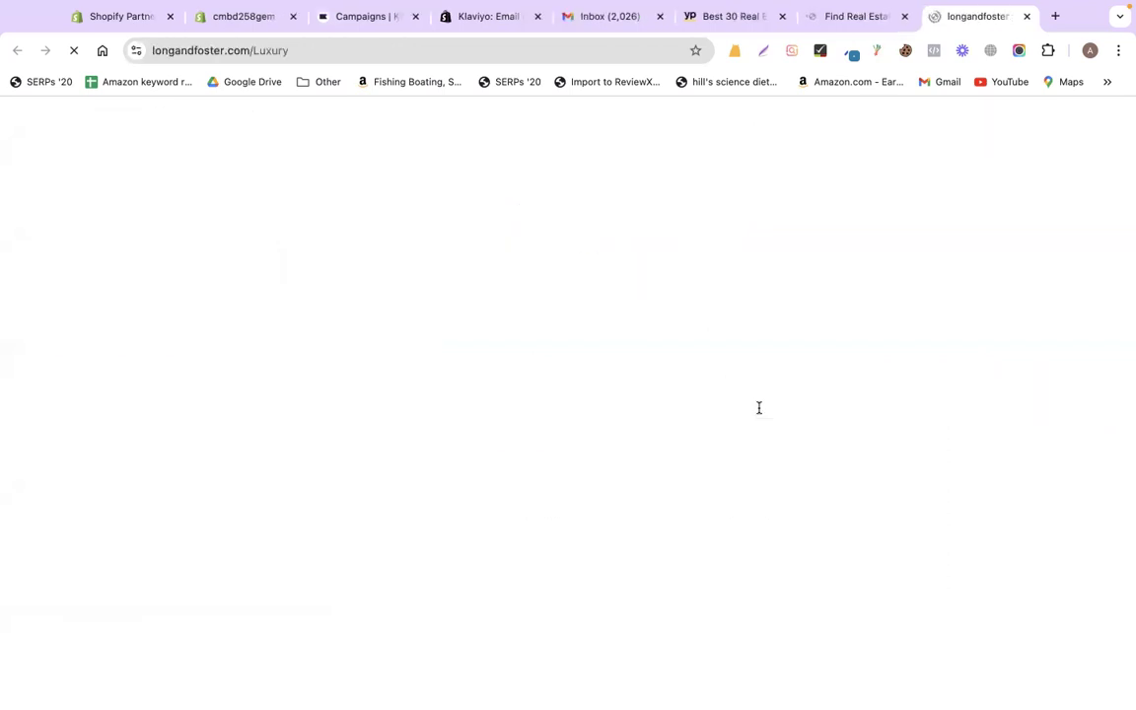
# - Scroll the Luxury page and open the Private Exclusive Listings page
pyautogui.scroll(-1, 693, 428)
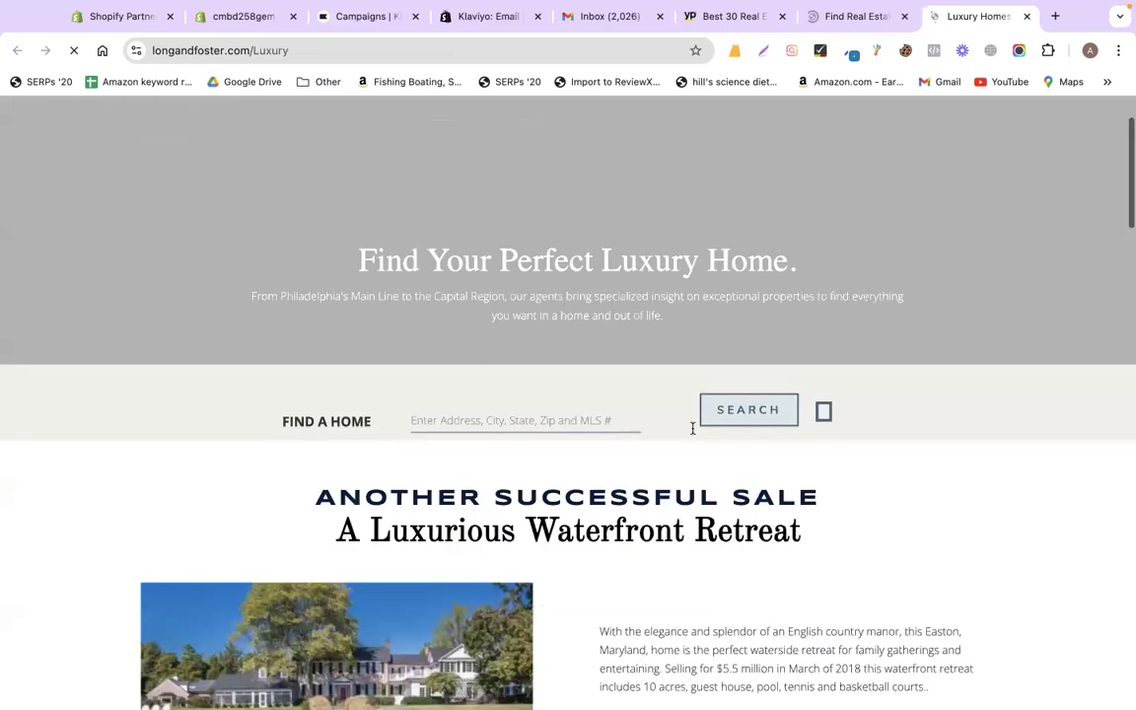
pyautogui.scroll(-4, 692, 428)
pyautogui.scroll(-2, 647, 394)
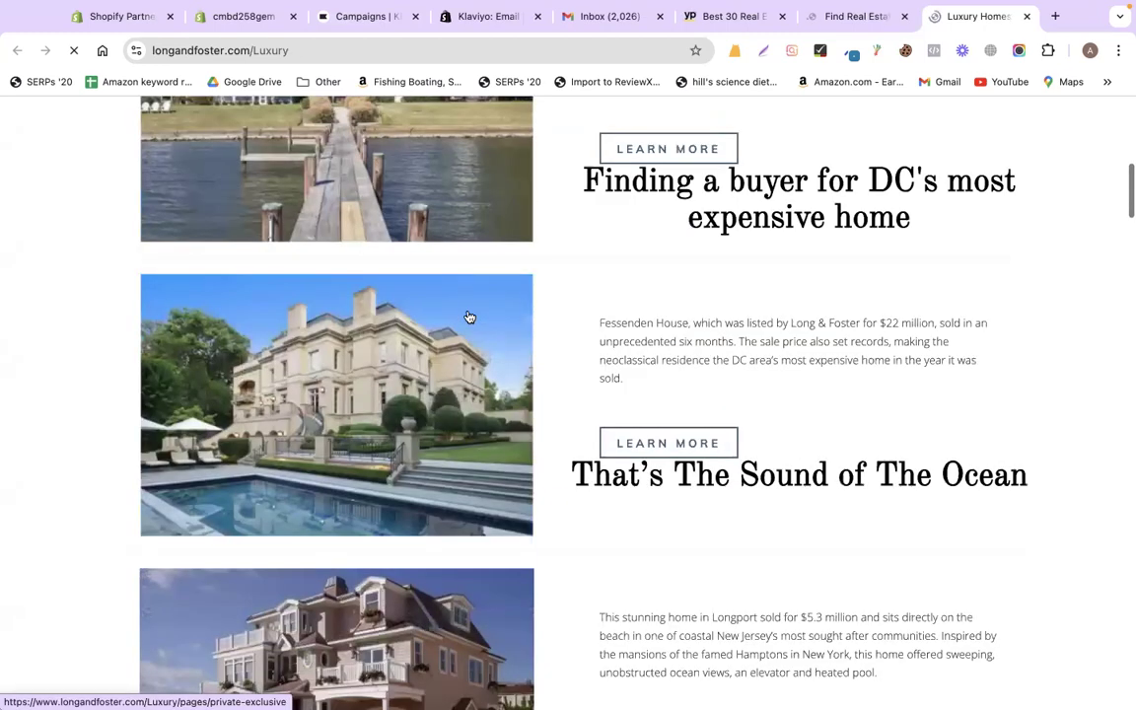
pyautogui.scroll(-1, 648, 394)
pyautogui.click(646, 373)
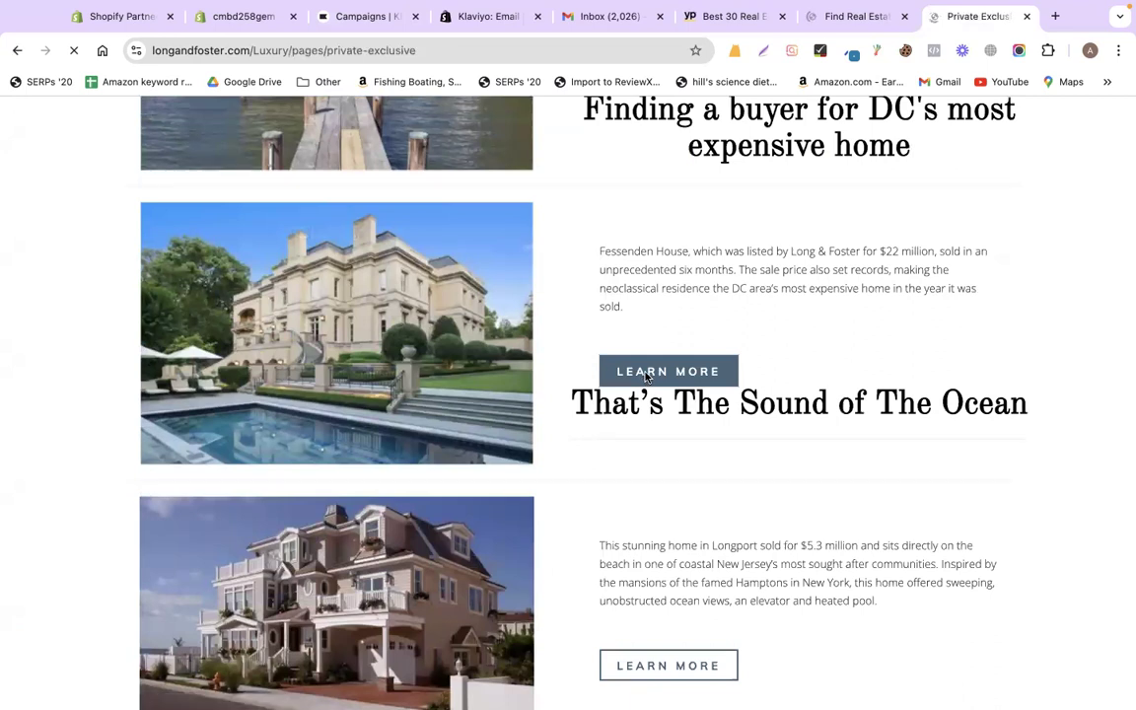
# - Read through the Private Exclusive Listings page, then go back to the Luxury page
pyautogui.scroll(-5, 799, 486)
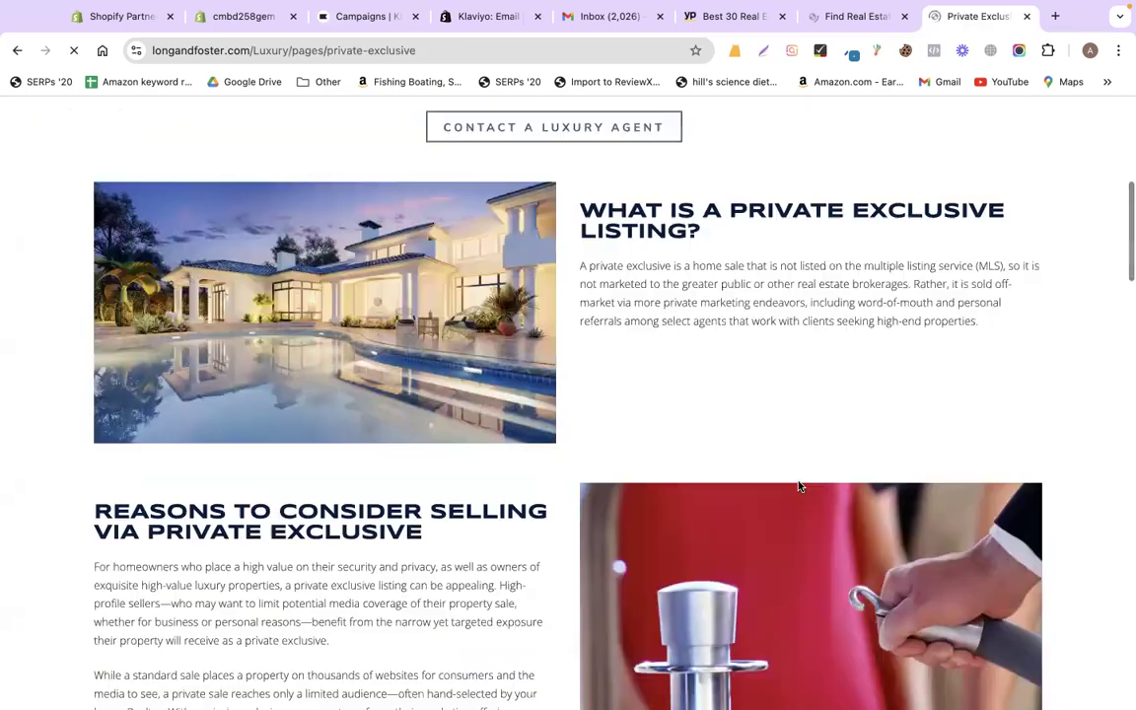
pyautogui.scroll(-4, 799, 486)
pyautogui.scroll(5, 799, 486)
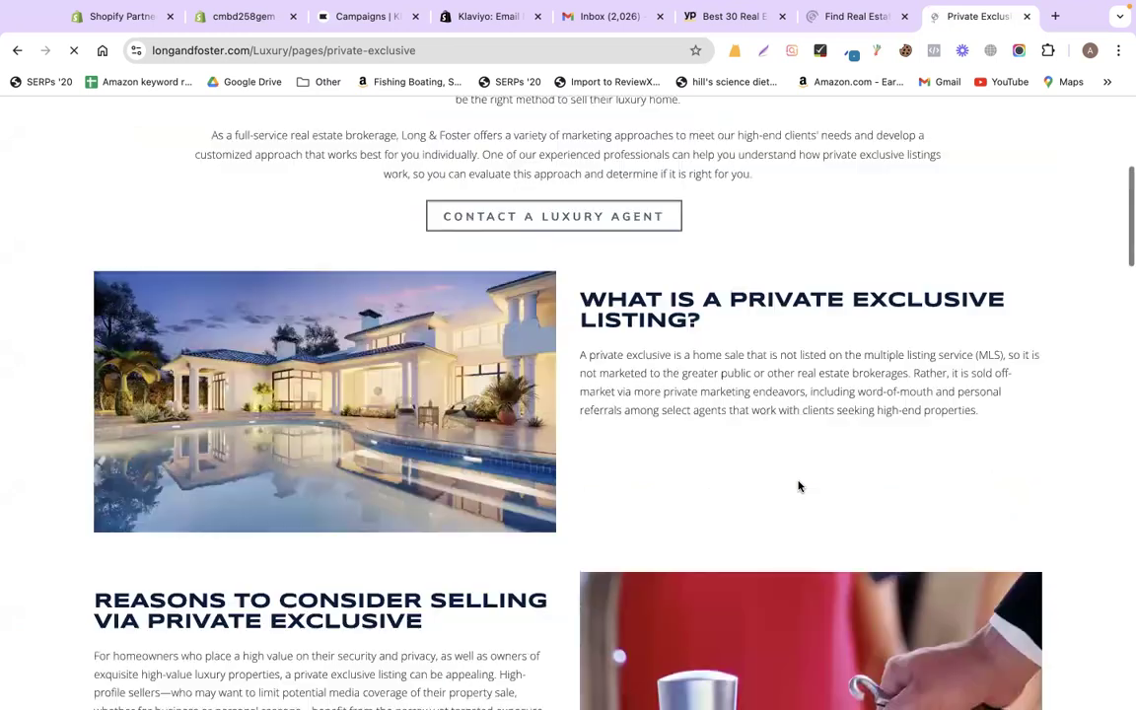
pyautogui.scroll(-5, 799, 486)
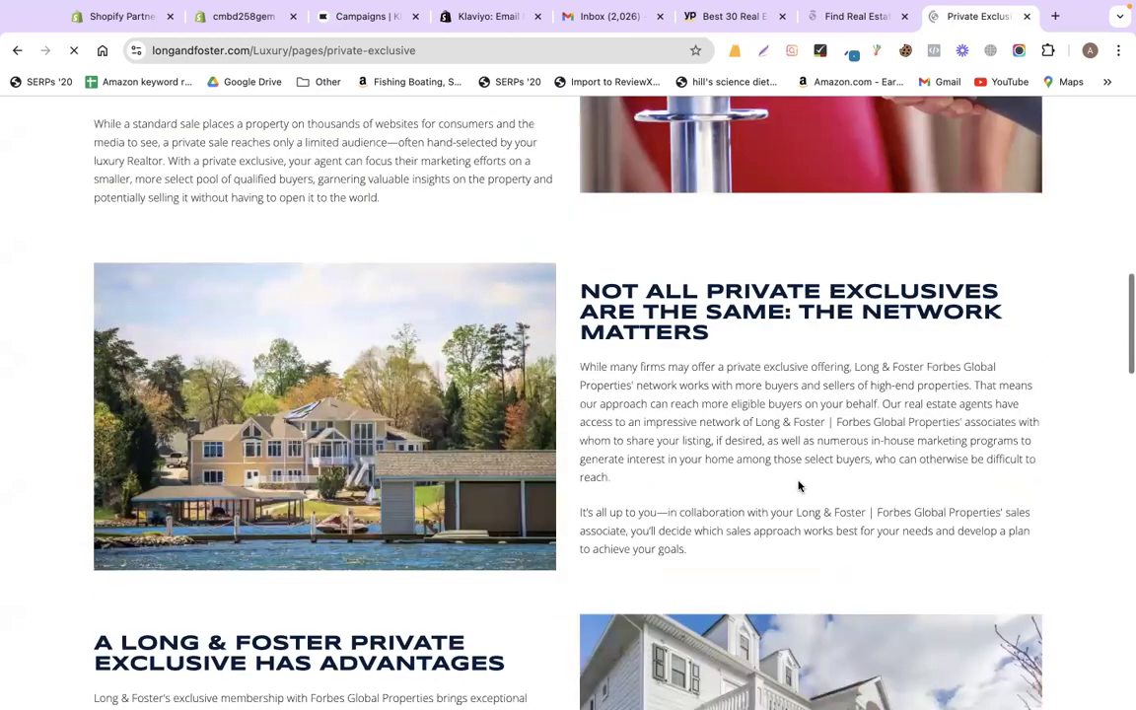
pyautogui.scroll(-6, 798, 486)
pyautogui.scroll(2, 281, 253)
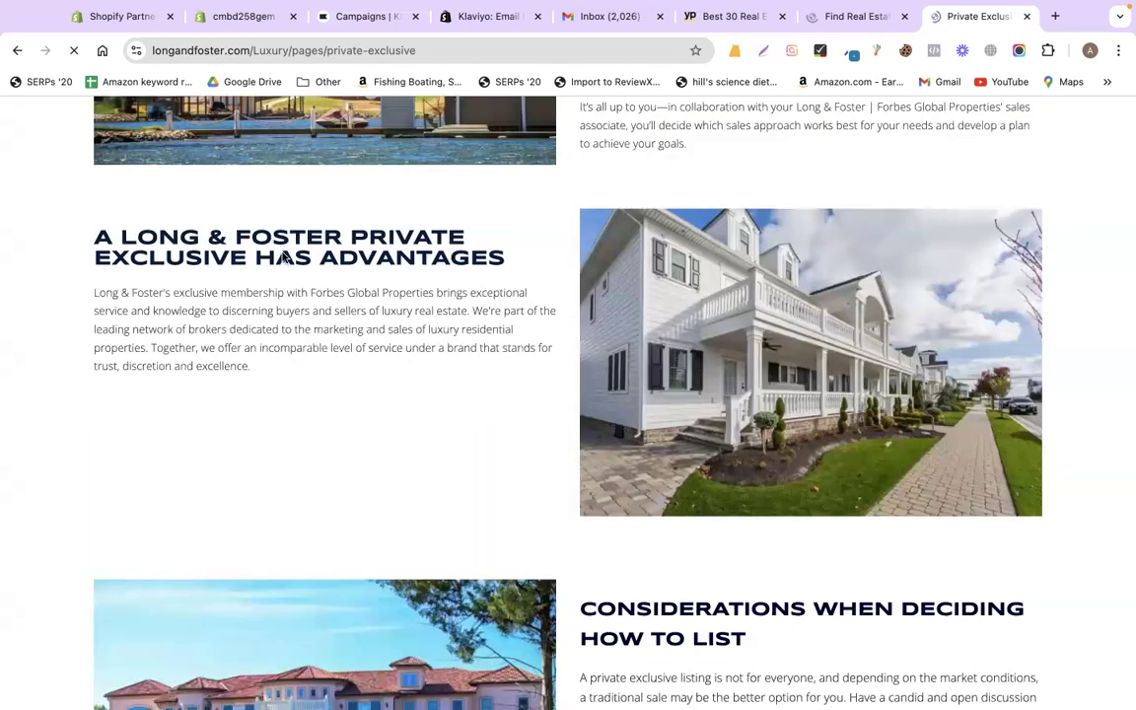
pyautogui.scroll(-6, 282, 258)
pyautogui.scroll(-3, 282, 257)
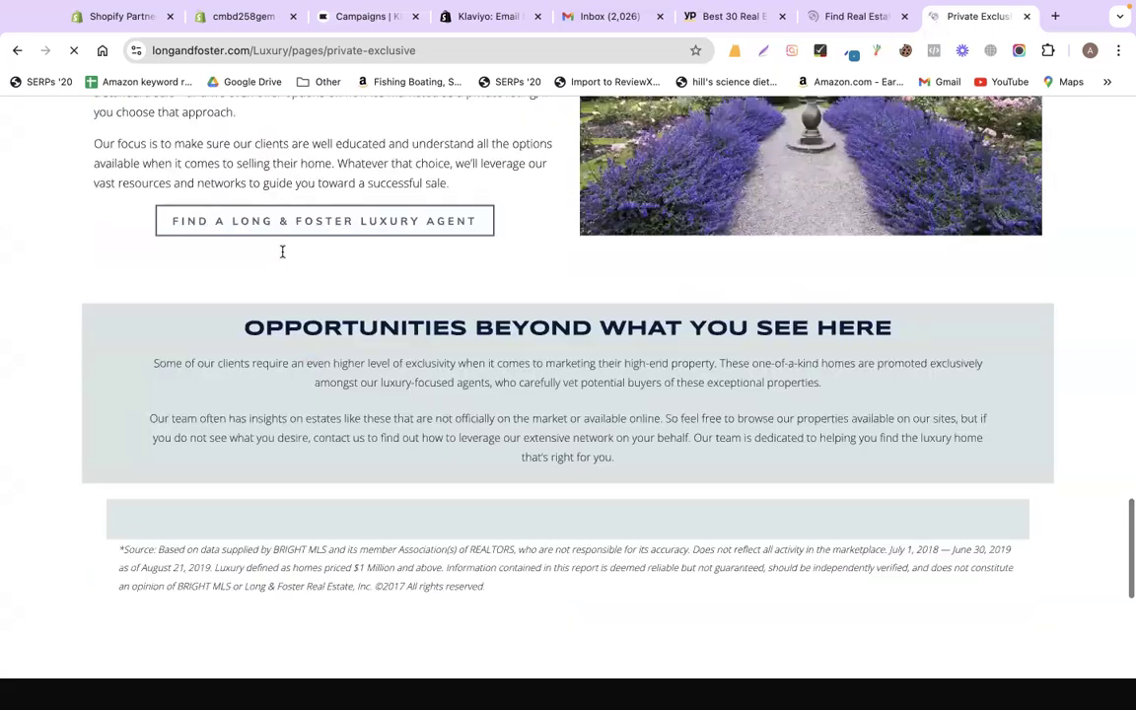
pyautogui.scroll(13, 282, 257)
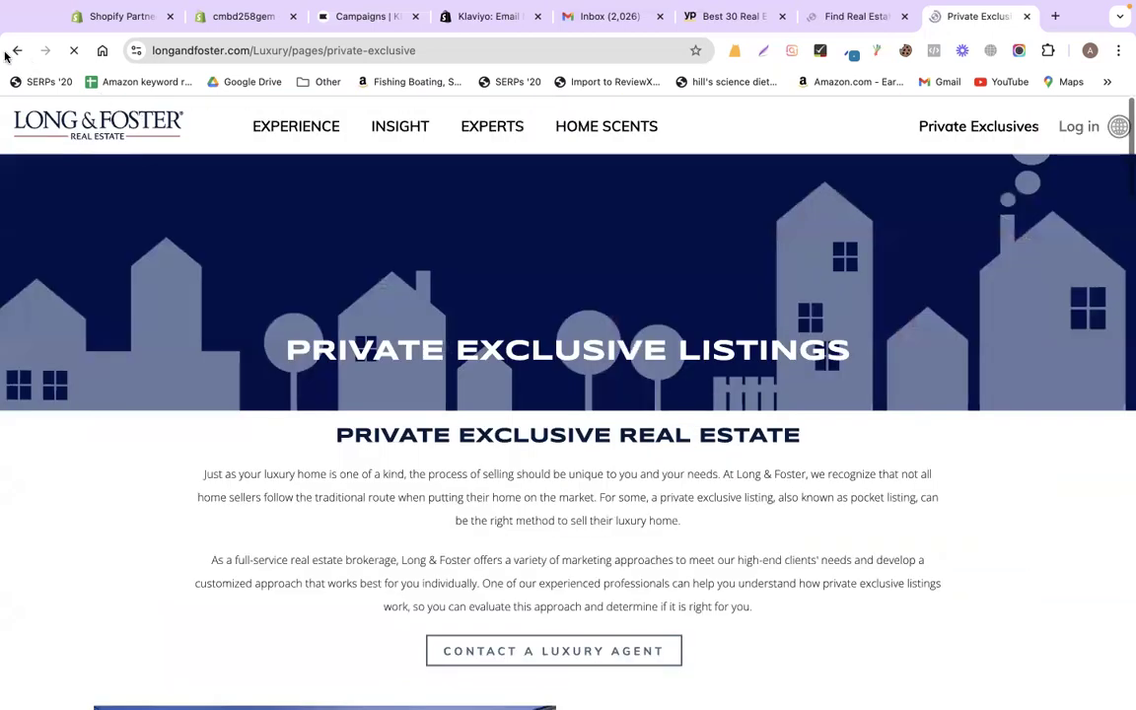
pyautogui.hotkey('alt', 'Left')
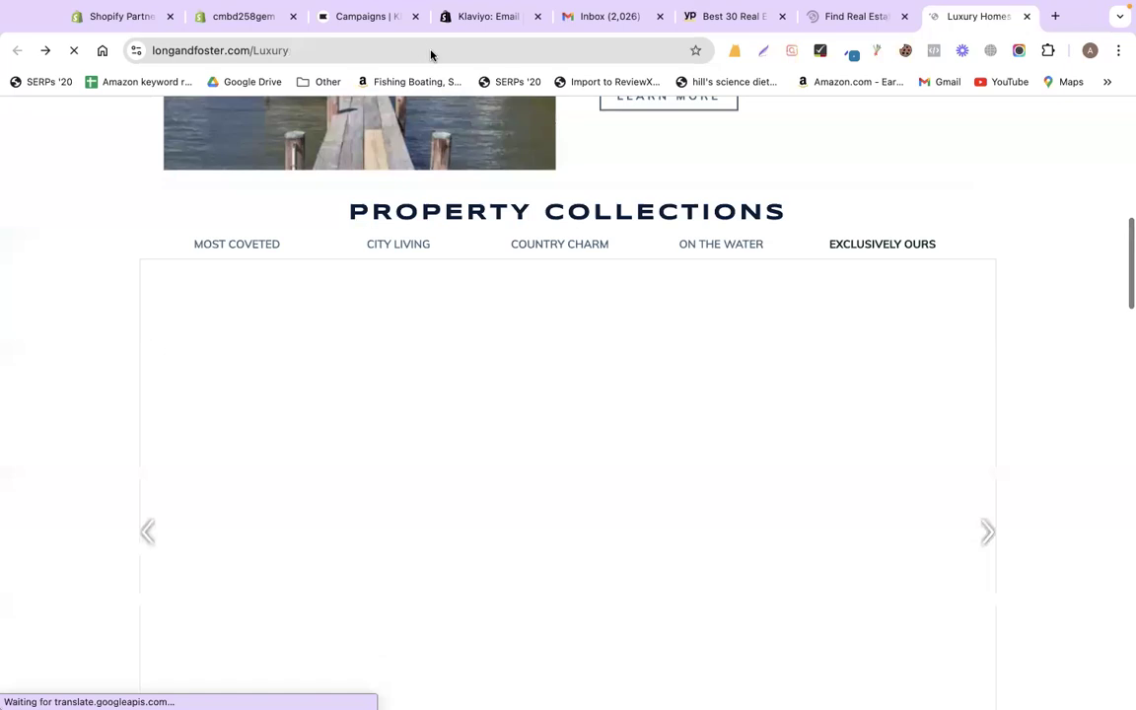
# - Search 'homes' and reach Homes.com's Rush-Division neighborhood page for Chicago
pyautogui.click(430, 50)
pyautogui.write('homes')
pyautogui.press('Return')
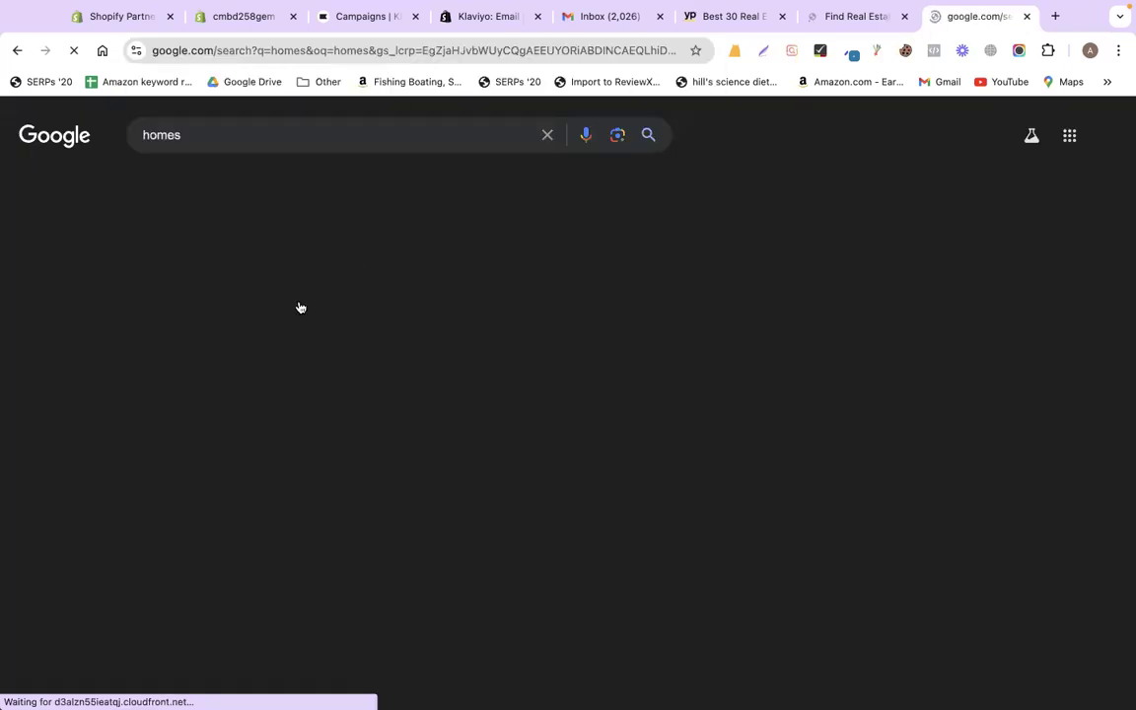
pyautogui.click(277, 331)
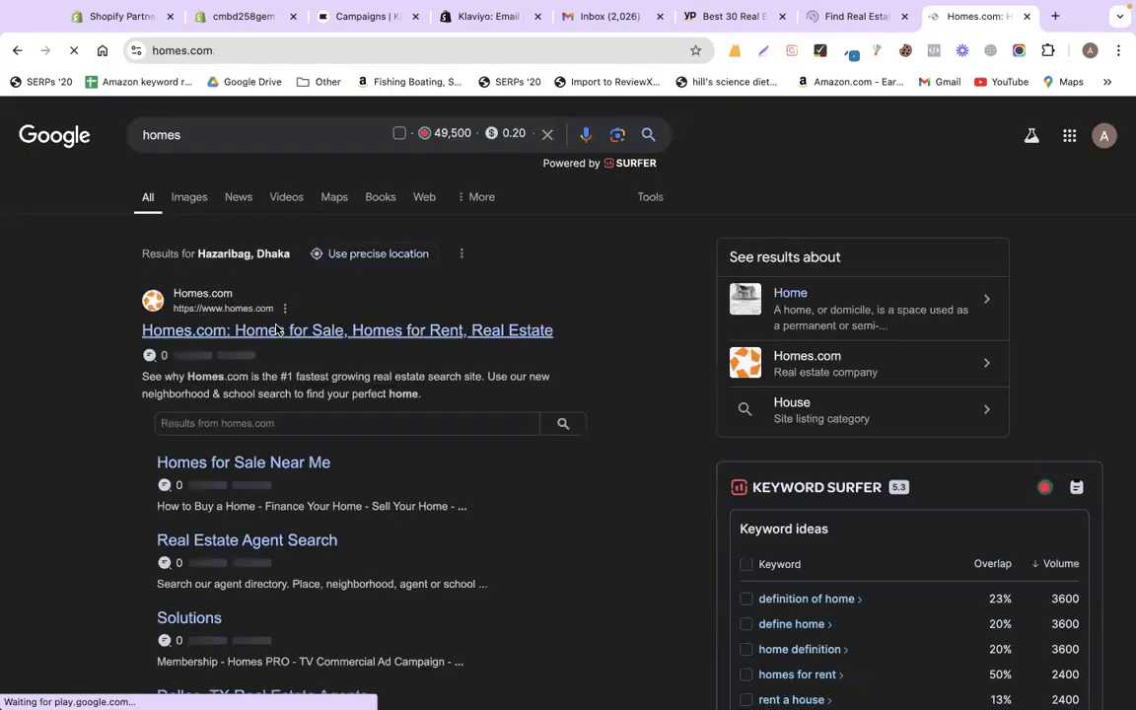
pyautogui.scroll(-4, 311, 316)
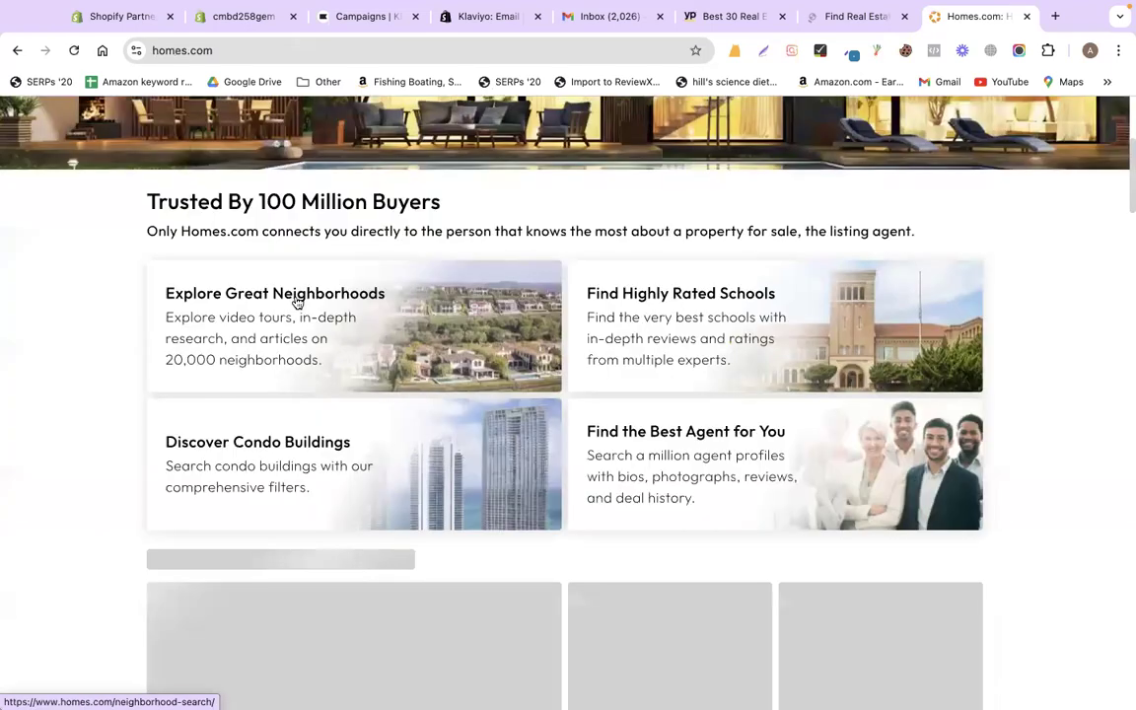
pyautogui.click(297, 303)
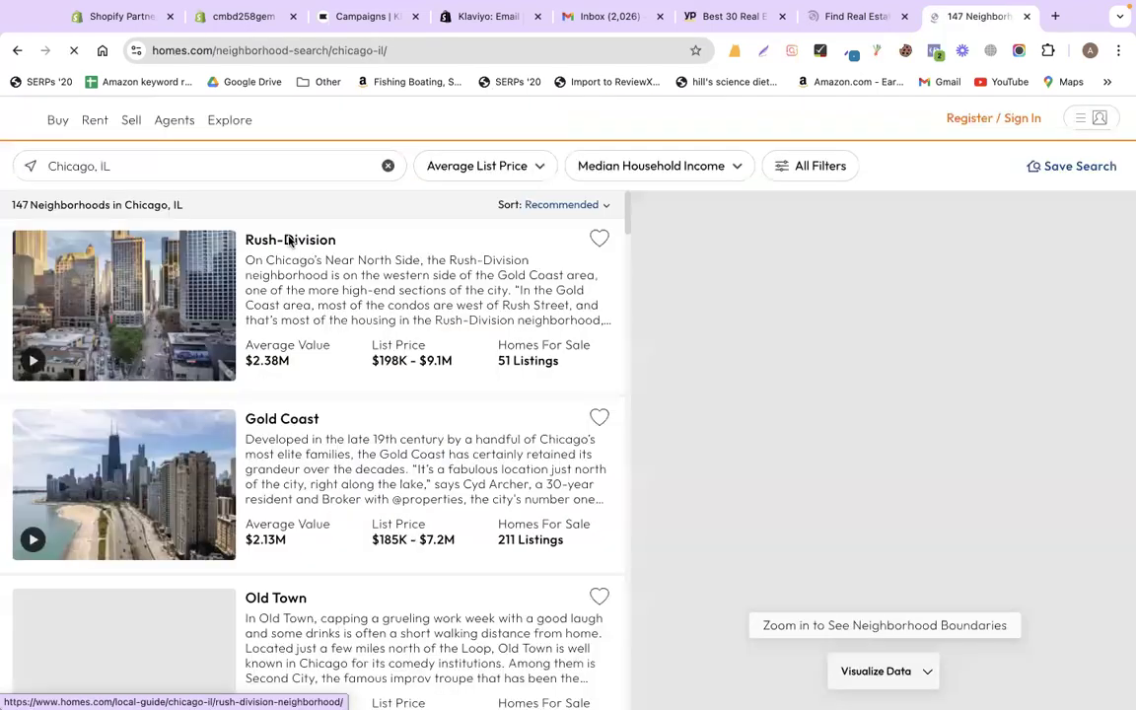
pyautogui.click(290, 241)
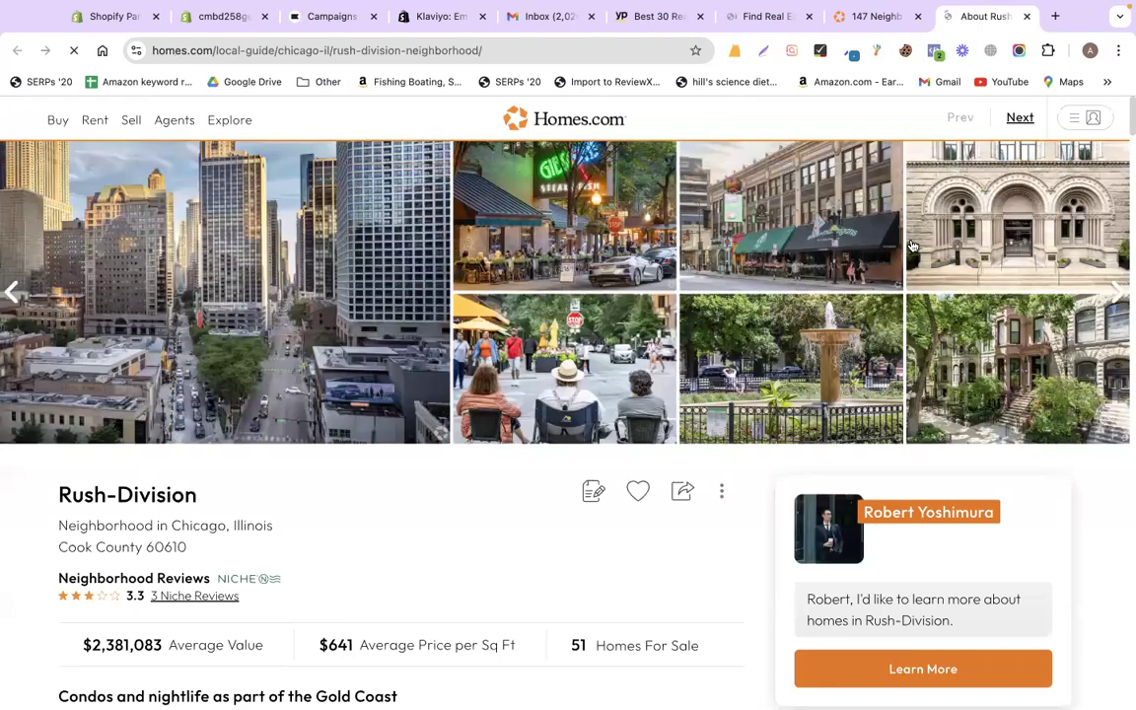
# - Copy the Rush-Division page's web address and review its neighborhood guide
pyautogui.rightClick(426, 52)
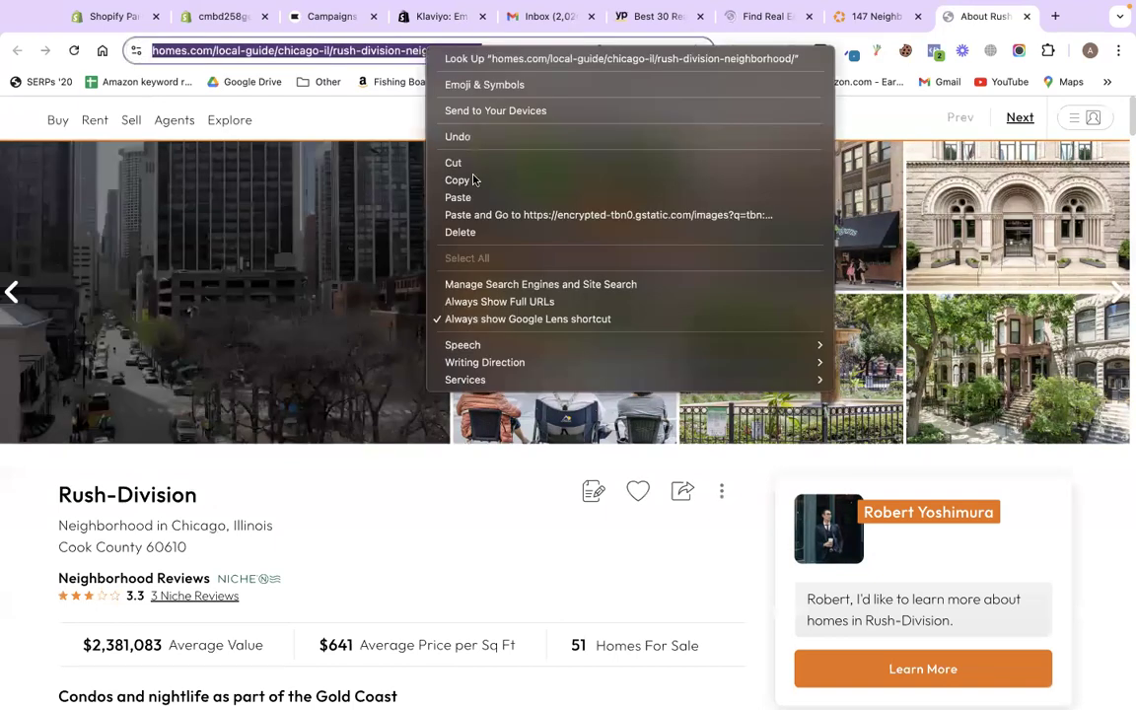
pyautogui.press('super+c')
pyautogui.scroll(-3, 545, 340)
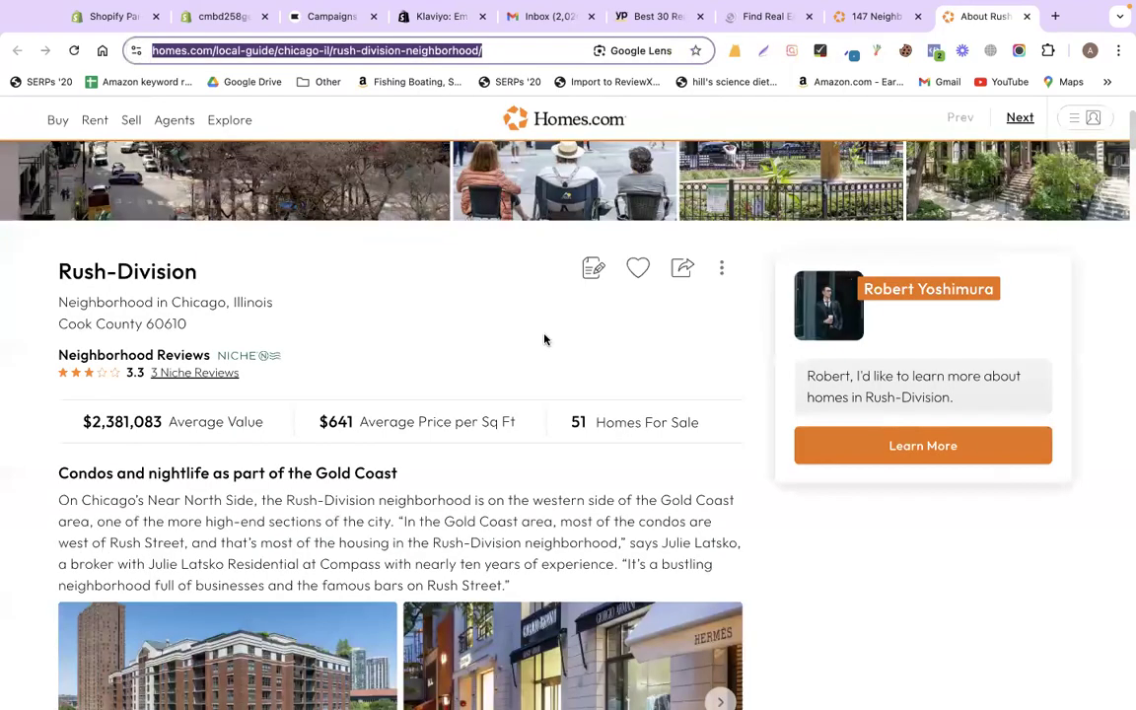
pyautogui.scroll(-10, 543, 339)
pyautogui.scroll(-10, 543, 339)
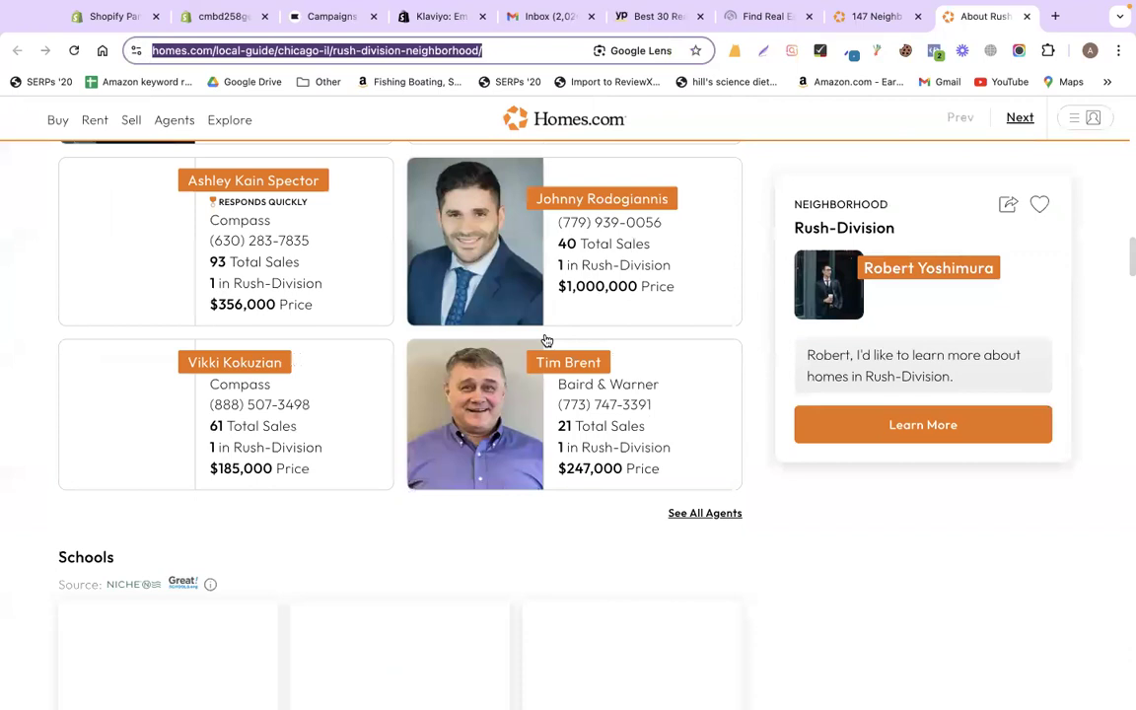
pyautogui.scroll(-10, 546, 340)
pyautogui.scroll(20, 545, 340)
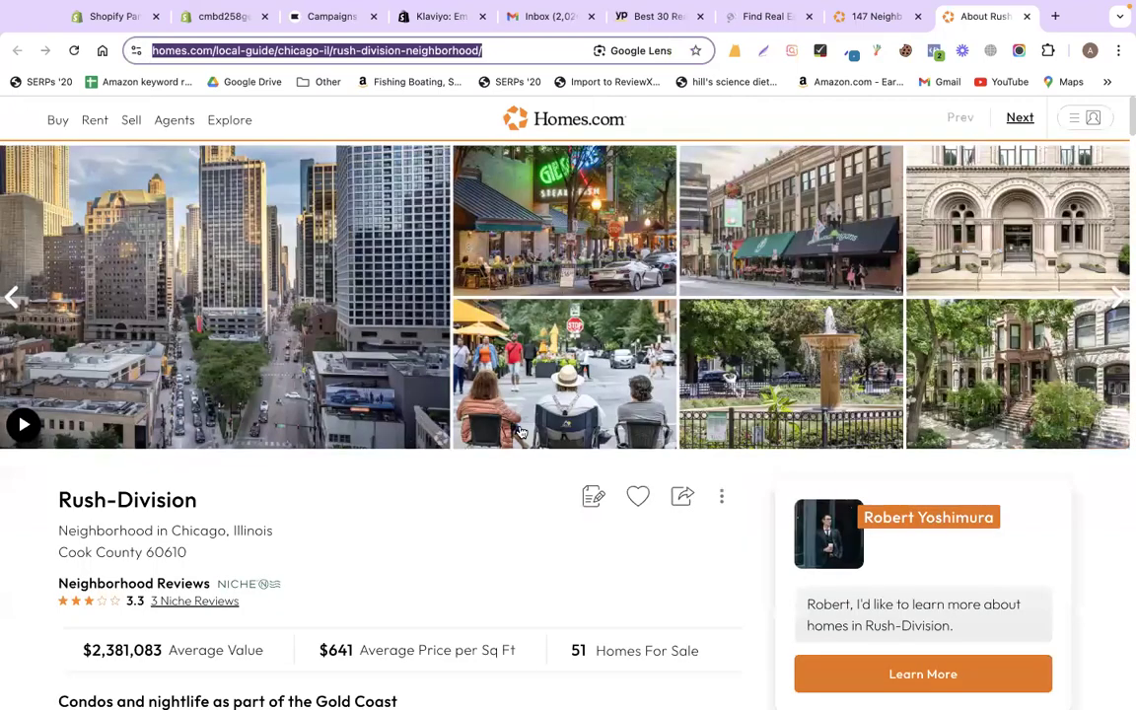
pyautogui.scroll(-3, 520, 431)
pyautogui.scroll(3, 519, 432)
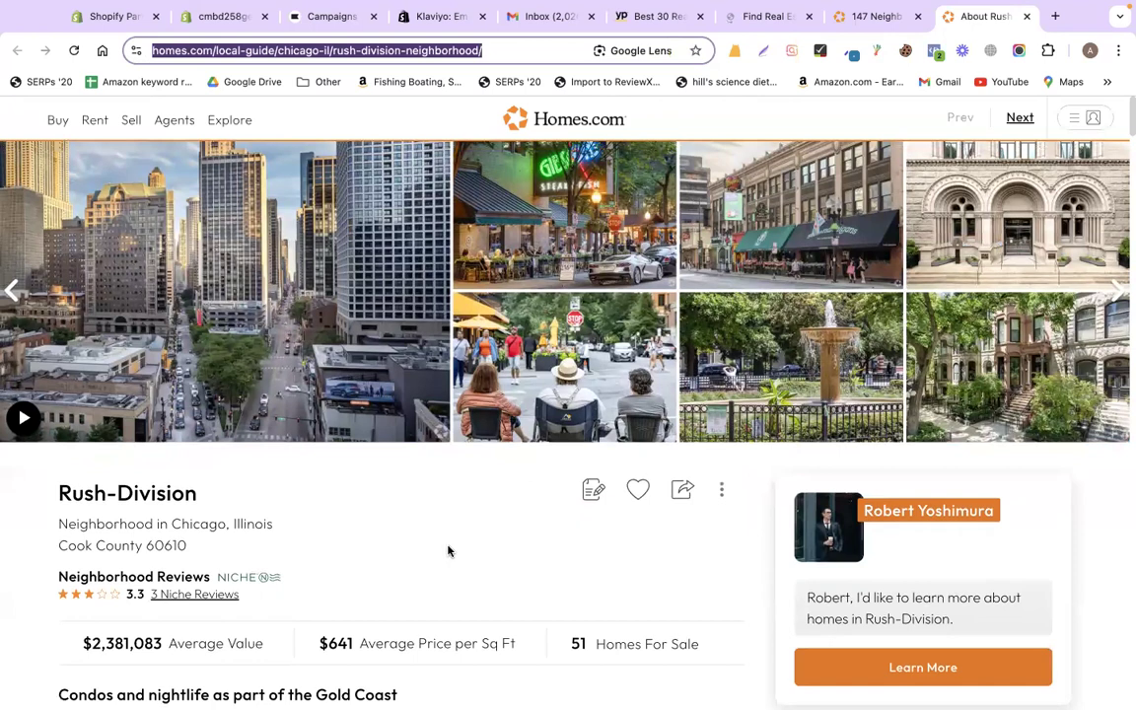
pyautogui.scroll(-3, 447, 551)
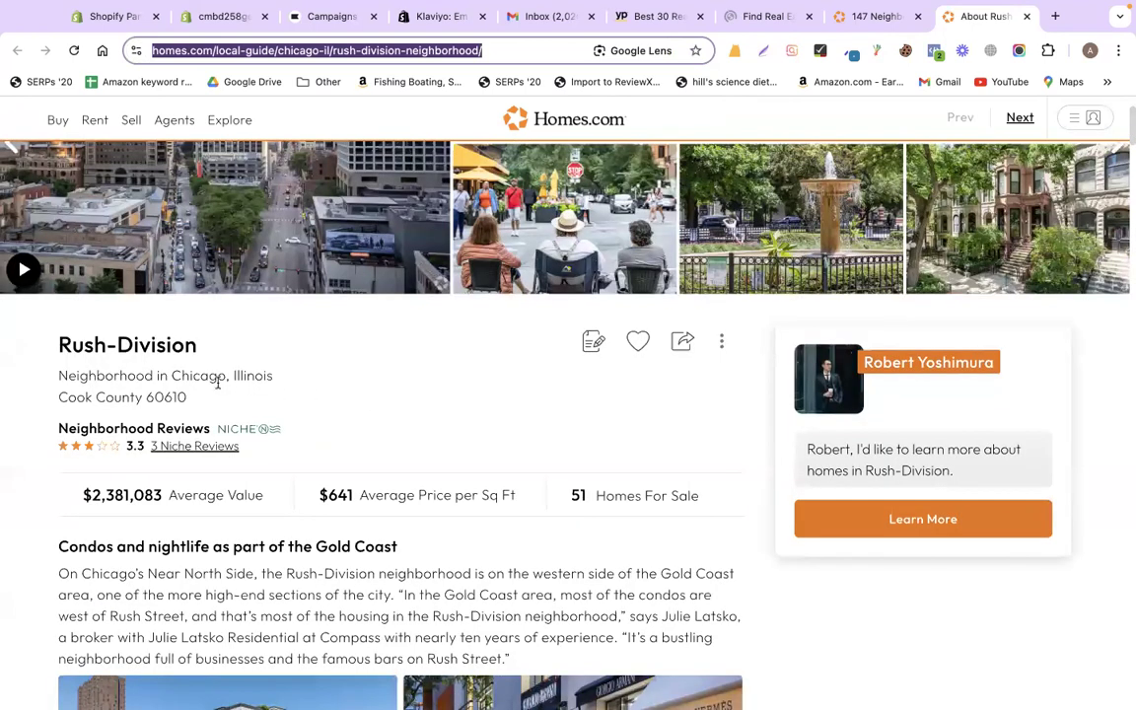
pyautogui.scroll(-3, 71, 355)
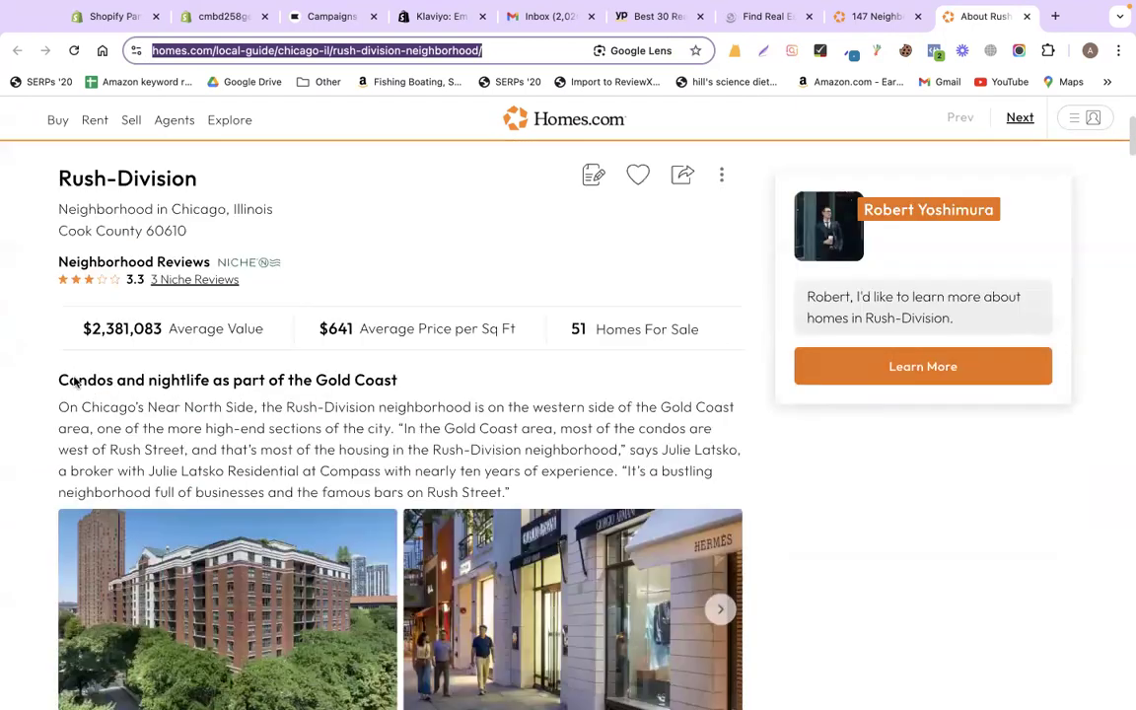
pyautogui.scroll(2, 49, 267)
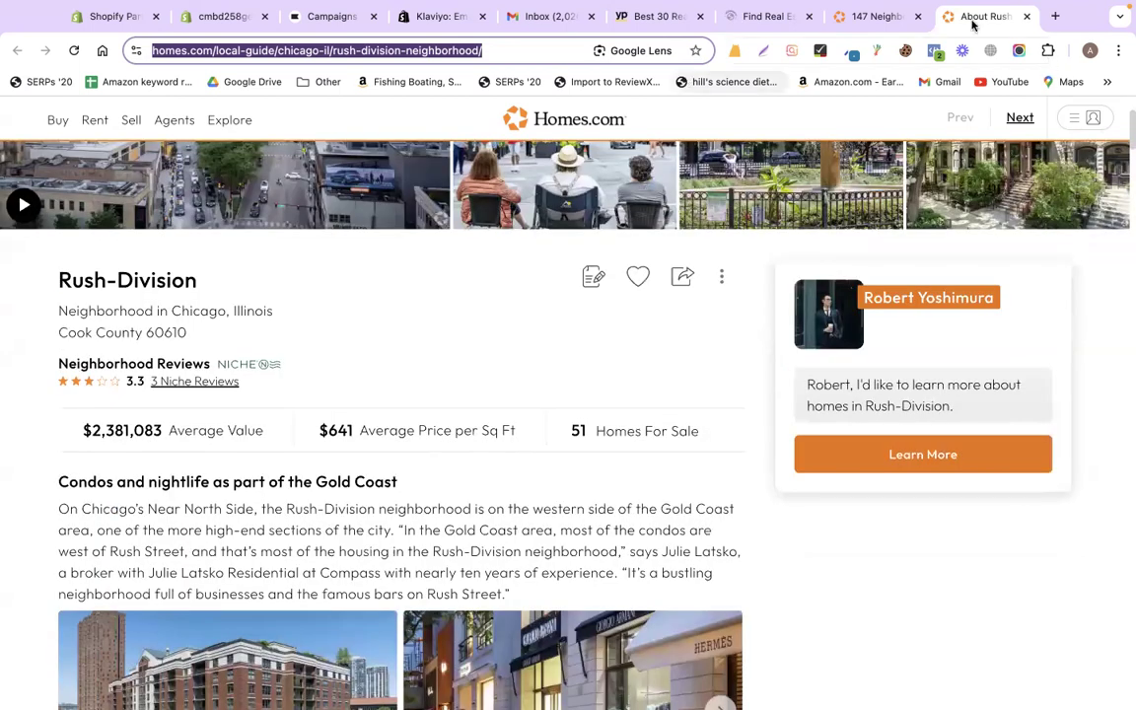
# - On the Chicago search tab, narrow listings to houses for sale, showing 2,076 results with their map
pyautogui.click(877, 16)
pyautogui.scroll(-3, 551, 425)
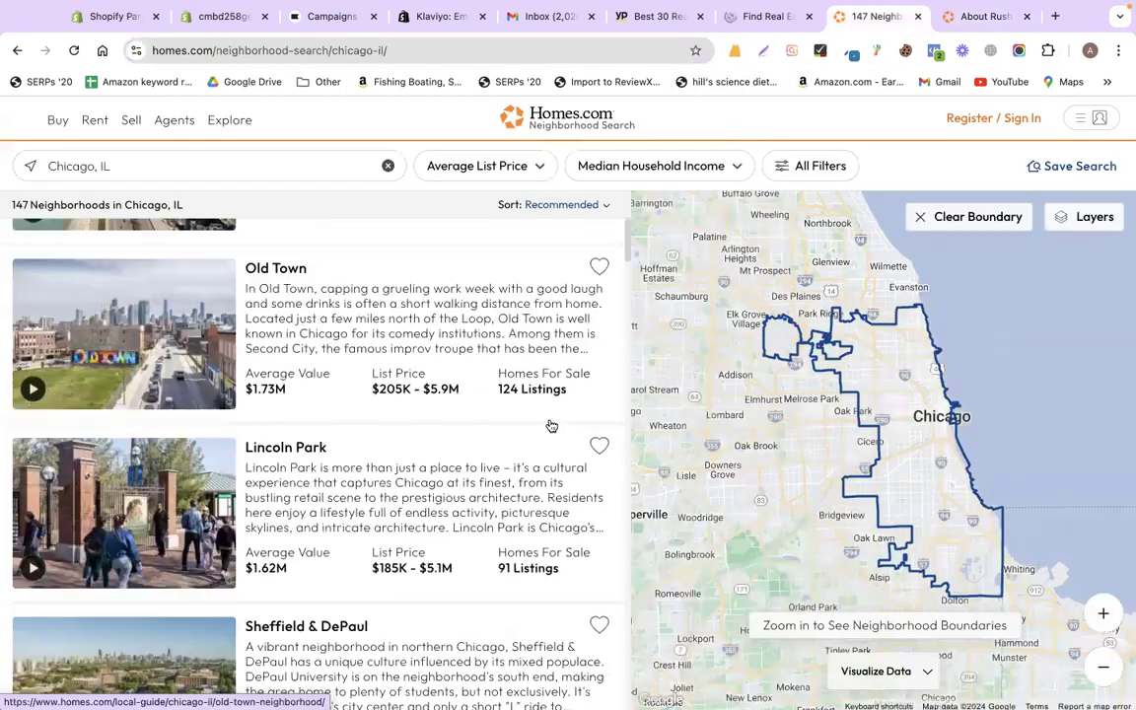
pyautogui.scroll(3, 551, 425)
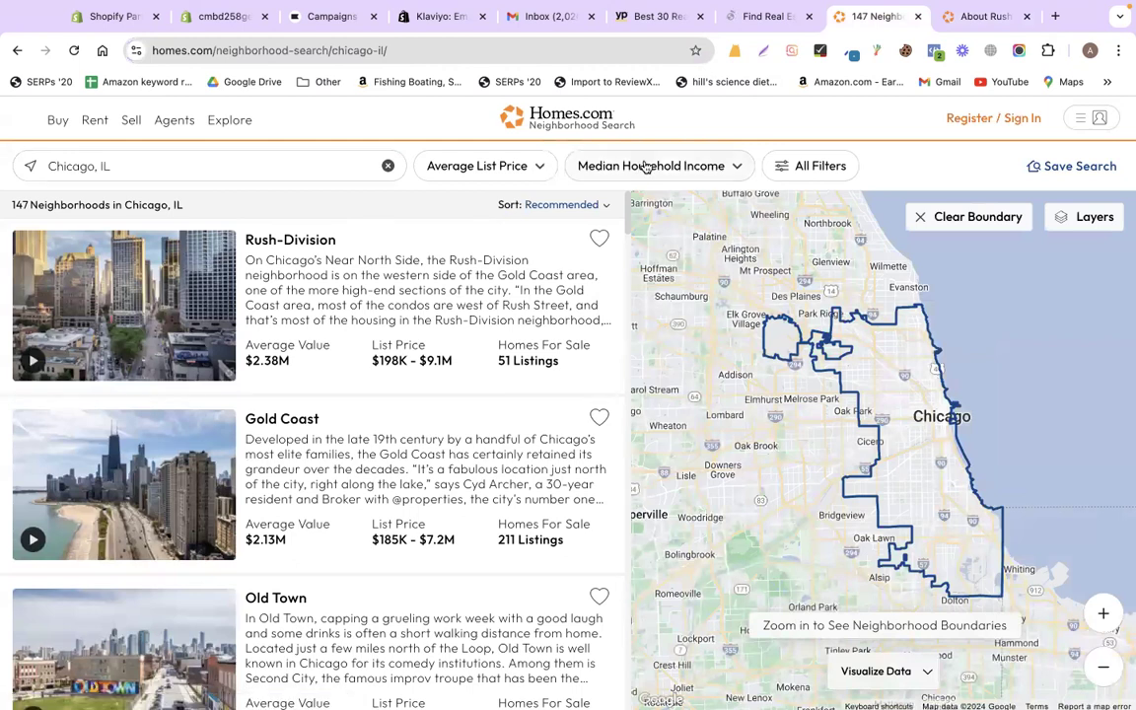
pyautogui.click(807, 168)
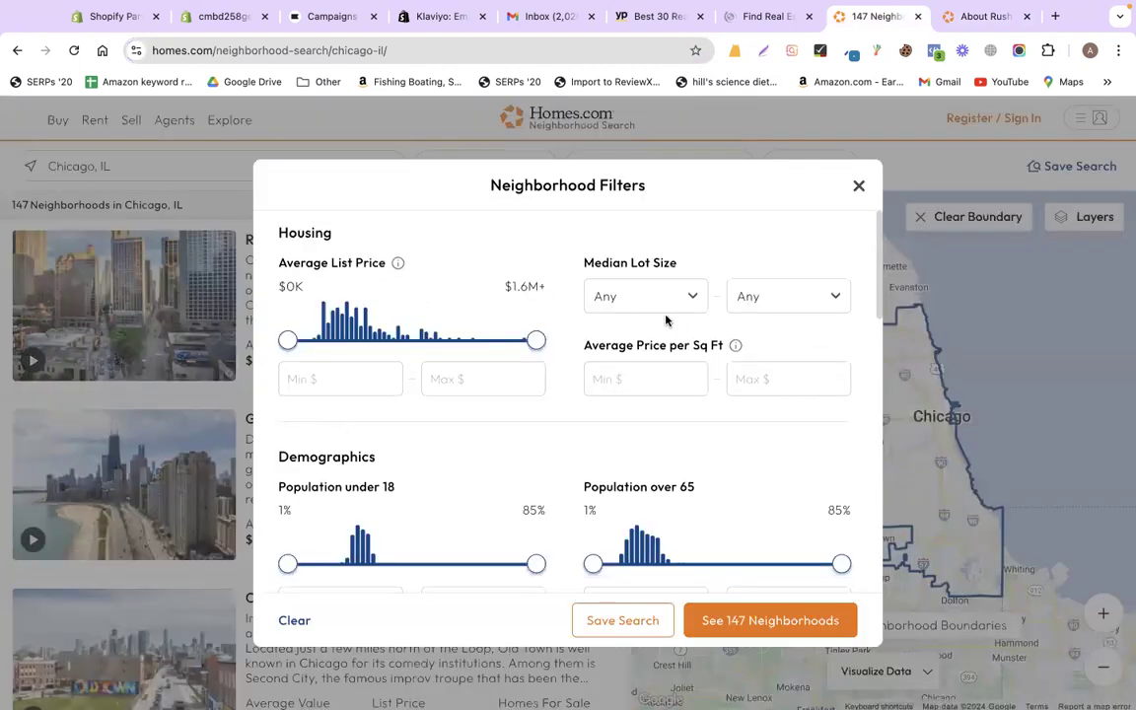
pyautogui.click(859, 188)
pyautogui.moveTo(60, 124)
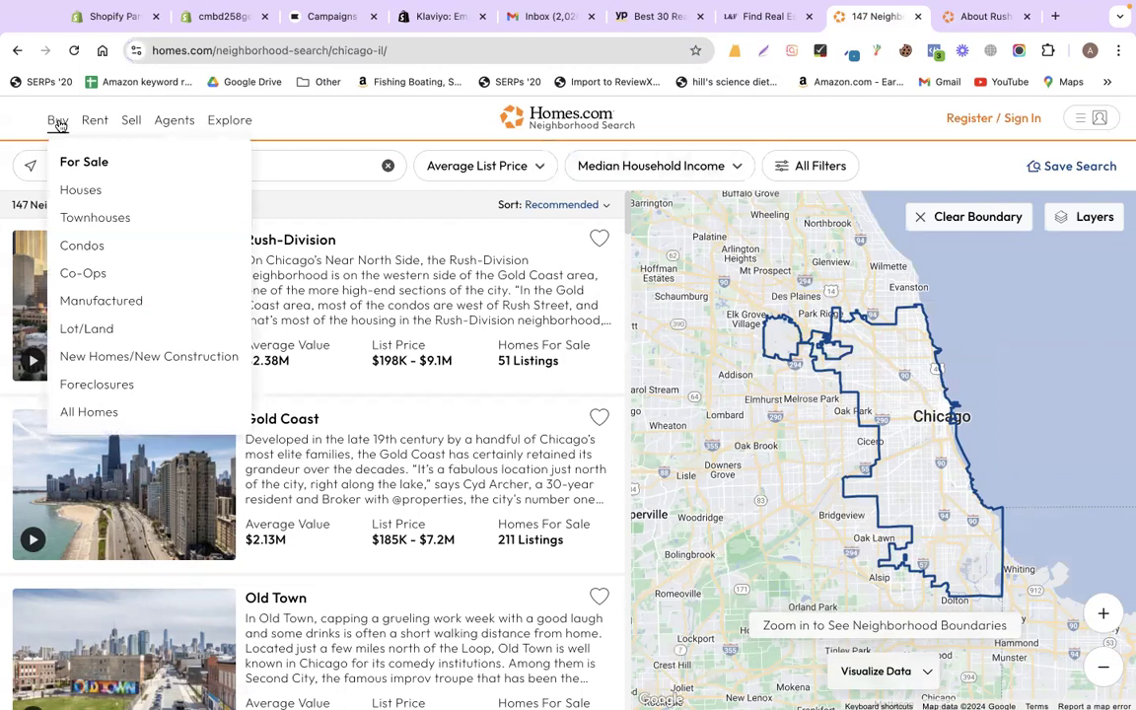
pyautogui.click(67, 187)
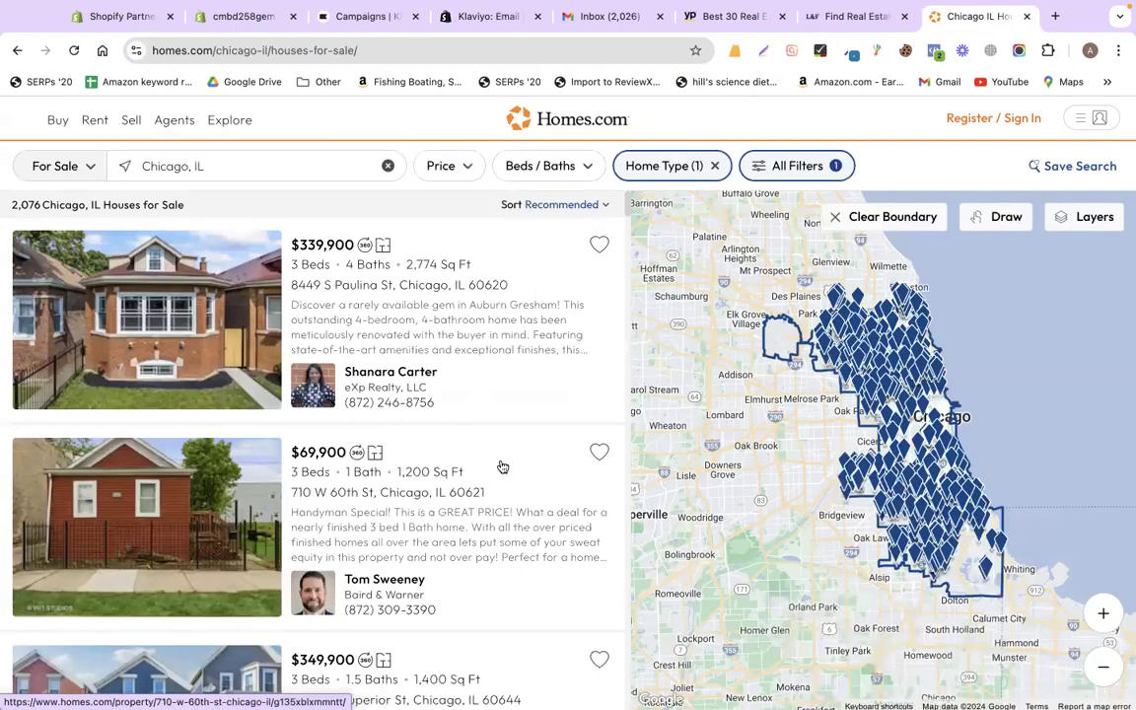
pyautogui.scroll(-3, 501, 466)
pyautogui.scroll(3, 502, 466)
pyautogui.scroll(-5, 484, 473)
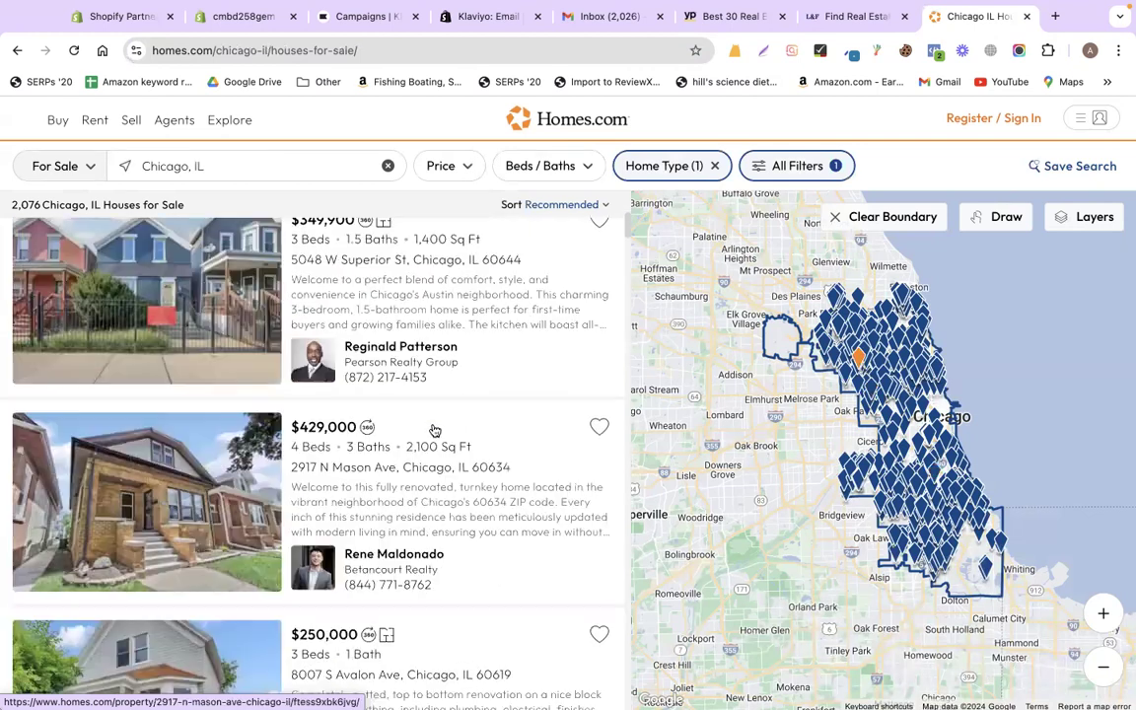
pyautogui.click(434, 427)
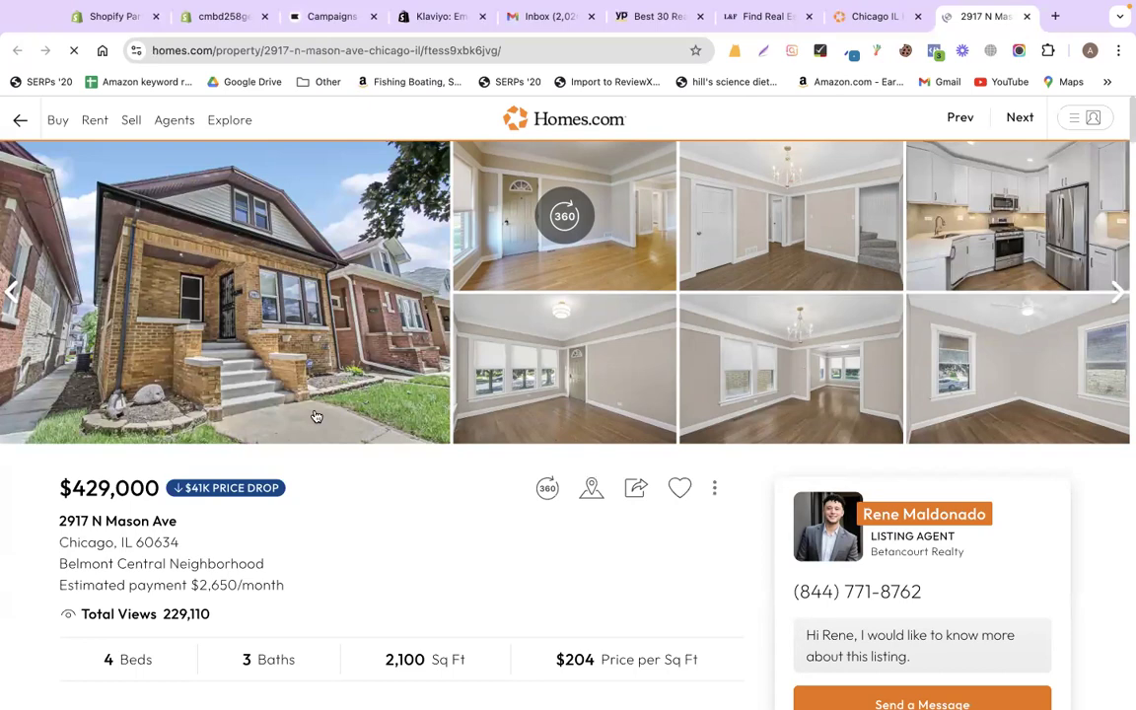
pyautogui.scroll(-3, 333, 428)
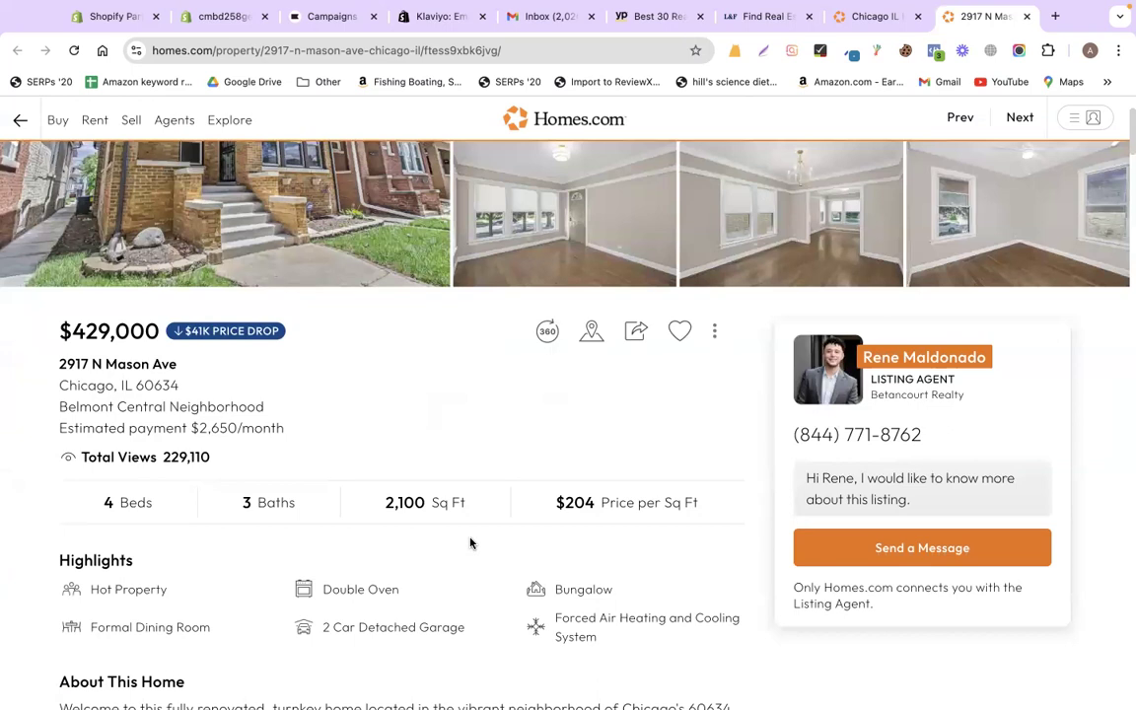
pyautogui.scroll(2, 470, 542)
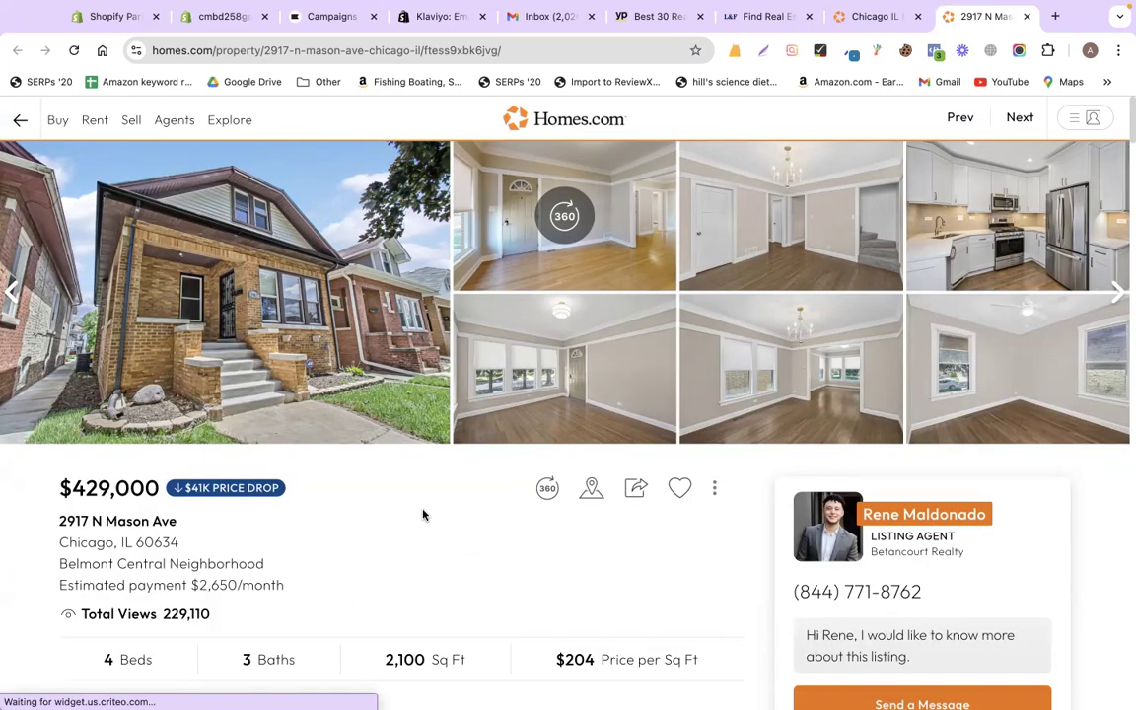
pyautogui.scroll(-2, 251, 293)
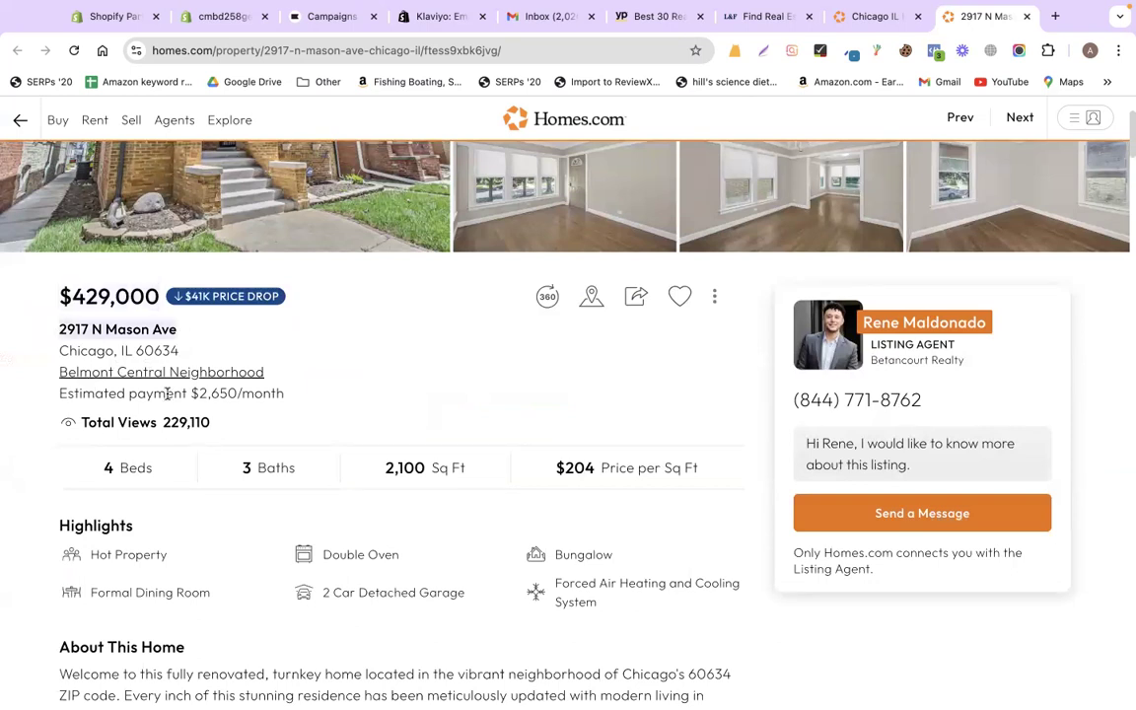
pyautogui.scroll(-1, 111, 393)
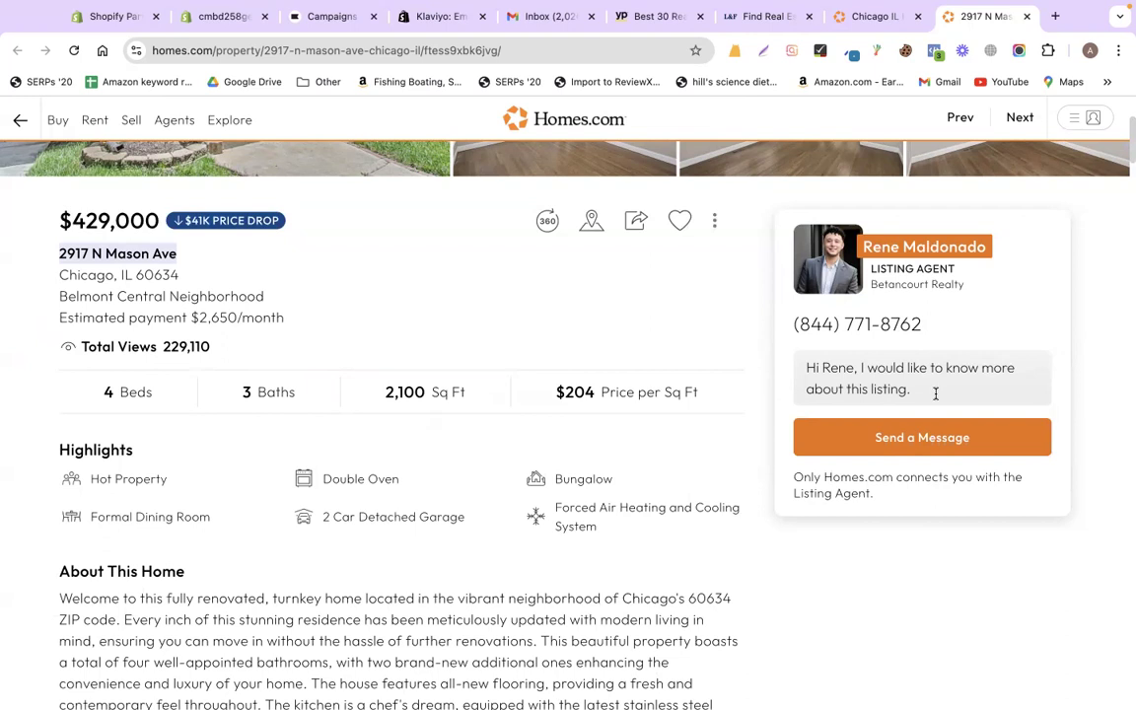
pyautogui.scroll(3, 696, 296)
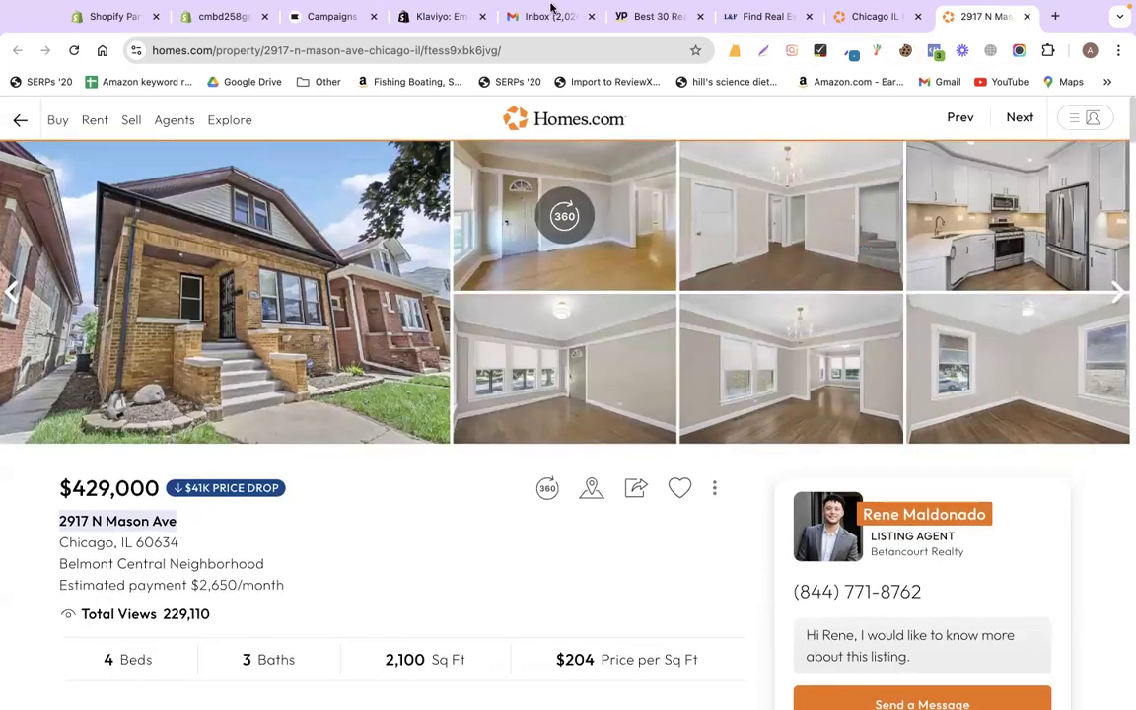
pyautogui.click(404, 32)
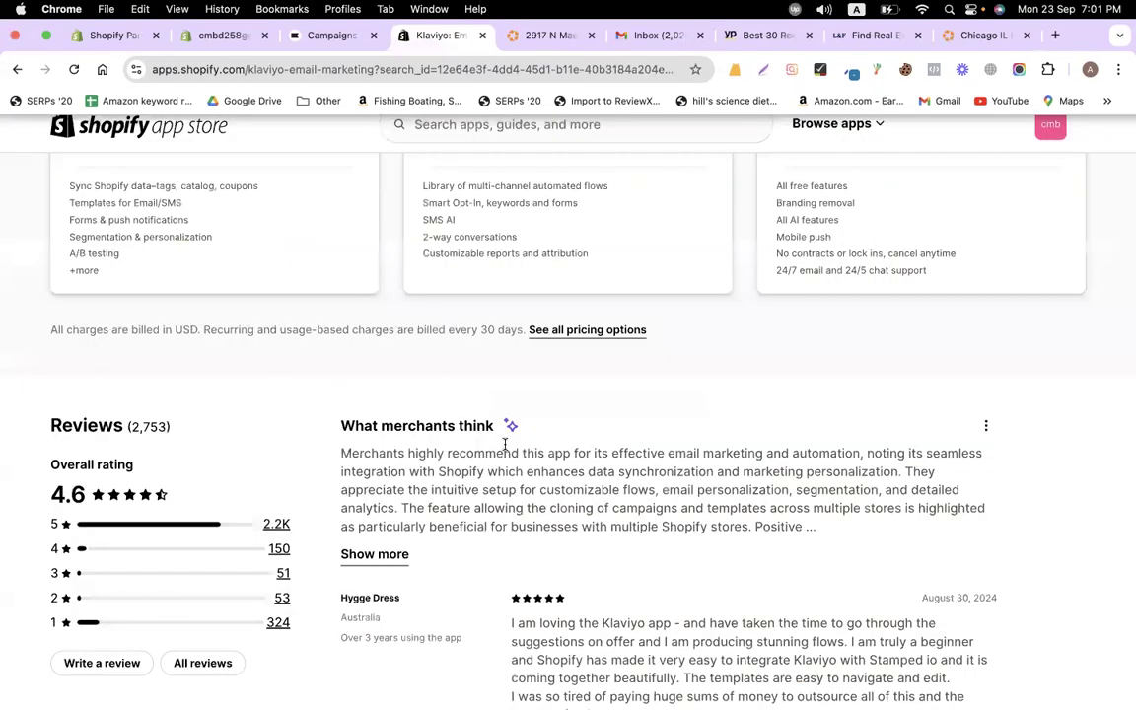
# - Create the Email campaign 'Real estate campaign' with no tags and continue to Recipients
pyautogui.click(326, 17)
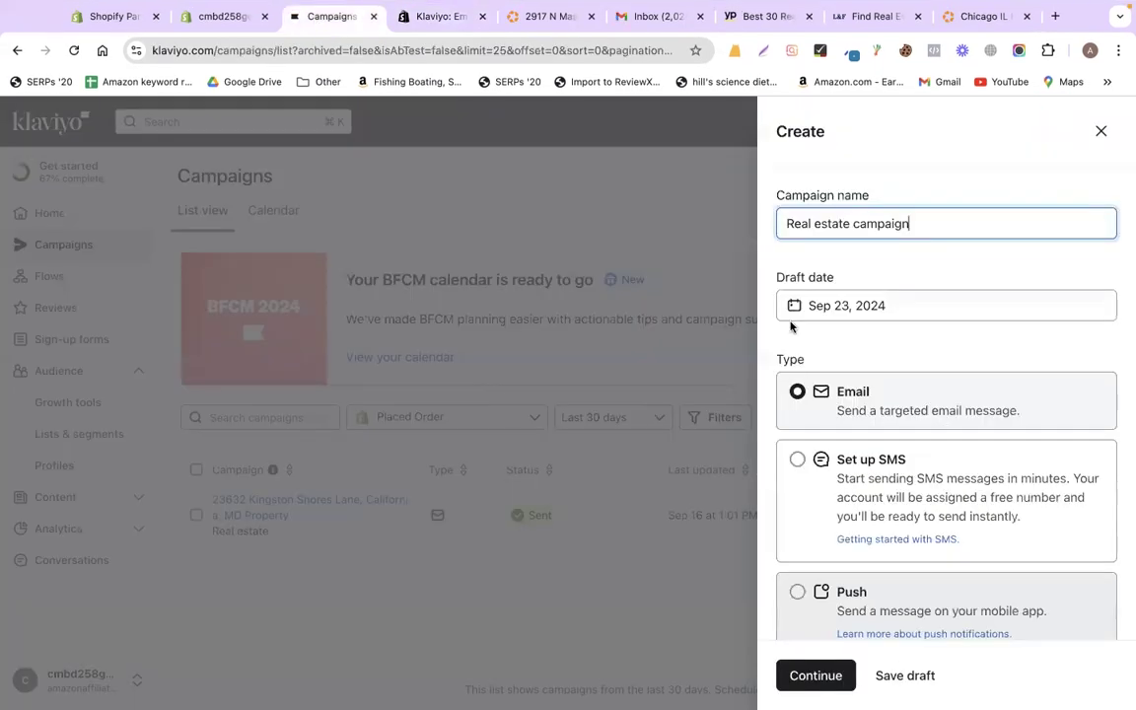
pyautogui.tripleClick(923, 226)
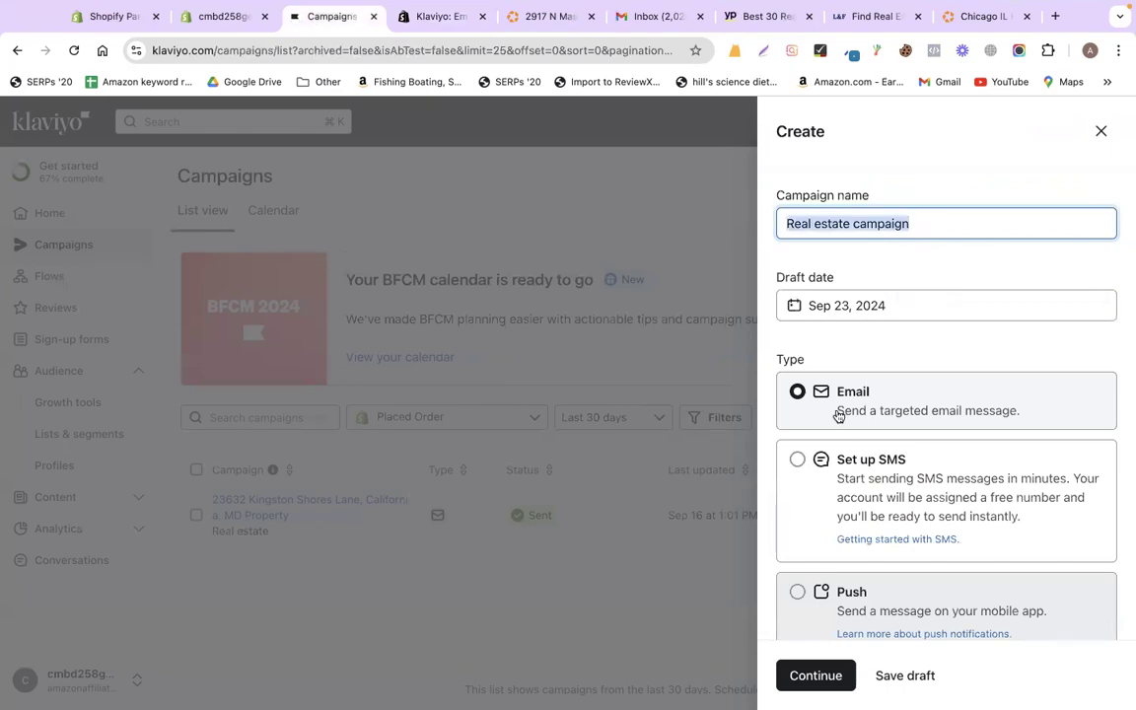
pyautogui.scroll(-2, 861, 570)
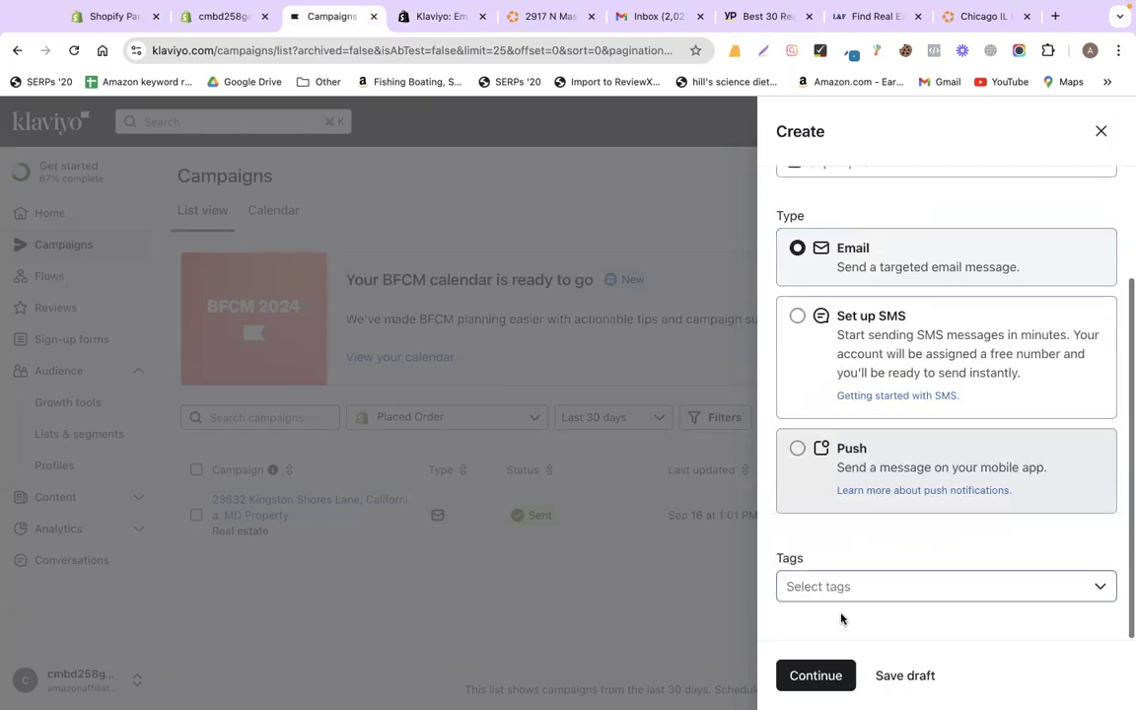
pyautogui.click(836, 592)
pyautogui.click(834, 665)
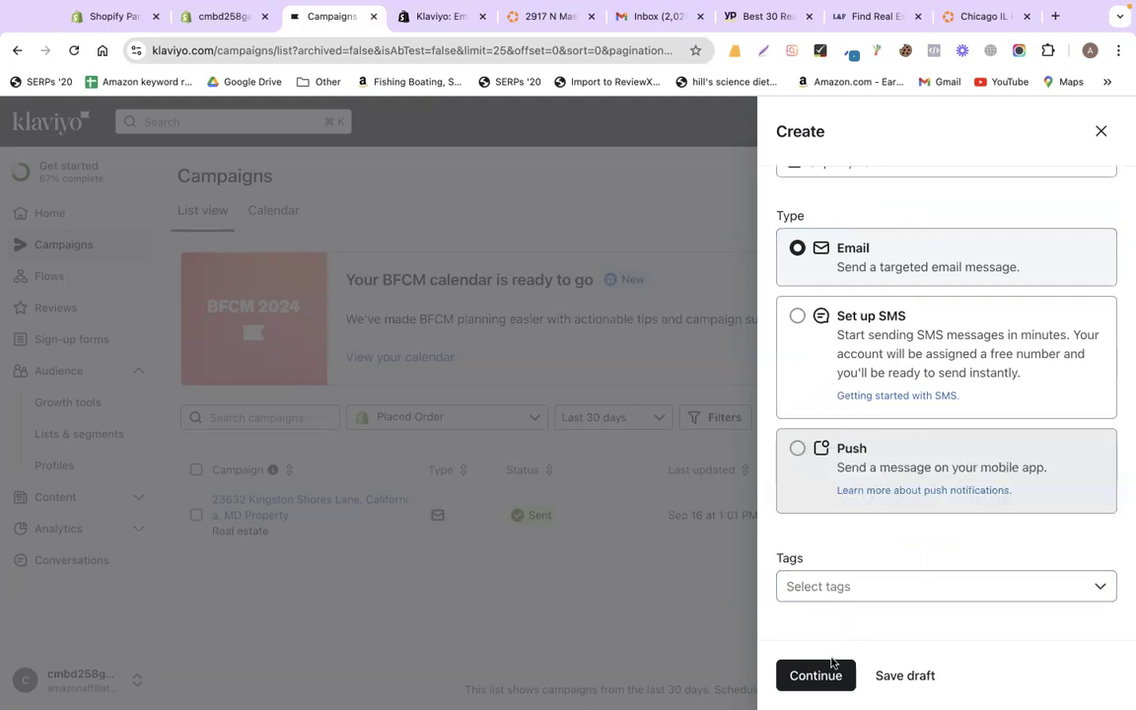
pyautogui.click(834, 666)
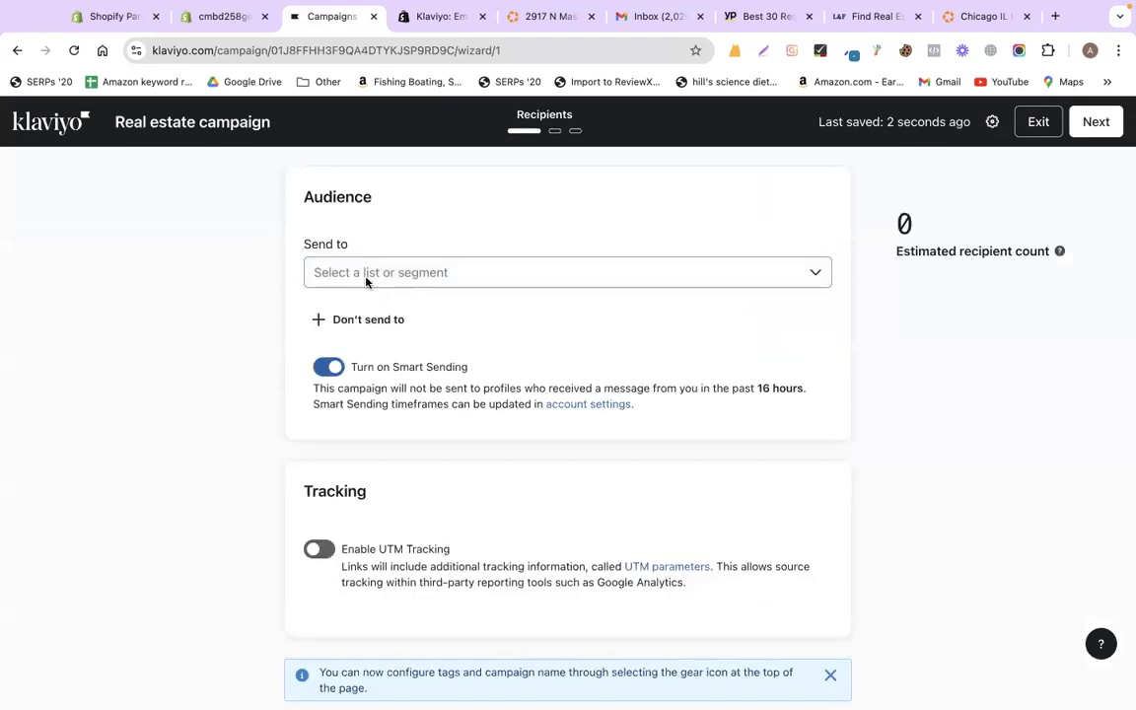
# - Send the campaign to the NY_Real Estate list (10 people) and advance to the Message step
pyautogui.click(366, 281)
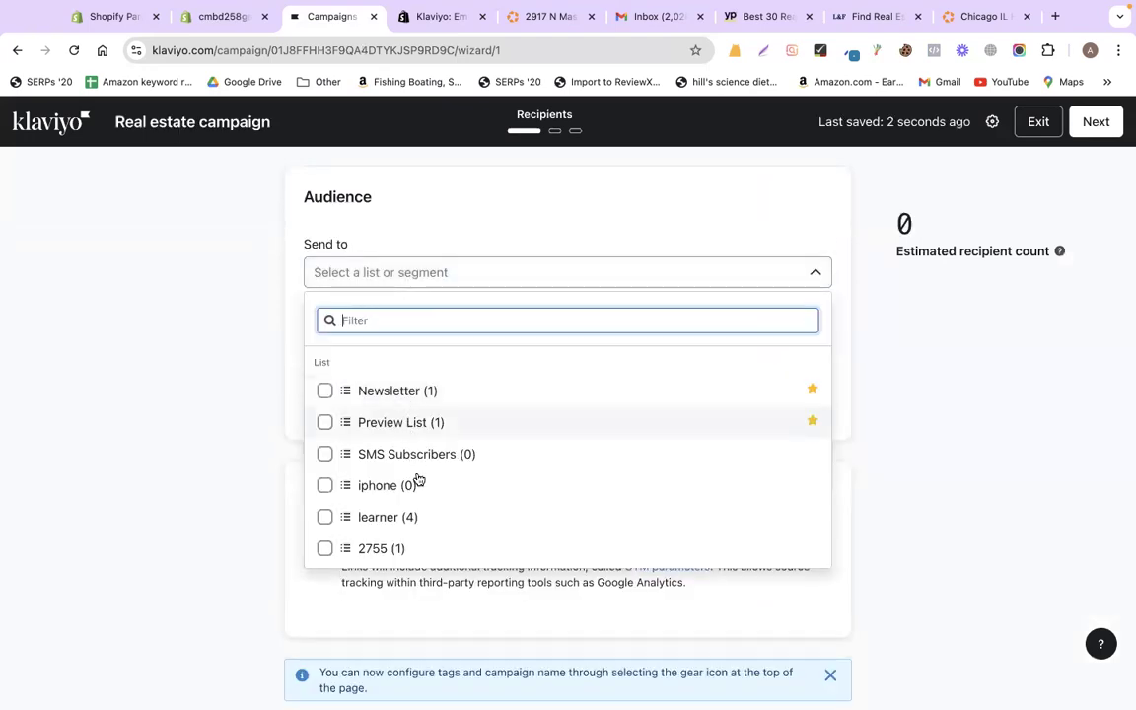
pyautogui.scroll(-1, 418, 480)
pyautogui.scroll(-2, 418, 528)
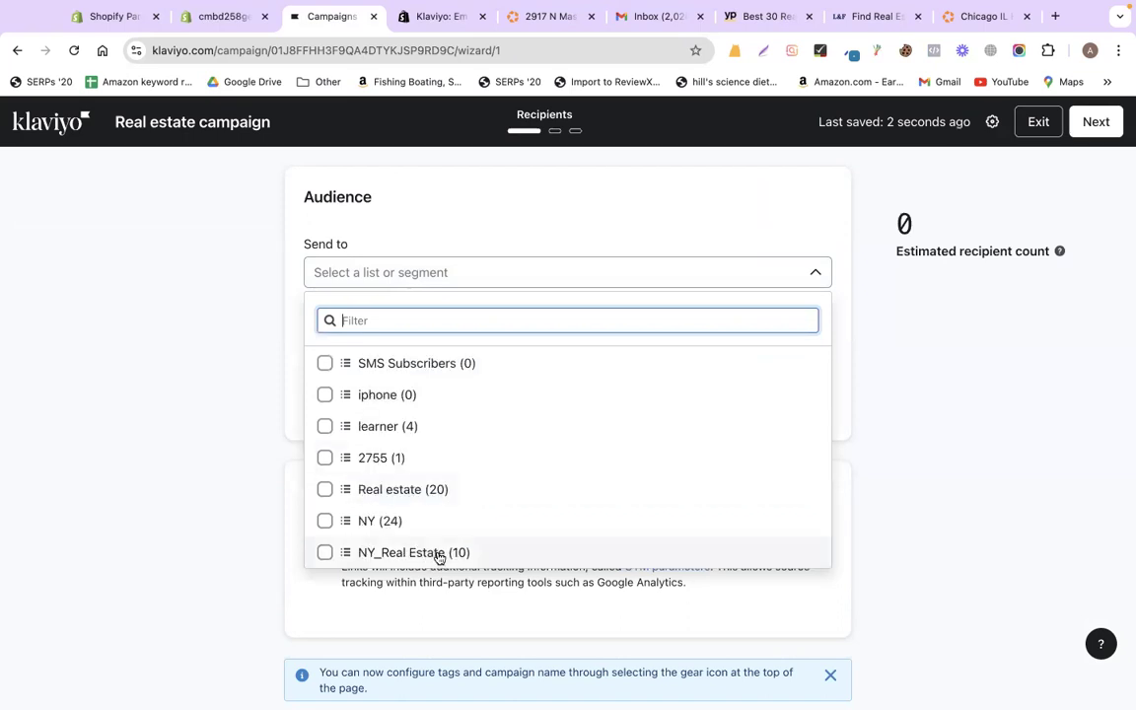
pyautogui.click(432, 561)
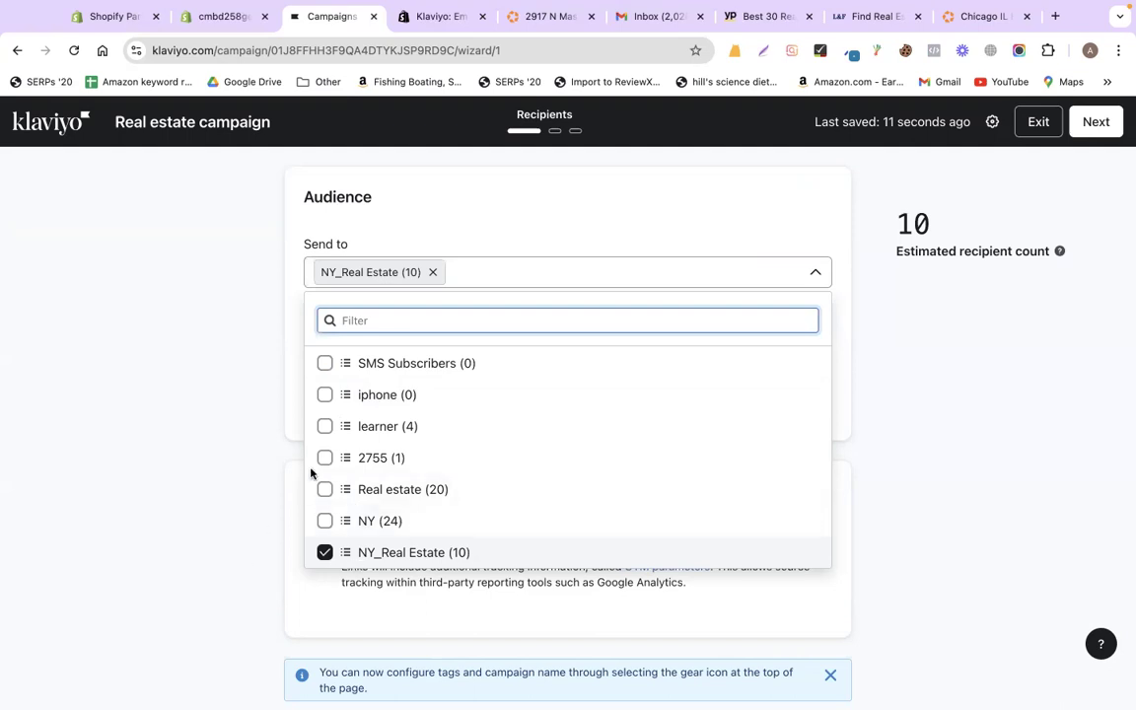
pyautogui.click(253, 429)
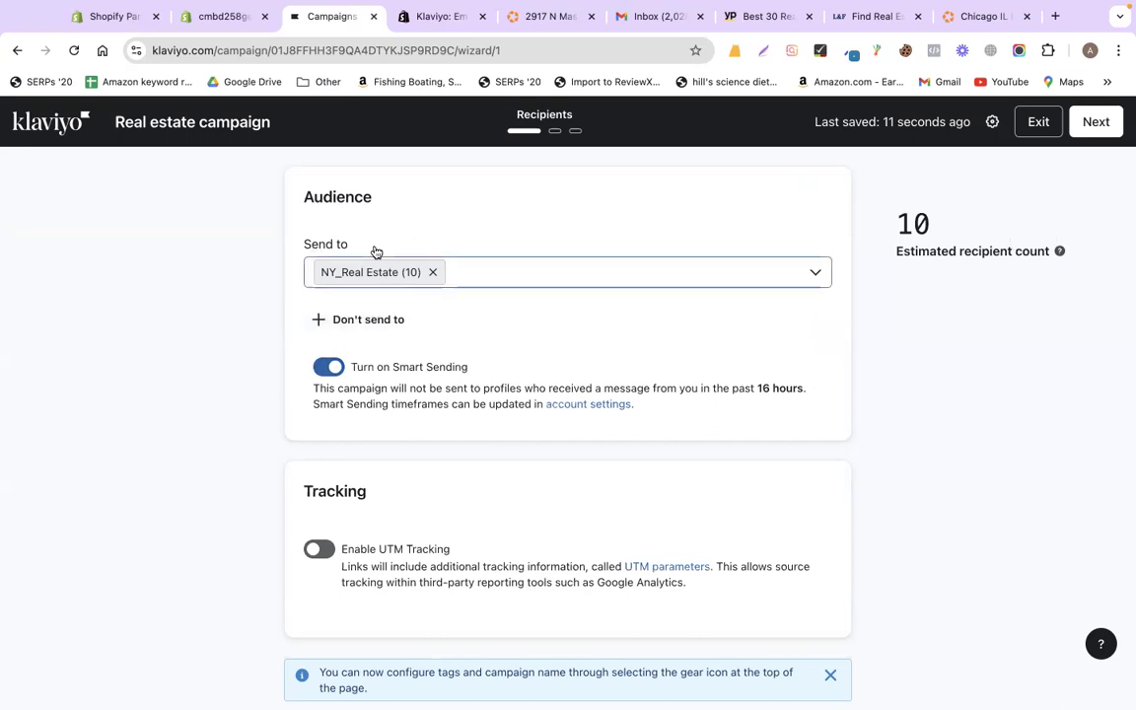
pyautogui.click(1086, 129)
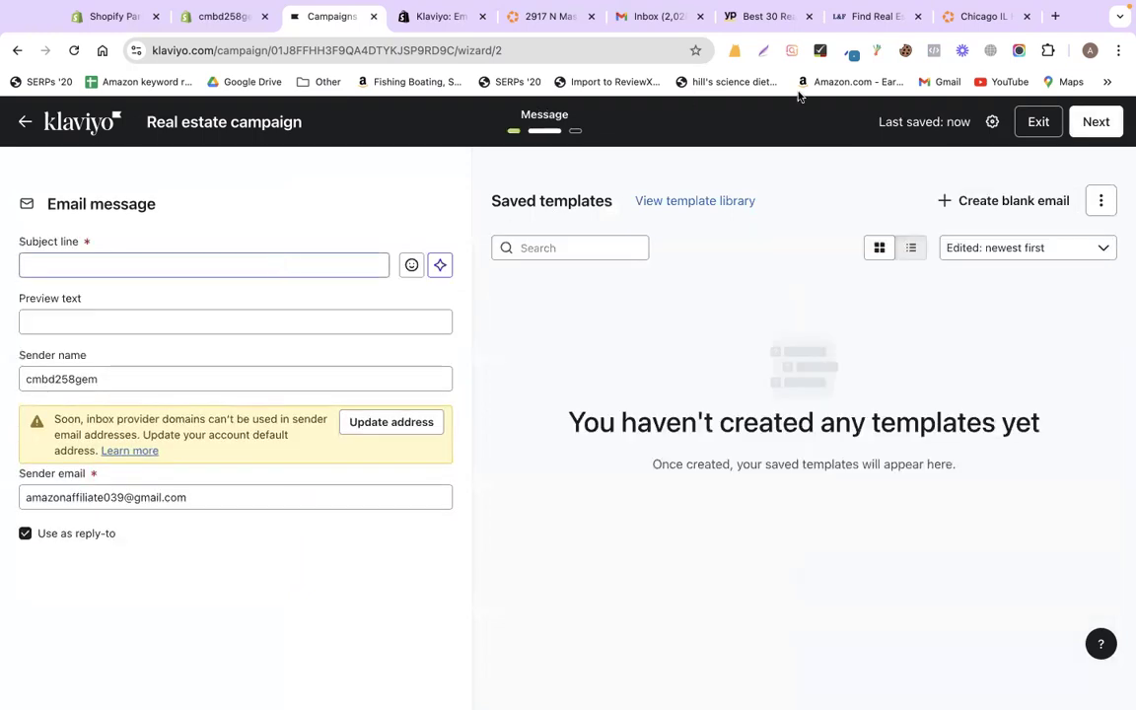
pyautogui.click(621, 16)
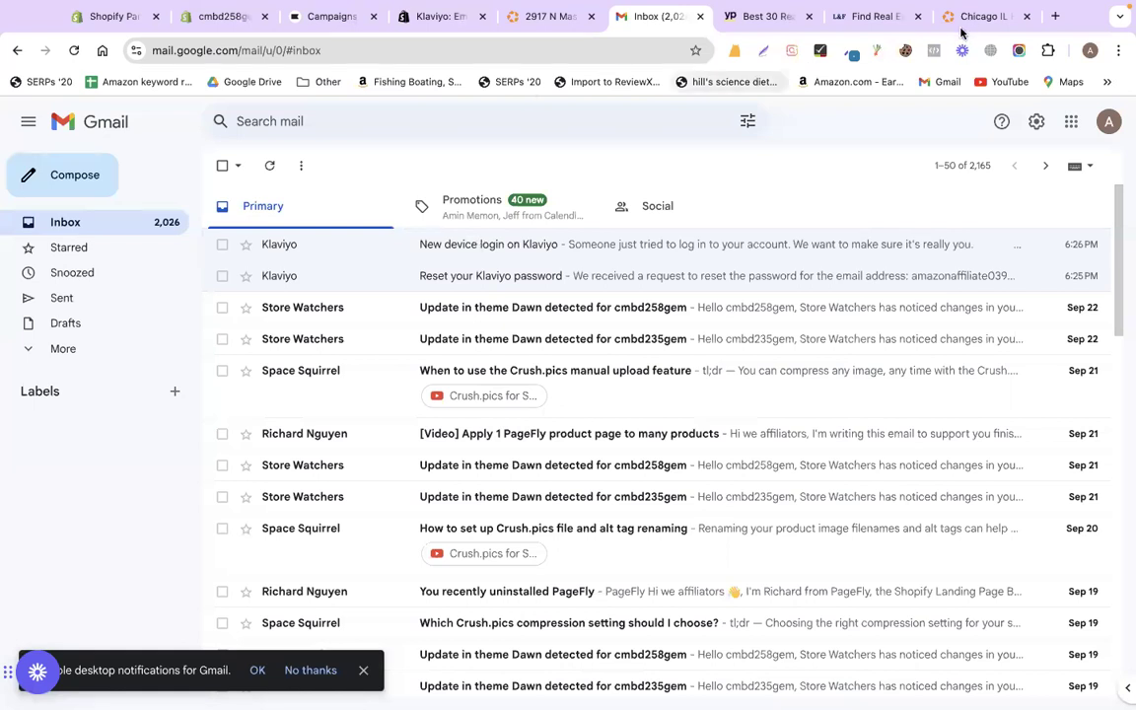
pyautogui.click(559, 17)
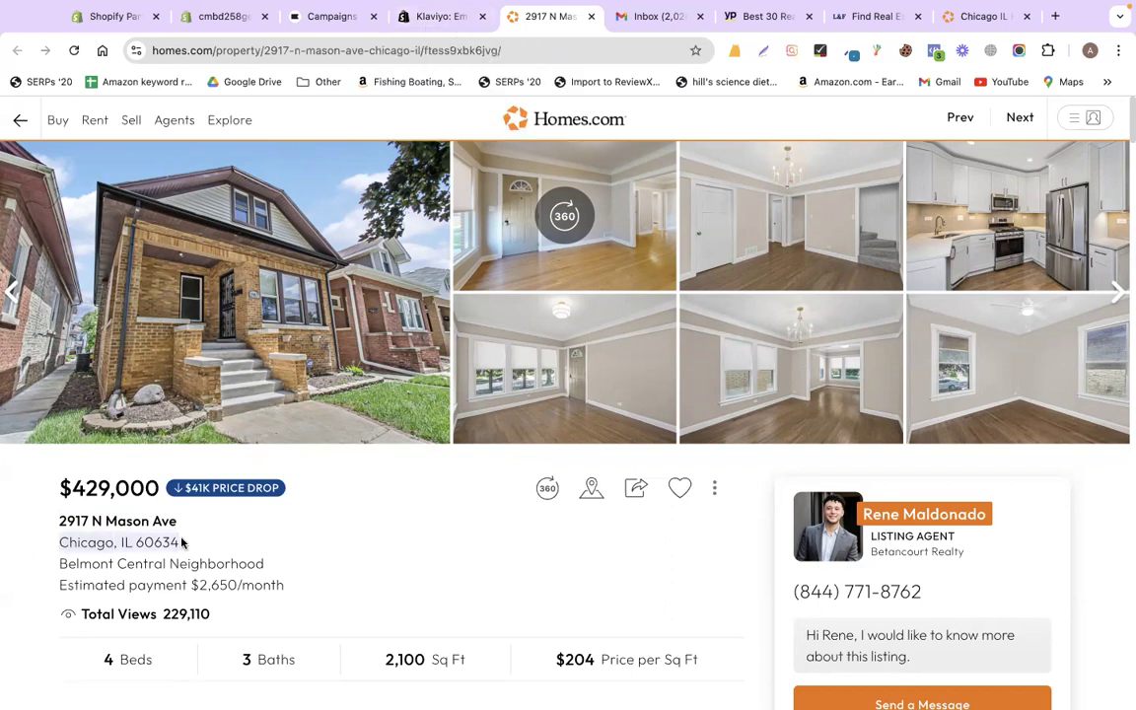
pyautogui.click(410, 19)
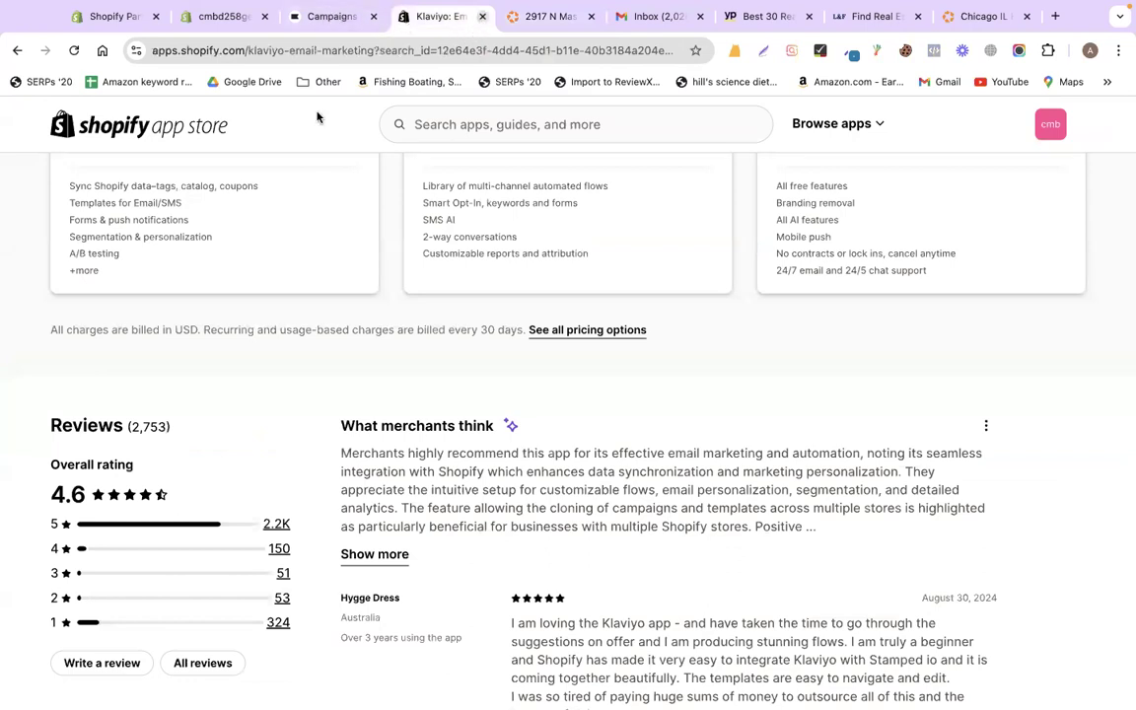
pyautogui.hotkey('ctrl', 'w')
# - Type the subject 'A great home', paste 'Chicago, IL 60634', and end with 'is waiting for you !!'
pyautogui.write('A great home')
pyautogui.write('in Chicago, IL 60634')
pyautogui.write('is wai')
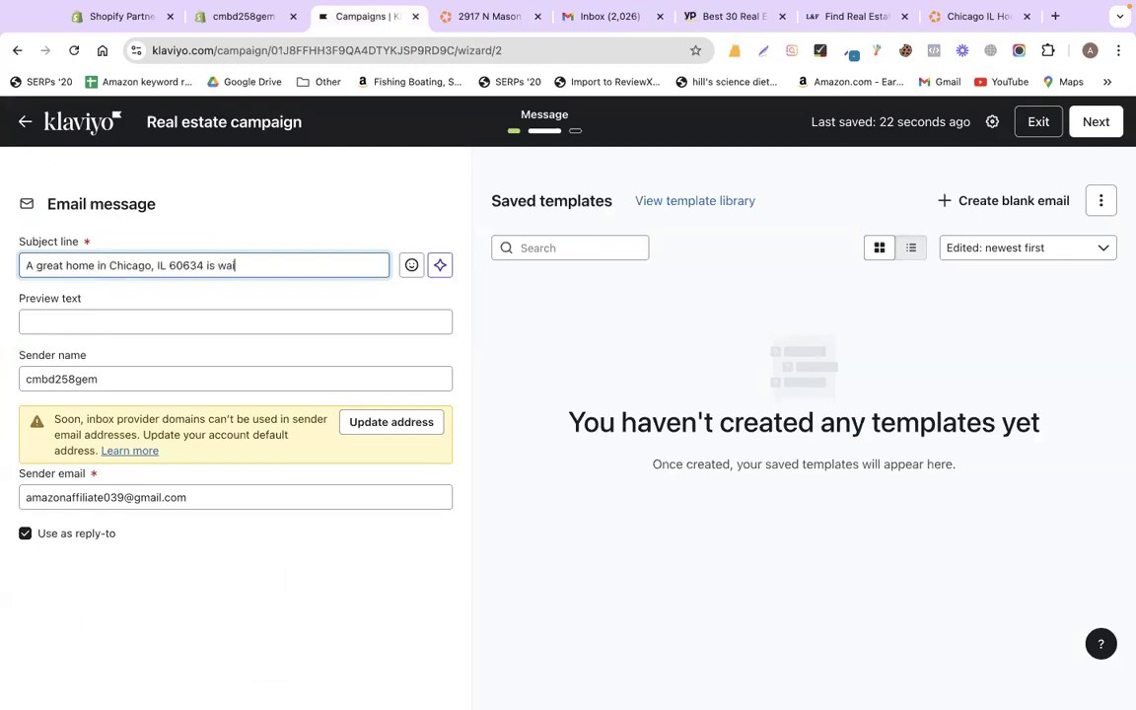
pyautogui.write('ting for you !!')
pyautogui.click(109, 264)
pyautogui.keyDown('shift'); pyautogui.click(205, 266); pyautogui.keyUp('shift')
pyautogui.click(87, 265)
pyautogui.doubleClick(81, 265)
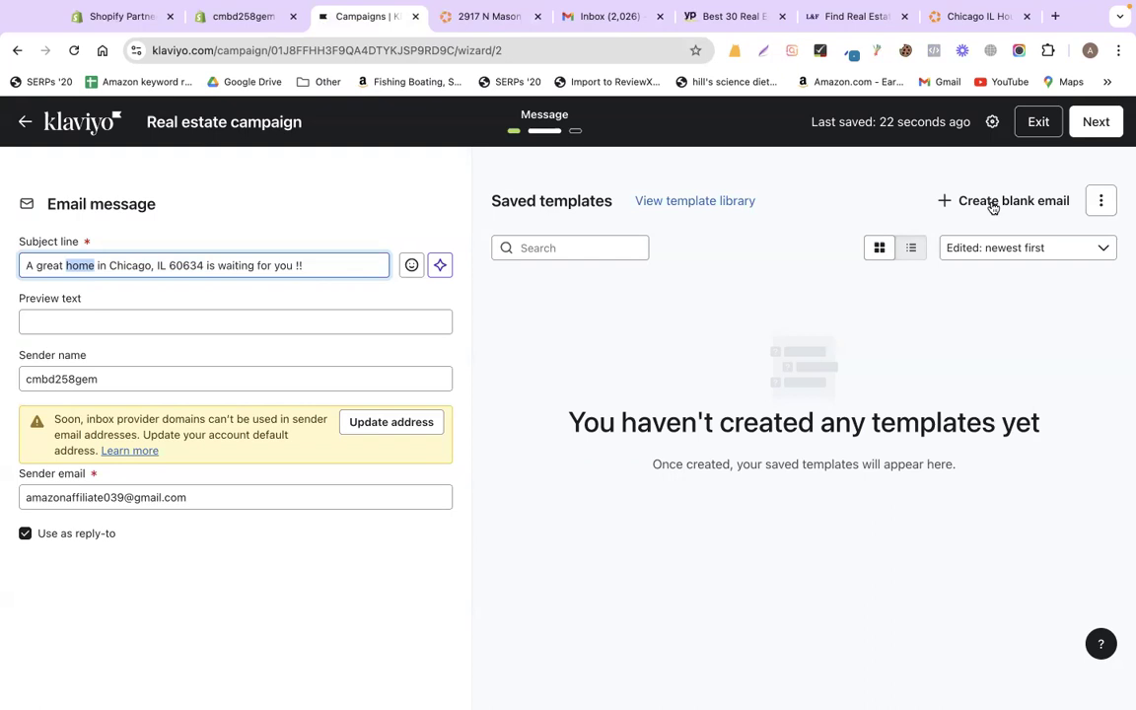
pyautogui.click(695, 202)
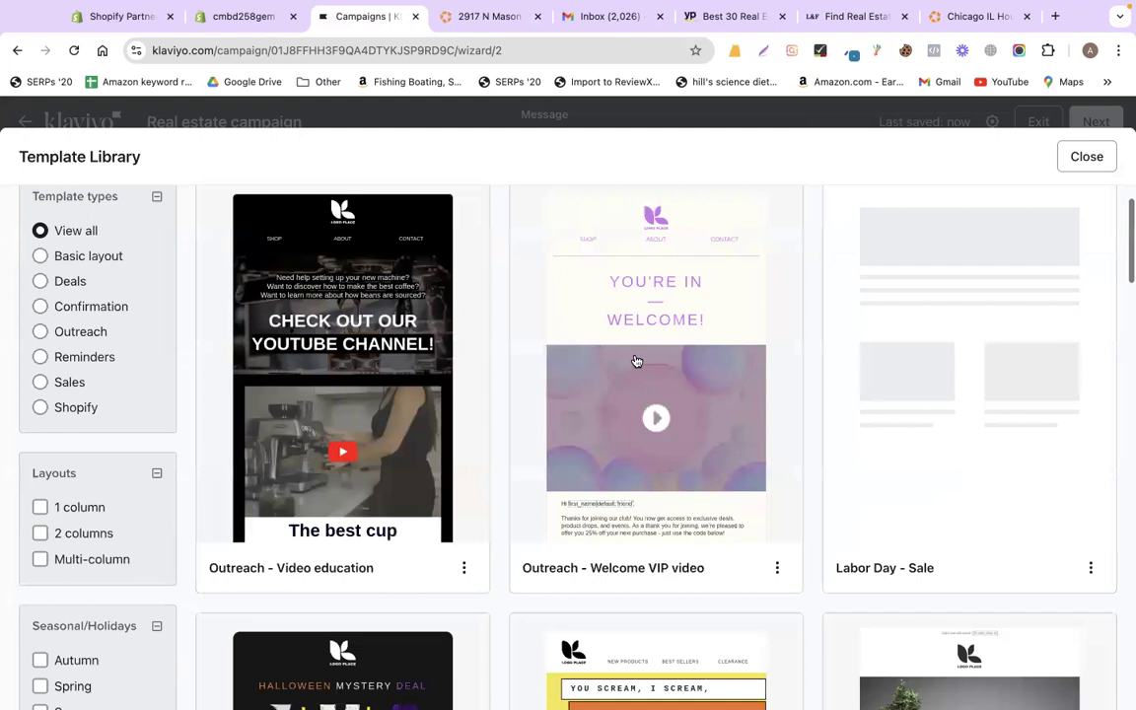
# - Find the Black Friday - Sale template in the library, preview it and use it
pyautogui.scroll(-3, 652, 392)
pyautogui.scroll(-4, 630, 490)
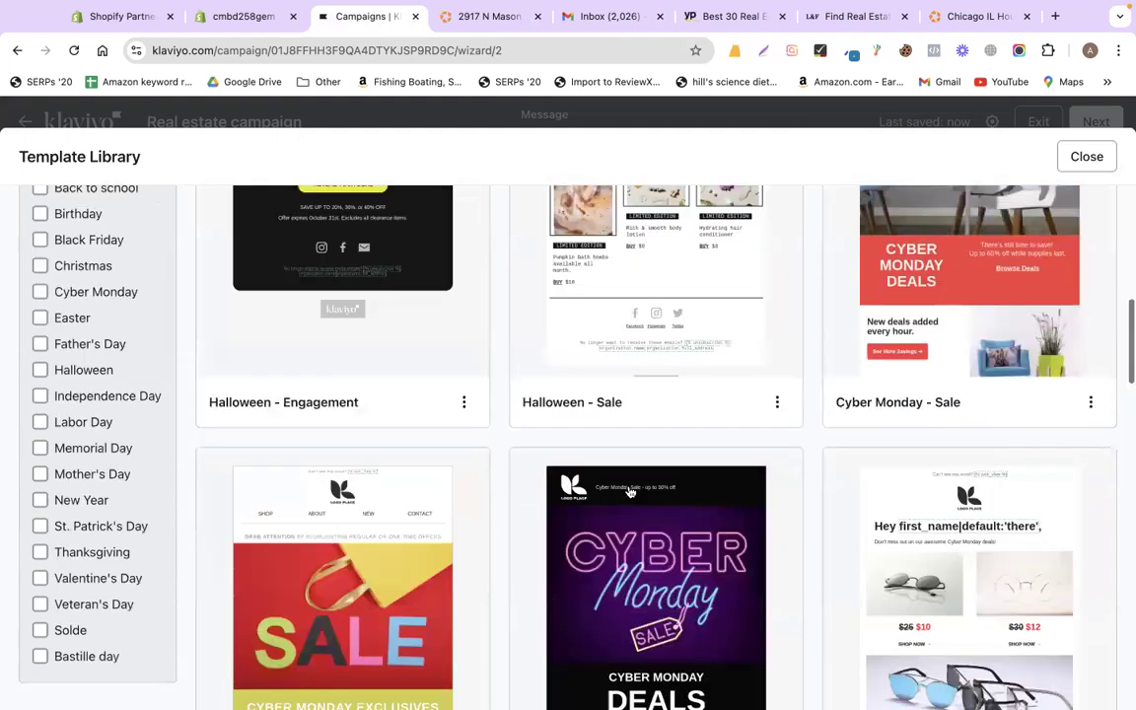
pyautogui.scroll(-3, 630, 490)
pyautogui.scroll(-3, 664, 365)
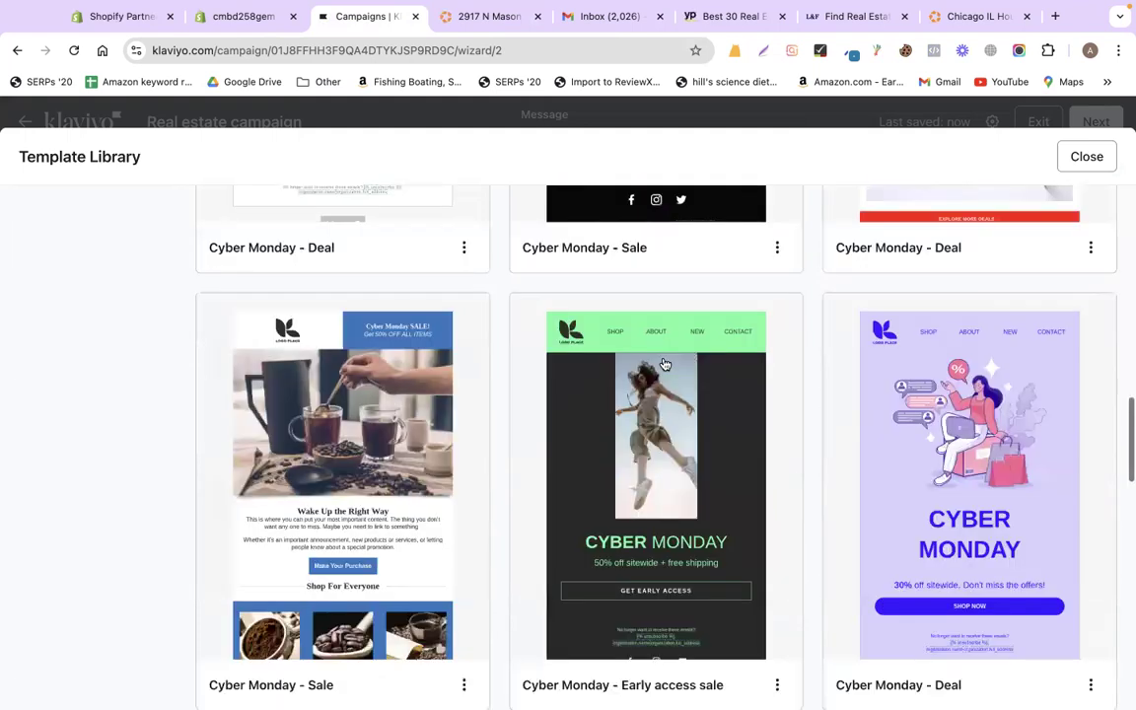
pyautogui.scroll(-2, 532, 425)
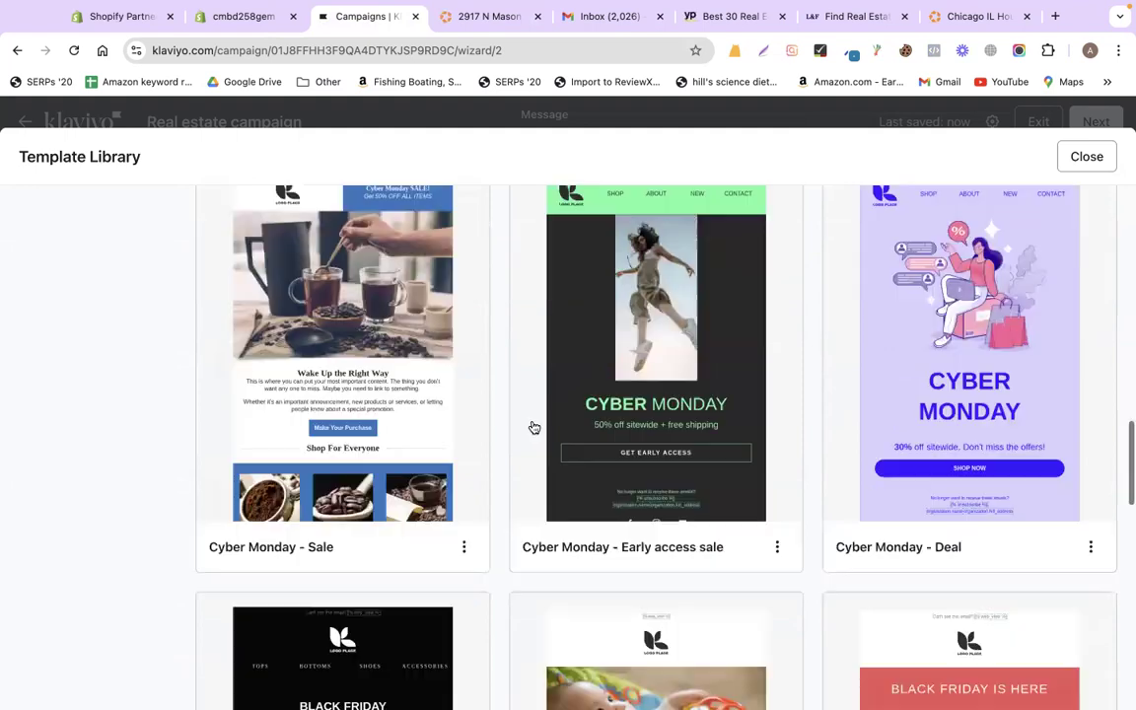
pyautogui.scroll(-3, 532, 426)
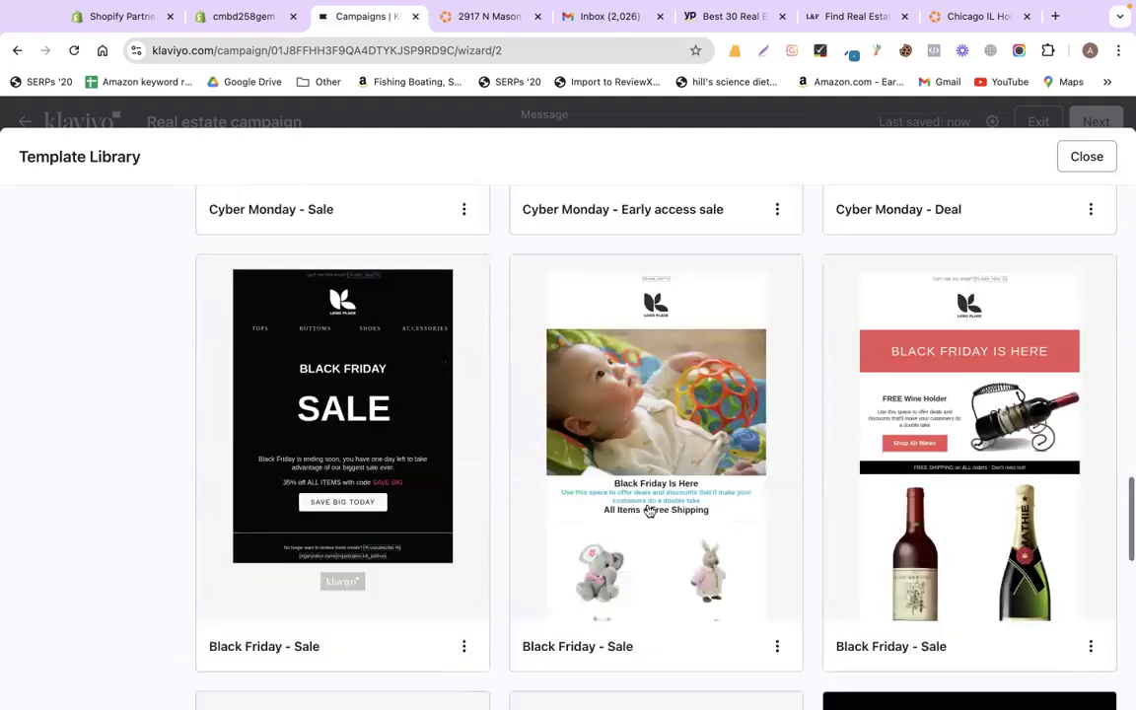
pyautogui.scroll(-4, 649, 509)
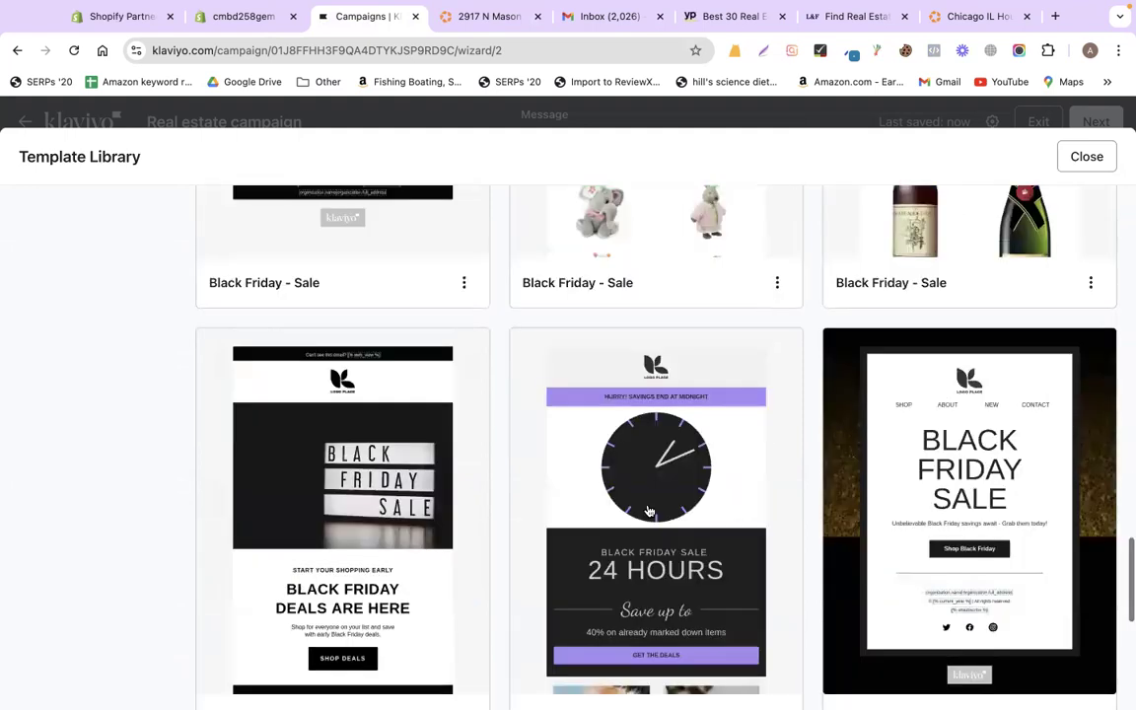
pyautogui.scroll(3, 650, 509)
pyautogui.scroll(-3, 649, 510)
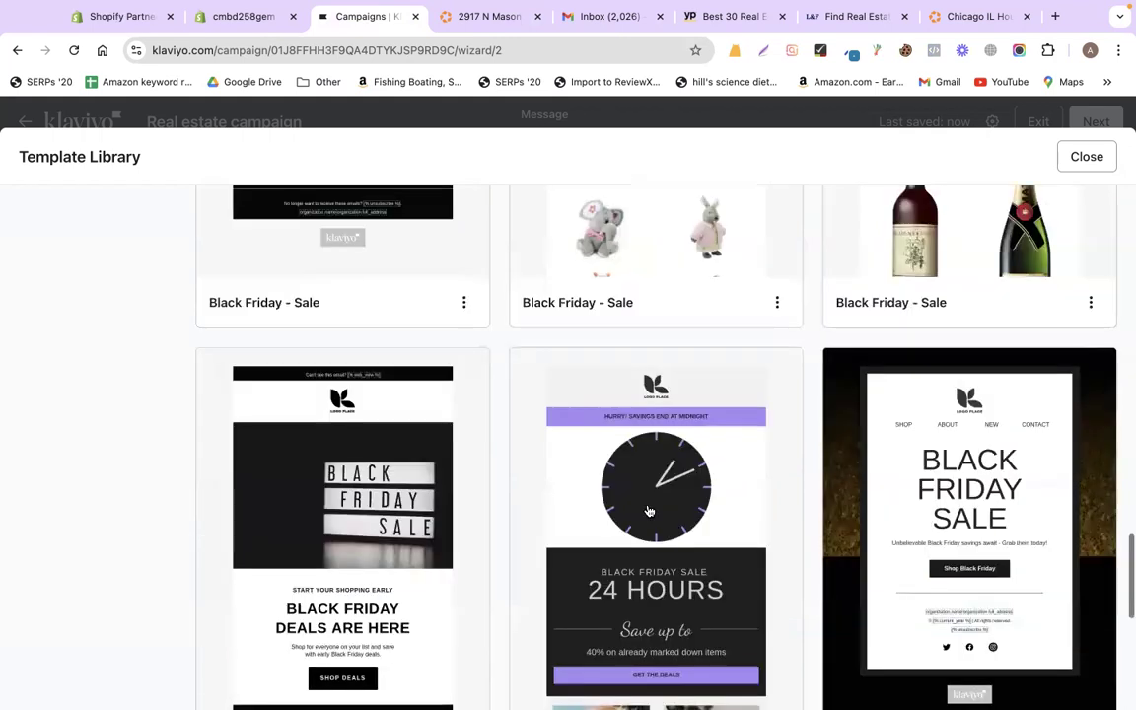
pyautogui.scroll(4, 649, 510)
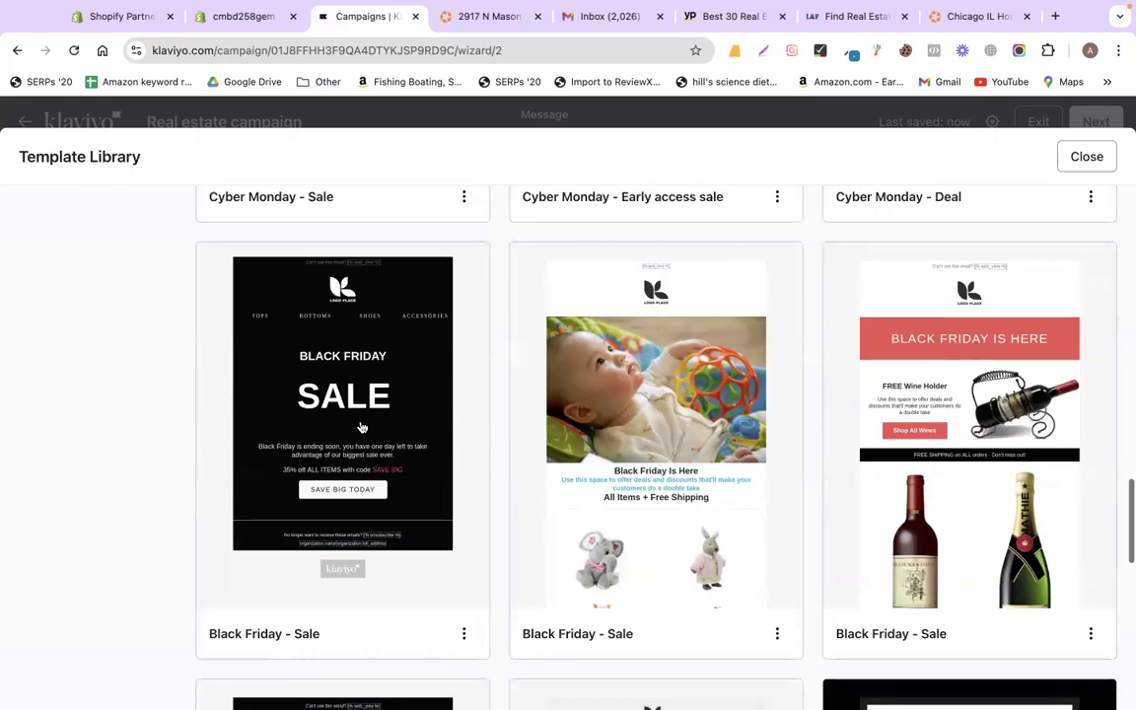
pyautogui.scroll(1, 335, 437)
pyautogui.click(341, 442)
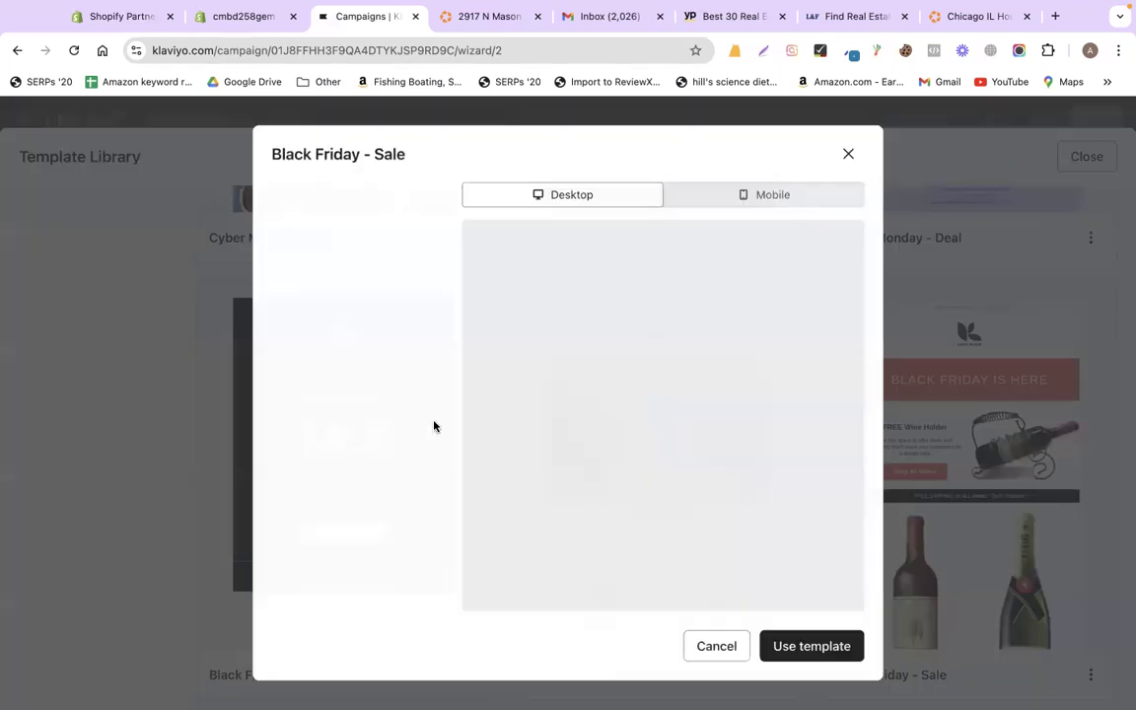
pyautogui.click(836, 647)
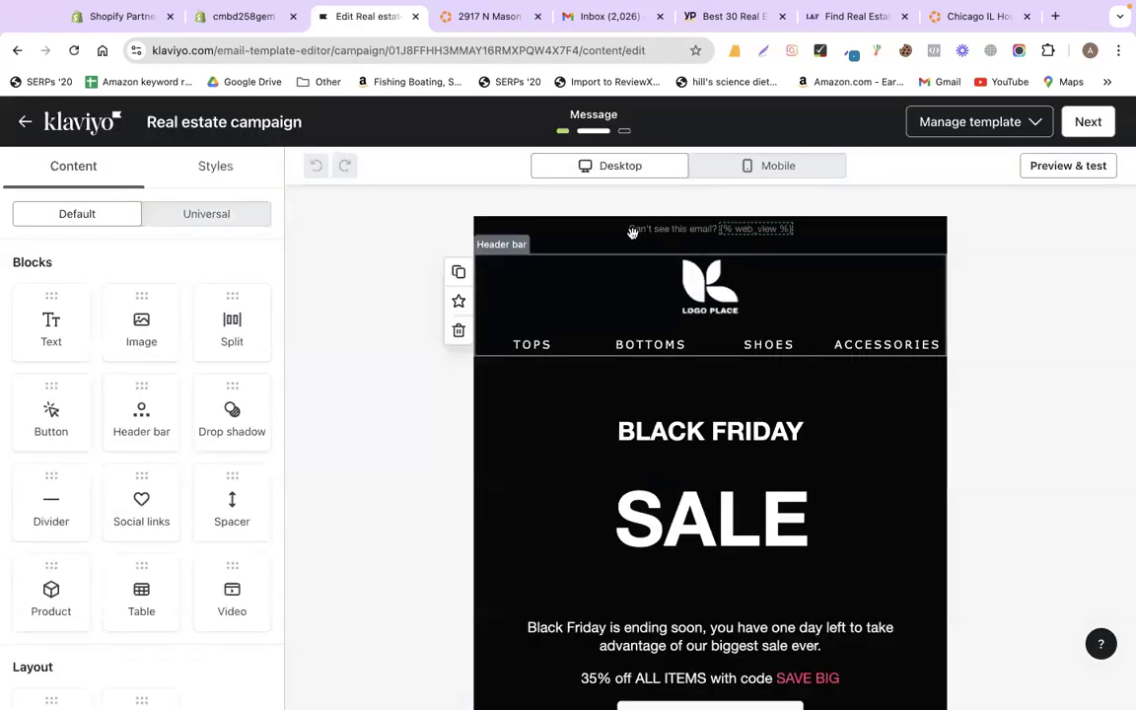
# - Set the header bar's desktop layout to Logo centered
pyautogui.click(566, 265)
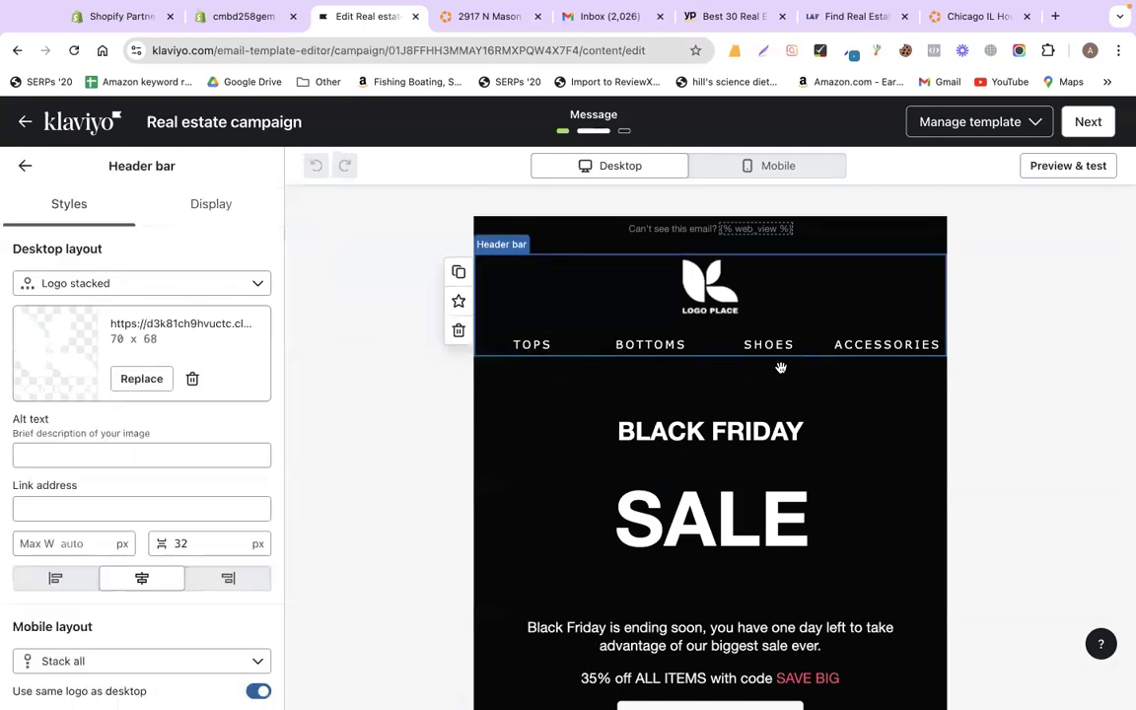
pyautogui.click(116, 283)
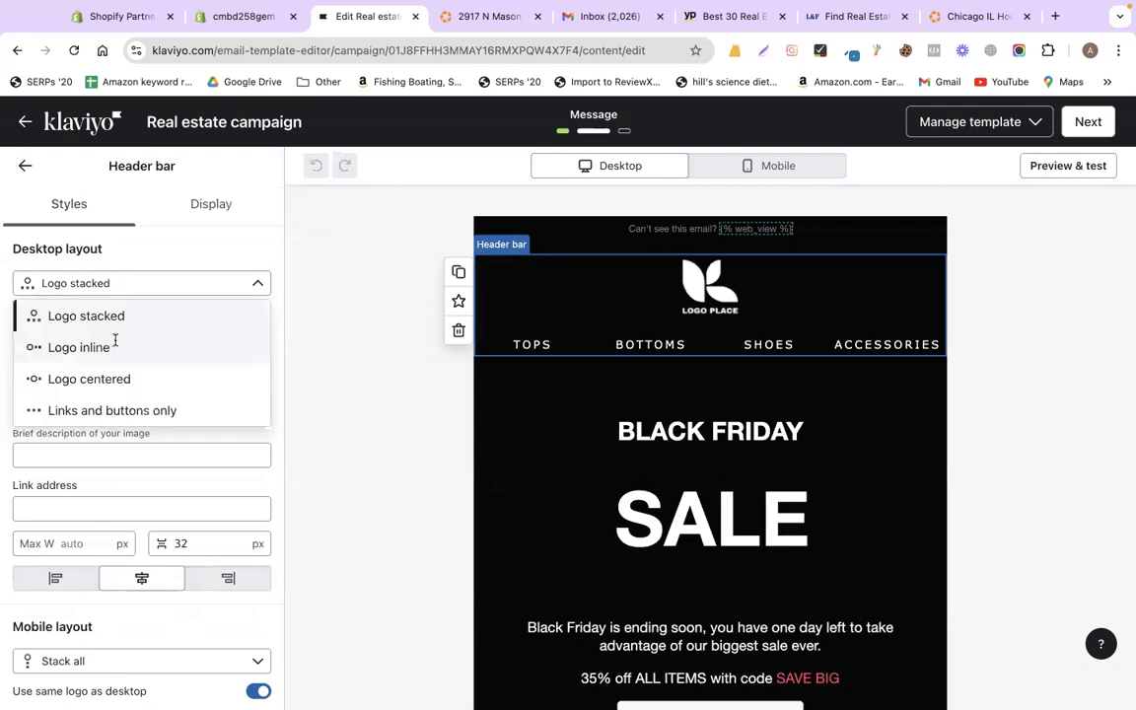
pyautogui.click(79, 347)
pyautogui.click(72, 280)
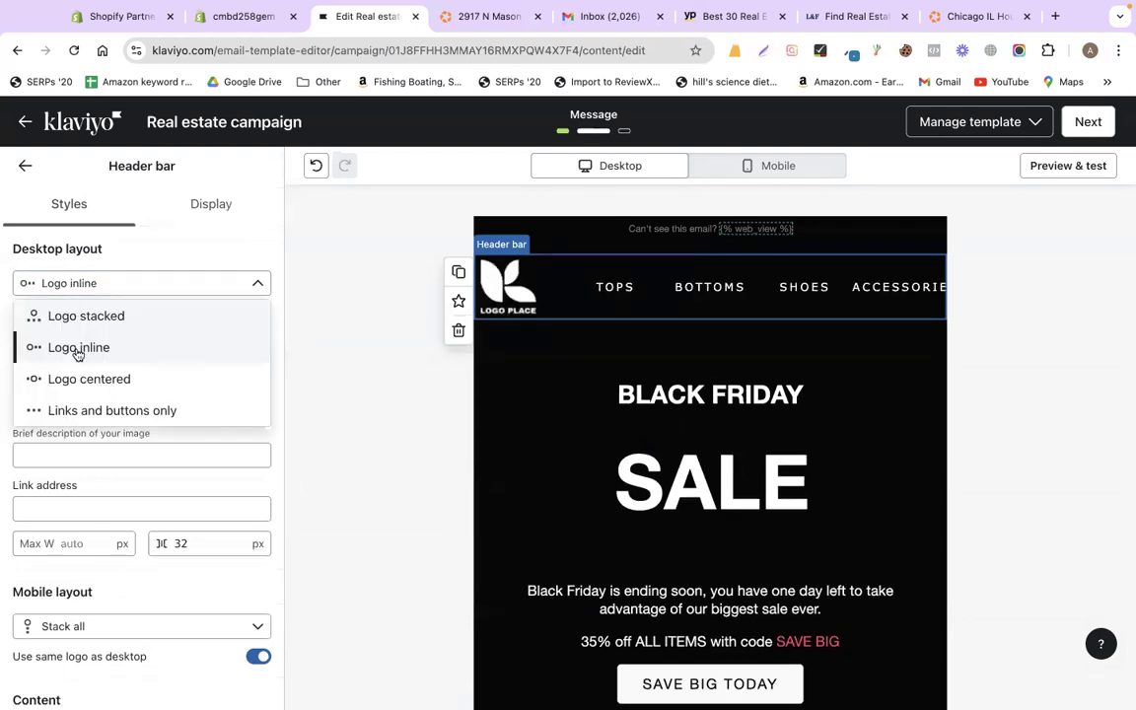
pyautogui.click(78, 375)
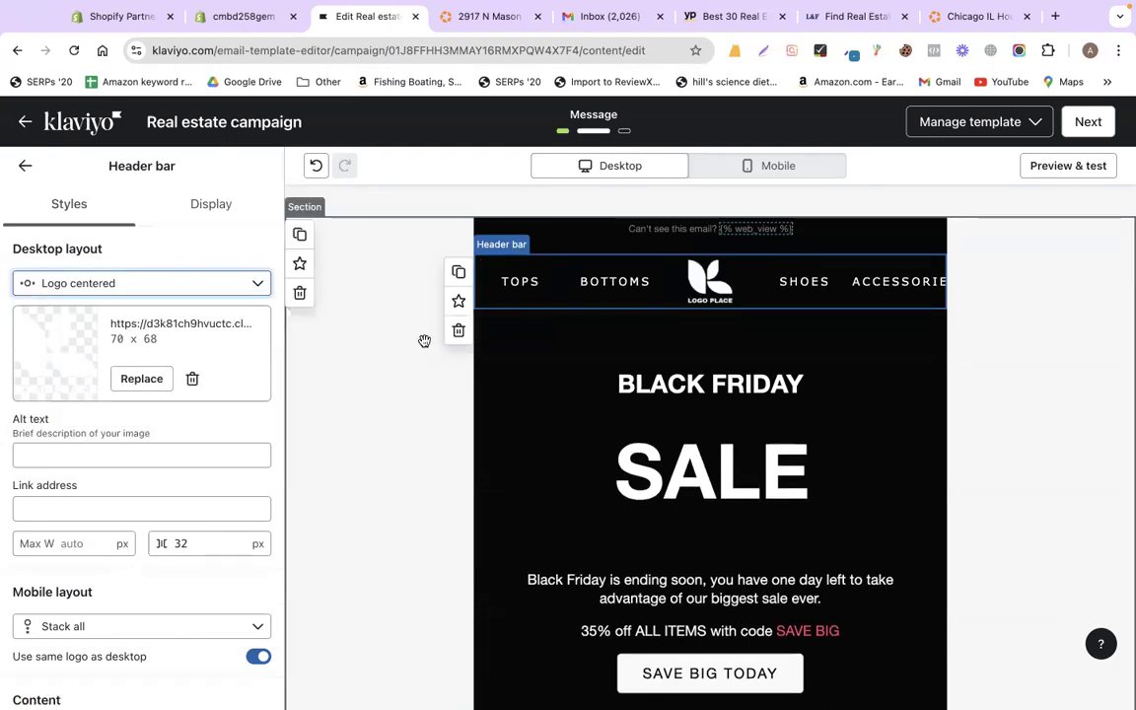
# - Delete all the header's navigation links so only the logo remains
pyautogui.scroll(-3, 146, 419)
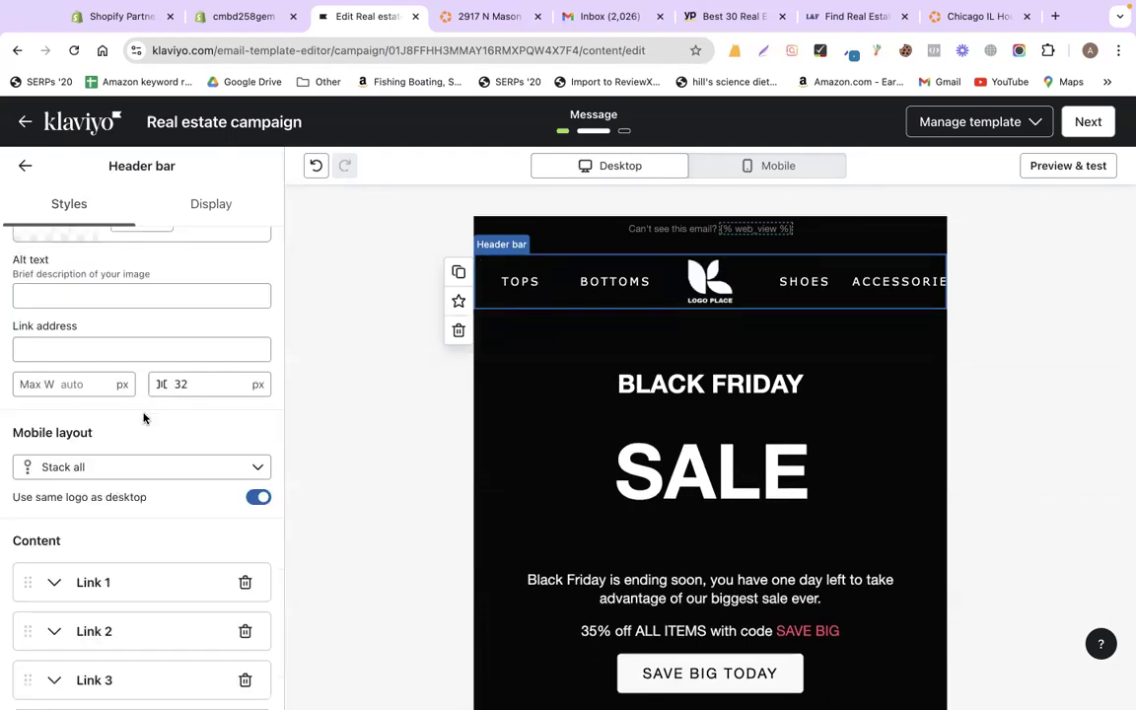
pyautogui.scroll(-4, 178, 379)
pyautogui.click(246, 362)
pyautogui.click(245, 362)
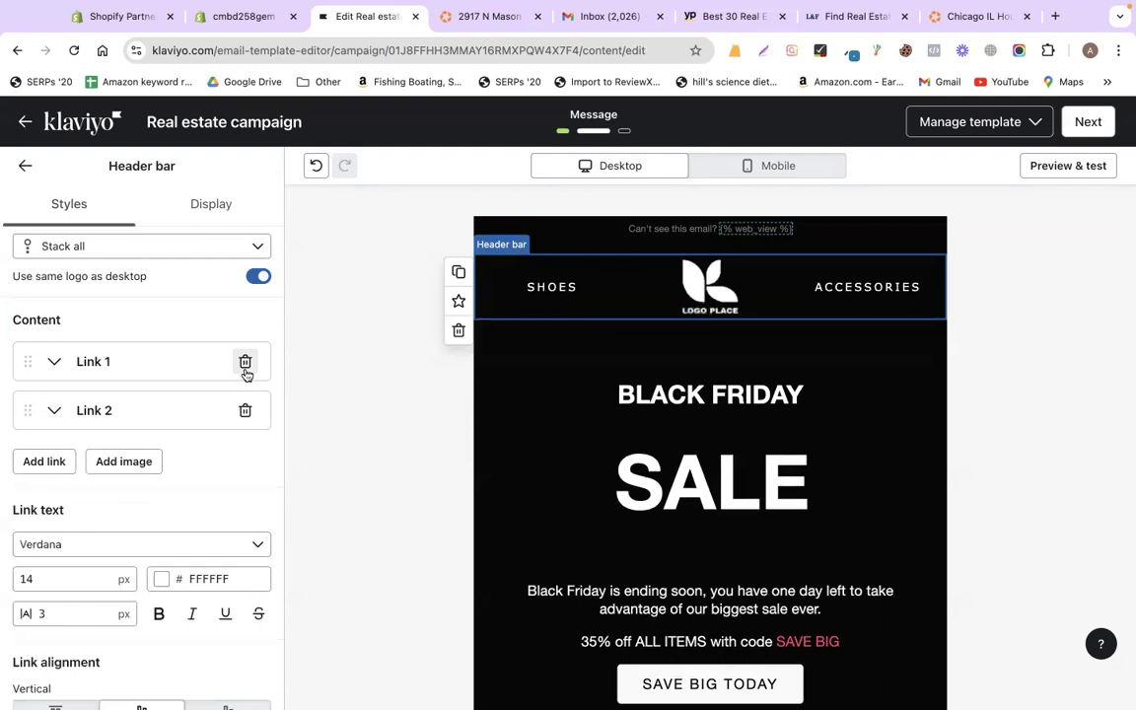
pyautogui.click(245, 364)
pyautogui.click(246, 364)
pyautogui.scroll(5, 165, 292)
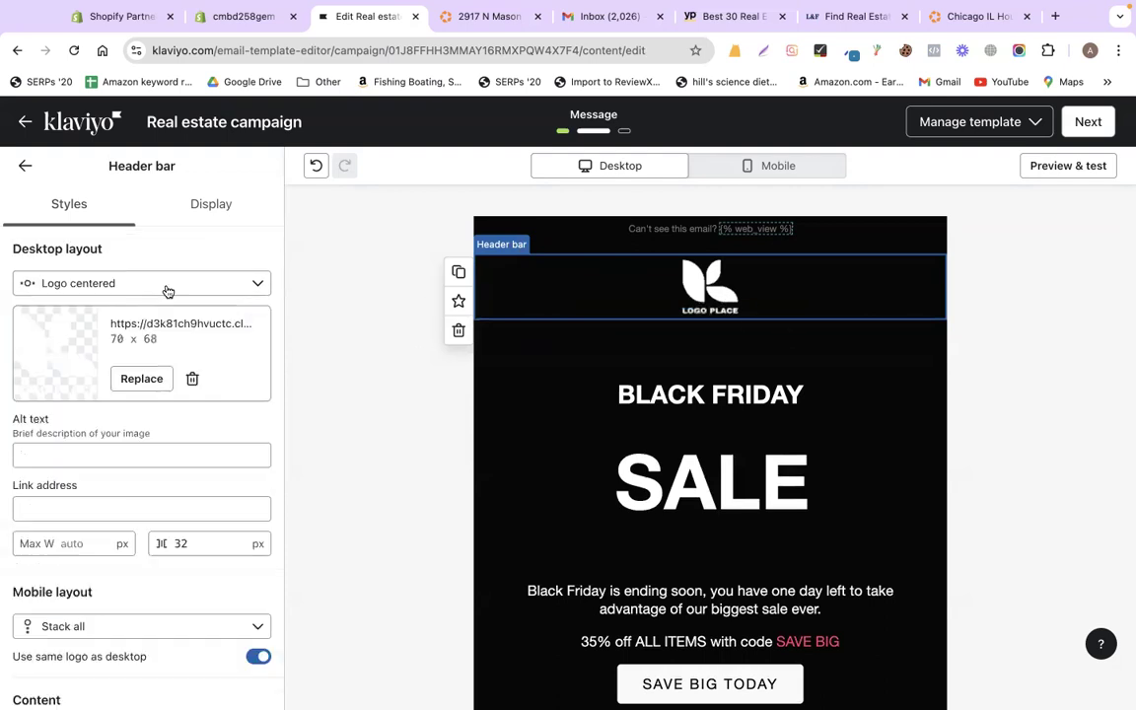
pyautogui.click(481, 17)
pyautogui.click(791, 50)
# - Capture the Homes.com logo from the listing page and save it as homes.png
pyautogui.moveTo(483, 99); pyautogui.dragTo(638, 136)
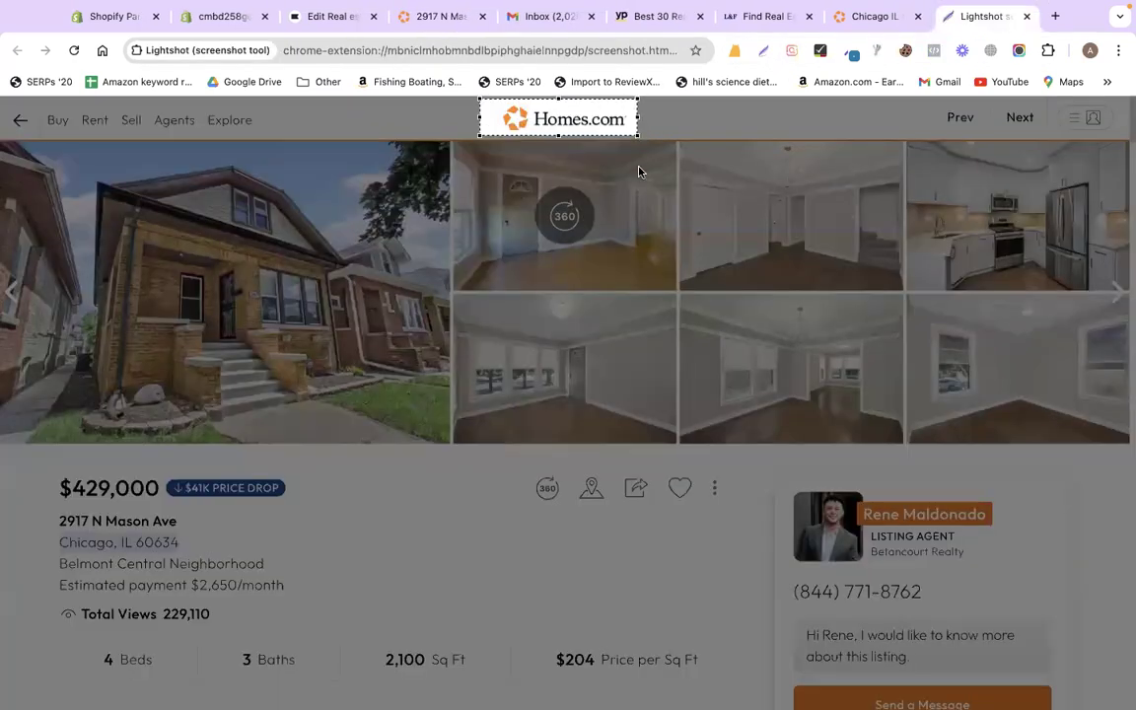
pyautogui.click(604, 155)
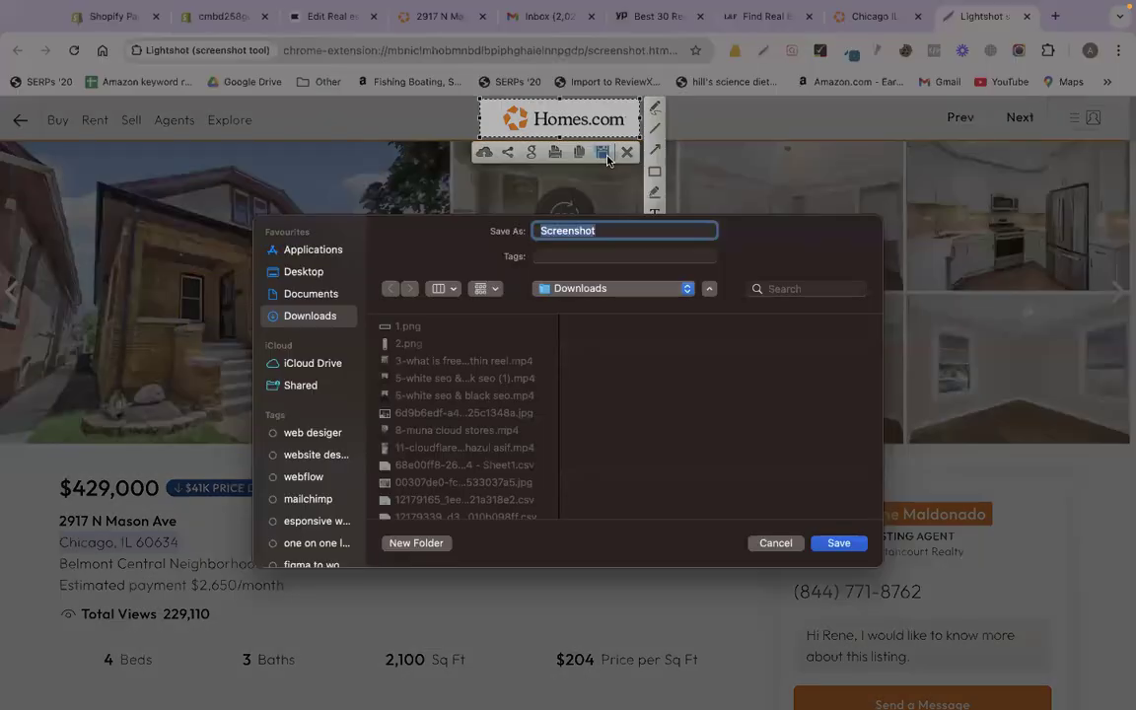
pyautogui.write('homes')
pyautogui.press('Return')
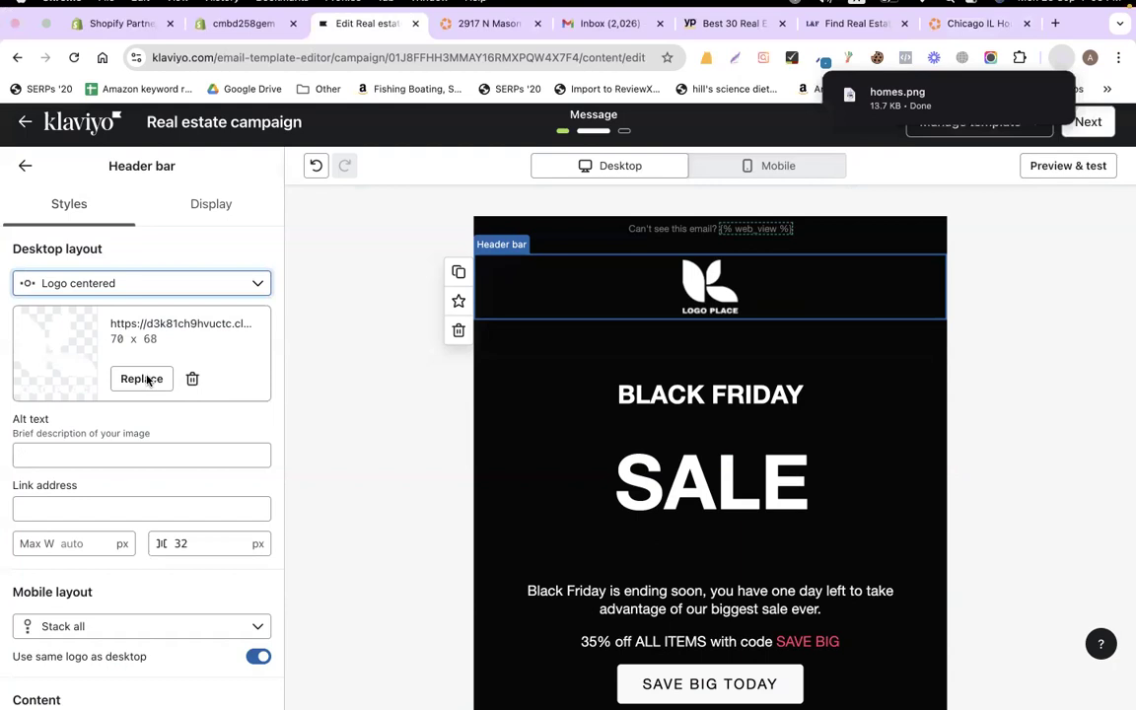
# - Replace the header's placeholder logo with the uploaded homes.png image
pyautogui.click(141, 378)
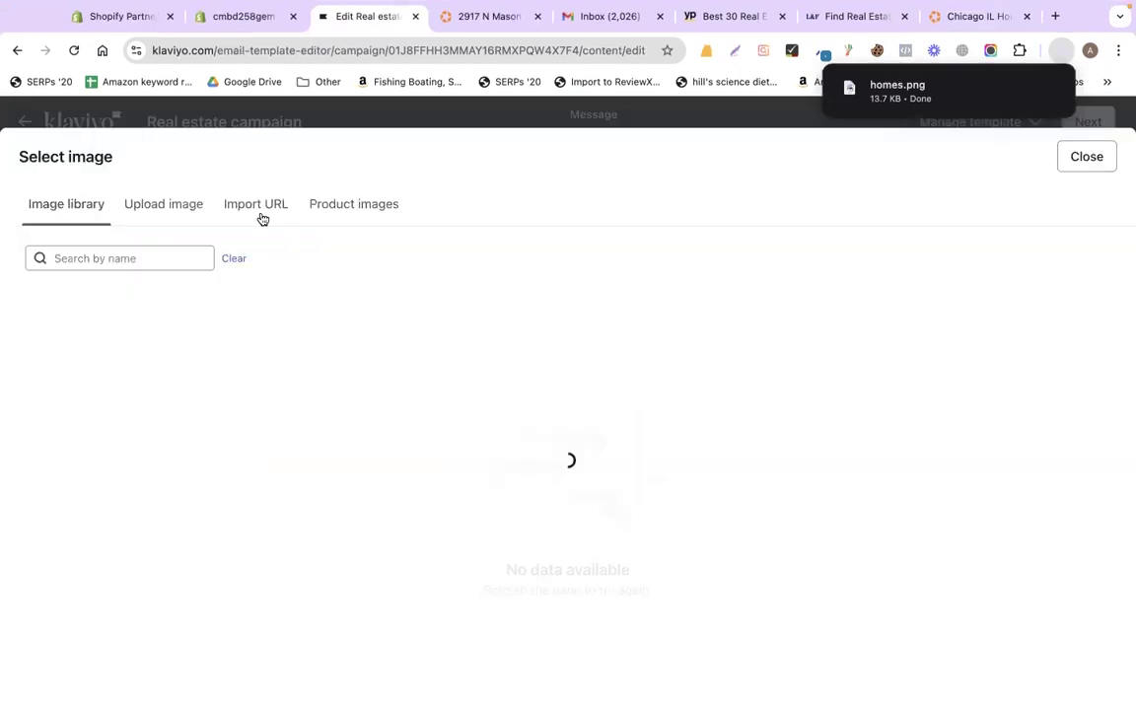
pyautogui.click(155, 209)
pyautogui.click(548, 404)
pyautogui.write('homes')
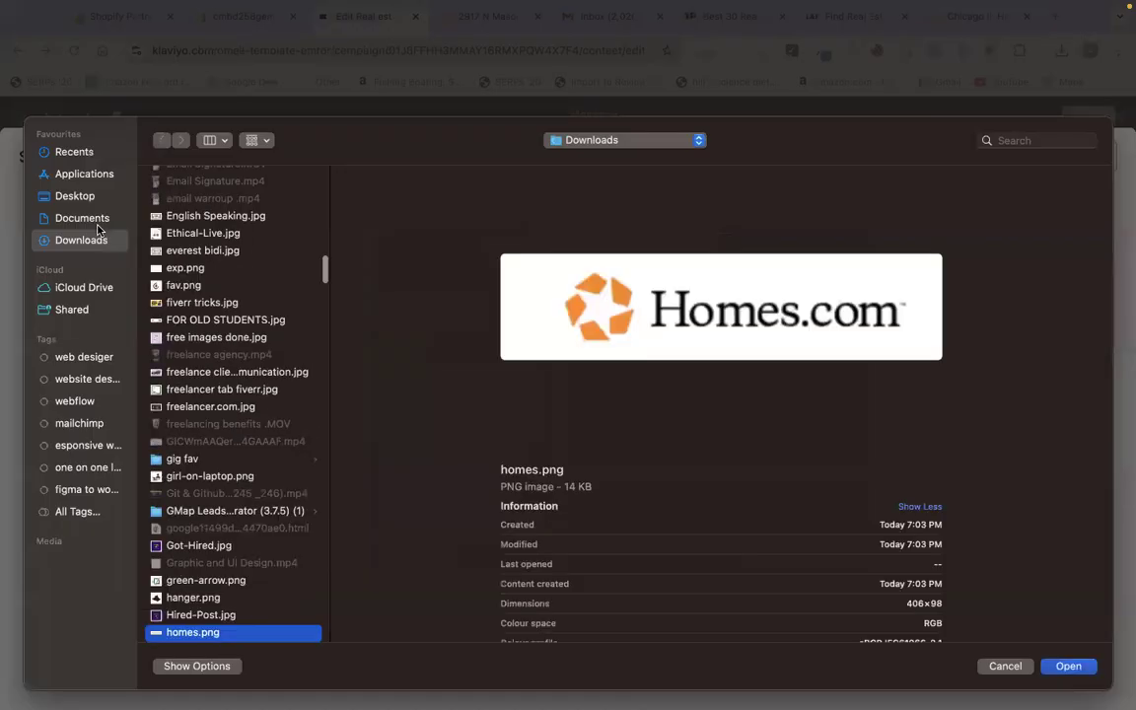
pyautogui.press('Return')
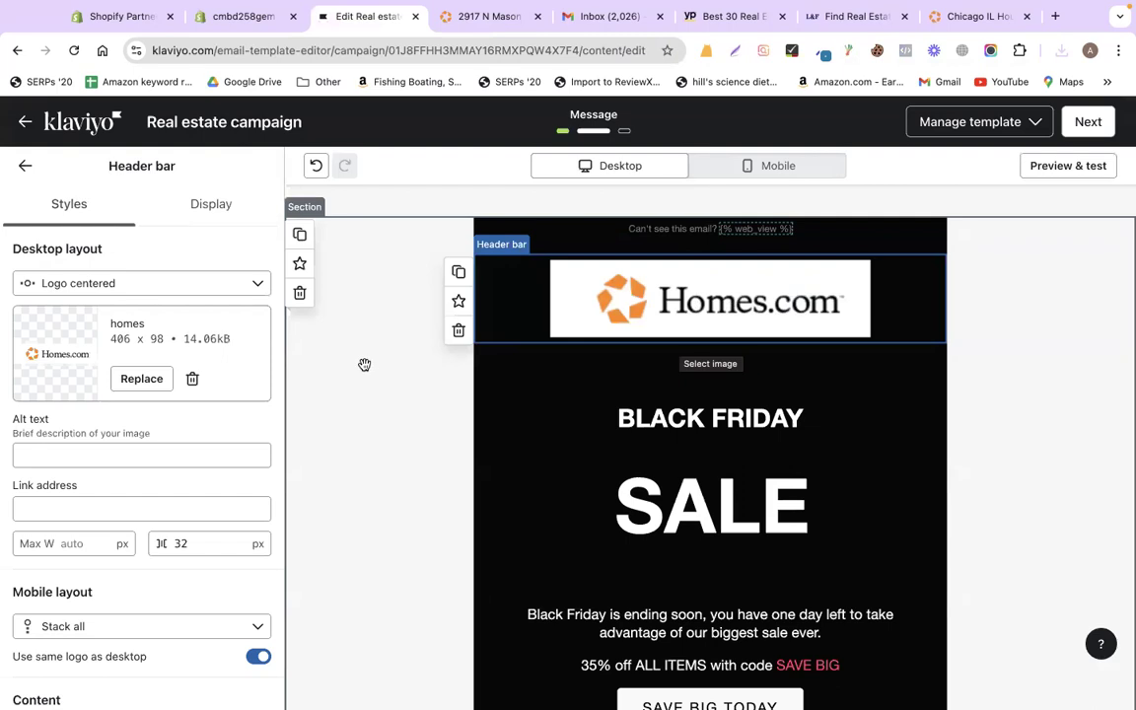
pyautogui.click(370, 369)
pyautogui.scroll(-1, 614, 345)
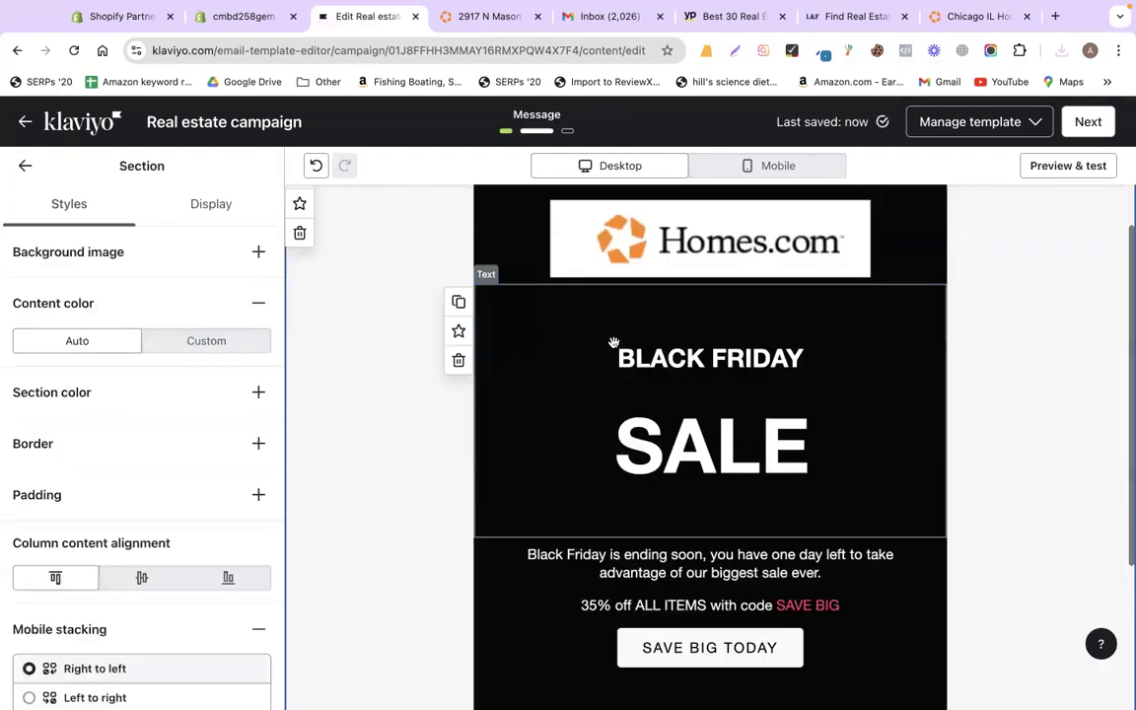
pyautogui.scroll(-1, 613, 342)
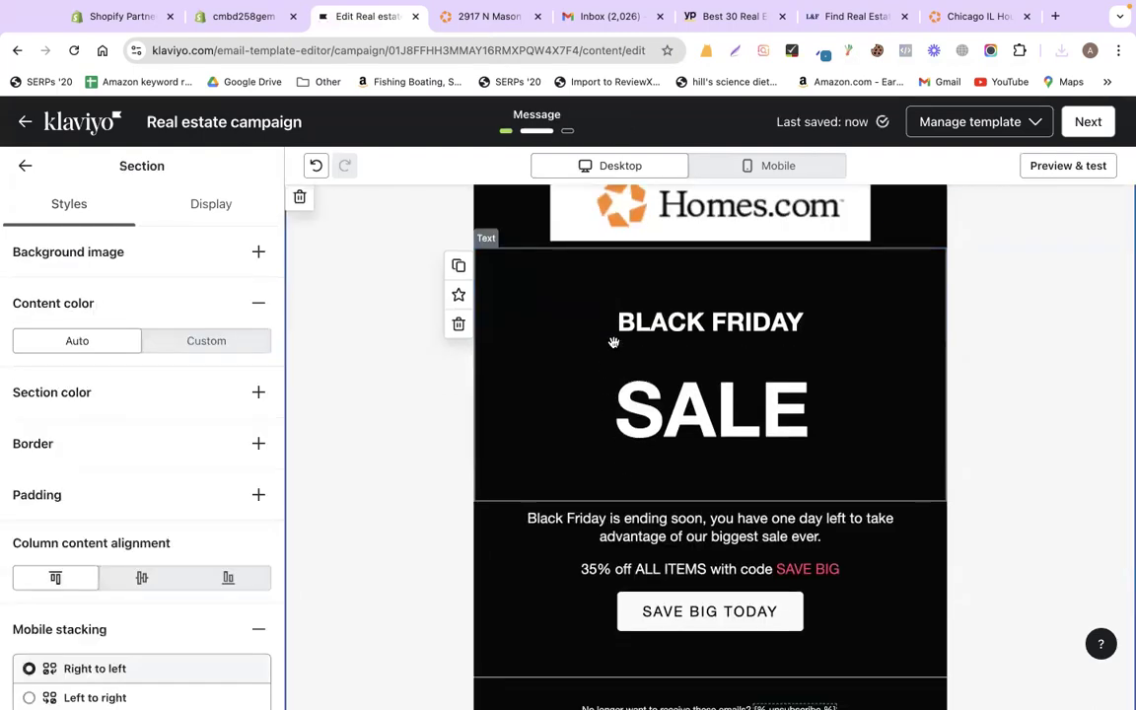
# - Select the BLACK FRIDAY SALE text block, then deselect it to show the block list
pyautogui.click(744, 317)
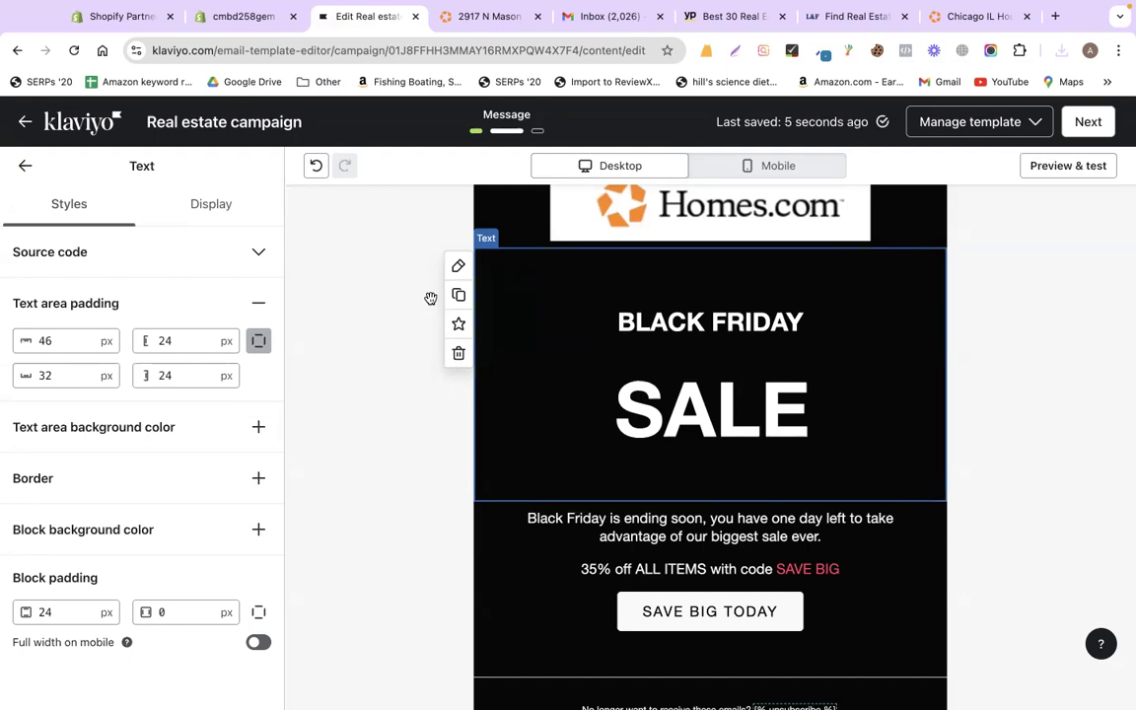
pyautogui.scroll(-3, 443, 462)
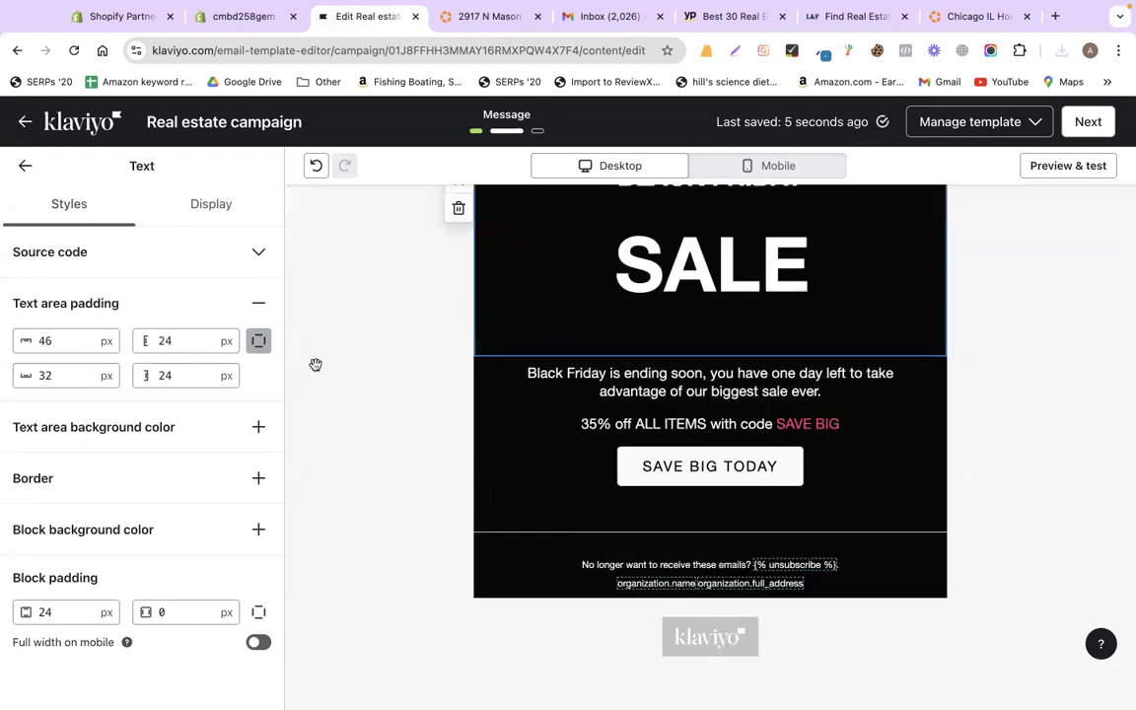
pyautogui.click(439, 322)
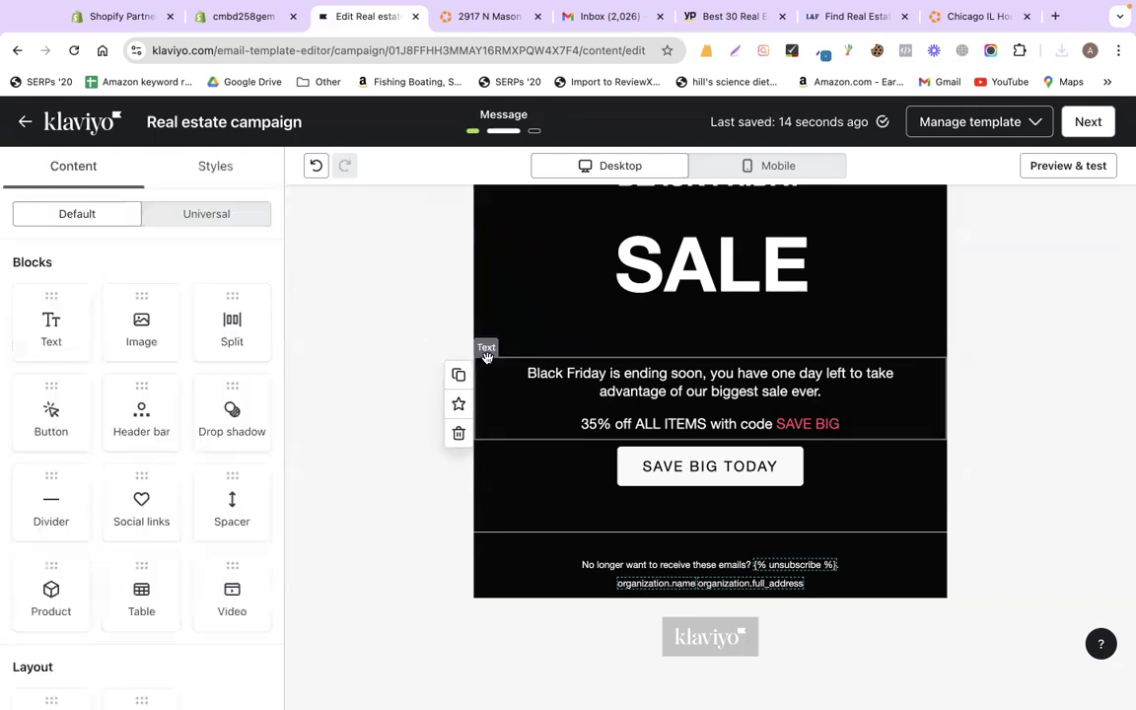
pyautogui.scroll(2, 561, 356)
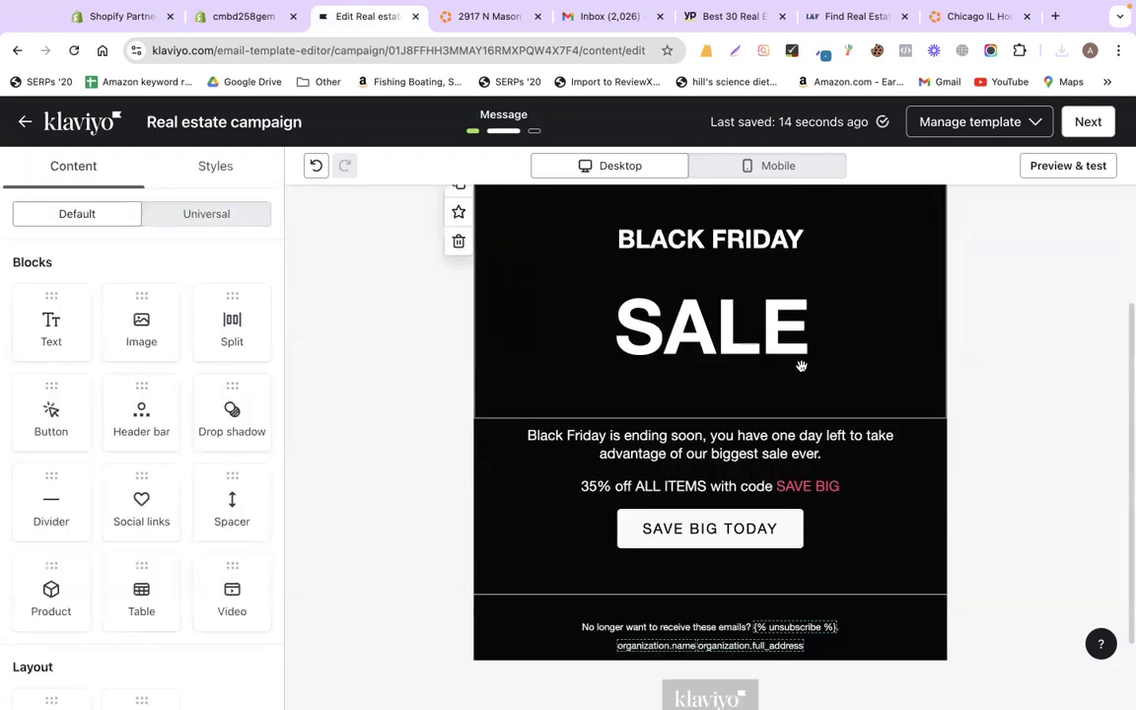
# - Copy the $429,000 price from the Homes.com listing and click into the sale description text
pyautogui.click(462, 20)
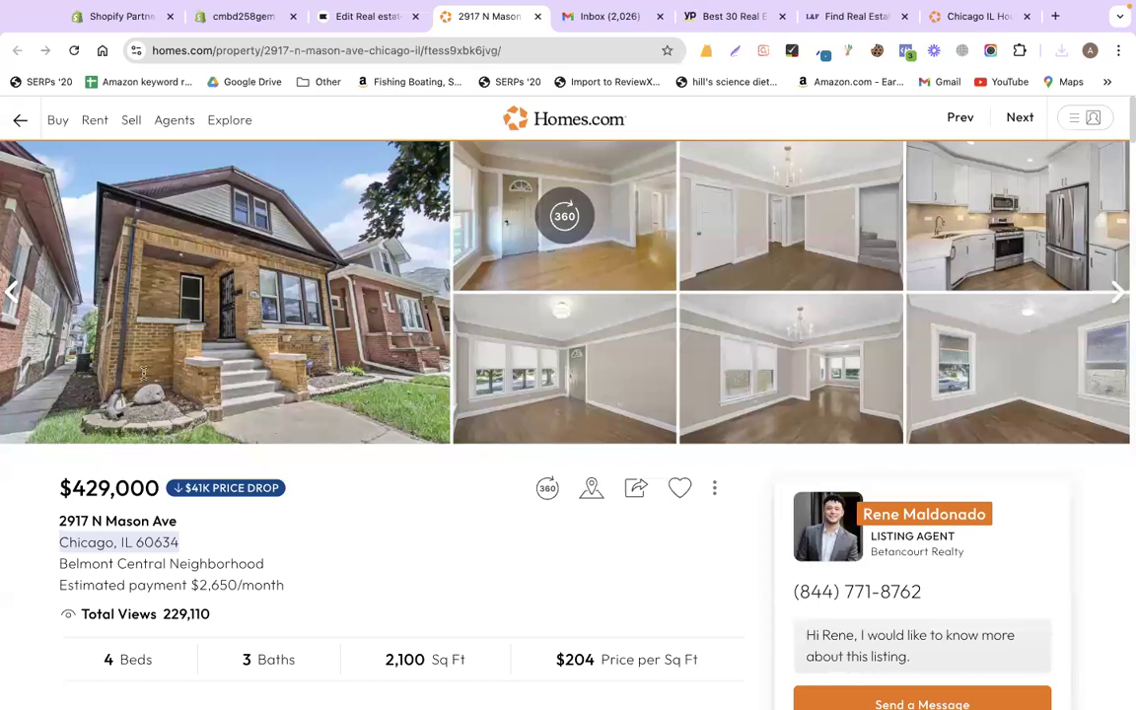
pyautogui.scroll(-3, 129, 340)
pyautogui.doubleClick(143, 352)
pyautogui.press('super+c')
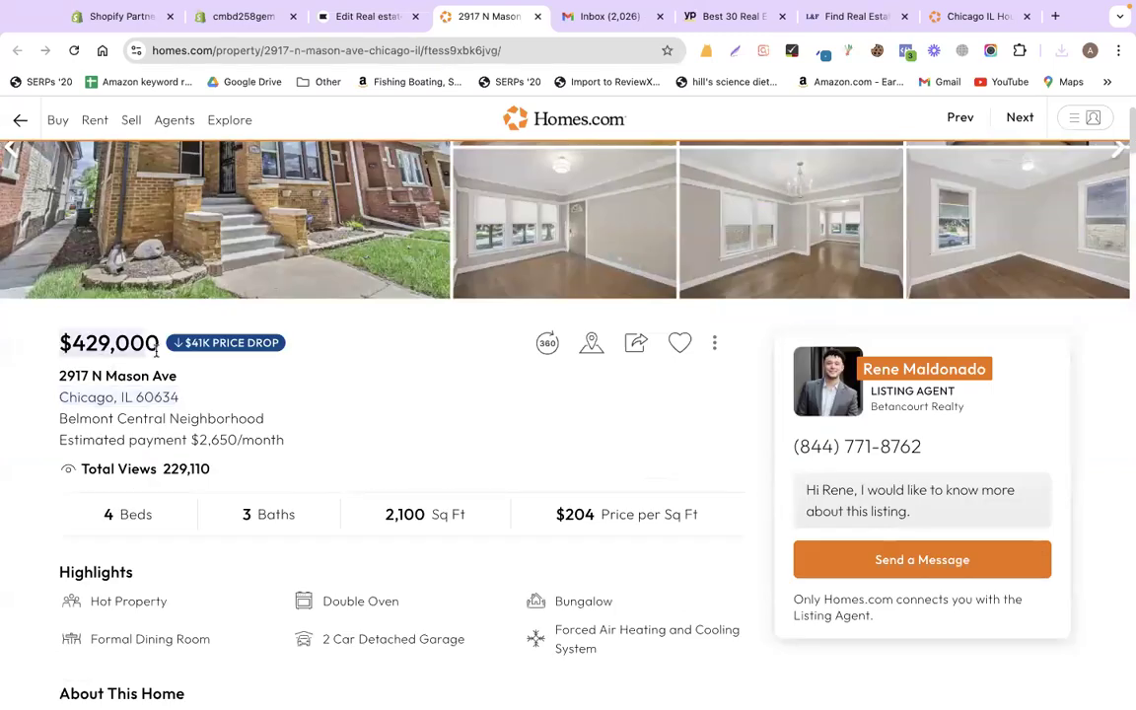
pyautogui.click(373, 19)
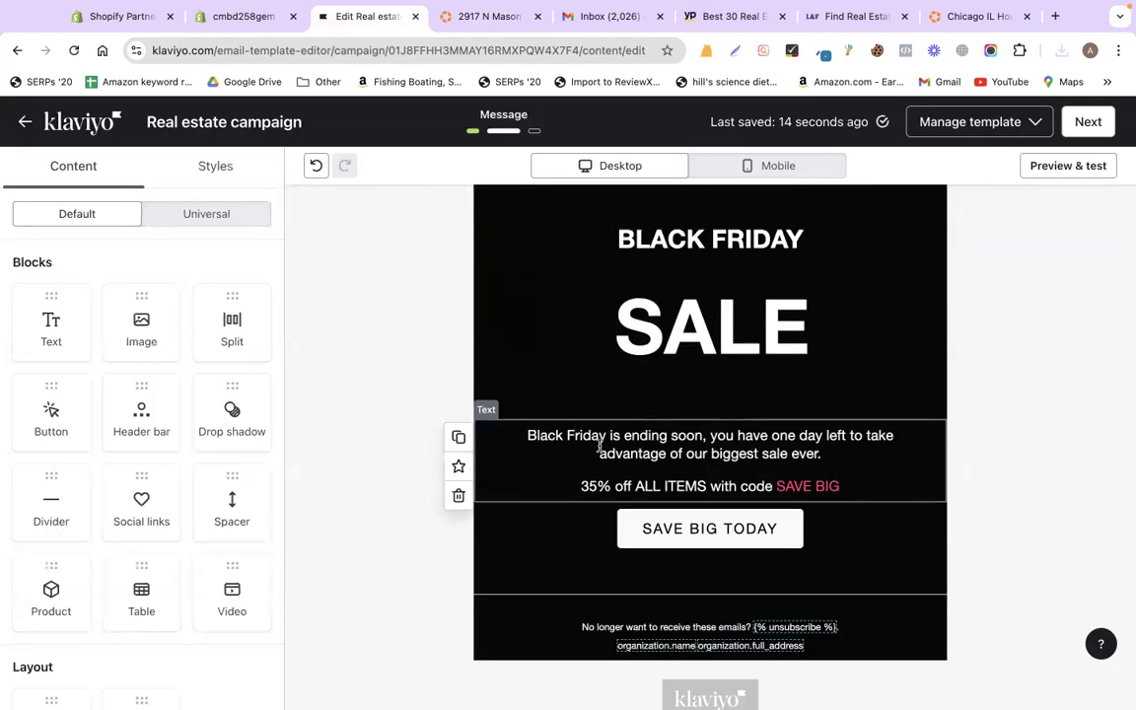
pyautogui.click(598, 449)
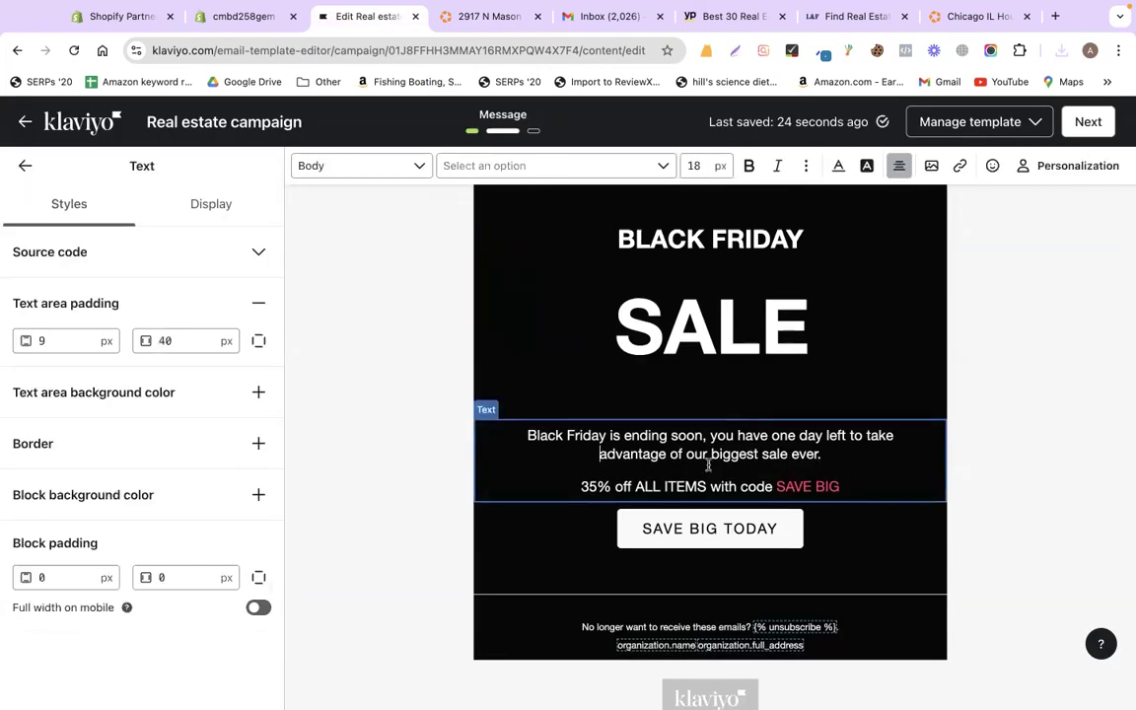
# - Replace the description with 'Get a' plus the pasted $429,000 price, then copy the 2,100 Sq Ft size
pyautogui.press('super+a')
pyautogui.write('Get a')
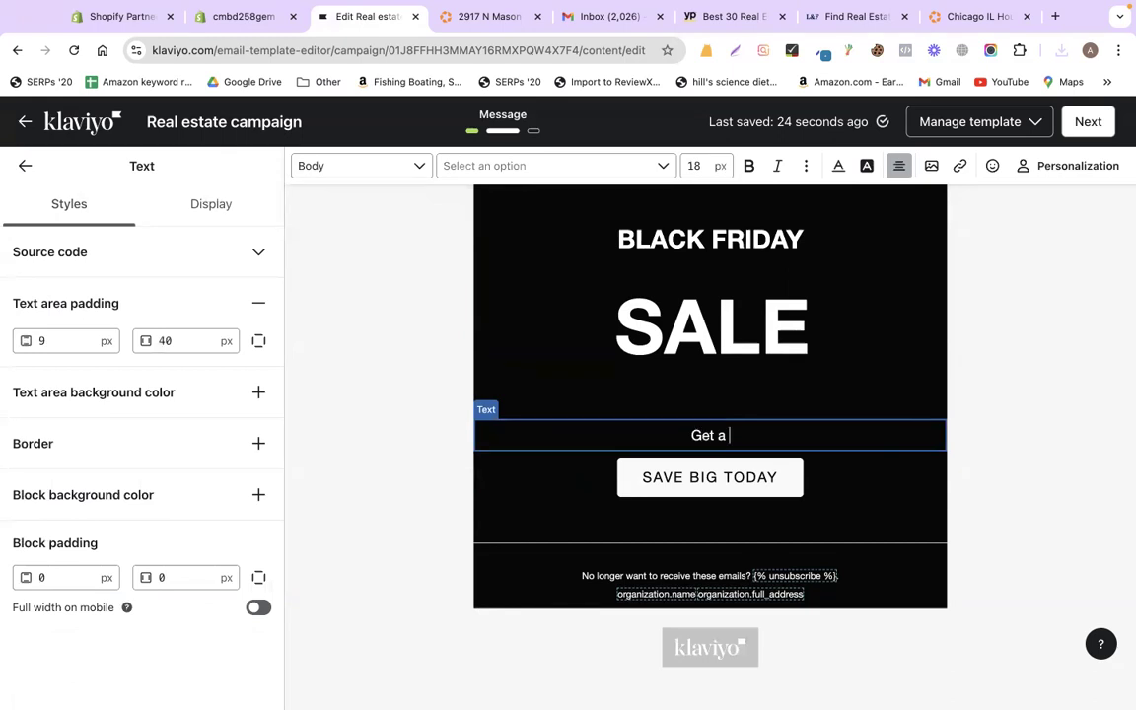
pyautogui.press('super+v')
pyautogui.click(433, 21)
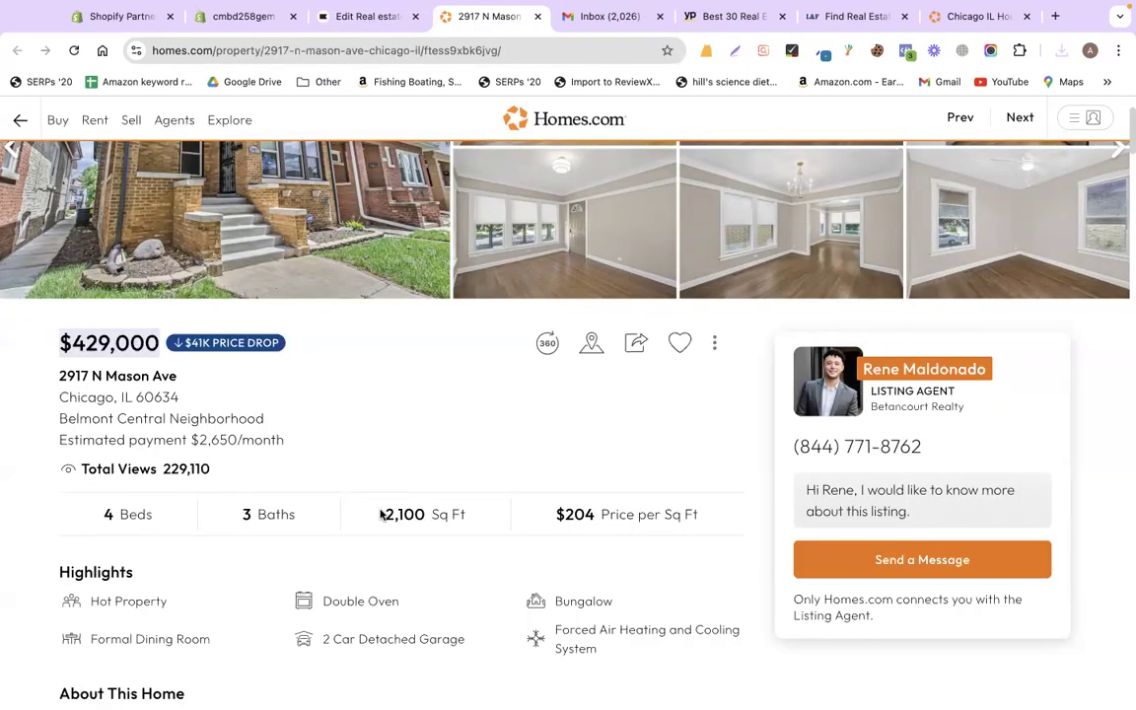
pyautogui.tripleClick(485, 519)
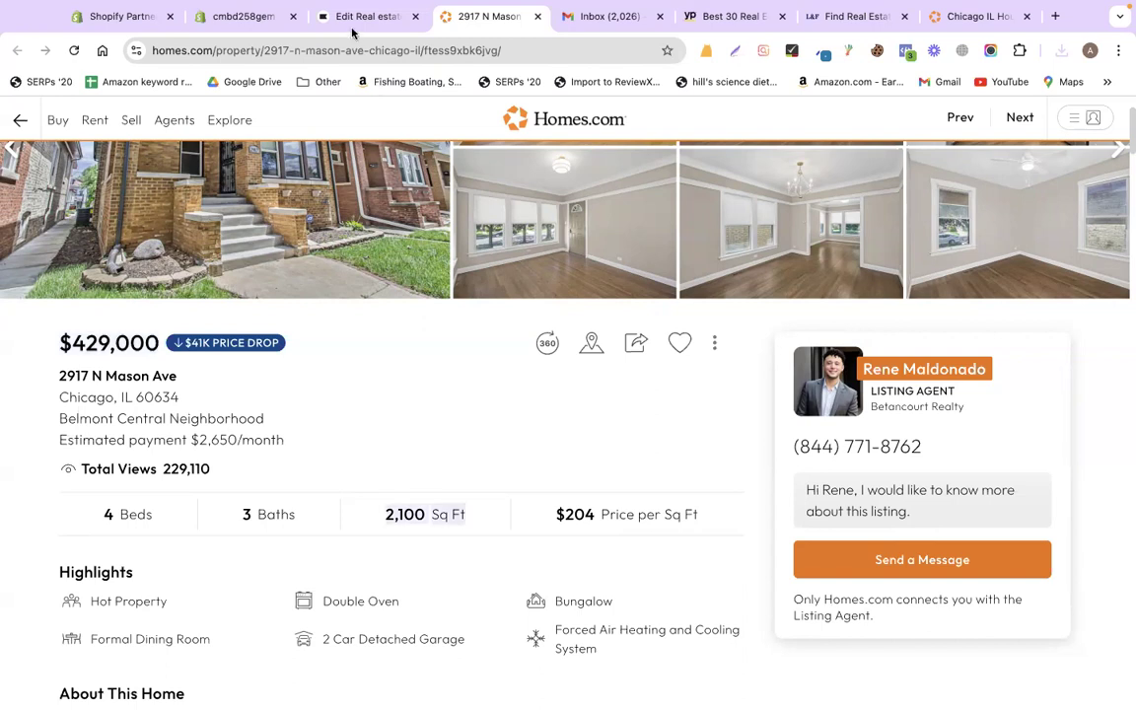
pyautogui.click(352, 21)
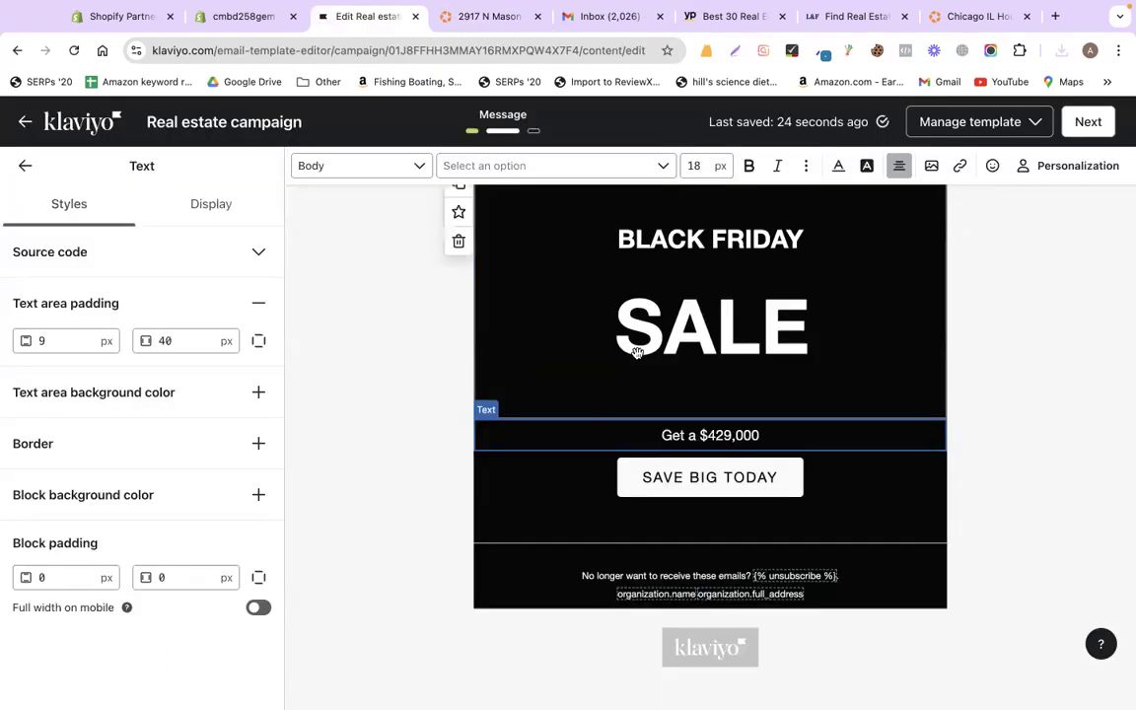
# - Paste '2,100 Sq Ft' as plain text and add 'home near' on the same line
pyautogui.click(489, 16)
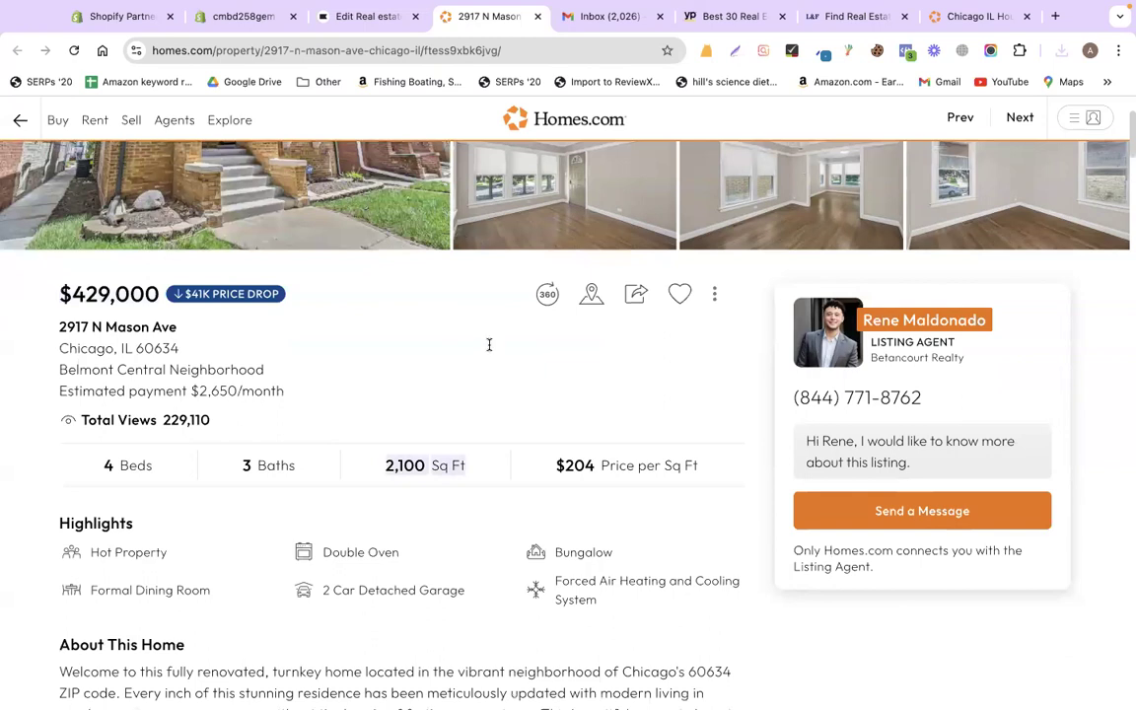
pyautogui.scroll(-15, 489, 349)
pyautogui.scroll(15, 489, 349)
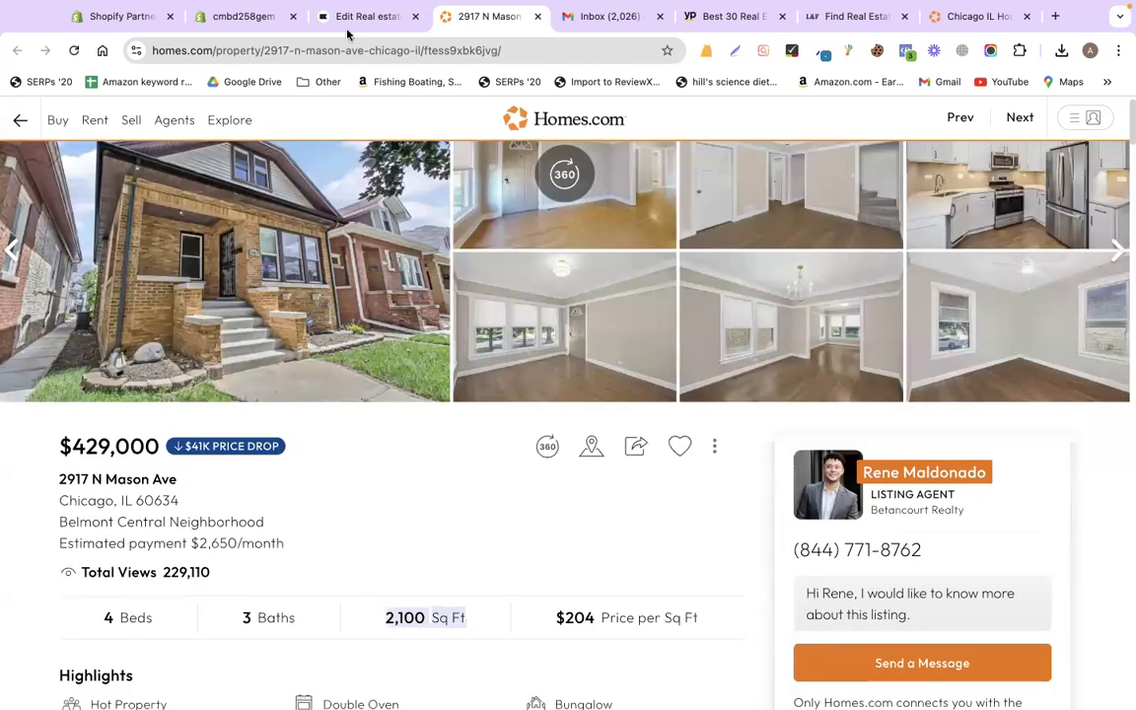
pyautogui.hotkey('ctrl', 'shift', 'Tab')
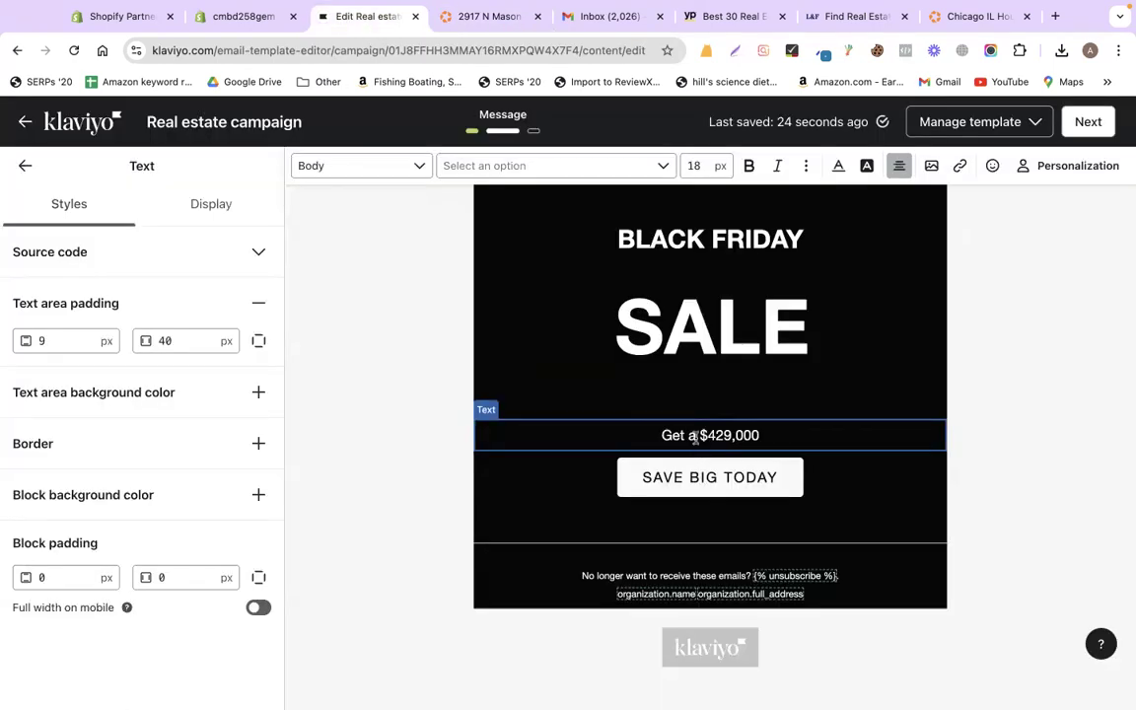
pyautogui.press('super+v')
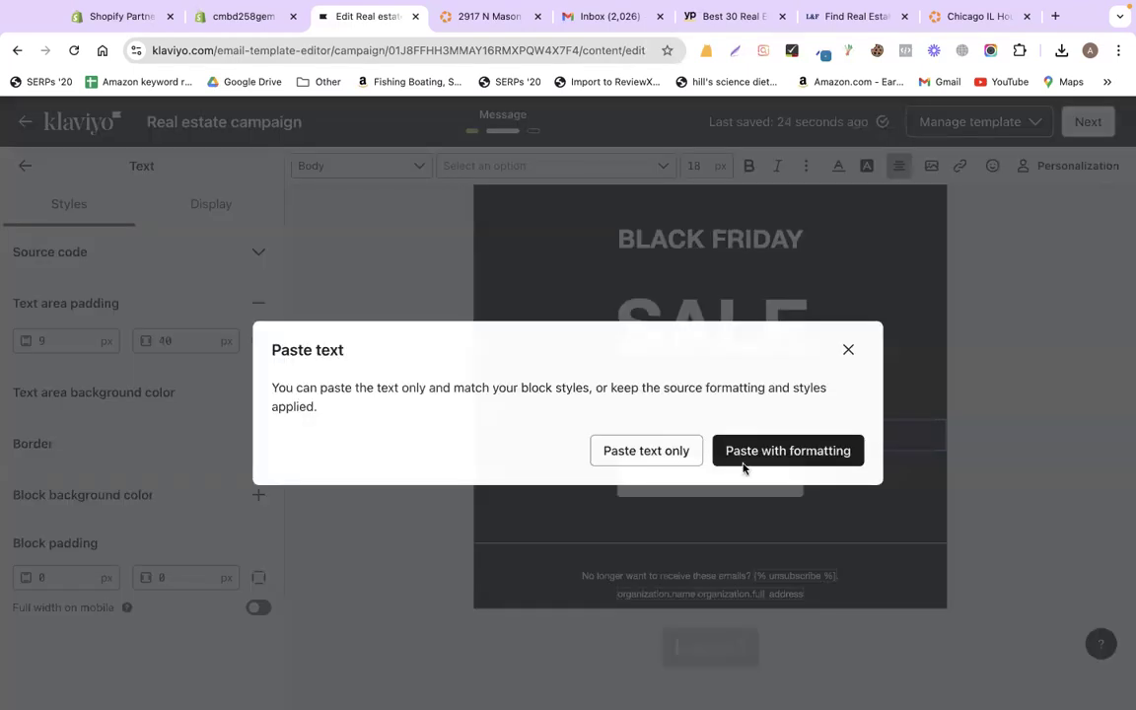
pyautogui.click(653, 450)
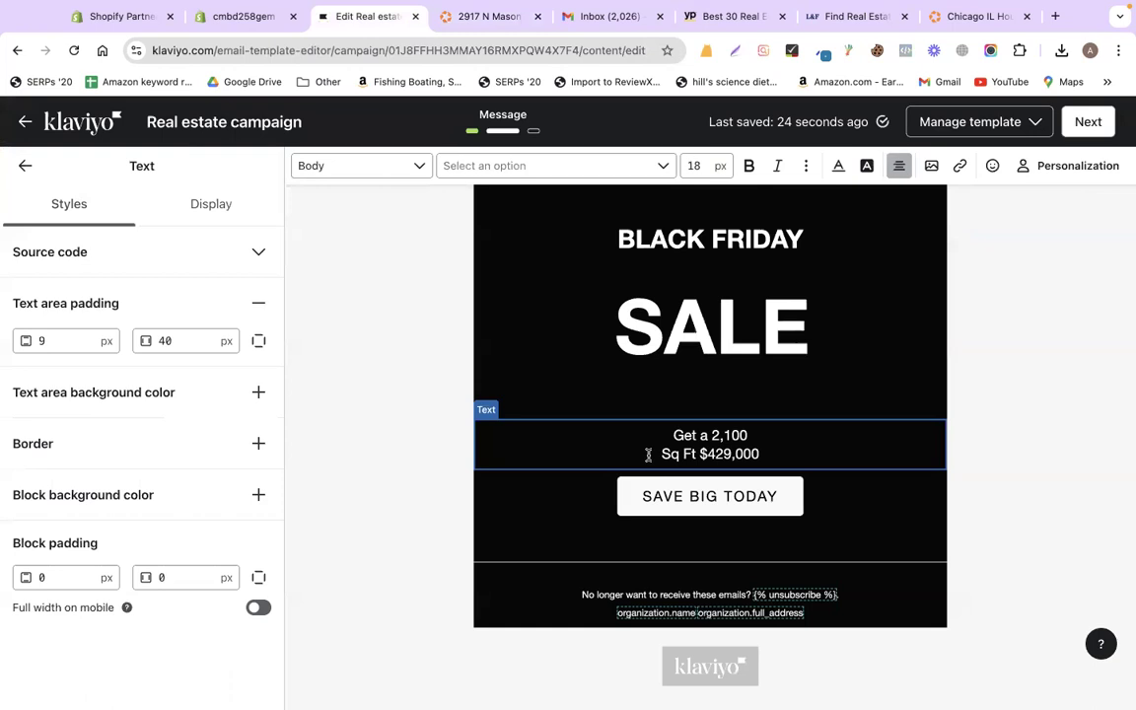
pyautogui.press('BackSpace')
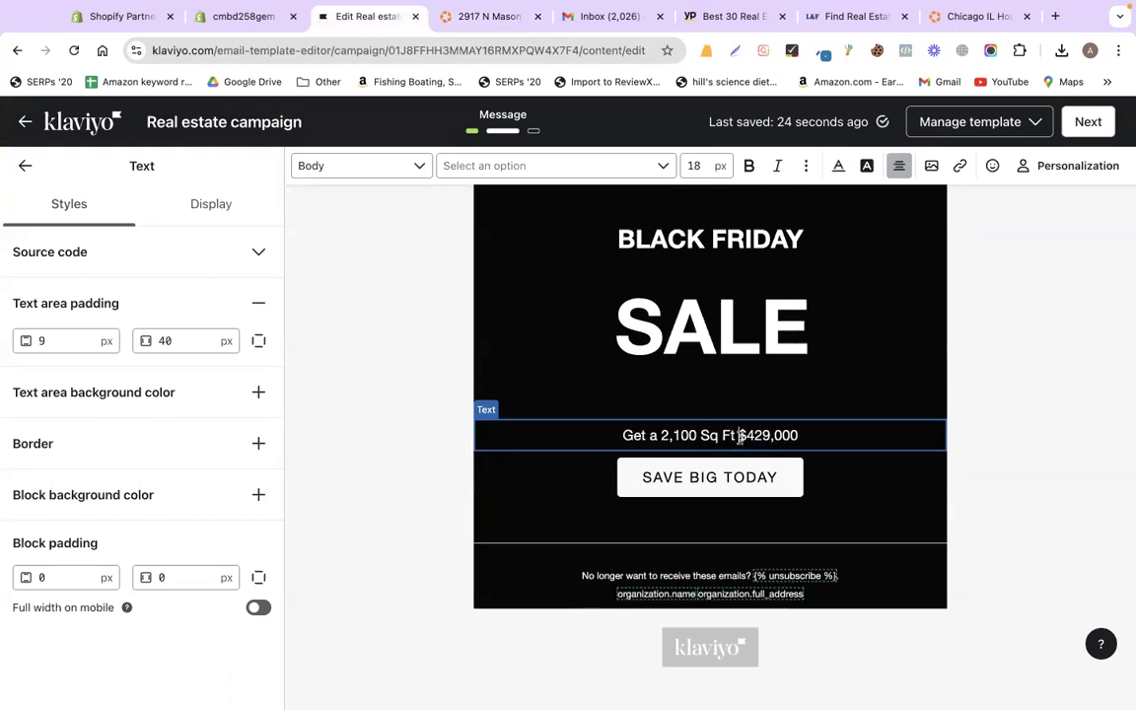
pyautogui.write('home ne')
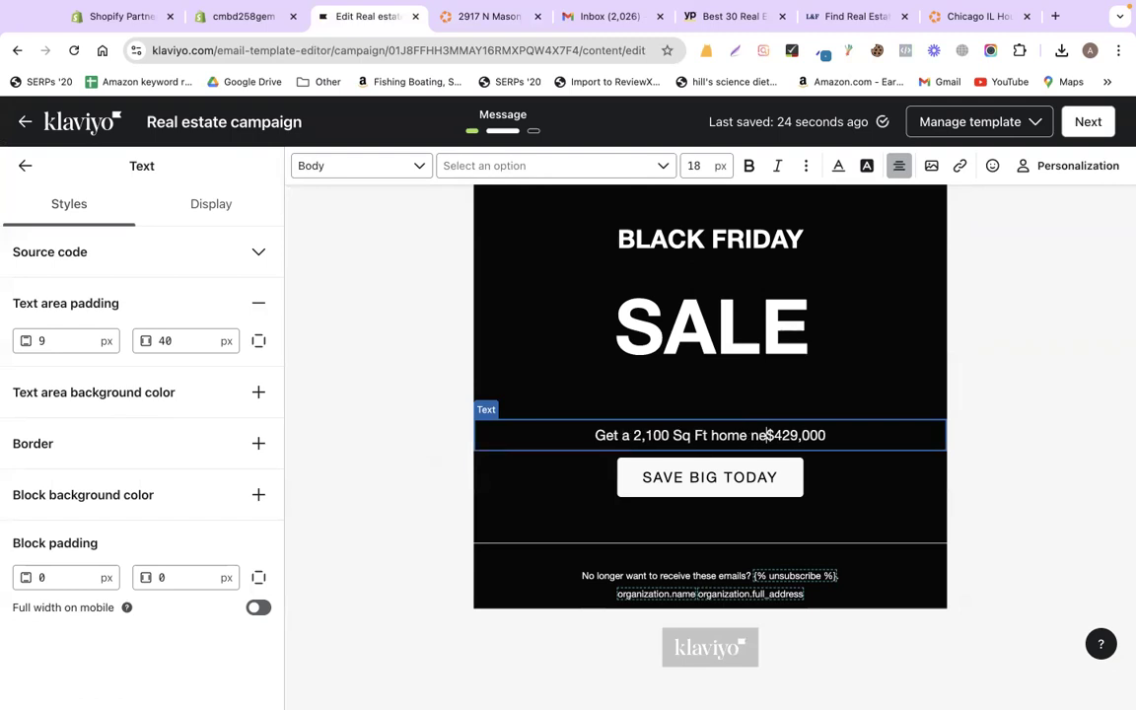
pyautogui.write('ar')
# - Insert 'Chicago, IL 60634' after 'near' and 'for only' before the price
pyautogui.click(429, 18)
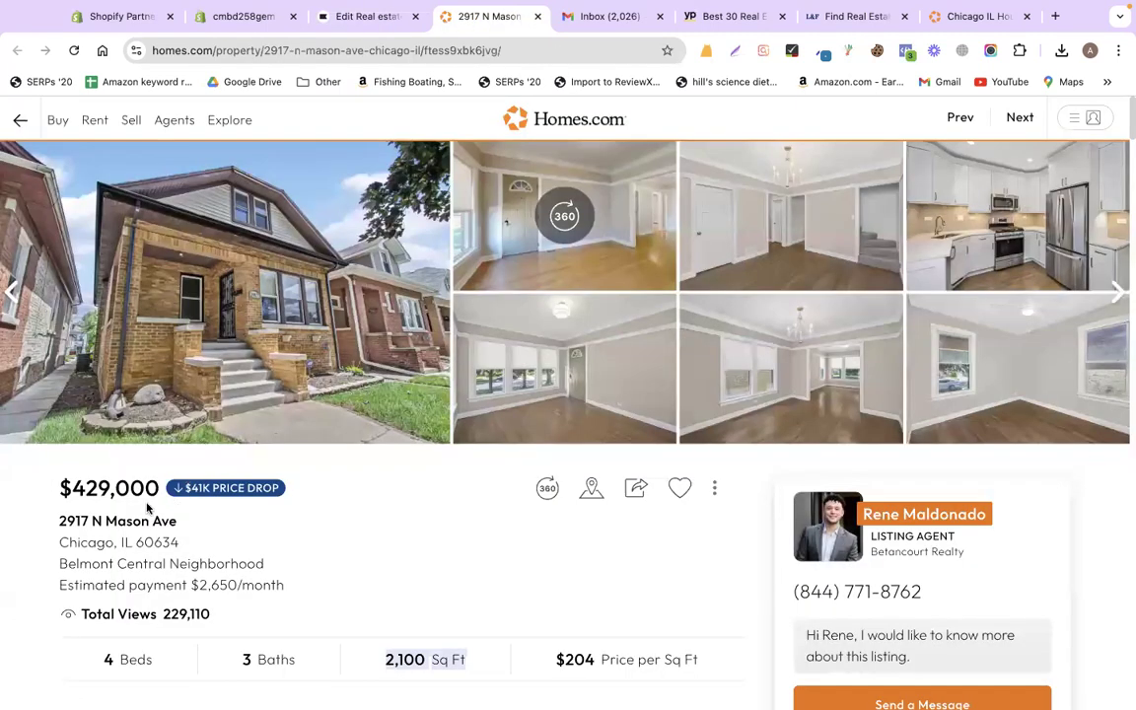
pyautogui.moveTo(54, 546); pyautogui.dragTo(215, 545)
pyautogui.press('super+c')
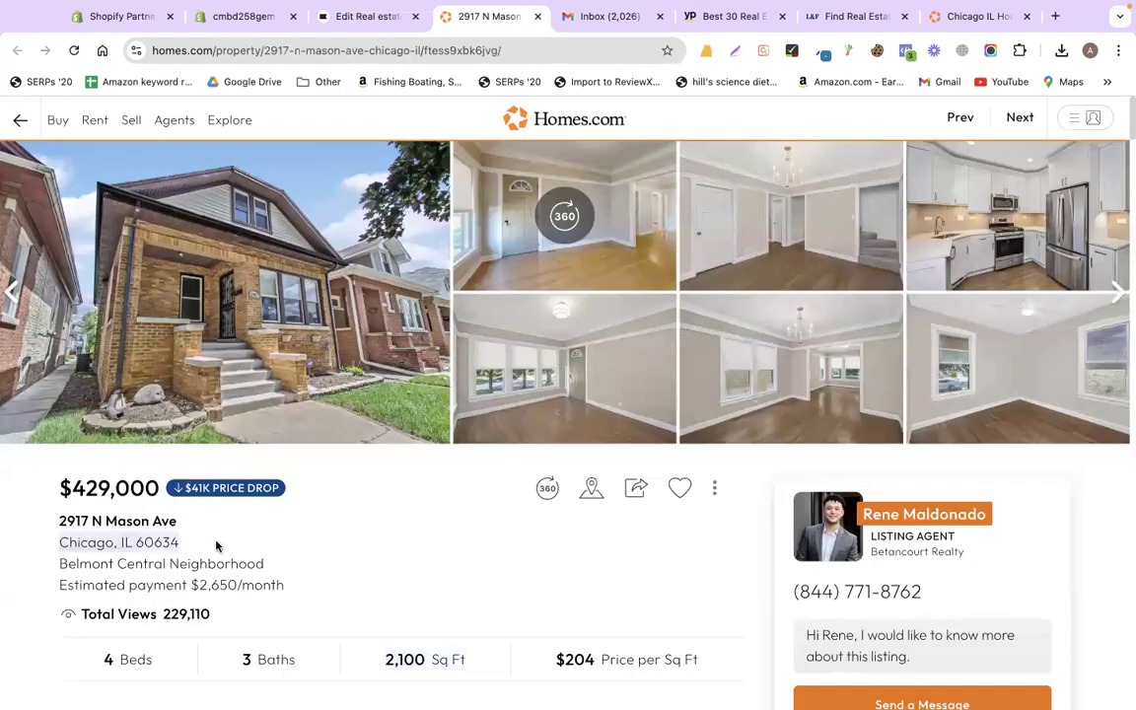
pyautogui.click(342, 19)
pyautogui.press('super+v')
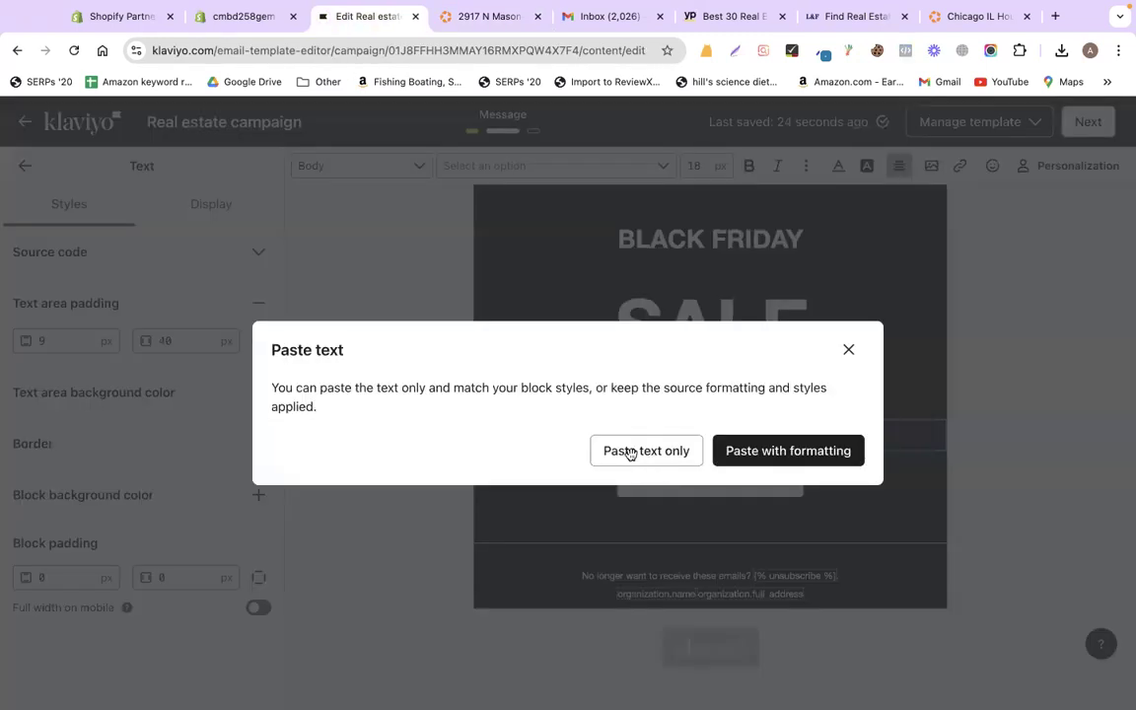
pyautogui.click(647, 452)
pyautogui.scroll(-1, 589, 481)
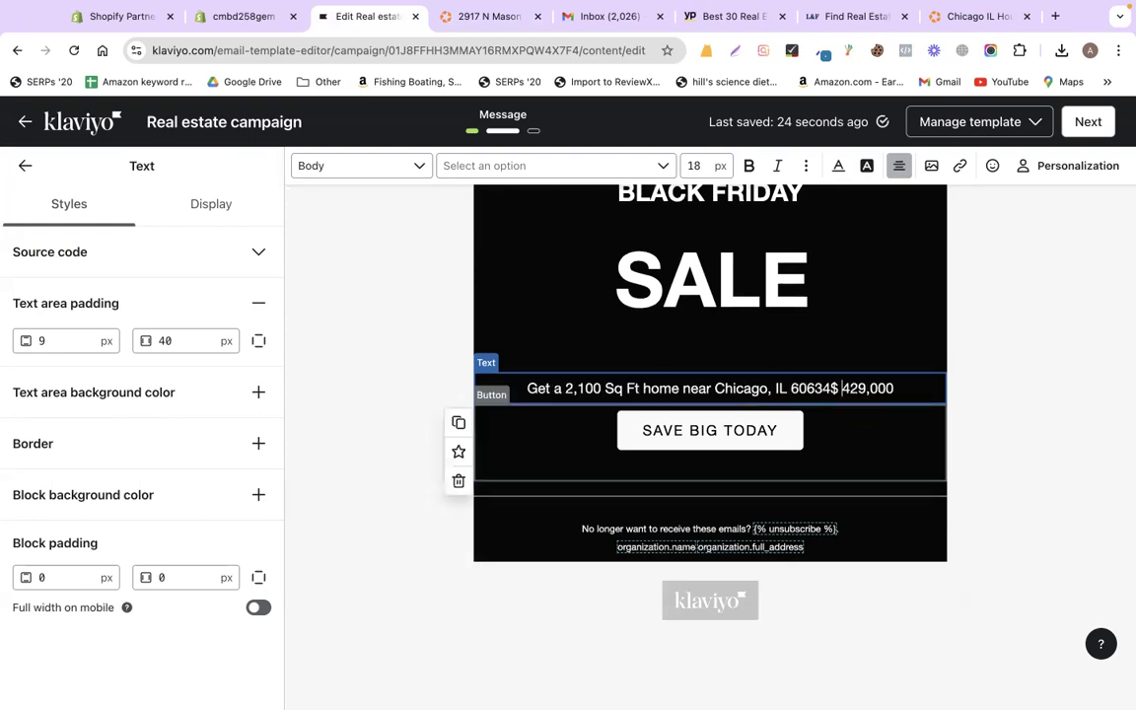
pyautogui.press('BackSpace')
pyautogui.press('Left')
pyautogui.write('for')
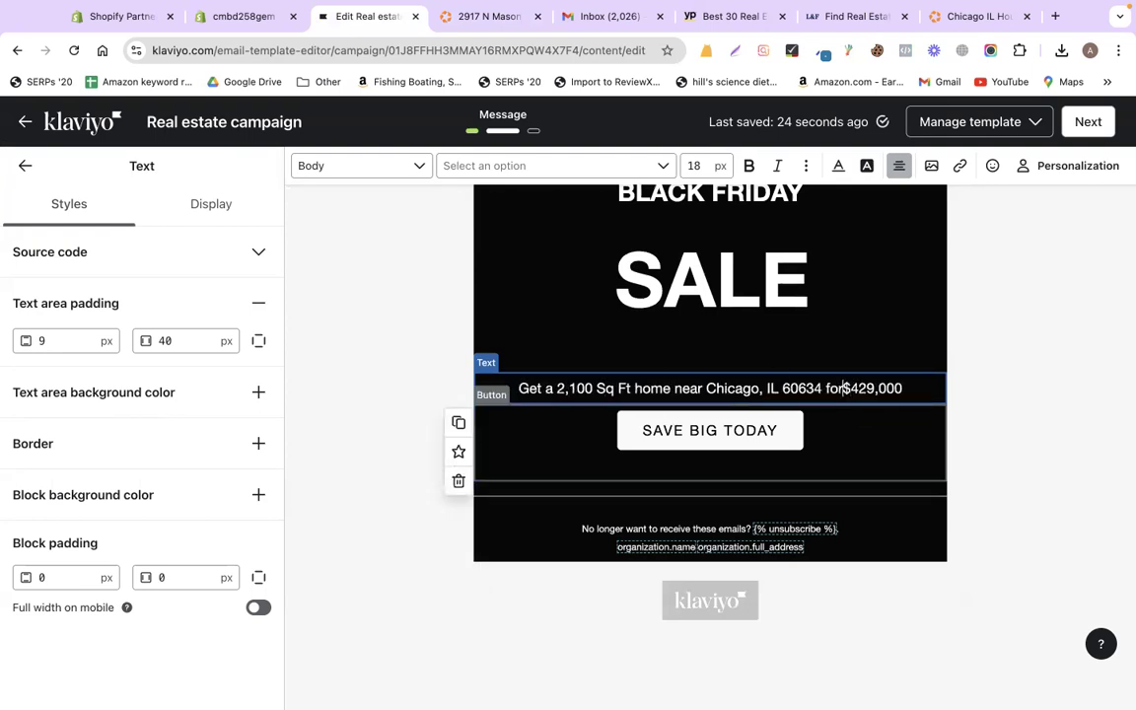
pyautogui.write(' only')
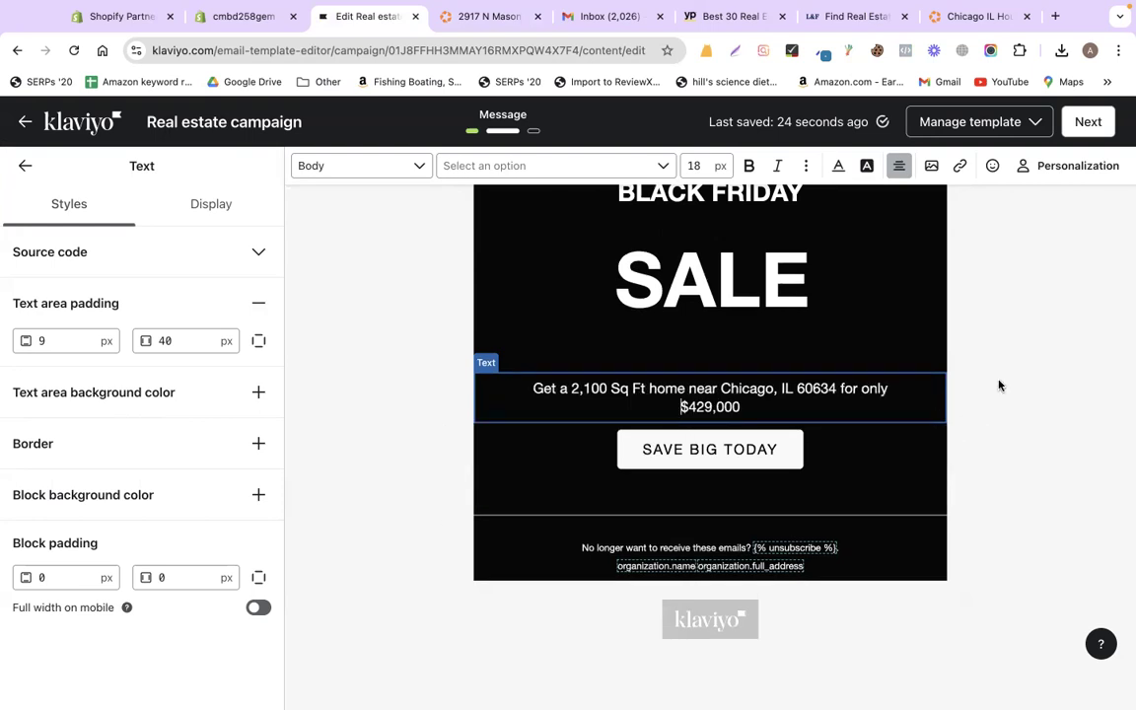
# - Copy the main house photo's image address from the Homes.com listing
pyautogui.click(486, 19)
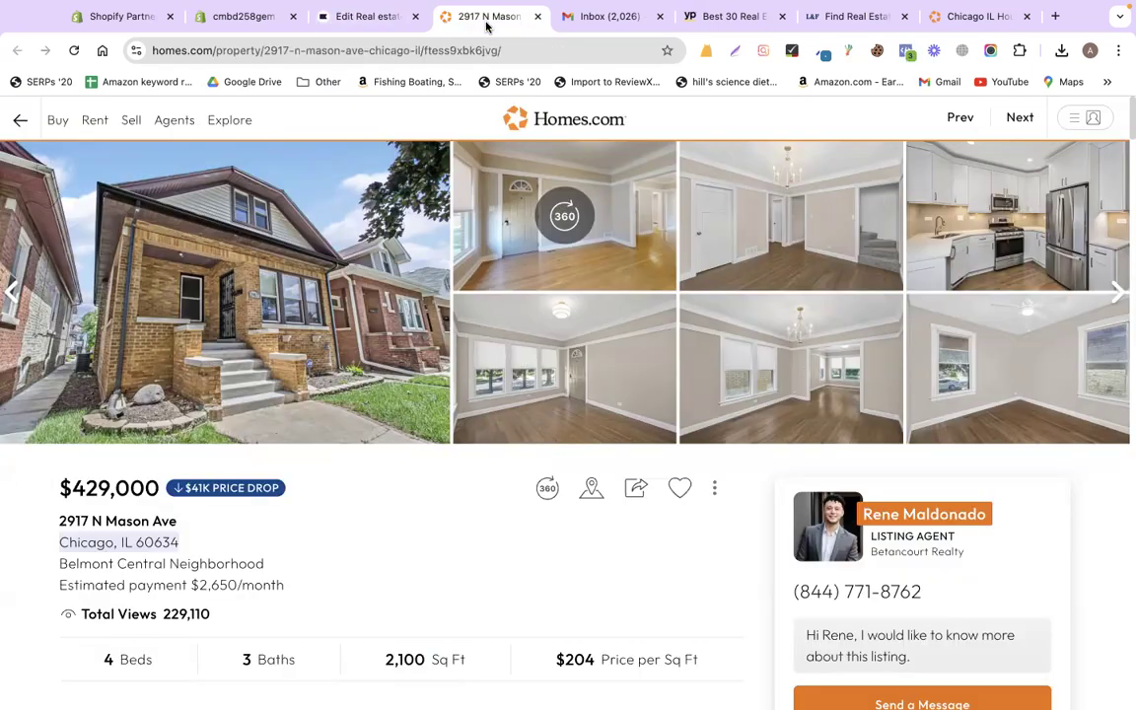
pyautogui.rightClick(344, 304)
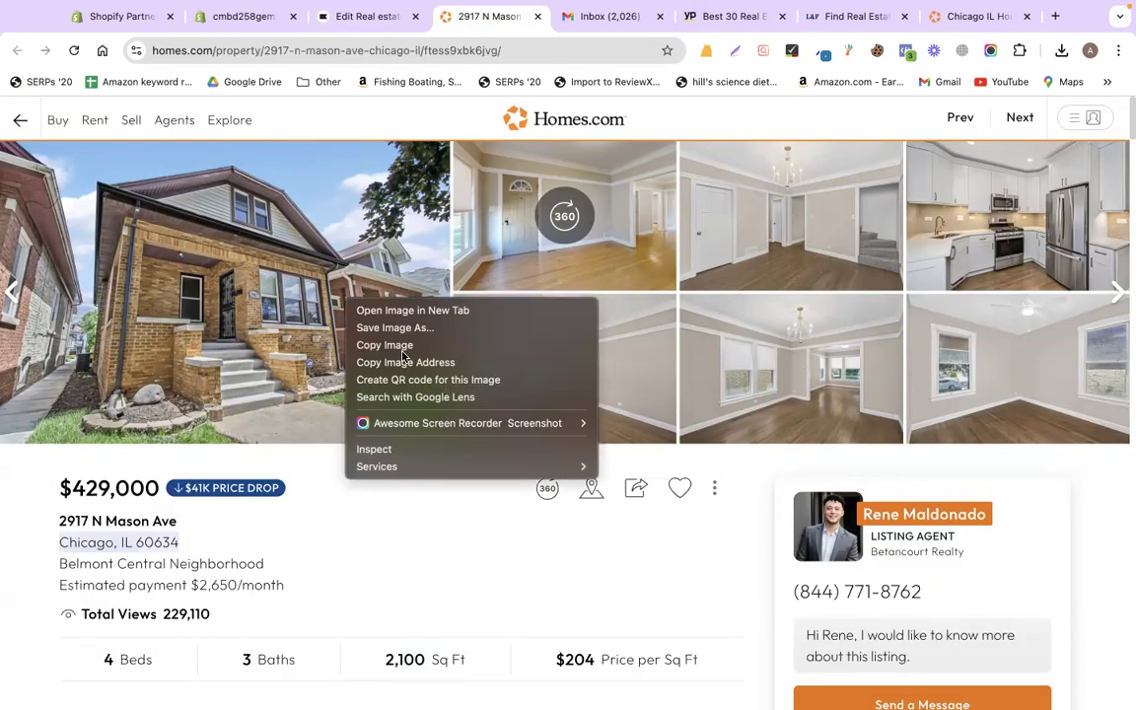
pyautogui.click(394, 361)
pyautogui.click(353, 20)
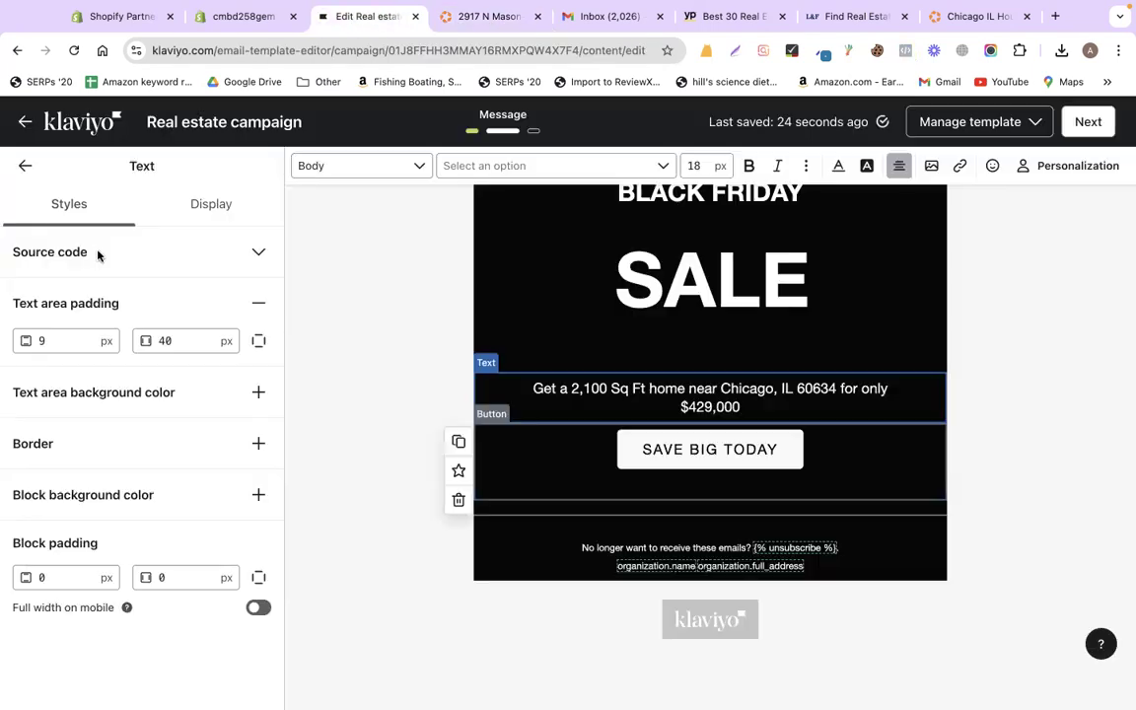
pyautogui.click(24, 164)
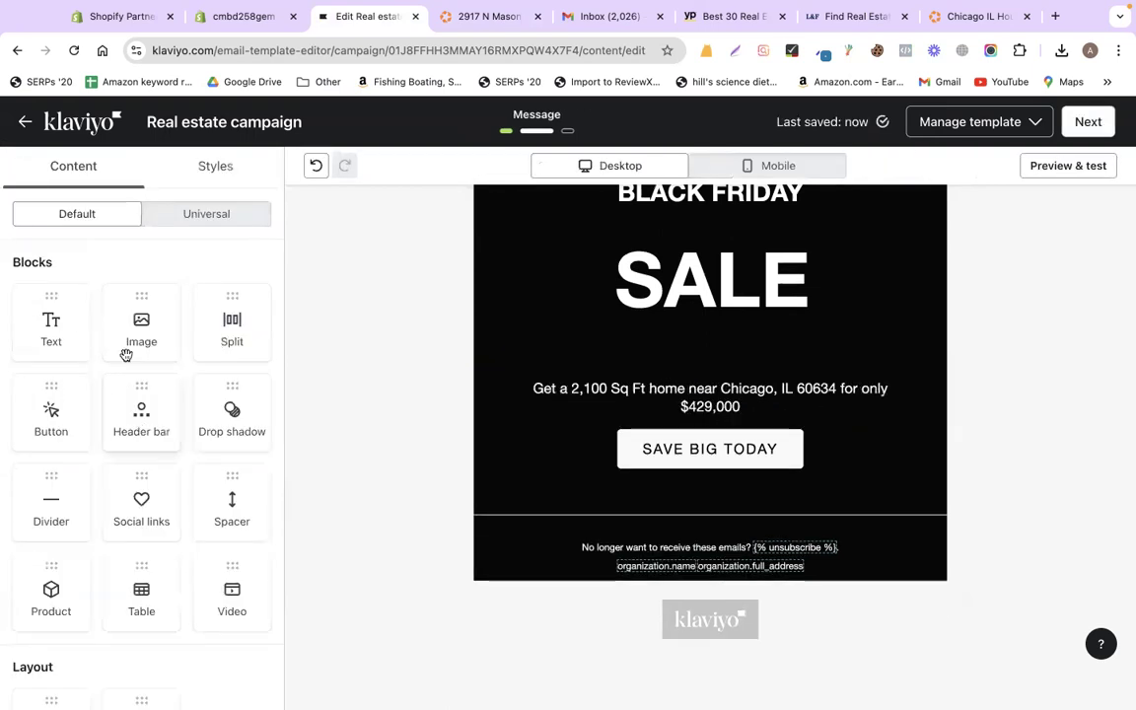
# - Add an Image block under the offer line and import the homes.com house photo by URL
pyautogui.moveTo(152, 335); pyautogui.dragTo(532, 487)
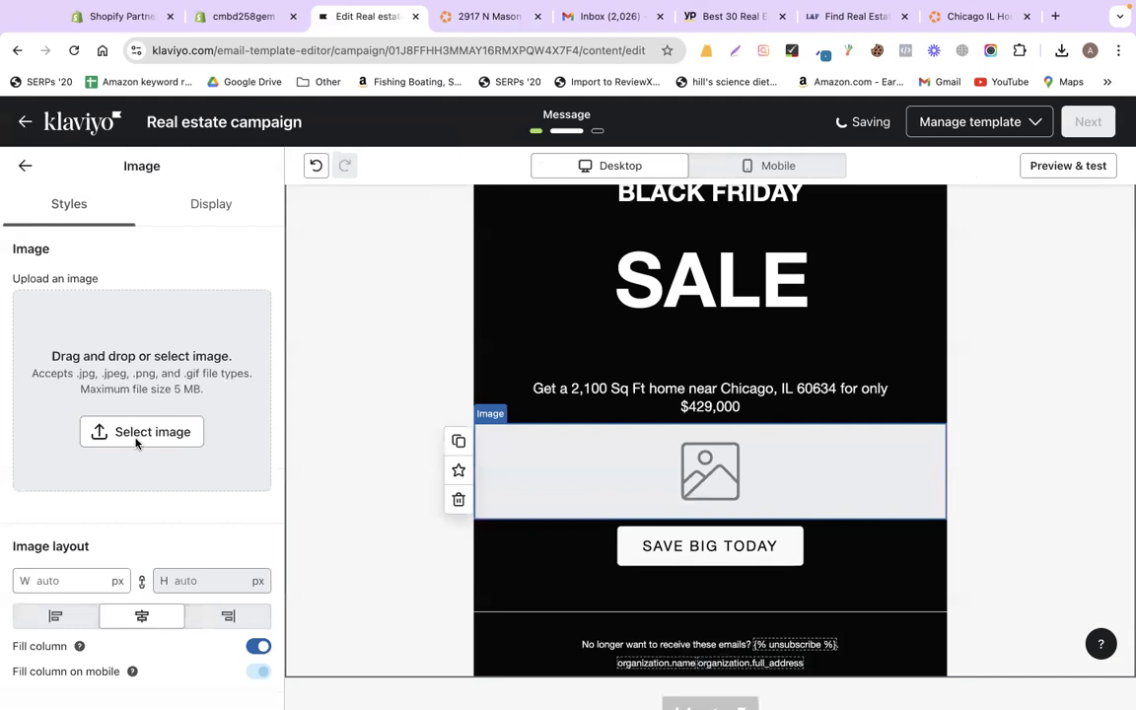
pyautogui.click(136, 435)
pyautogui.click(256, 207)
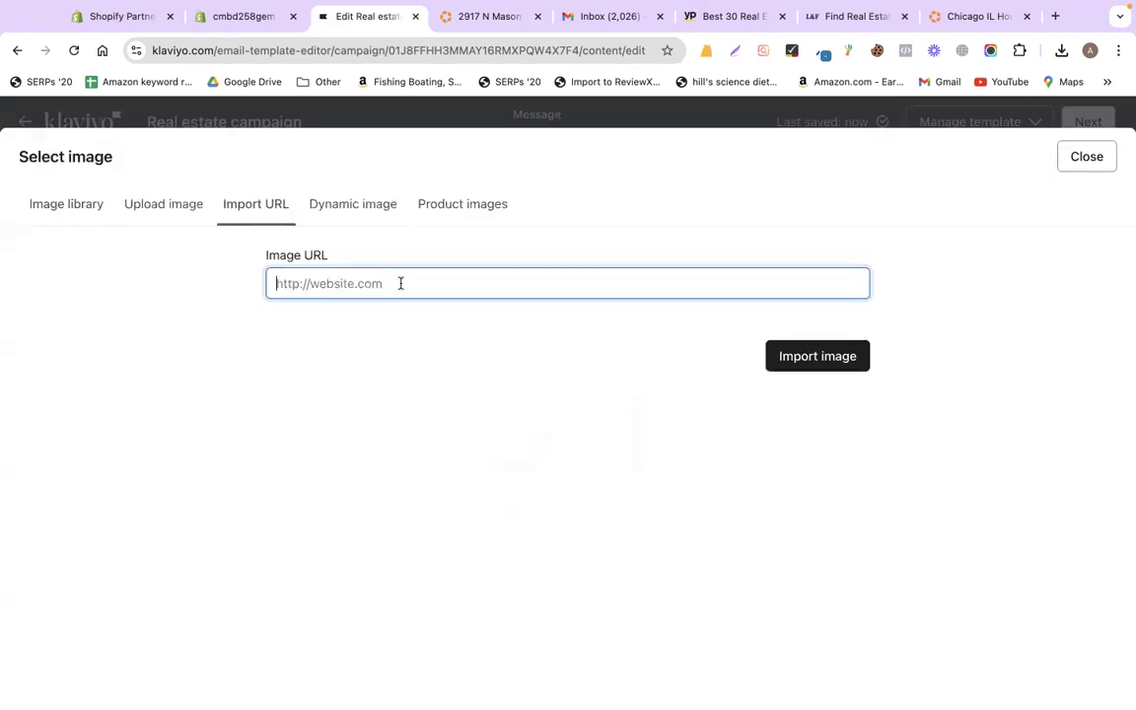
pyautogui.press('super+v')
pyautogui.click(836, 355)
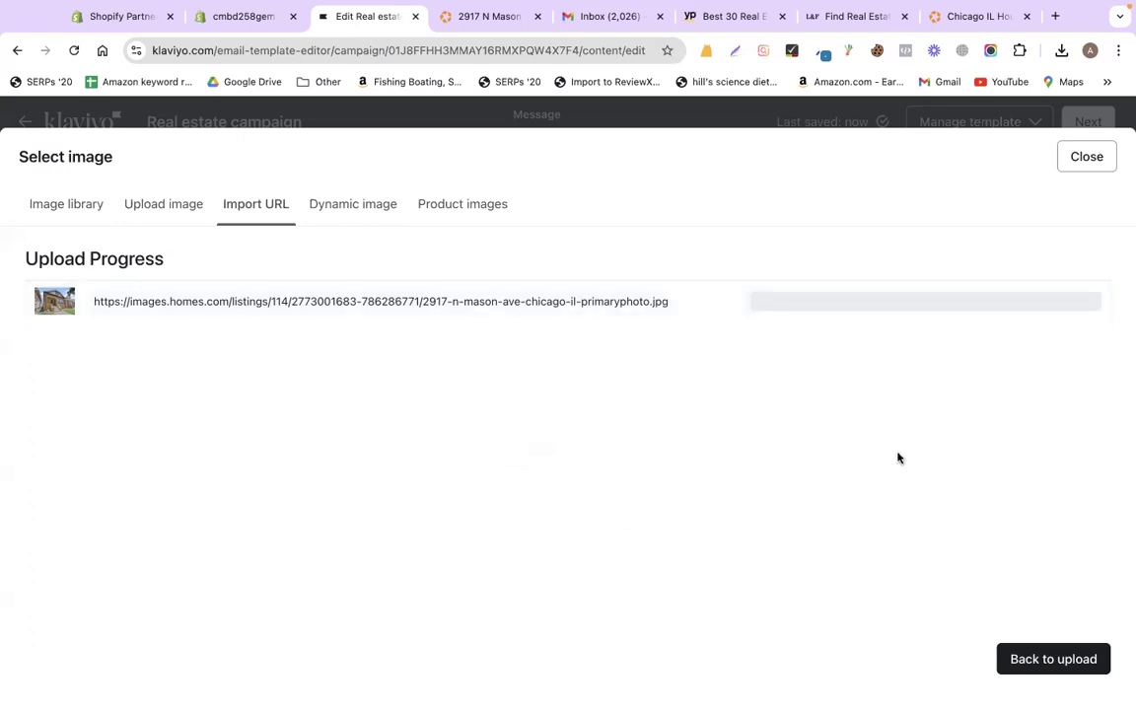
# - Restart the URL import and submit the house photo's web address again
pyautogui.click(179, 205)
pyautogui.click(233, 208)
pyautogui.click(1020, 660)
pyautogui.click(395, 287)
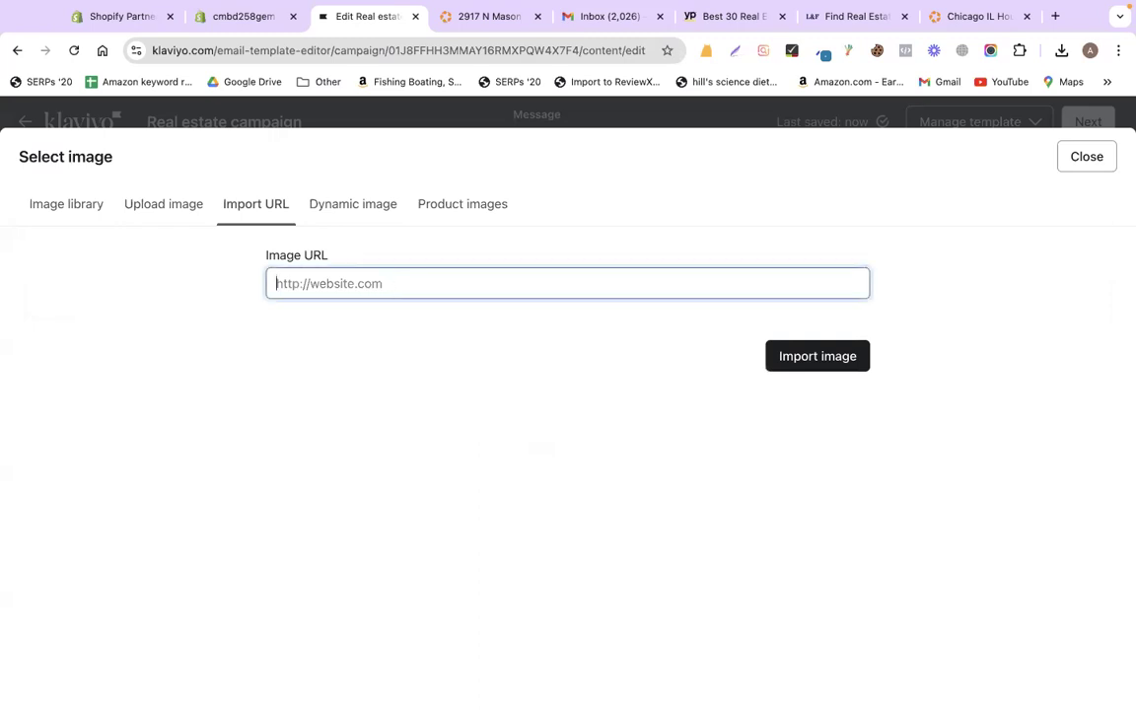
pyautogui.press('super+v')
pyautogui.press('Return')
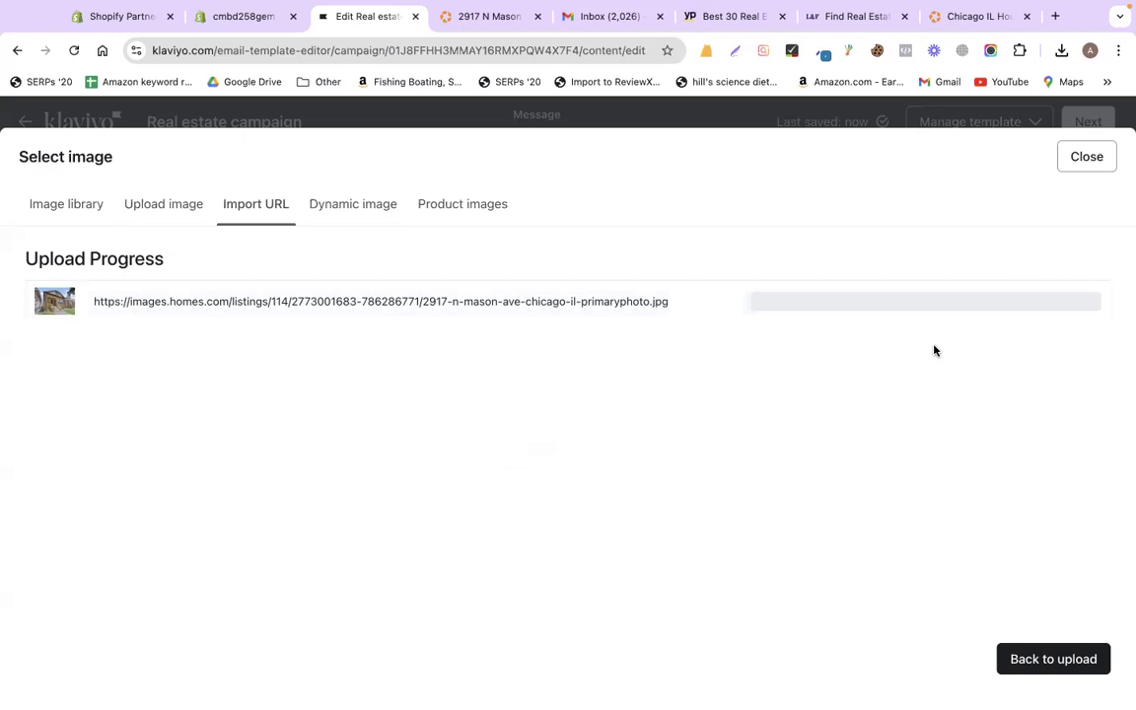
# - Save the listing's house photo to Downloads as 'homes'
pyautogui.click(462, 34)
pyautogui.rightClick(288, 296)
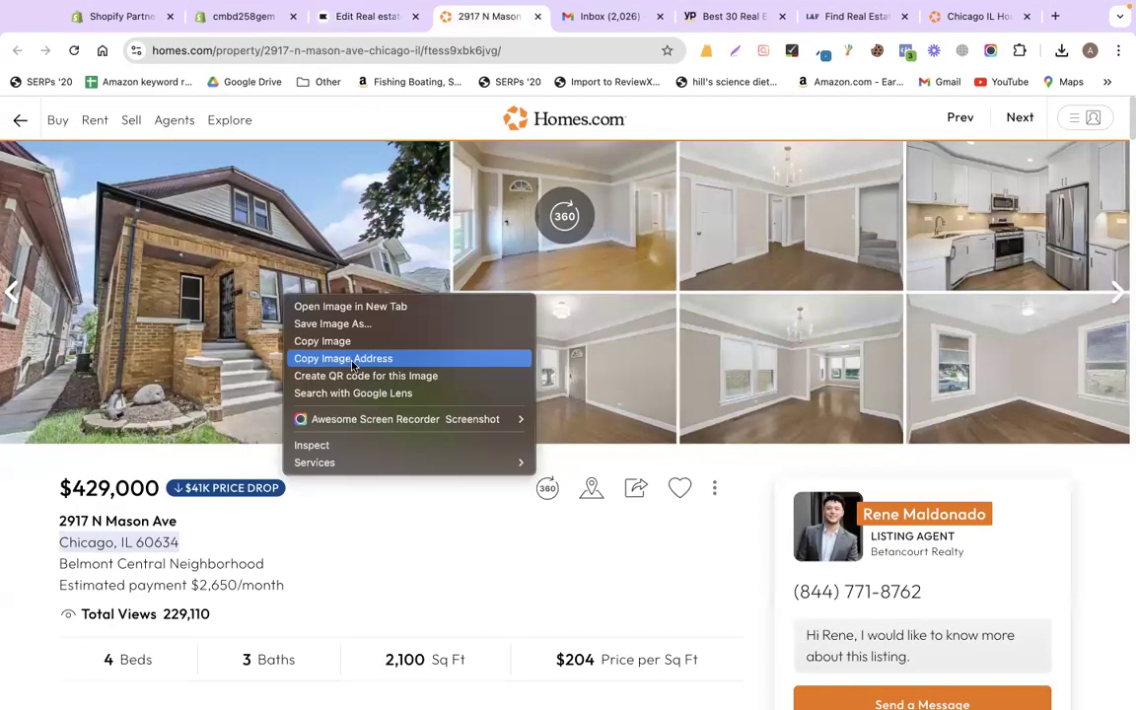
pyautogui.click(321, 325)
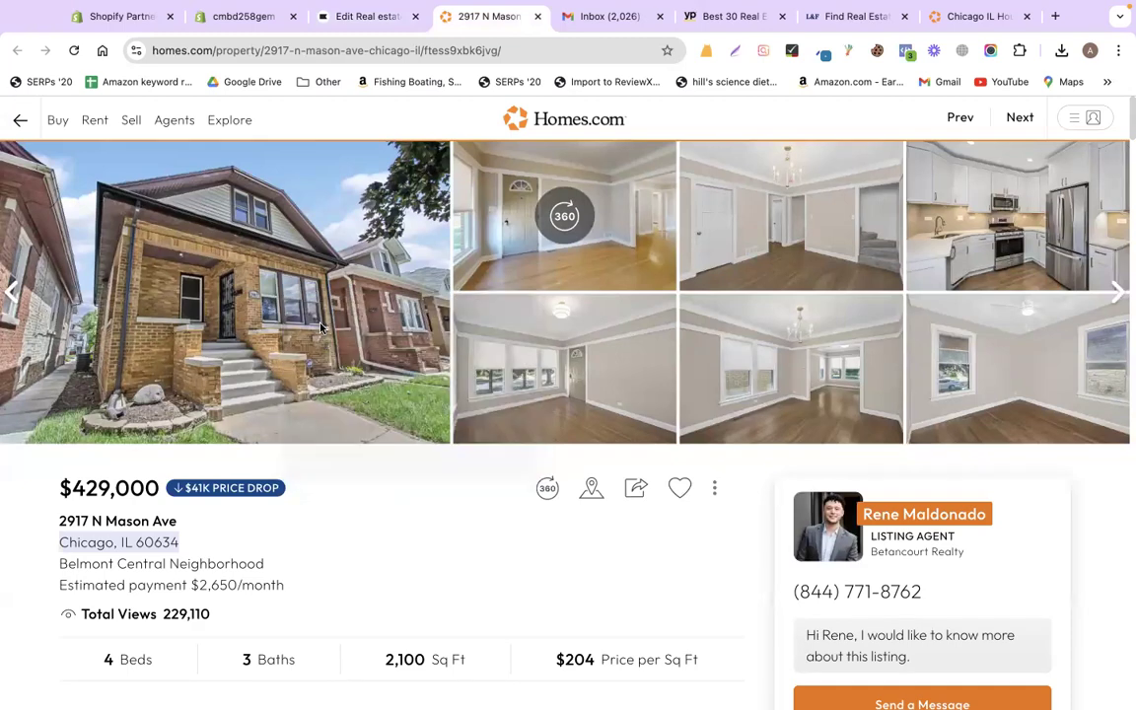
pyautogui.write('homes')
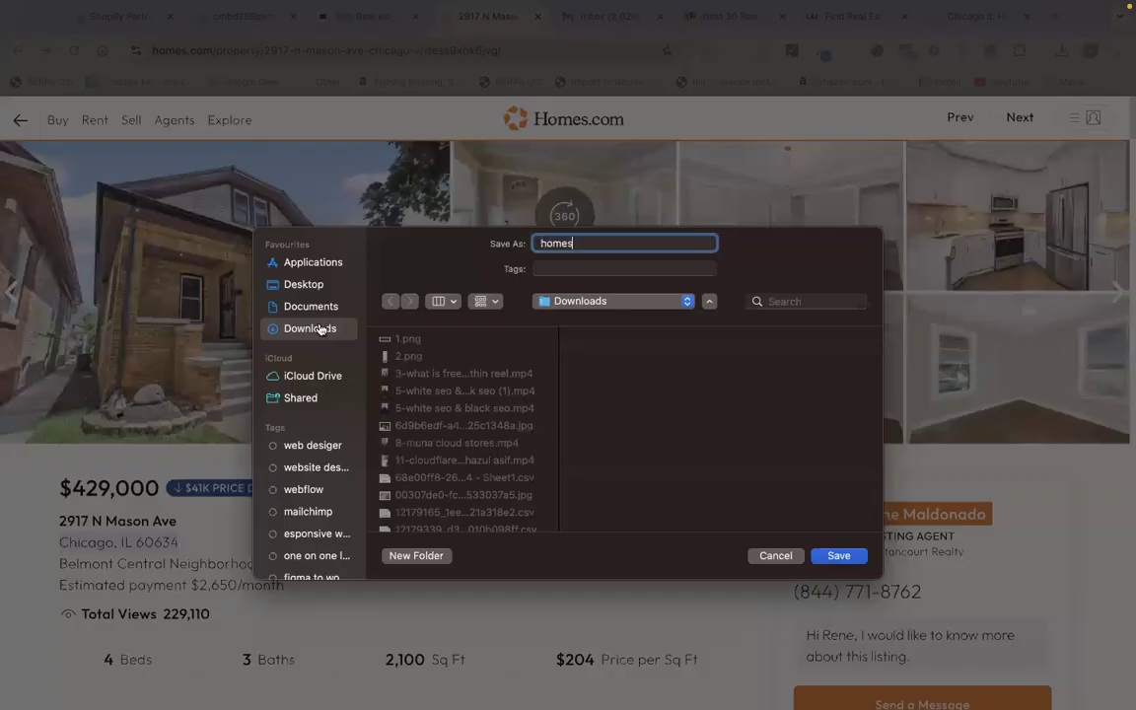
pyautogui.press('Return')
# - Try uploading the homes file through Klaviyo's Upload image picker, then cancel
pyautogui.hotkey('ctrl', 'shift', 'Tab')
pyautogui.click(184, 208)
pyautogui.click(429, 393)
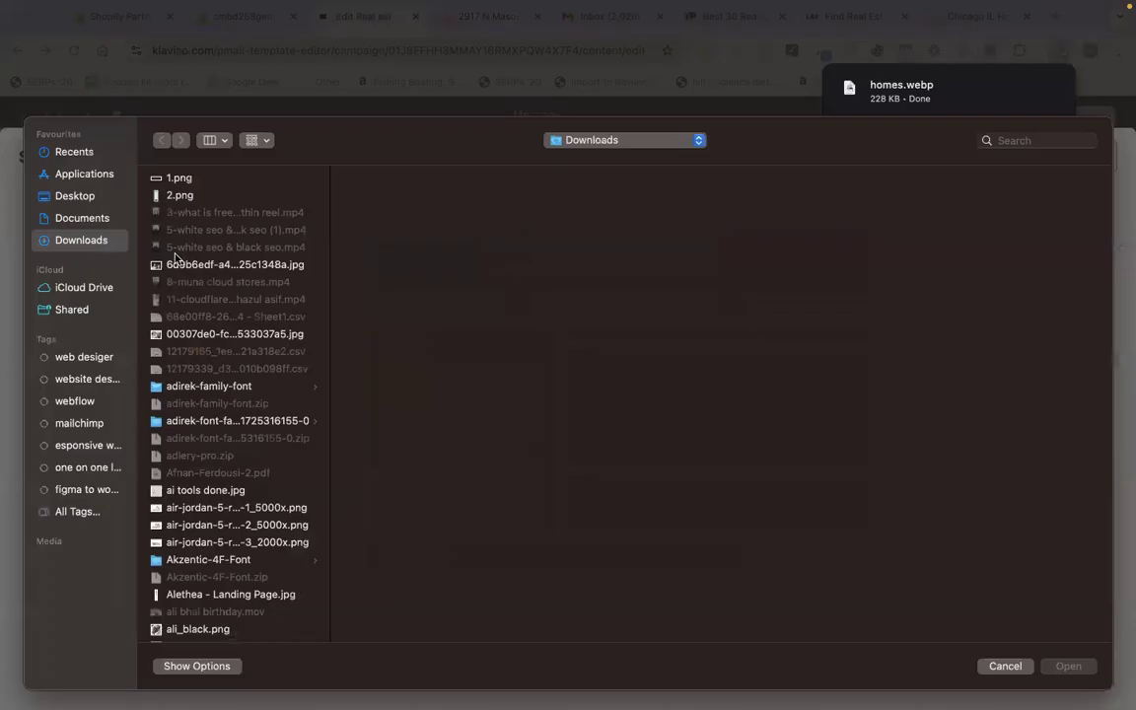
pyautogui.write('ho')
pyautogui.press('Down')
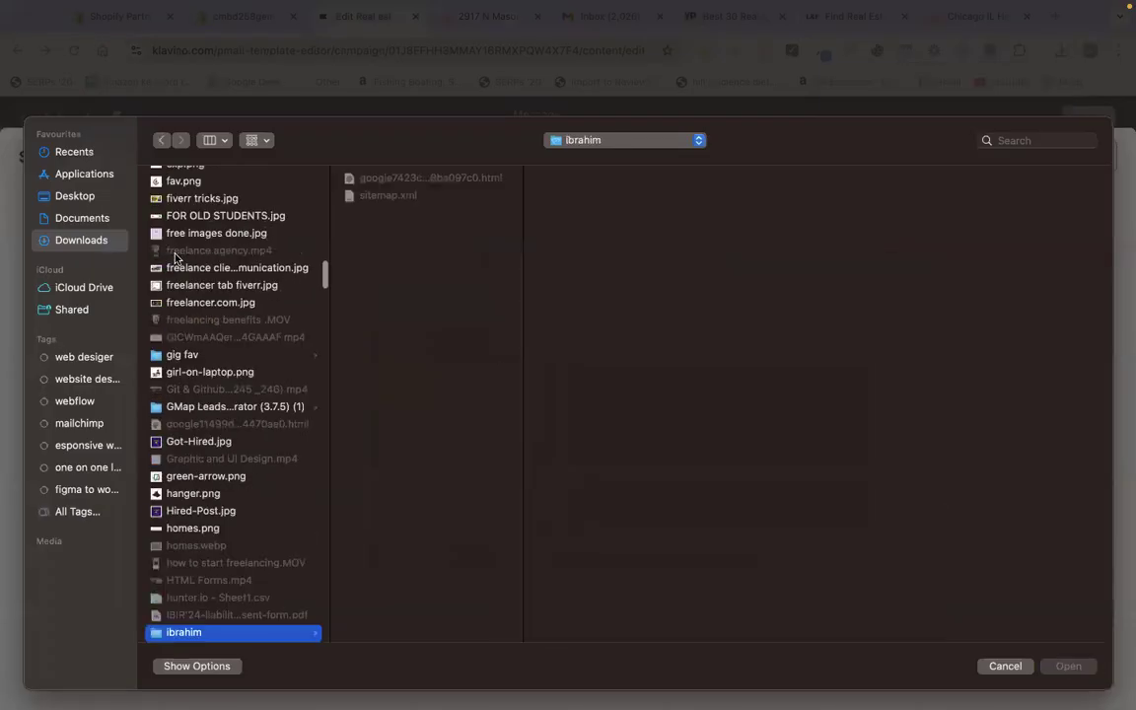
pyautogui.press('Up')
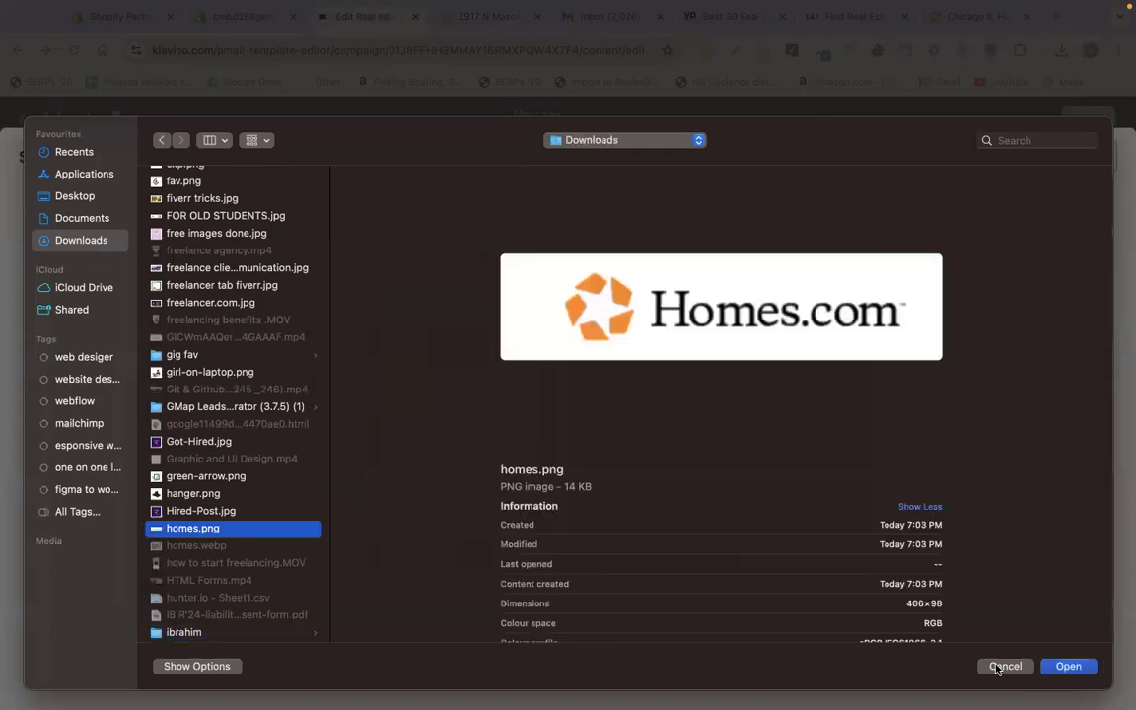
pyautogui.press('Escape')
# - Copy the house photo itself from the Homes.com listing
pyautogui.click(477, 16)
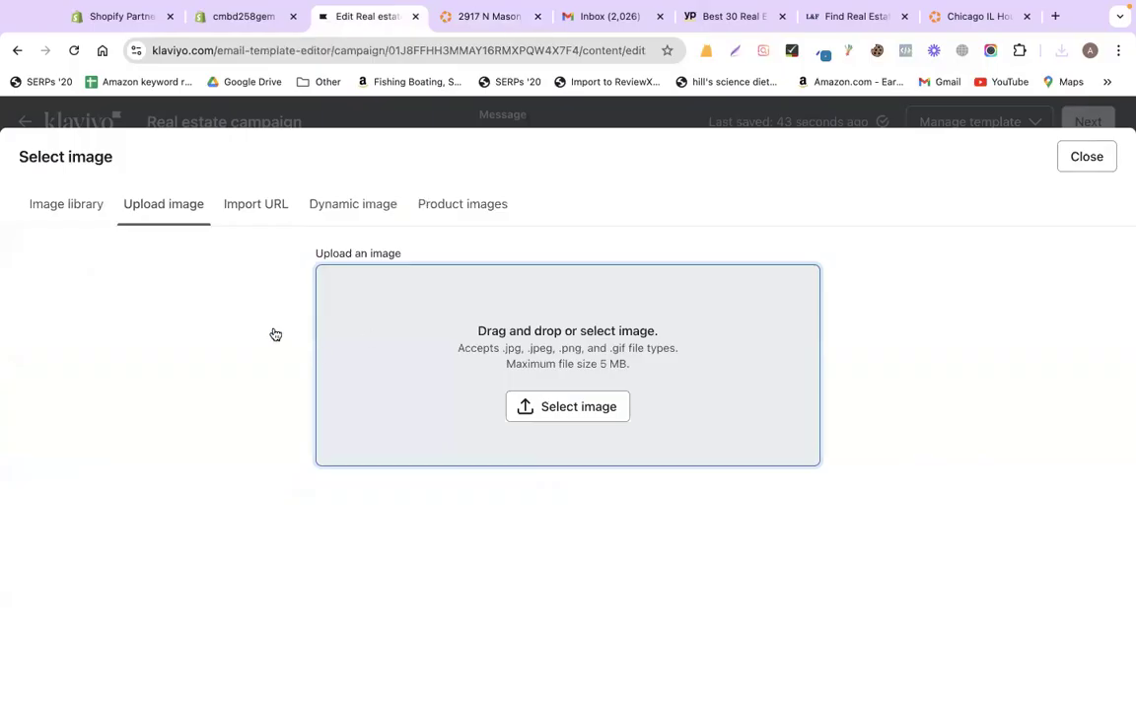
pyautogui.rightClick(274, 330)
pyautogui.click(304, 374)
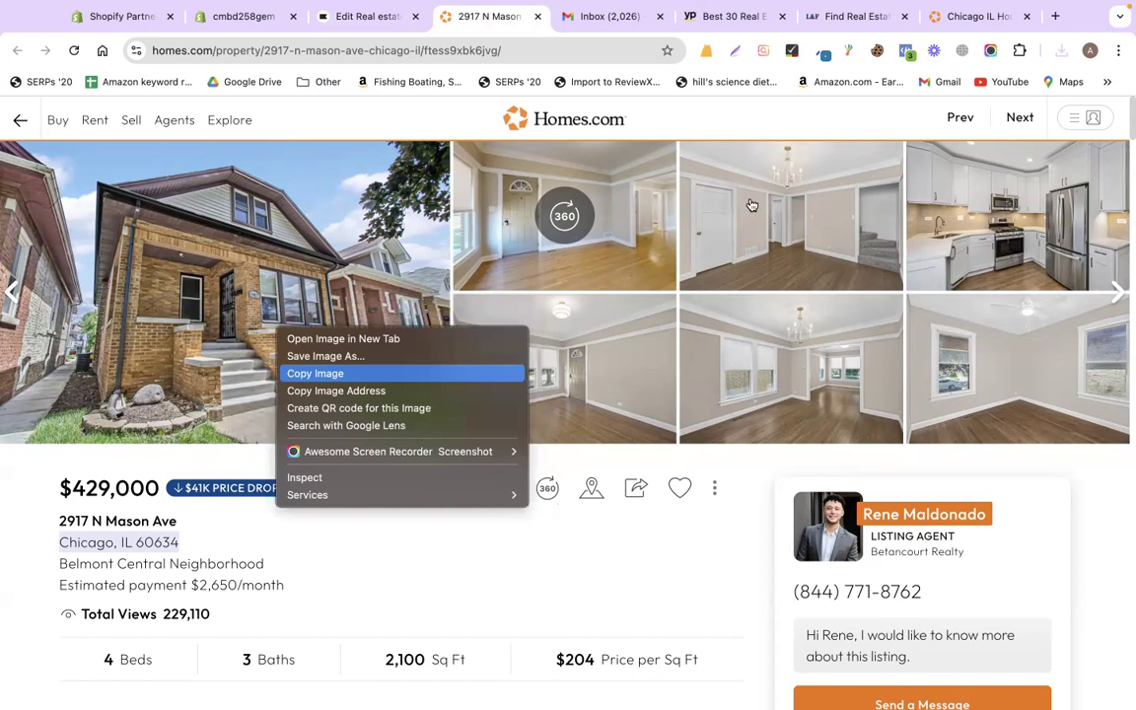
# - Search 'webp tp jpg' in a new tab and open Ezgif's WebP to JPG converter
pyautogui.click(1055, 16)
pyautogui.write('w')
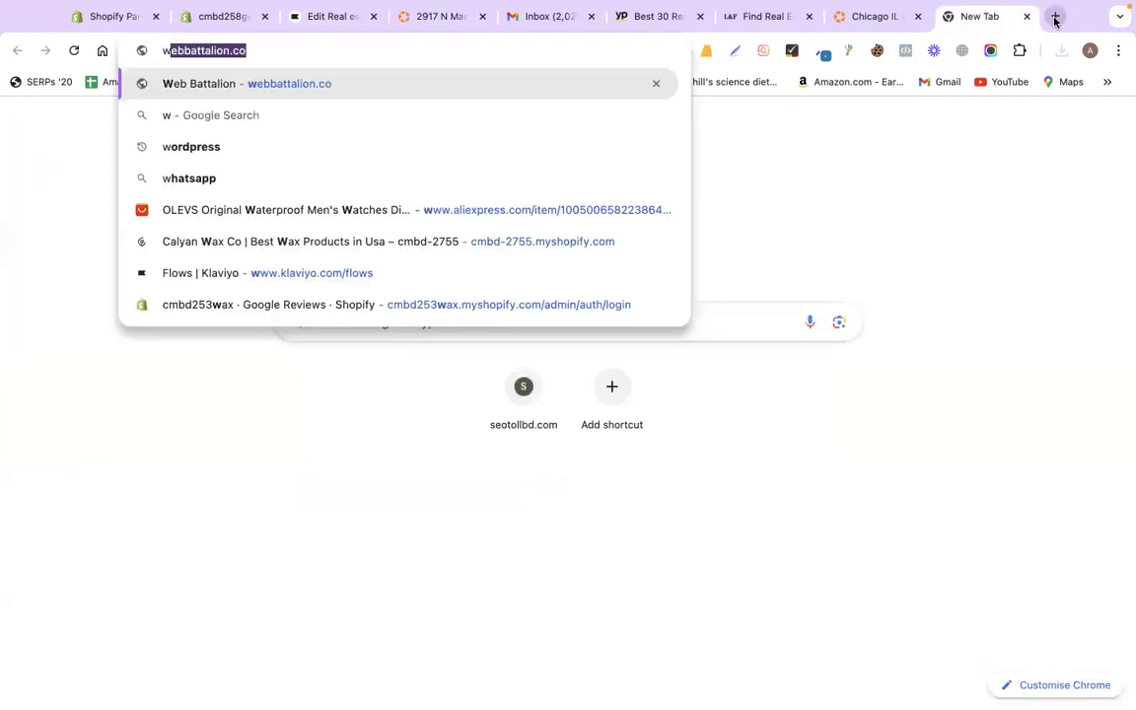
pyautogui.write('ebp tp ')
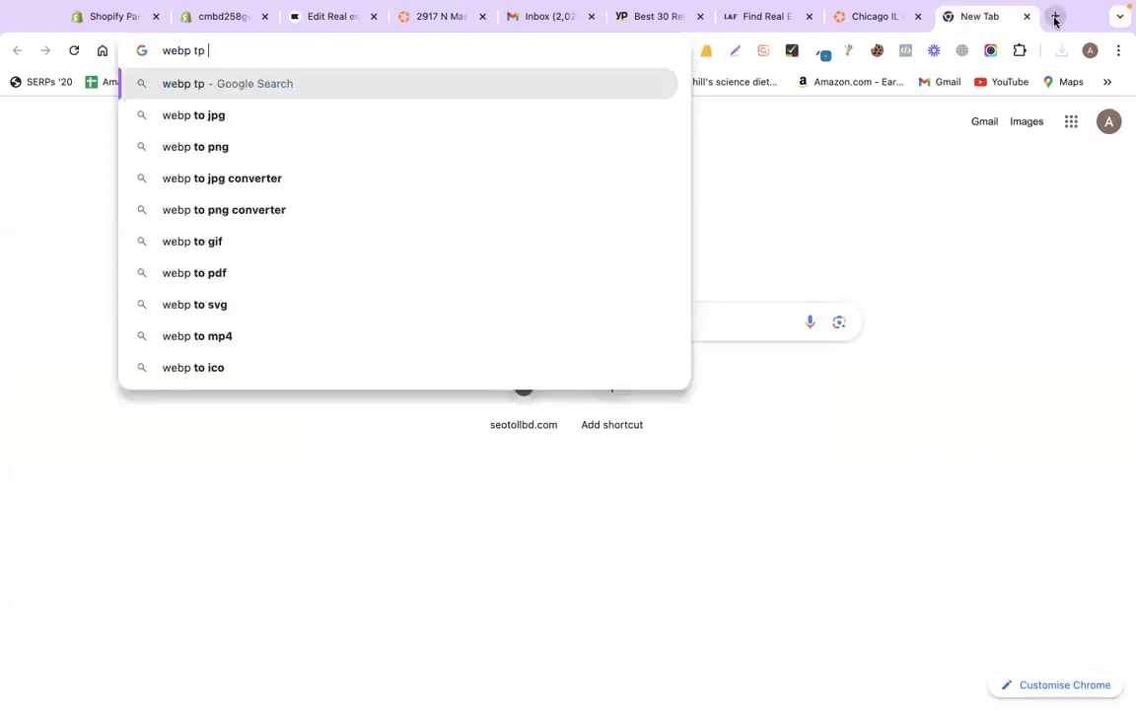
pyautogui.write('jpg')
pyautogui.press('Return')
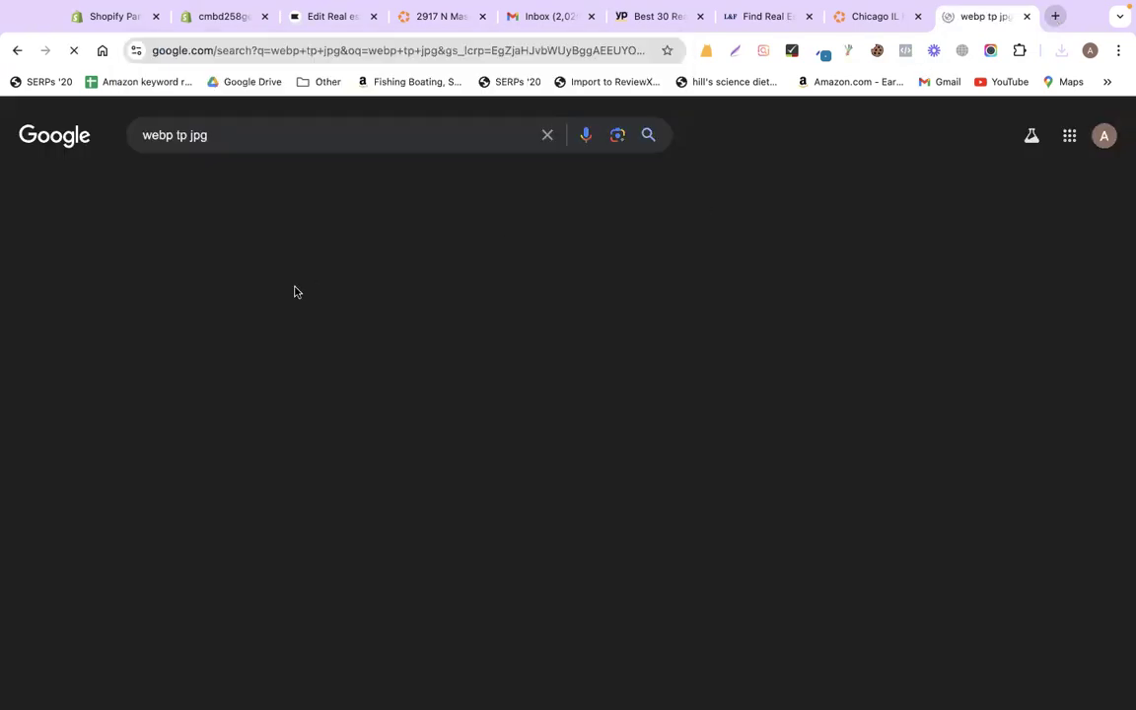
pyautogui.click(213, 337)
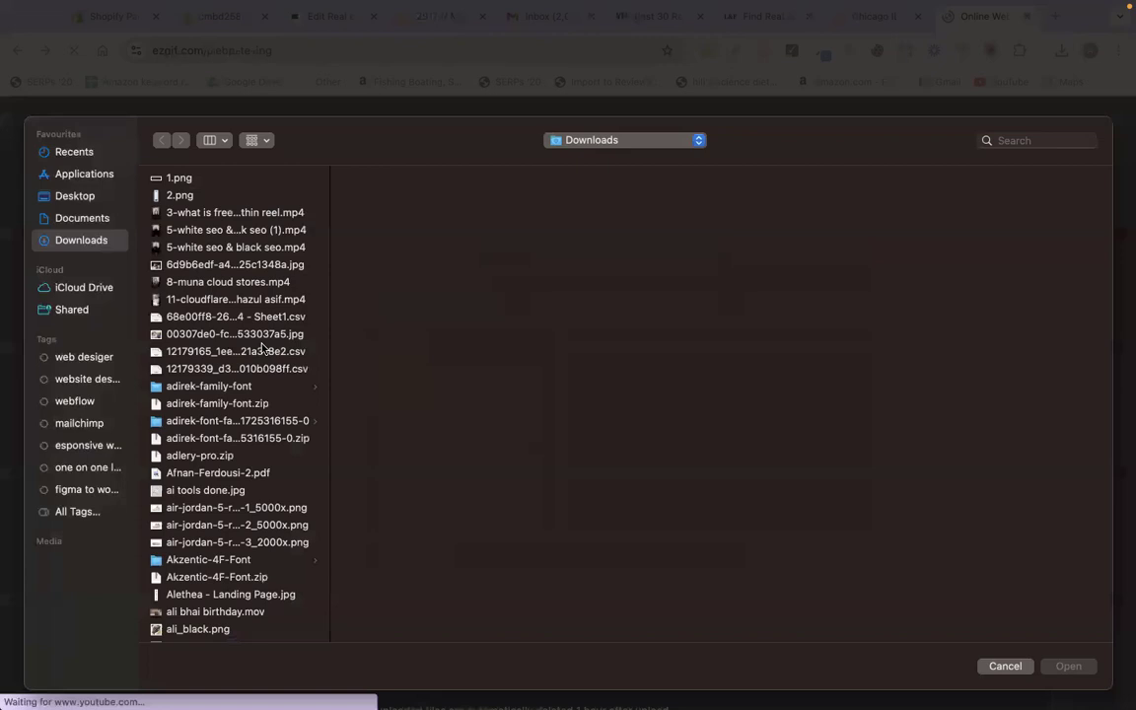
# - Upload homes.webp to Ezgif for conversion
pyautogui.write('ho')
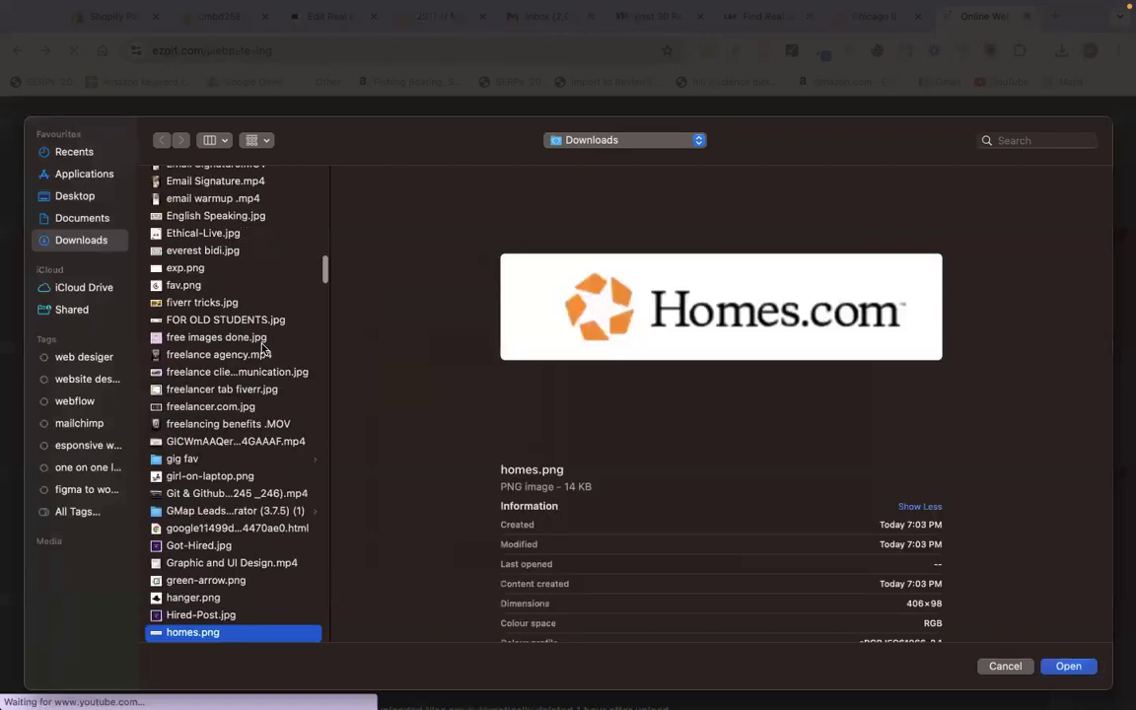
pyautogui.scroll(-2, 204, 587)
pyautogui.click(203, 591)
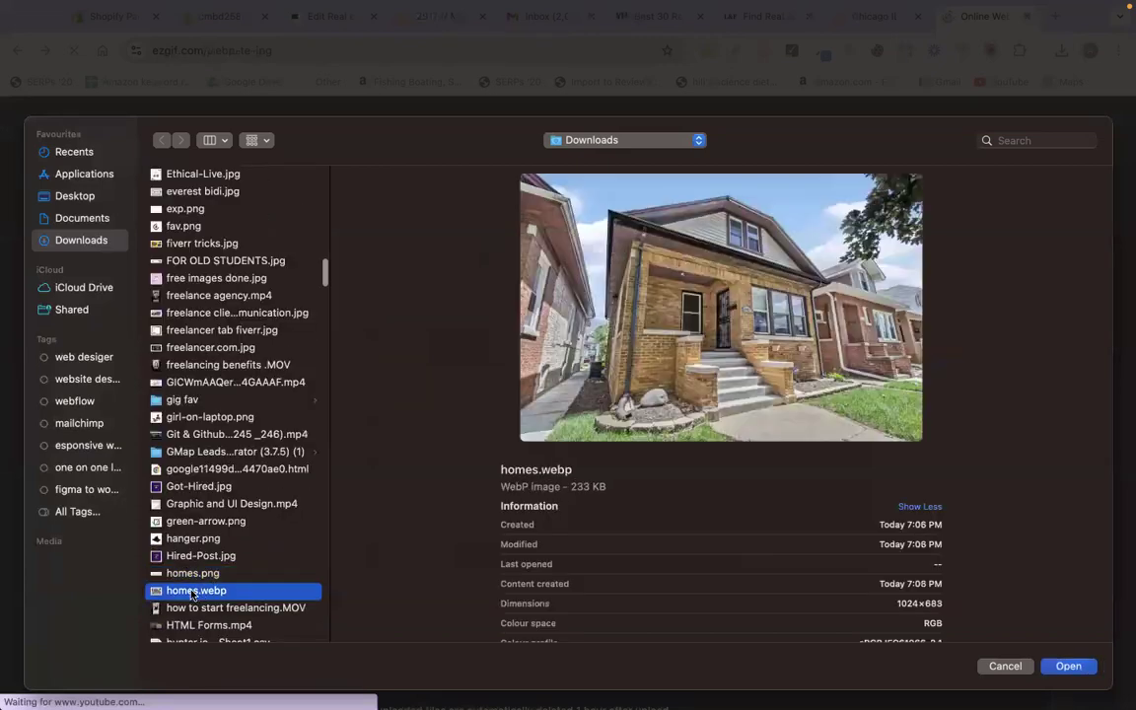
pyautogui.doubleClick(203, 591)
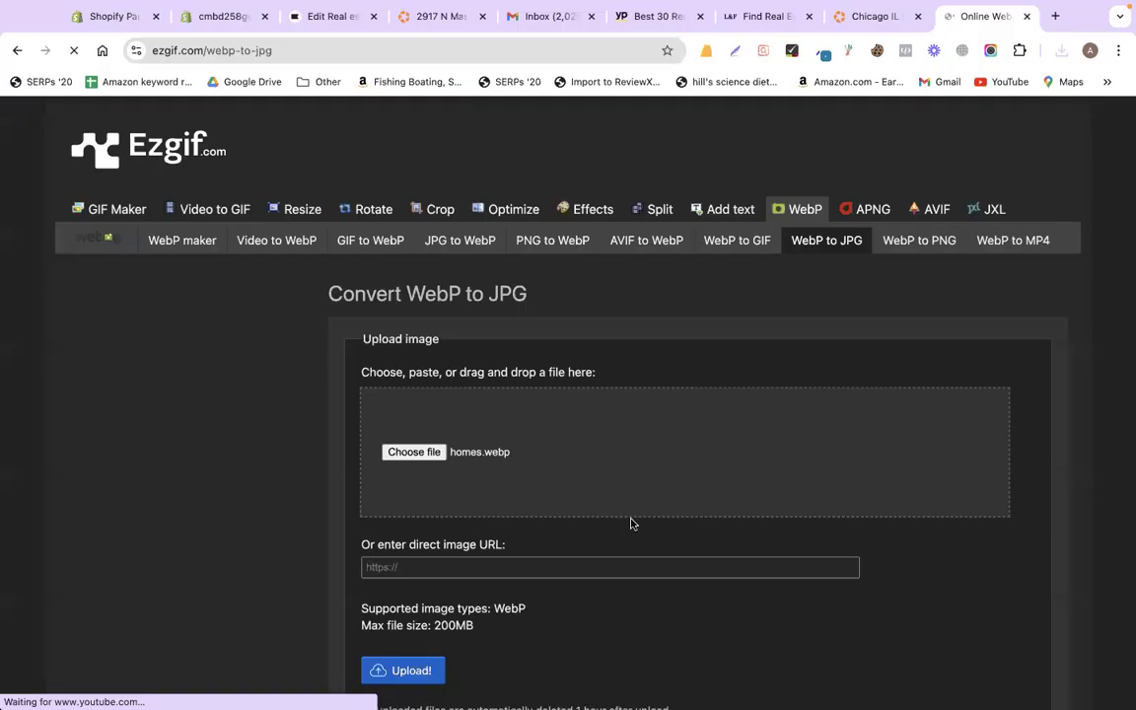
pyautogui.scroll(-3, 408, 381)
pyautogui.click(400, 402)
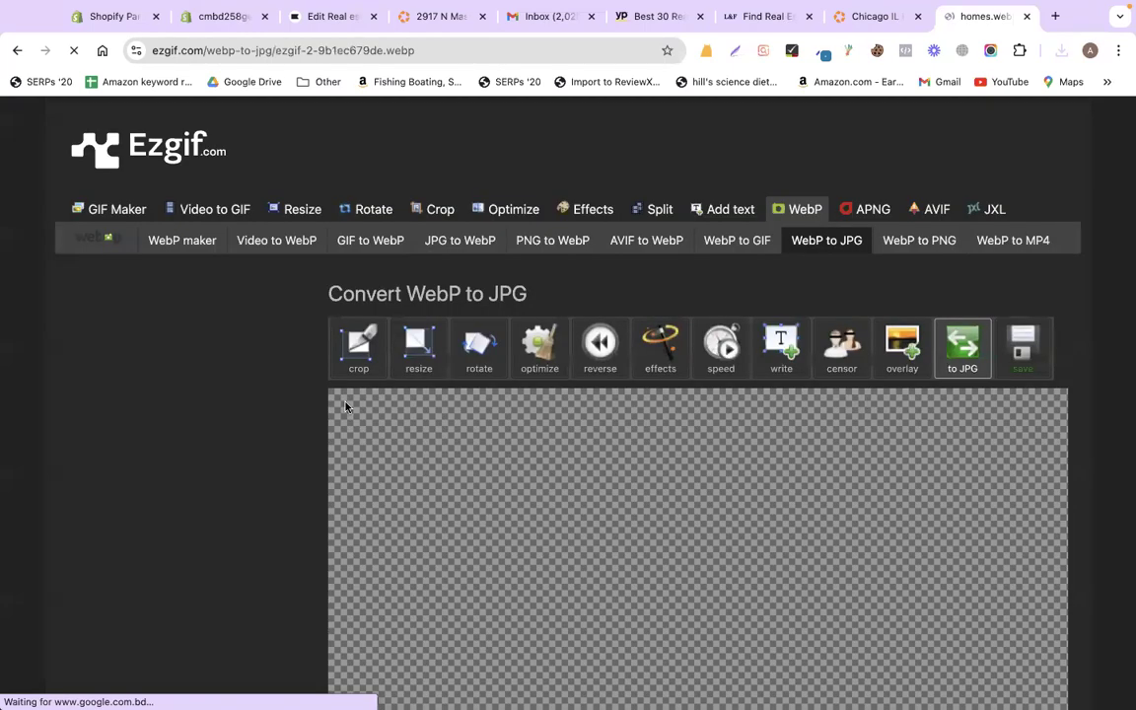
# - Save the converted image to Downloads as homes.jpg
pyautogui.scroll(-2, 345, 406)
pyautogui.scroll(-5, 345, 406)
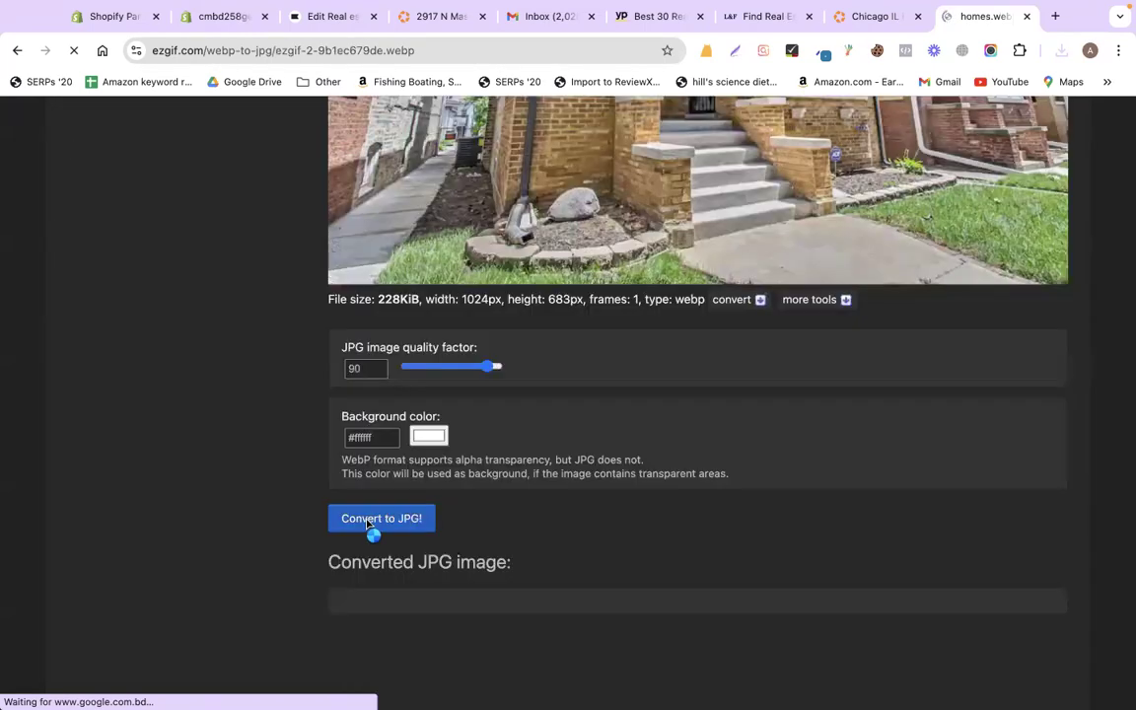
pyautogui.scroll(-4, 291, 550)
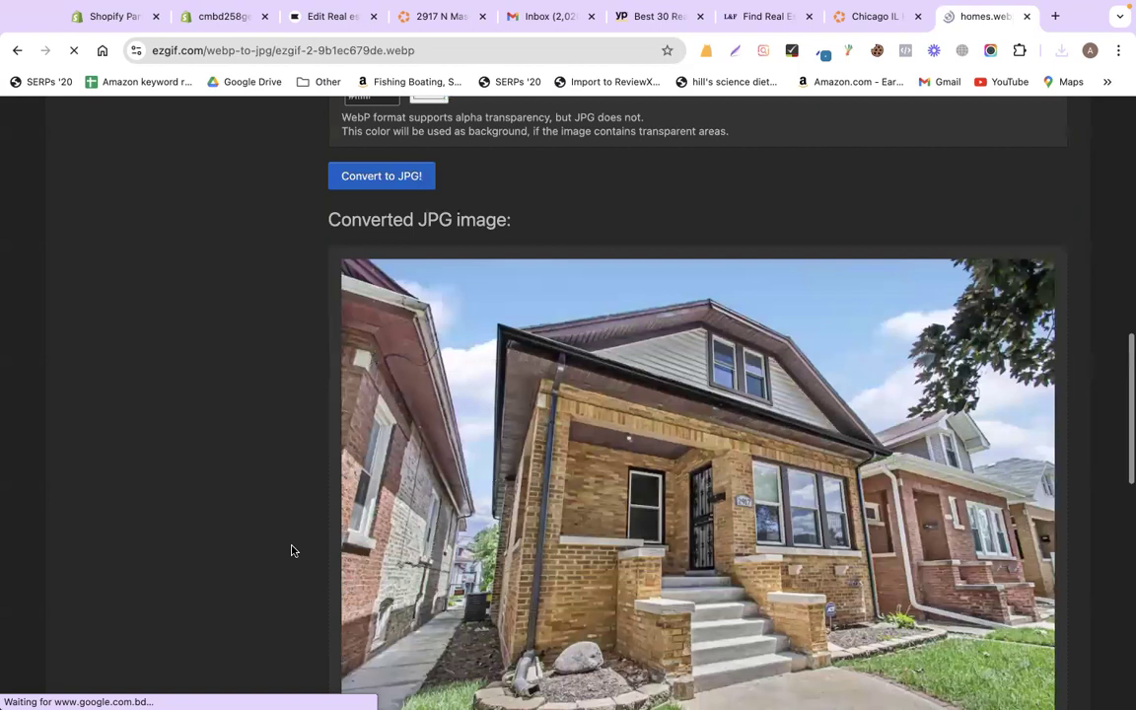
pyautogui.rightClick(589, 505)
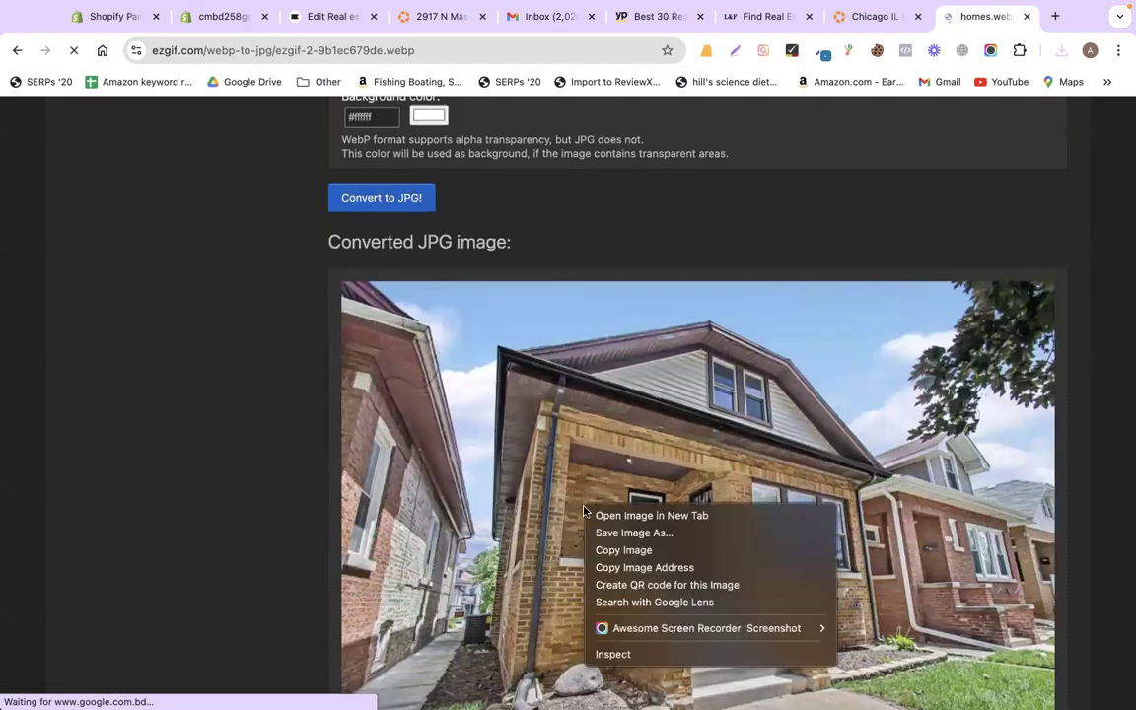
pyautogui.click(635, 533)
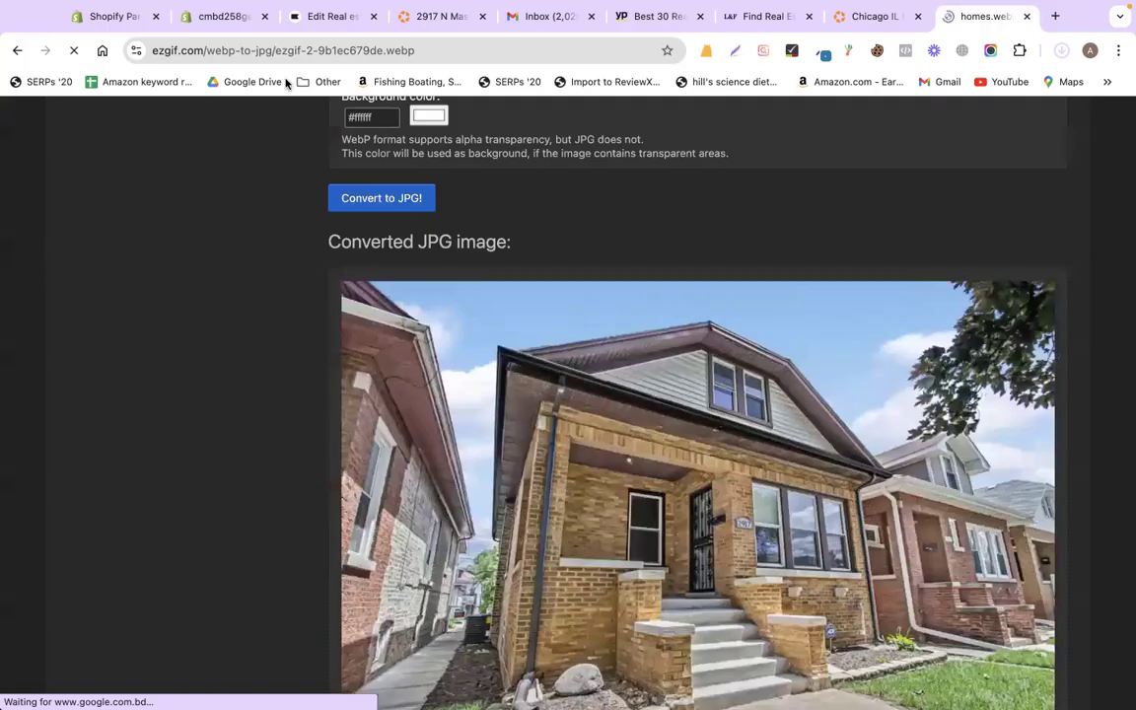
pyautogui.click(288, 12)
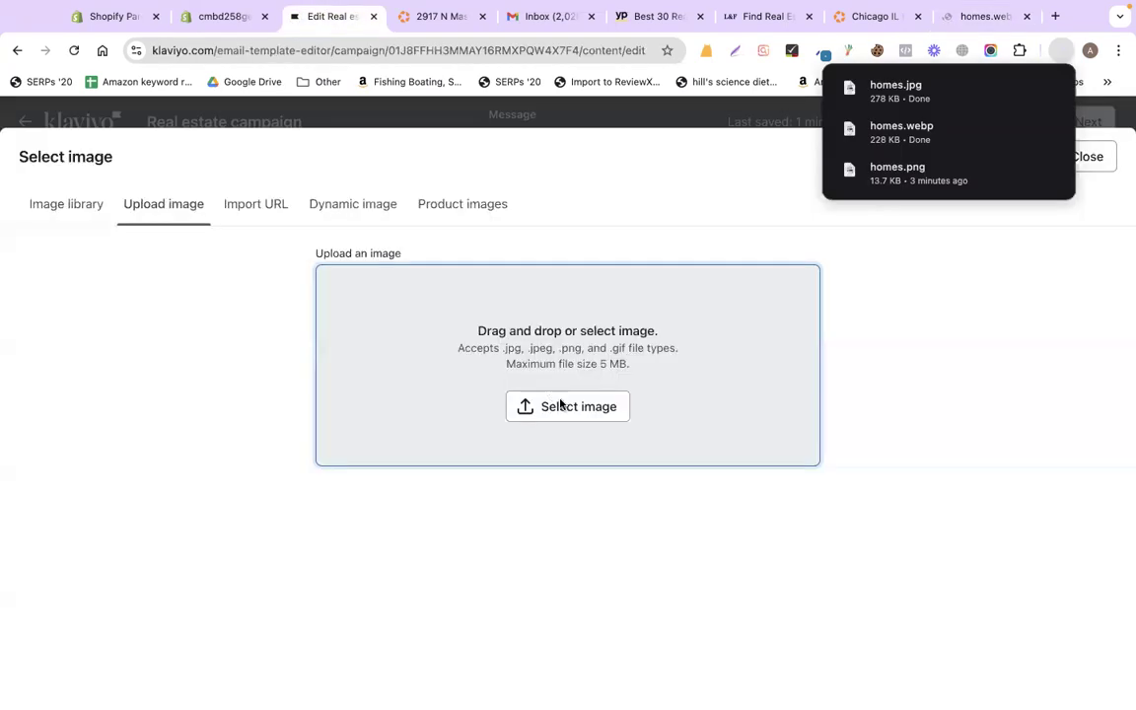
# - Pick homes.jpg from Downloads for the image block and return to the blocks list
pyautogui.click(560, 404)
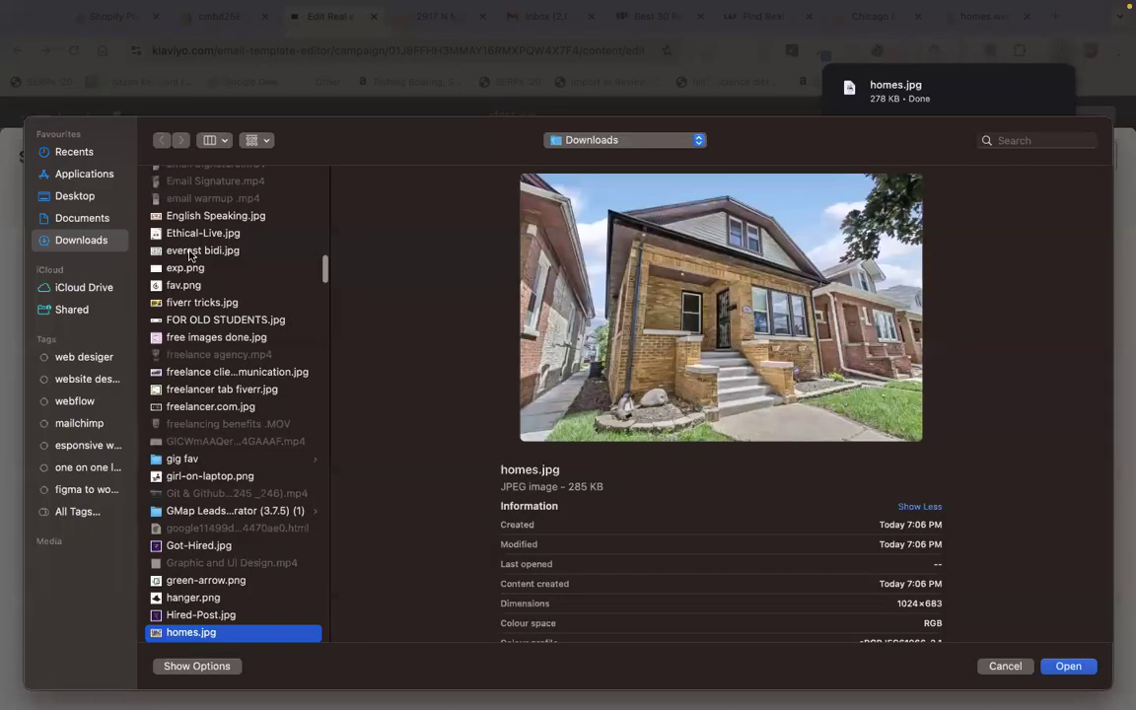
pyautogui.press('Return')
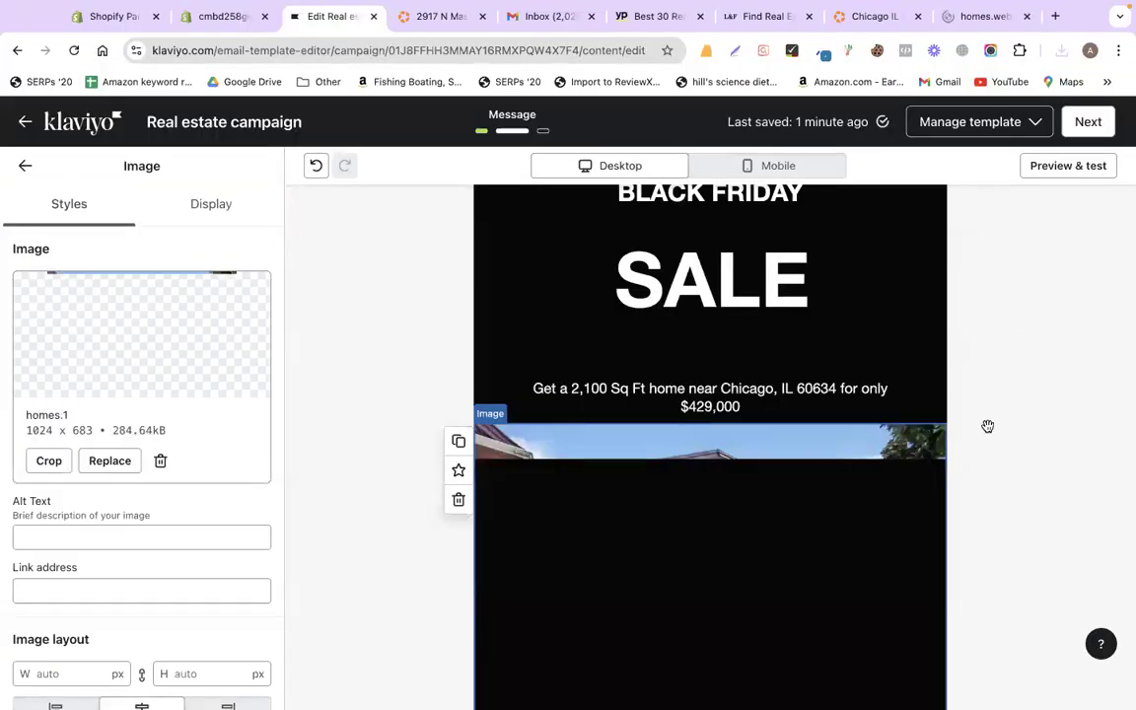
pyautogui.scroll(-2, 987, 426)
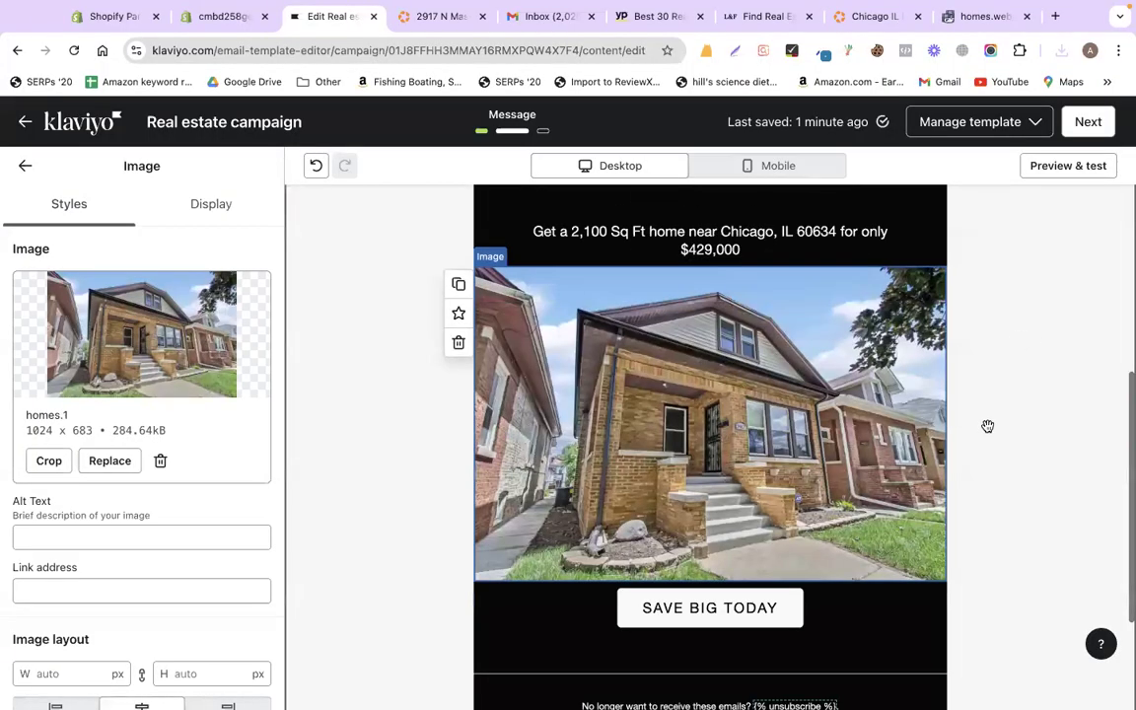
pyautogui.click(26, 164)
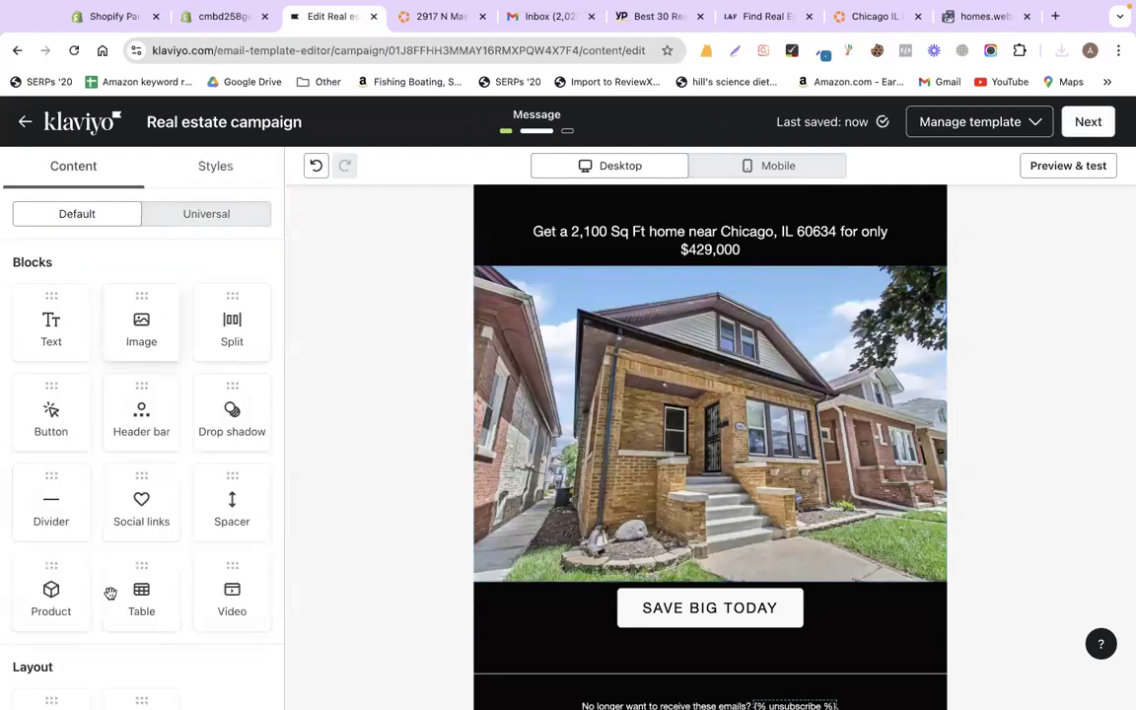
pyautogui.scroll(-1, 110, 592)
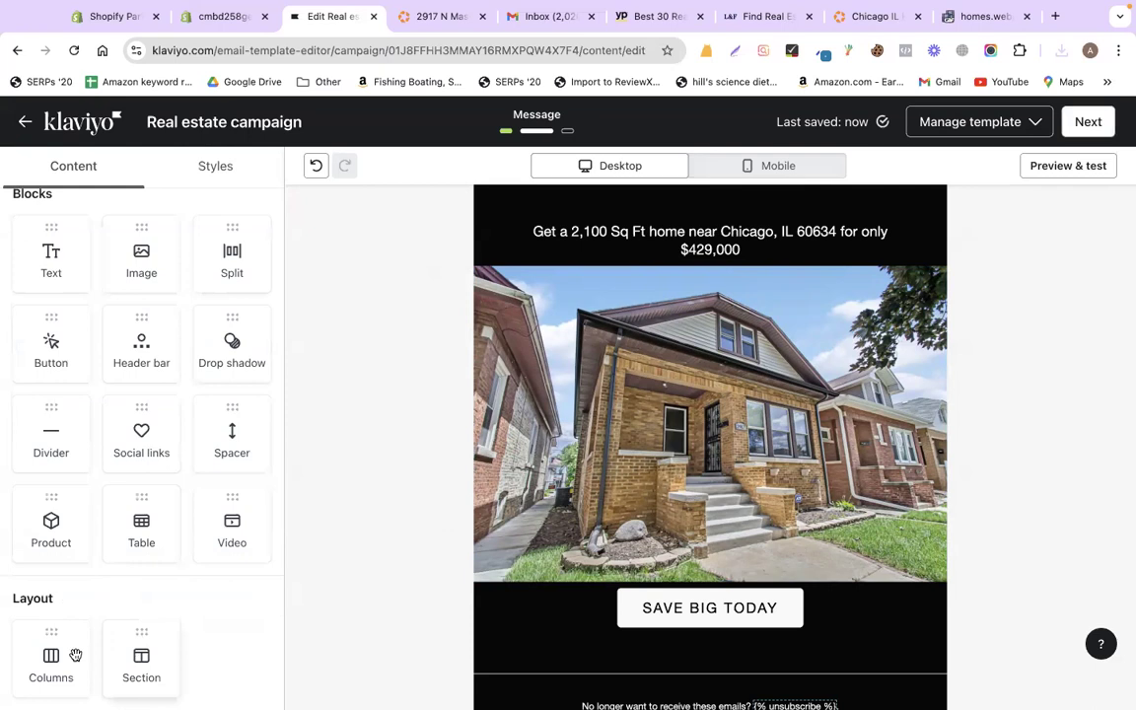
pyautogui.moveTo(75, 655); pyautogui.dragTo(684, 562)
pyautogui.click(543, 366)
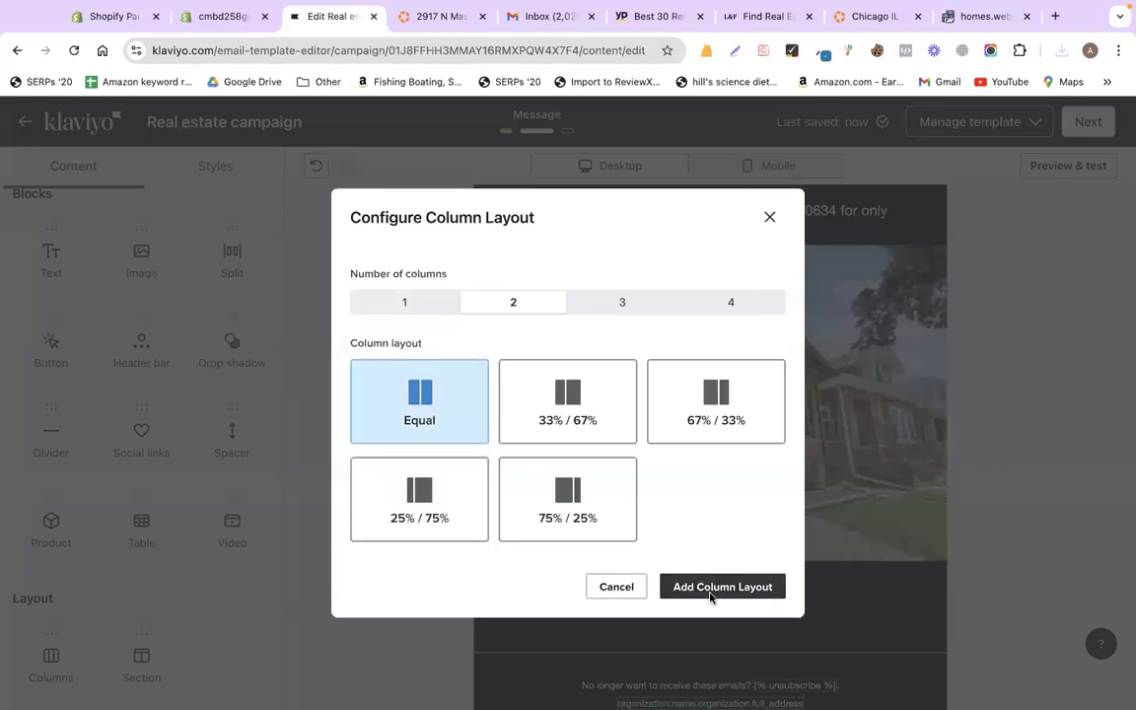
pyautogui.click(974, 543)
pyautogui.scroll(-2, 974, 542)
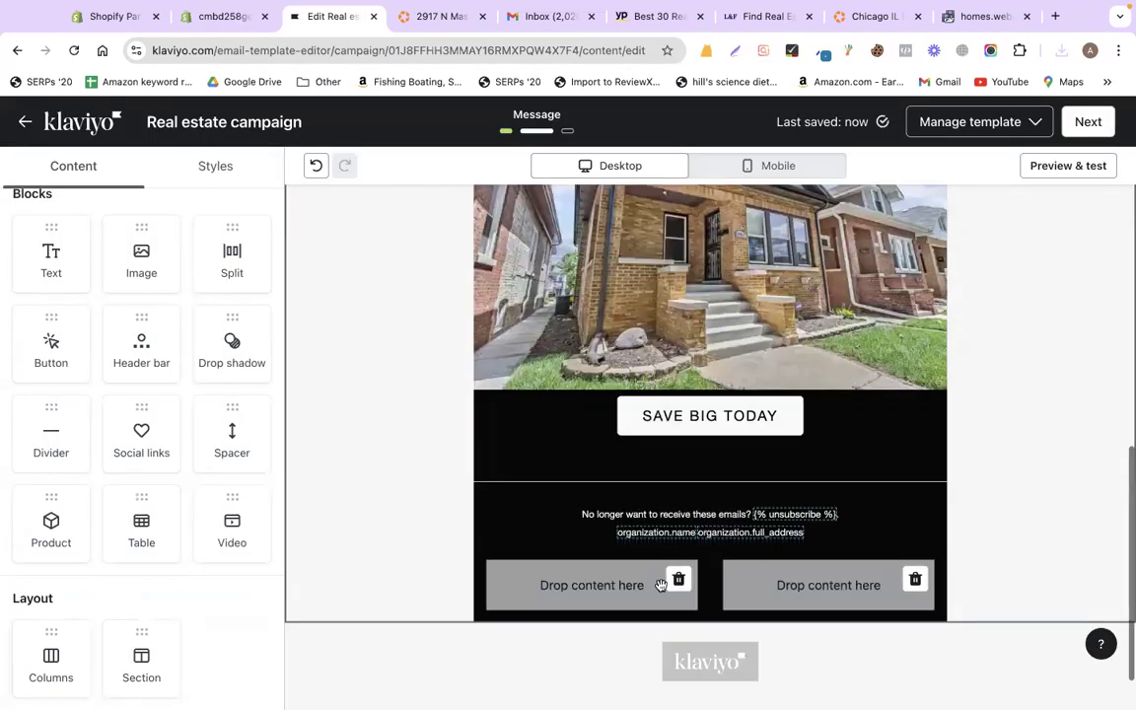
pyautogui.click(588, 581)
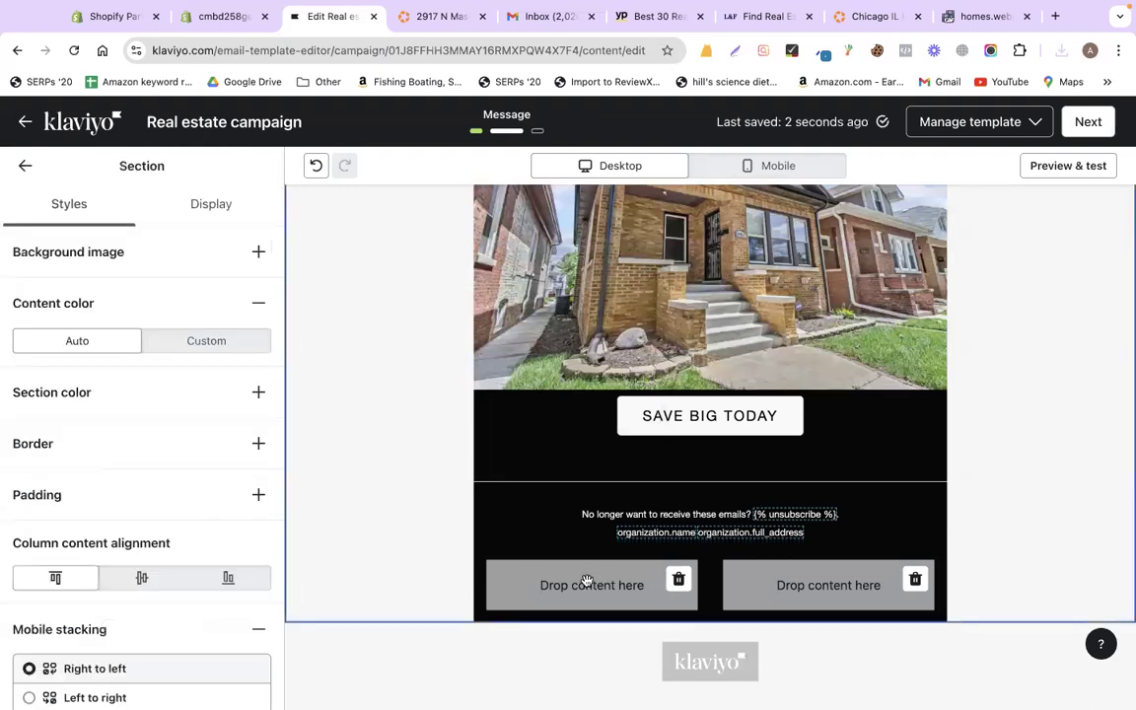
pyautogui.moveTo(771, 582)
pyautogui.mouseDown()
pyautogui.moveTo(773, 565)
pyautogui.moveTo(768, 584)
pyautogui.mouseUp()
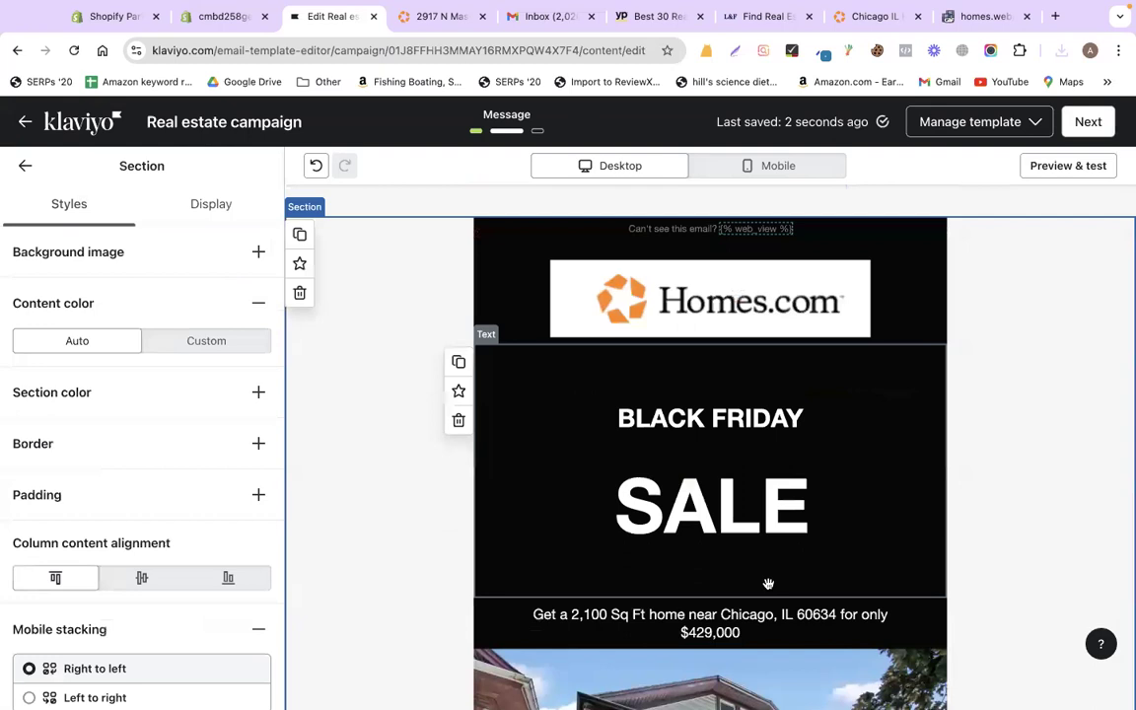
pyautogui.scroll(-5, 639, 611)
pyautogui.scroll(-2, 639, 619)
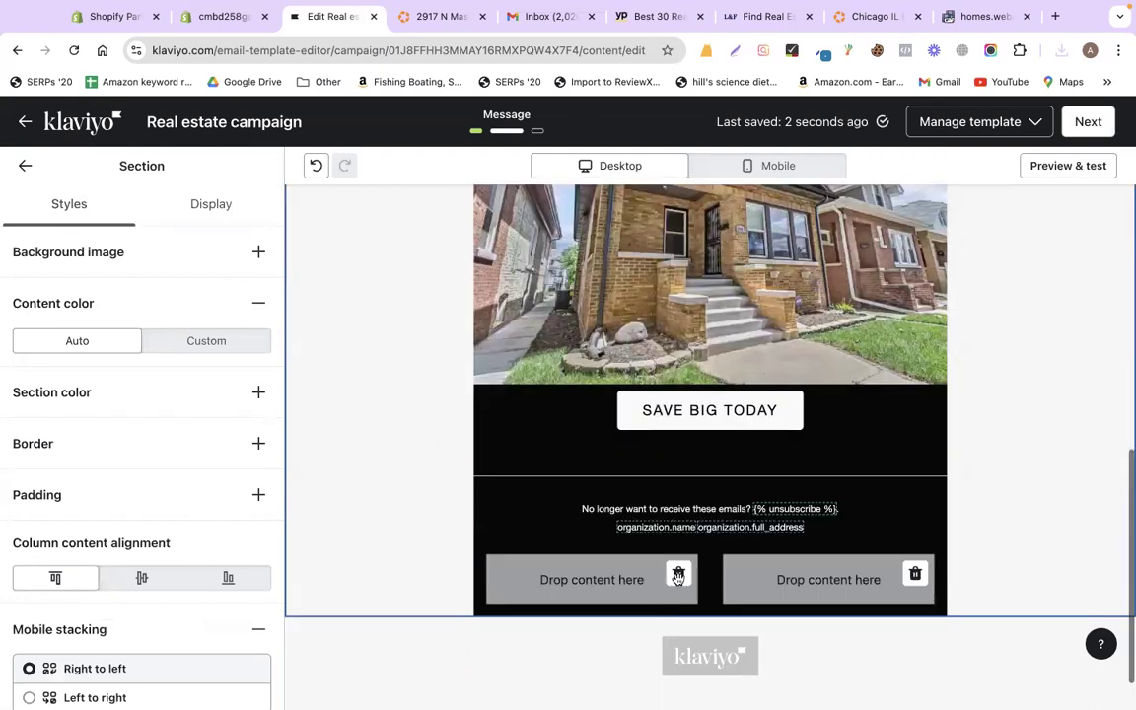
pyautogui.click(677, 573)
pyautogui.click(915, 574)
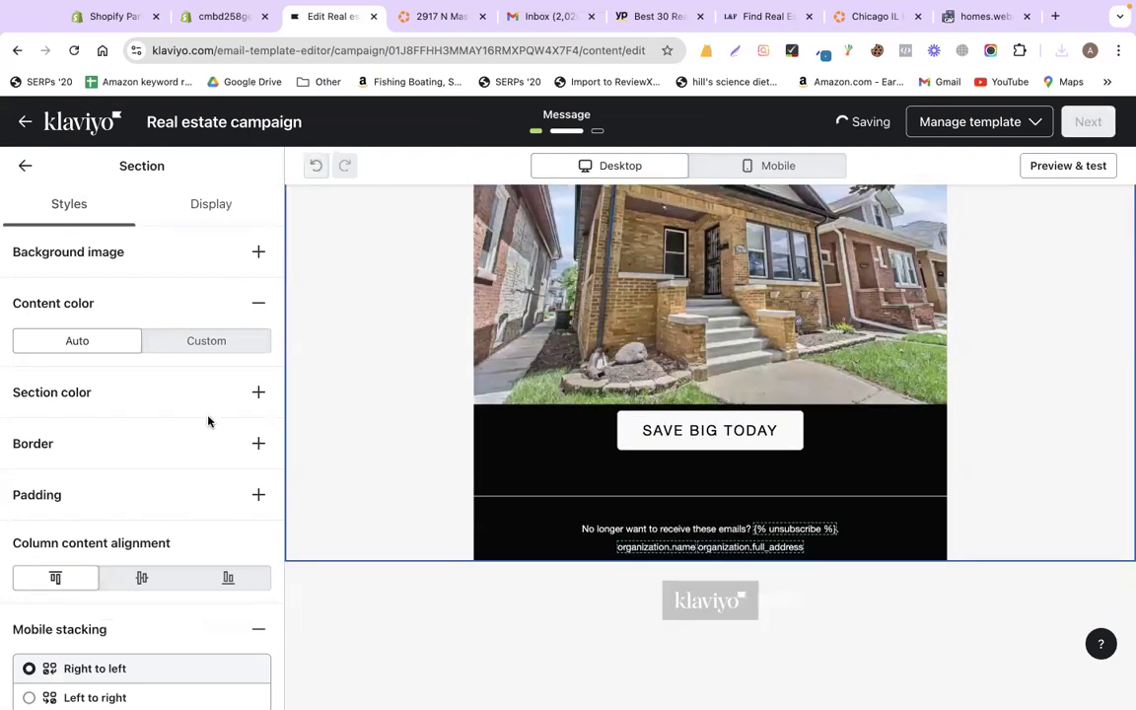
pyautogui.click(25, 163)
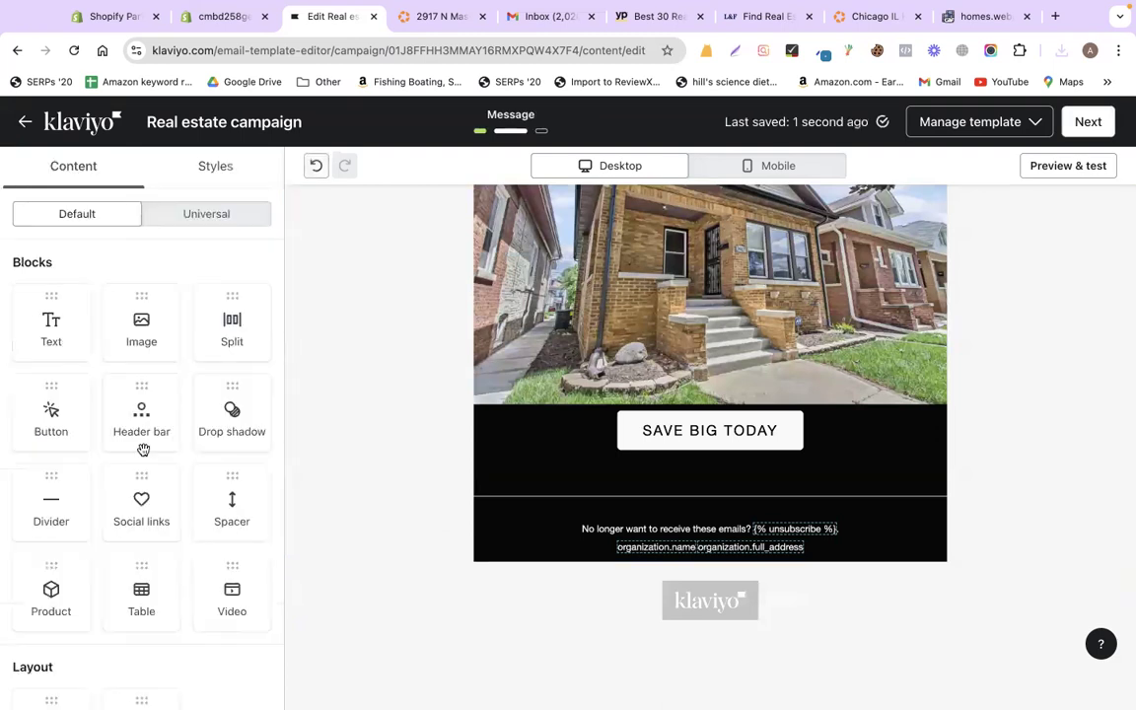
pyautogui.scroll(-2, 143, 449)
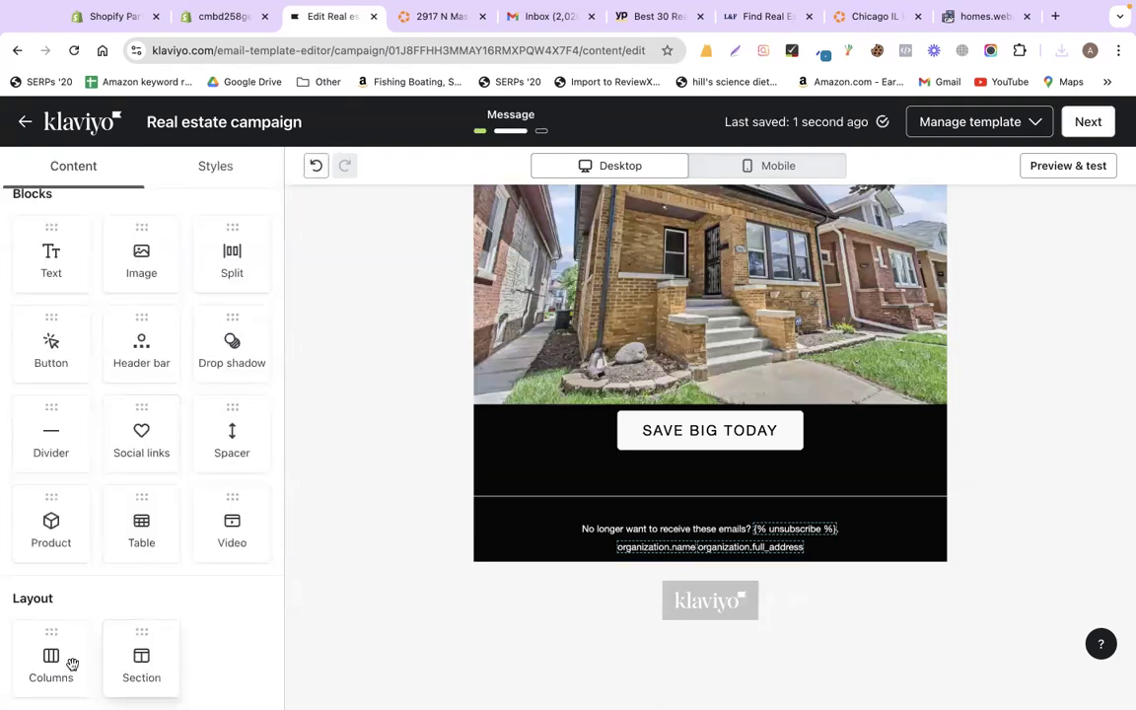
pyautogui.moveTo(72, 664); pyautogui.dragTo(169, 643)
pyautogui.moveTo(621, 450); pyautogui.dragTo(524, 479)
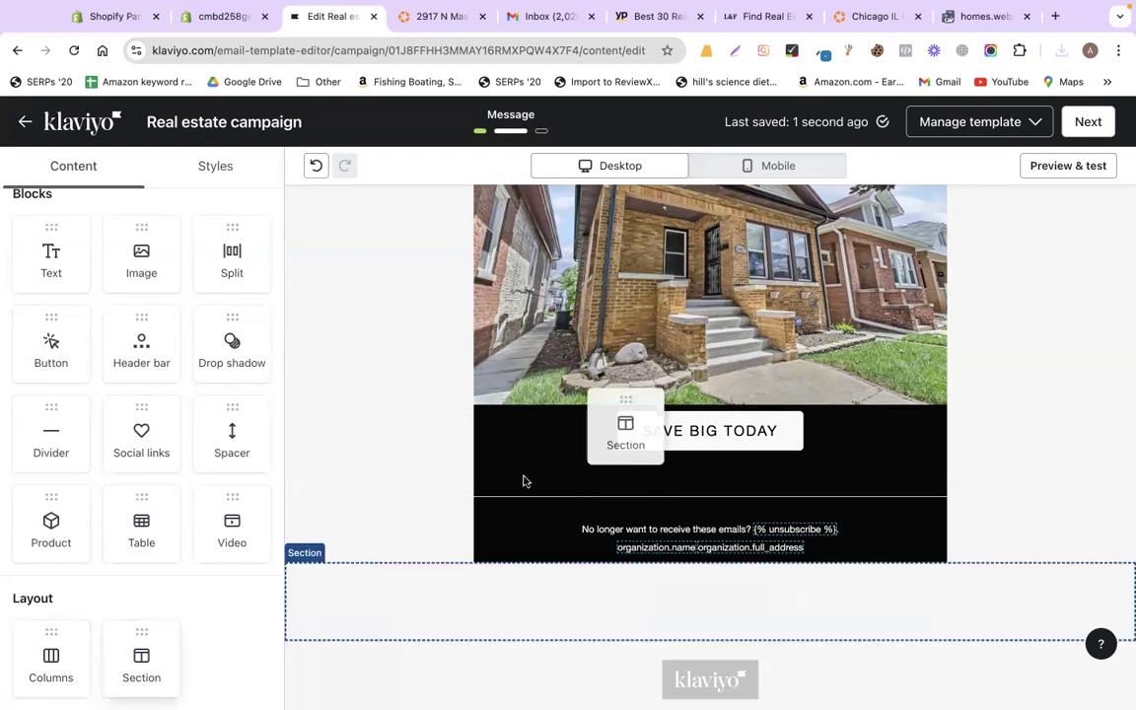
pyautogui.moveTo(180, 644); pyautogui.dragTo(674, 438)
pyautogui.click(676, 444)
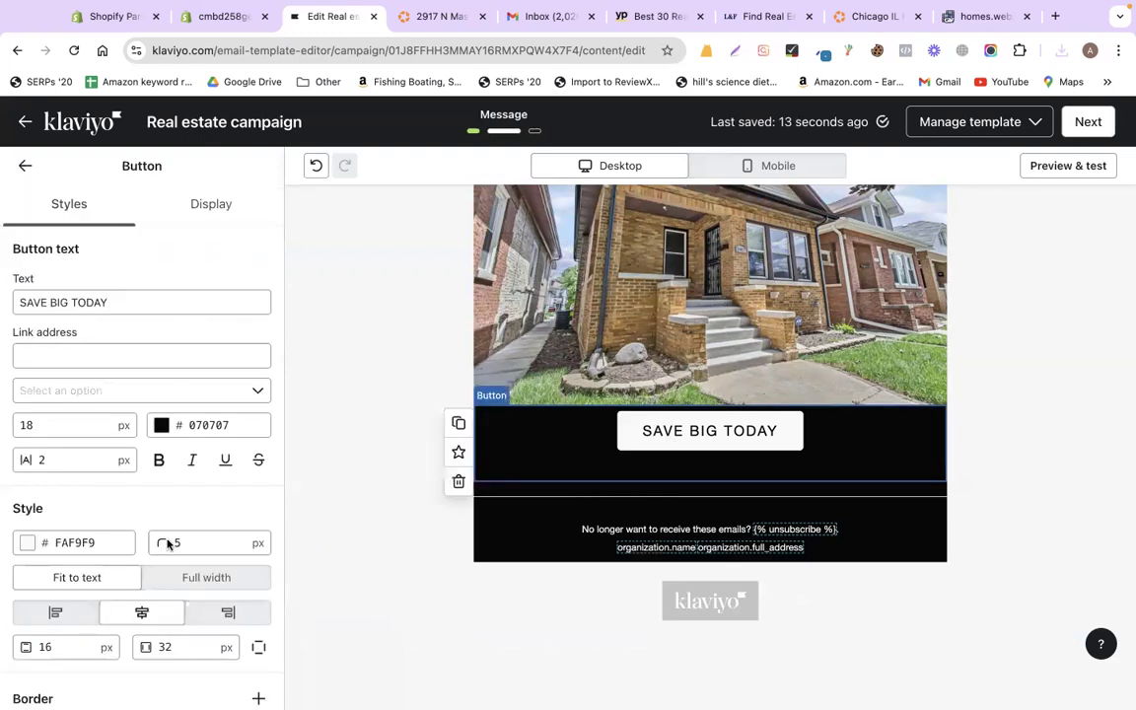
pyautogui.click(26, 170)
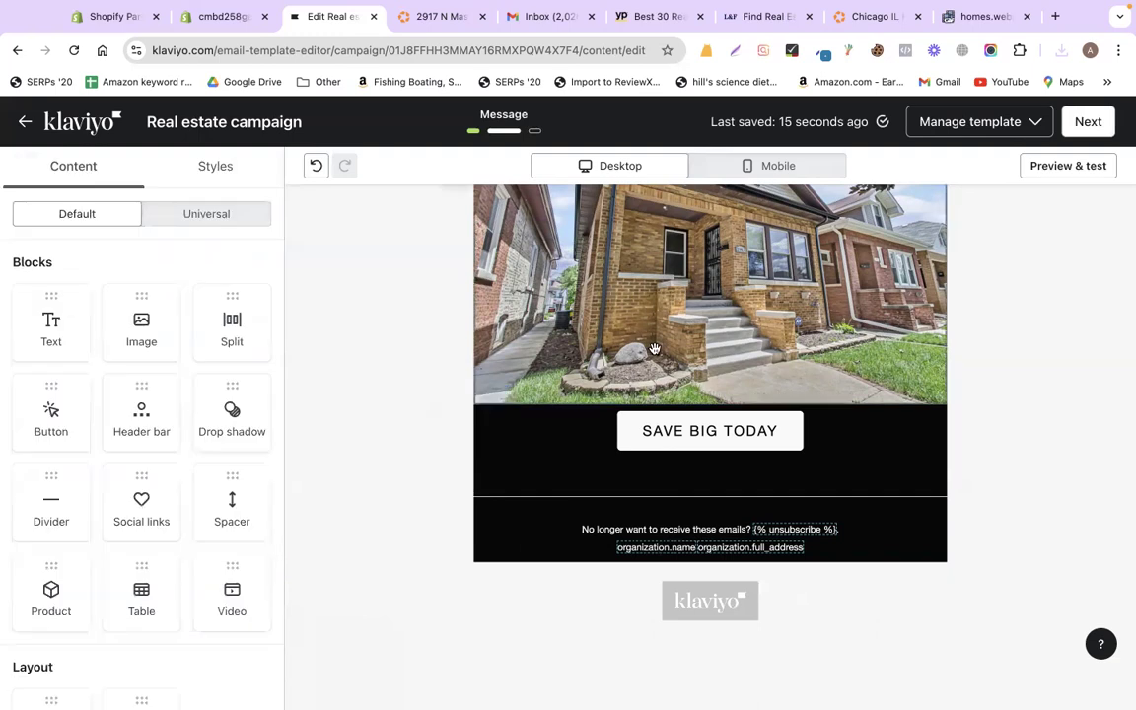
pyautogui.click(563, 437)
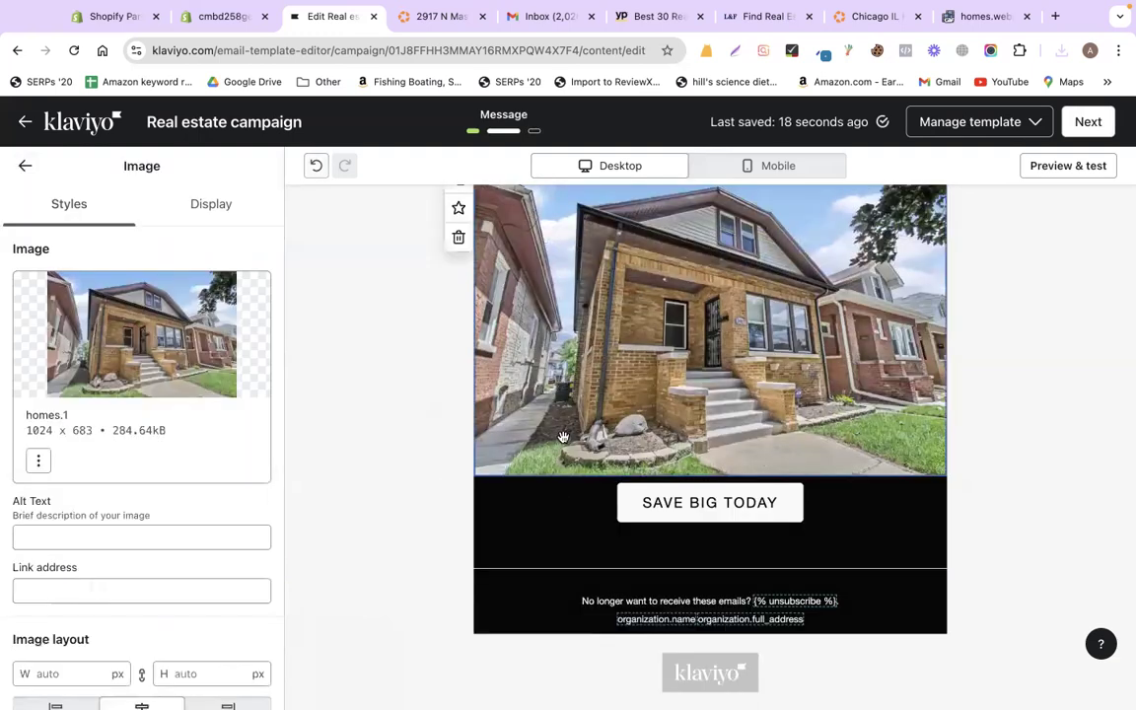
pyautogui.click(19, 167)
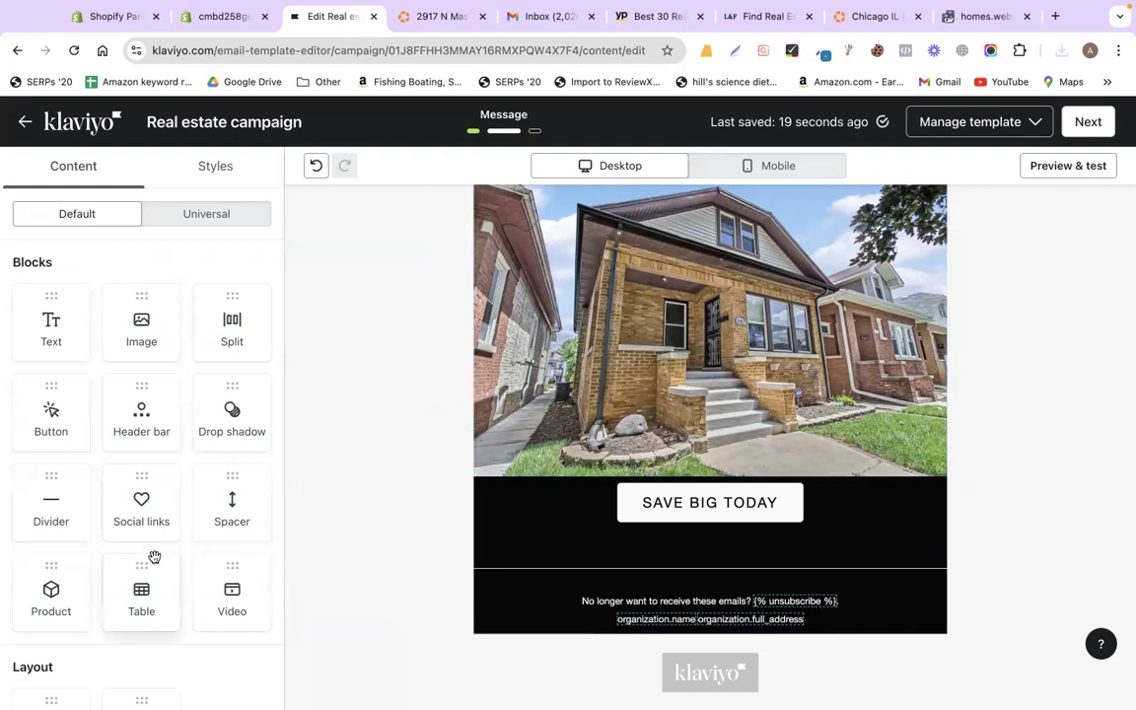
pyautogui.scroll(-1, 155, 558)
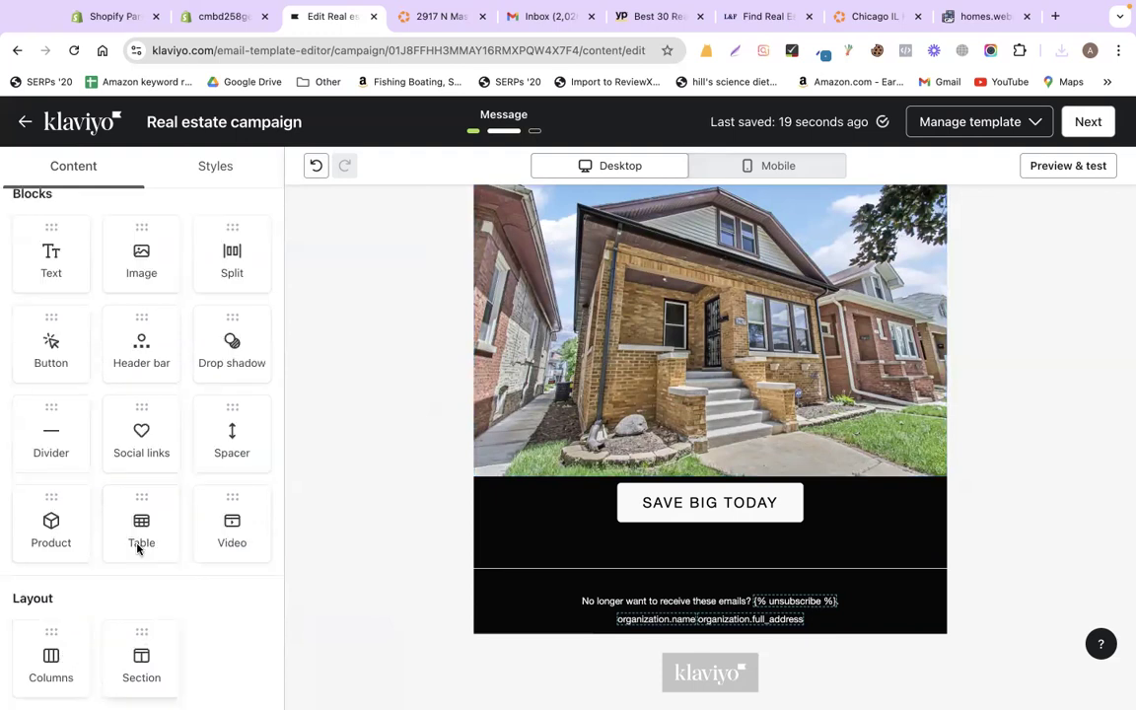
pyautogui.scroll(1, 138, 549)
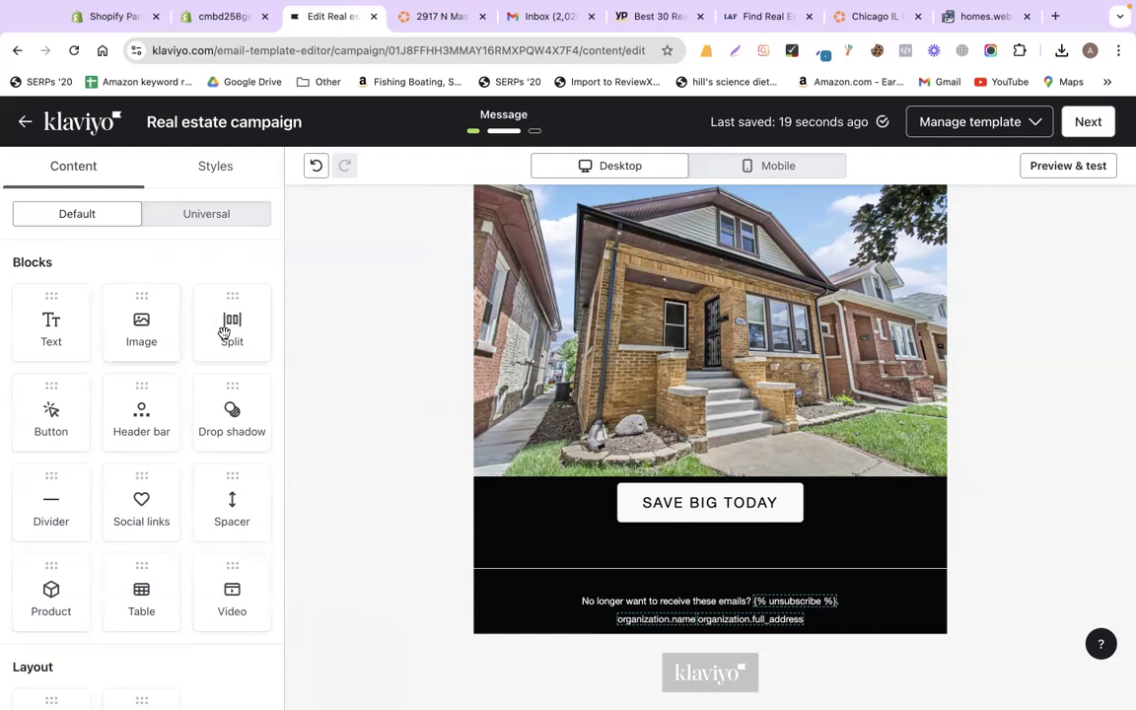
# - Drag a Split block above SAVE BIG TODAY and set its first column to Image
pyautogui.moveTo(225, 331); pyautogui.dragTo(683, 503)
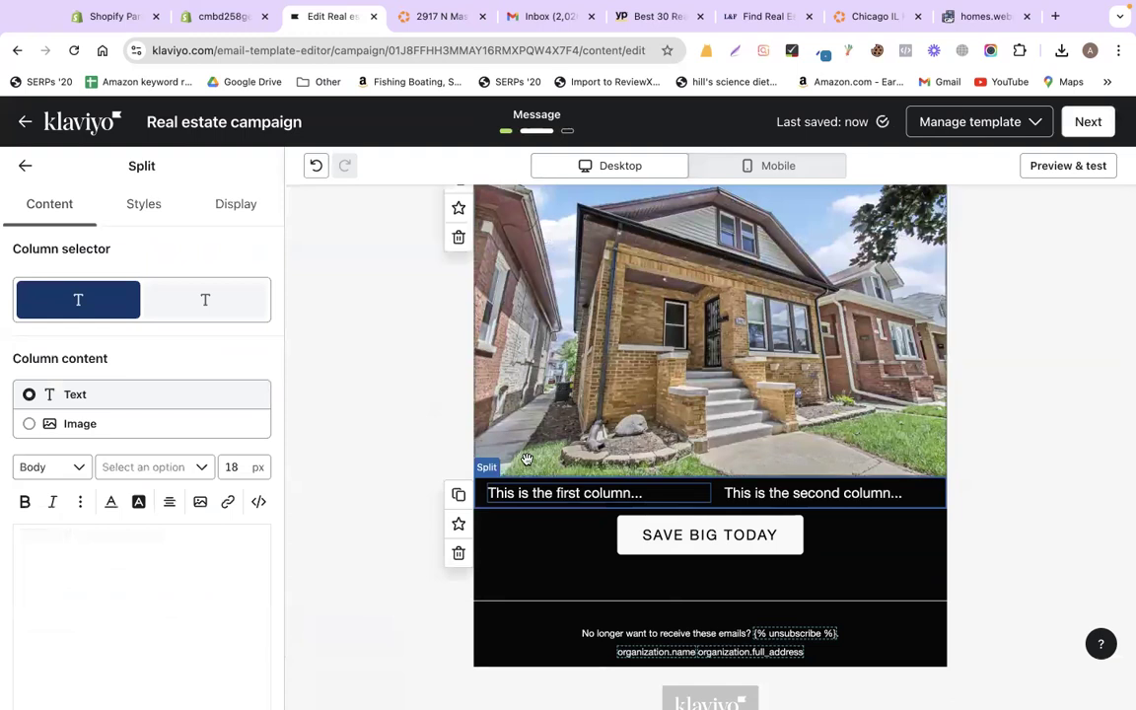
pyautogui.click(30, 423)
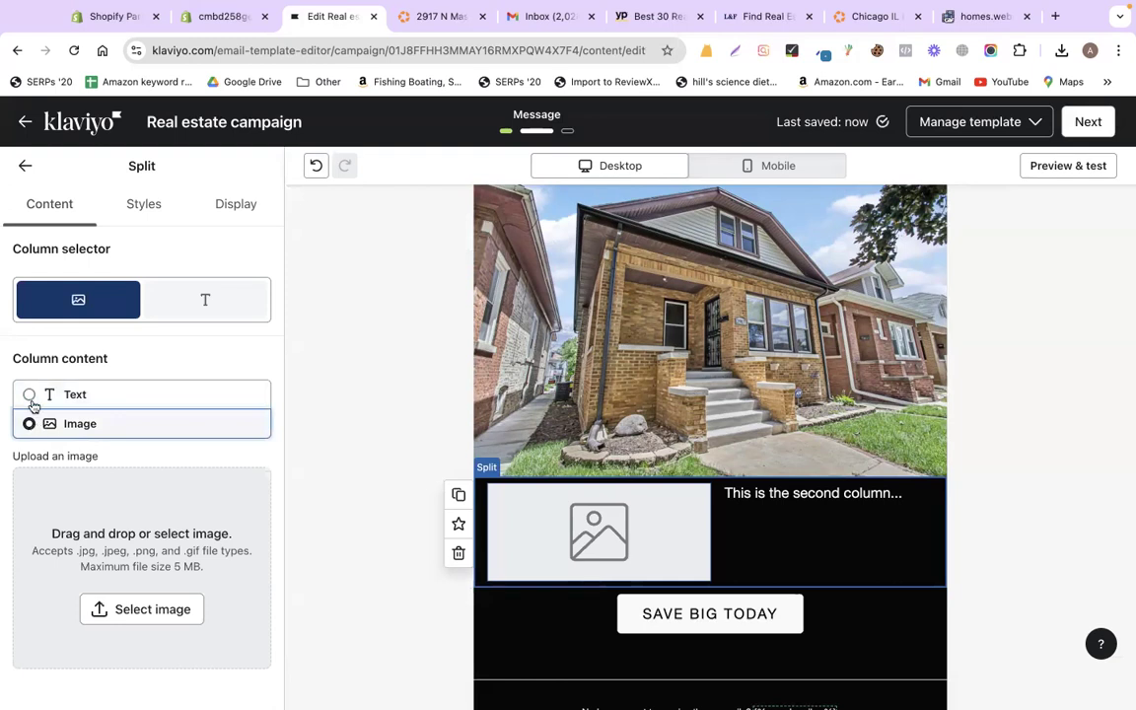
pyautogui.click(29, 394)
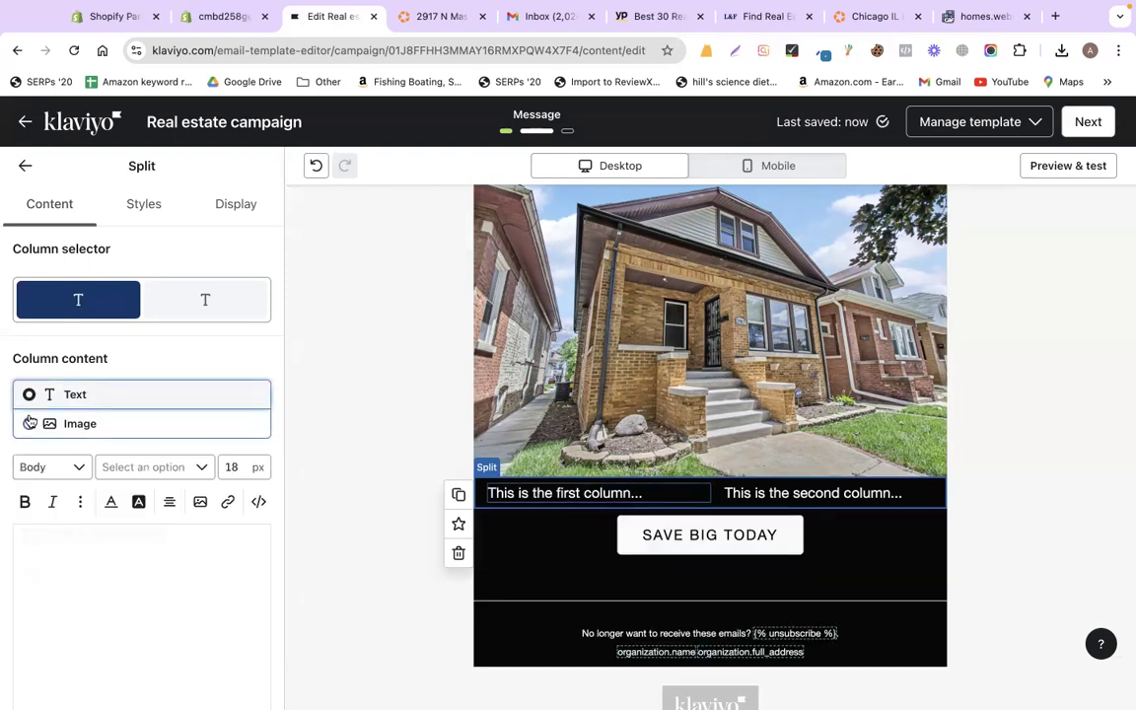
pyautogui.click(29, 423)
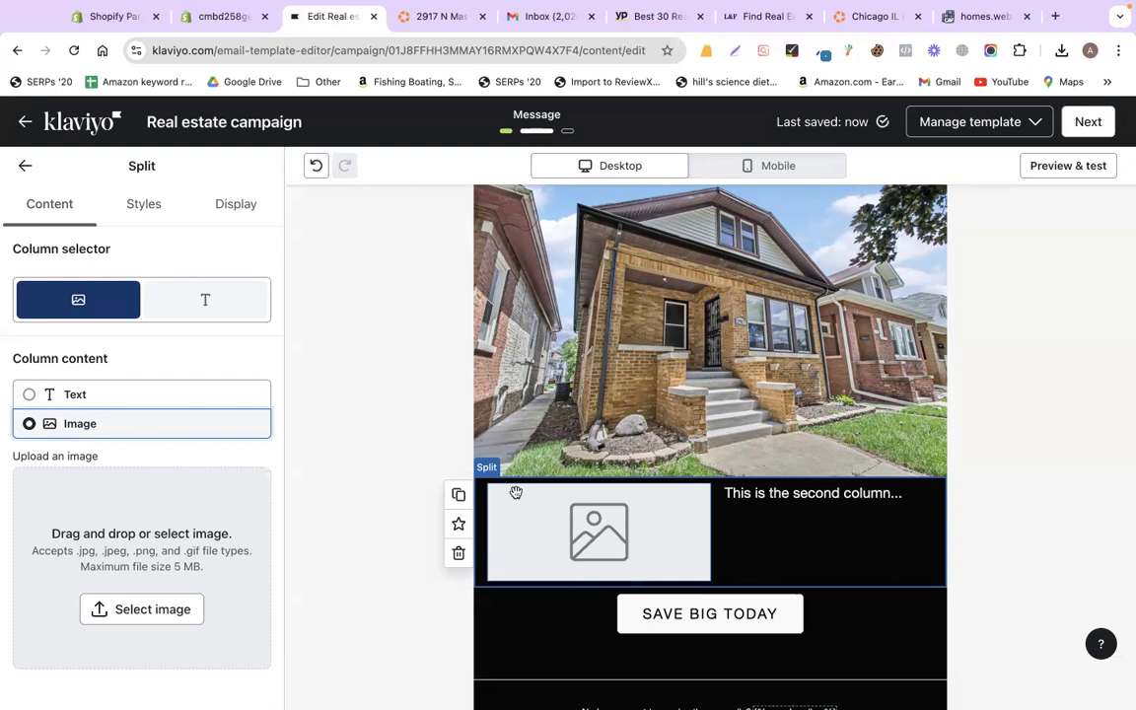
pyautogui.click(641, 533)
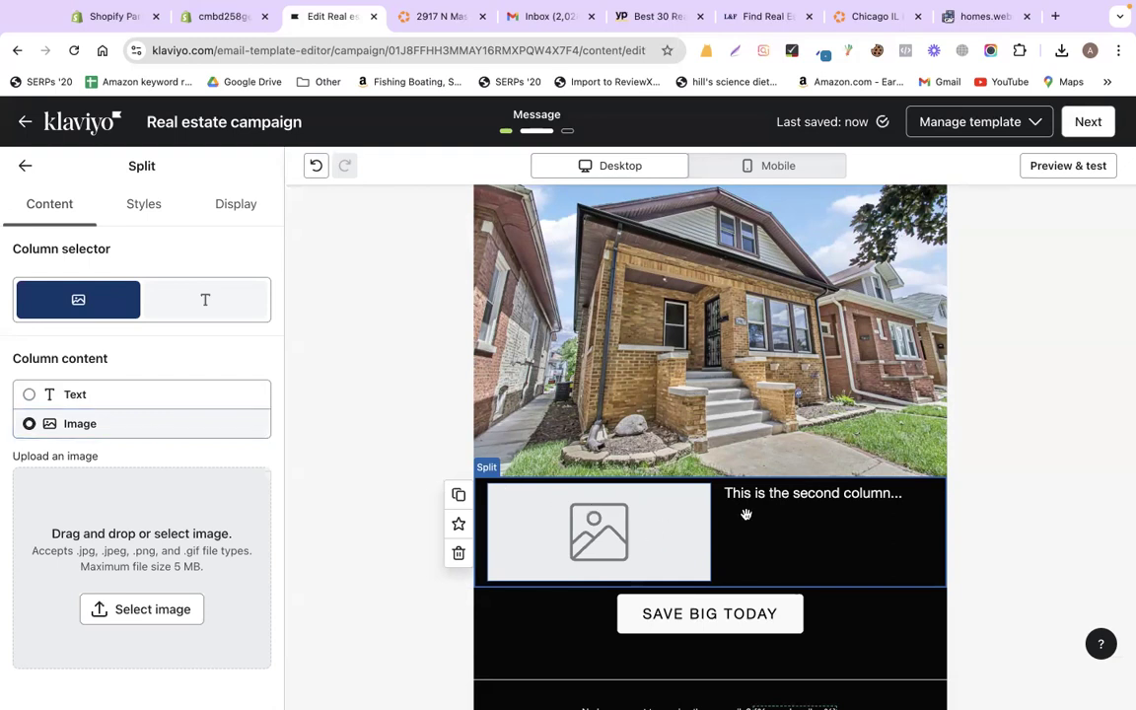
# - Review the split block's Styles and Display options, then return to the Homes.com listing
pyautogui.click(149, 197)
pyautogui.click(254, 210)
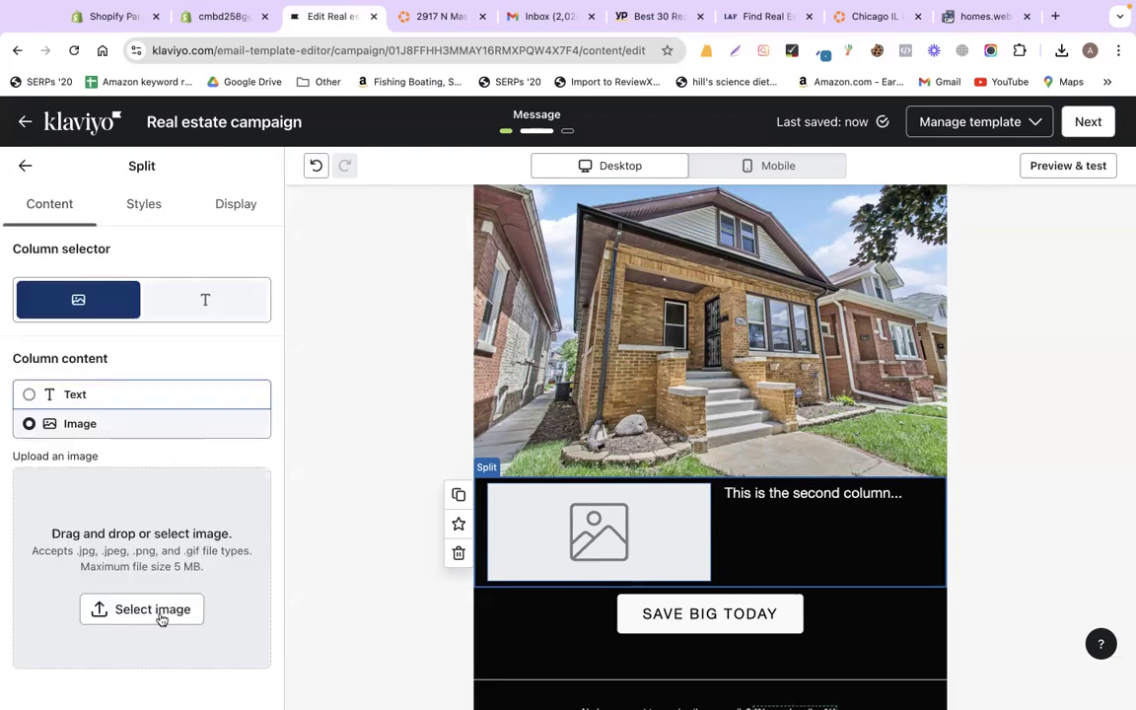
pyautogui.click(453, 17)
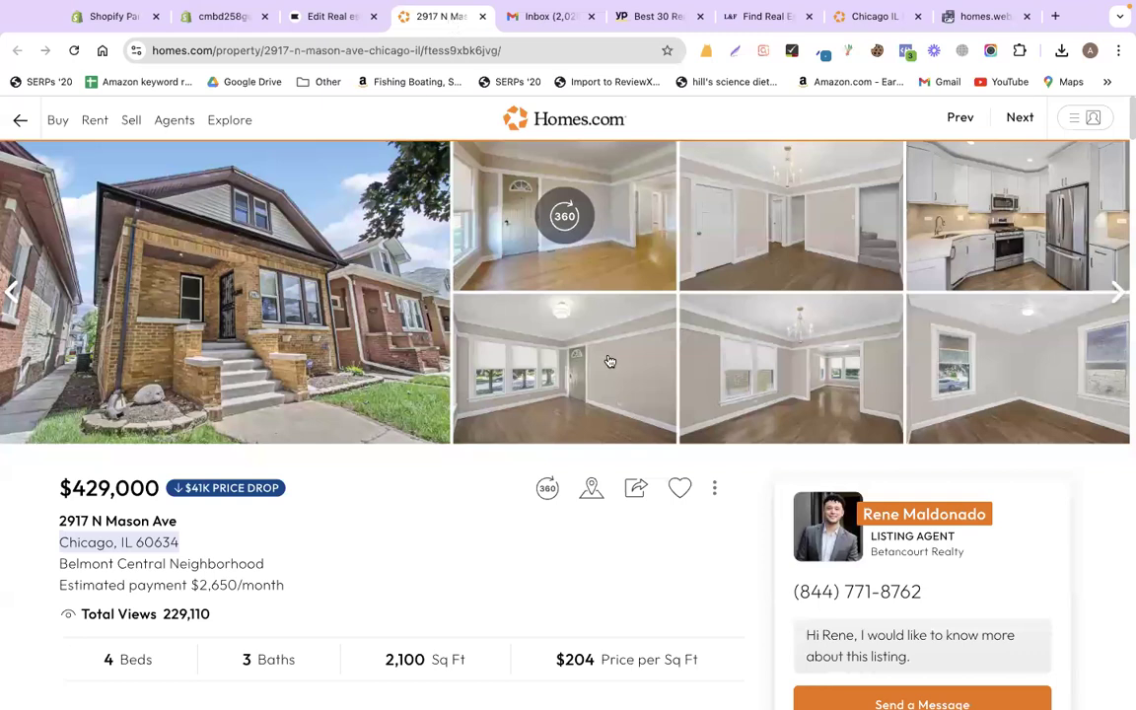
# - Capture the full-size interior room photo with Lightshot and save it as homes2.png
pyautogui.scroll(-1, 595, 411)
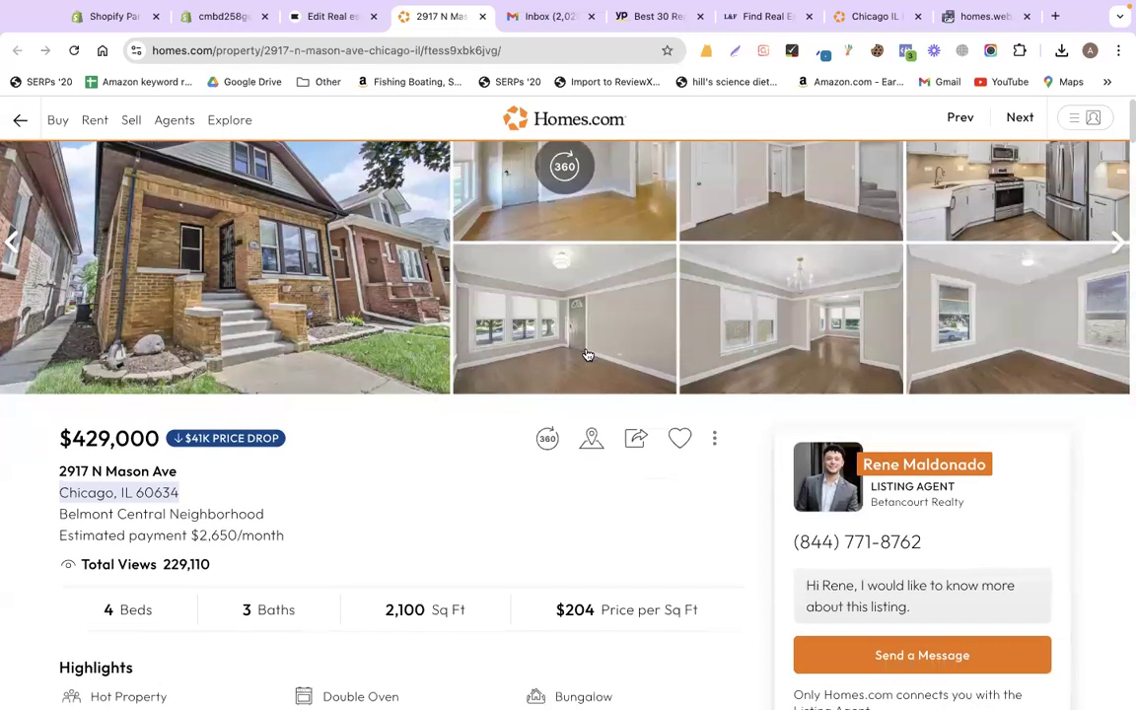
pyautogui.click(585, 353)
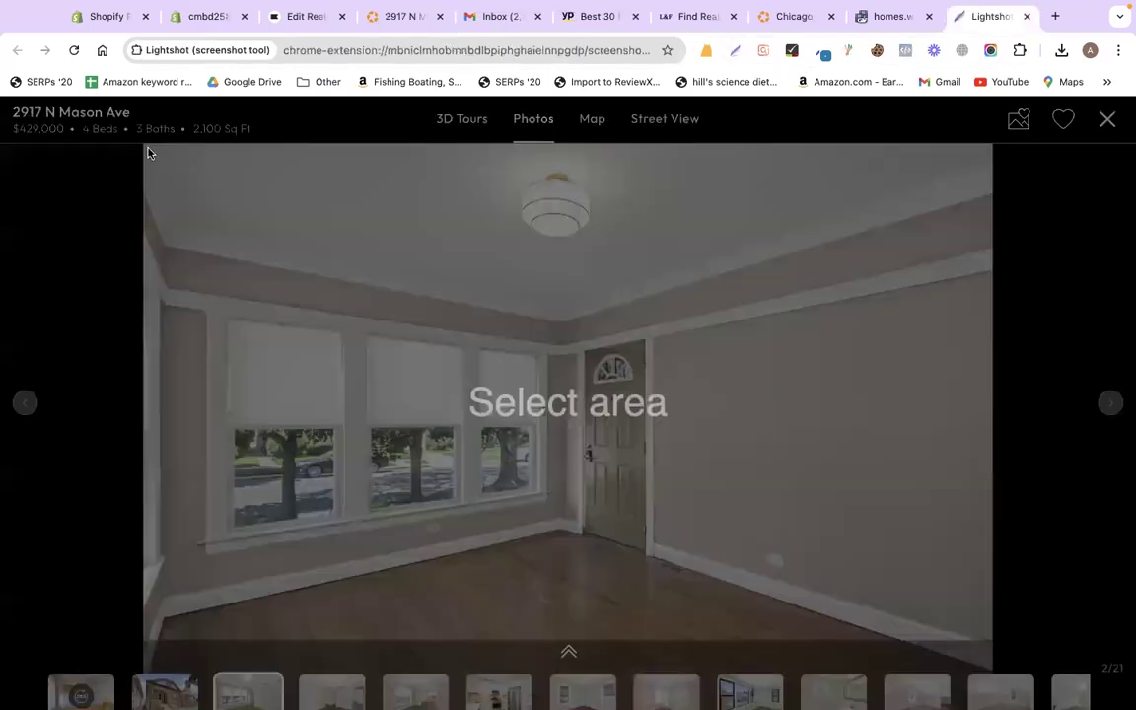
pyautogui.moveTo(149, 147); pyautogui.dragTo(830, 628)
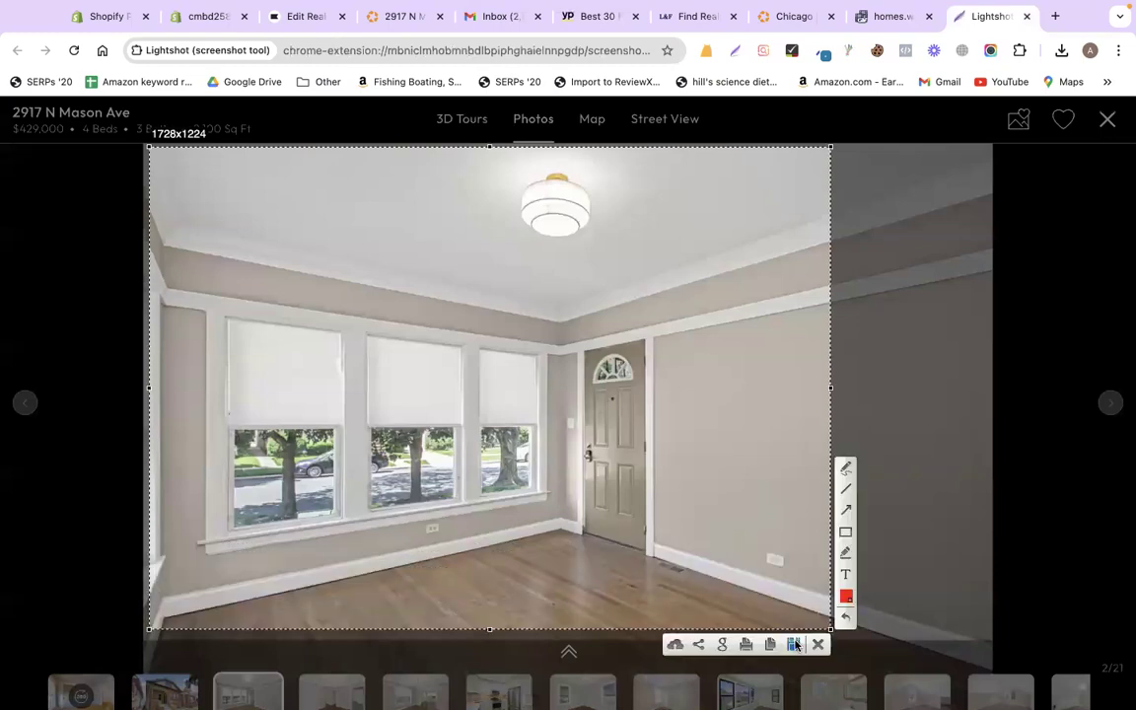
pyautogui.click(795, 644)
pyautogui.write('homes2')
pyautogui.press('Return')
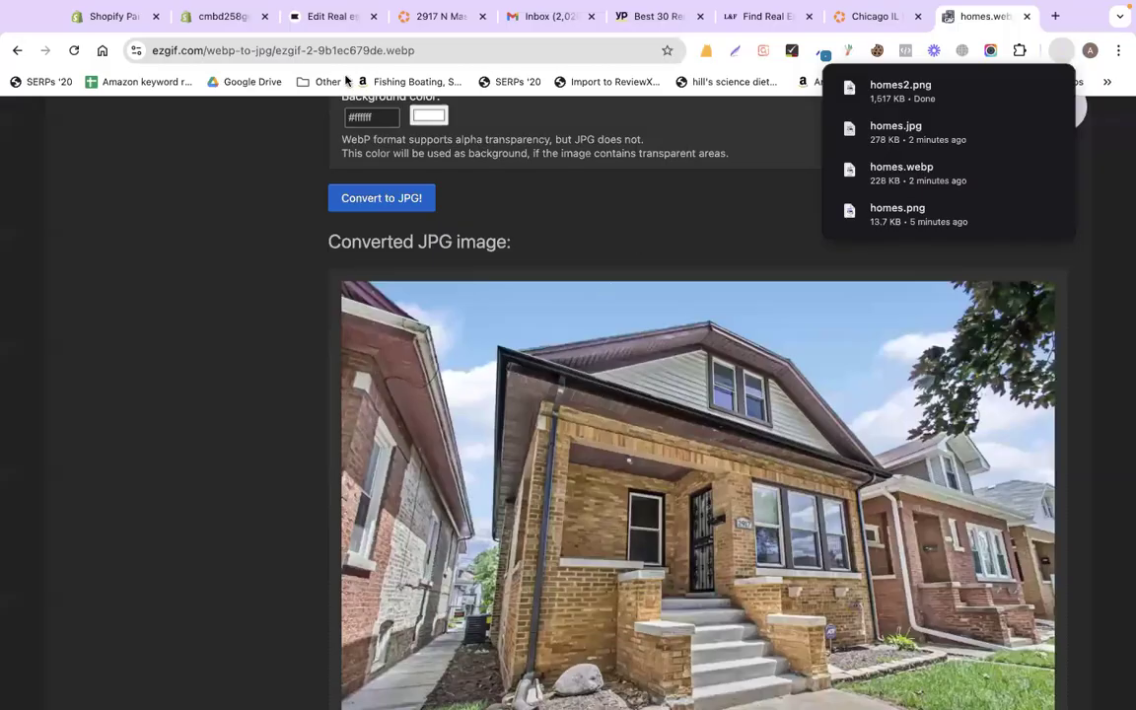
pyautogui.click(434, 16)
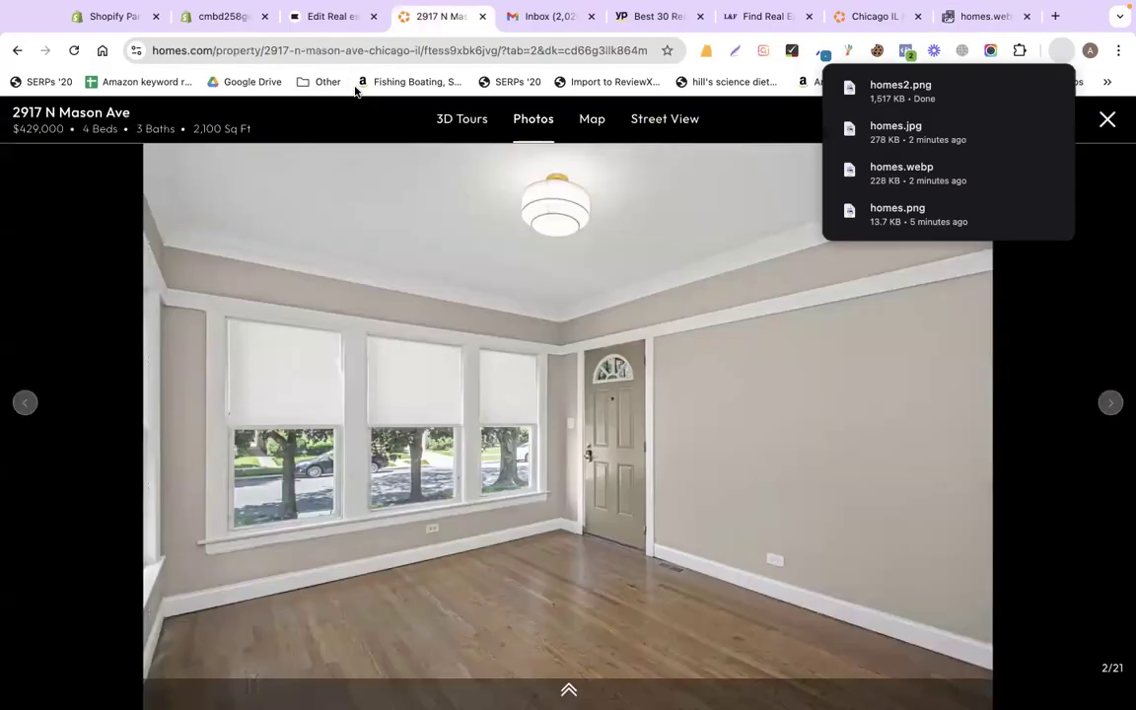
pyautogui.click(307, 16)
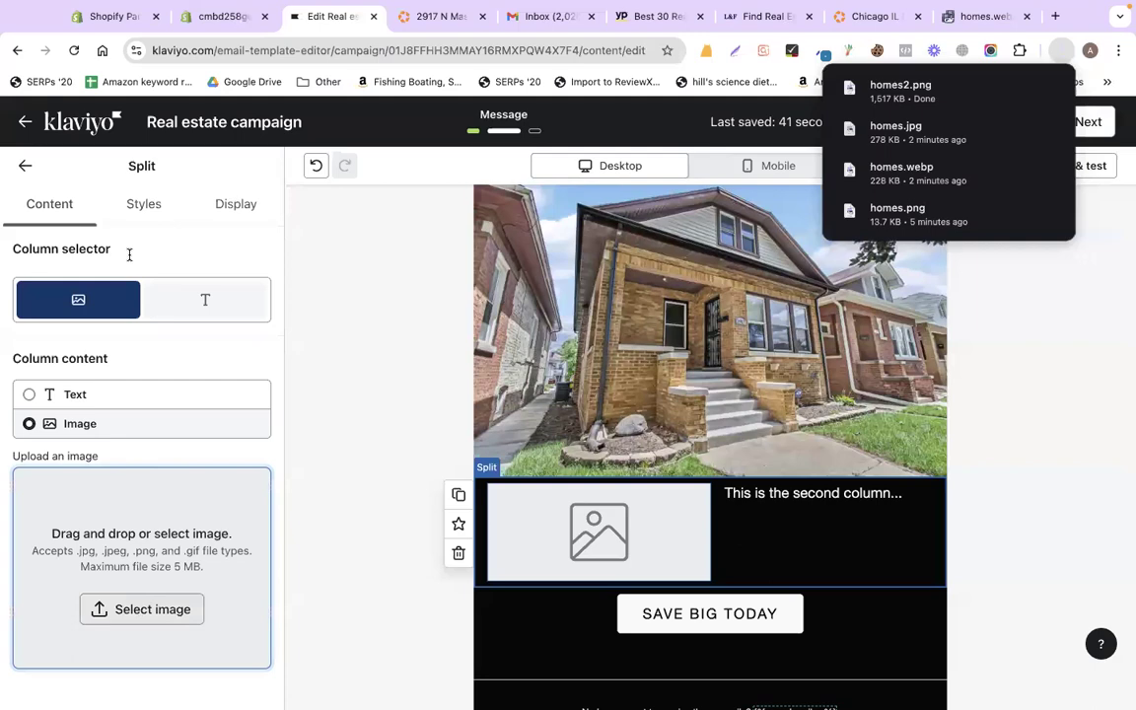
# - Upload homes2.png from Downloads as the split block's left-column image
pyautogui.click(137, 608)
pyautogui.click(570, 408)
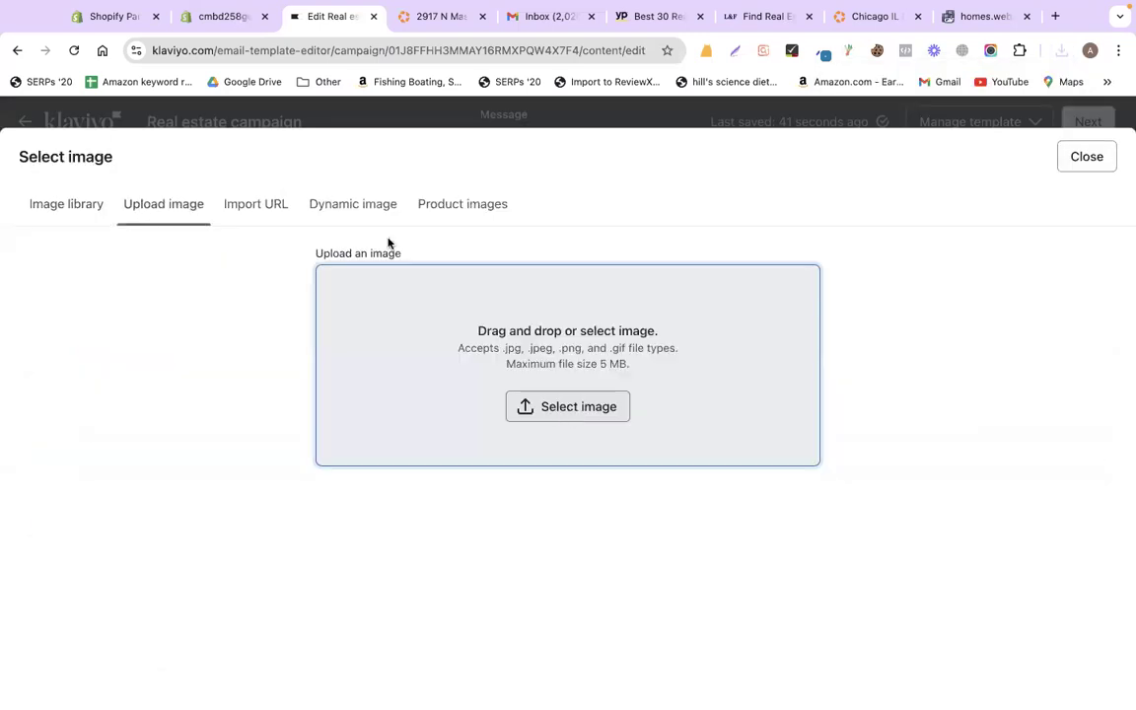
pyautogui.write('homes2')
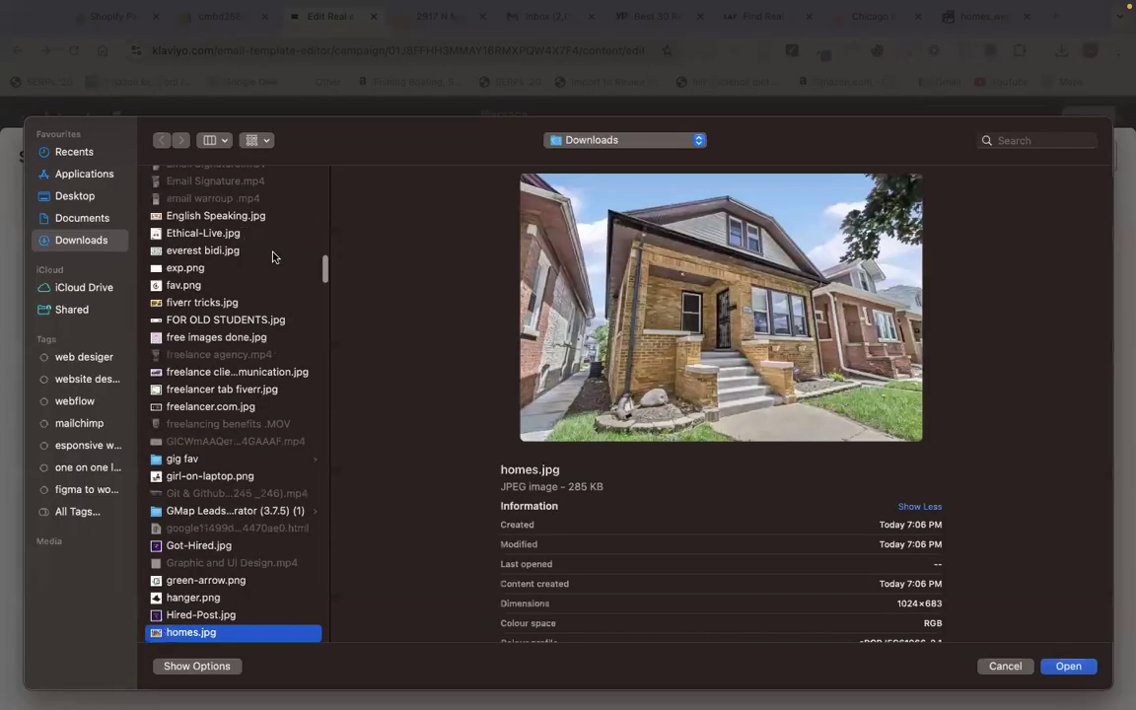
pyautogui.press('Return')
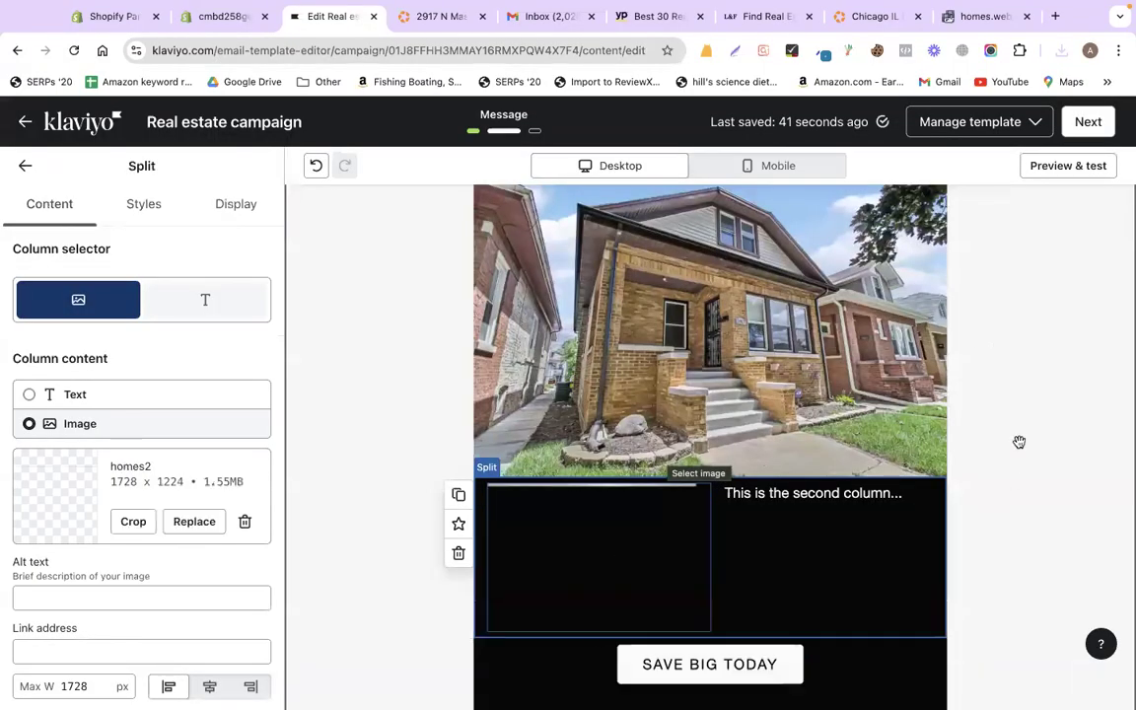
# - Close the photo viewer and select the About This Home heading and opening sentence
pyautogui.click(440, 18)
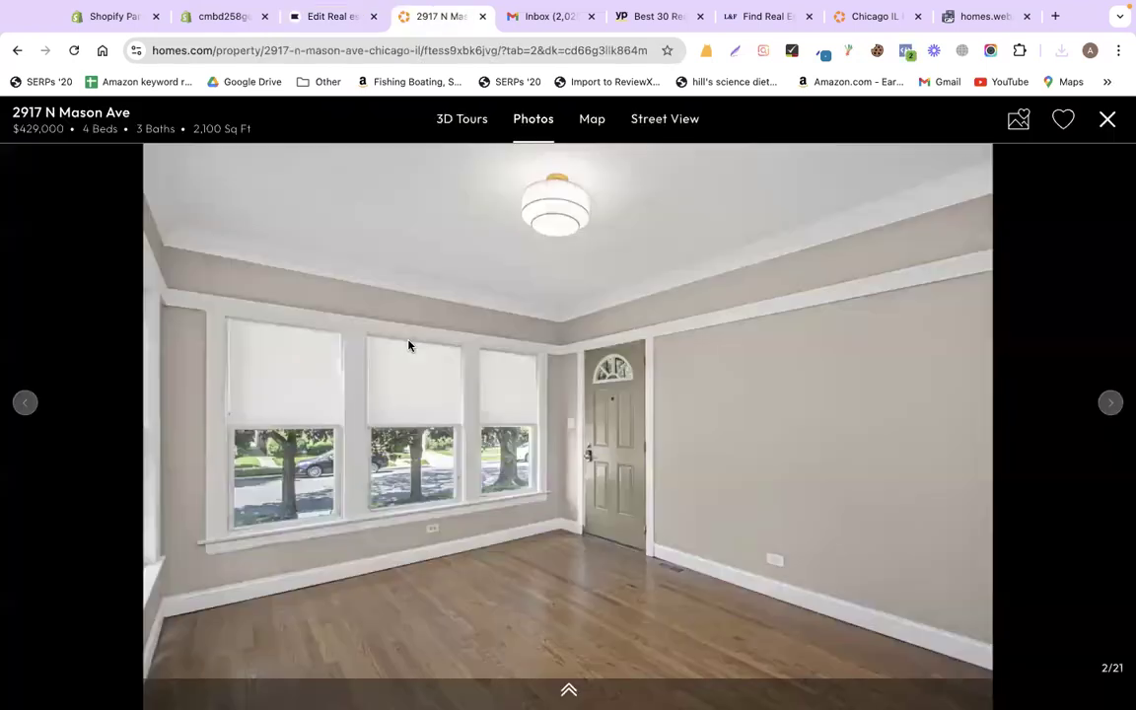
pyautogui.click(1107, 118)
pyautogui.scroll(-3, 389, 434)
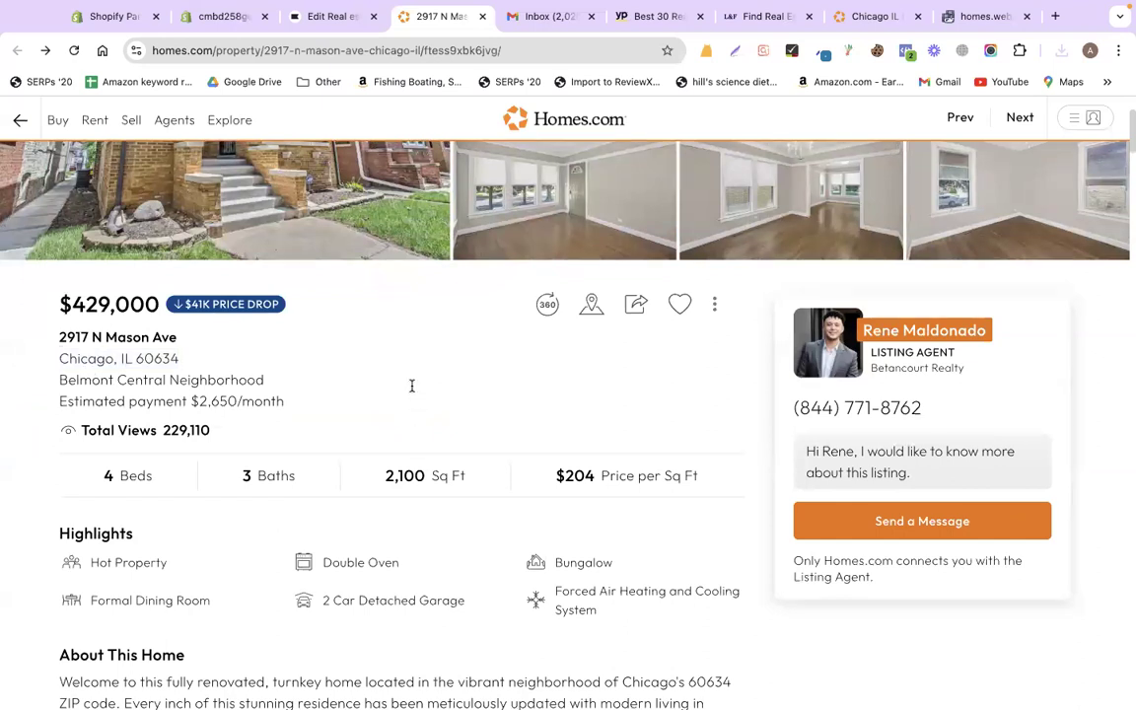
pyautogui.scroll(-4, 412, 386)
pyautogui.scroll(-2, 412, 385)
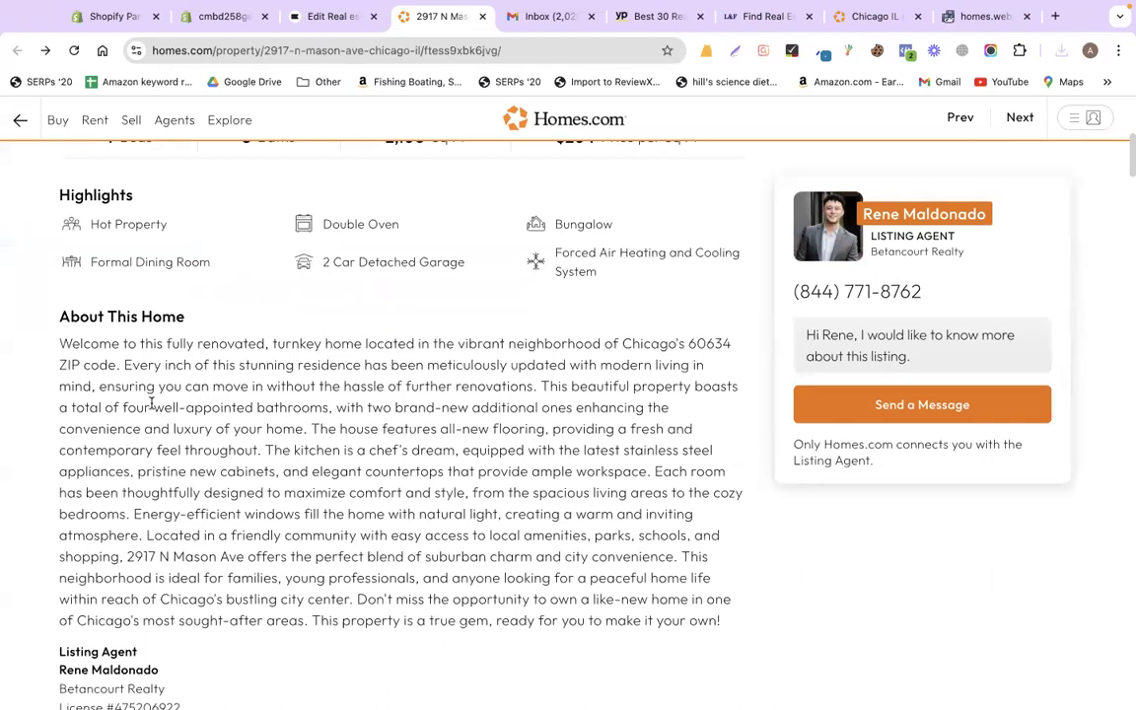
pyautogui.moveTo(54, 284); pyautogui.dragTo(152, 405)
pyautogui.moveTo(362, 421); pyautogui.dragTo(539, 392)
pyautogui.press('super+c')
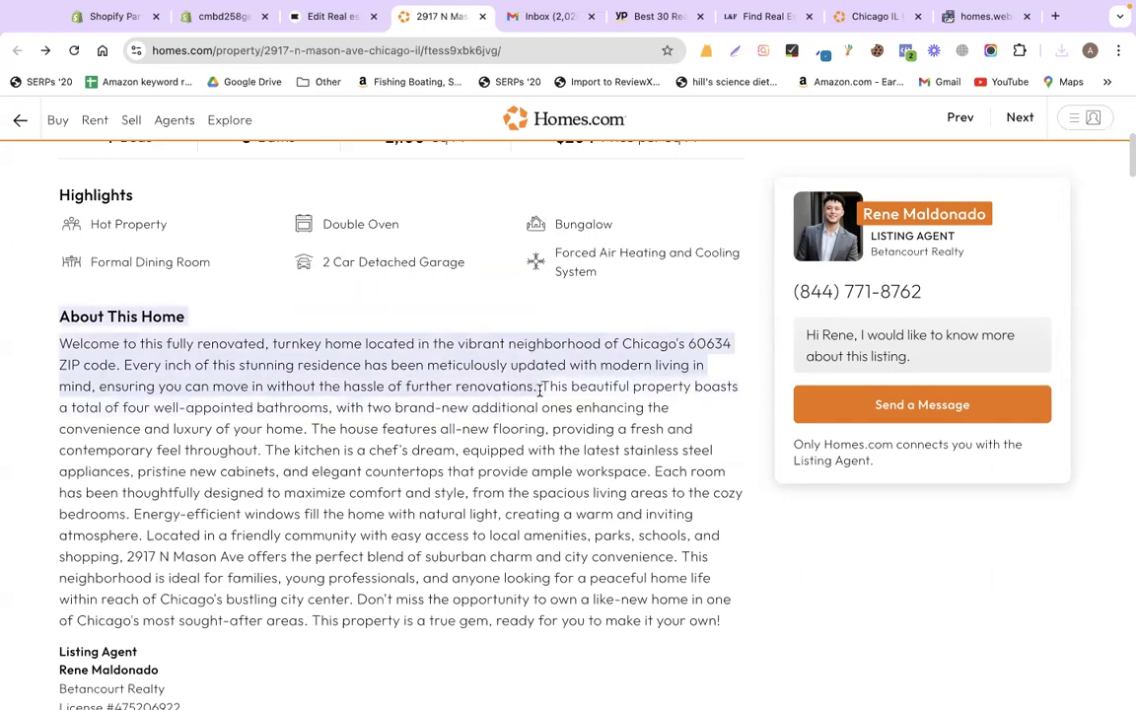
# - Replace the second column's placeholder with the pasted About This Home text via Source code
pyautogui.hotkey('ctrl', 'shift', 'Tab')
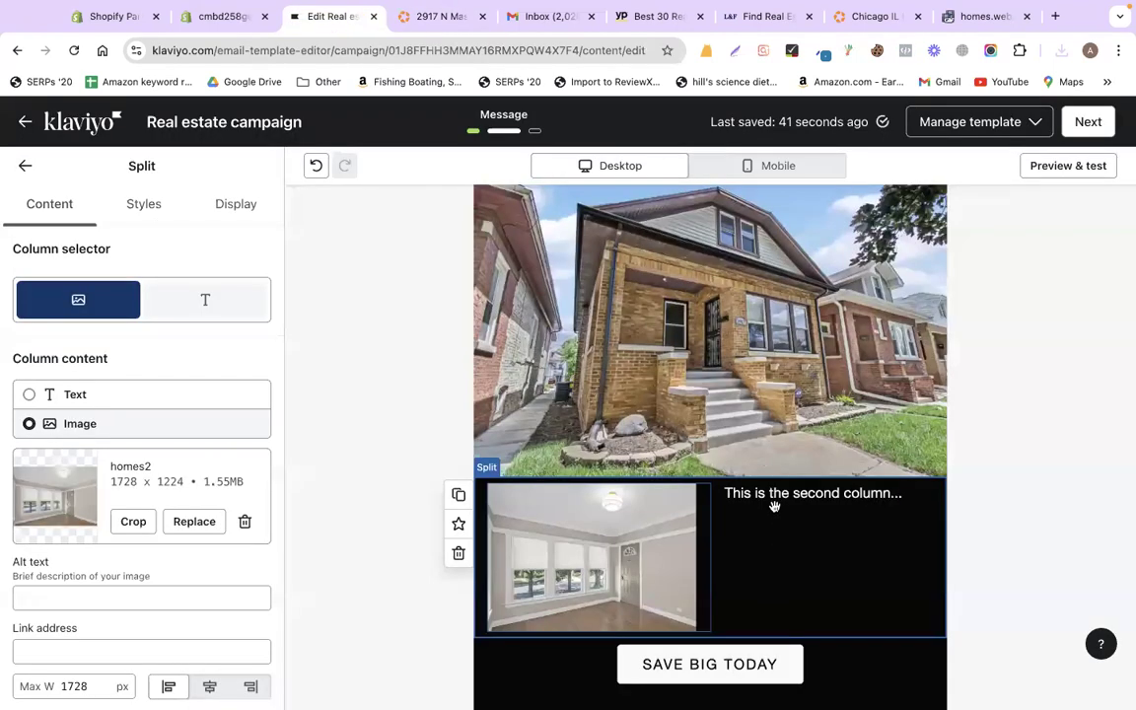
pyautogui.click(803, 492)
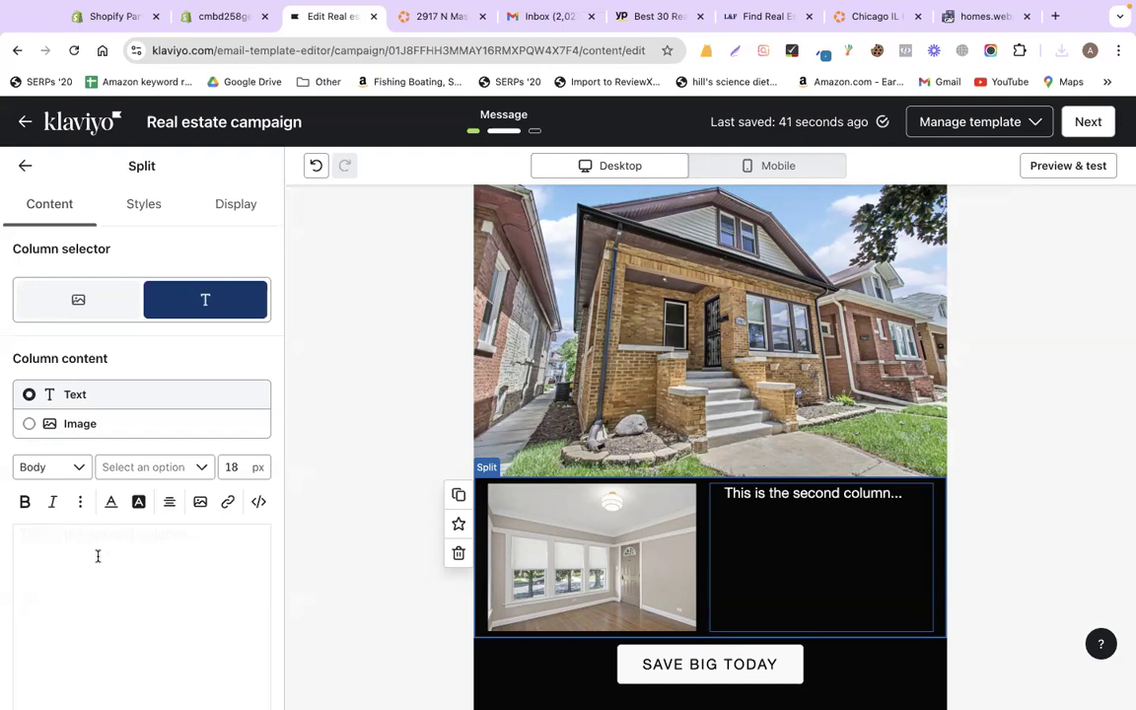
pyautogui.scroll(-3, 98, 557)
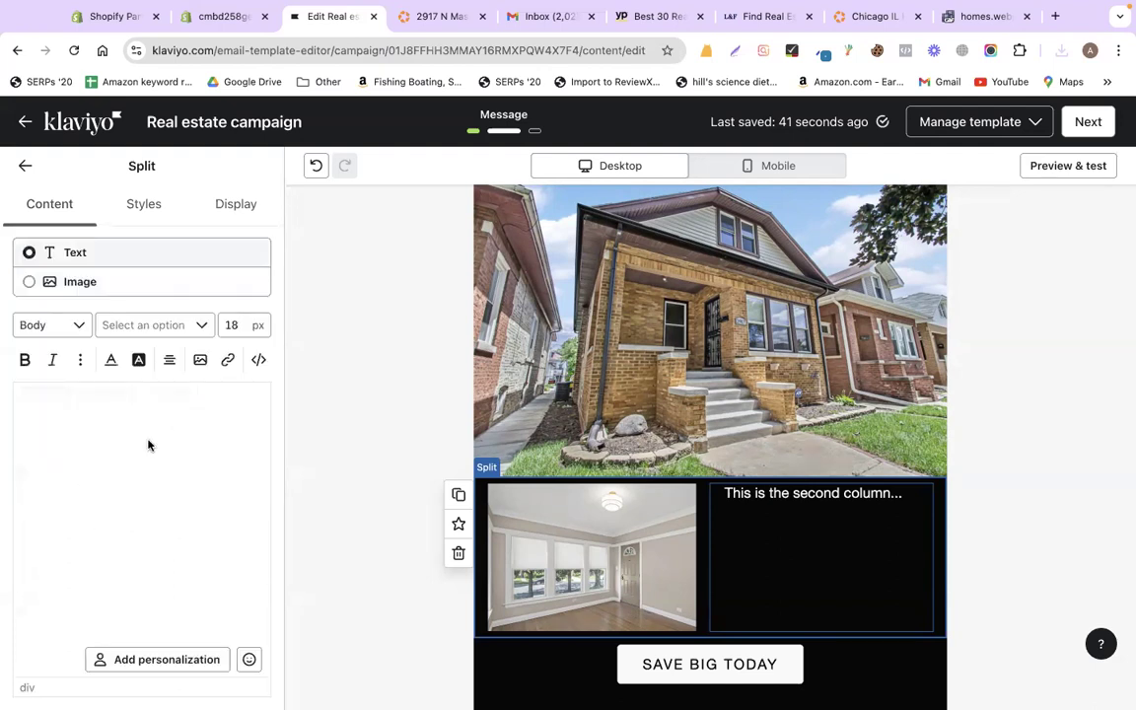
pyautogui.click(257, 361)
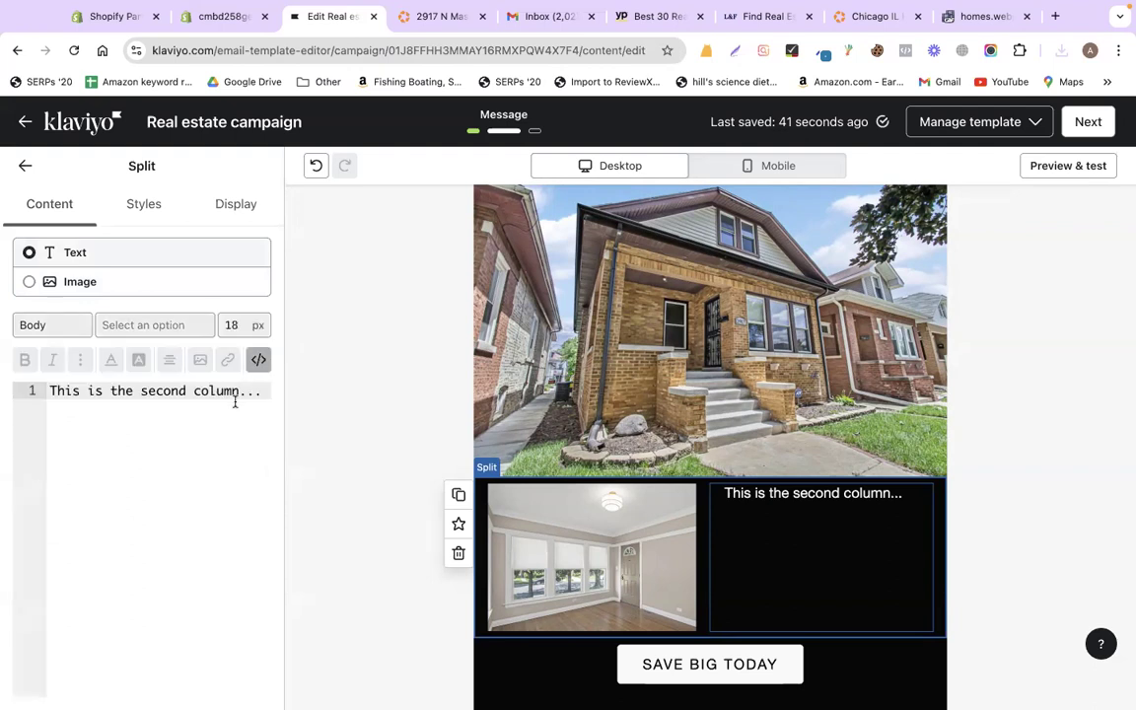
pyautogui.press('super+a')
pyautogui.press('super+v')
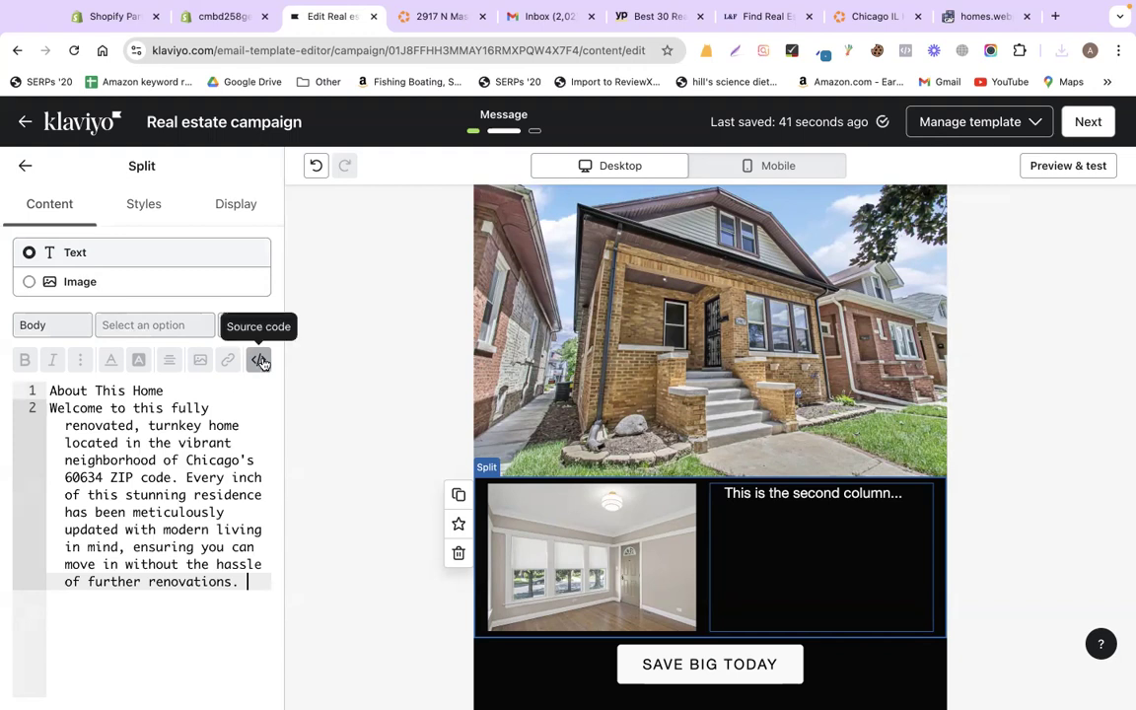
pyautogui.click(259, 361)
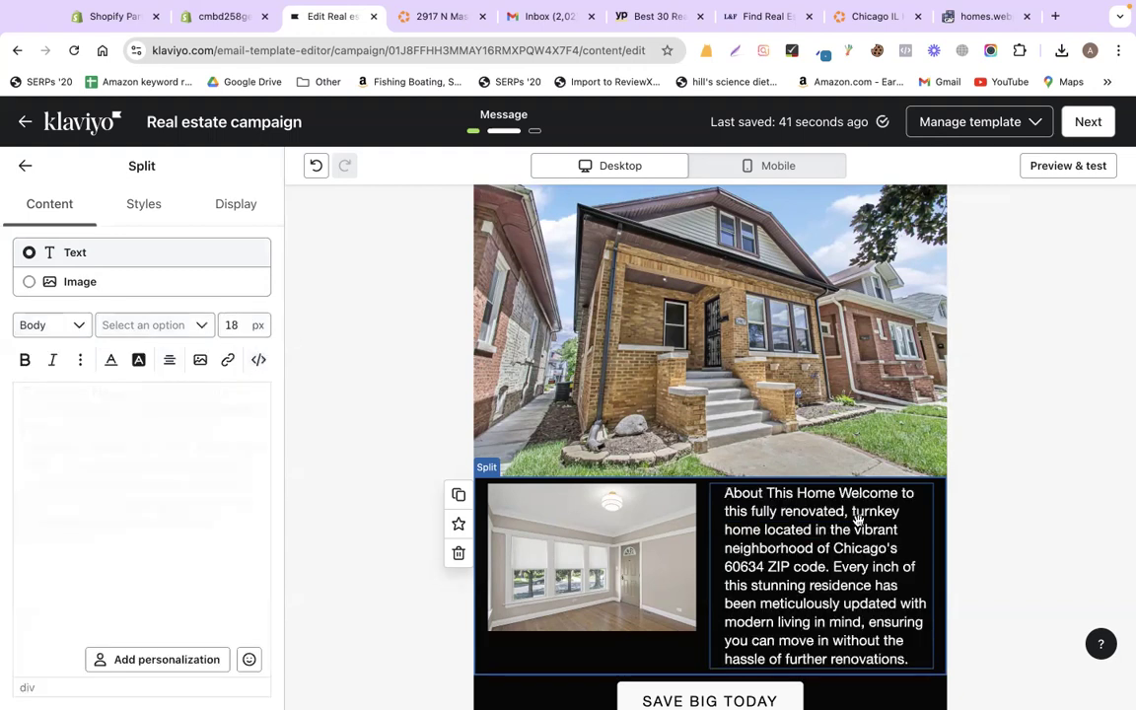
# - Insert a <br> after the About This Home heading in the HTML source
pyautogui.click(259, 361)
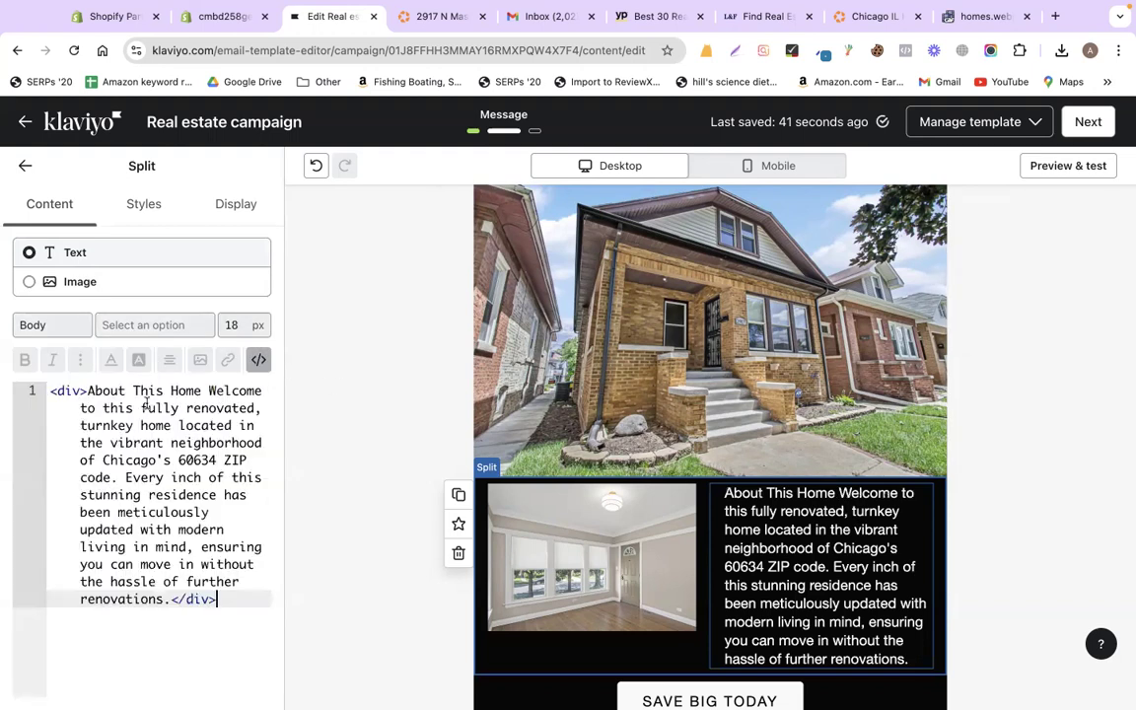
pyautogui.click(209, 391)
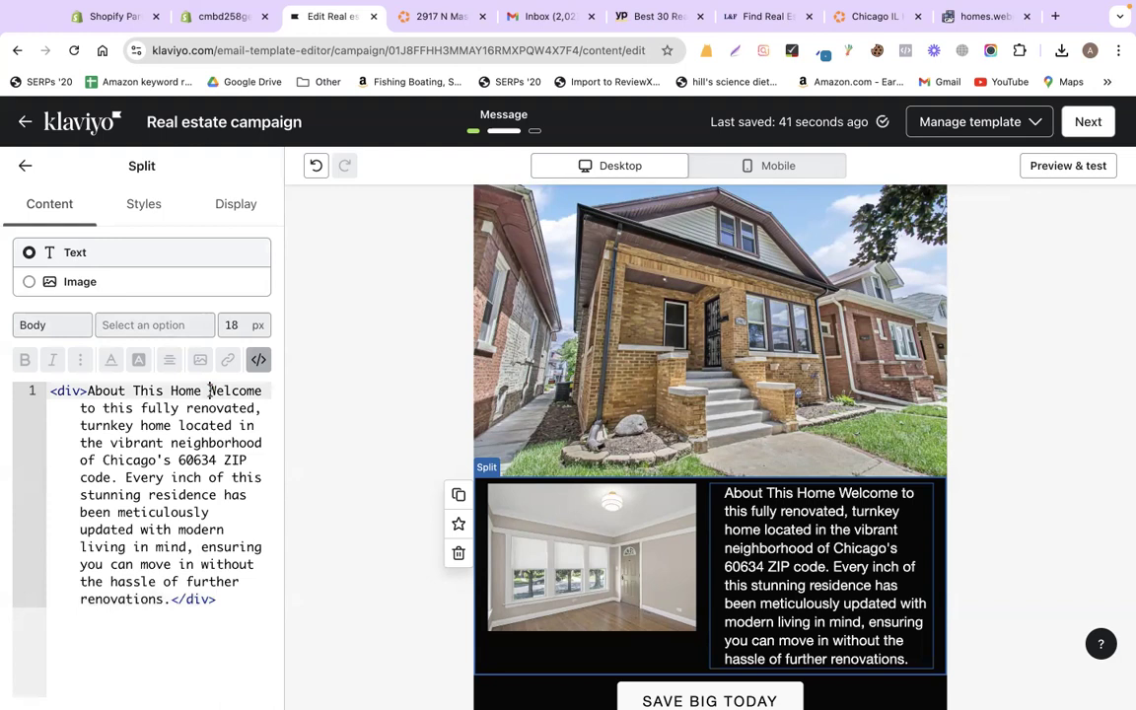
pyautogui.press('Return')
pyautogui.press('Return')
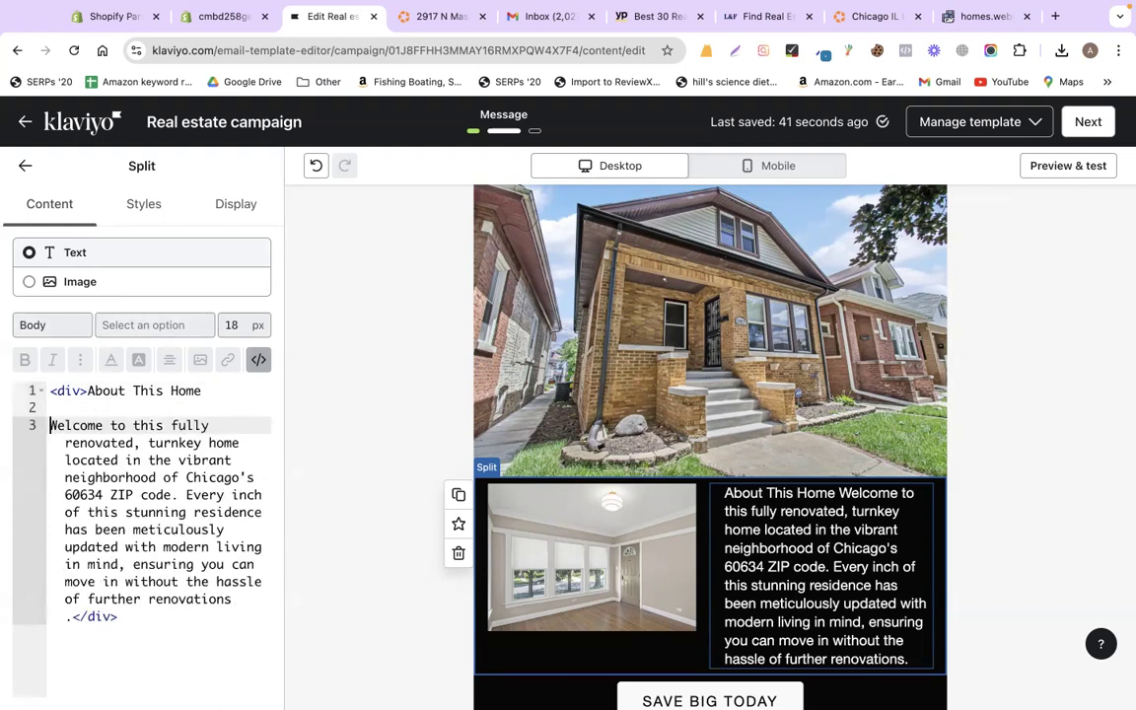
pyautogui.click(203, 392)
pyautogui.write('<br>')
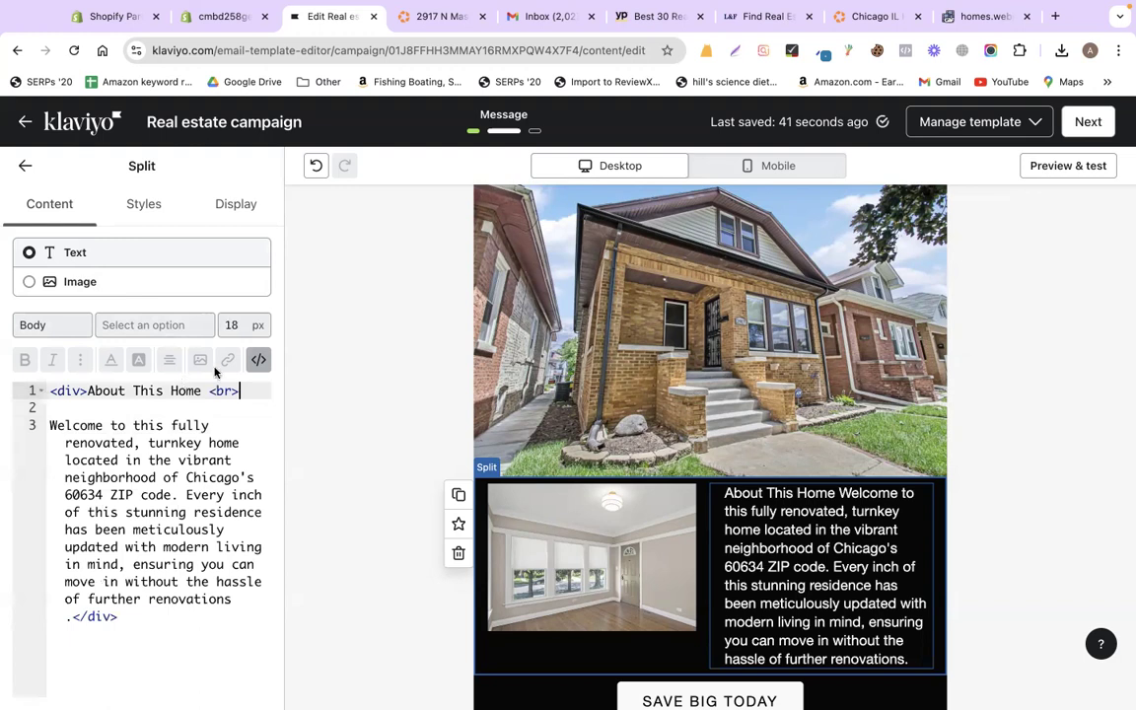
pyautogui.click(255, 364)
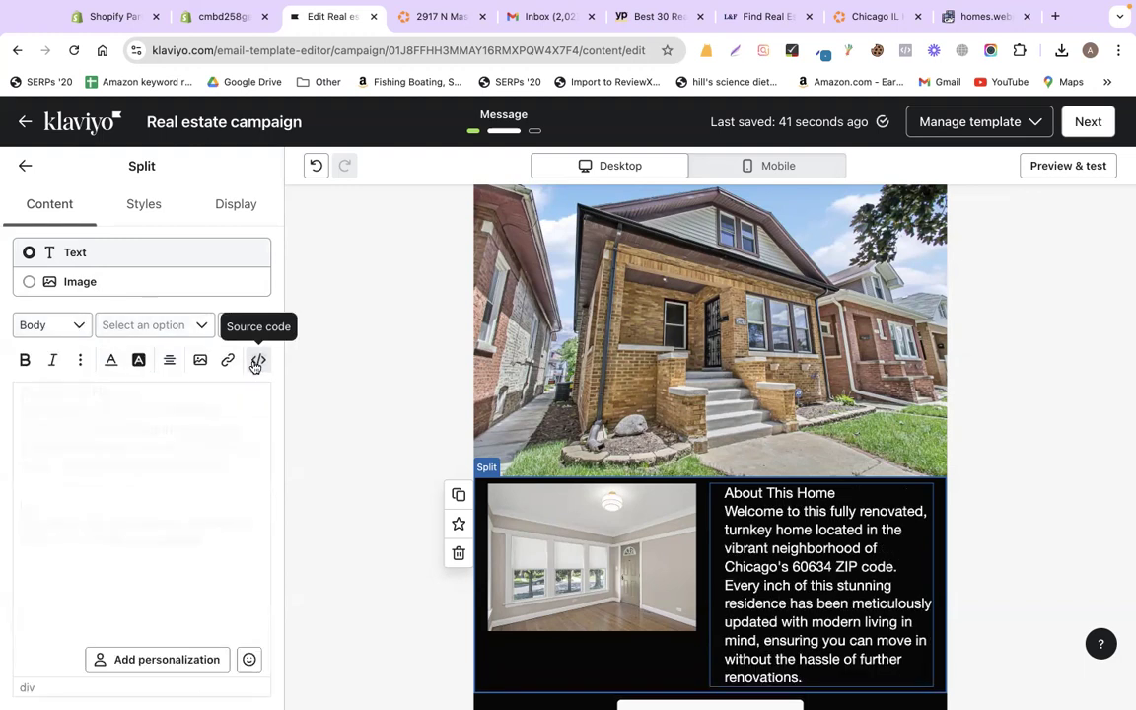
# - Make the About This Home heading bold
pyautogui.tripleClick(148, 477)
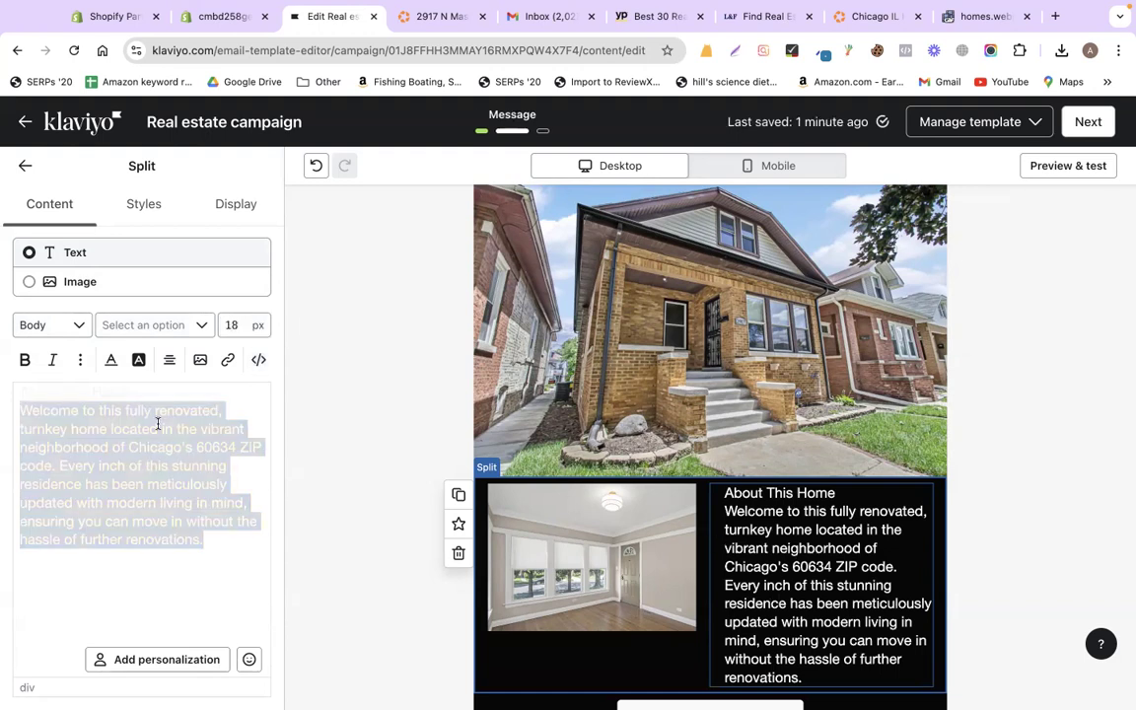
pyautogui.click(169, 390)
pyautogui.moveTo(3, 392); pyautogui.dragTo(144, 387)
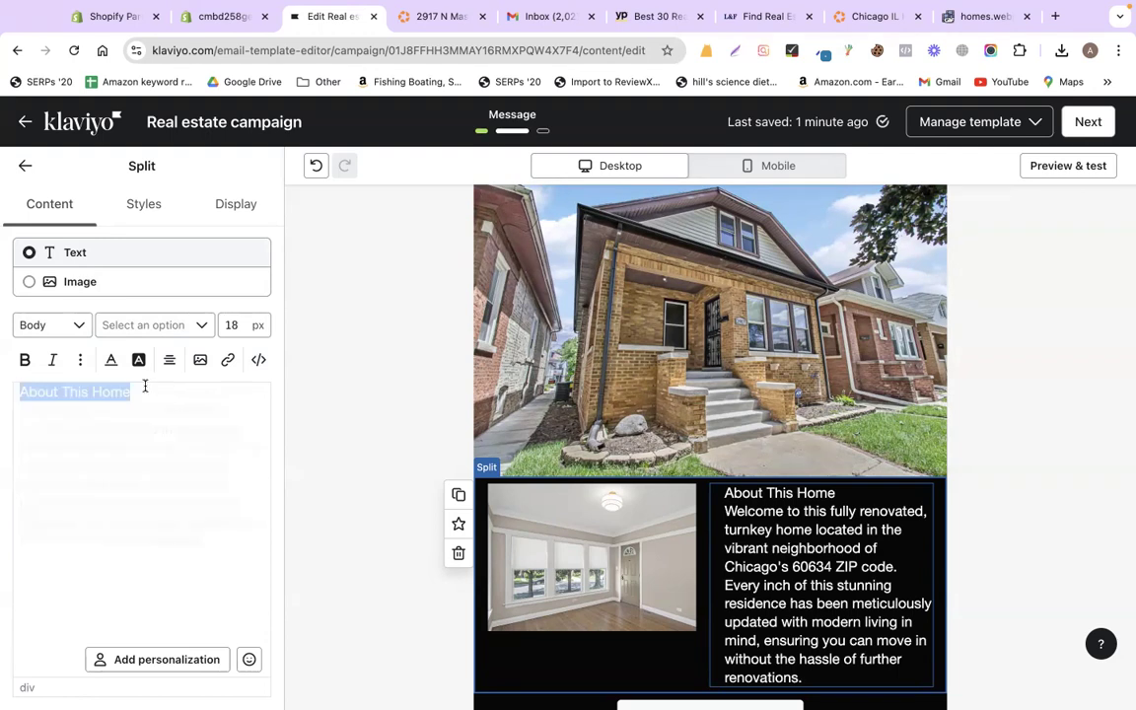
pyautogui.click(26, 361)
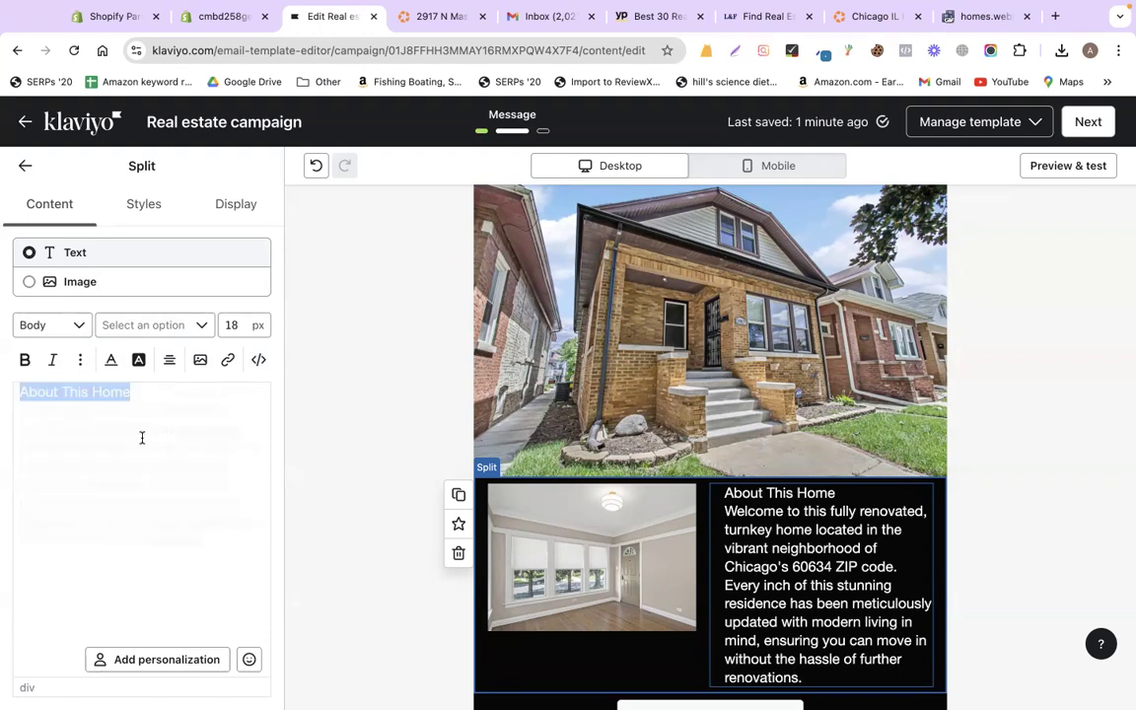
pyautogui.click(186, 400)
pyautogui.hotkey('shift', 'Up')
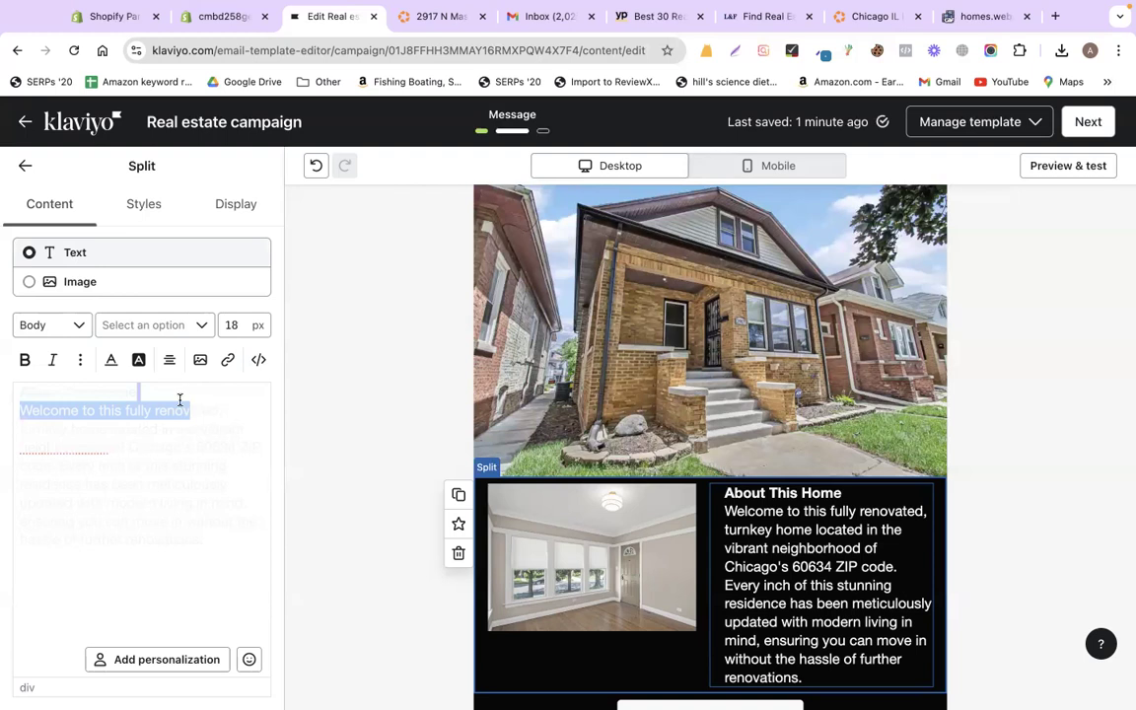
# - Add a blank line below the heading and select the welcome paragraph
pyautogui.click(157, 401)
pyautogui.press('Return')
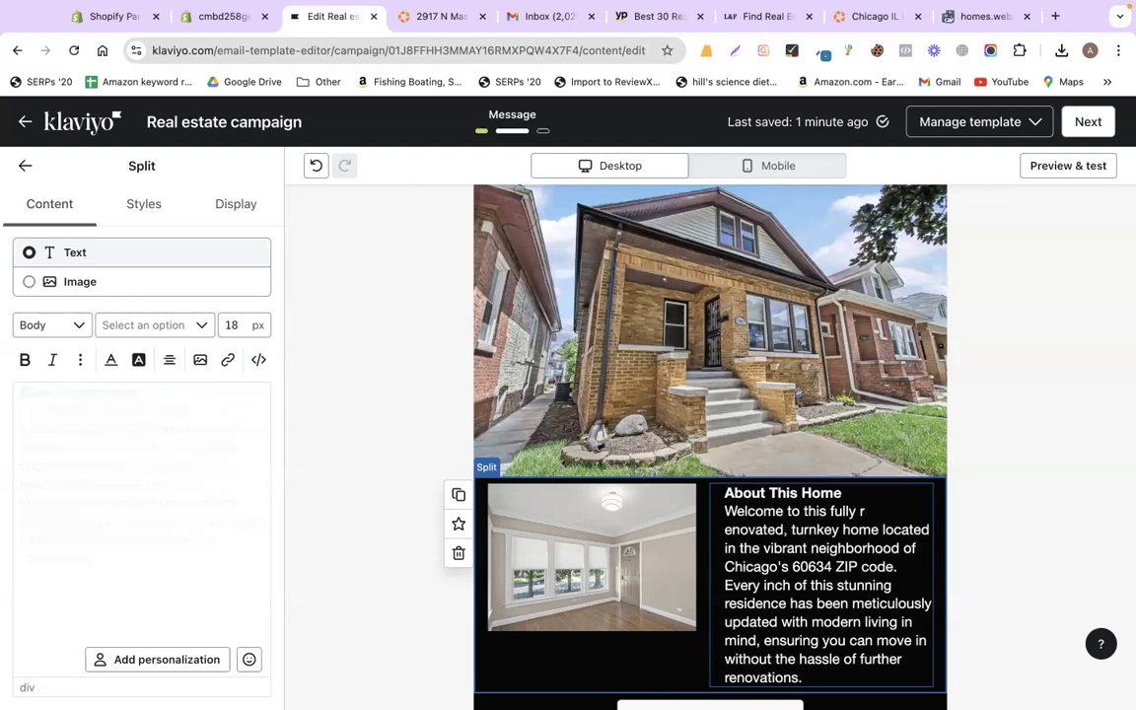
pyautogui.press('Return')
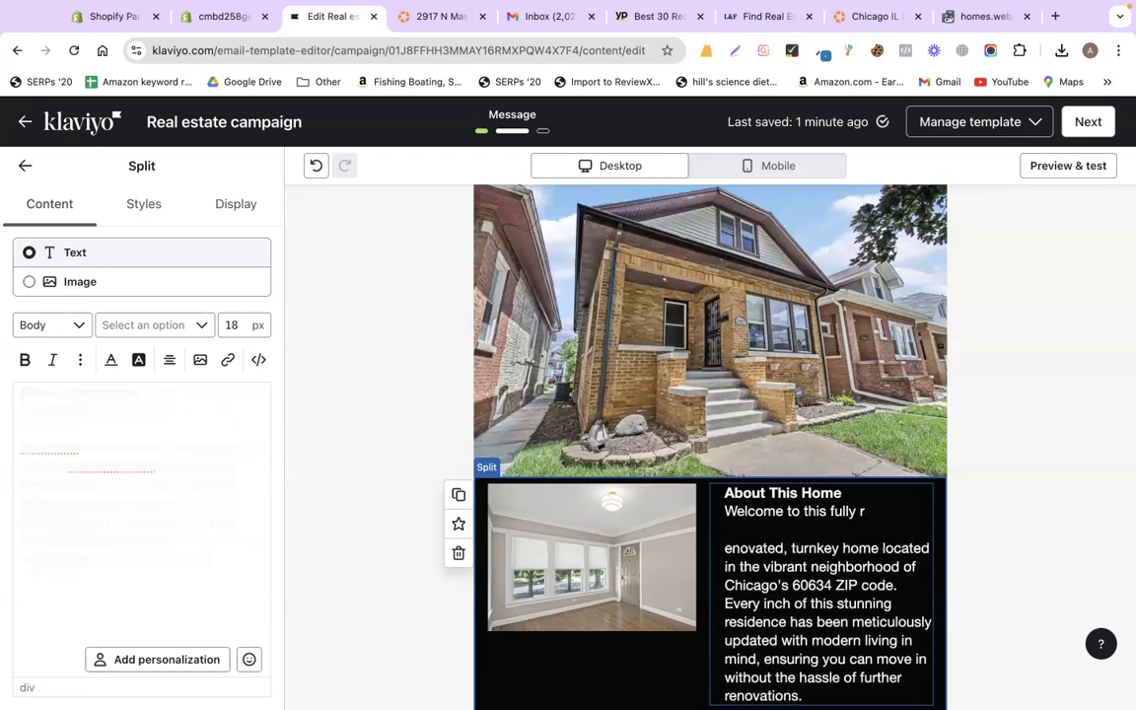
pyautogui.press('BackSpace')
pyautogui.press('BackSpace')
pyautogui.click(159, 389)
pyautogui.press('Return')
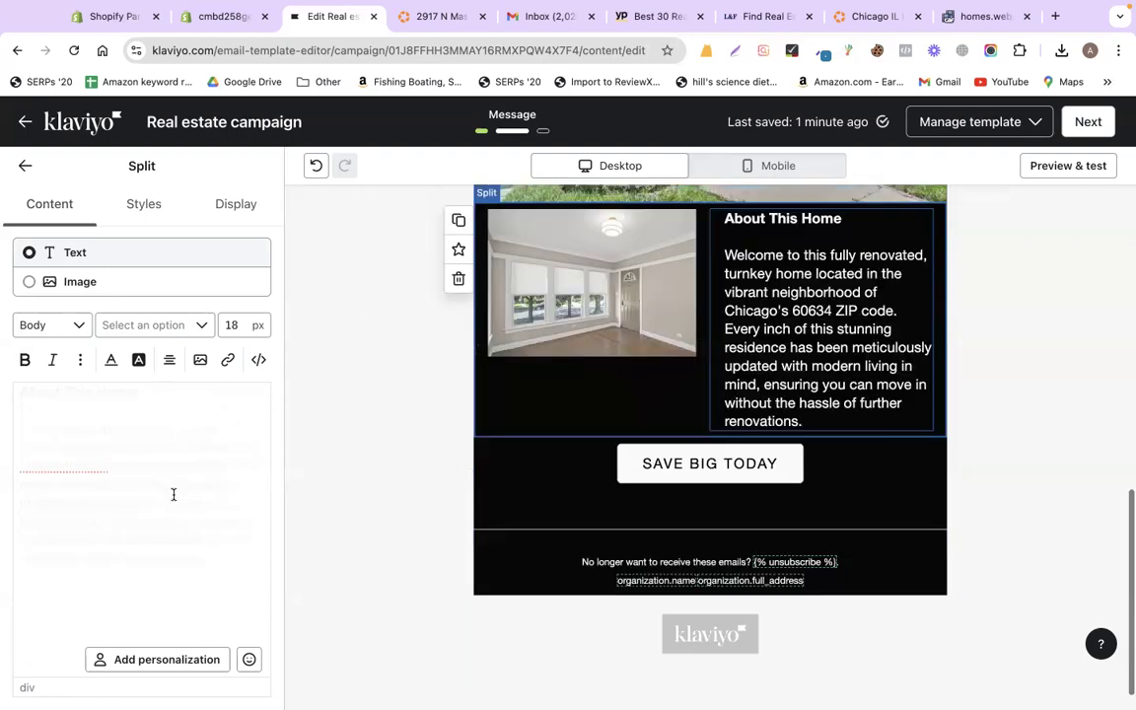
pyautogui.moveTo(228, 561); pyautogui.dragTo(10, 430)
# - Set the welcome paragraph's font size to 15 px and select the split block
pyautogui.click(232, 325)
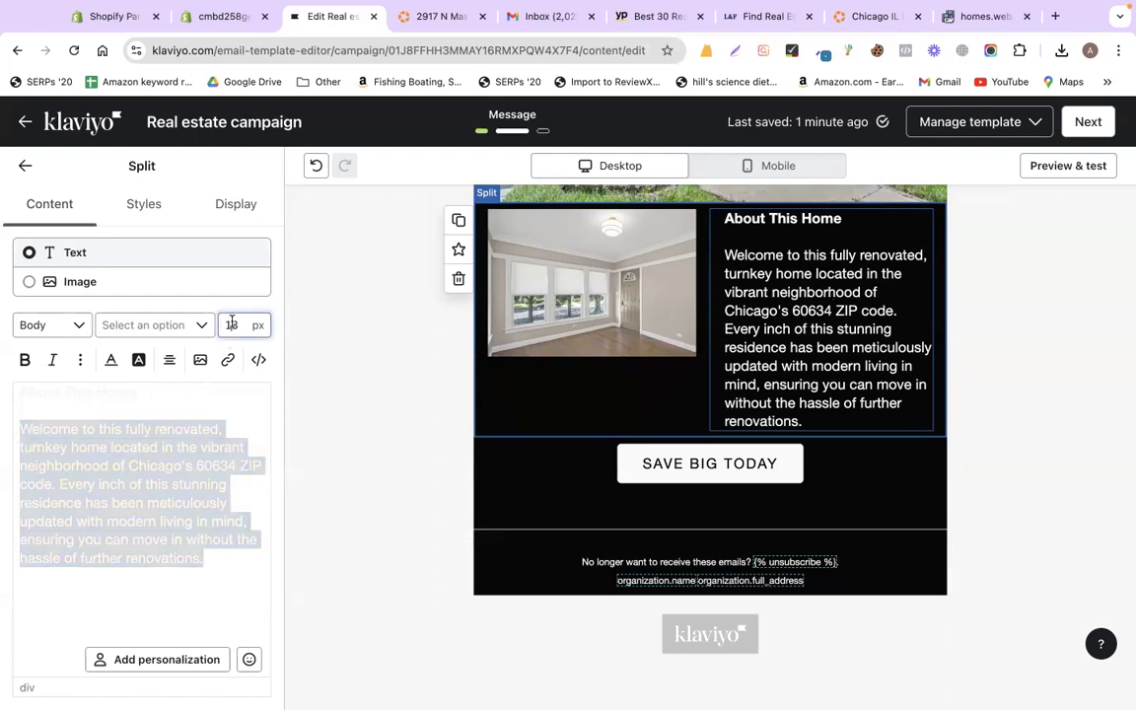
pyautogui.doubleClick(232, 324)
pyautogui.write('15')
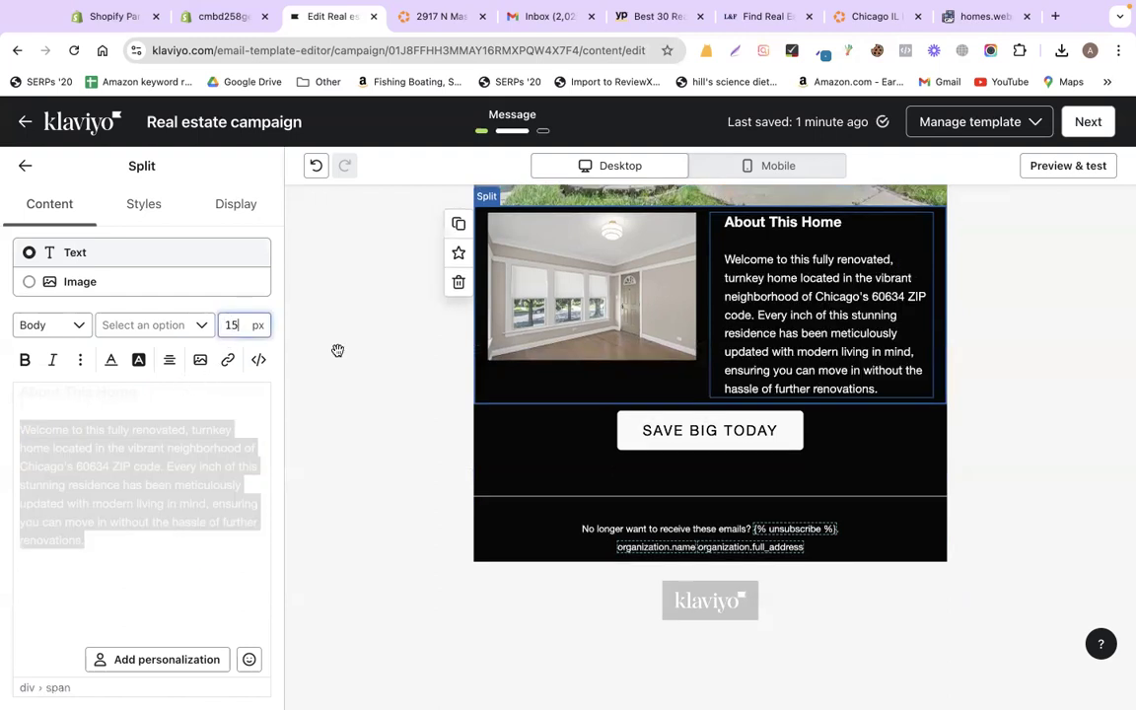
pyautogui.click(981, 357)
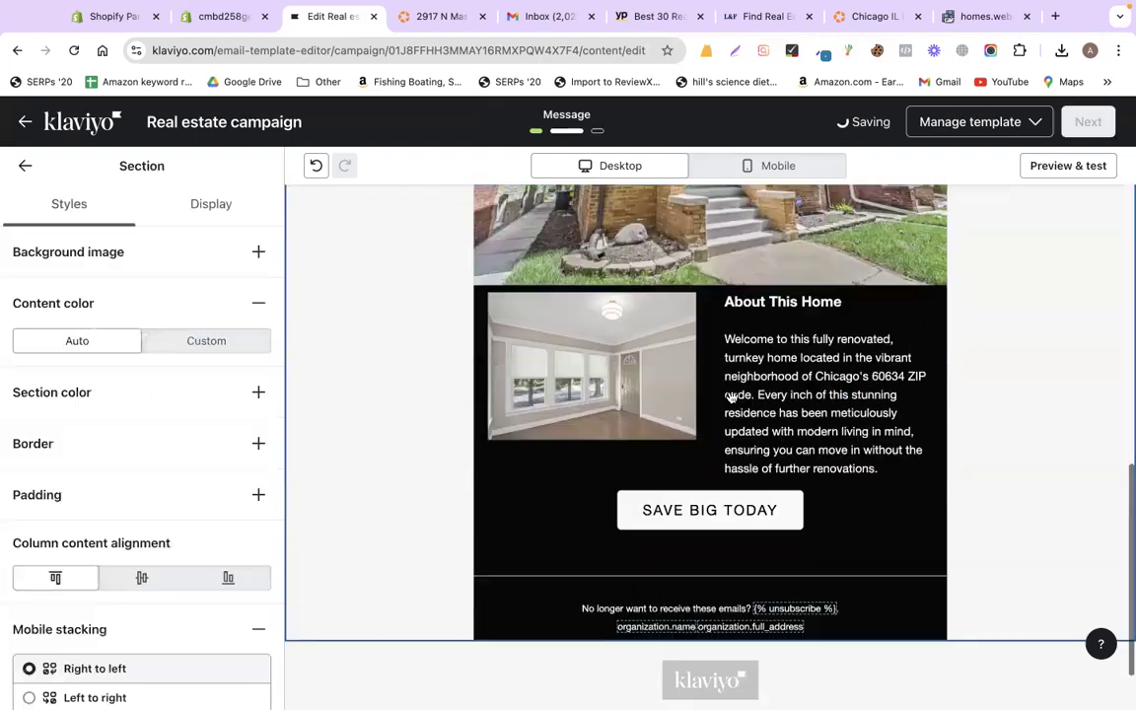
pyautogui.click(632, 369)
pyautogui.click(197, 430)
pyautogui.scroll(-1, 197, 430)
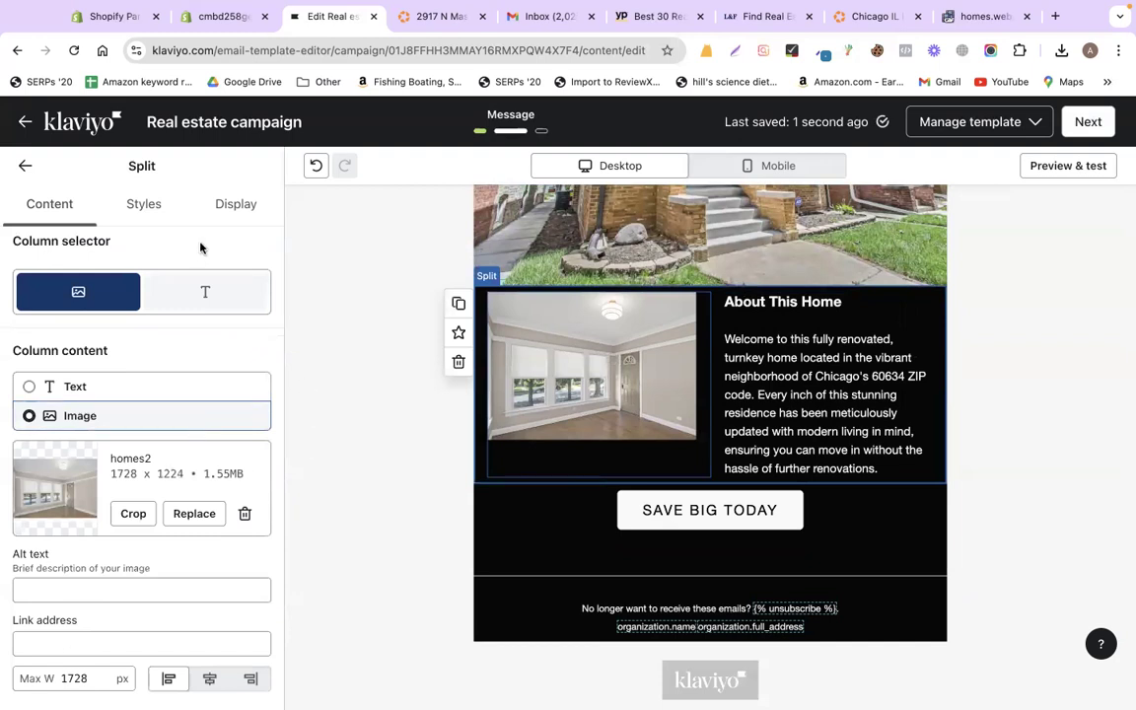
# - Set the split block's padding to 20 px vertical and 0 horizontal
pyautogui.click(145, 208)
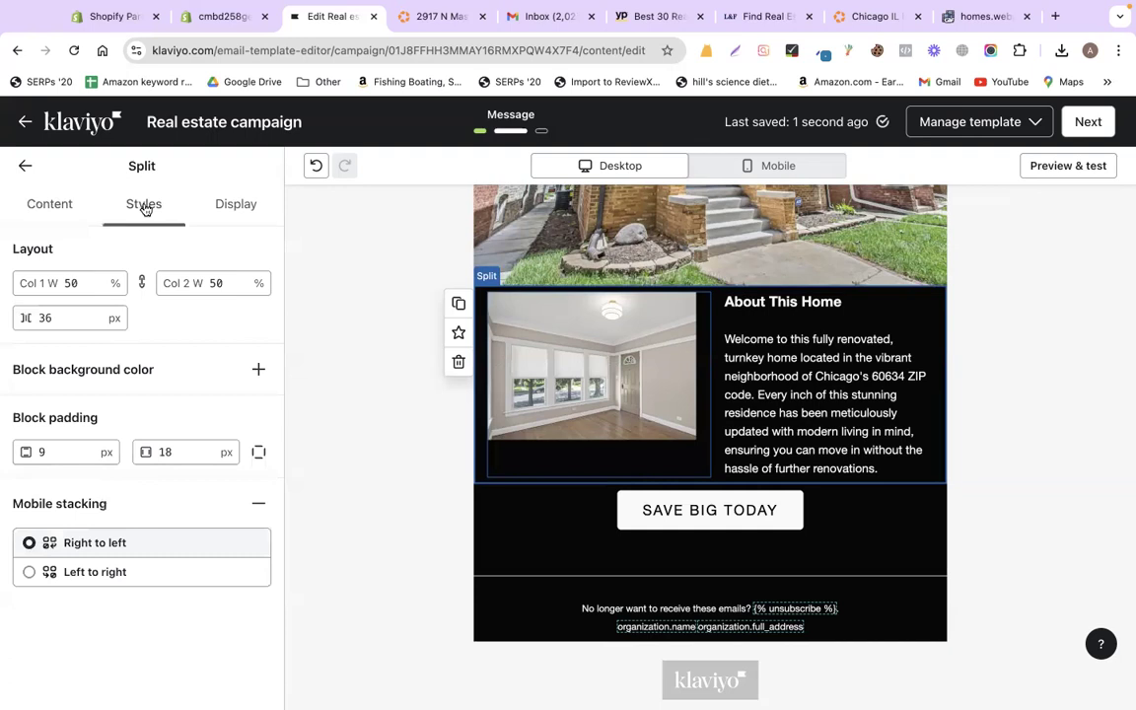
pyautogui.click(69, 451)
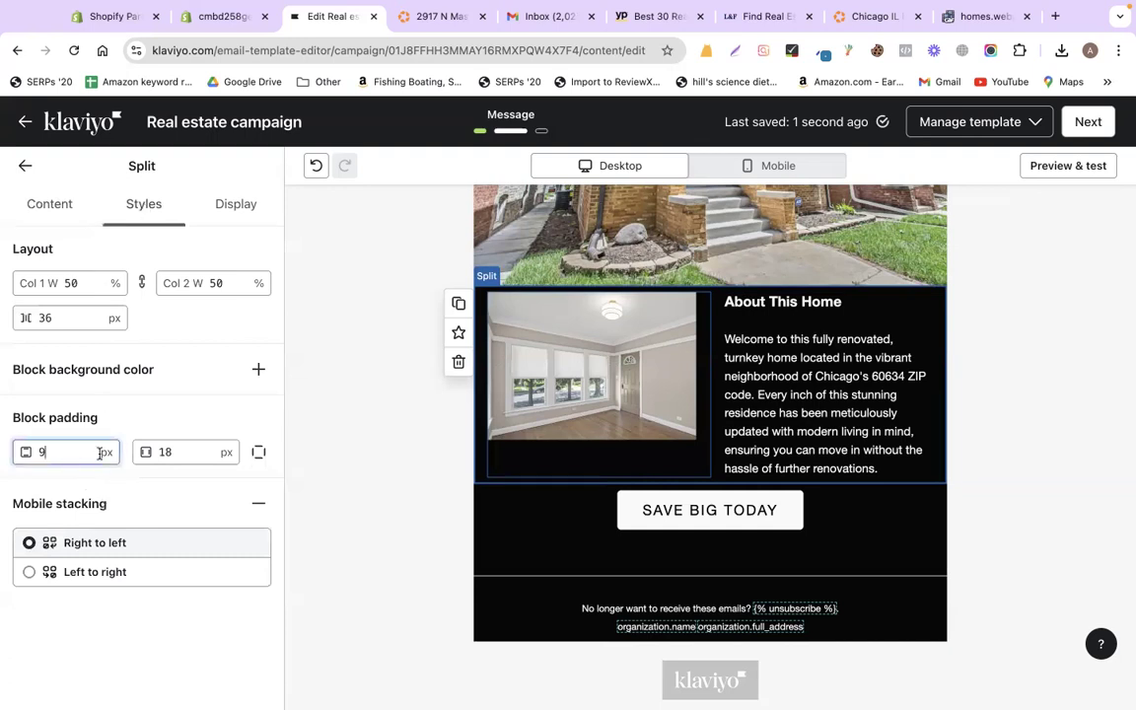
pyautogui.click(181, 453)
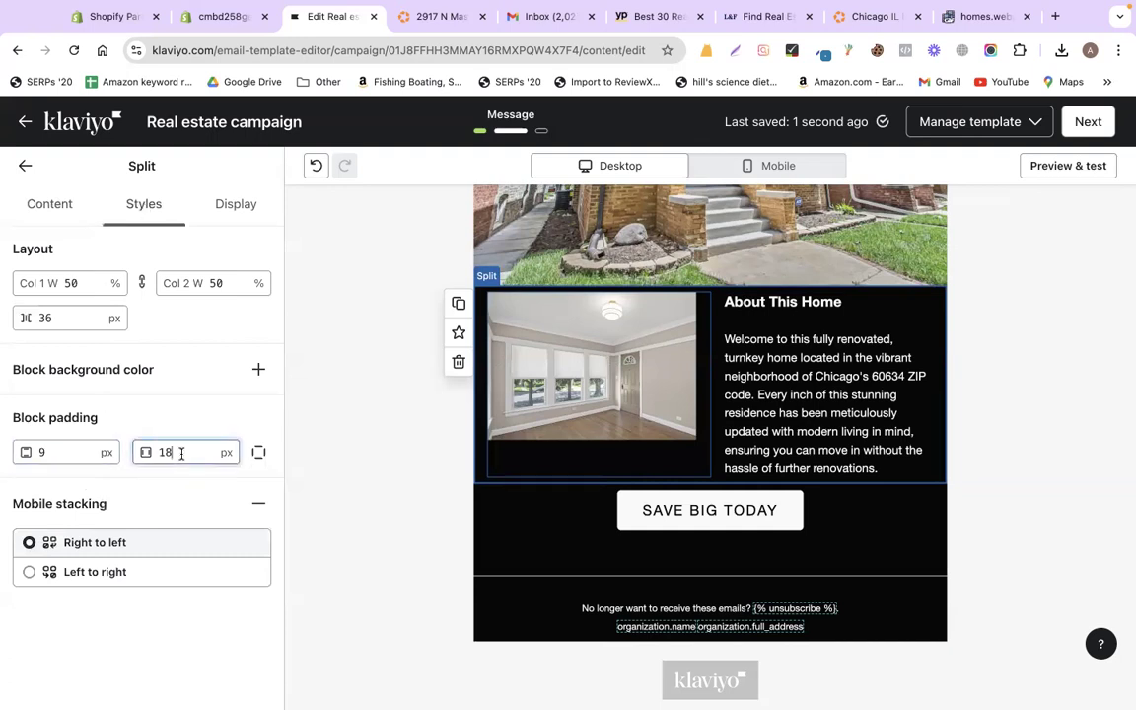
pyautogui.press('super+a')
pyautogui.write('10')
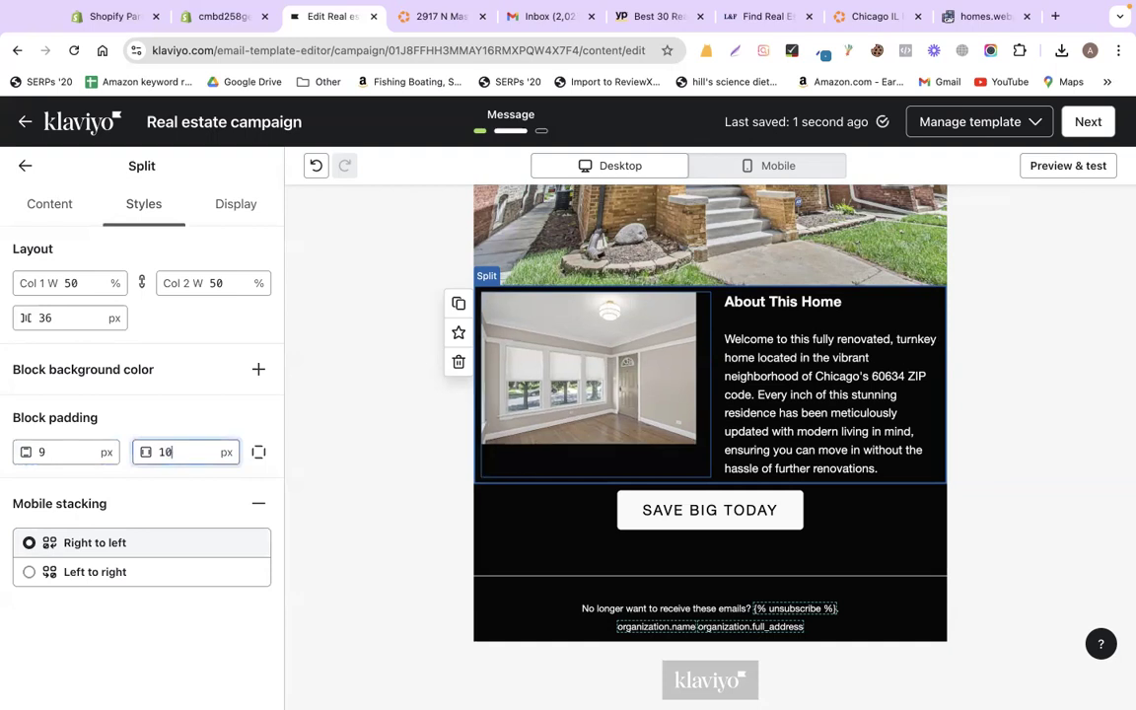
pyautogui.press('BackSpace')
pyautogui.press('BackSpace')
pyautogui.write('0')
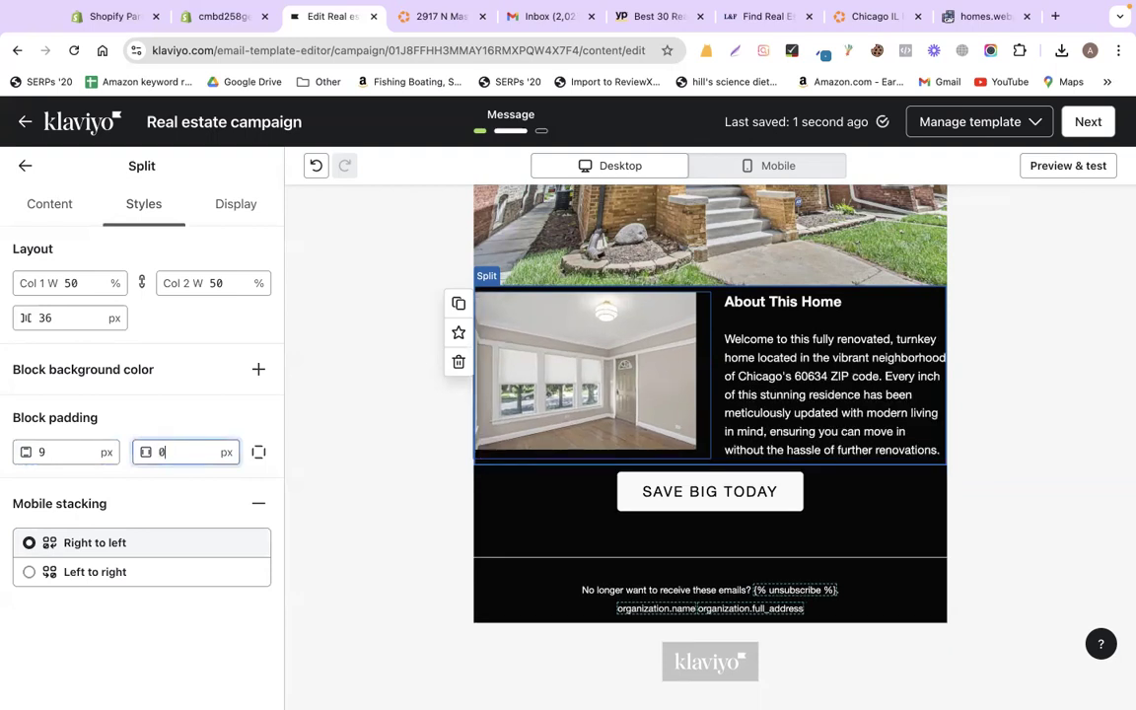
pyautogui.click(79, 454)
pyautogui.press('BackSpace')
pyautogui.write('0')
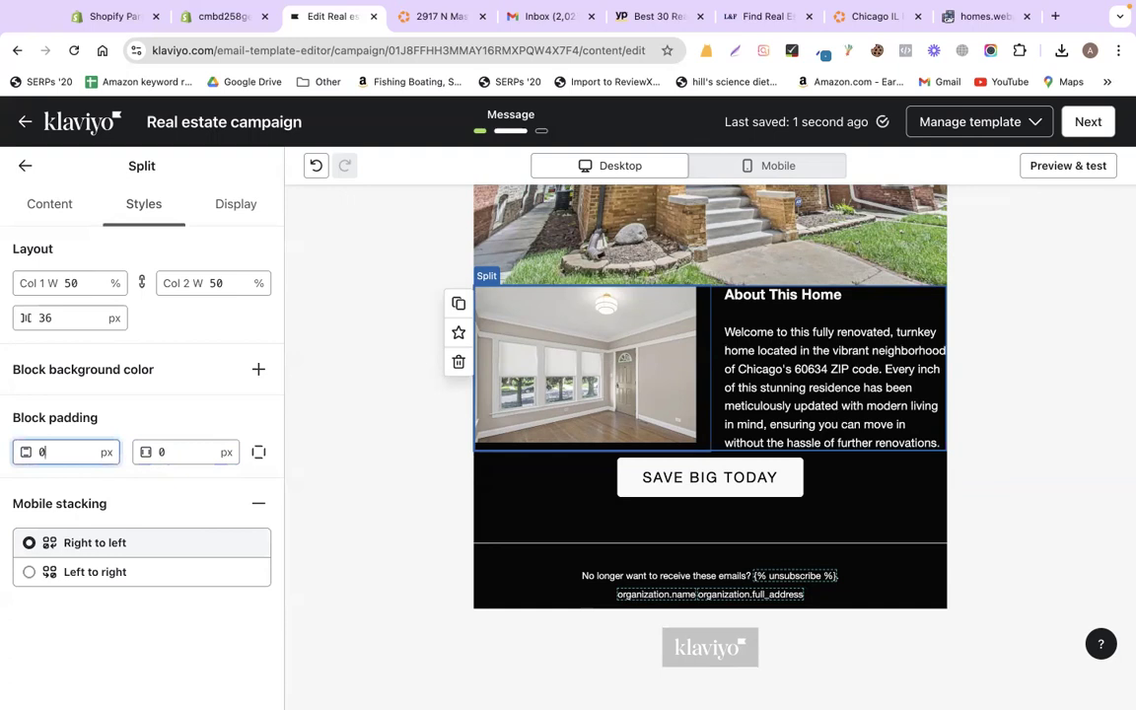
pyautogui.write('20')
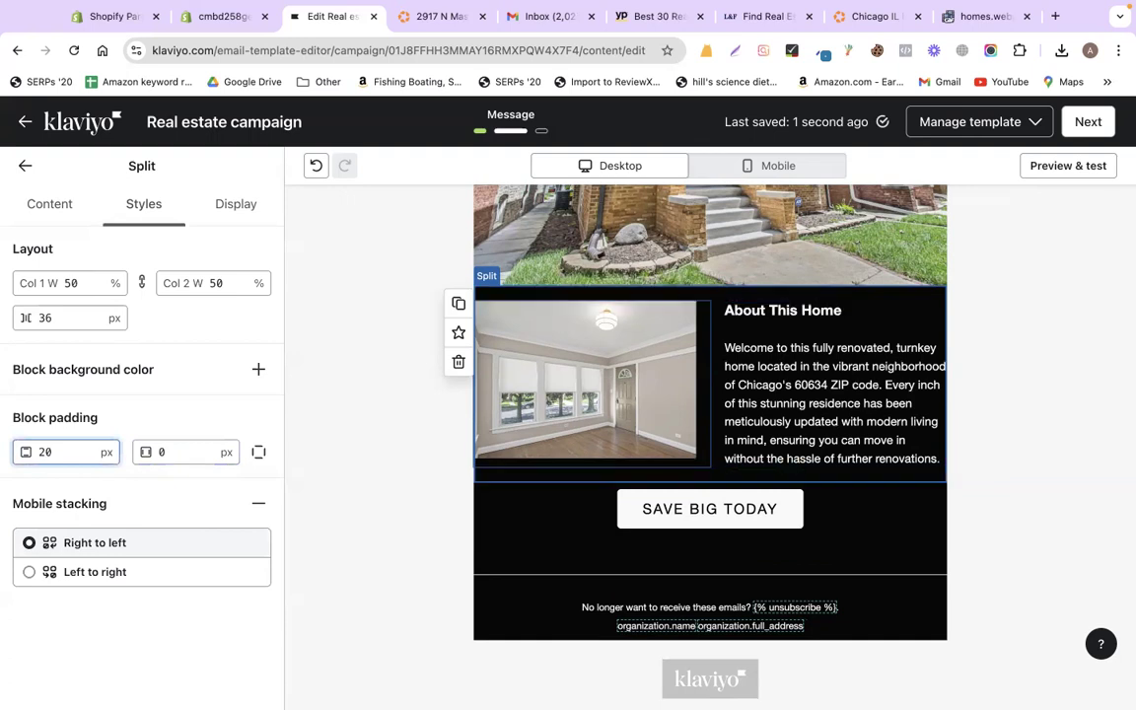
pyautogui.click(572, 453)
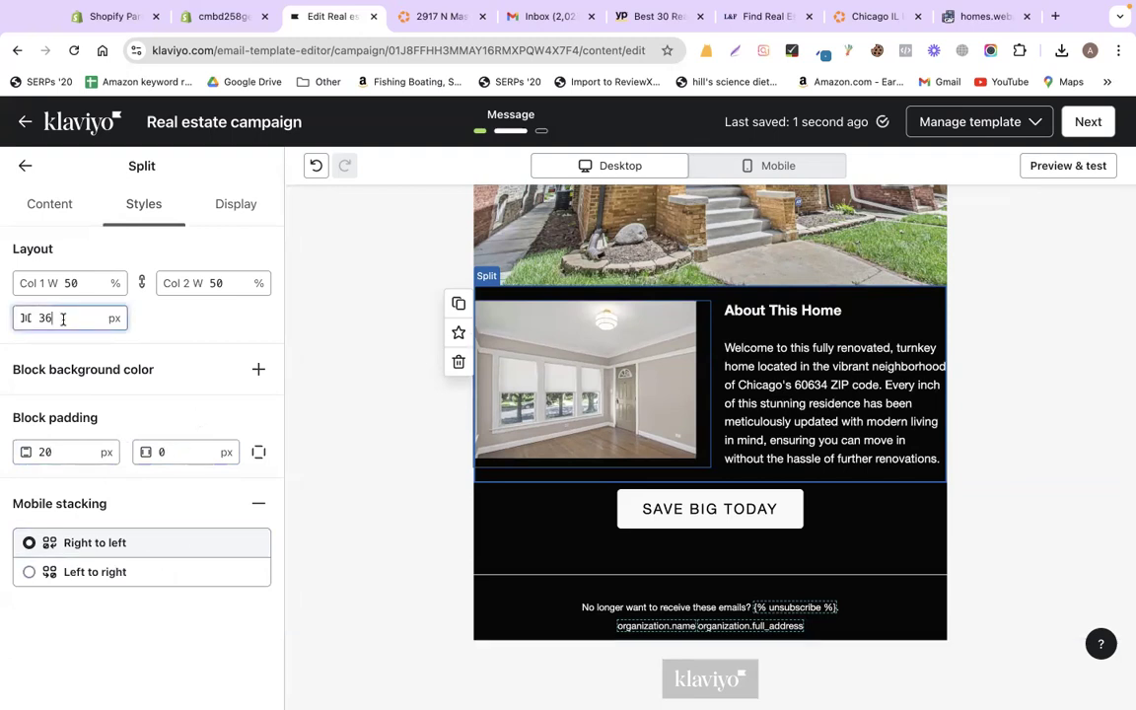
pyautogui.click(513, 316)
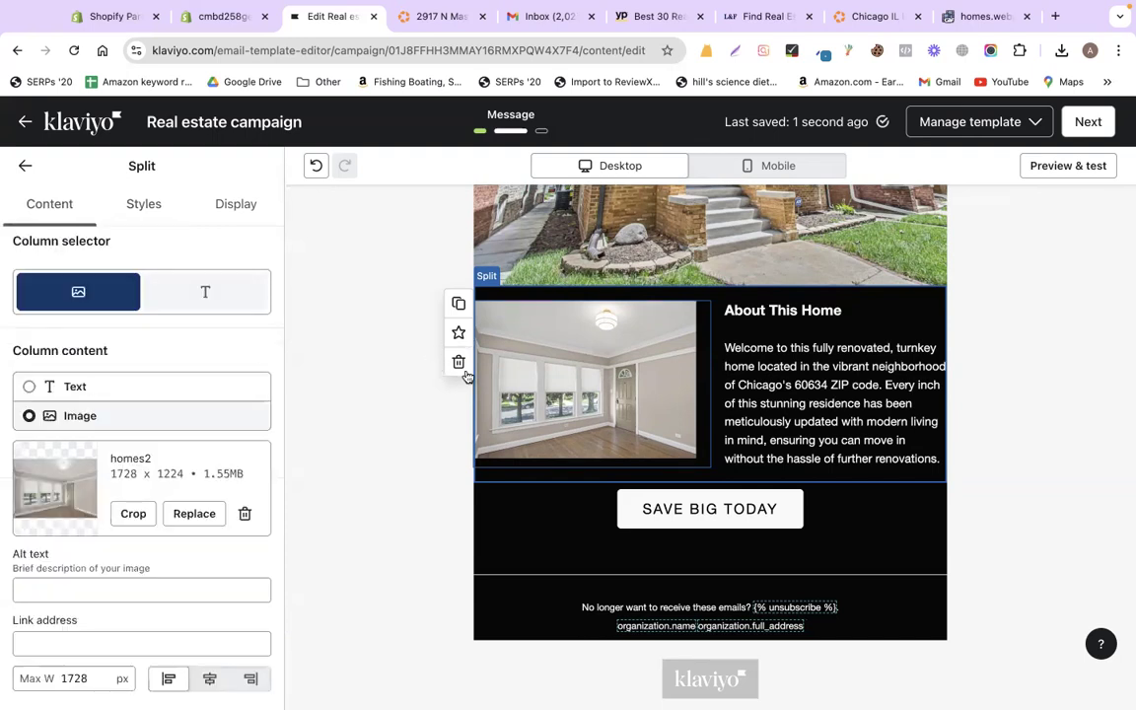
# - Duplicate the About This Home split block, then bring up the Homes.com listing
pyautogui.click(459, 303)
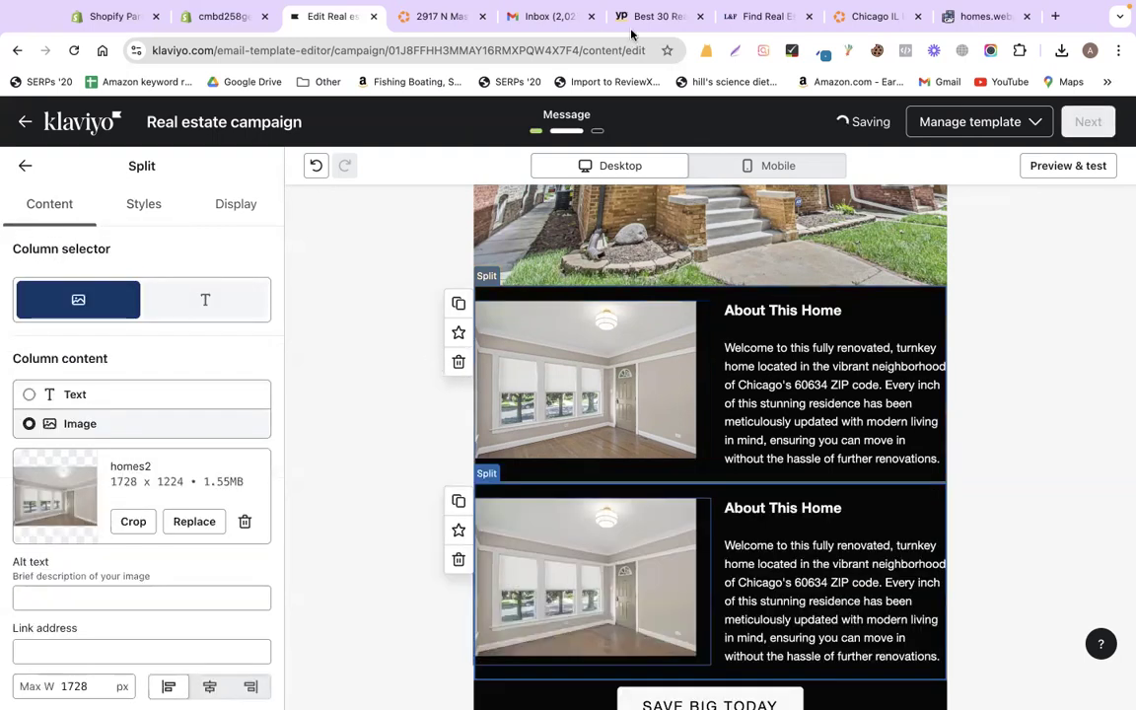
pyautogui.click(443, 17)
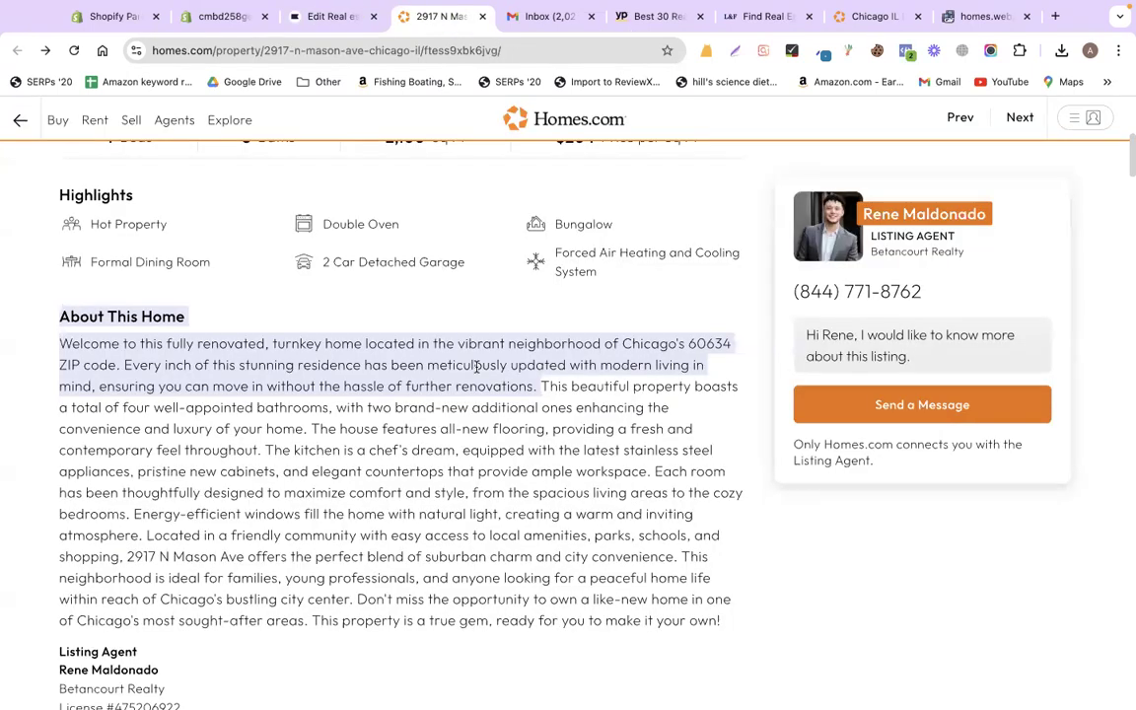
pyautogui.scroll(4, 476, 369)
pyautogui.scroll(1, 828, 335)
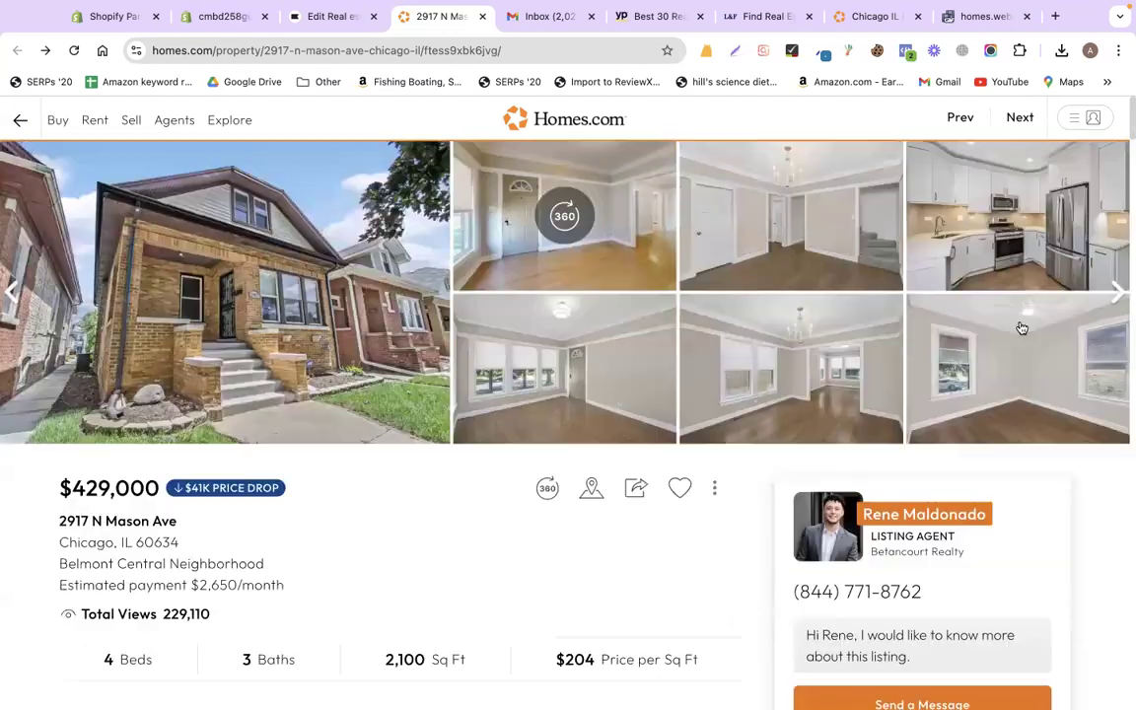
# - Capture the listing's kitchen photo with Lightshot and save it as homes3.png
pyautogui.click(1035, 213)
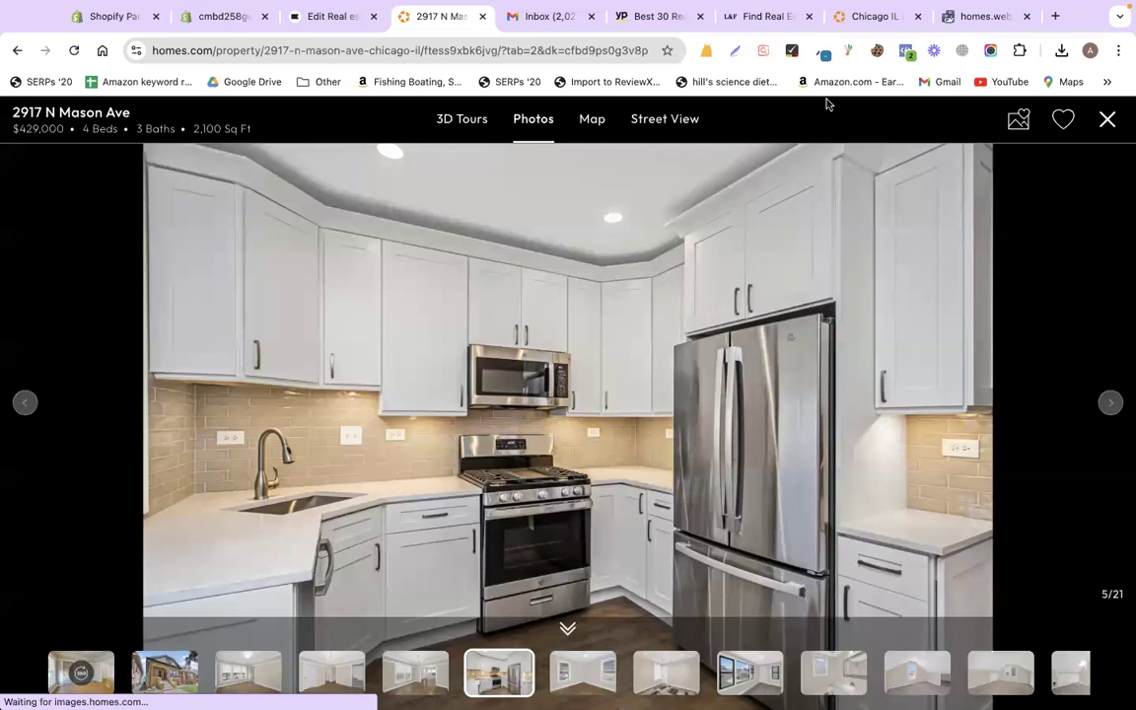
pyautogui.moveTo(279, 182); pyautogui.dragTo(845, 600)
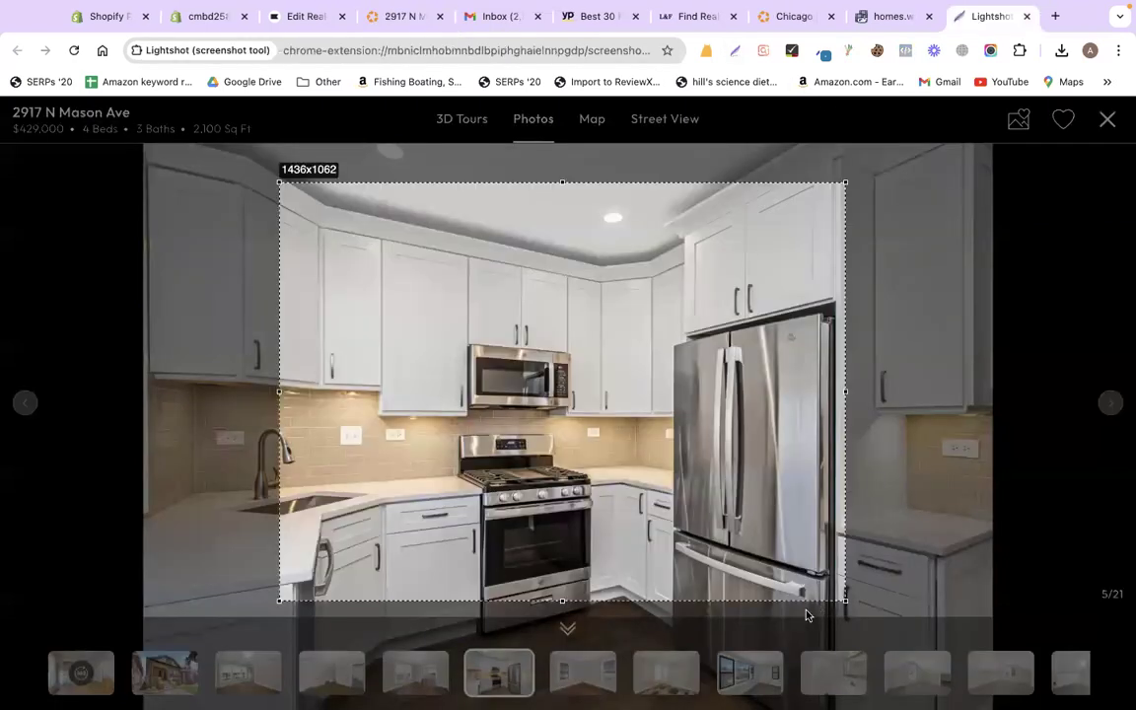
pyautogui.click(808, 613)
pyautogui.write('homes2')
pyautogui.press('BackSpace')
pyautogui.write('3')
pyautogui.press('Return')
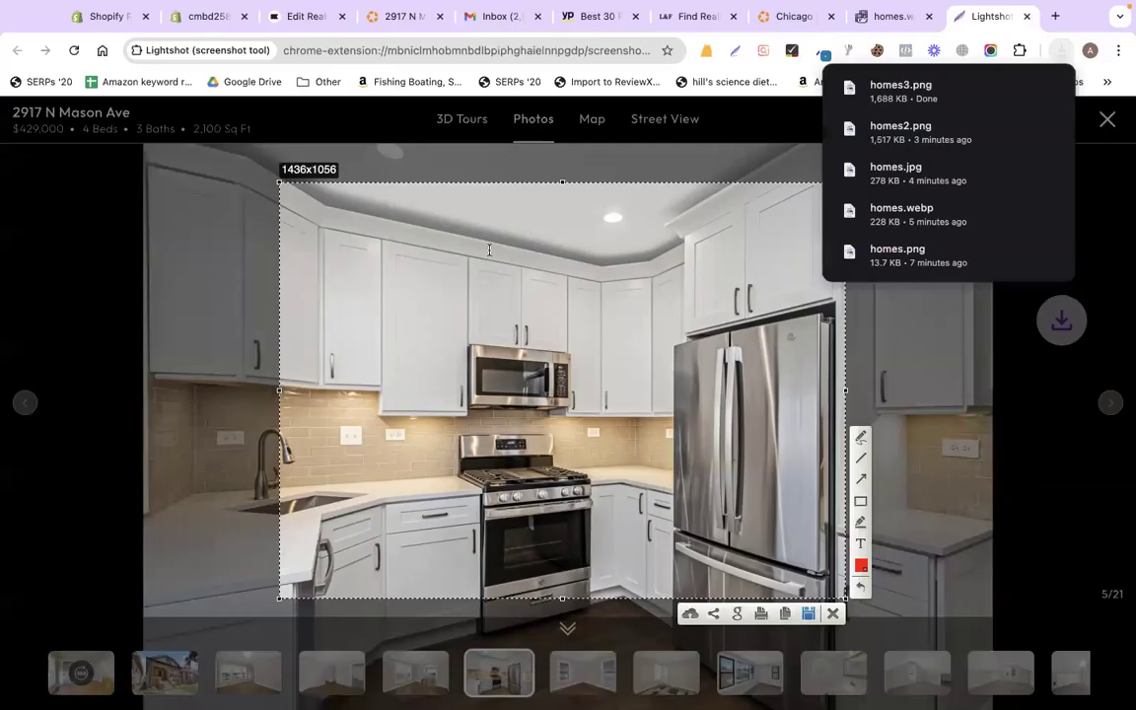
pyautogui.click(328, 26)
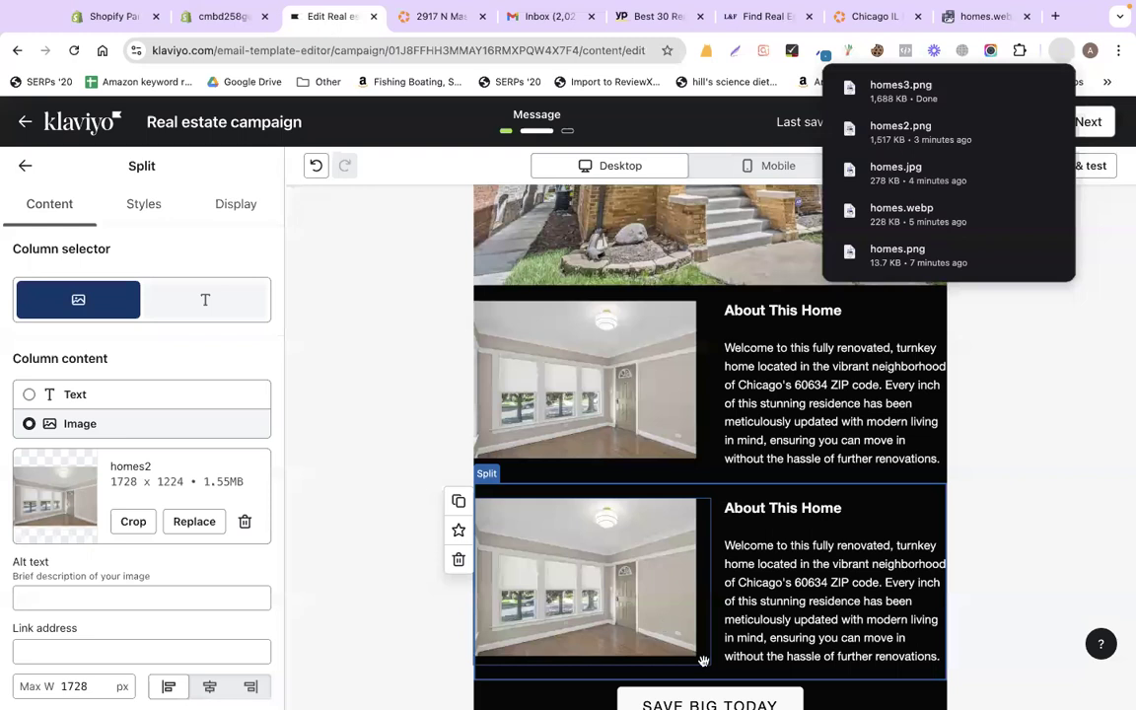
# - Replace the second split block's image with the uploaded kitchen screenshot
pyautogui.click(194, 522)
pyautogui.click(149, 209)
pyautogui.click(586, 398)
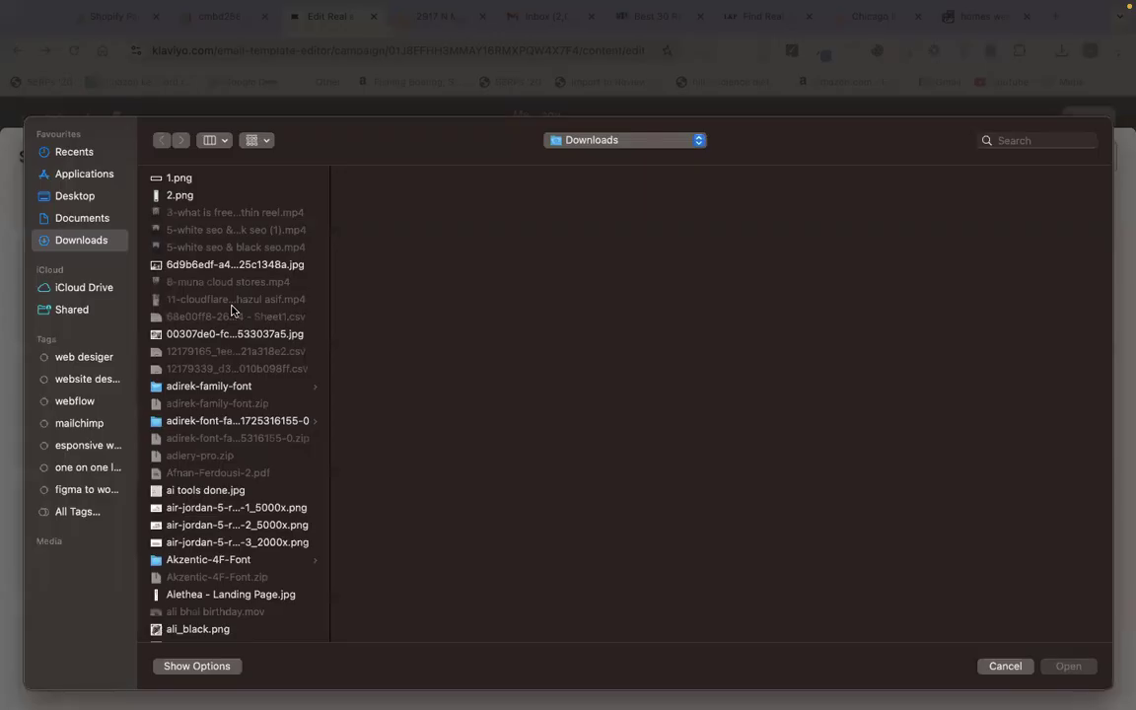
pyautogui.write('homes2')
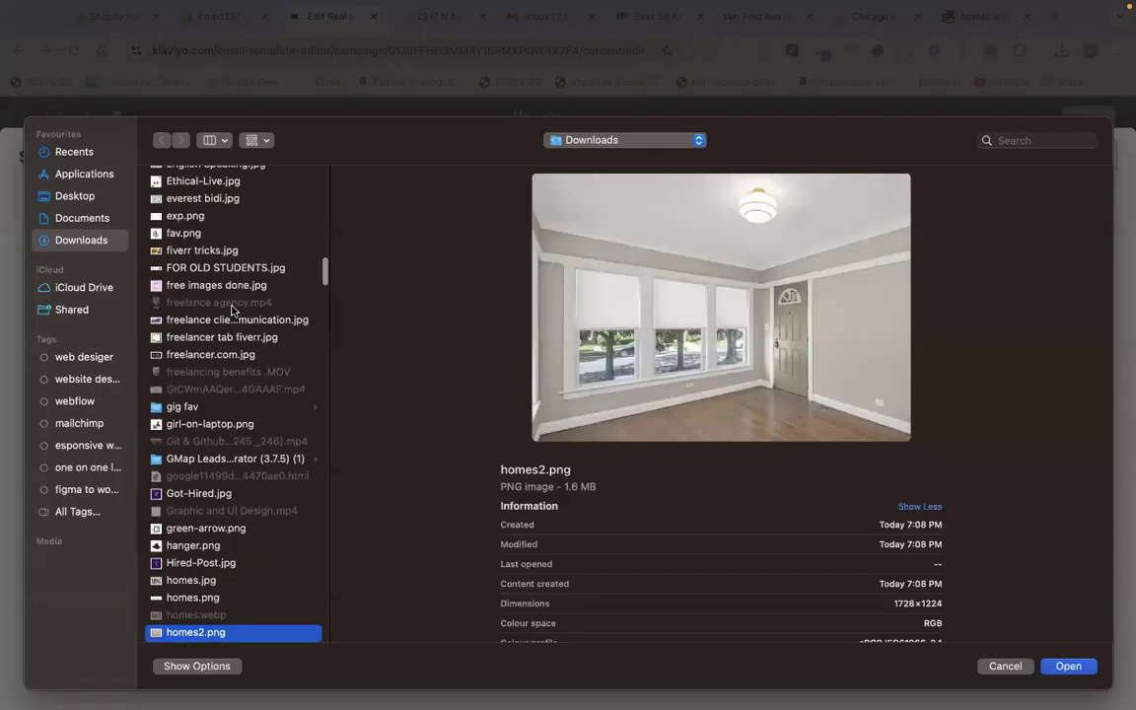
pyautogui.press('Return')
# - Copy the listing agent's details from the Homes.com listing page
pyautogui.click(436, 13)
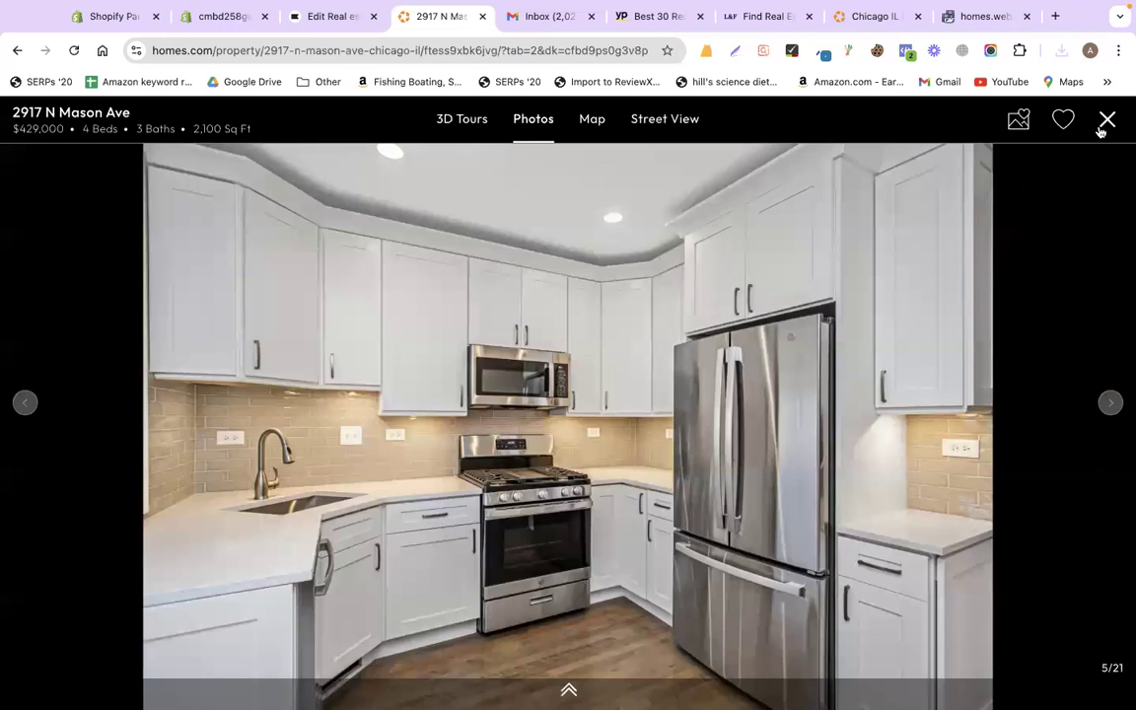
pyautogui.click(1107, 122)
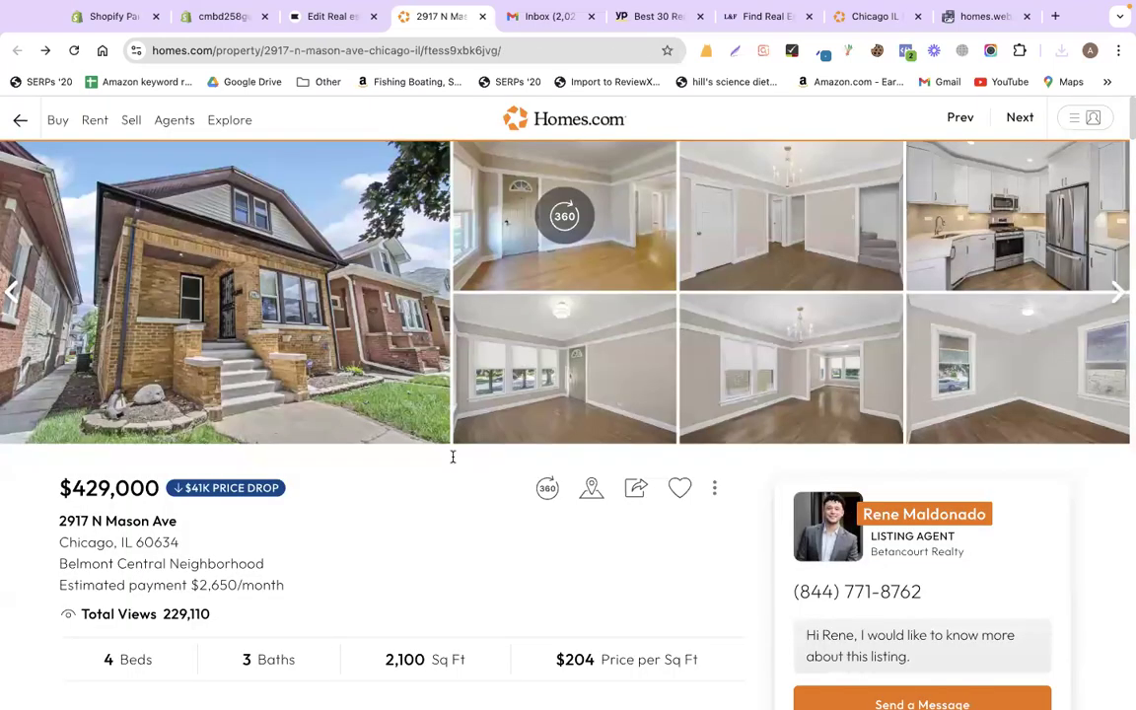
pyautogui.scroll(-10, 452, 457)
pyautogui.scroll(-2, 453, 457)
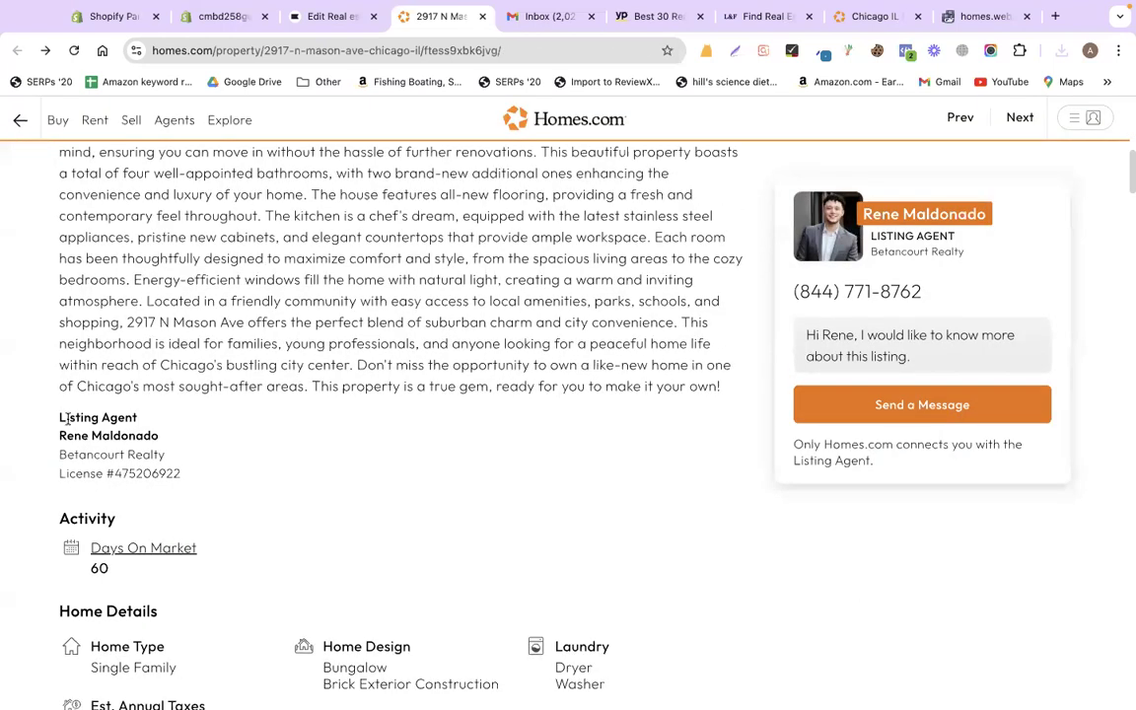
pyautogui.moveTo(58, 414); pyautogui.dragTo(228, 491)
pyautogui.press('super+c')
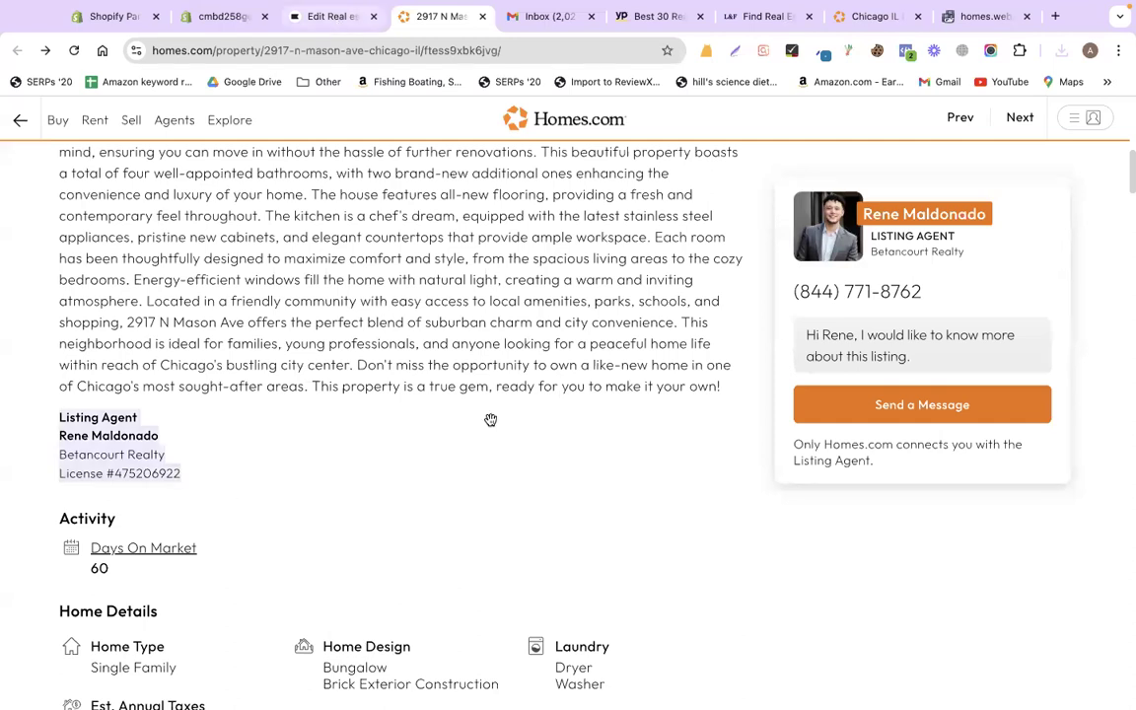
pyautogui.hotkey('ctrl', 'shift', 'Tab')
# - Paste the agent details as plain text into the second block under a 'Contact' heading
pyautogui.click(740, 508)
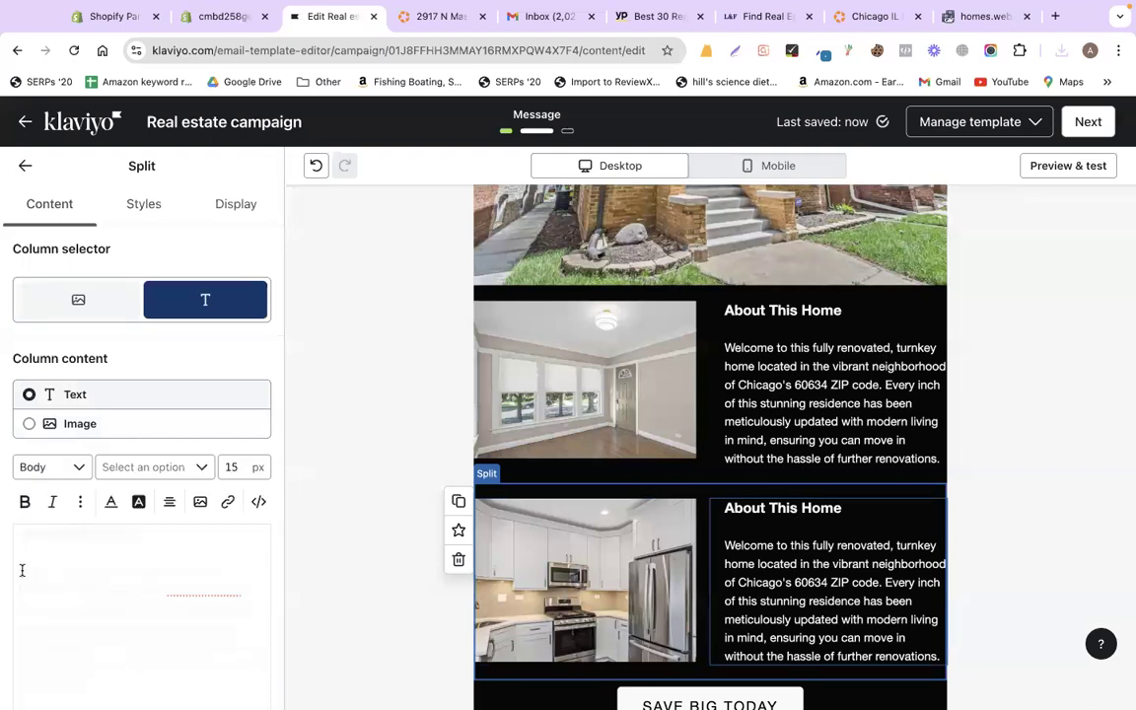
pyautogui.hotkey('ctrl', 'a')
pyautogui.hotkey('ctrl', 'v')
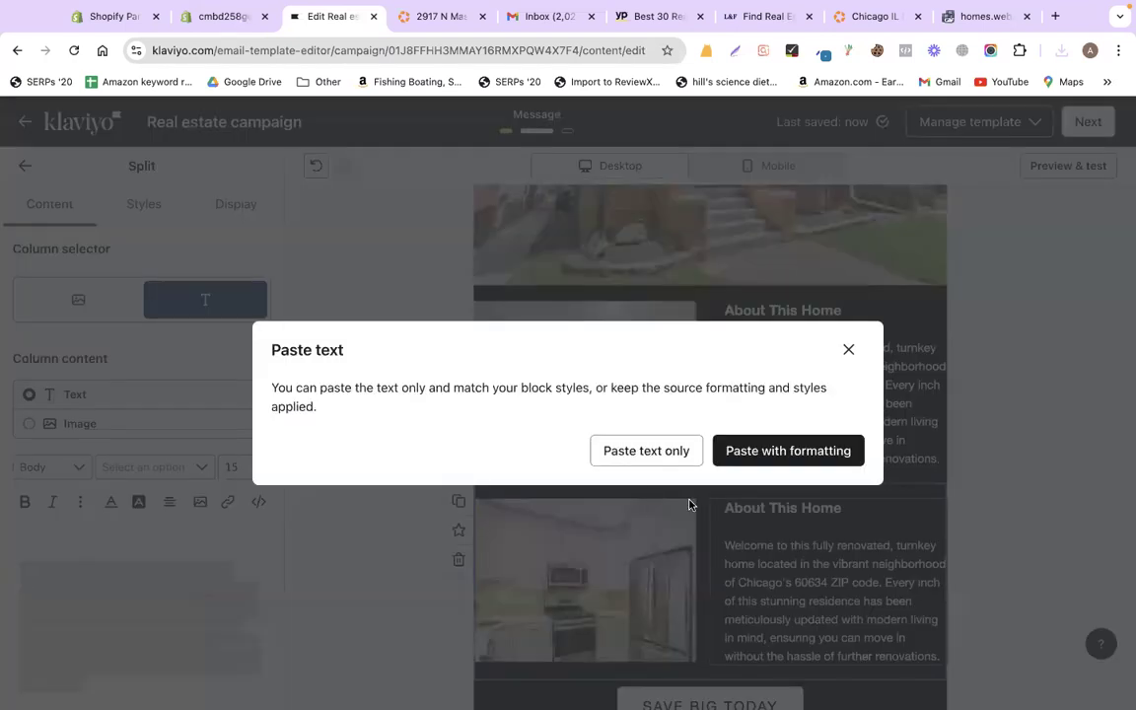
pyautogui.click(646, 451)
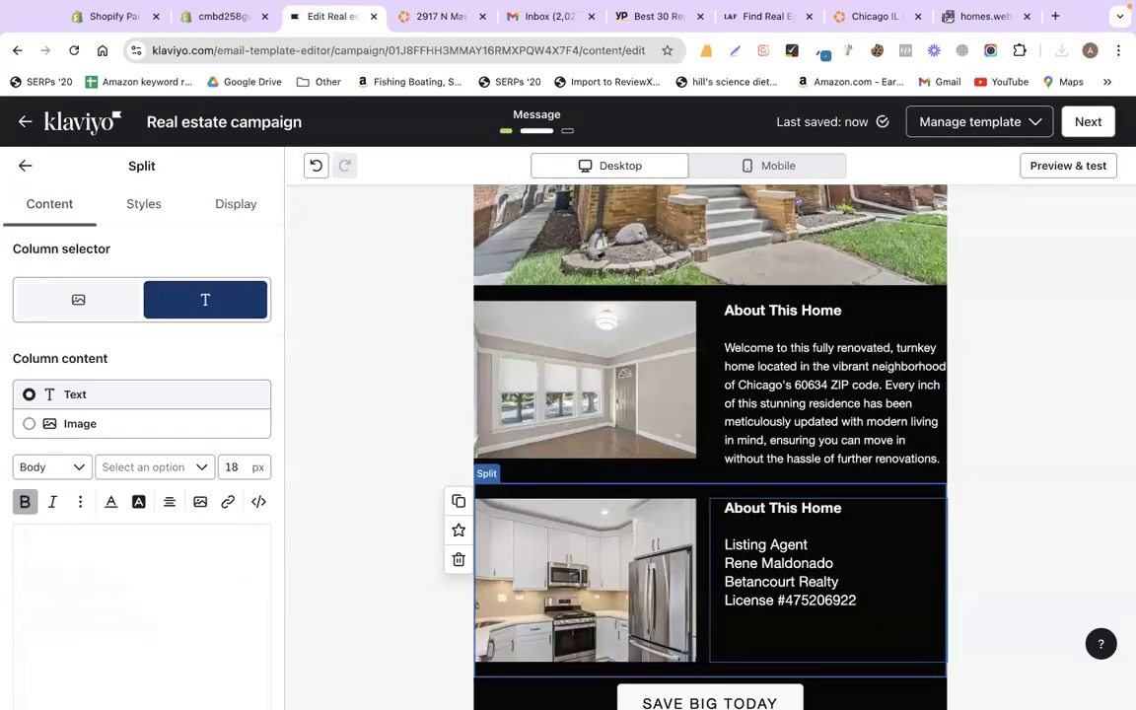
pyautogui.write('Contact')
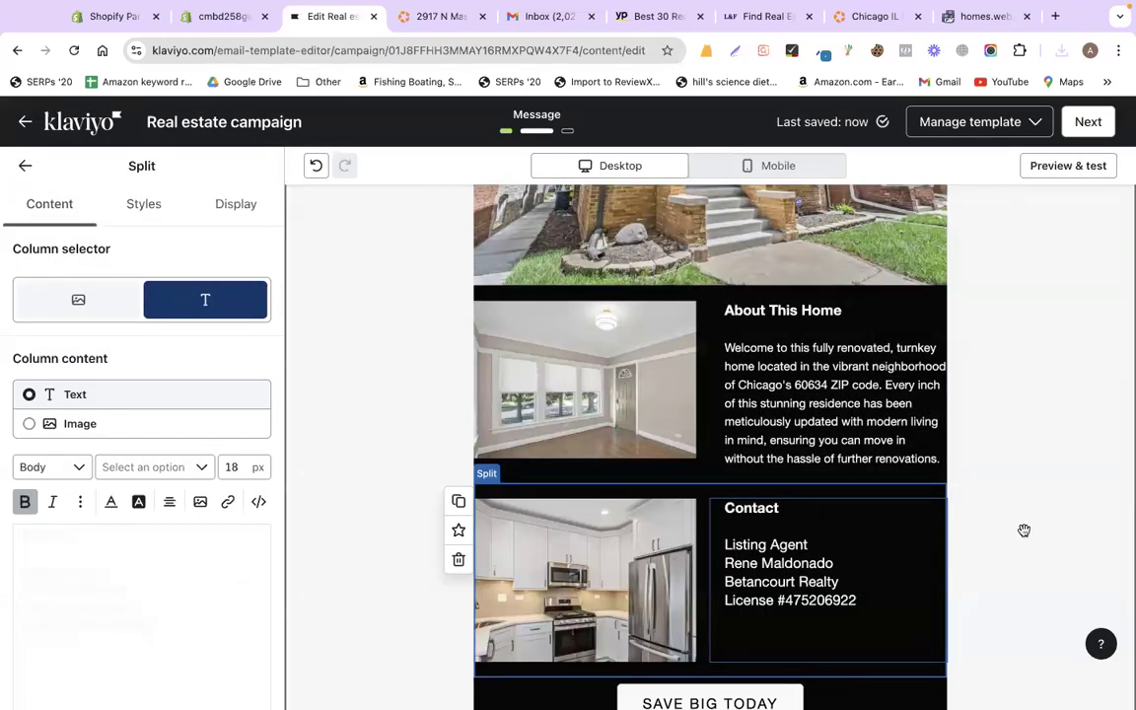
pyautogui.scroll(-3, 657, 434)
pyautogui.click(679, 519)
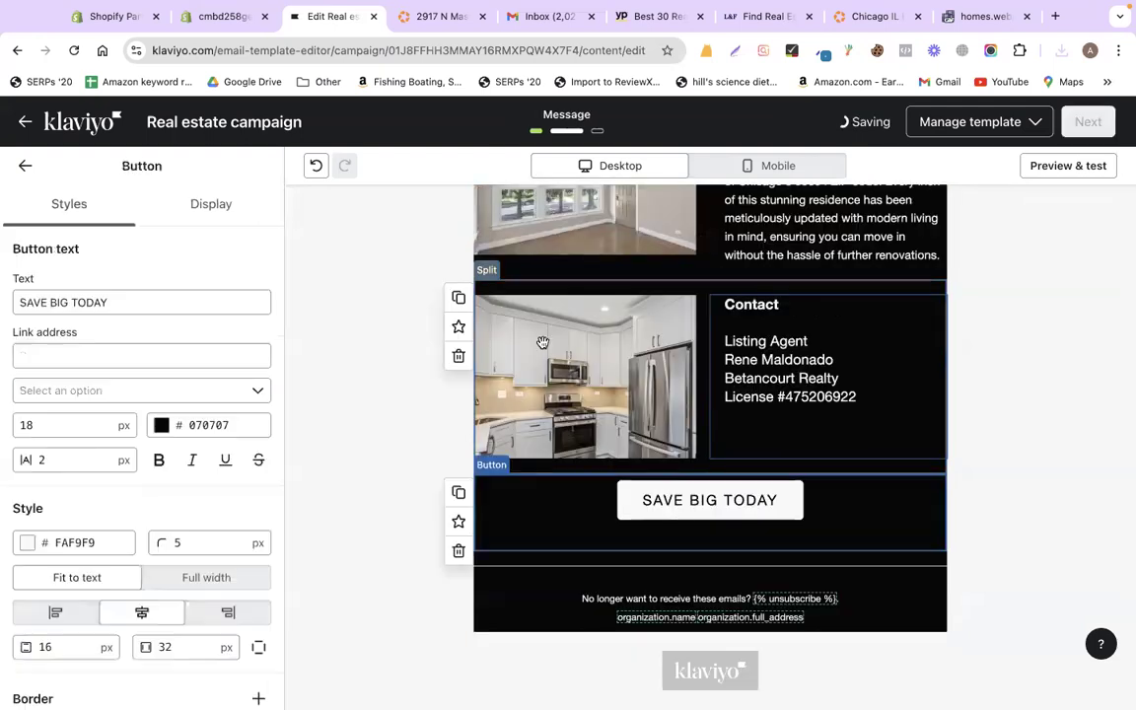
pyautogui.click(436, 17)
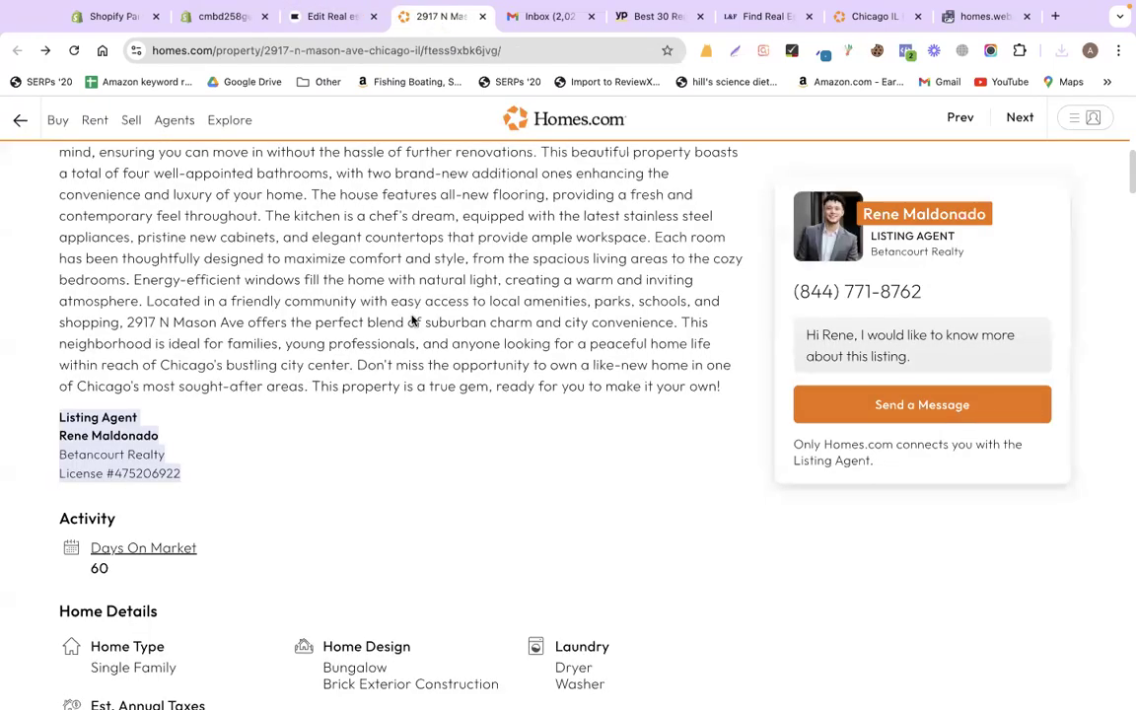
# - Select the listing's price, price-drop, address, neighborhood and estimated-payment lines
pyautogui.scroll(-3, 413, 313)
pyautogui.scroll(-2, 412, 314)
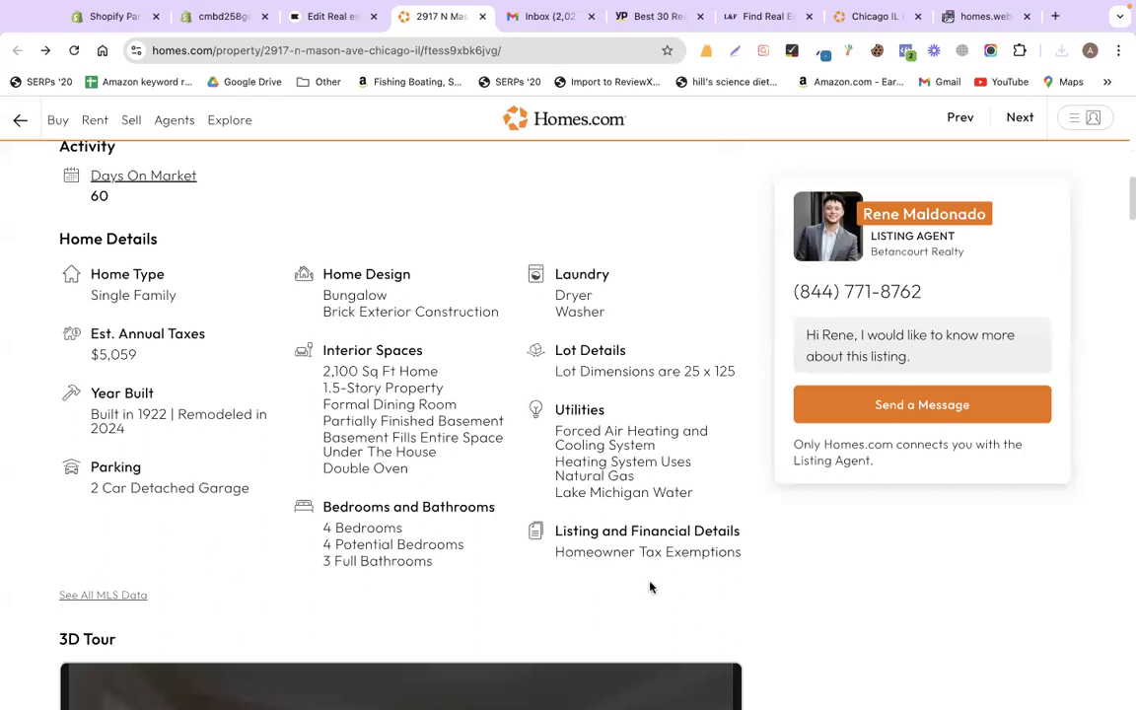
pyautogui.scroll(-5, 649, 587)
pyautogui.scroll(2, 787, 609)
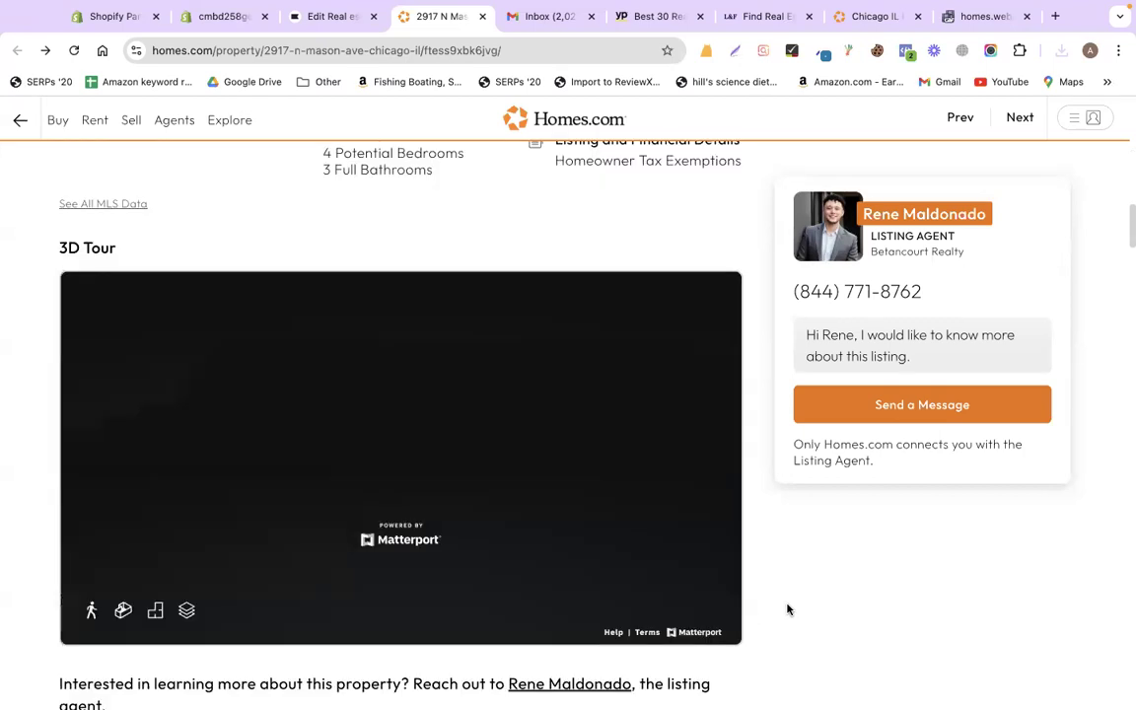
pyautogui.scroll(-2, 787, 609)
pyautogui.scroll(-6, 787, 610)
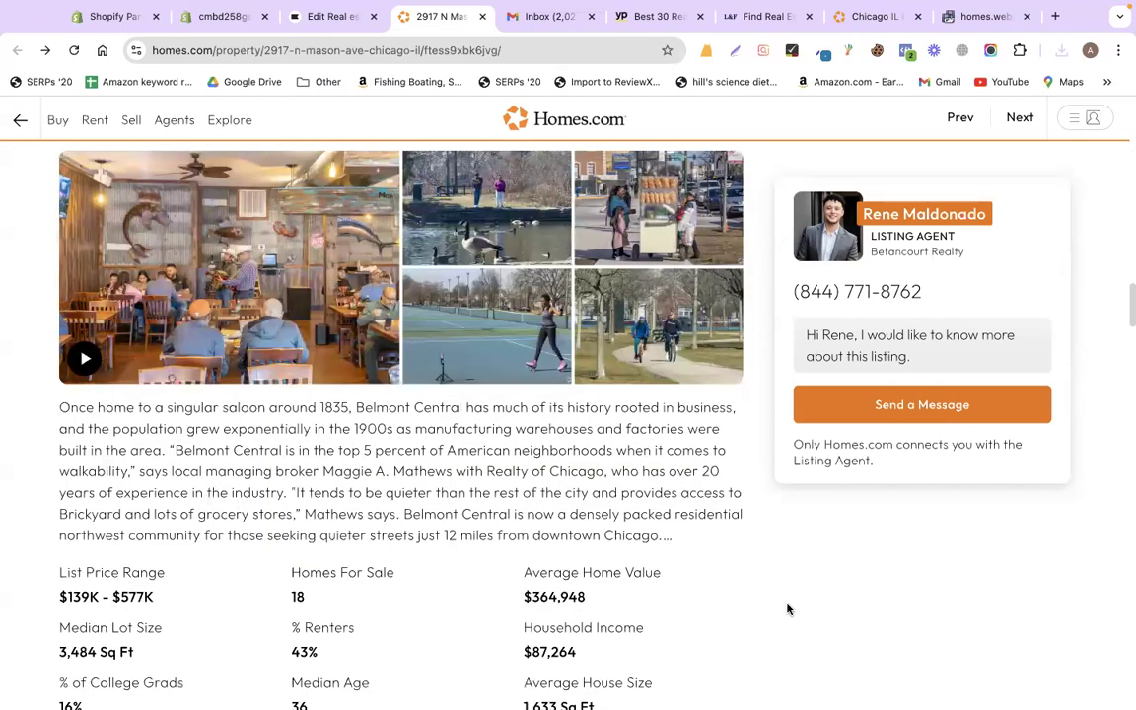
pyautogui.scroll(-2, 786, 609)
pyautogui.scroll(10, 787, 609)
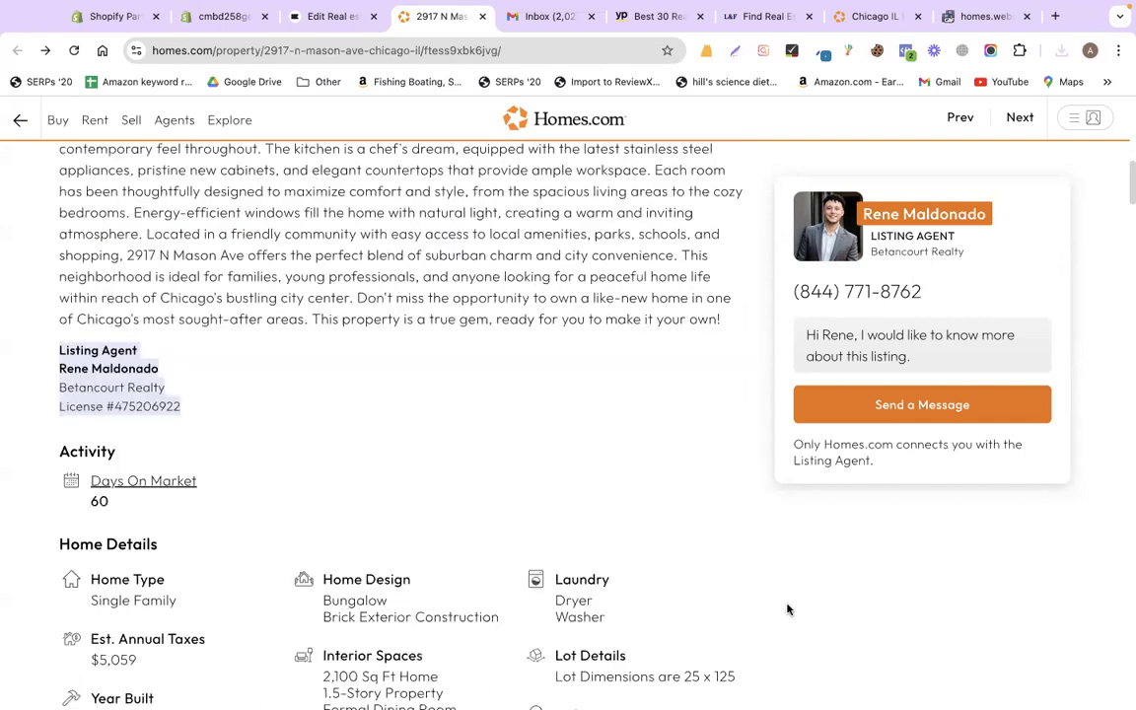
pyautogui.scroll(6, 786, 609)
pyautogui.scroll(-2, 786, 609)
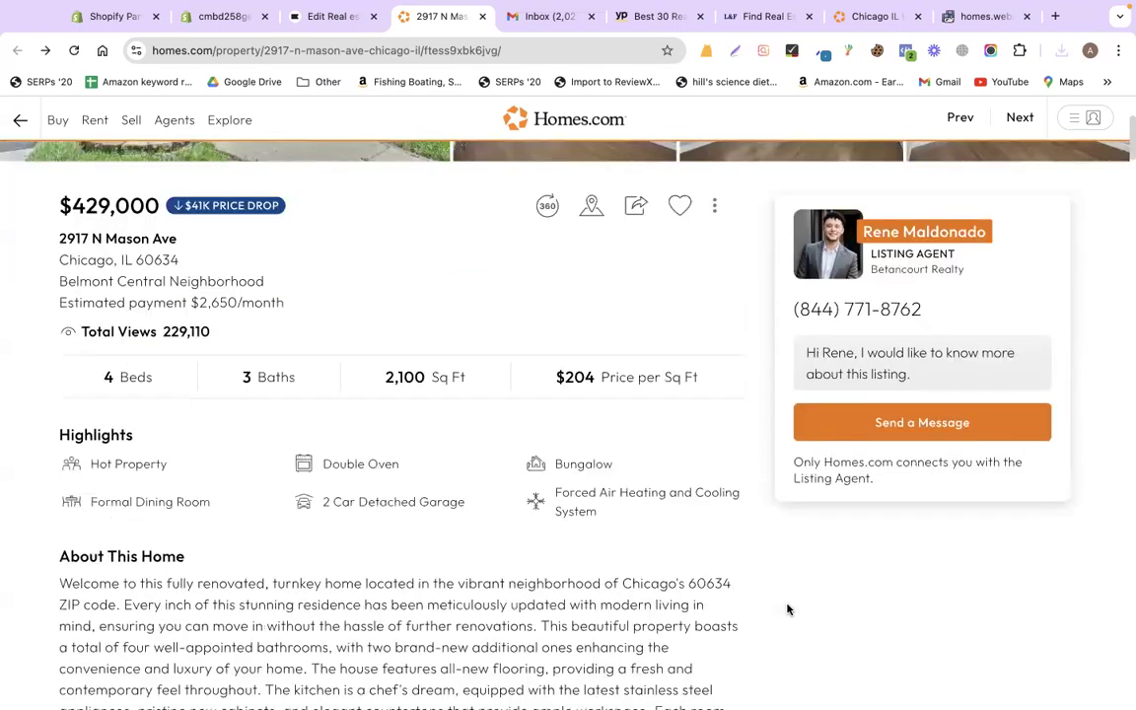
pyautogui.scroll(1, 197, 400)
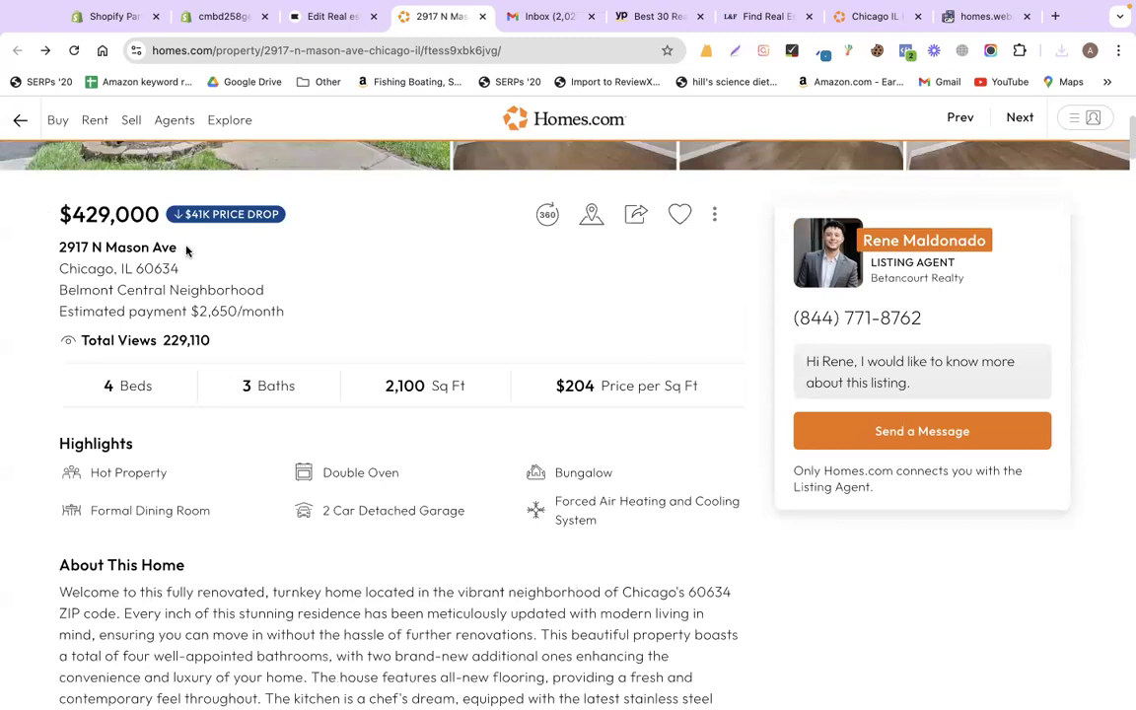
pyautogui.tripleClick(300, 313)
pyautogui.press('super+c')
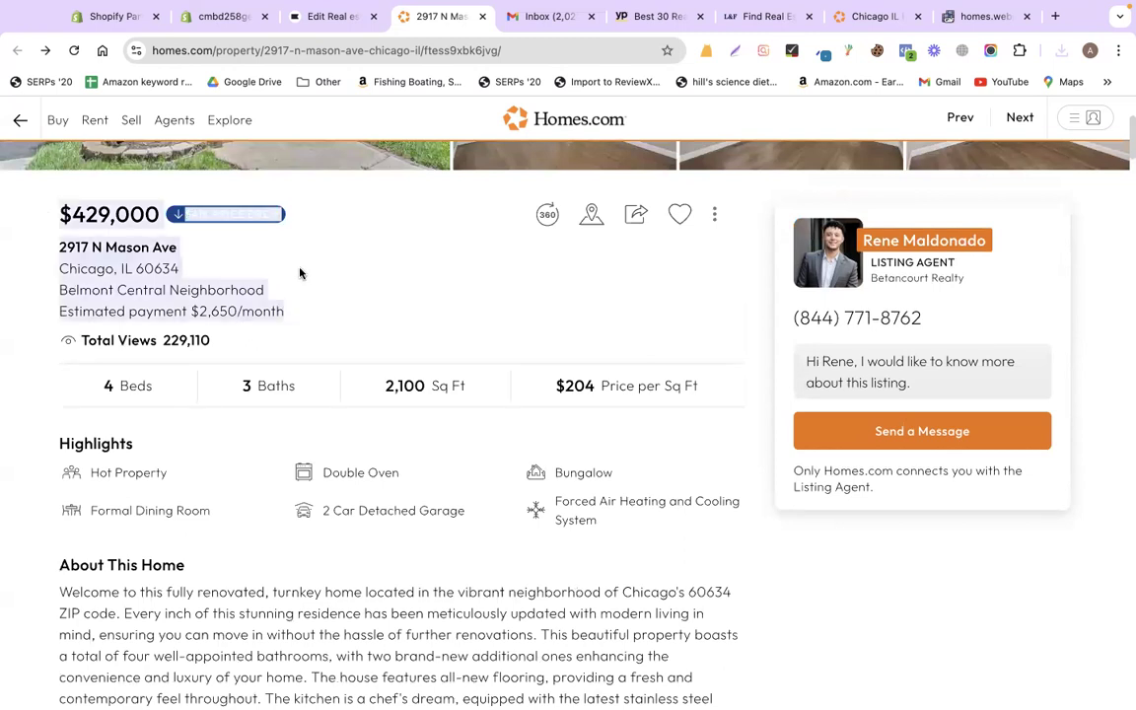
# - Back in the Klaviyo editor, select the SAVE BIG TODAY button and return to the blocks list
pyautogui.click(381, 306)
pyautogui.click(320, 19)
pyautogui.click(498, 542)
pyautogui.click(25, 166)
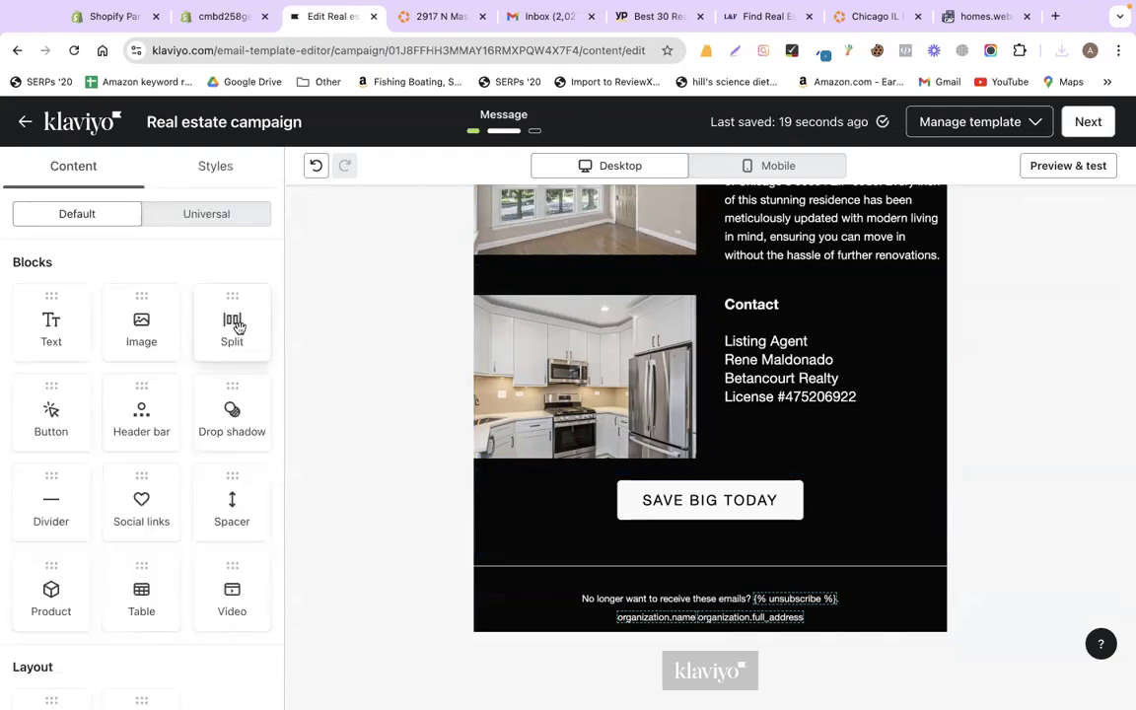
# - Add a centred text block above SAVE BIG TODAY with the $429,000 price, price drop, address and payment
pyautogui.moveTo(54, 321); pyautogui.dragTo(682, 490)
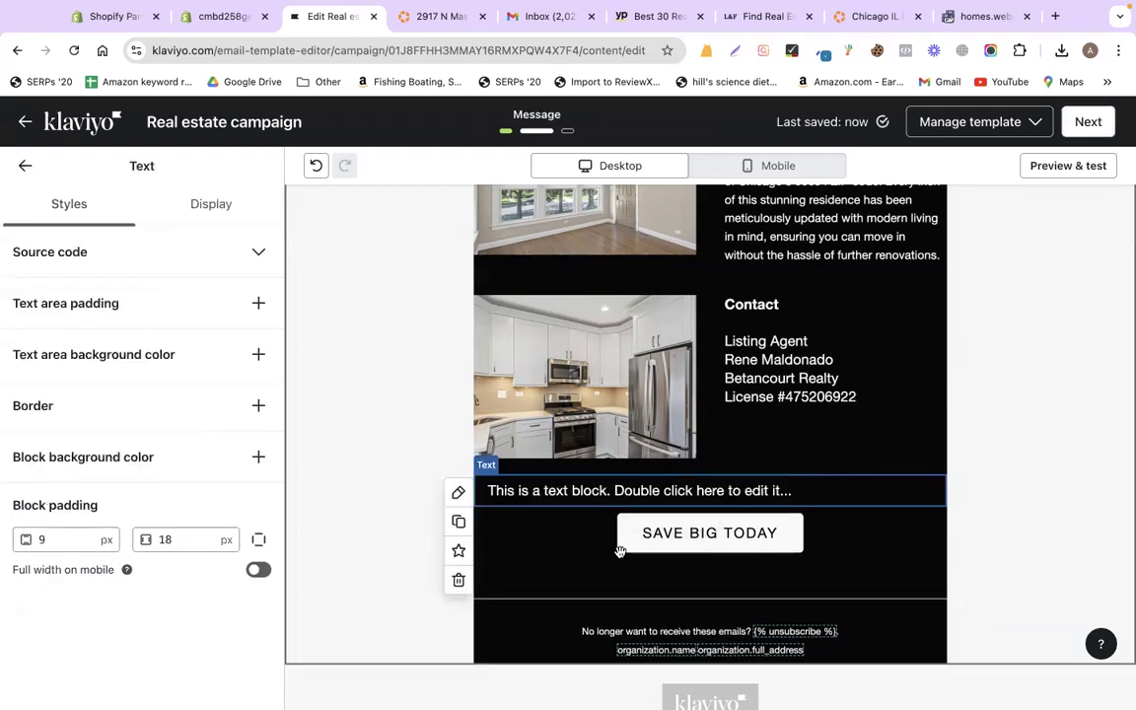
pyautogui.doubleClick(550, 492)
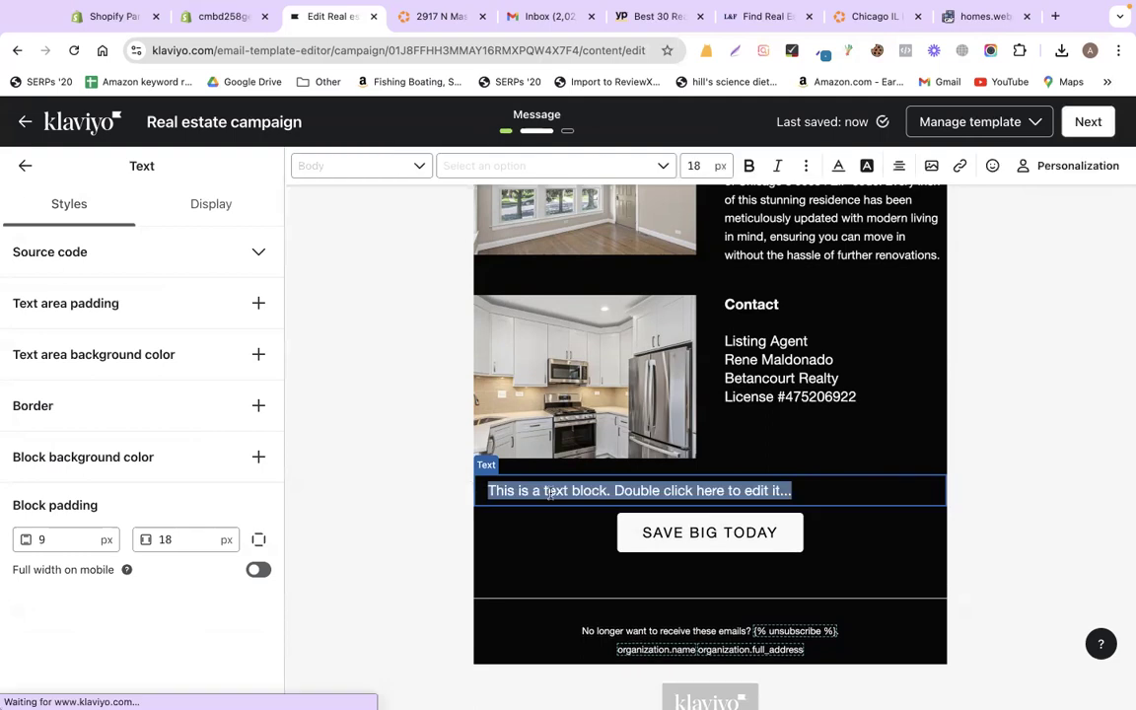
pyautogui.press('super+v')
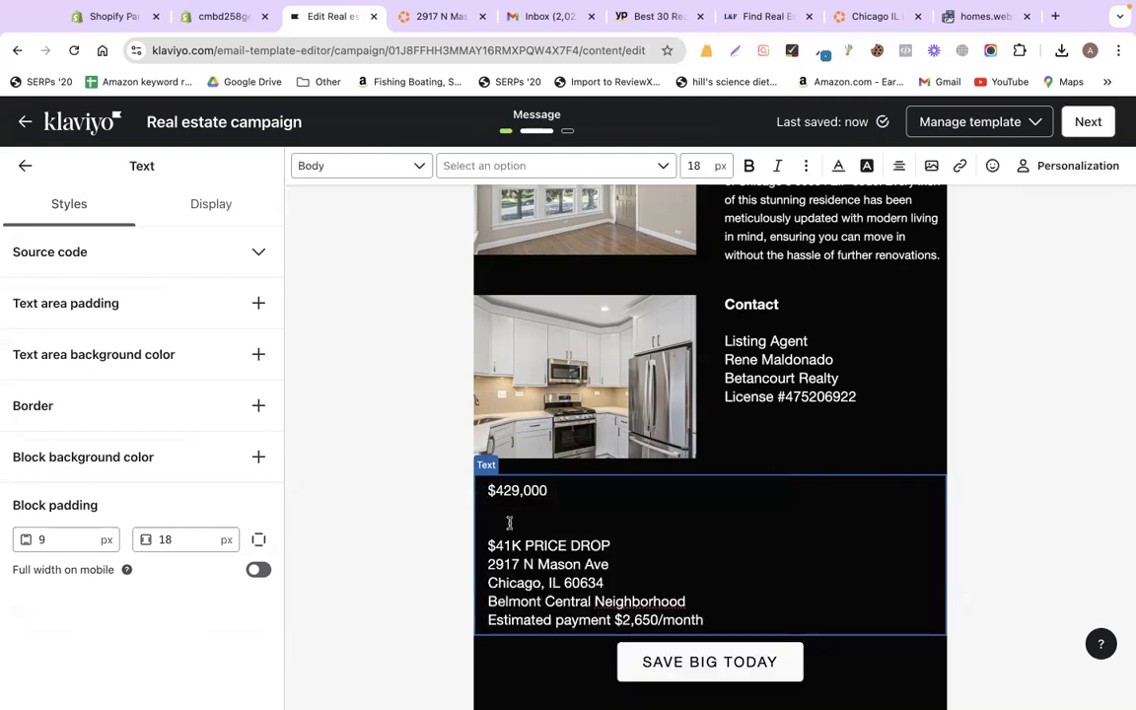
pyautogui.press('super+a')
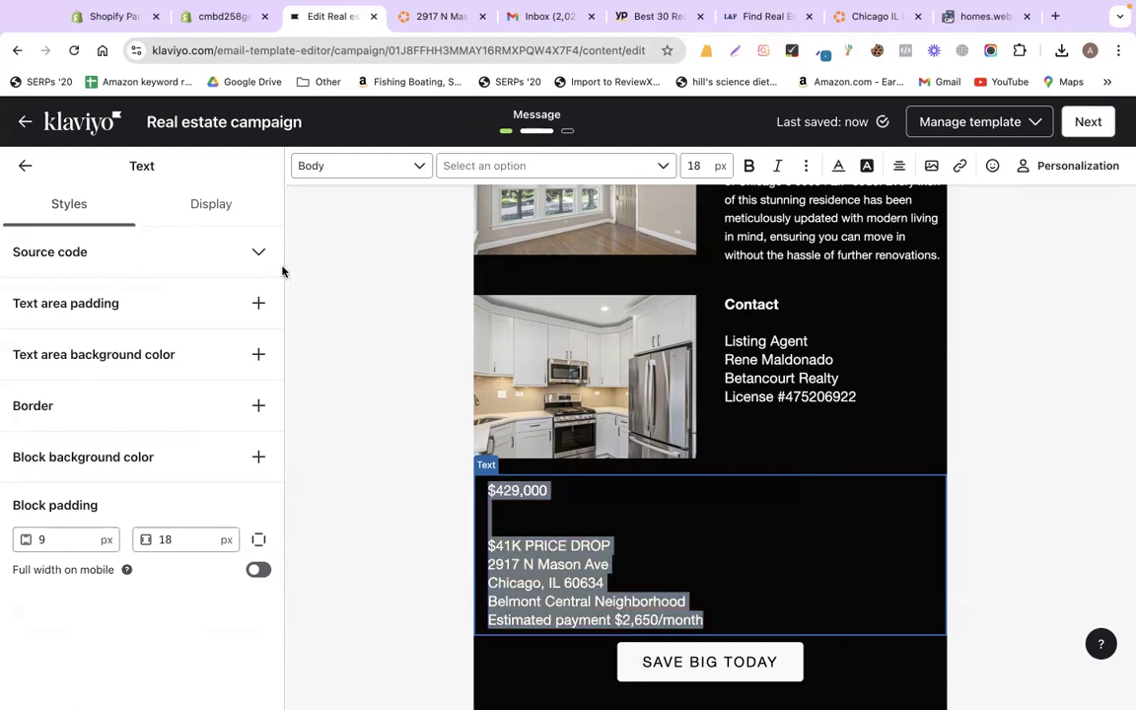
pyautogui.click(898, 169)
pyautogui.click(927, 196)
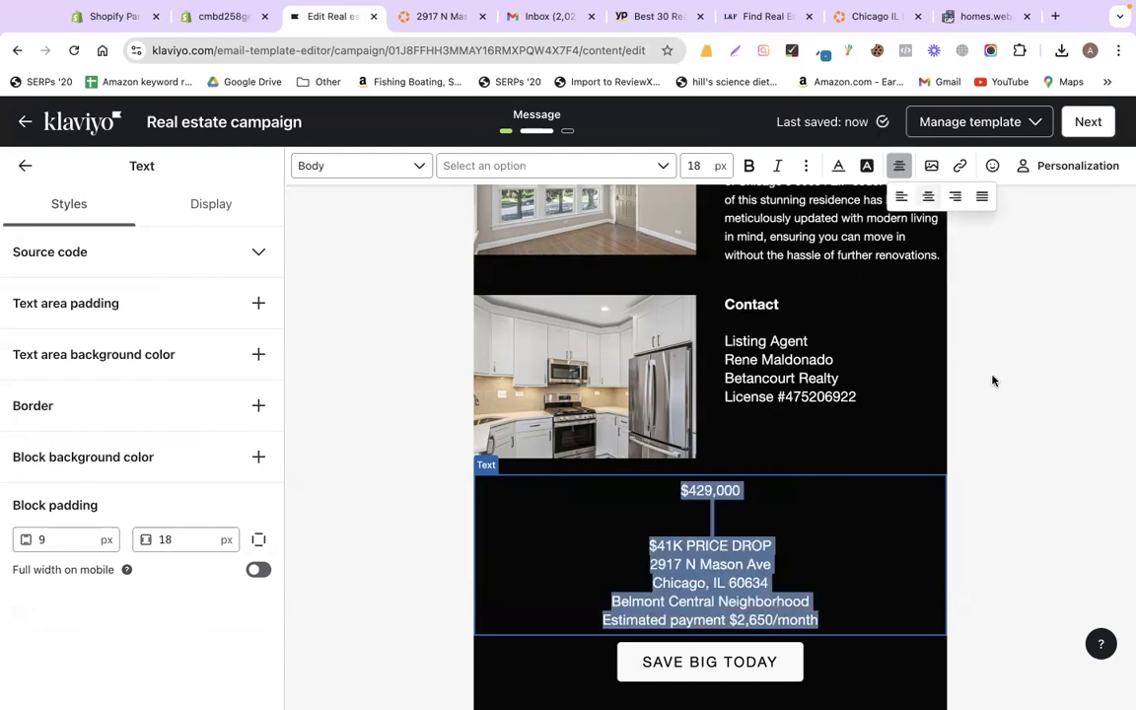
pyautogui.click(697, 524)
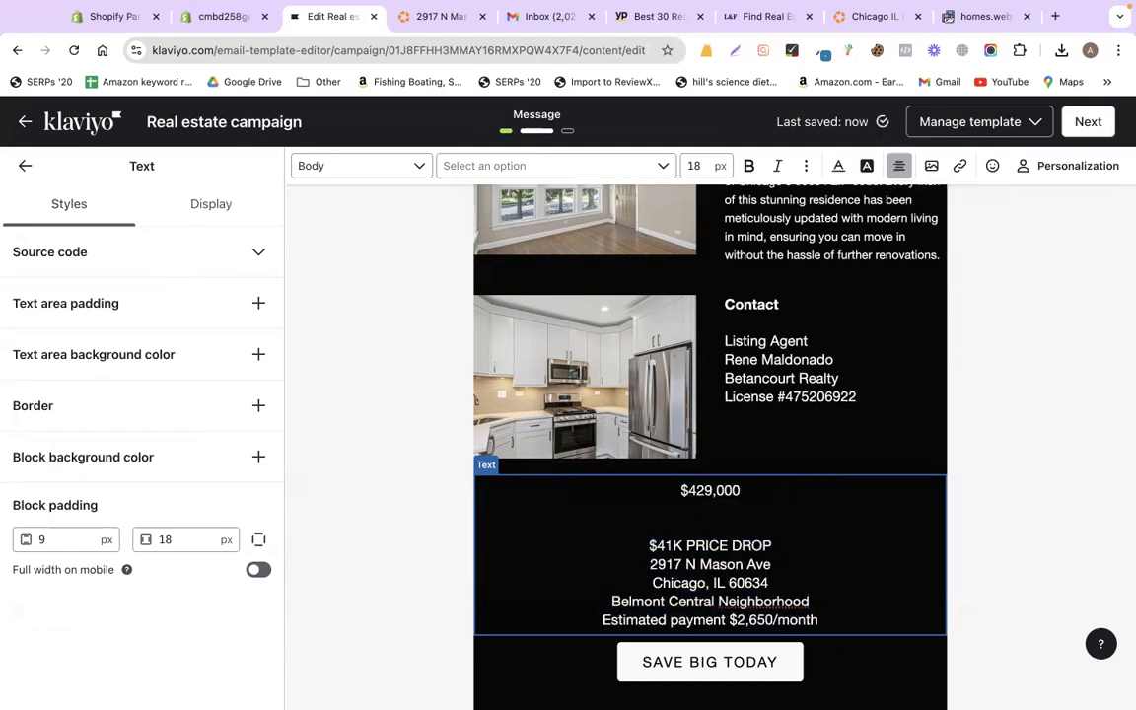
pyautogui.press('BackSpace')
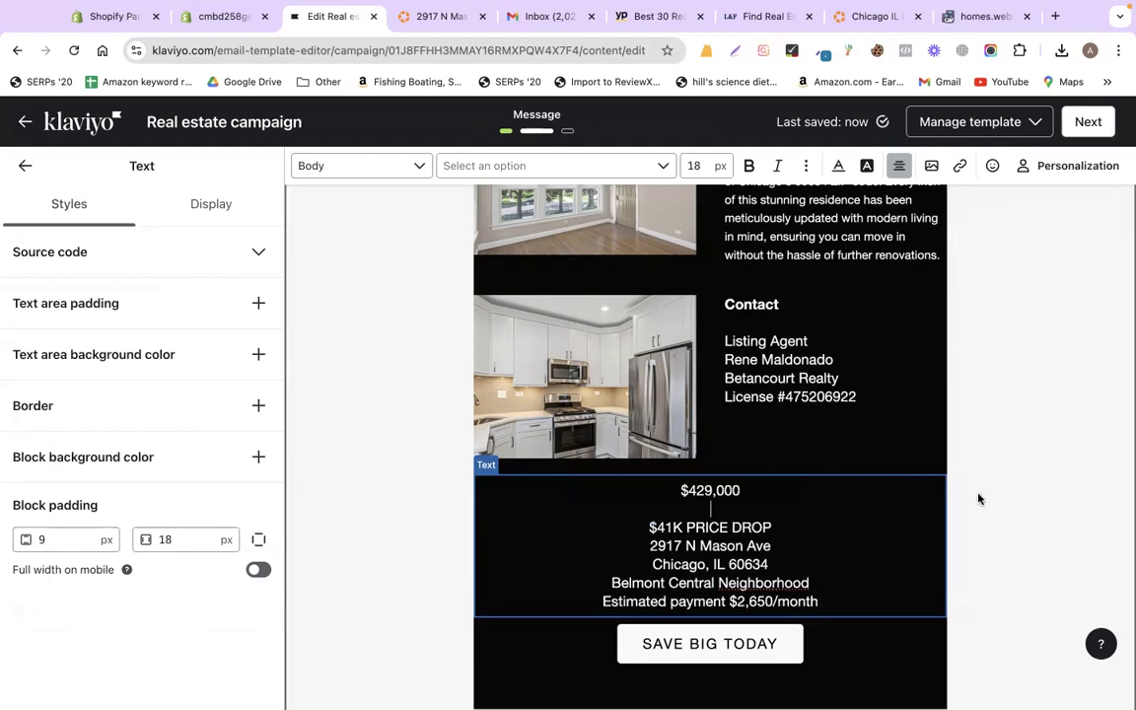
pyautogui.click(421, 495)
pyautogui.scroll(-2, 647, 492)
# - Add divider blocks below the listing details and between the kitchen image and price text
pyautogui.click(28, 165)
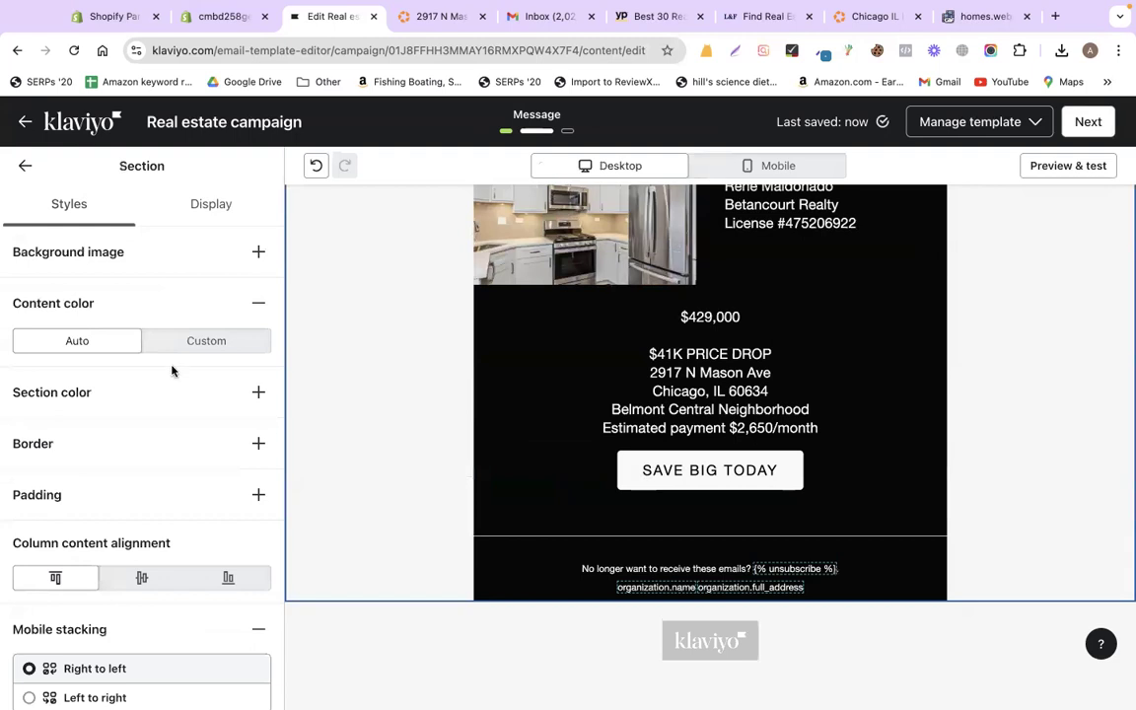
pyautogui.moveTo(59, 498); pyautogui.dragTo(733, 447)
pyautogui.click(22, 163)
pyautogui.moveTo(92, 490); pyautogui.dragTo(608, 277)
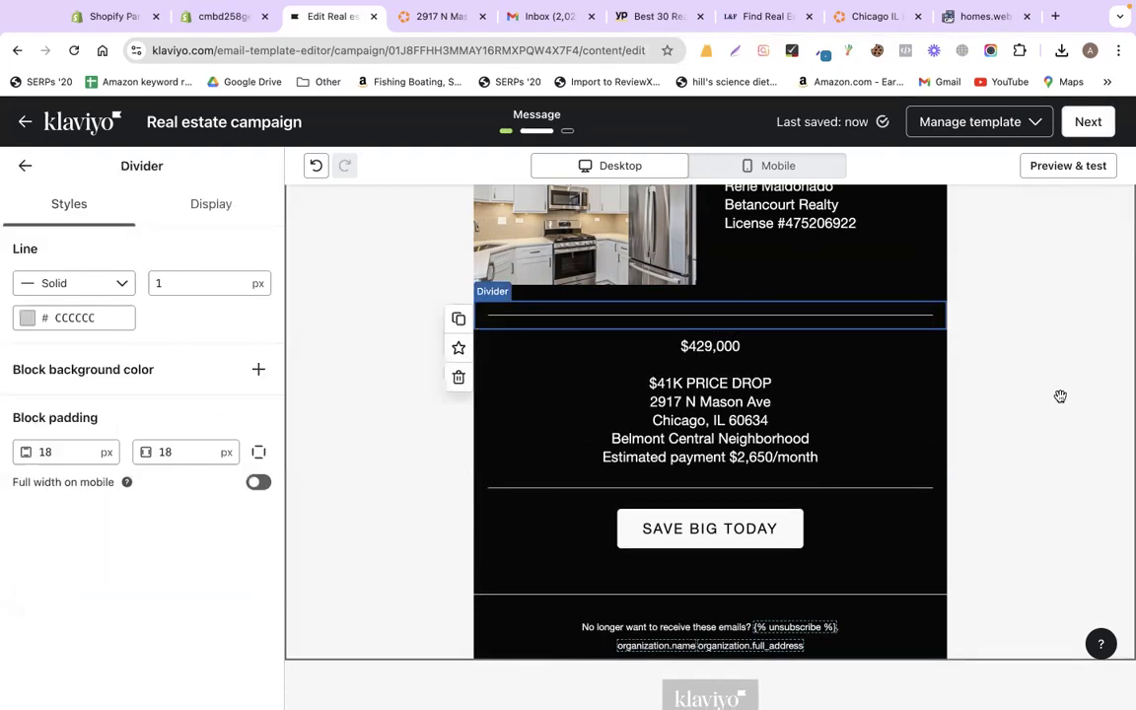
pyautogui.scroll(5, 1060, 396)
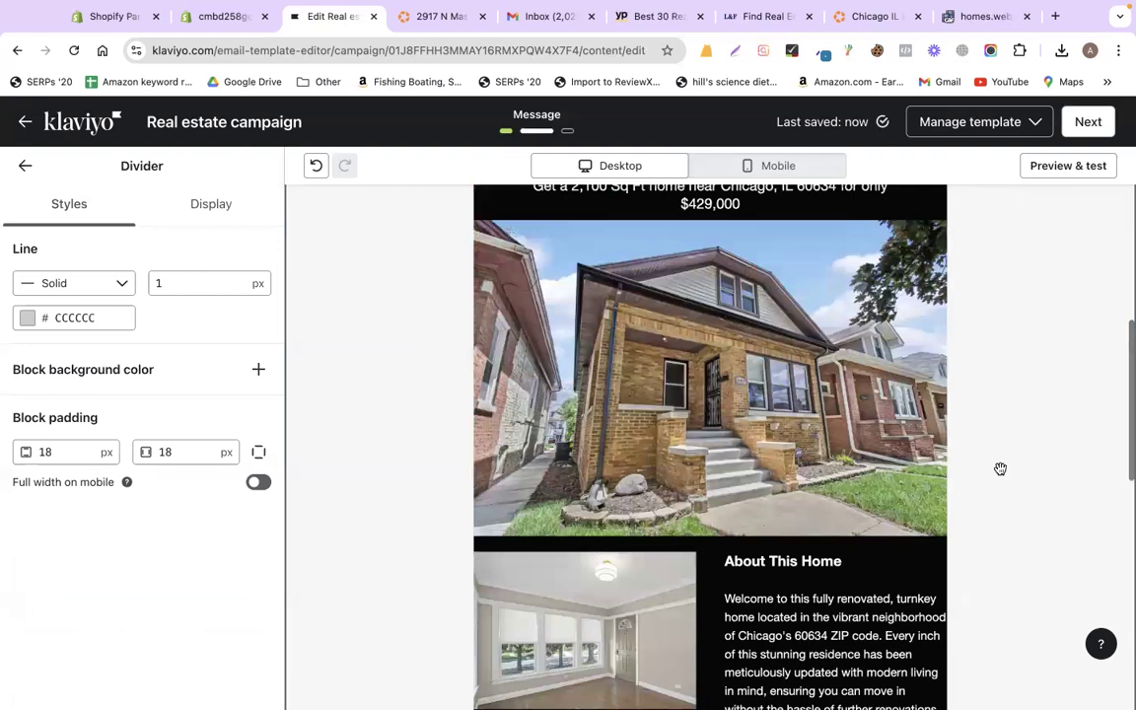
pyautogui.scroll(3, 778, 357)
pyautogui.scroll(-5, 778, 357)
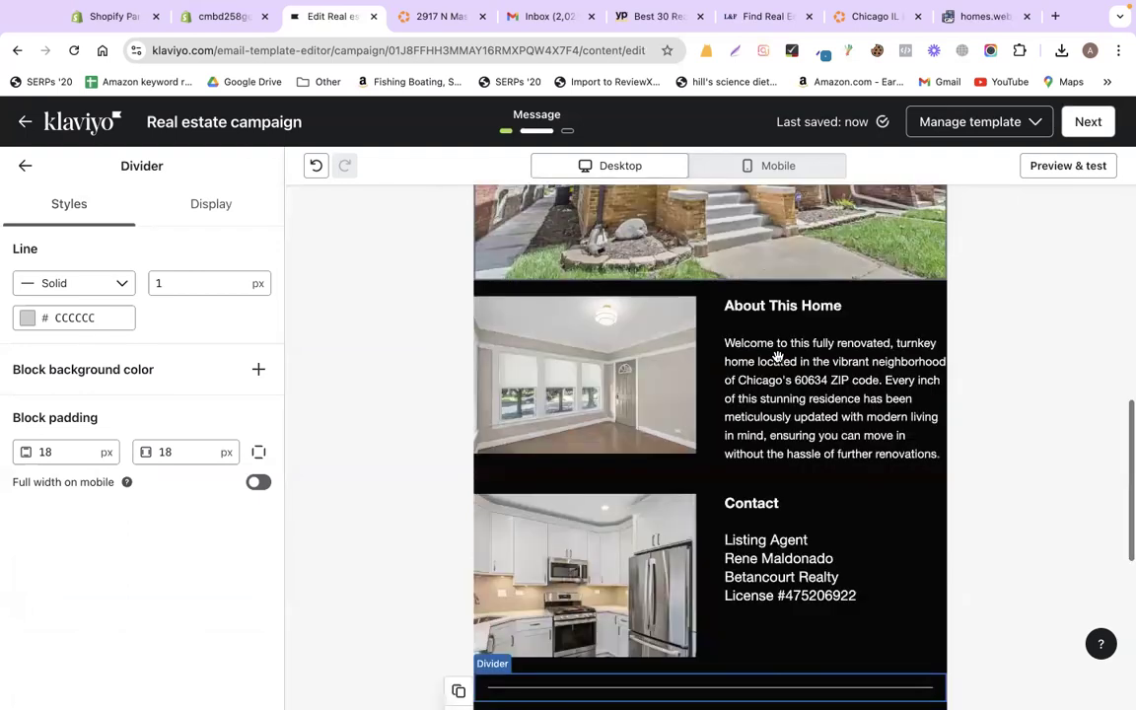
pyautogui.scroll(-2, 778, 357)
pyautogui.scroll(-1, 741, 400)
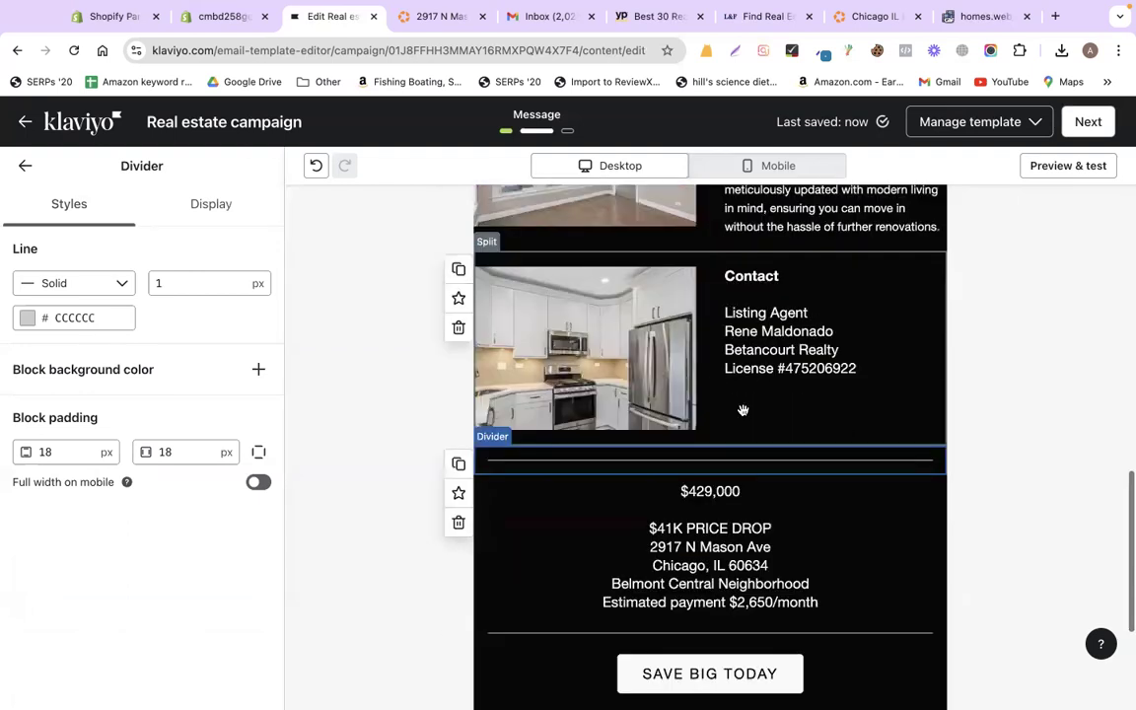
pyautogui.scroll(-2, 744, 415)
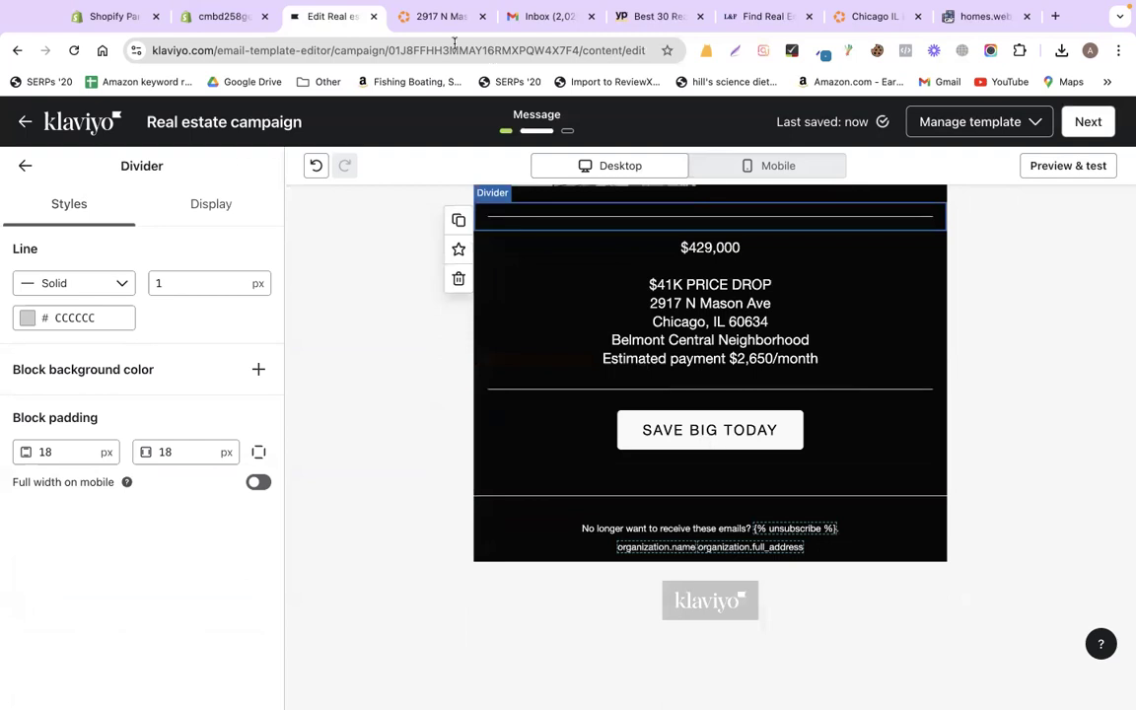
# - Copy the listing's web address from the Homes.com address bar
pyautogui.click(388, 17)
pyautogui.rightClick(314, 48)
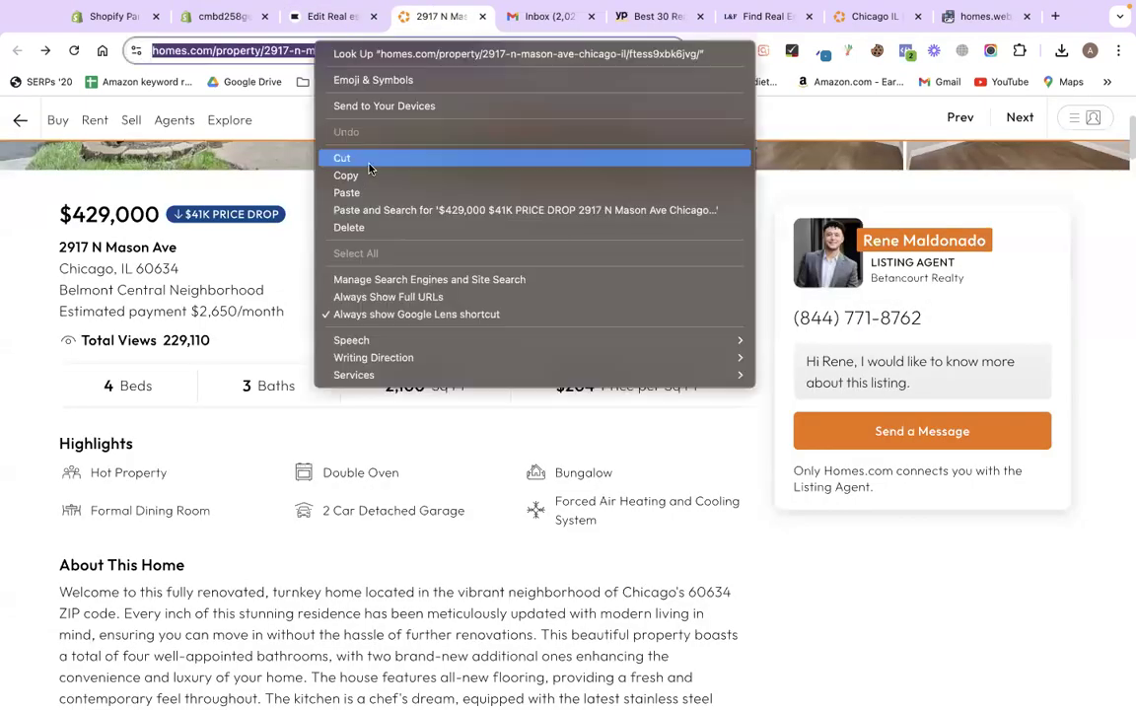
pyautogui.click(334, 164)
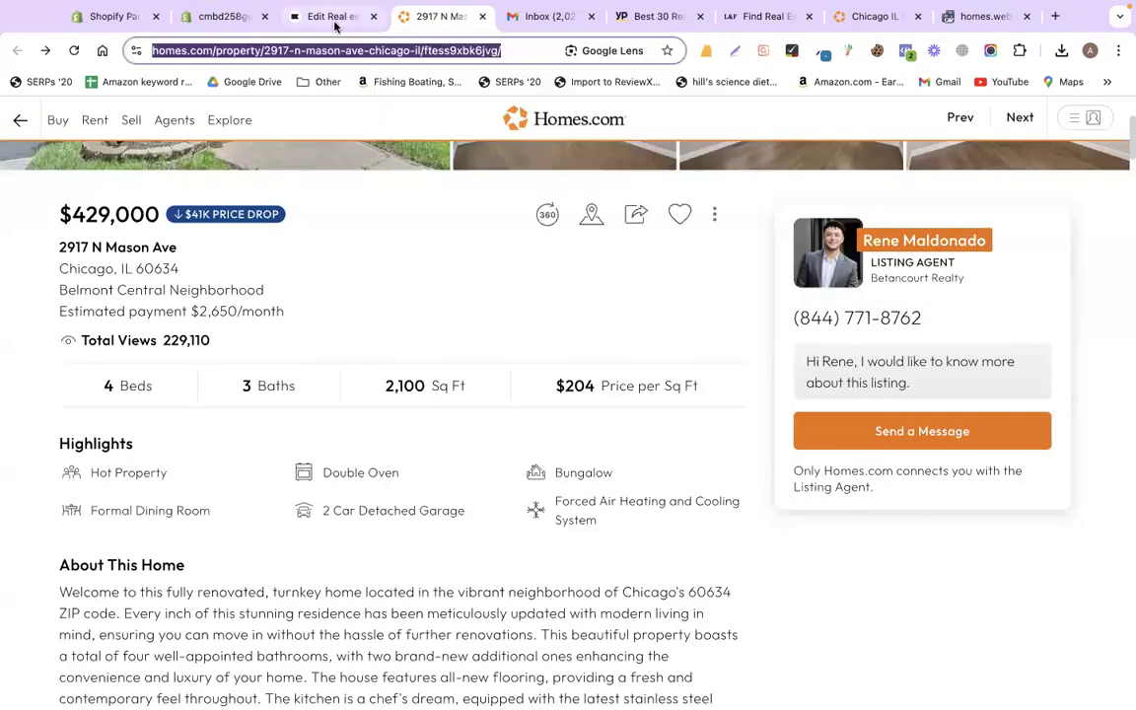
pyautogui.hotkey('ctrl', 'shift', 'Tab')
pyautogui.click(648, 431)
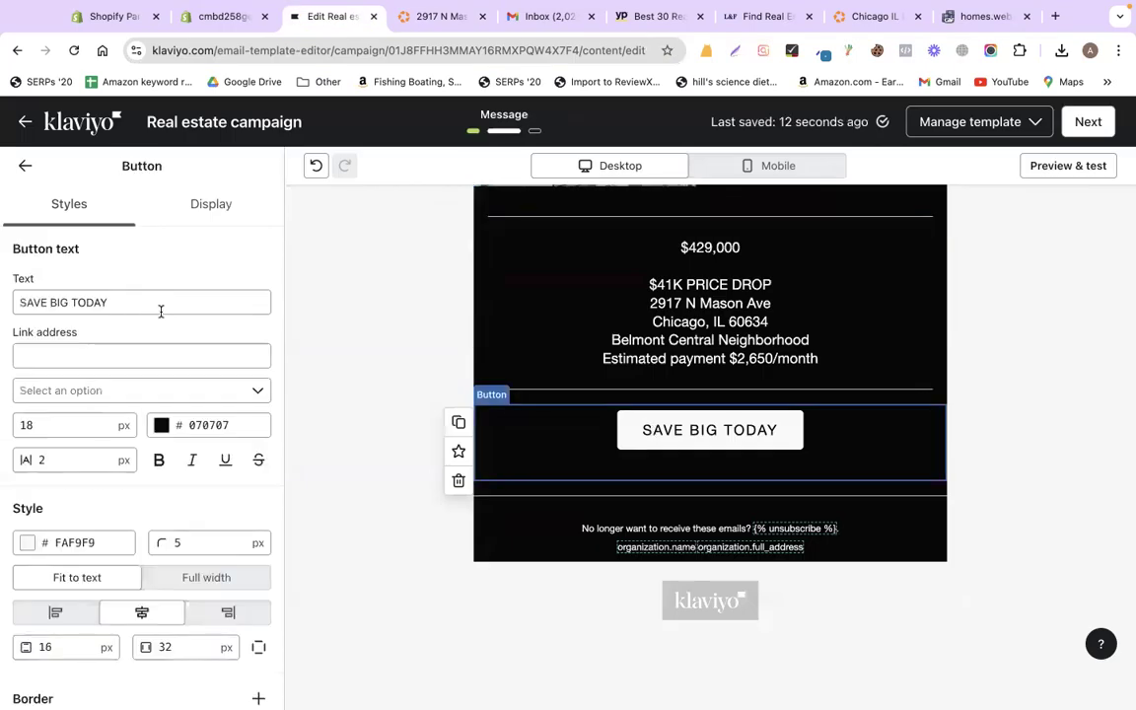
# - Relabel the button 'VIEW THE PROPERTY' and set its link to the copied listing URL
pyautogui.tripleClick(161, 310)
pyautogui.write('VIEW ')
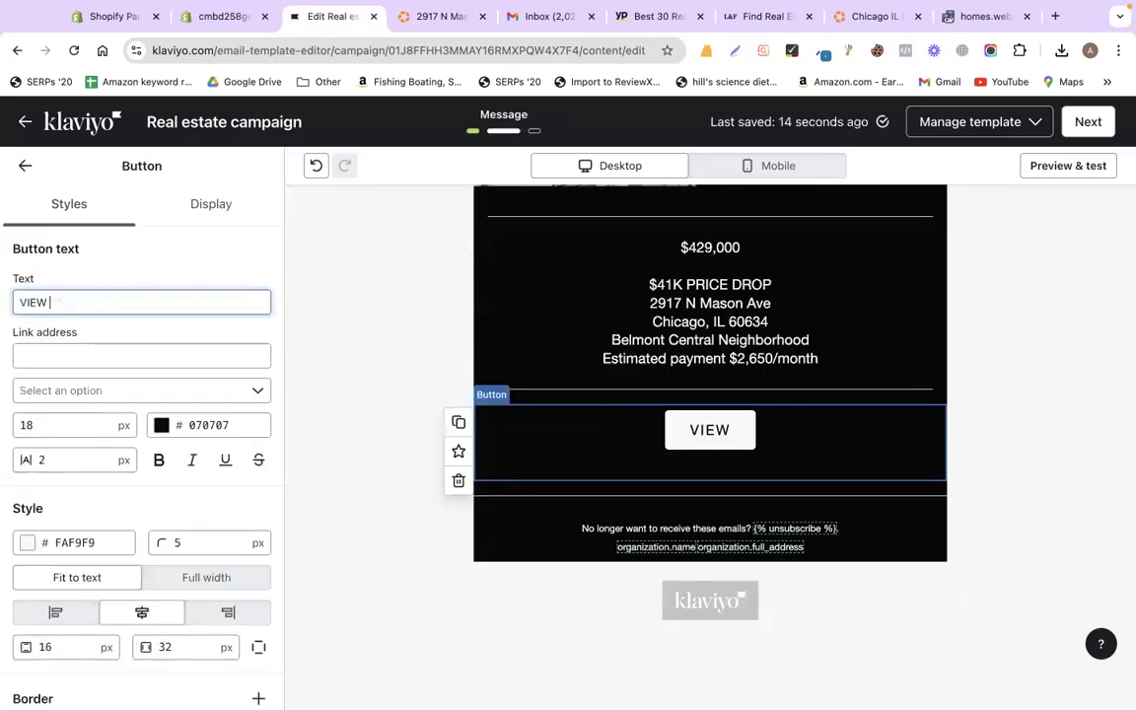
pyautogui.write('THE PROPER')
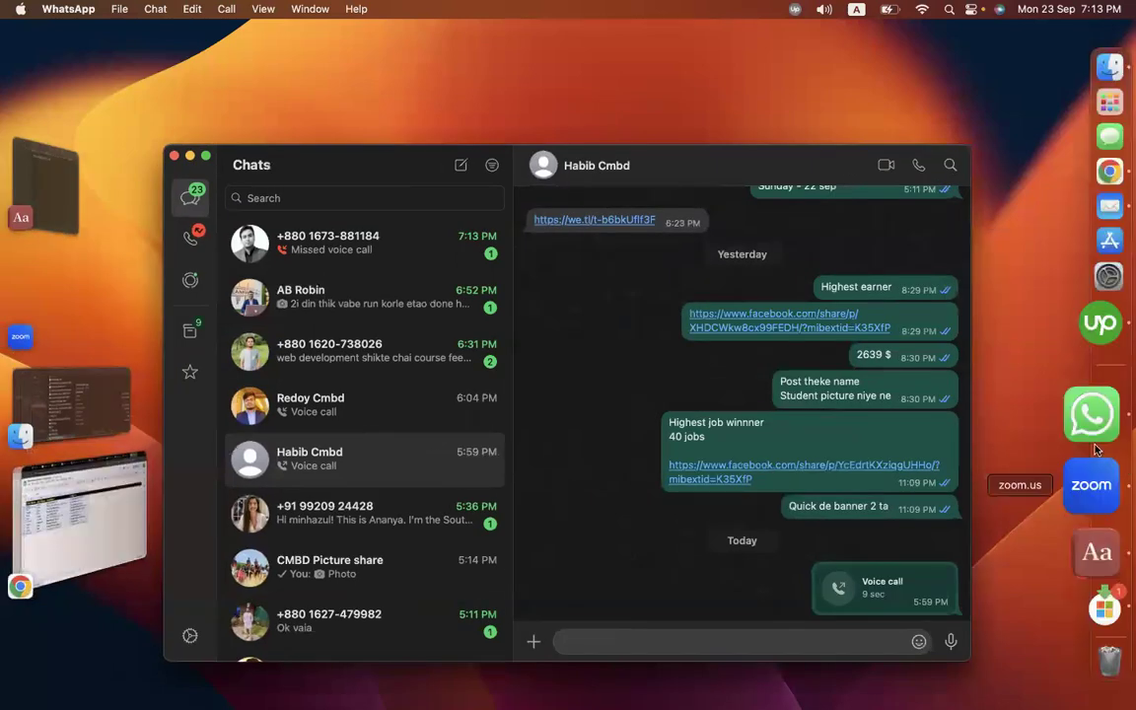
pyautogui.rightClick(1093, 439)
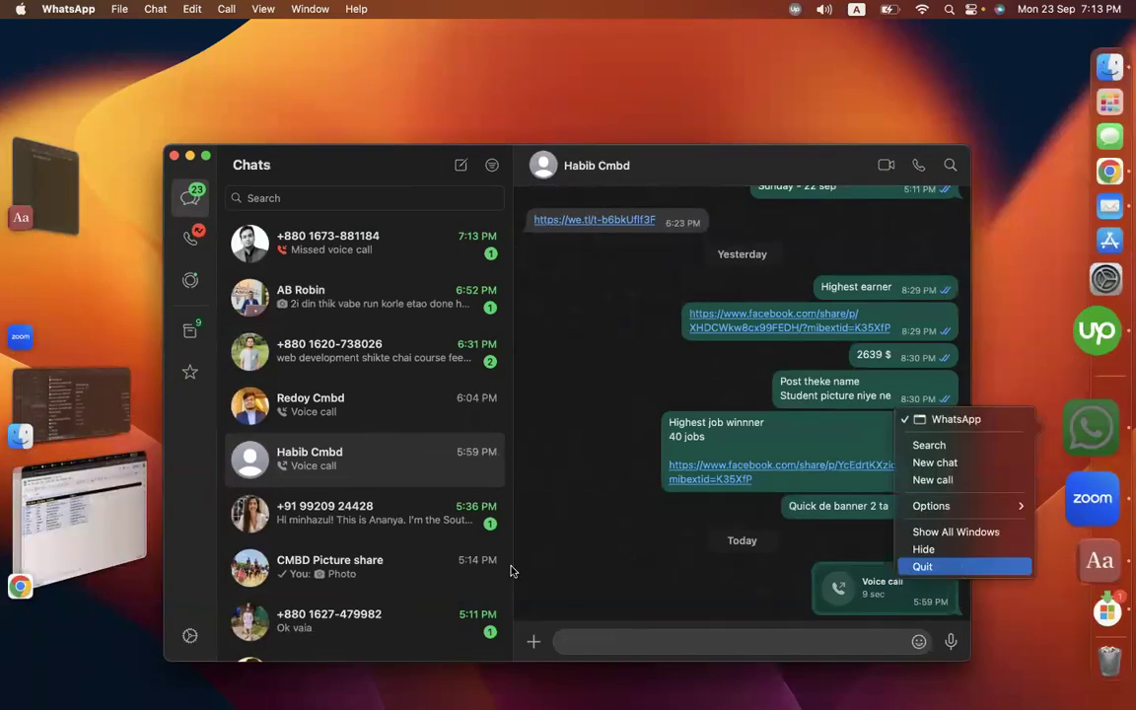
pyautogui.click(131, 510)
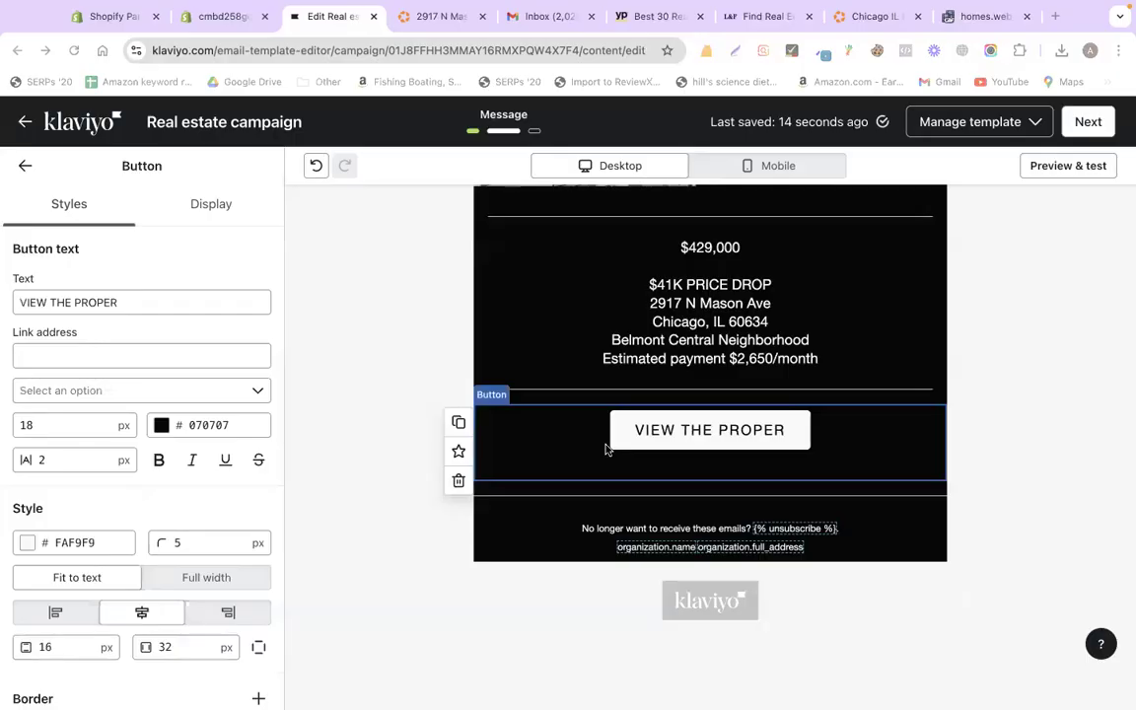
pyautogui.click(195, 303)
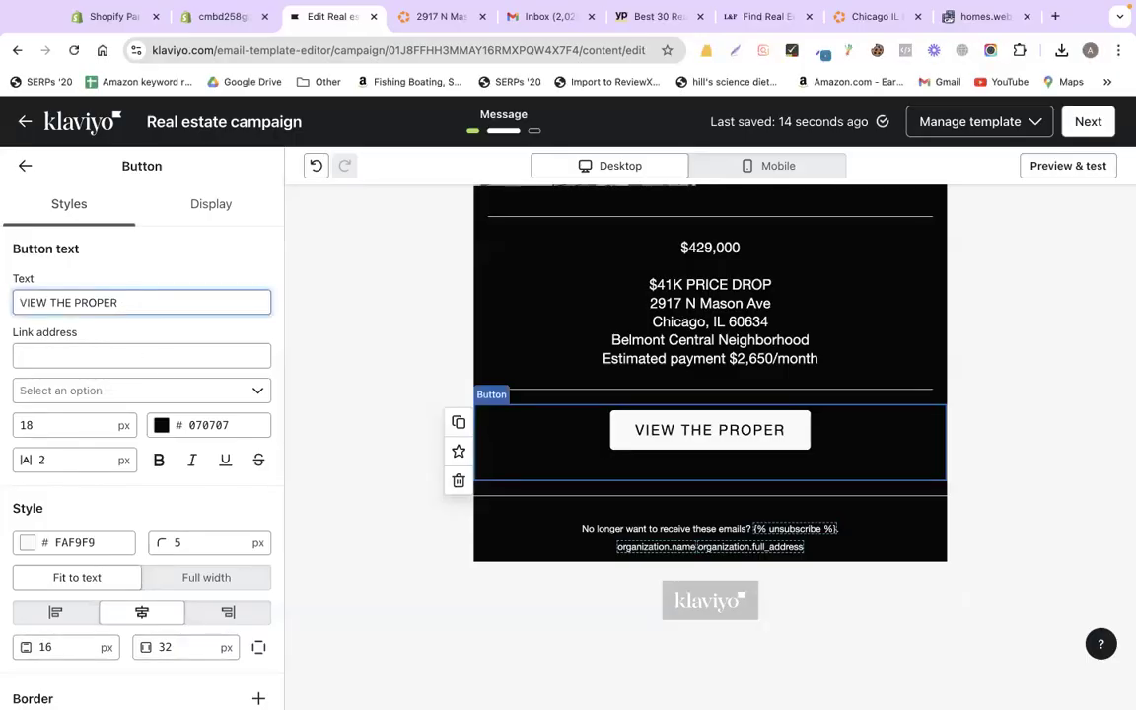
pyautogui.write('TY')
pyautogui.click(99, 359)
pyautogui.press('super+v')
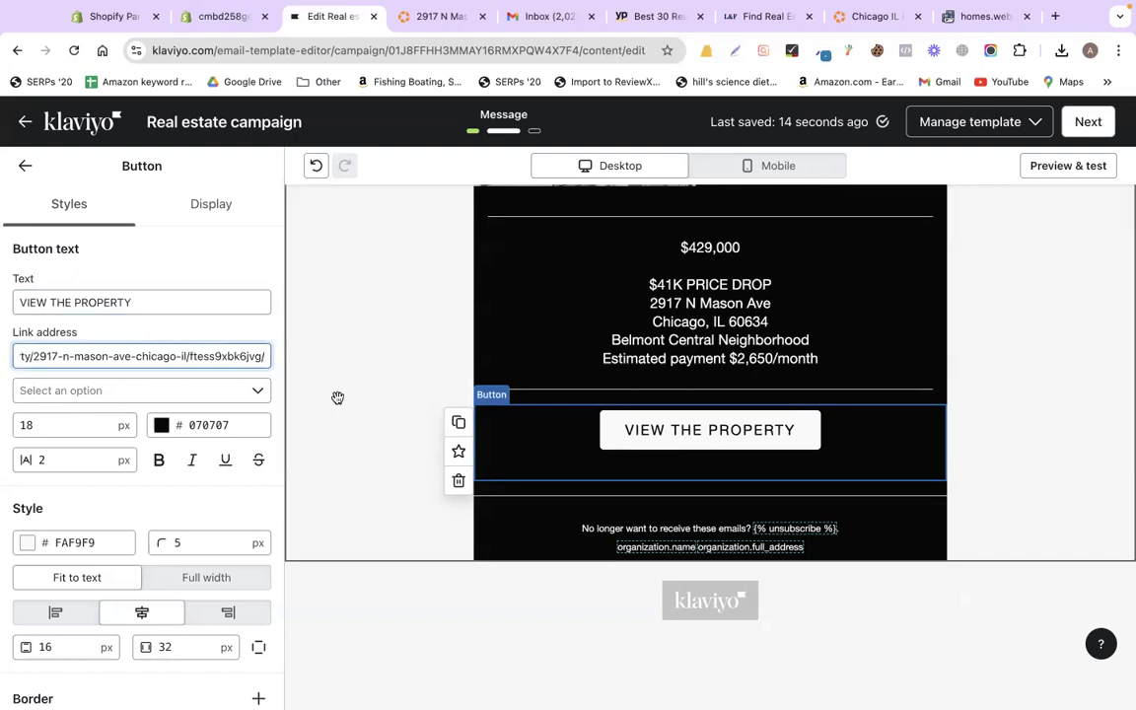
# - In mobile preview, center-align the Contact block's text
pyautogui.scroll(10, 337, 397)
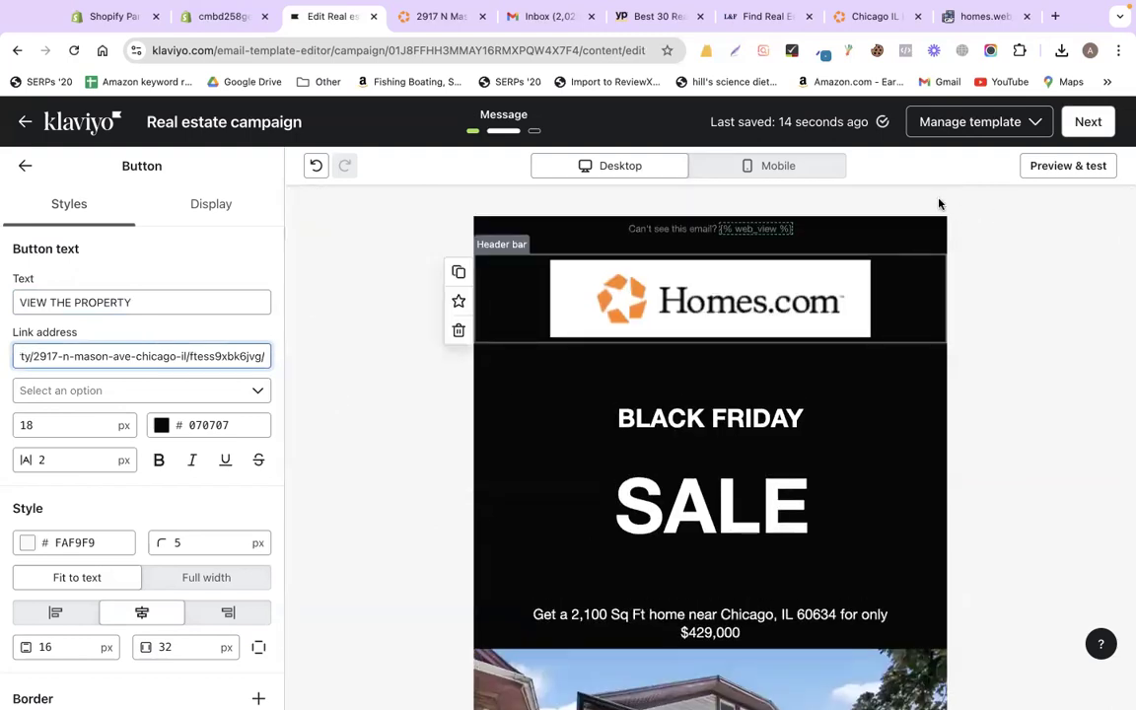
pyautogui.click(809, 168)
pyautogui.scroll(-5, 755, 353)
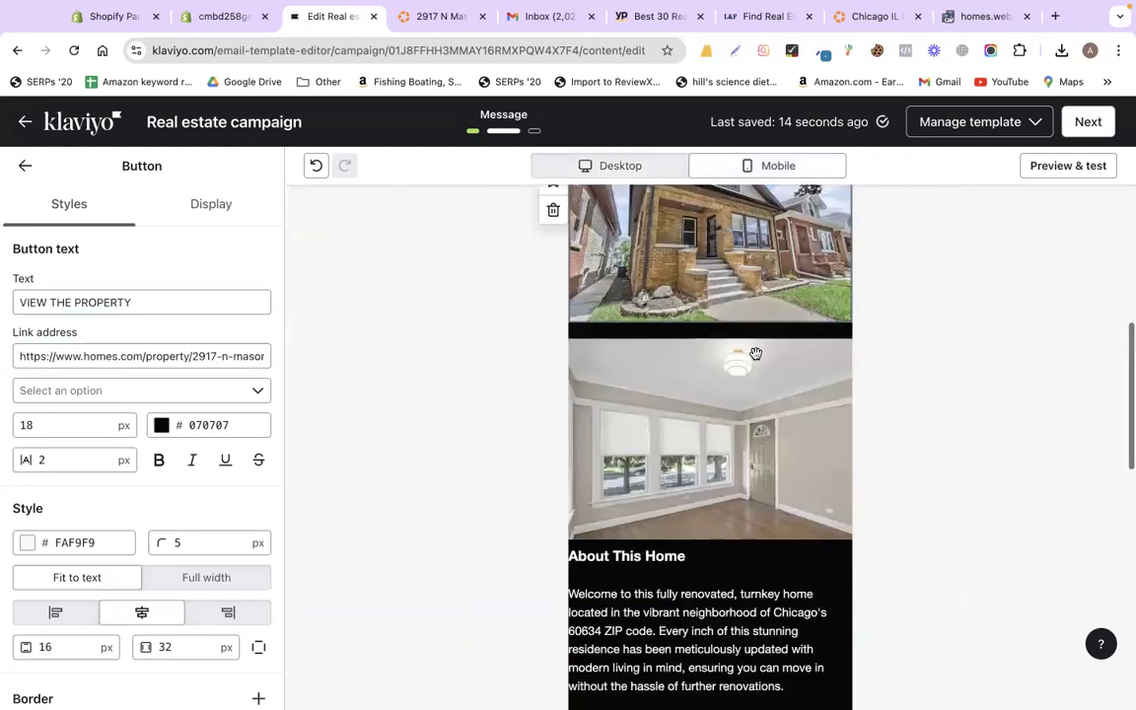
pyautogui.scroll(-5, 756, 353)
pyautogui.scroll(-2, 755, 353)
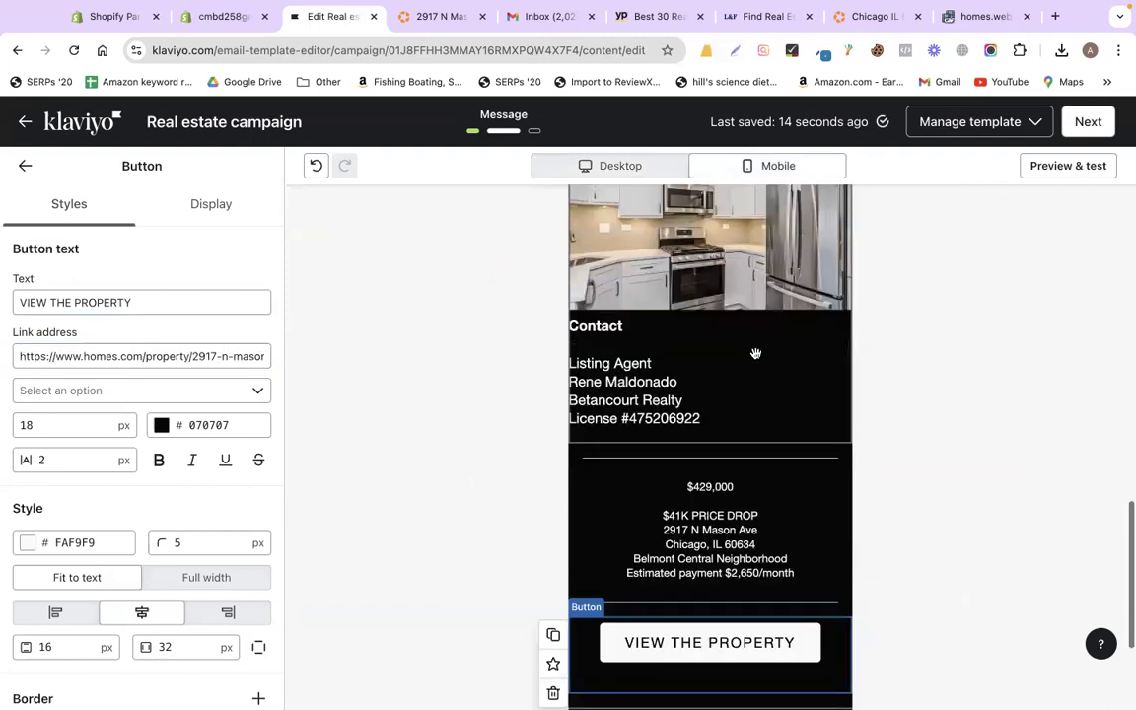
pyautogui.click(694, 390)
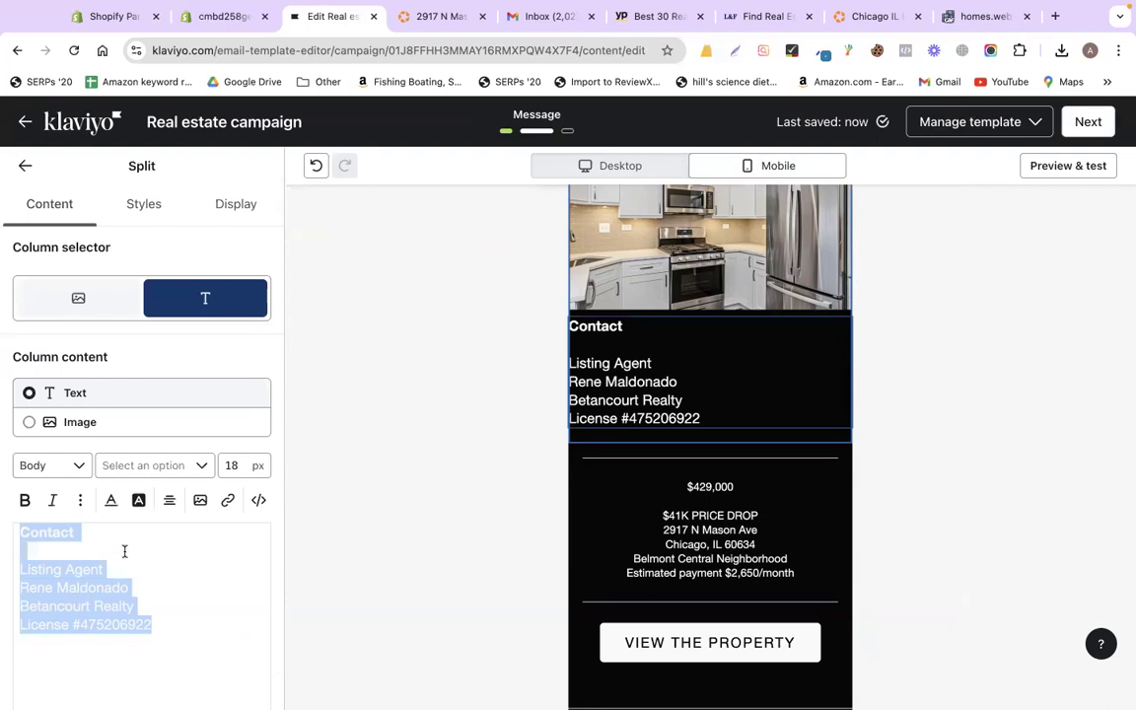
pyautogui.click(169, 502)
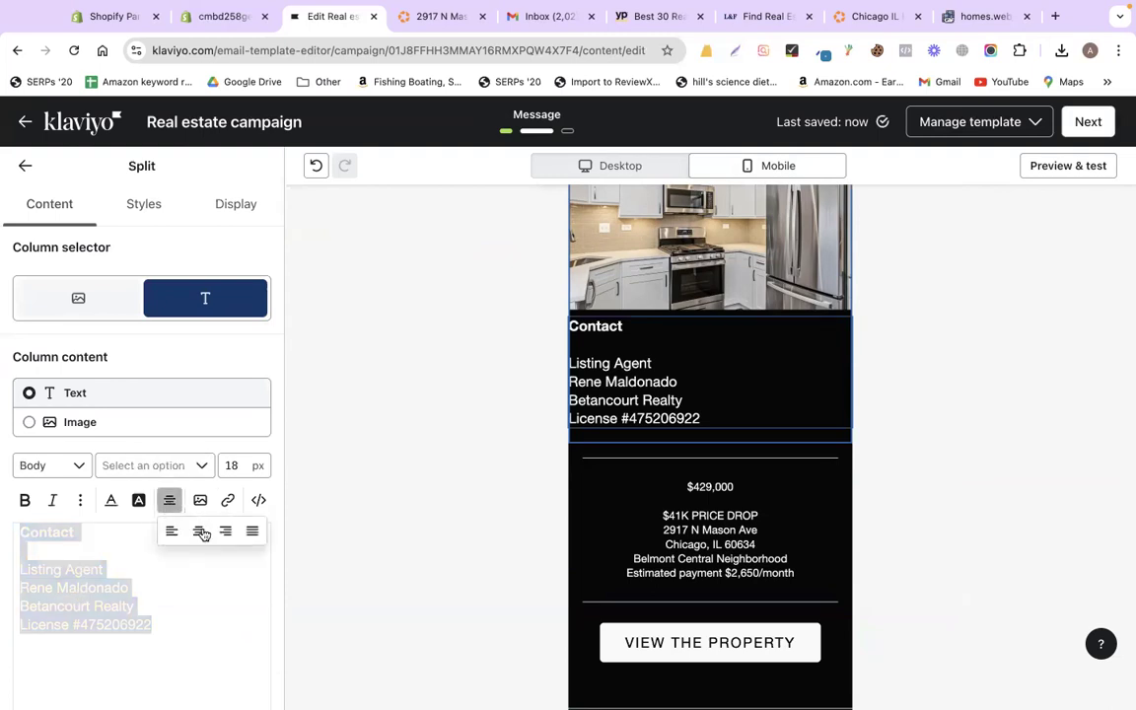
pyautogui.click(200, 532)
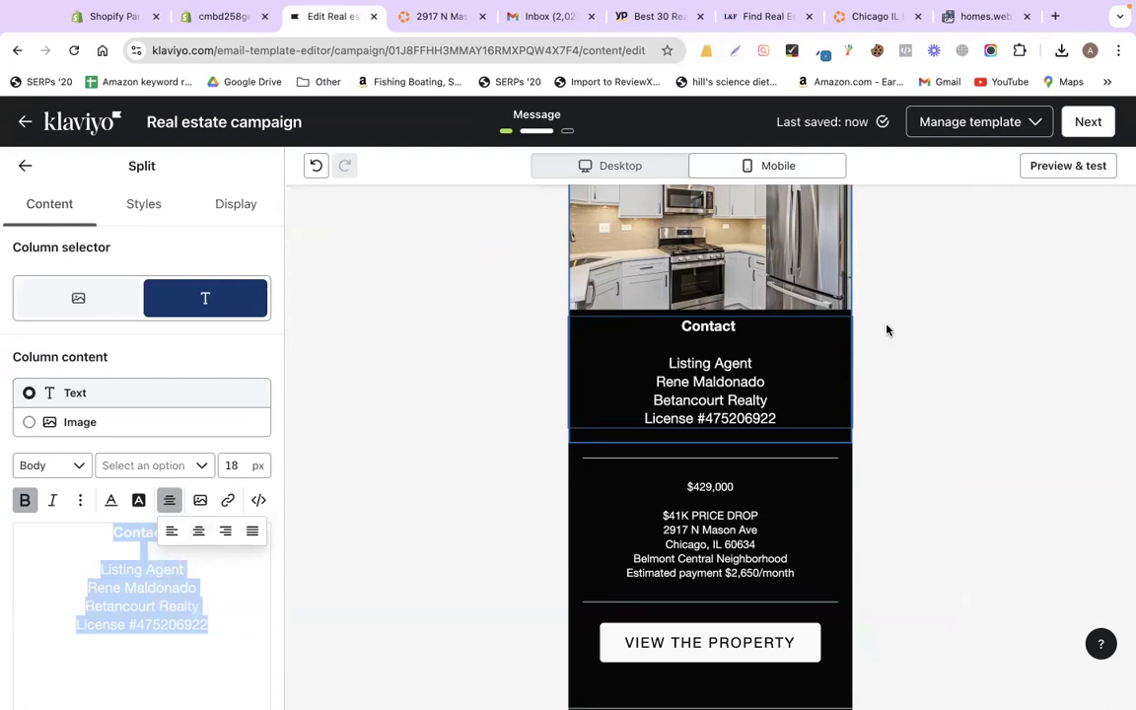
# - Center-align the About This Home text and return to desktop preview
pyautogui.scroll(3, 683, 324)
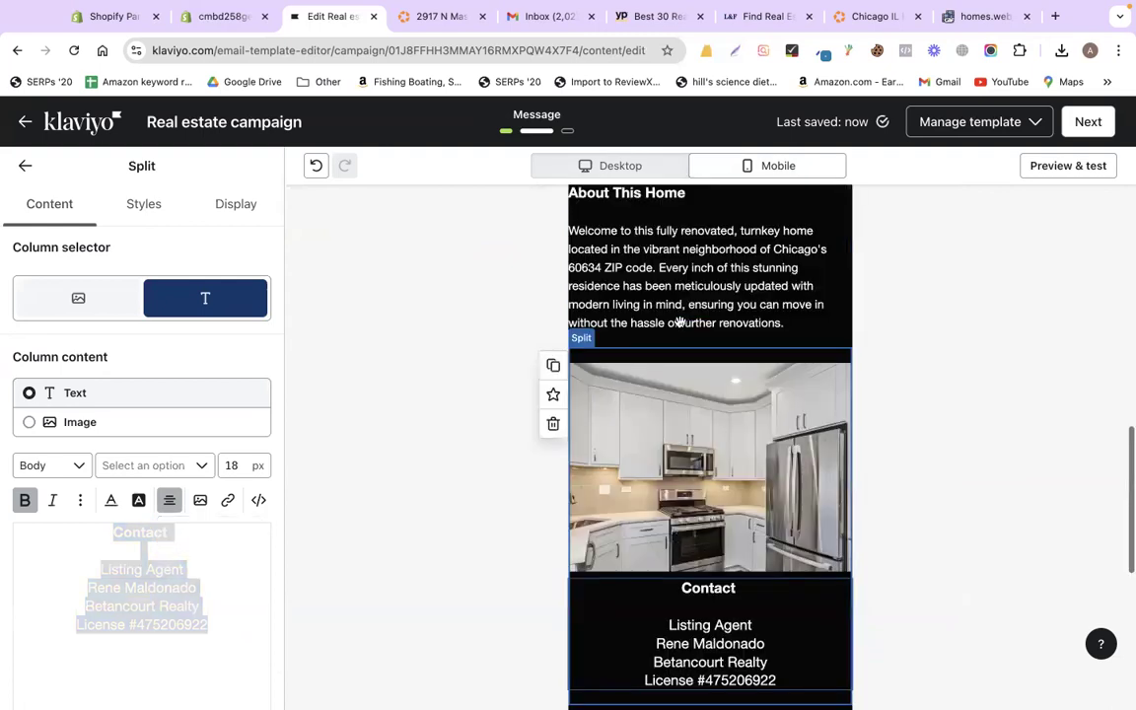
pyautogui.click(679, 322)
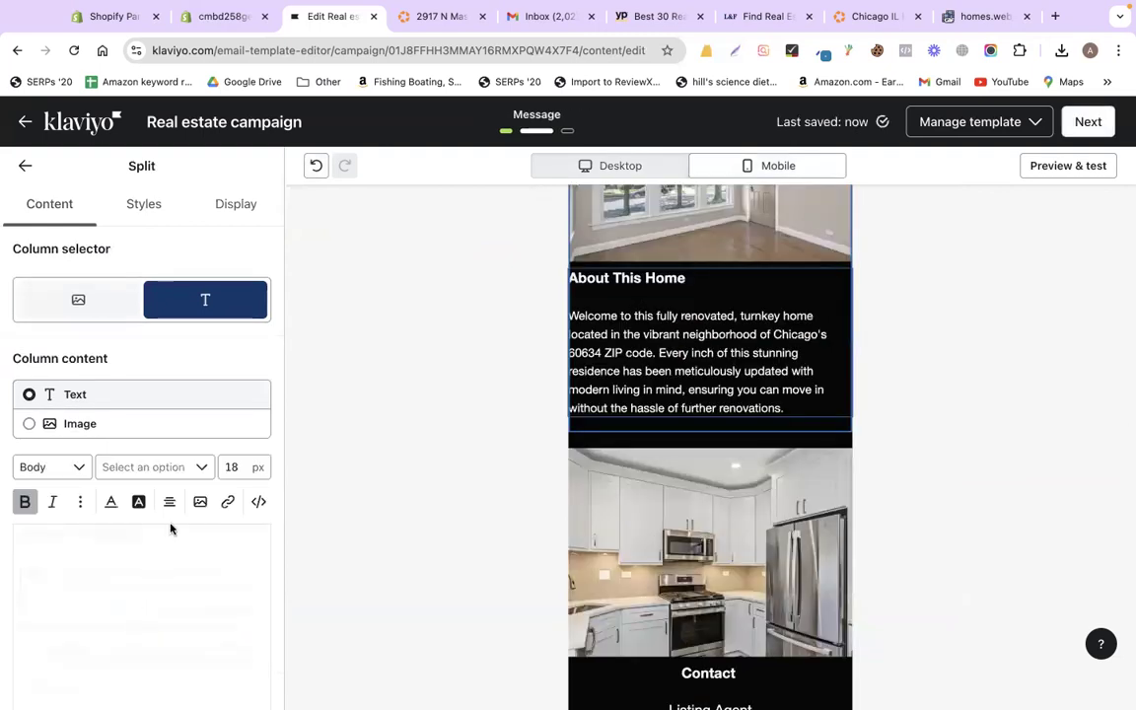
pyautogui.press('super+a')
pyautogui.click(170, 502)
pyautogui.click(199, 532)
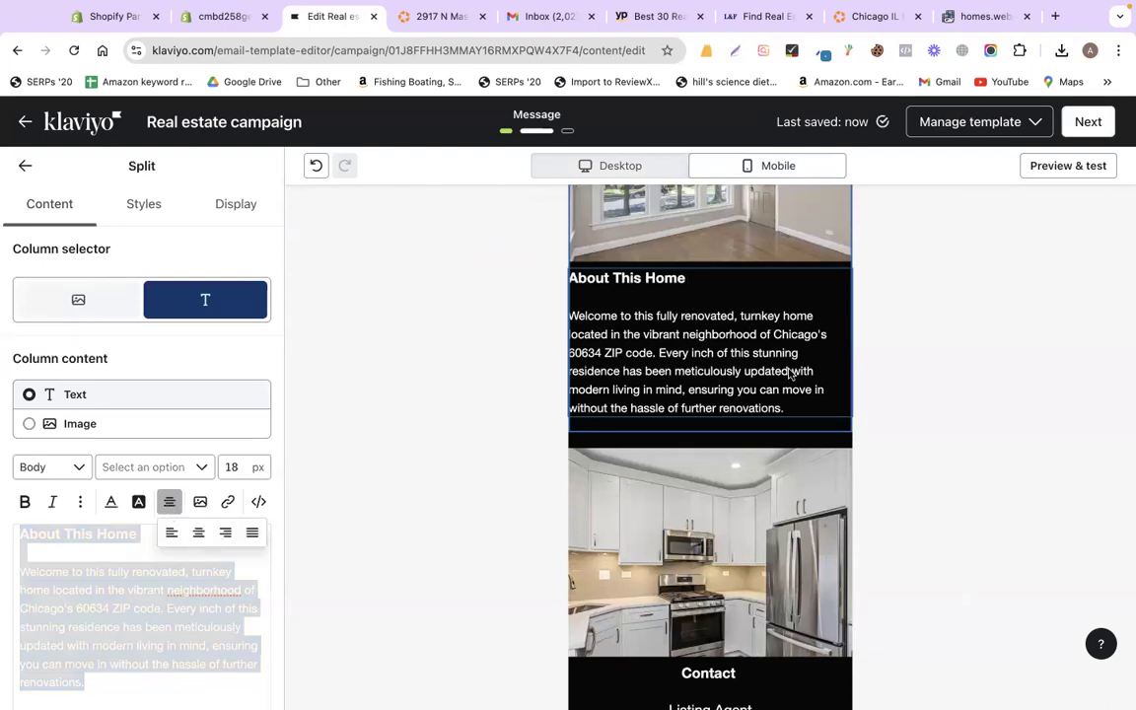
pyautogui.click(506, 327)
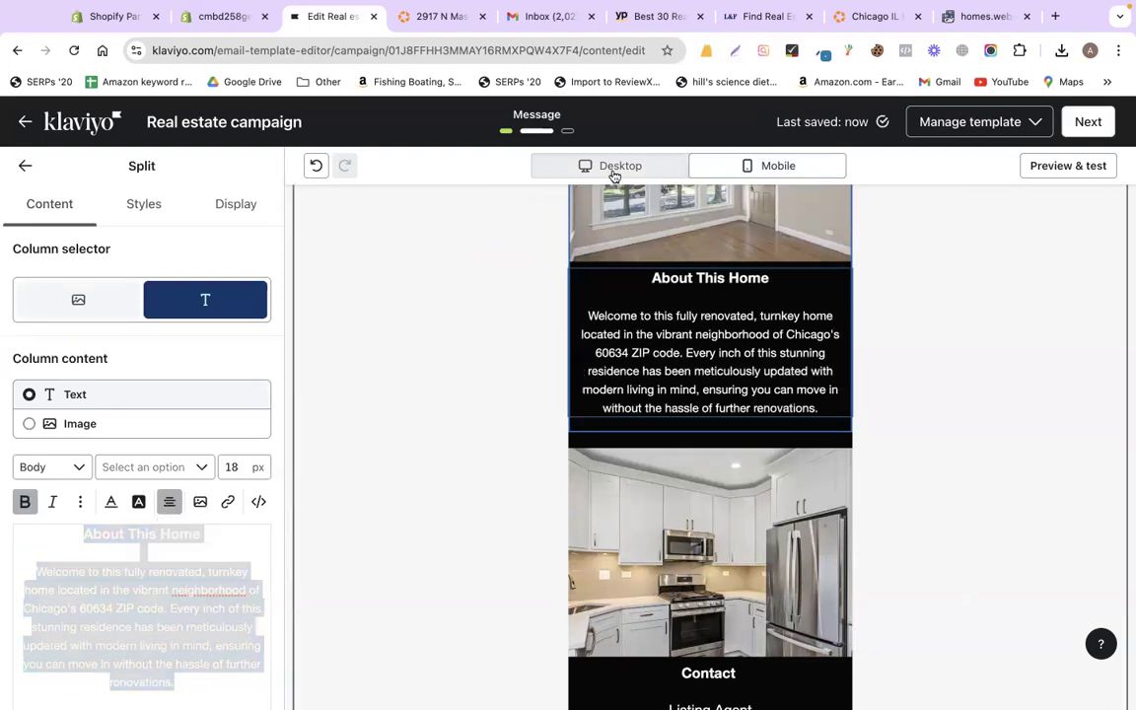
pyautogui.click(613, 169)
pyautogui.scroll(10, 745, 365)
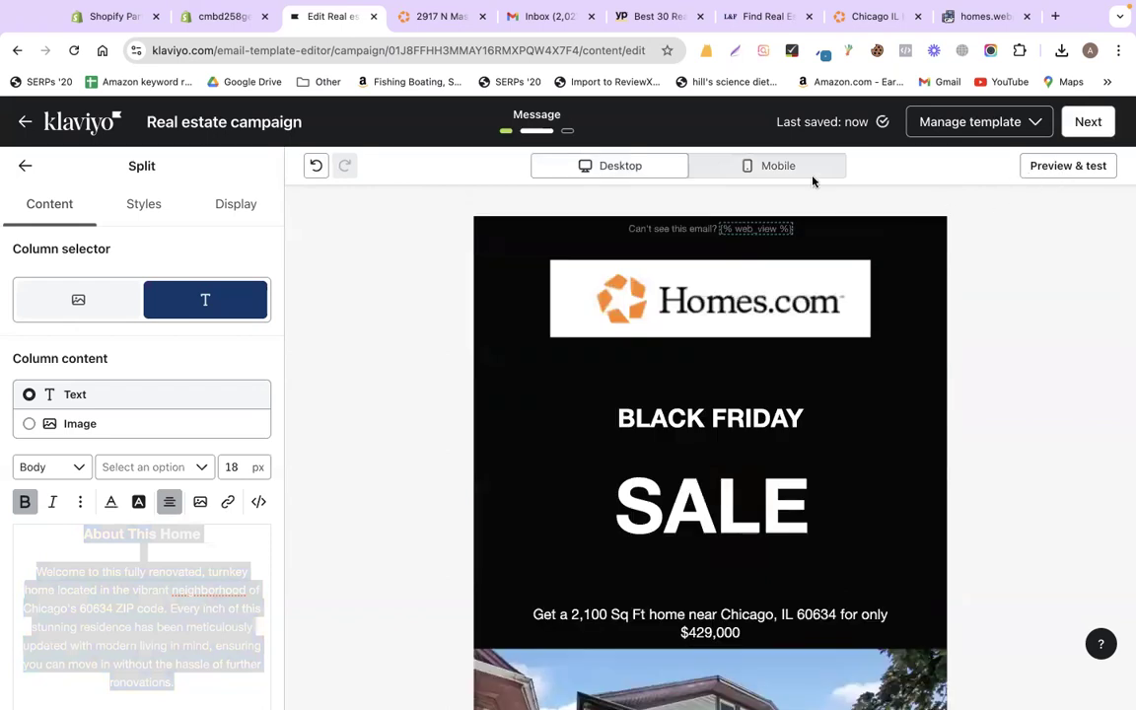
pyautogui.click(1088, 124)
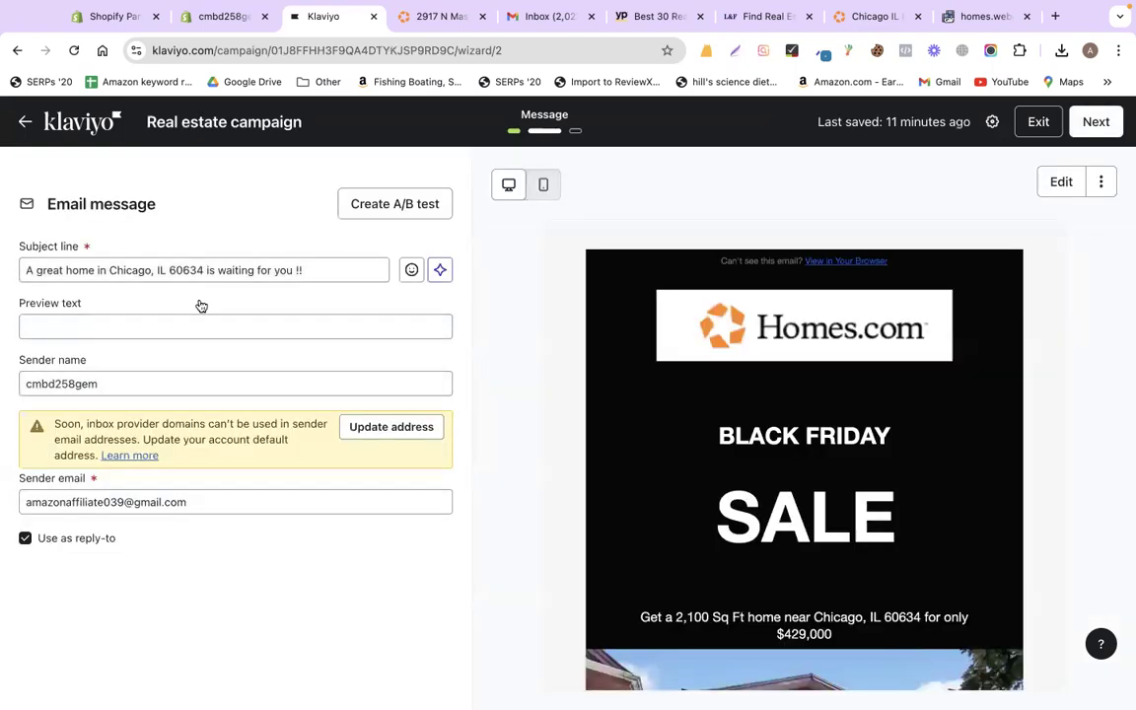
# - Advance to the Review step and send the Real estate campaign immediately with Send now
pyautogui.click(1096, 122)
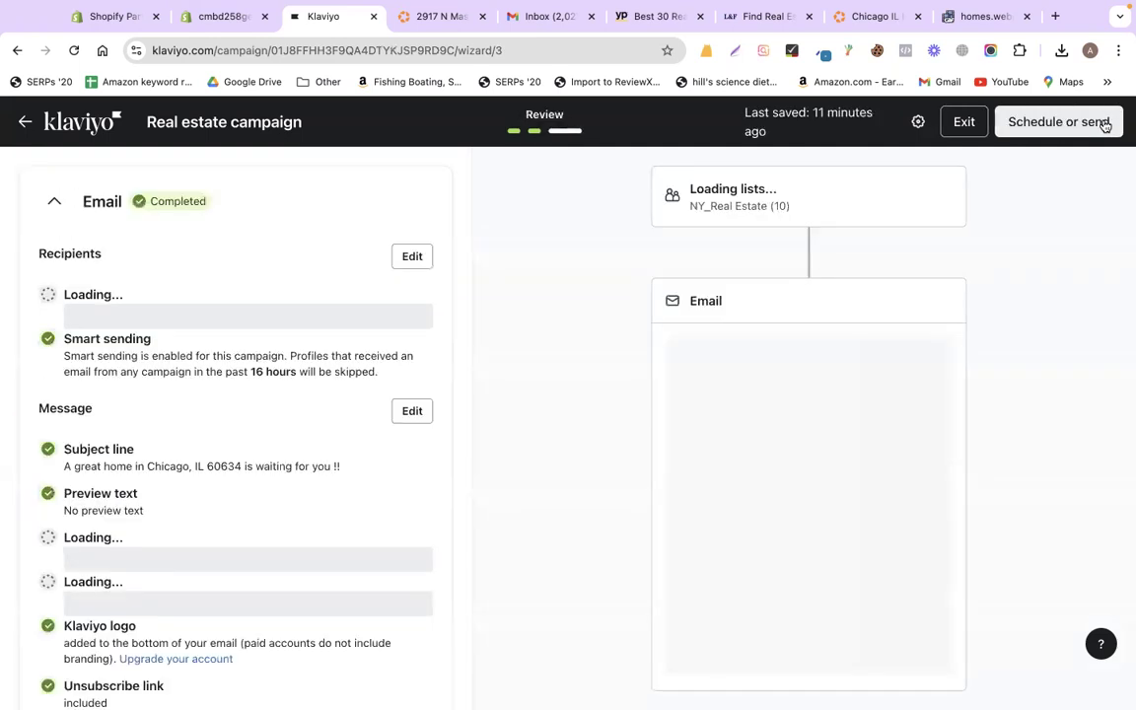
pyautogui.click(1097, 122)
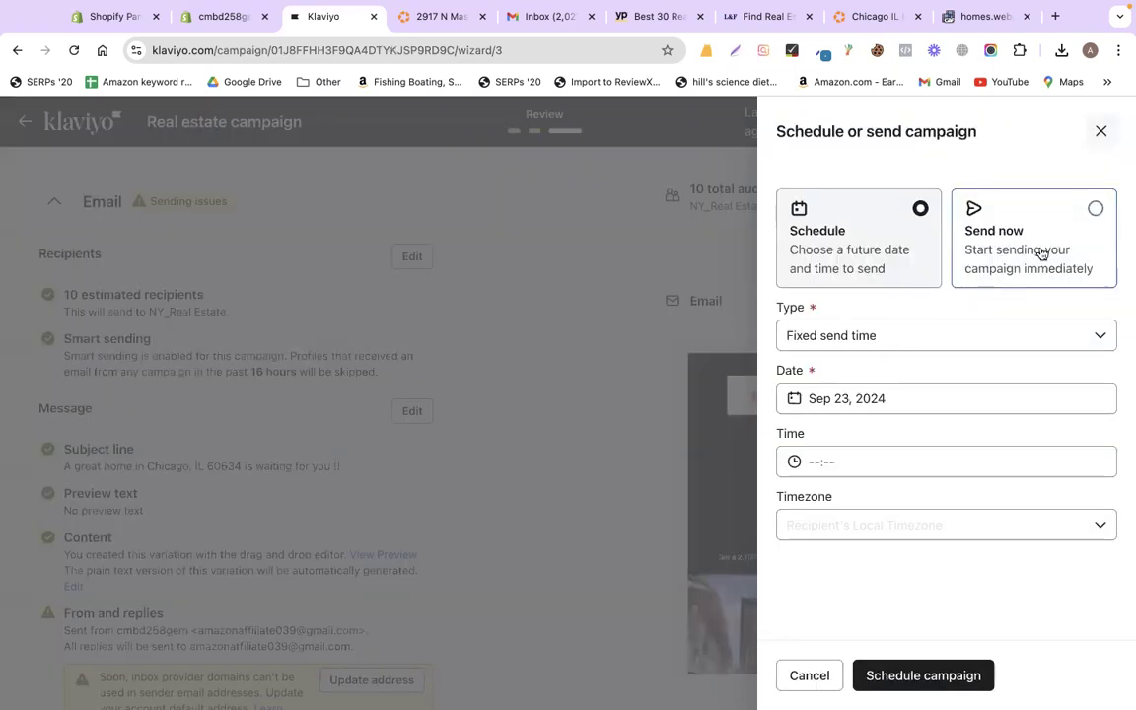
pyautogui.click(1039, 254)
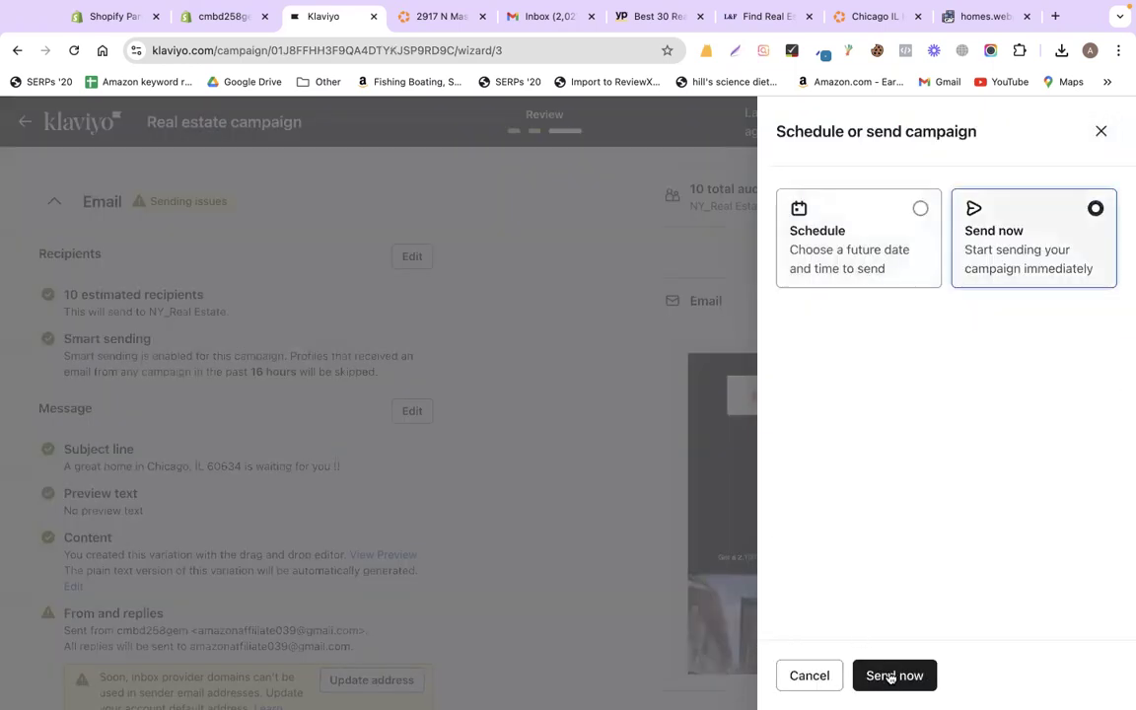
pyautogui.click(891, 678)
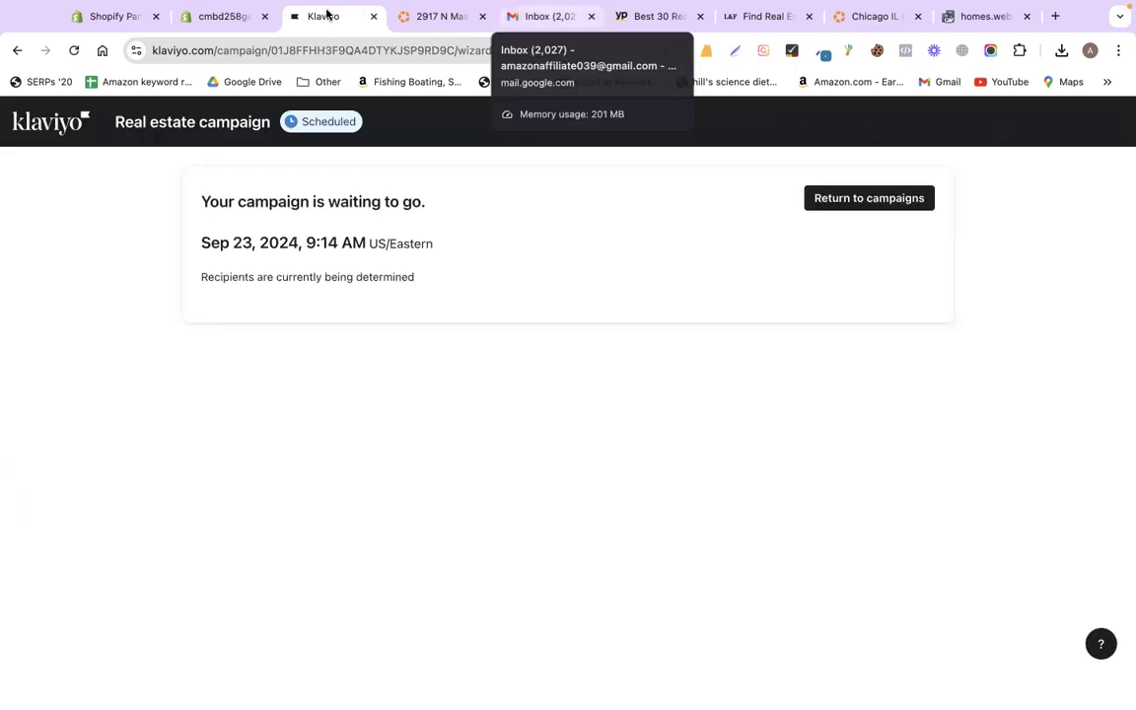
# - Look through the Gmail and Yellow Pages tabs, then close the homes.webp converter tab
pyautogui.click(519, 19)
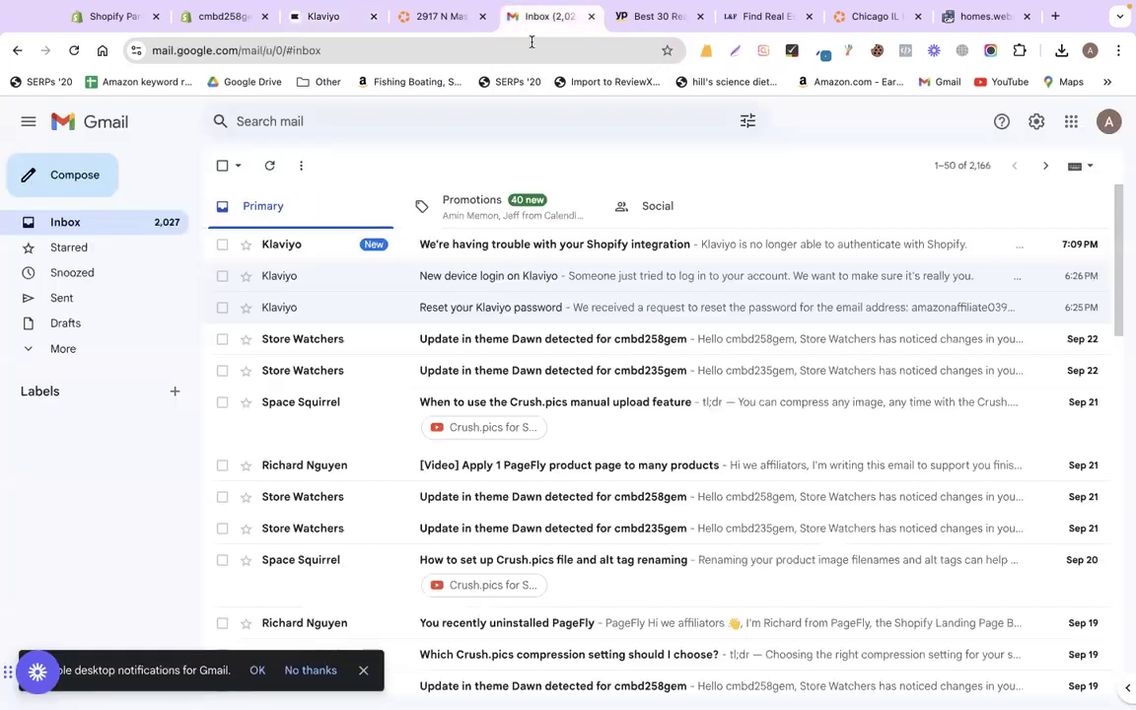
pyautogui.click(637, 20)
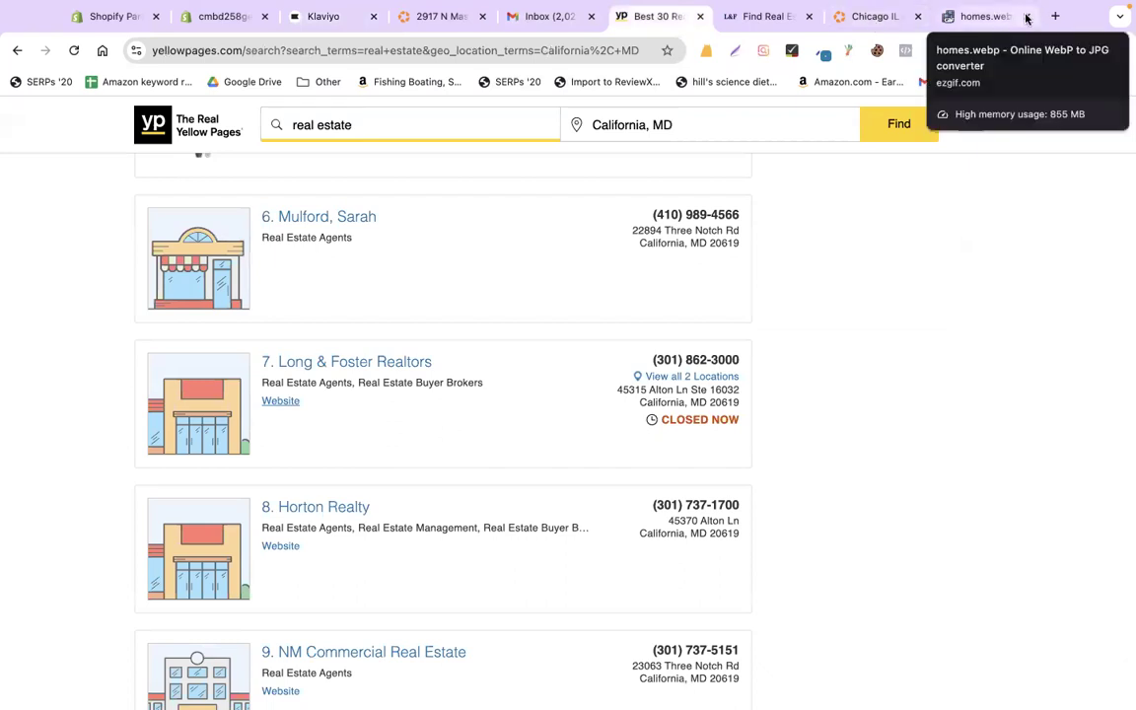
pyautogui.click(989, 16)
pyautogui.hotkey('ctrl', 'w')
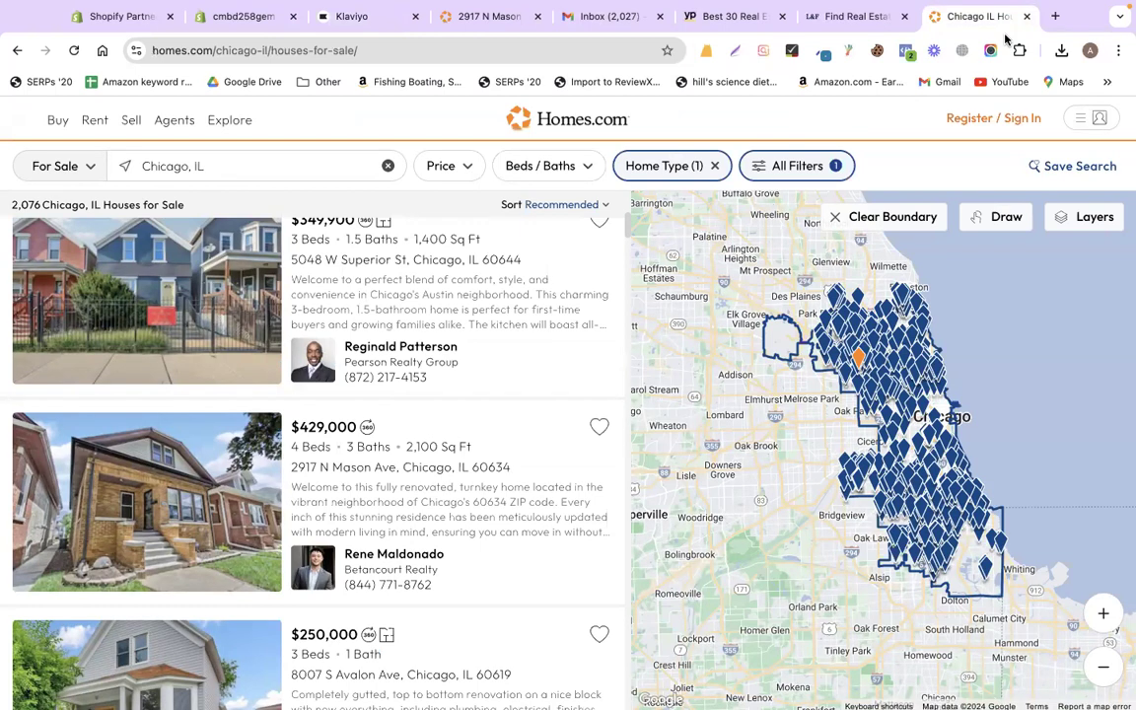
# - Load fiverr.com in the Chicago house listings tab
pyautogui.click(488, 17)
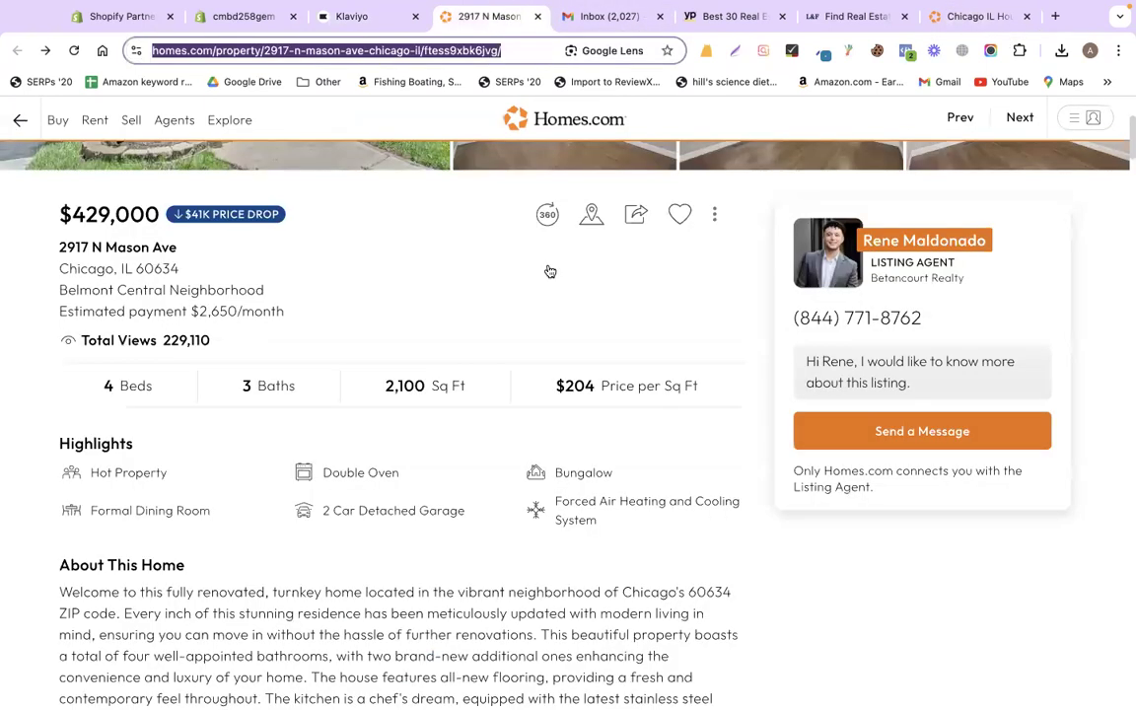
pyautogui.scroll(3, 242, 136)
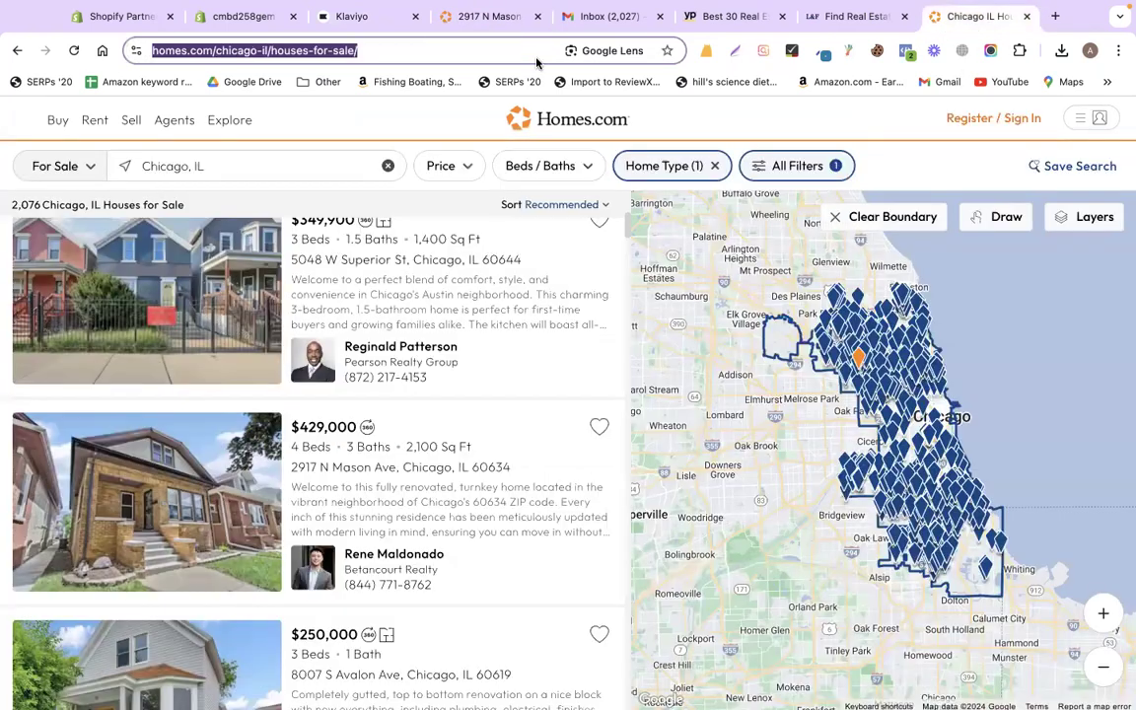
pyautogui.click(961, 17)
pyautogui.write('fi')
pyautogui.press('Return')
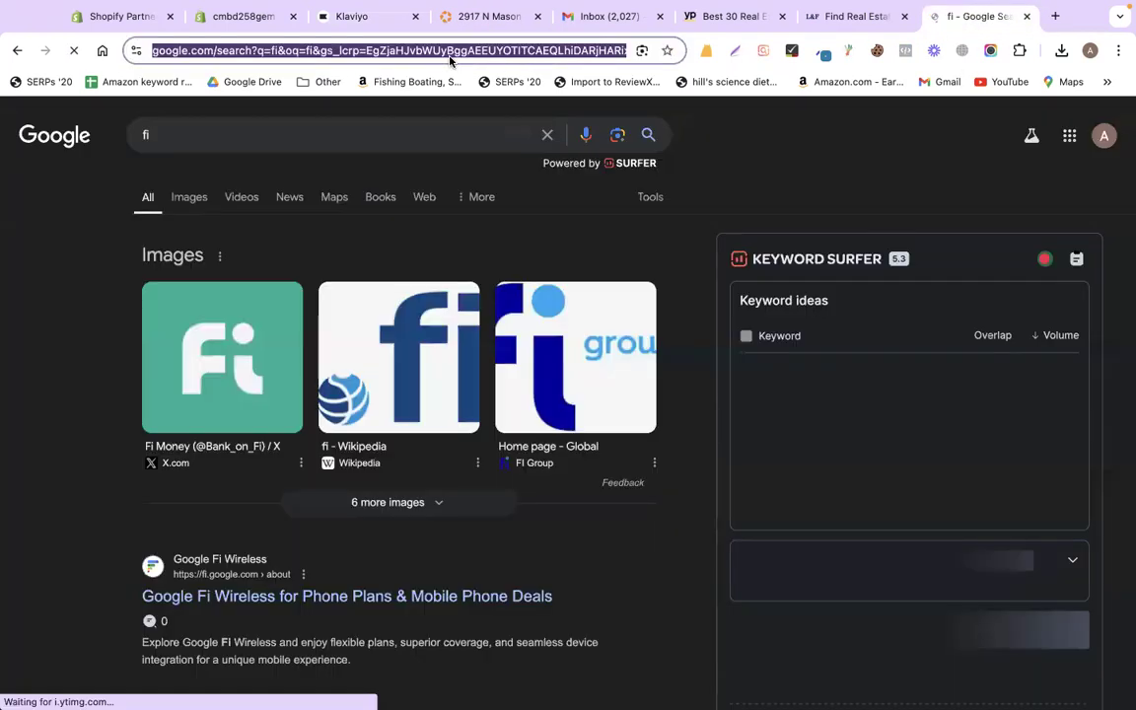
pyautogui.write('fiverr.com')
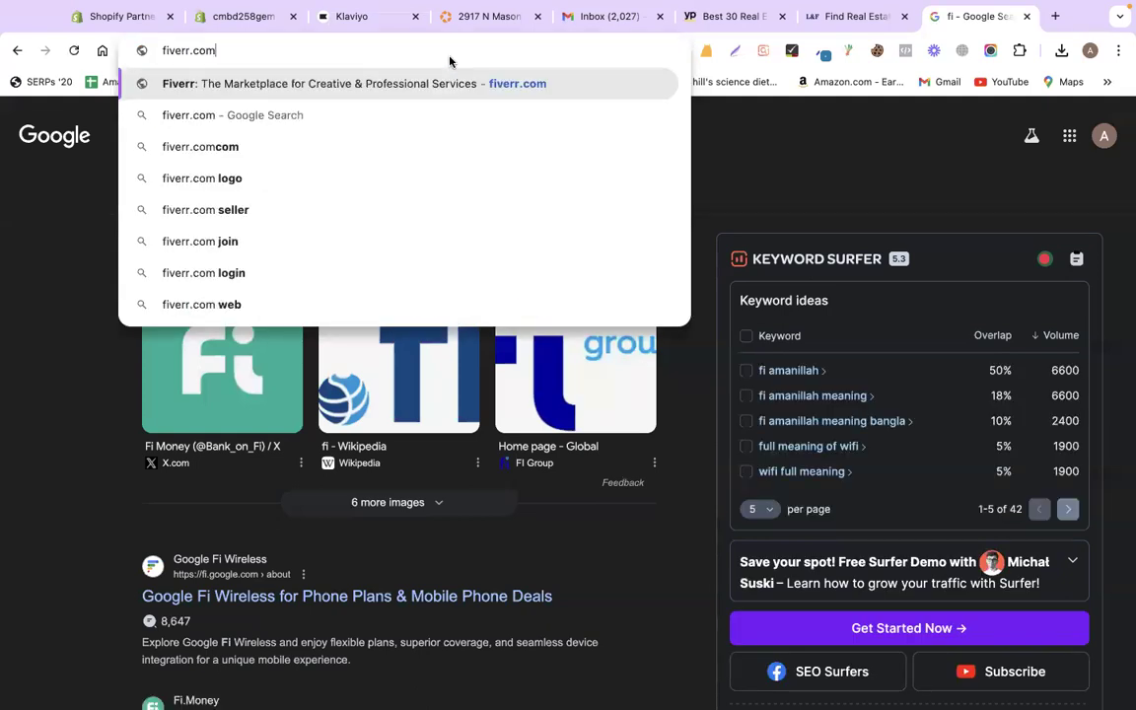
pyautogui.press('Return')
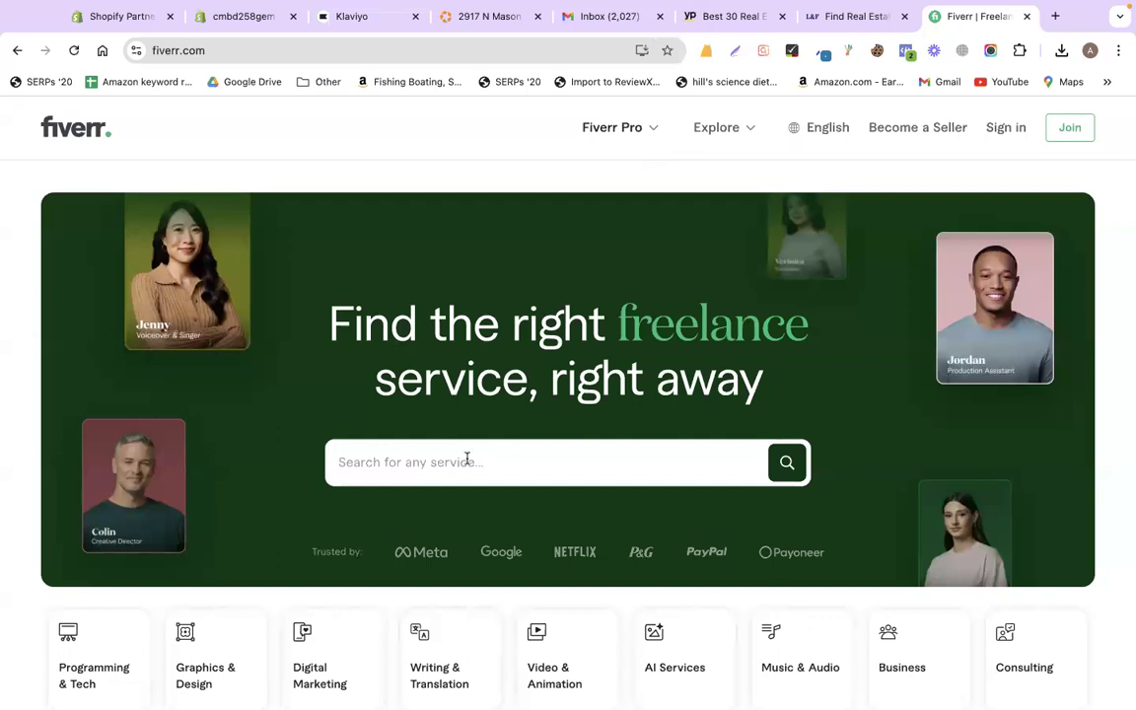
# - Search Fiverr for 'klaviyo email marketing' and scroll the results past the sign-up popup
pyautogui.click(414, 463)
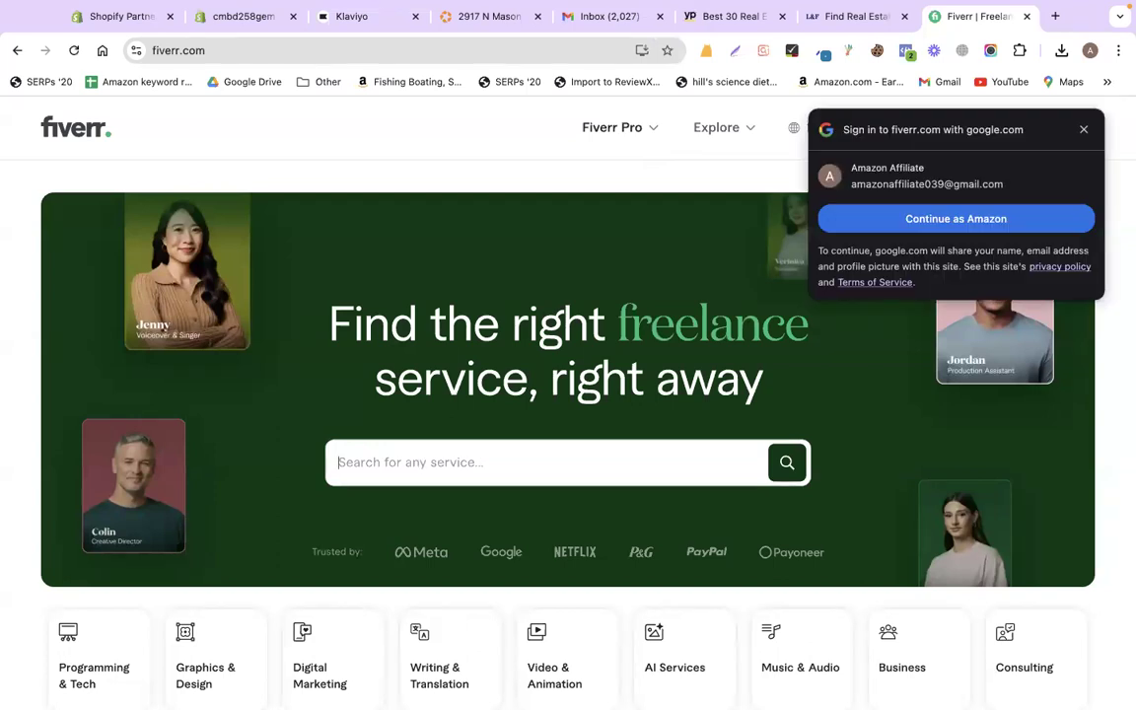
pyautogui.write('klavi')
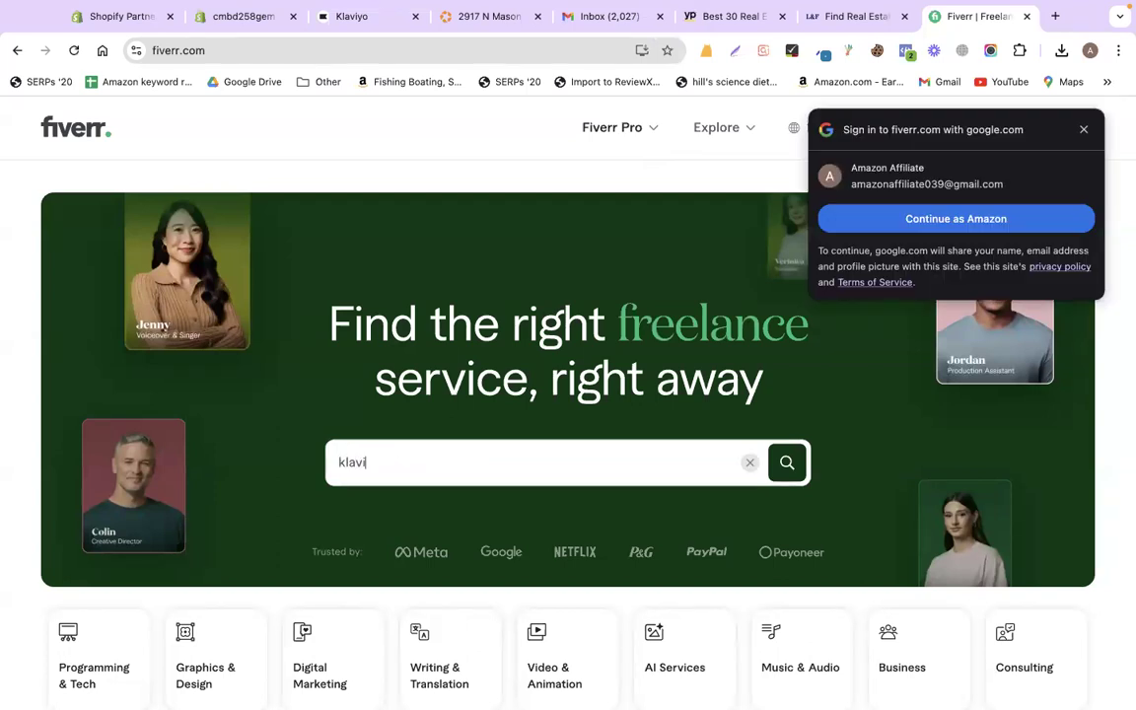
pyautogui.write('yo')
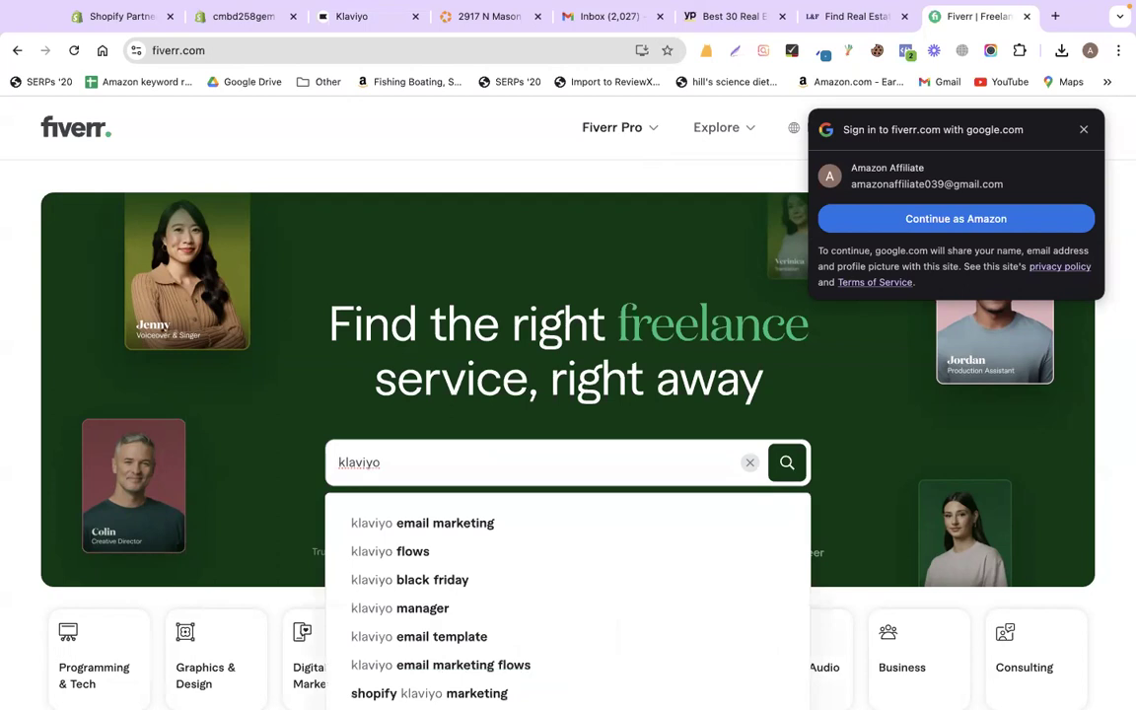
pyautogui.click(395, 523)
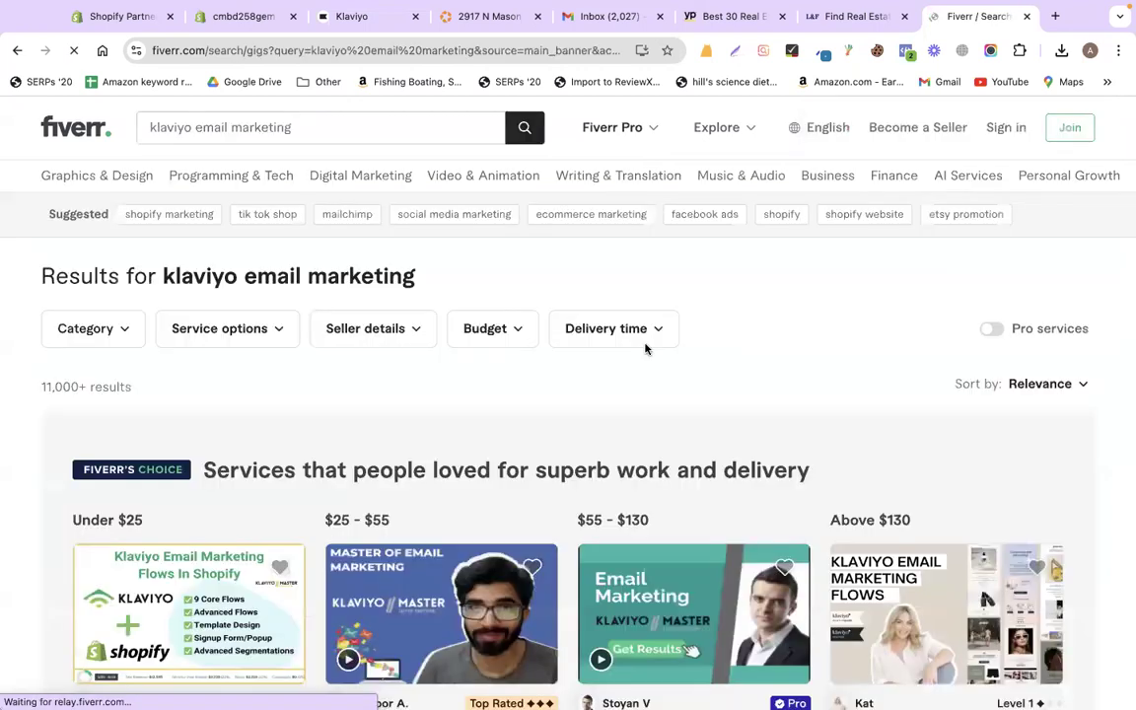
pyautogui.scroll(-1, 644, 347)
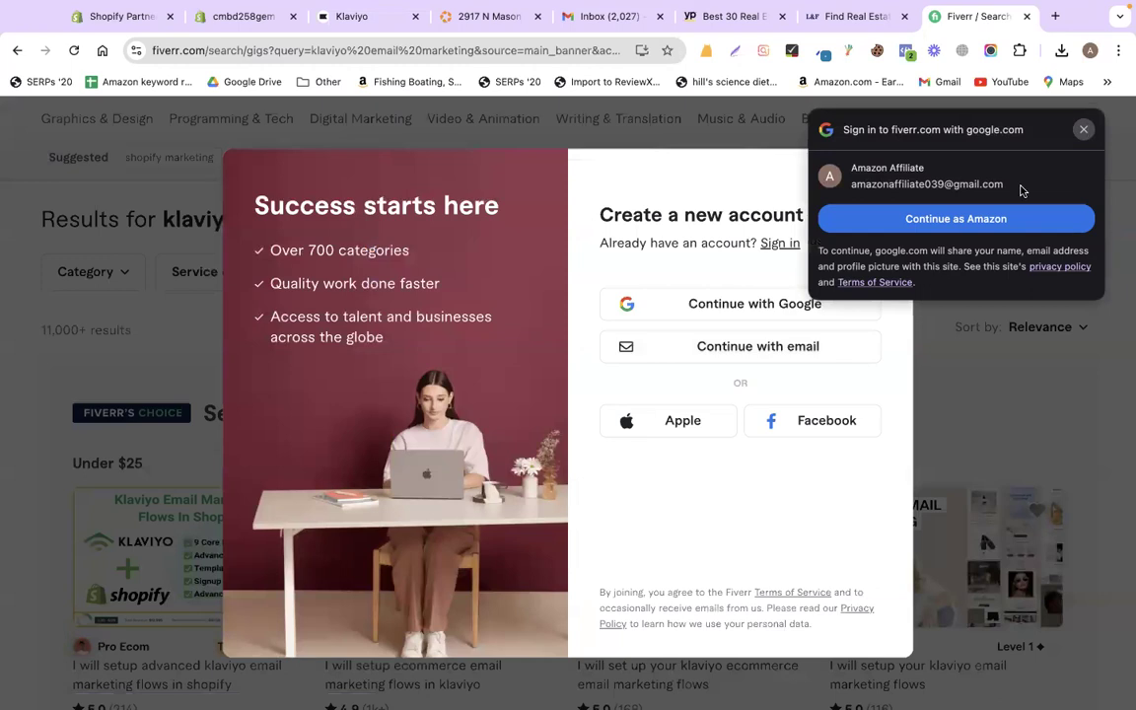
pyautogui.press('Escape')
pyautogui.scroll(-3, 654, 338)
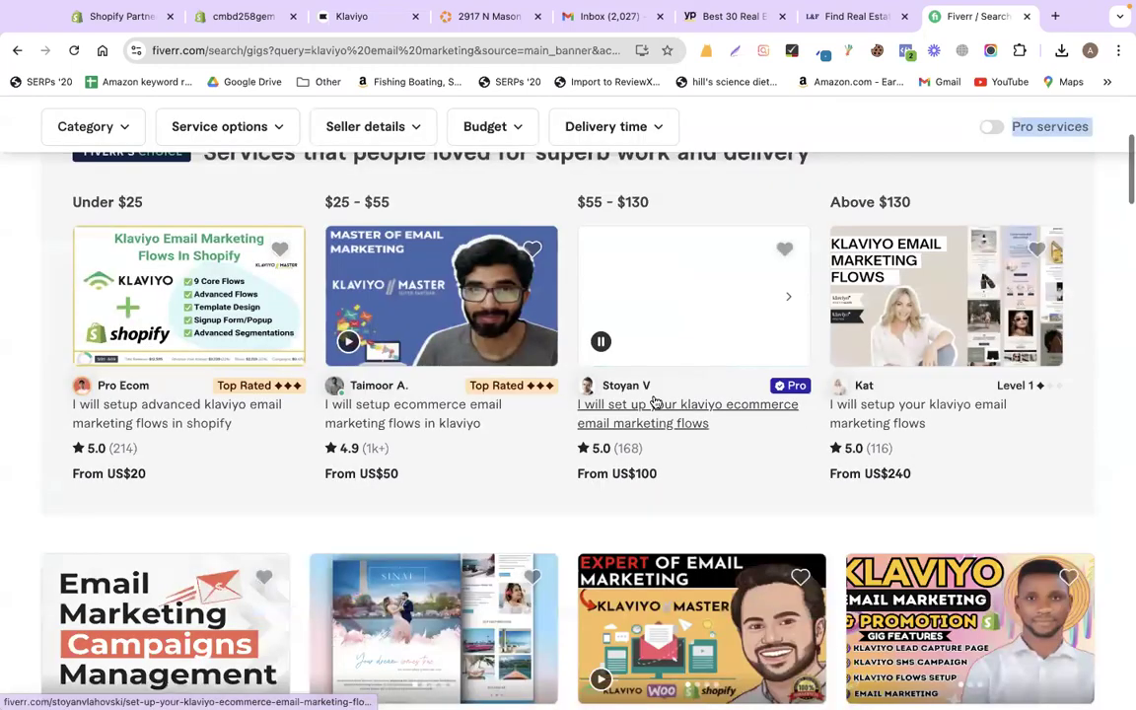
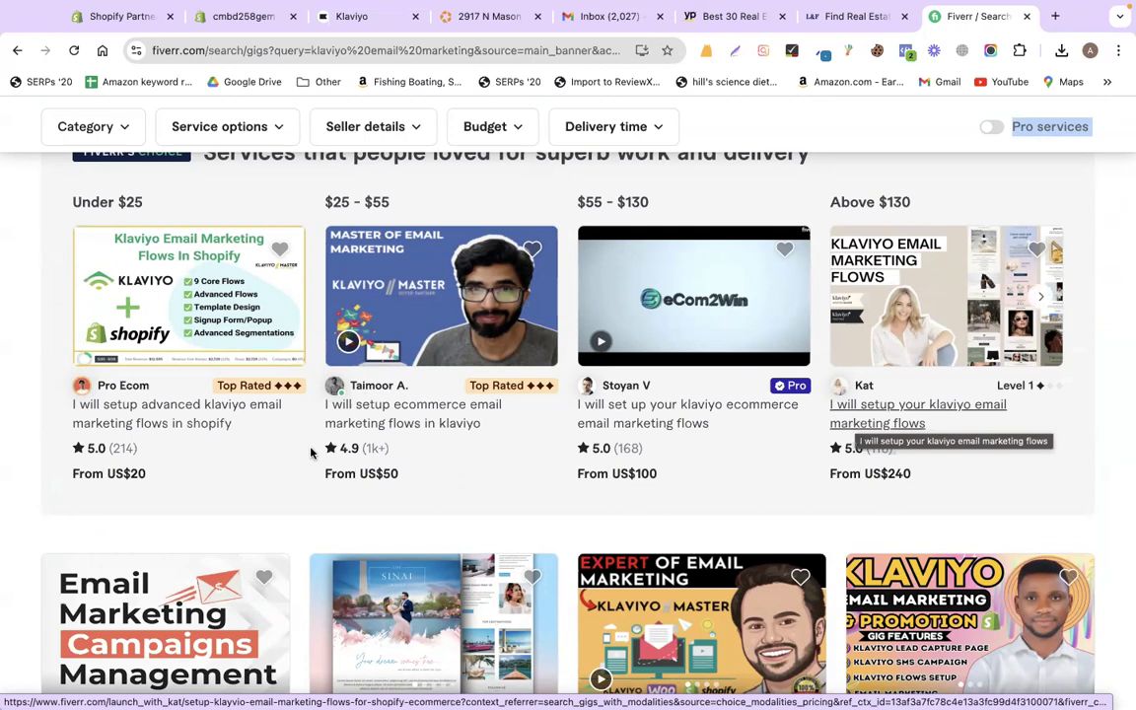
# - Look over the Klaviyo campaign, YellowPages agent results and Fiverr Klaviyo gig tabs
pyautogui.scroll(-4, 311, 453)
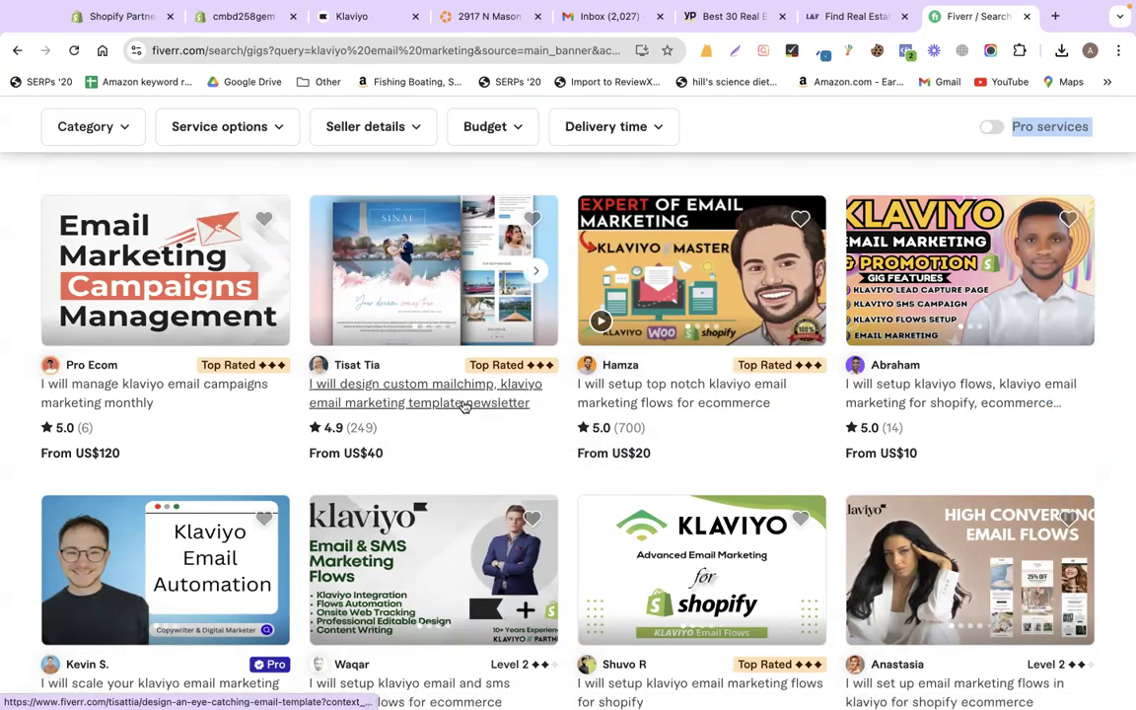
pyautogui.click(374, 20)
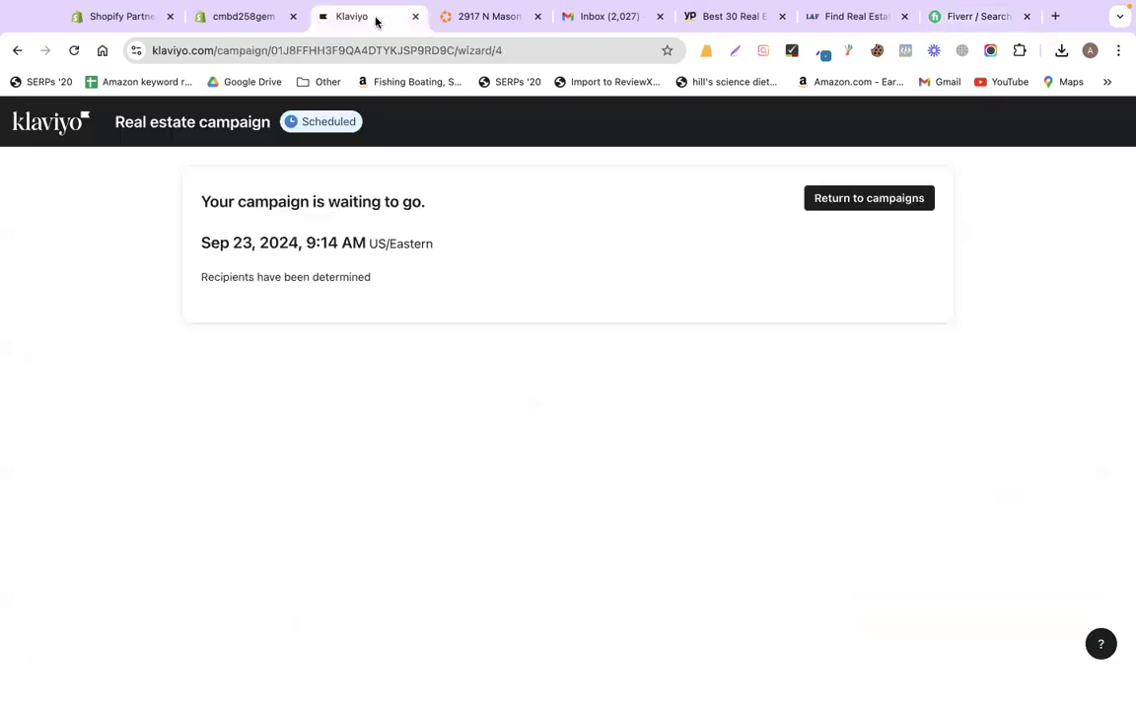
pyautogui.click(731, 20)
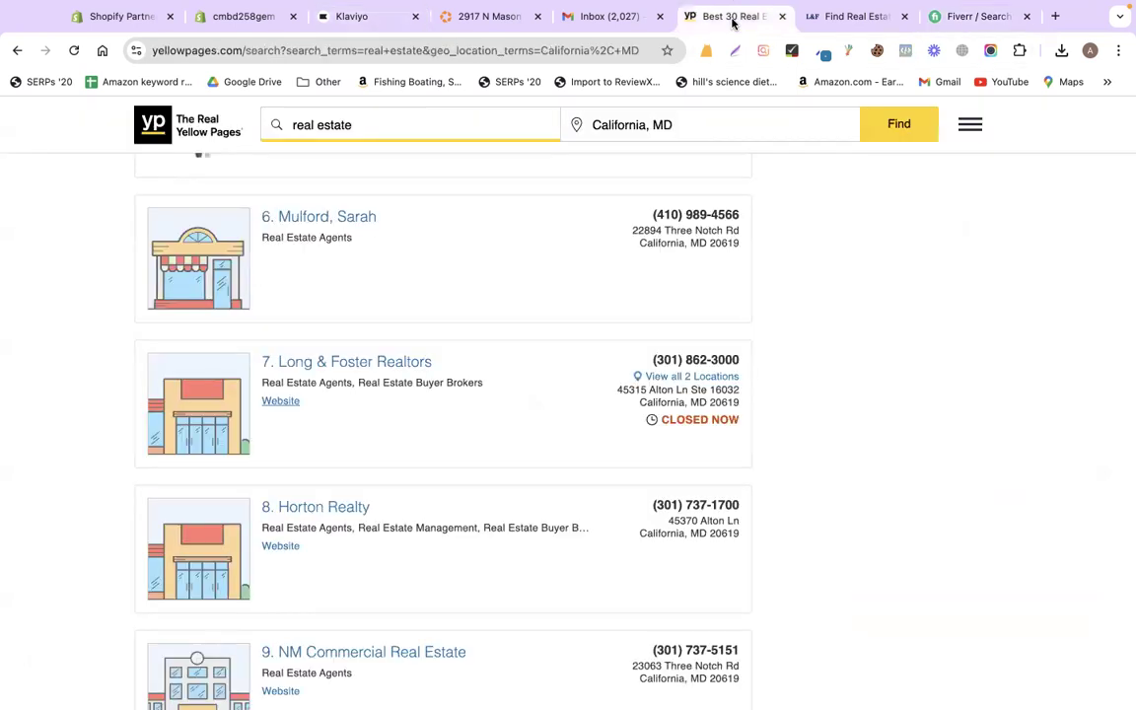
pyautogui.click(964, 20)
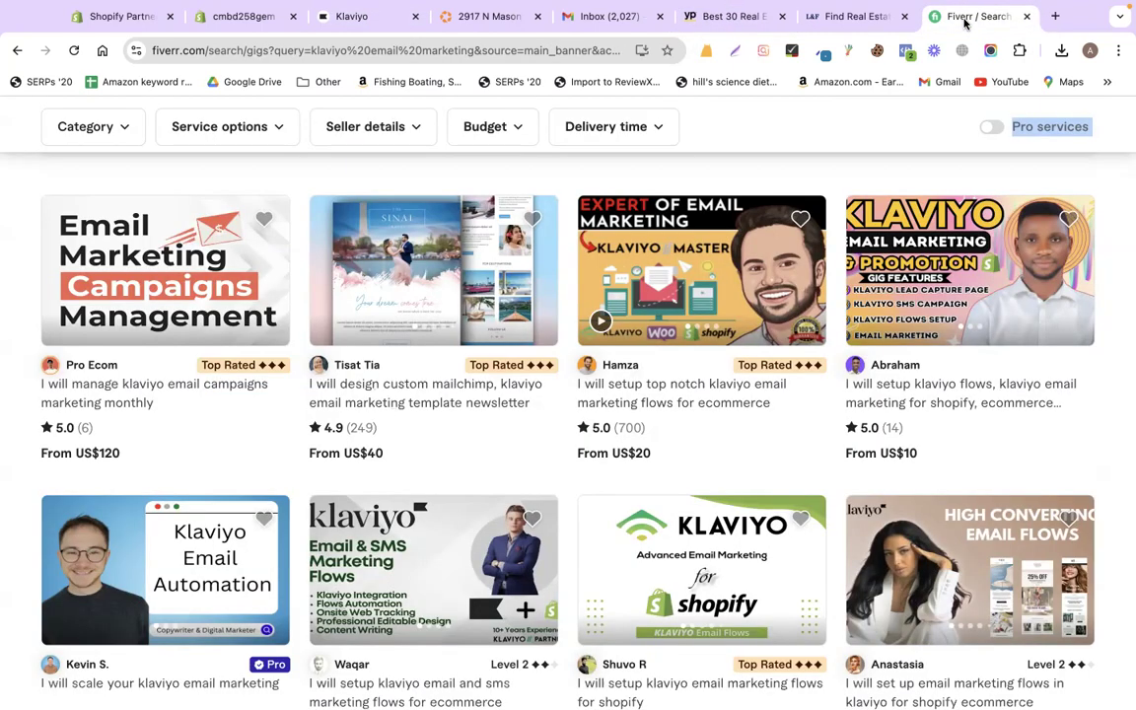
pyautogui.scroll(-3, 422, 484)
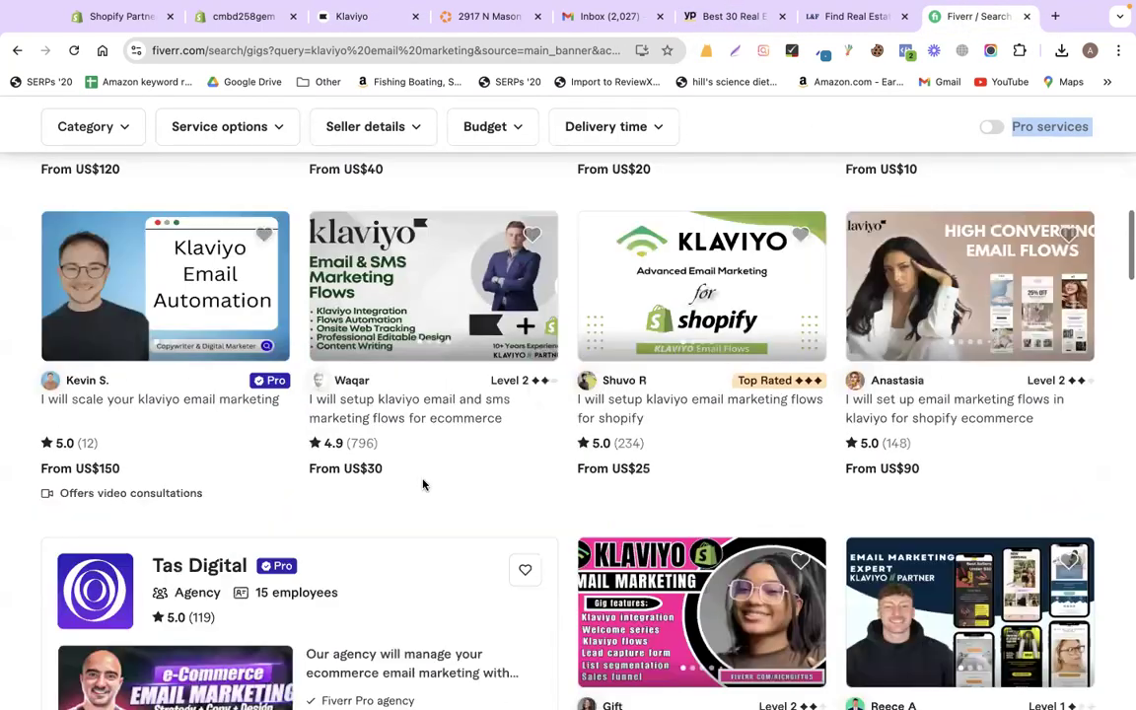
pyautogui.scroll(10, 407, 385)
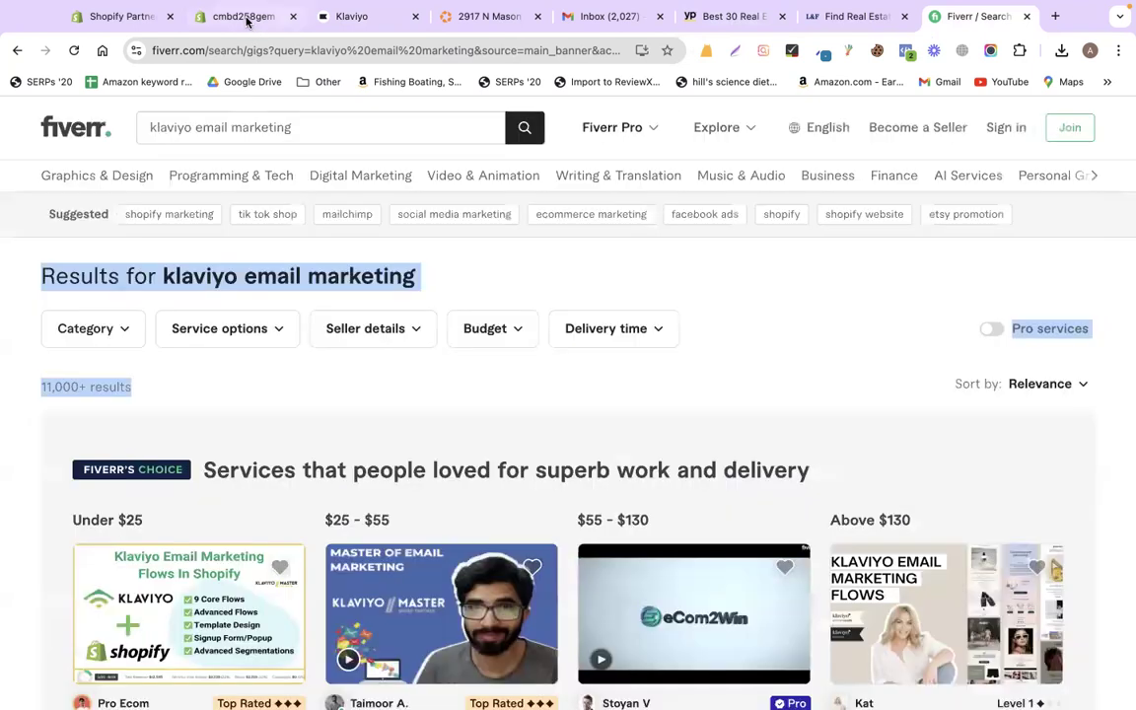
pyautogui.click(246, 20)
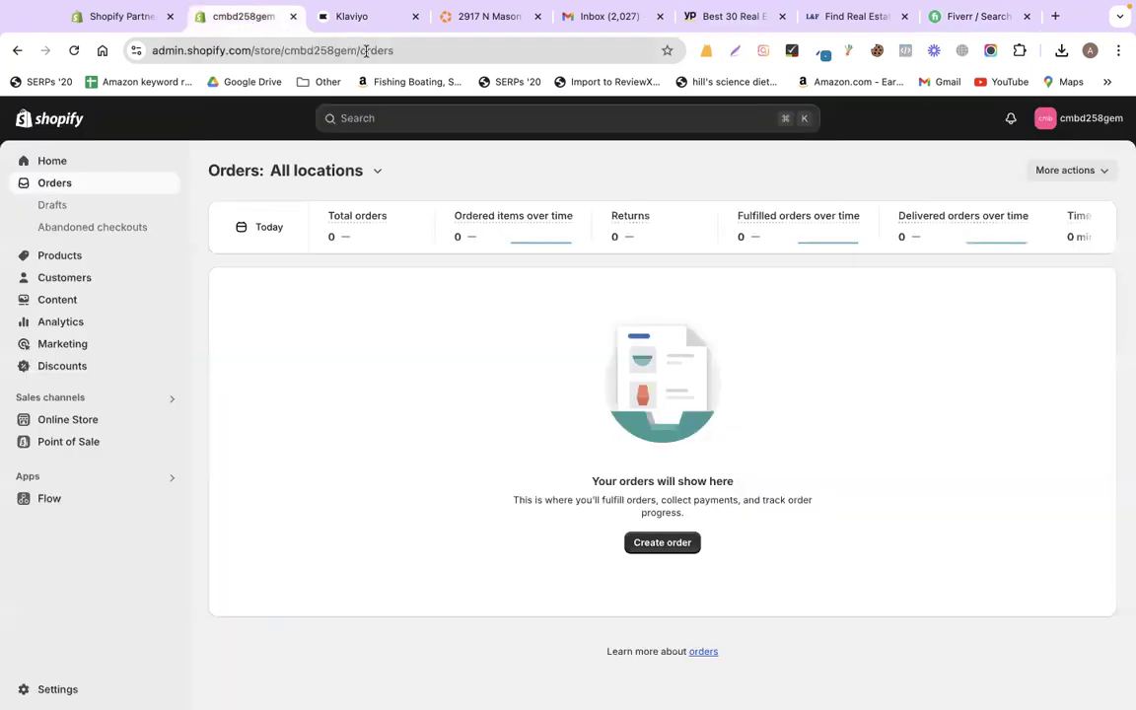
pyautogui.click(498, 19)
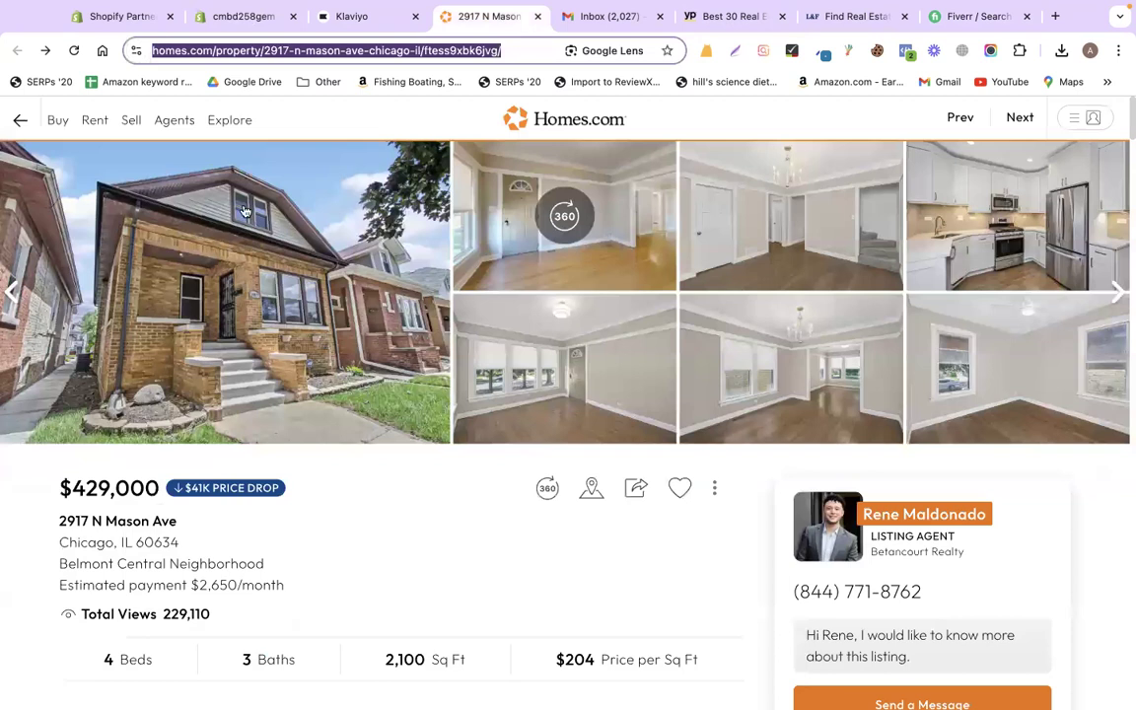
pyautogui.moveTo(66, 138)
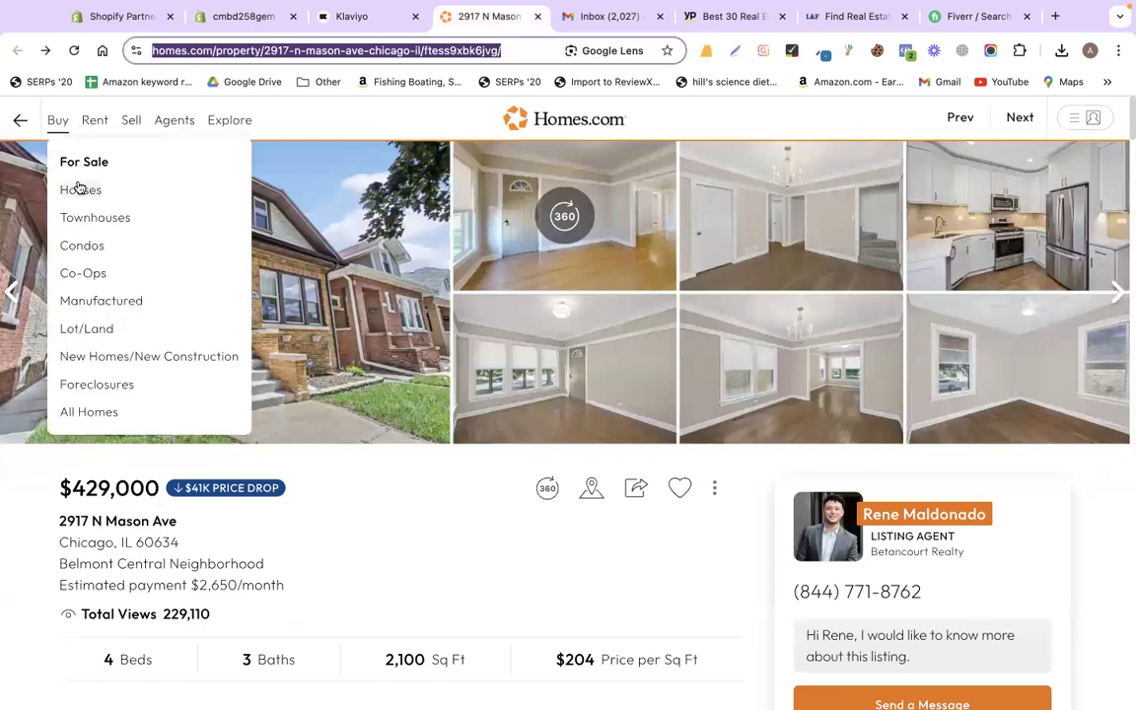
pyautogui.click(79, 188)
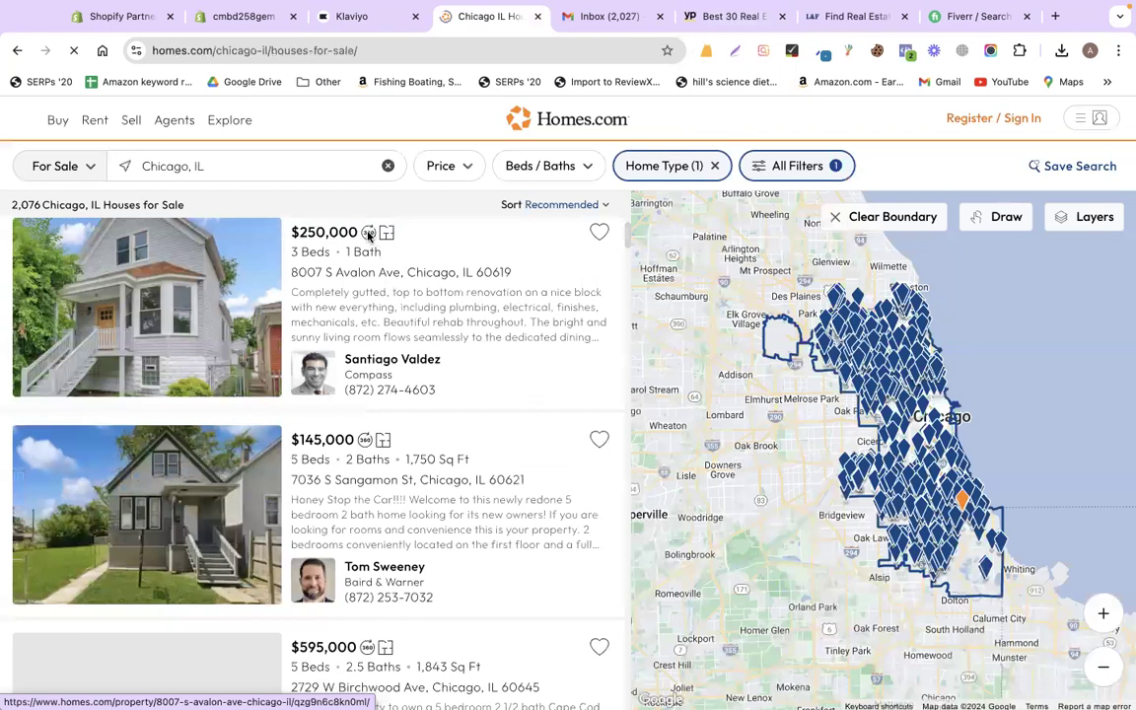
pyautogui.click(335, 224)
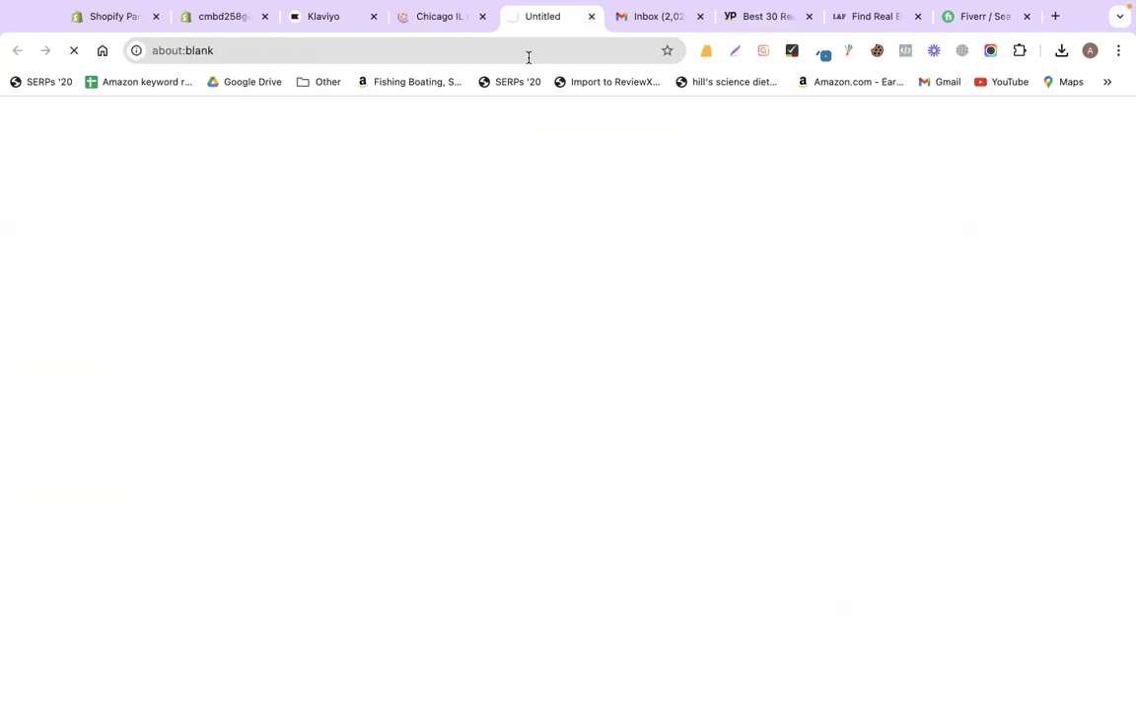
pyautogui.rightClick(431, 51)
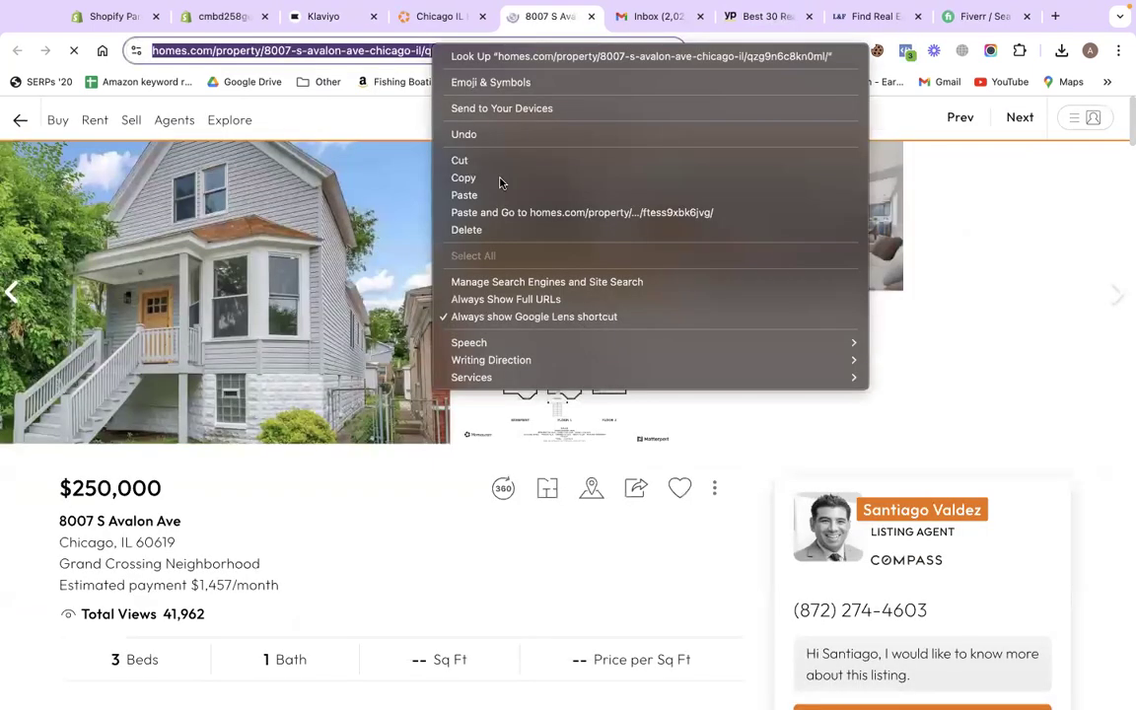
pyautogui.click(463, 177)
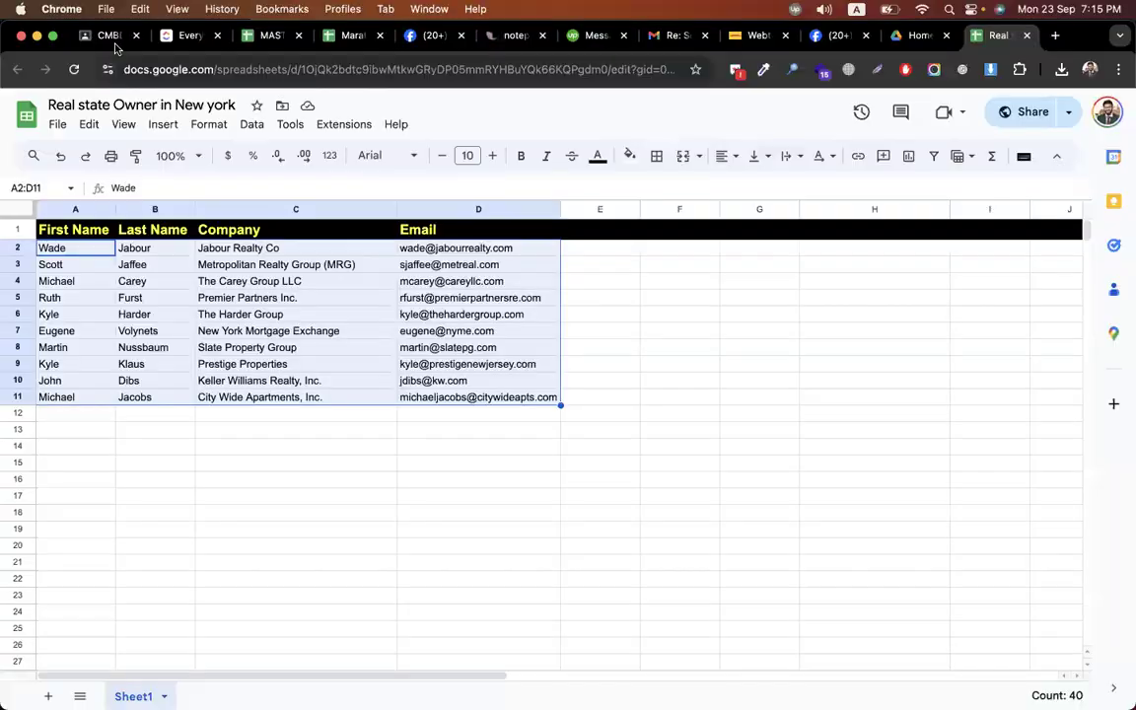
# - Create the topic 'Episode-18(Klaviyo Email Marketing For Shopify)' in CMBD-275's Classwork
pyautogui.click(99, 39)
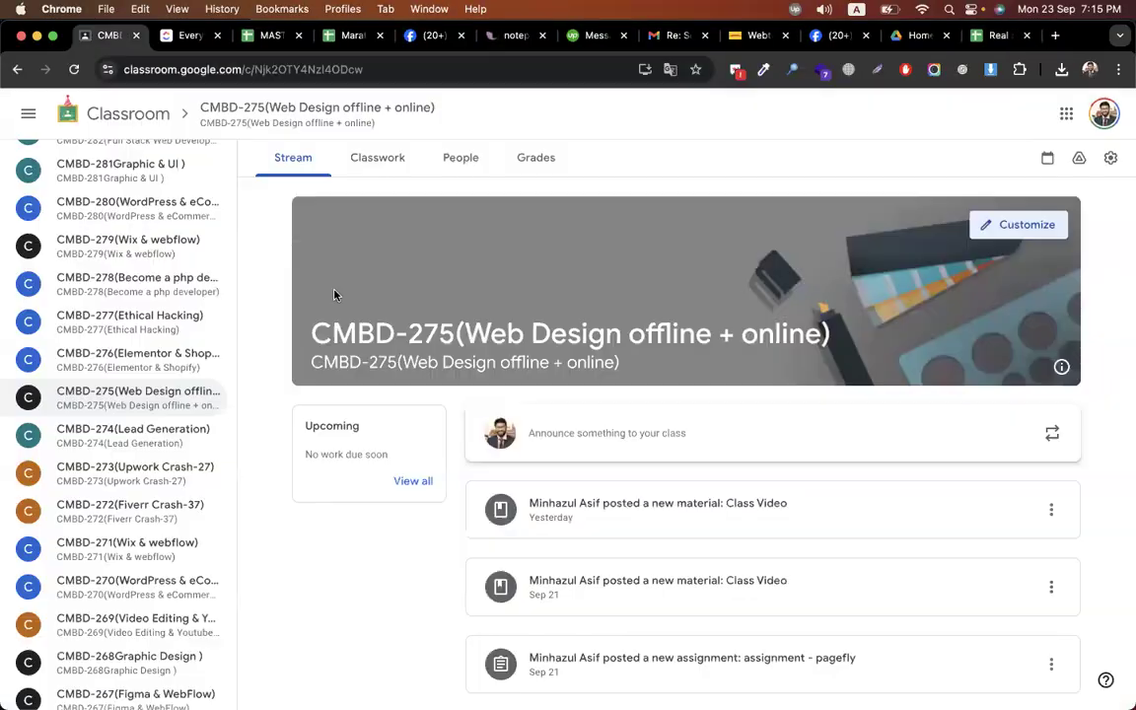
pyautogui.click(349, 165)
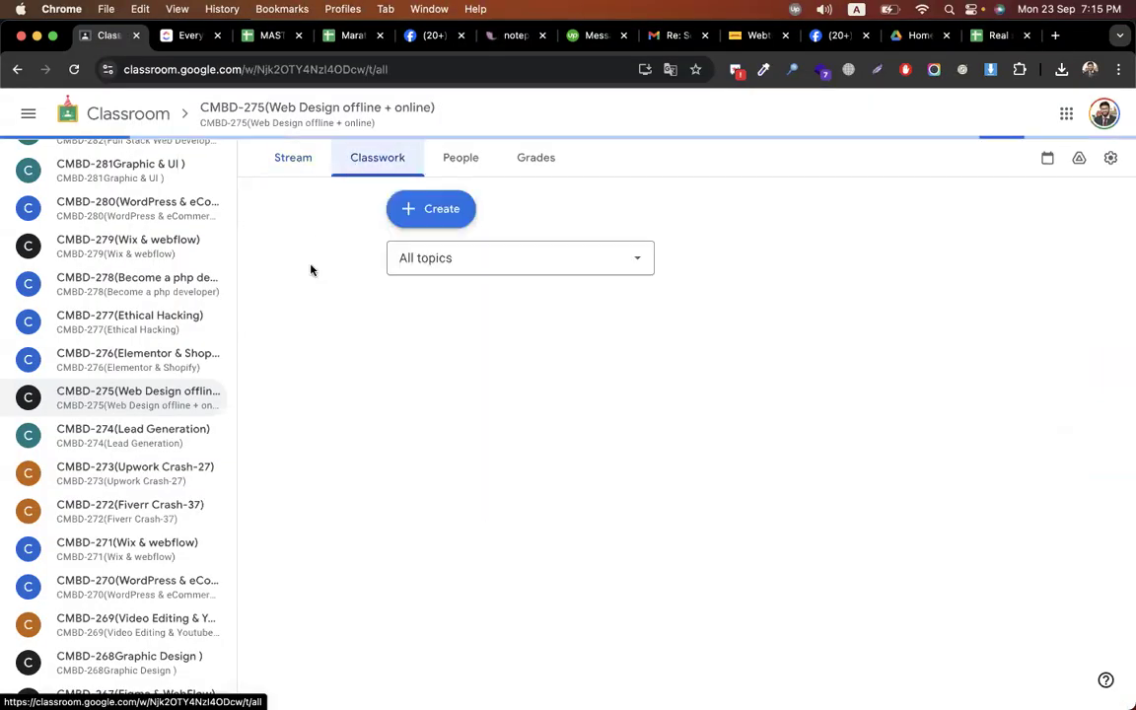
pyautogui.scroll(-5, 307, 315)
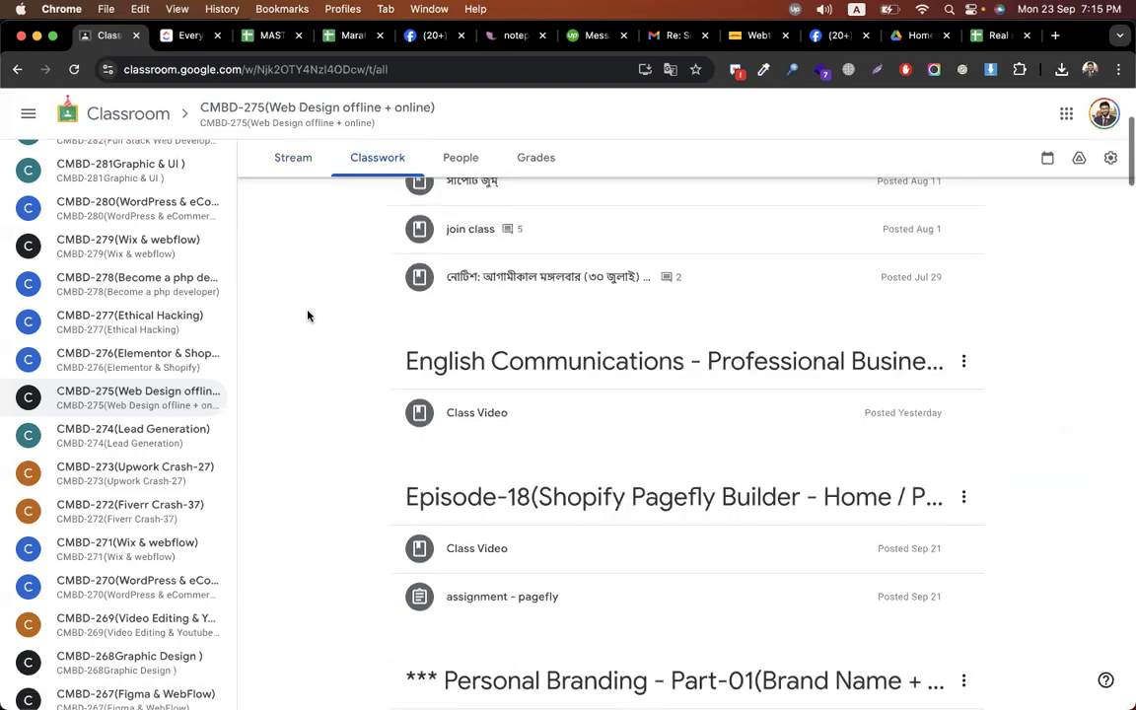
pyautogui.scroll(-5, 308, 315)
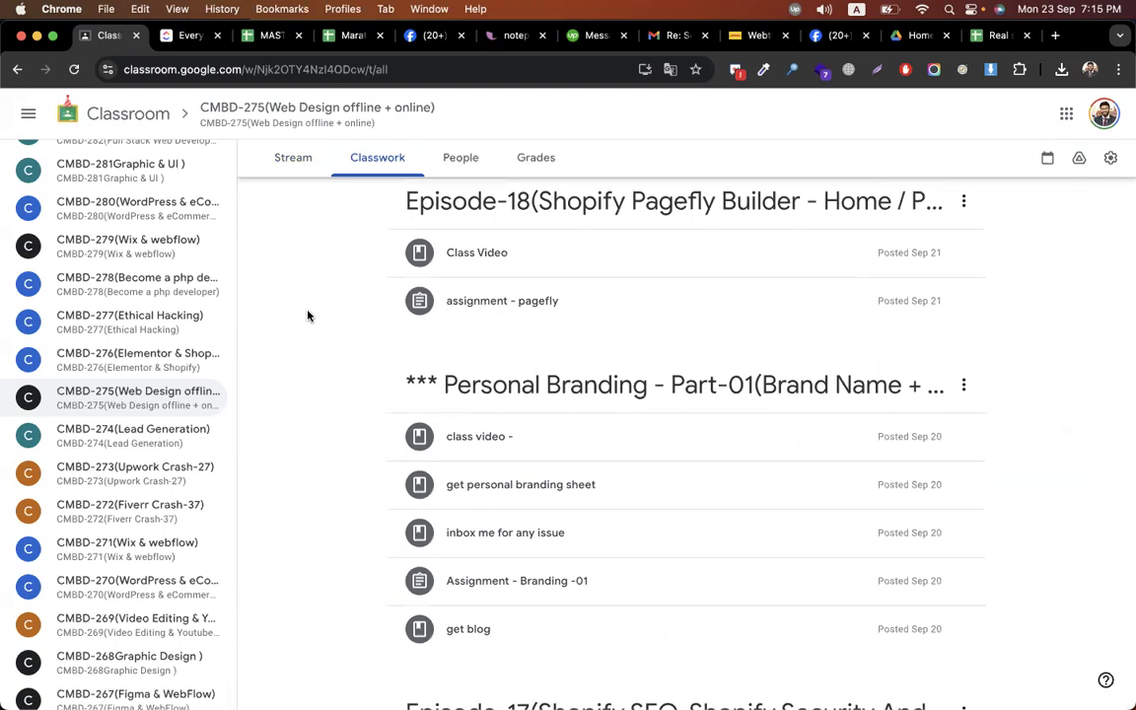
pyautogui.scroll(-4, 308, 316)
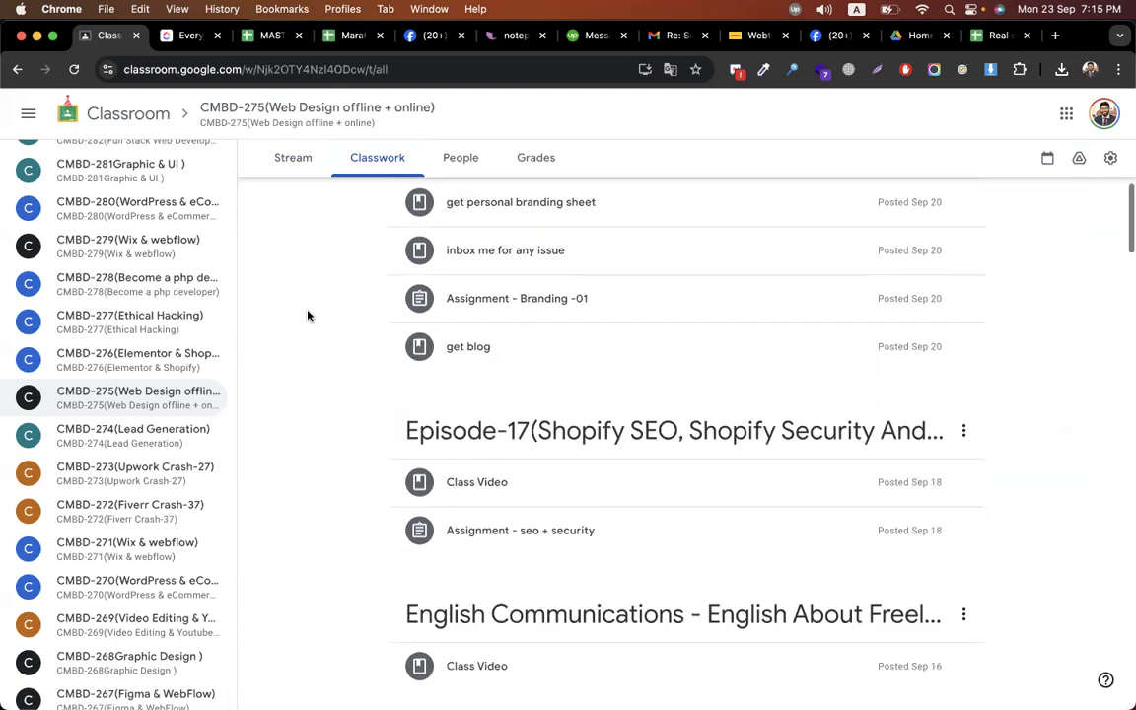
pyautogui.scroll(10, 467, 451)
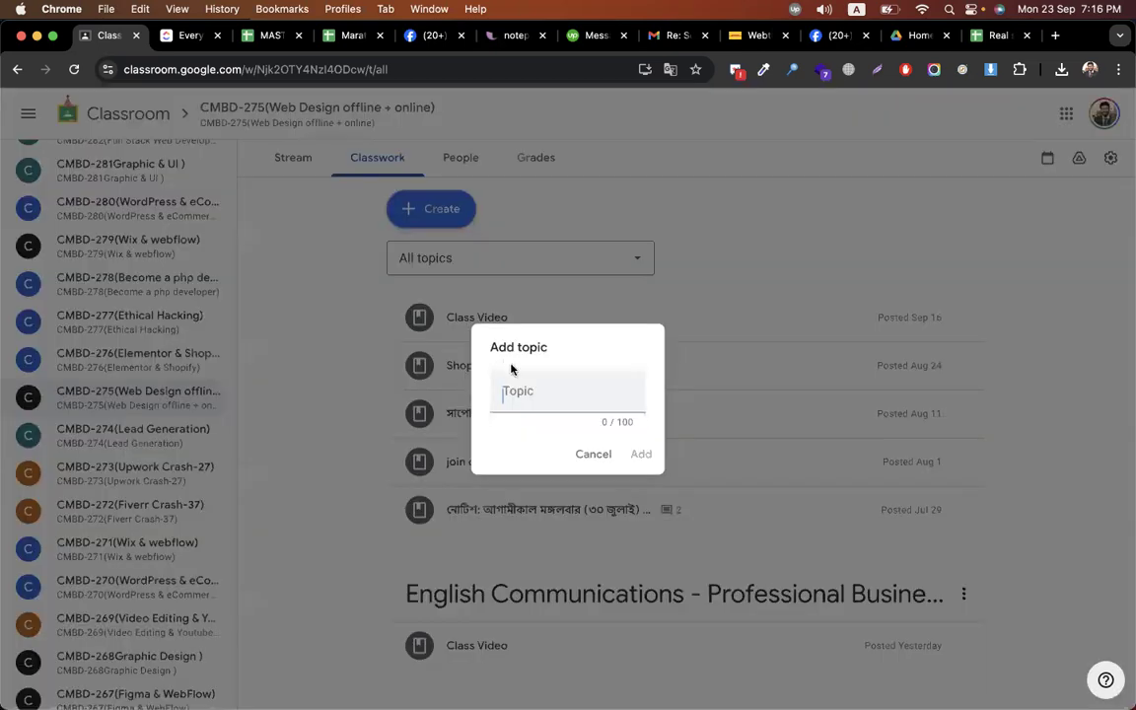
pyautogui.click(513, 397)
pyautogui.write('Ep')
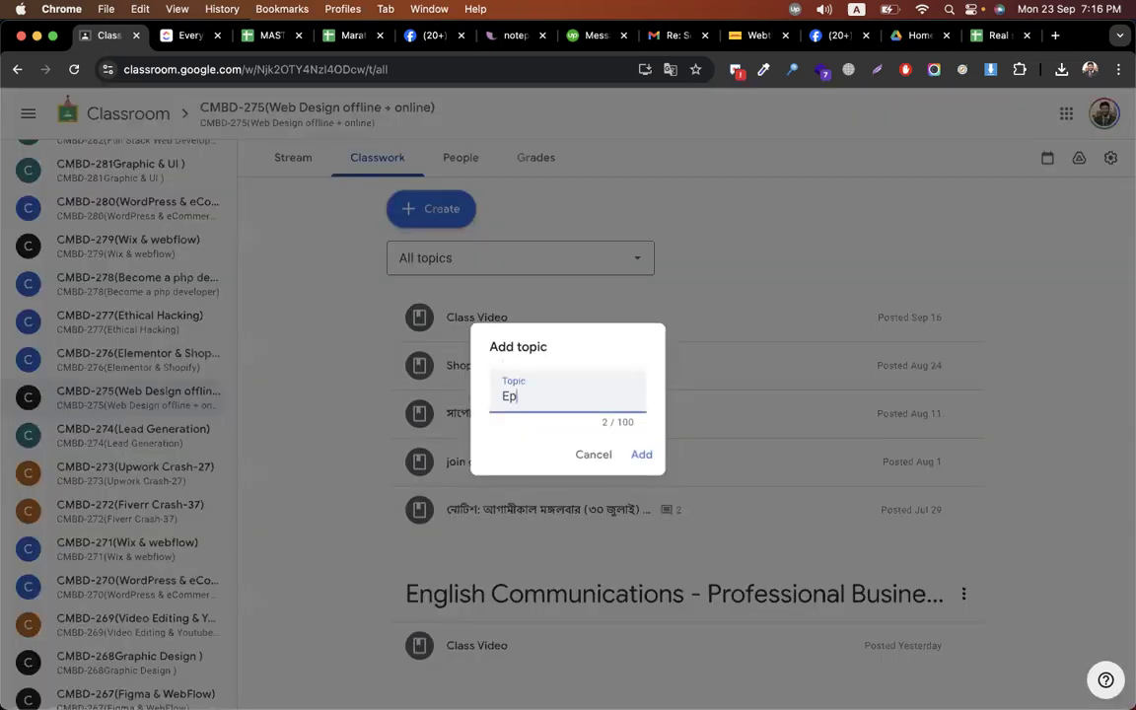
pyautogui.write('isode-18(Klaviy')
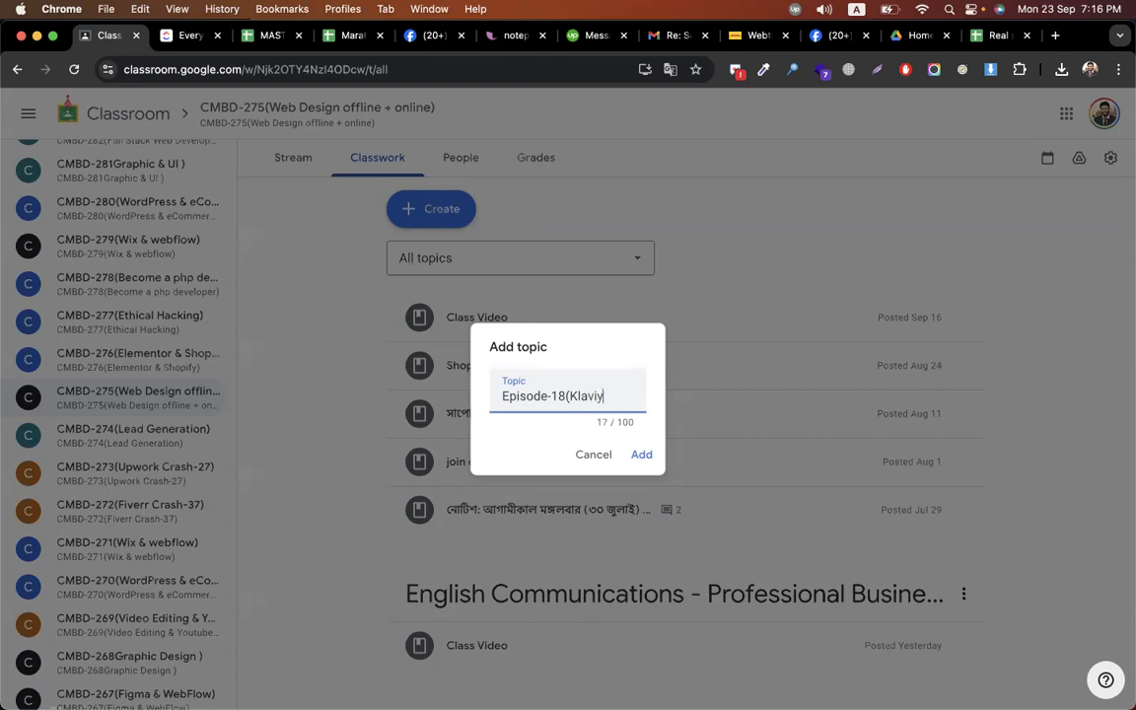
pyautogui.write('o E')
pyautogui.write('mail M')
pyautogui.write('arket')
pyautogui.write('ing F')
pyautogui.write('or Sh')
pyautogui.write('opify')
pyautogui.press('Return')
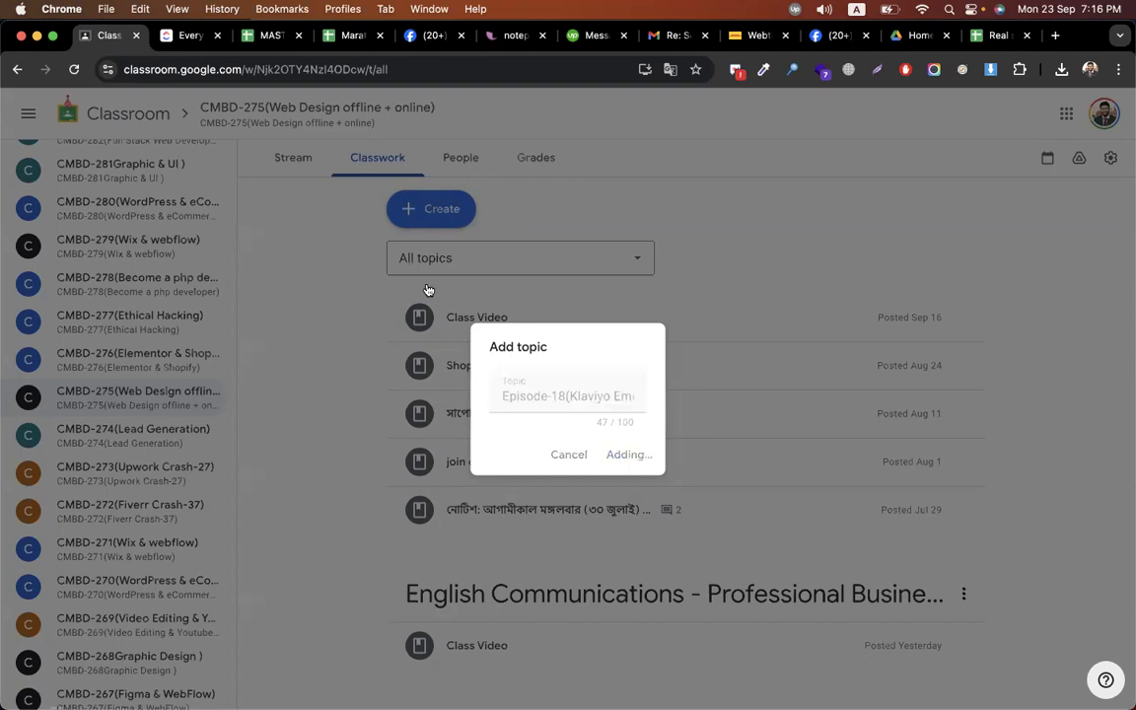
# - Start 'Assignment - klaviyo' with instruction '1. create a campaign' and the Homes.com template link
pyautogui.click(431, 208)
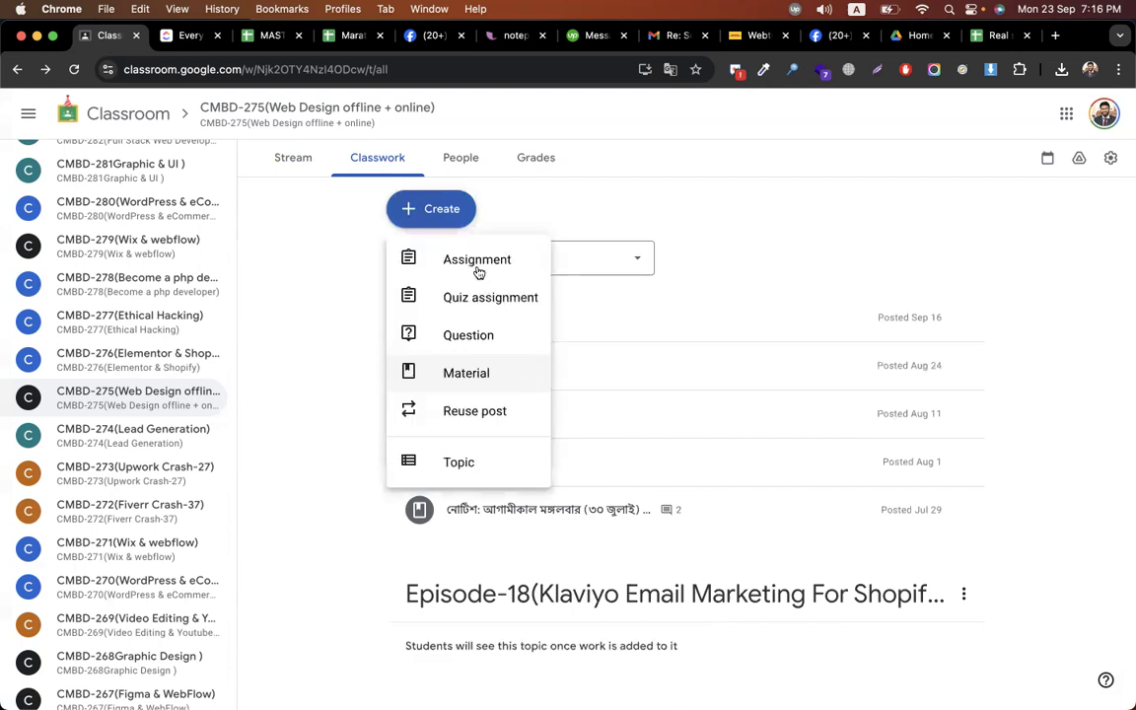
pyautogui.click(458, 257)
pyautogui.write('A')
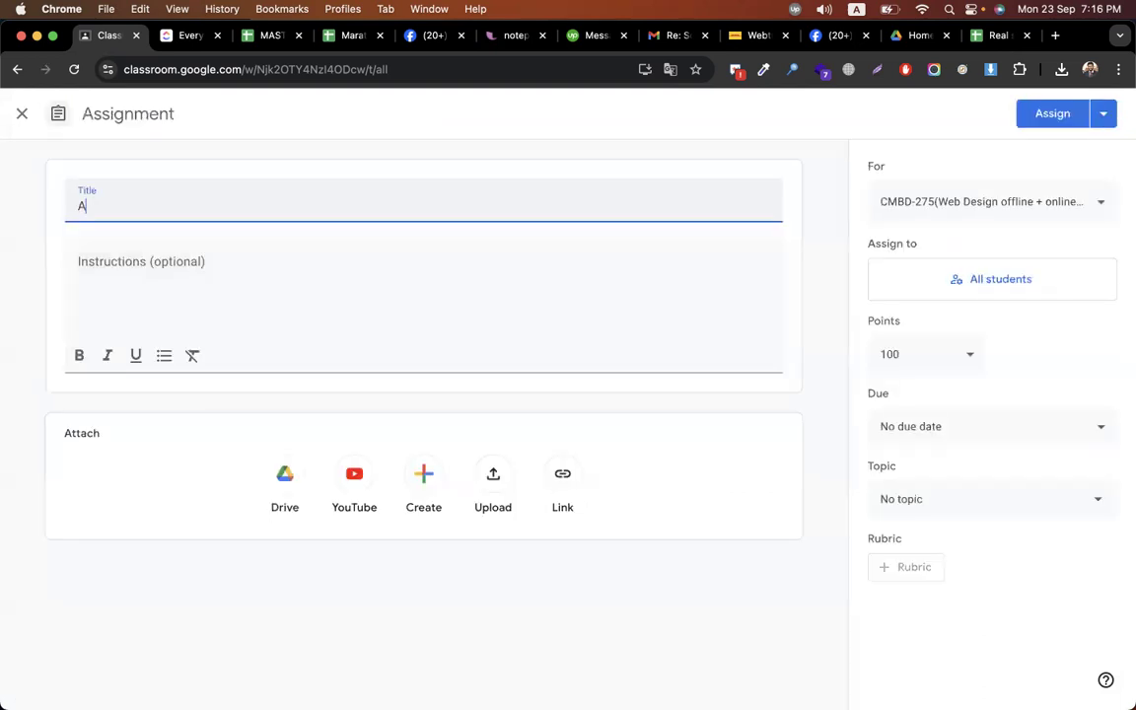
pyautogui.write('ssignment - klaviyo')
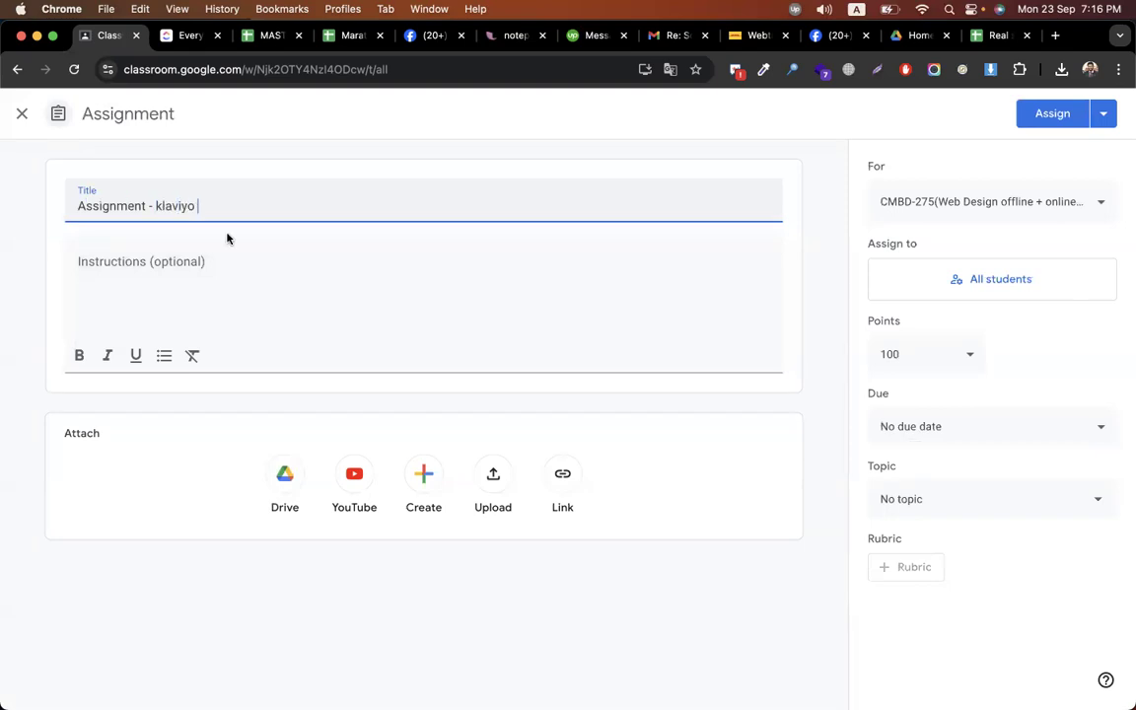
pyautogui.click(195, 261)
pyautogui.write('1. c')
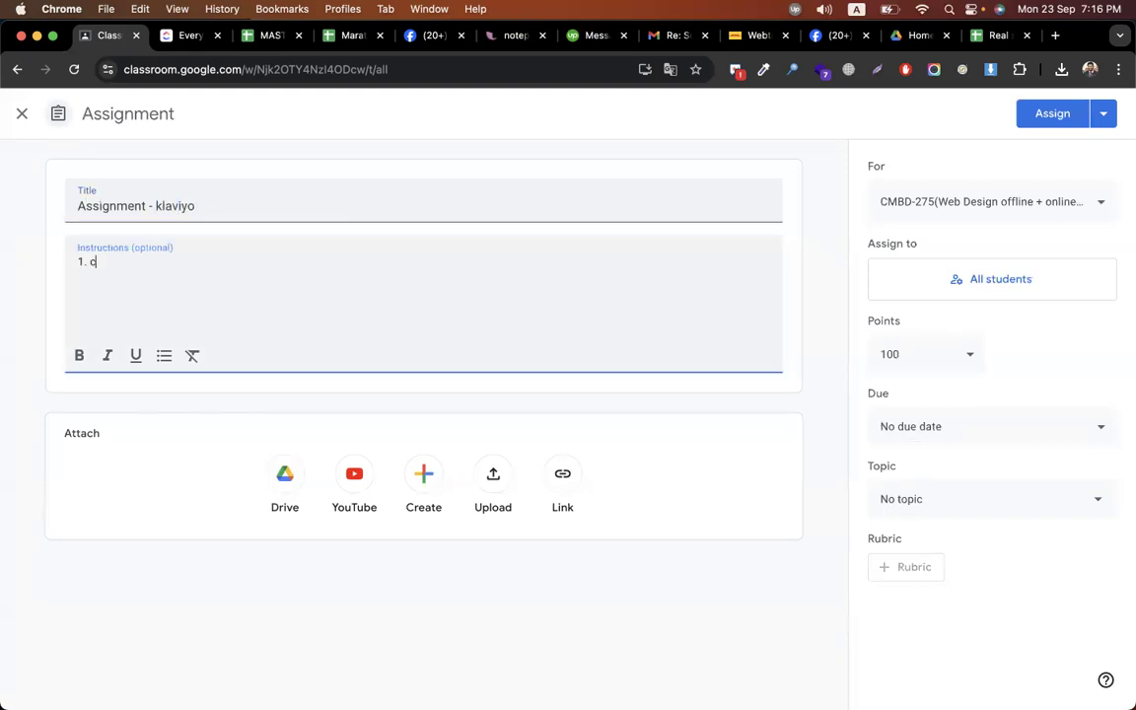
pyautogui.write('reate a campaign')
pyautogui.press('Return')
pyautogui.write('(template design from:')
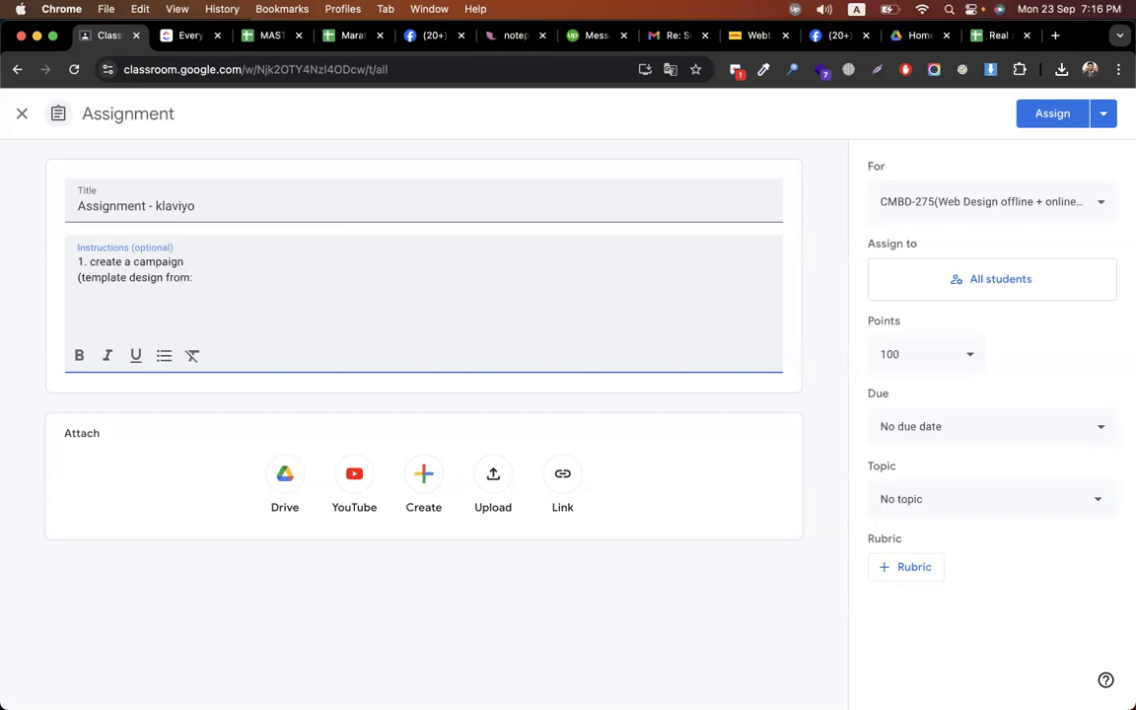
pyautogui.press('super+v')
pyautogui.write(')')
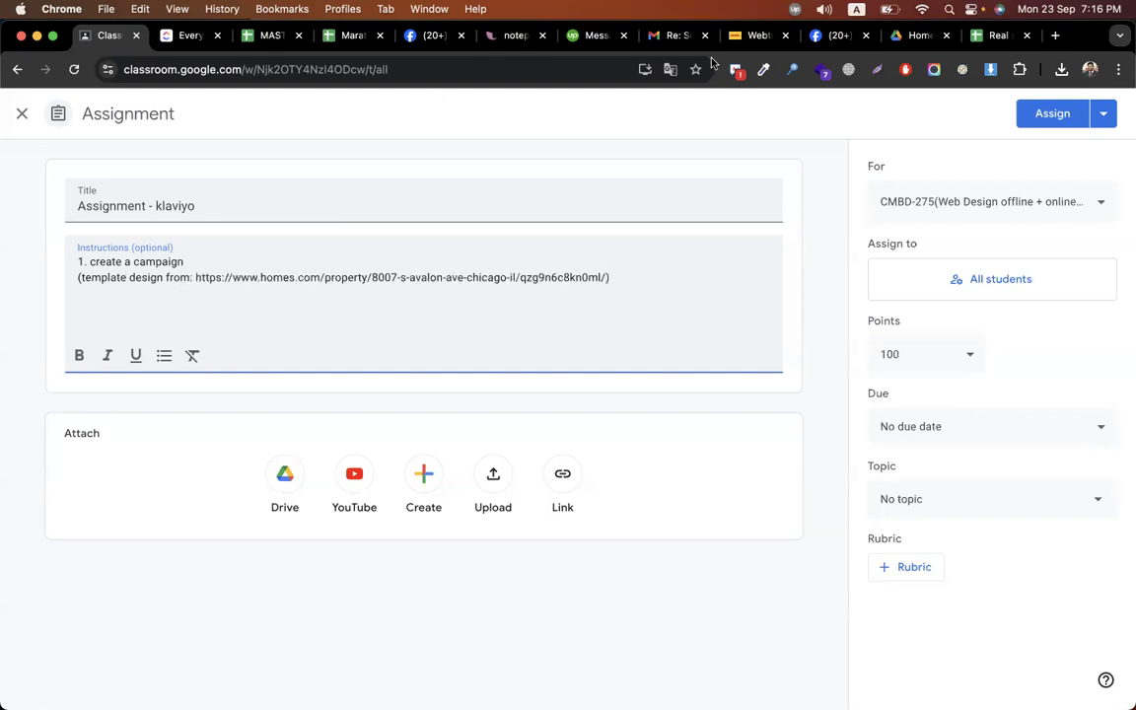
pyautogui.click(994, 37)
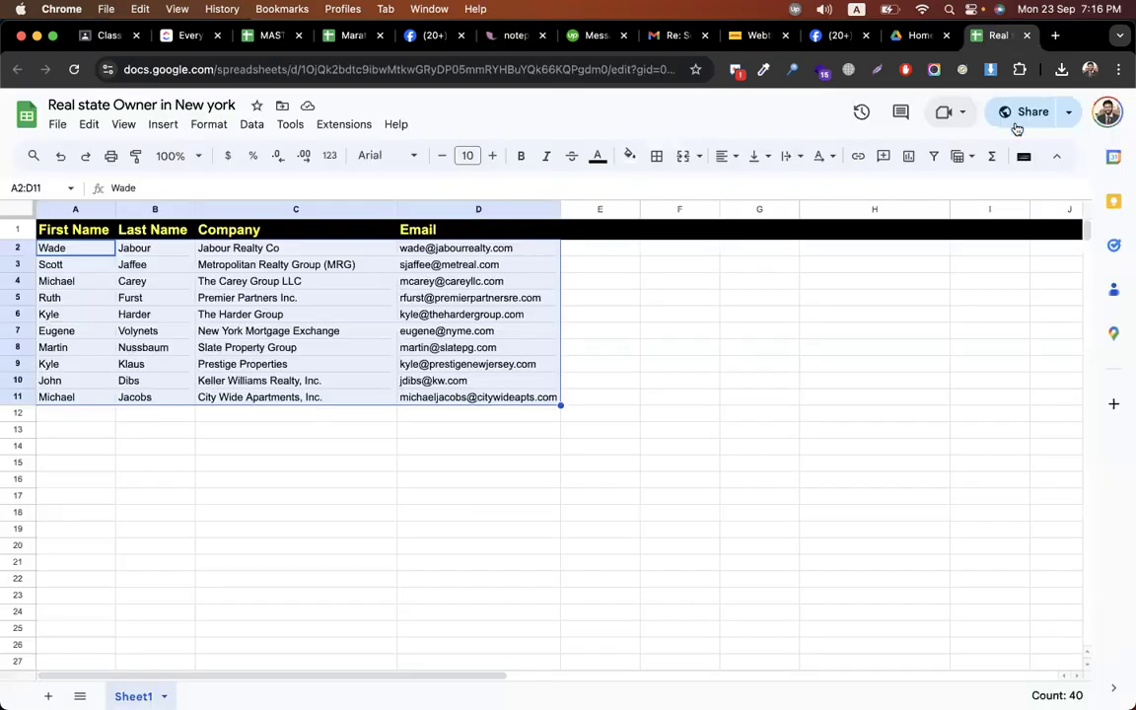
pyautogui.click(1014, 118)
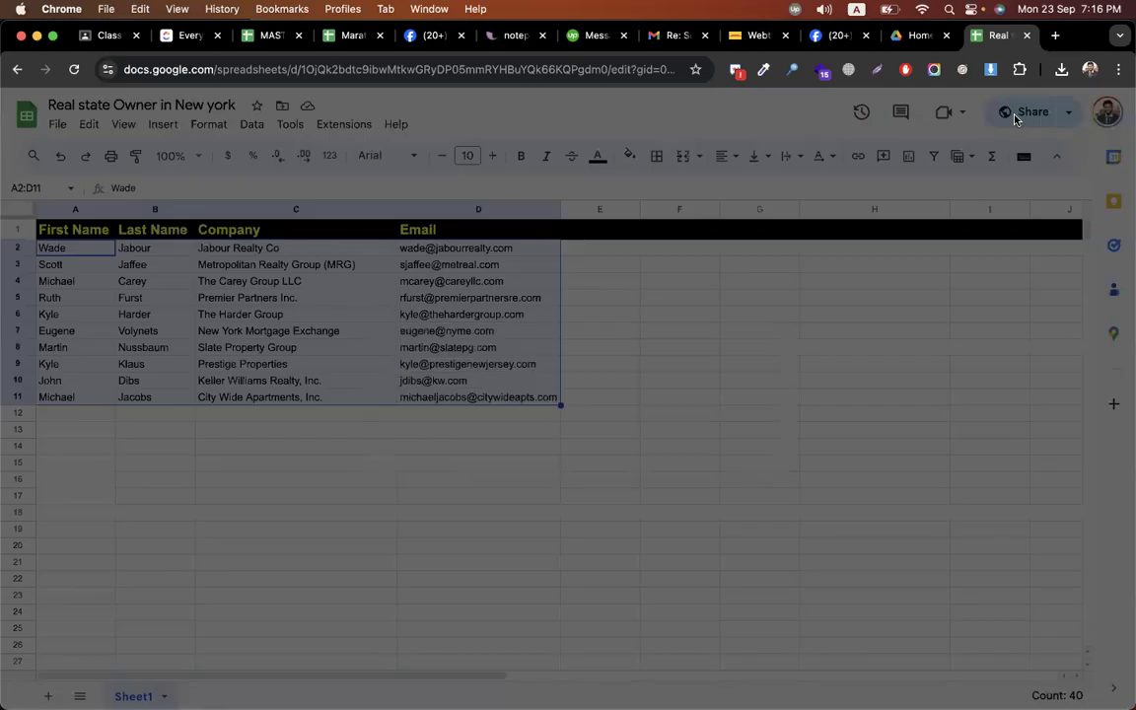
pyautogui.click(735, 587)
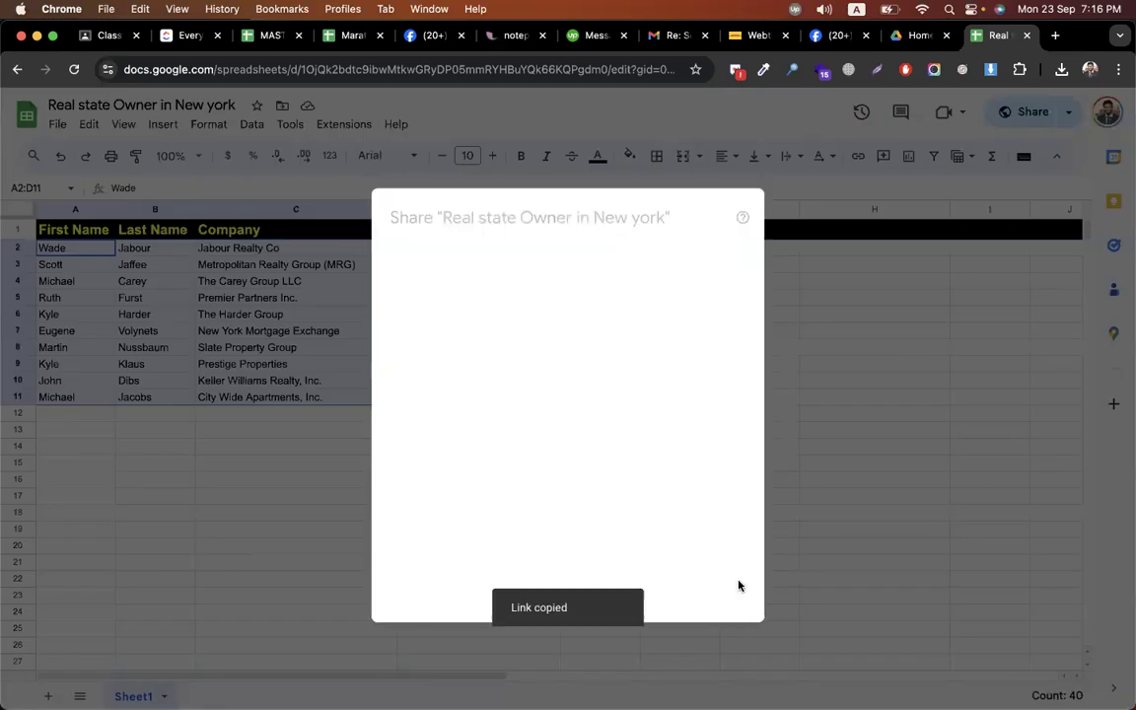
pyautogui.press('super+1')
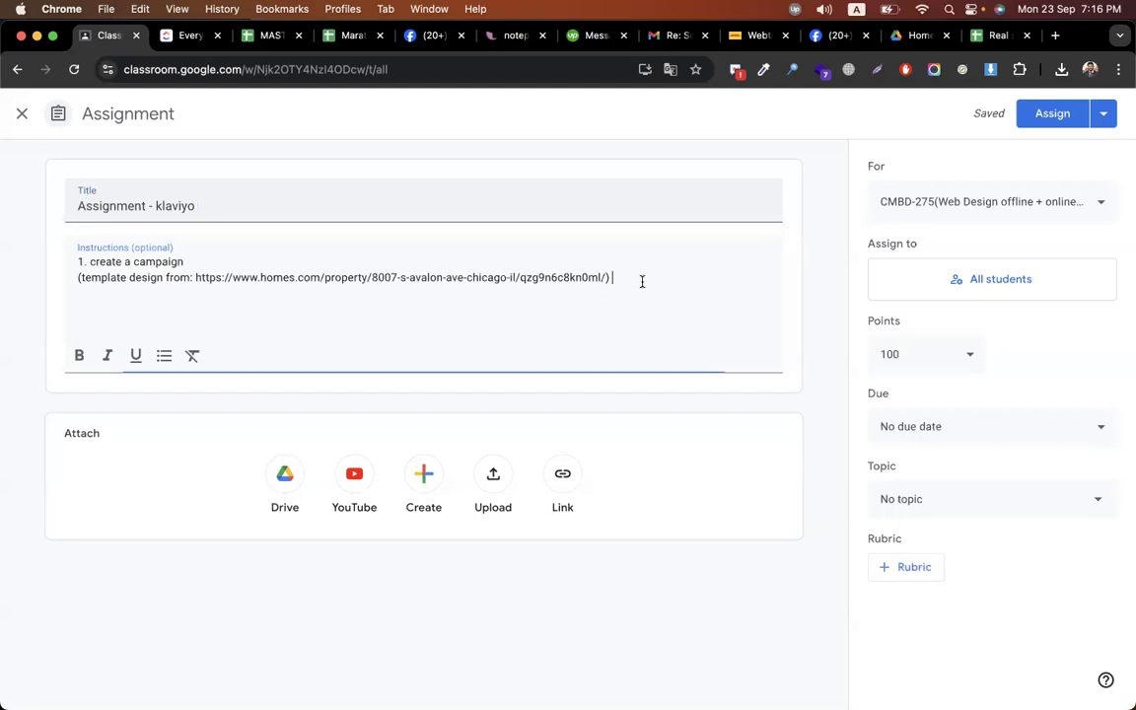
pyautogui.press('Return')
pyautogui.write('audience list:')
pyautogui.press('super+v')
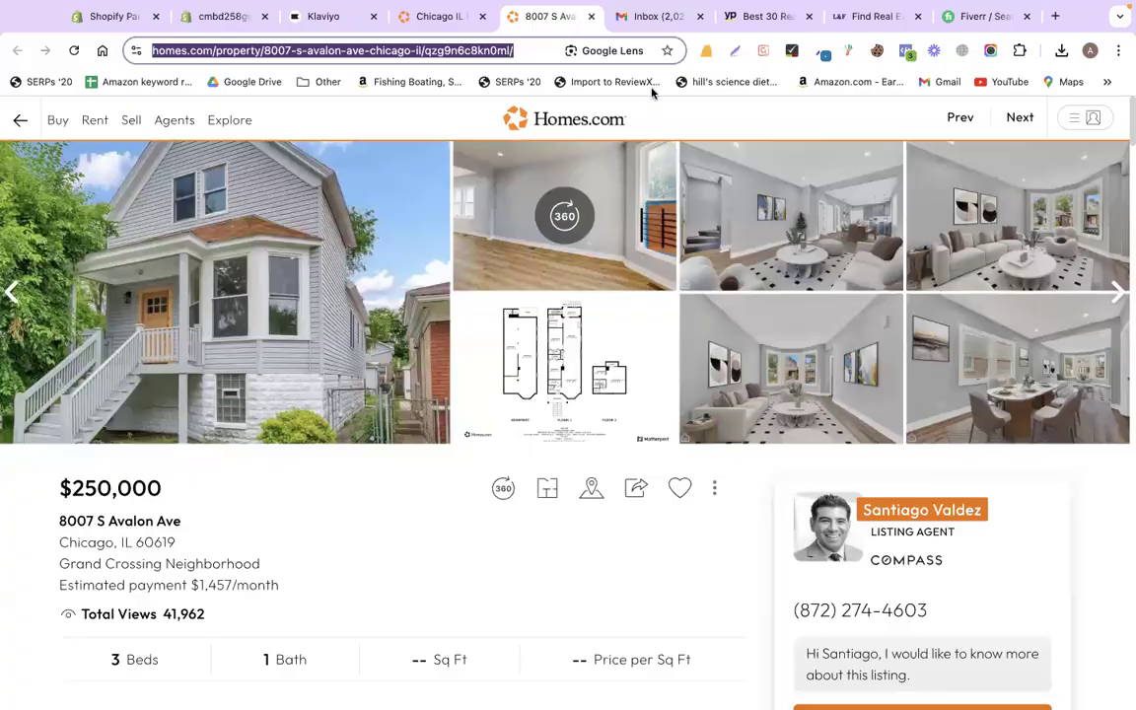
# - Open the web view of the Real estate campaign from Klaviyo's campaigns list
pyautogui.click(333, 17)
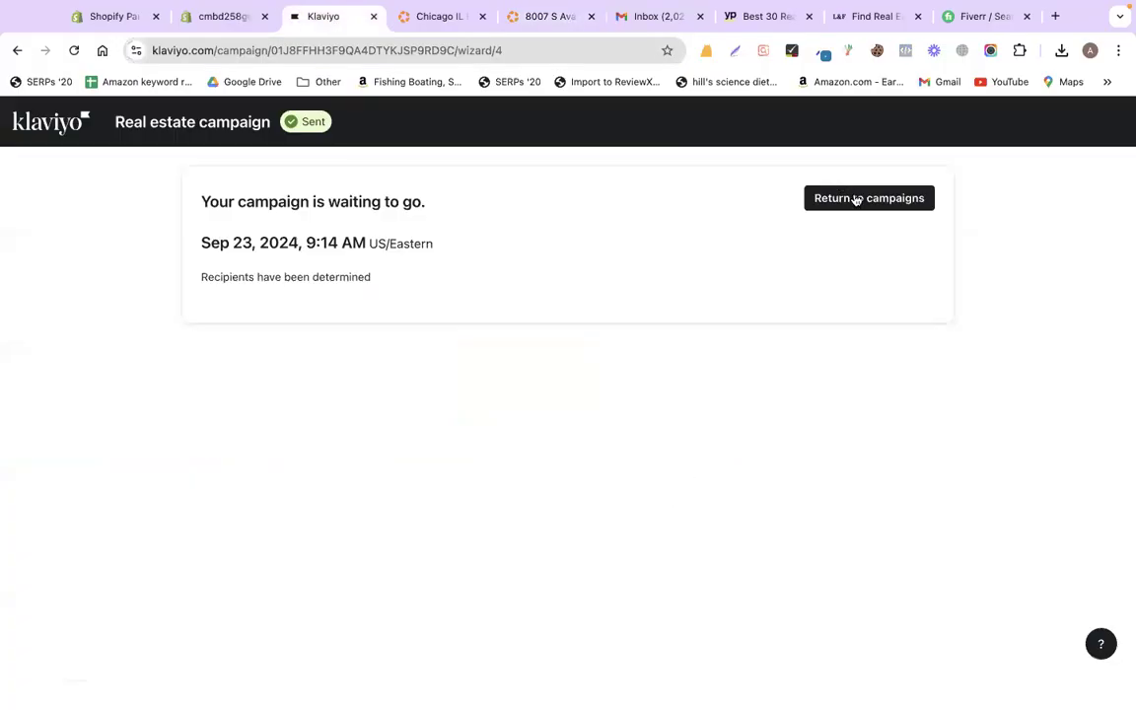
pyautogui.click(854, 195)
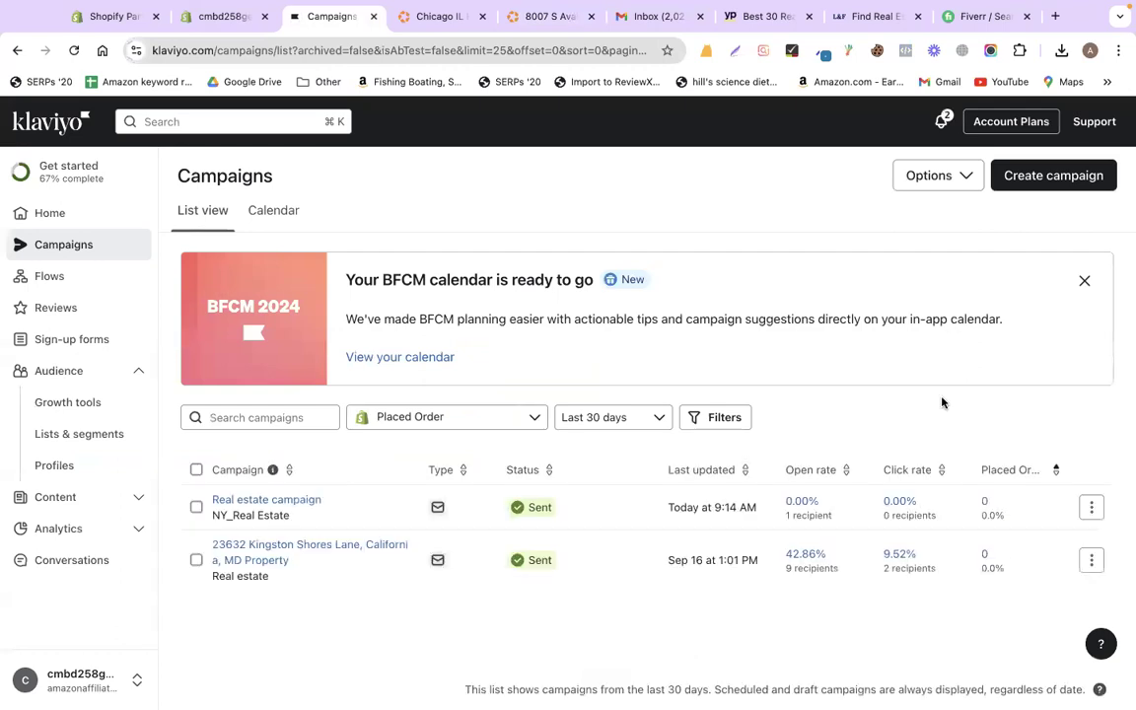
pyautogui.click(1092, 509)
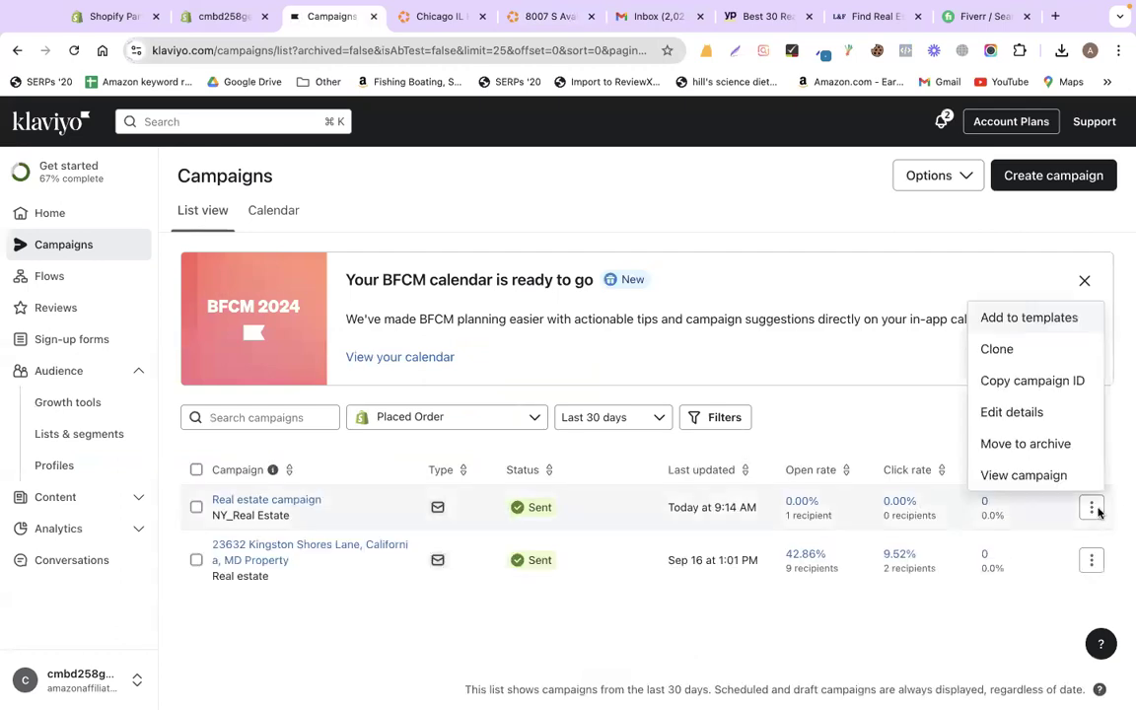
pyautogui.click(1026, 476)
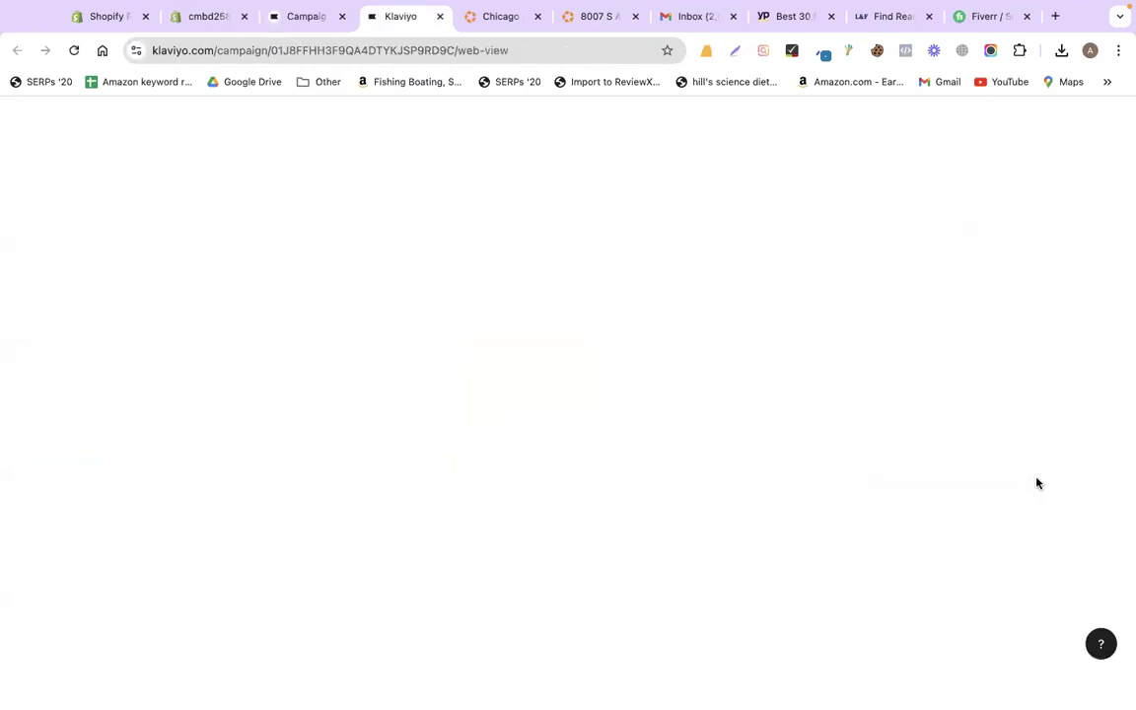
pyautogui.scroll(-10, 970, 477)
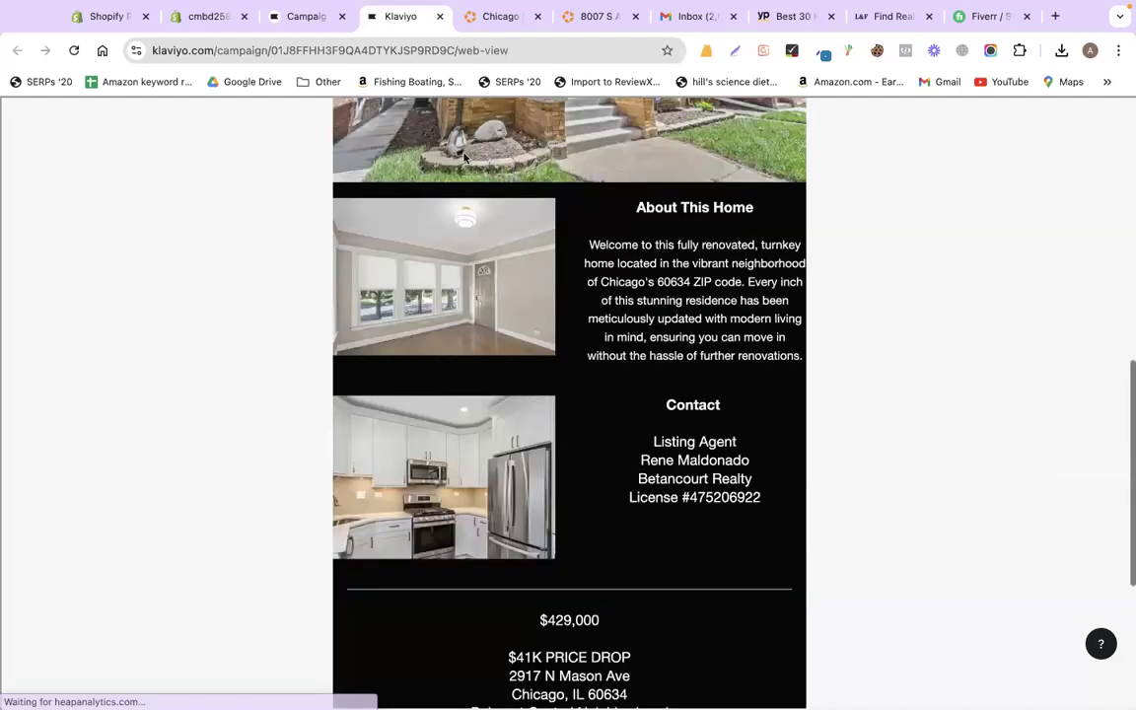
pyautogui.scroll(-5, 417, 137)
# - Load the campaign's web address in a private window to confirm it opens without login
pyautogui.click(399, 52)
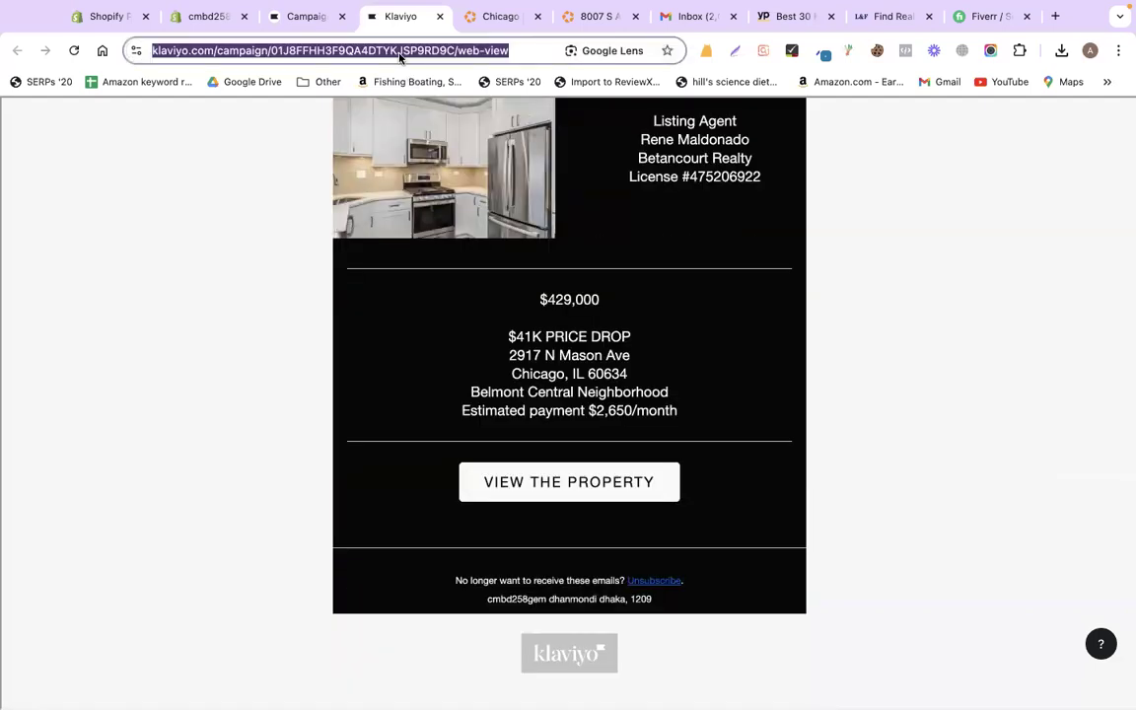
pyautogui.press('super+shift+n')
pyautogui.press('super+v')
pyautogui.press('Return')
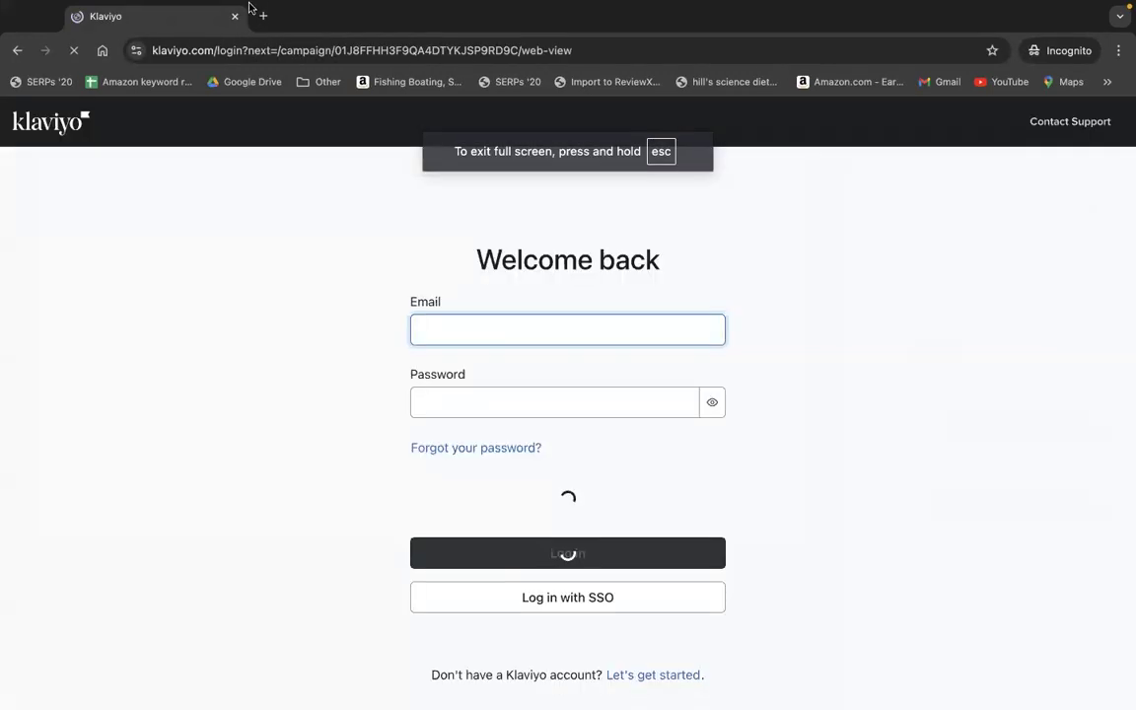
pyautogui.hotkey('ctrl', 'Left')
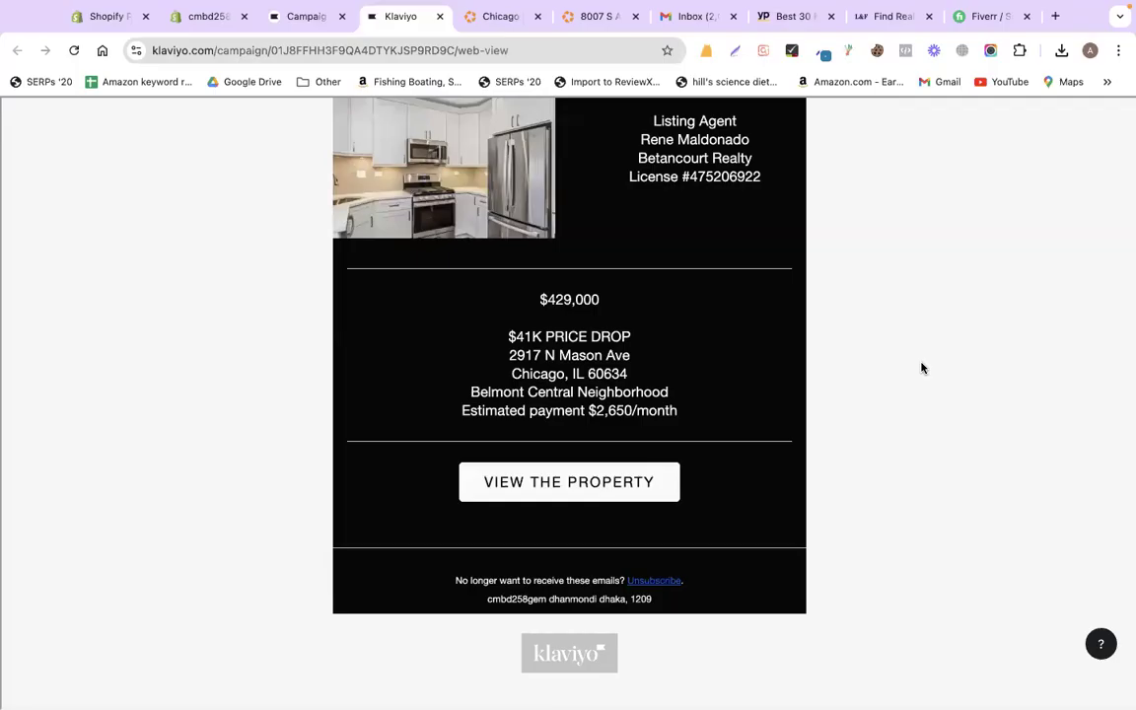
pyautogui.scroll(5, 920, 368)
pyautogui.scroll(5, 585, 369)
pyautogui.hotkey('ctrl', 'Left')
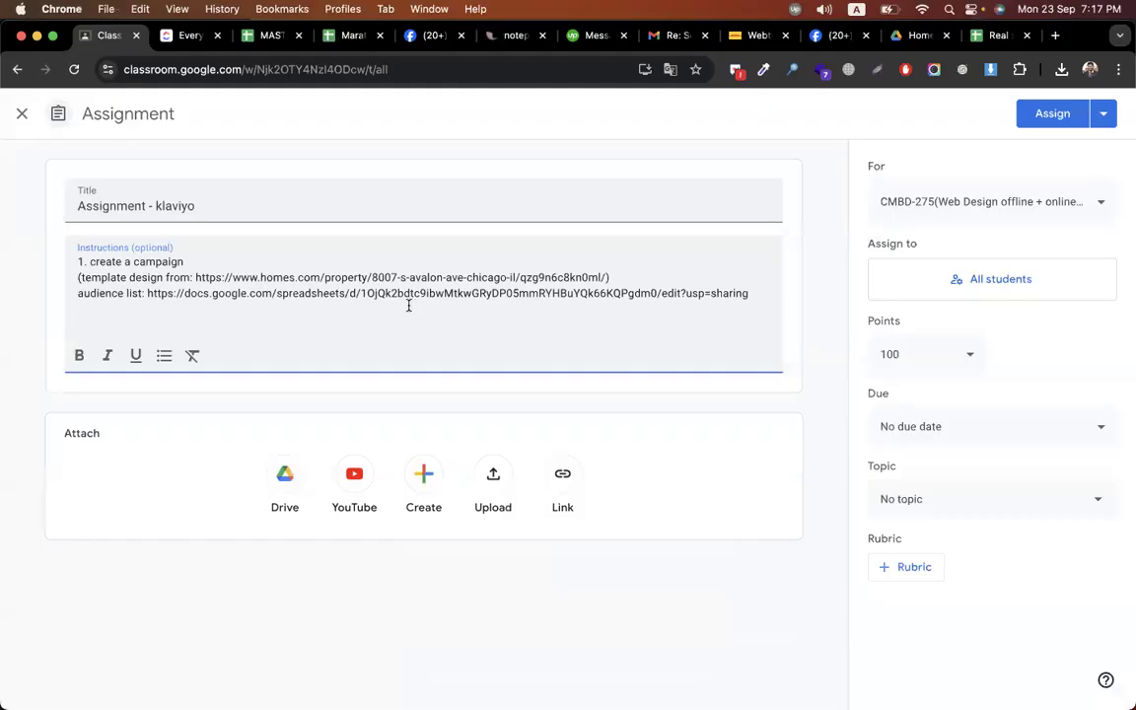
# - Add lines 'submit screenshot', '2. signup form > welcome email with coupon', '3. flows > anandoned cart + customer thank you'
pyautogui.press('Return')
pyautogui.press('Return')
pyautogui.write('sub')
pyautogui.press('BackSpace')
pyautogui.write('mit screenshot')
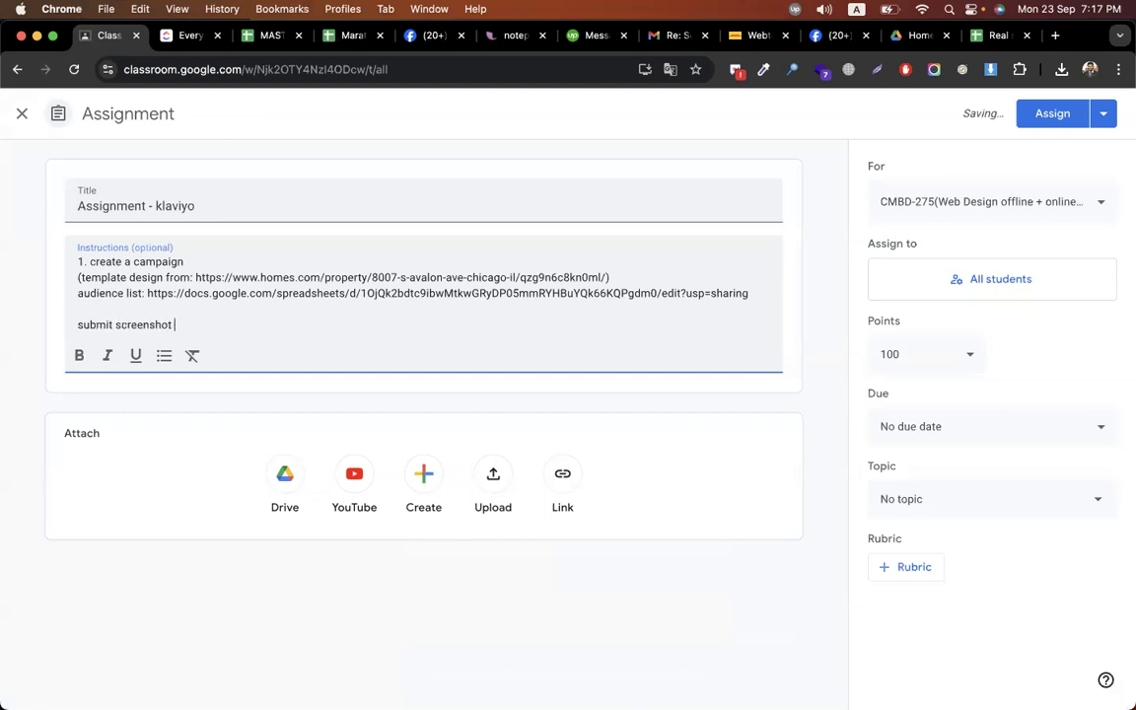
pyautogui.press('Return')
pyautogui.press('Return')
pyautogui.write('2. ')
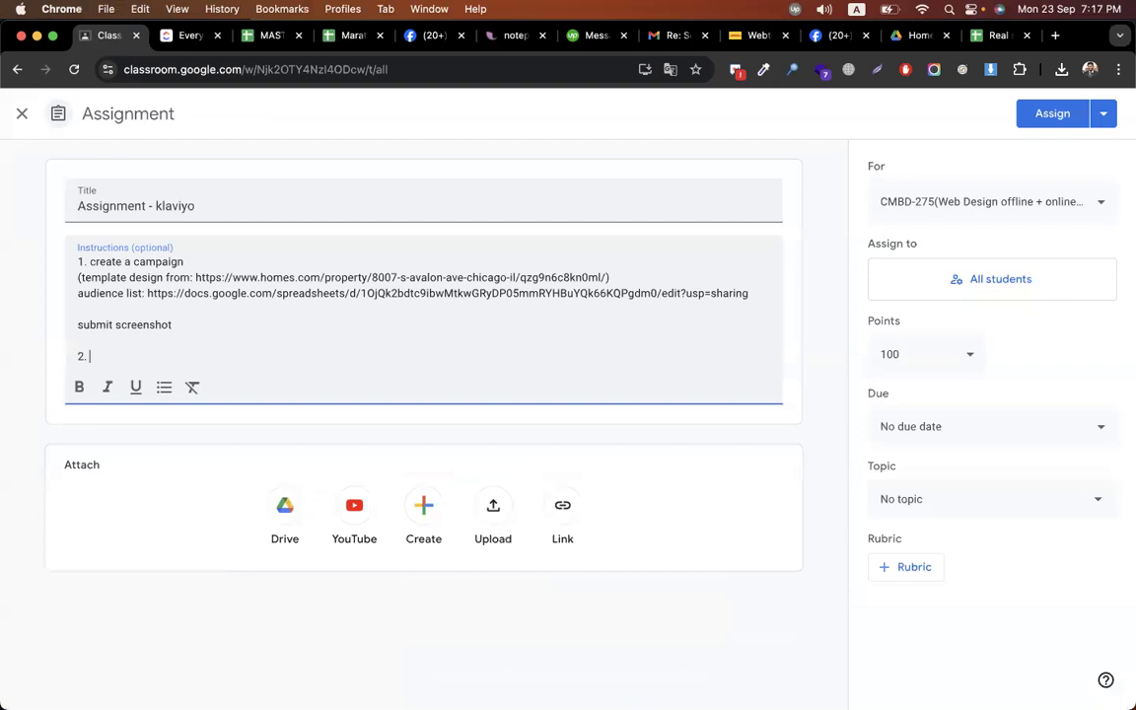
pyautogui.write('signup form > welcome emai')
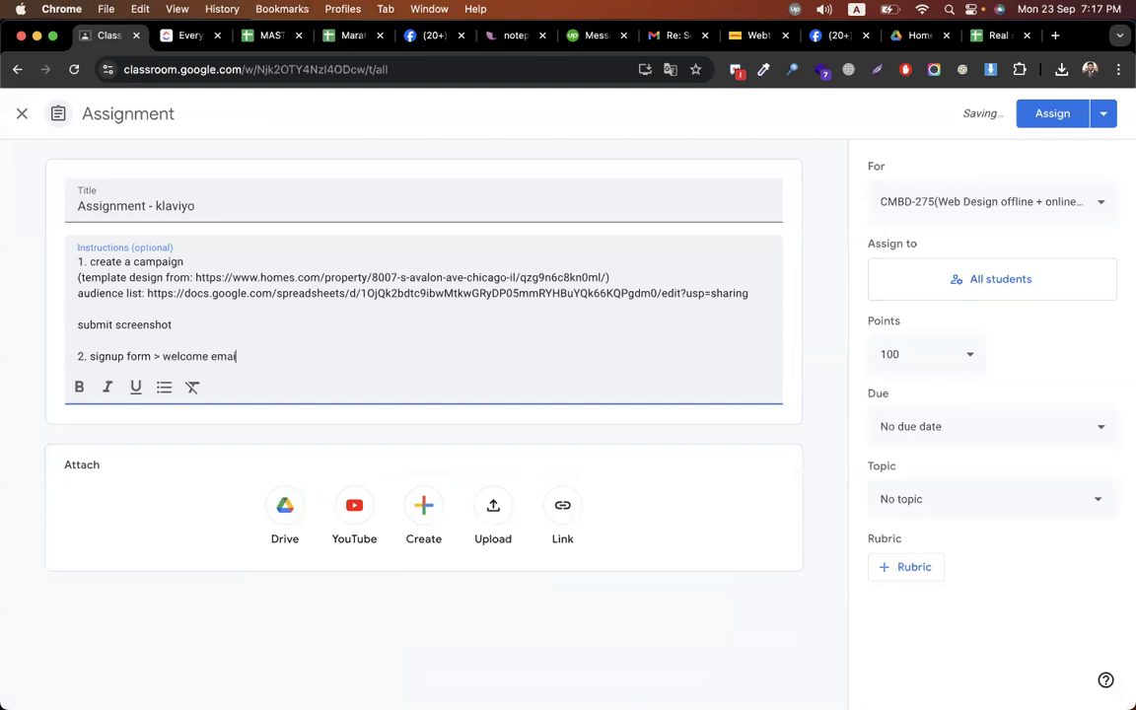
pyautogui.write('l wit')
pyautogui.write('h coupo')
pyautogui.write('n')
pyautogui.press('Return')
pyautogui.write('3. ')
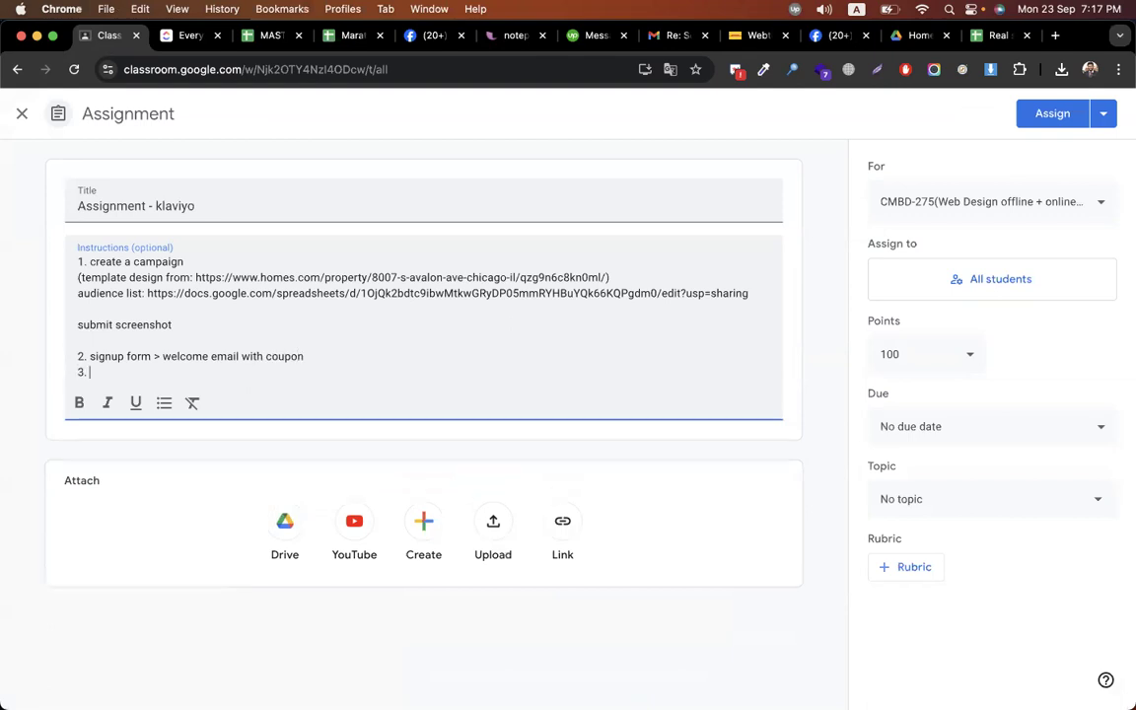
pyautogui.write('flow')
pyautogui.write('s > ')
pyautogui.write('an')
pyautogui.write('an')
pyautogui.write('doned ')
pyautogui.write('cart')
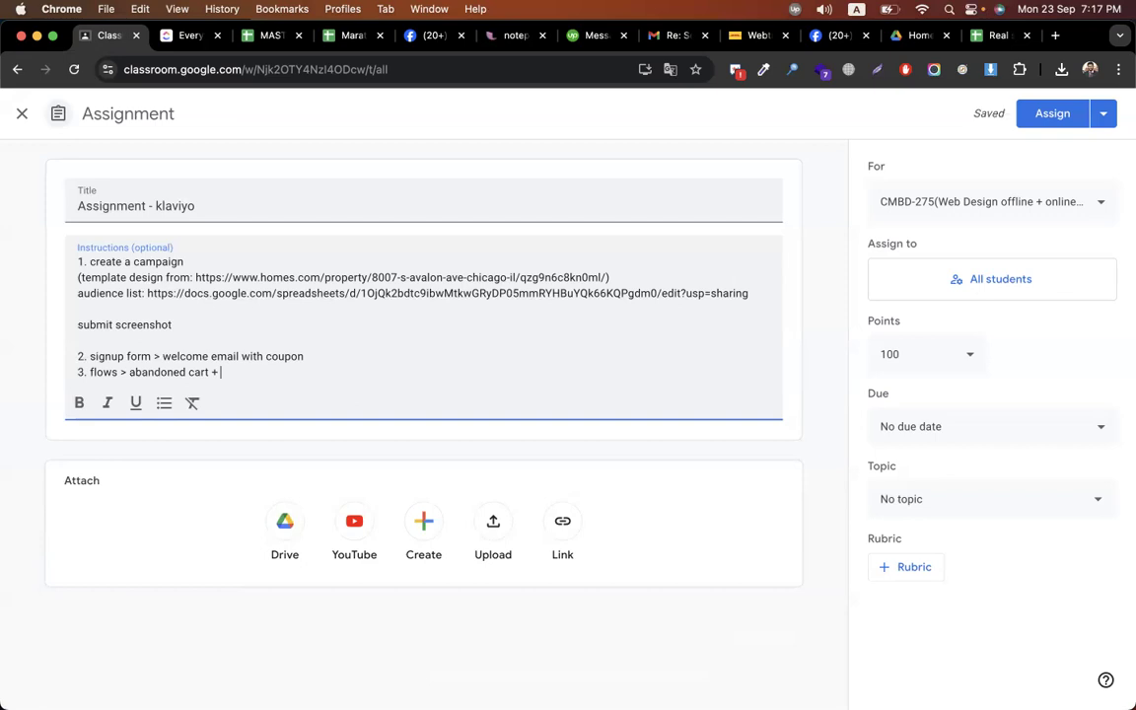
pyautogui.write(' + customer thank you')
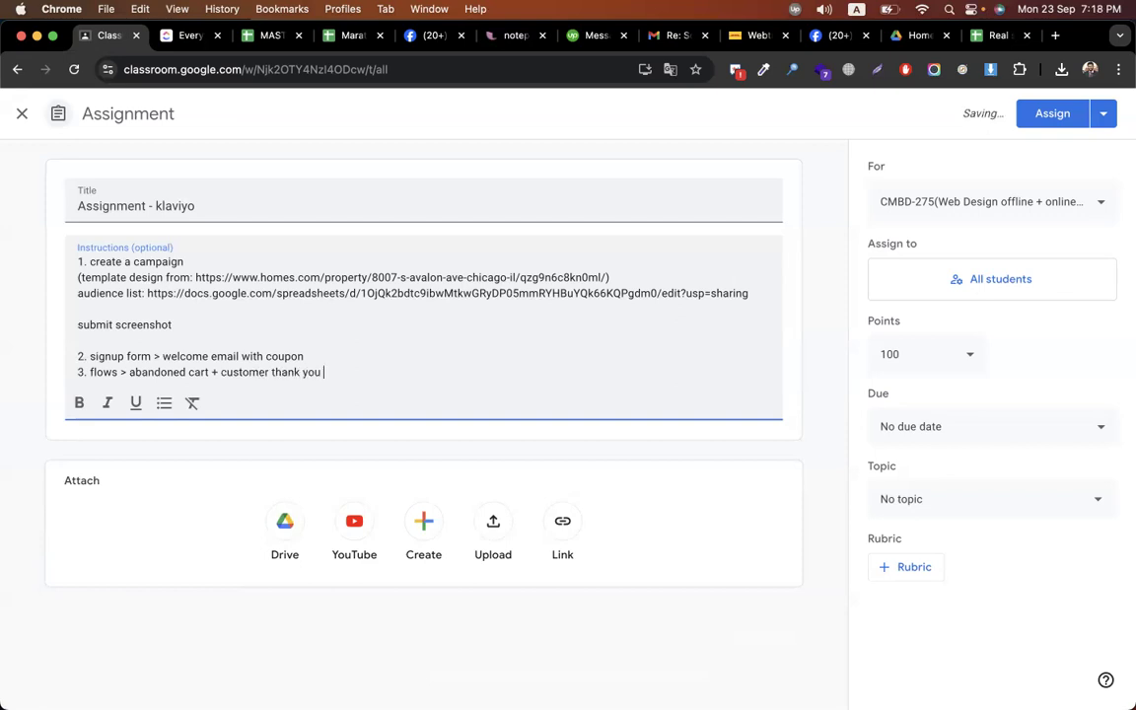
# - Append '(snap)' to items 2 and 3 and add a note to upload all snaps in a Google Doc and submit it
pyautogui.click(279, 358)
pyautogui.write('(snap _')
pyautogui.press('BackSpace')
pyautogui.press('BackSpace')
pyautogui.write(')')
pyautogui.click(350, 372)
pyautogui.write('(snap')
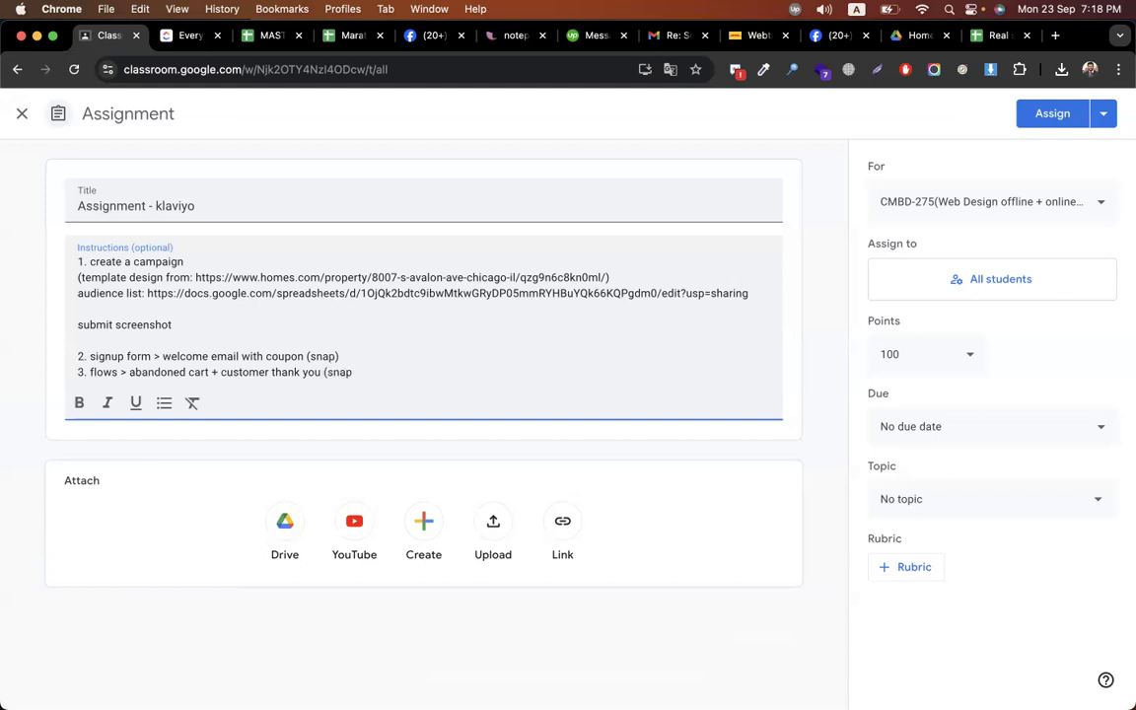
pyautogui.write(')')
pyautogui.press('Return')
pyautogui.press('Return')
pyautogui.write('all ')
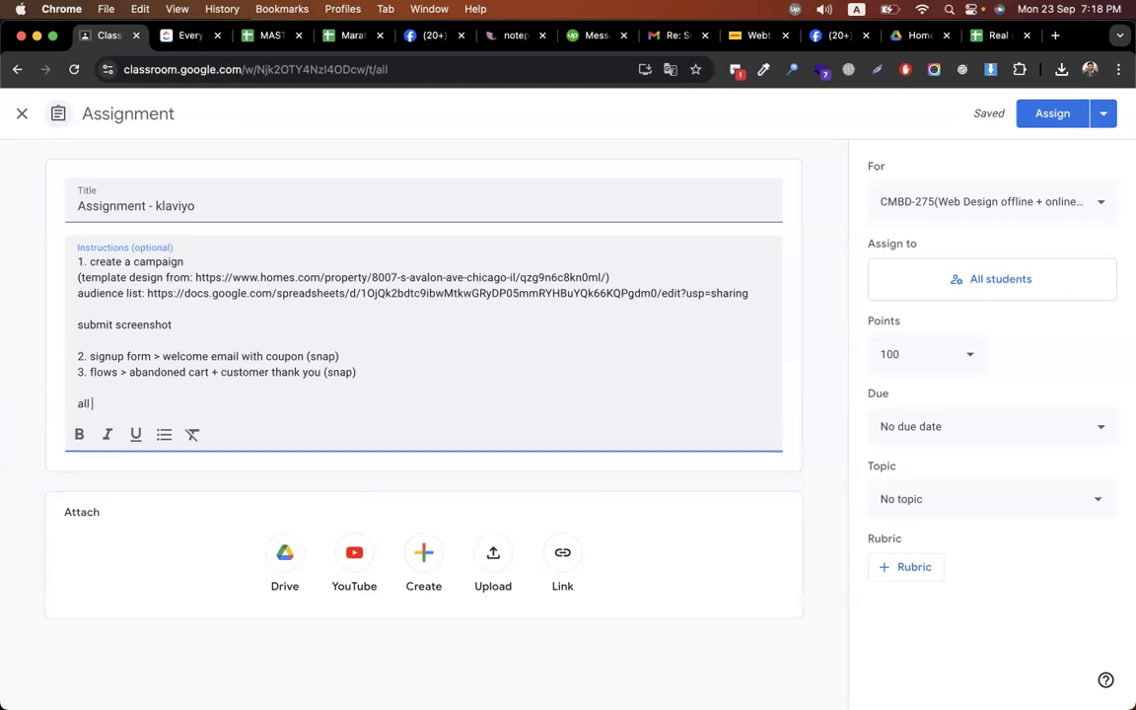
pyautogui.write('snaps upload in a go')
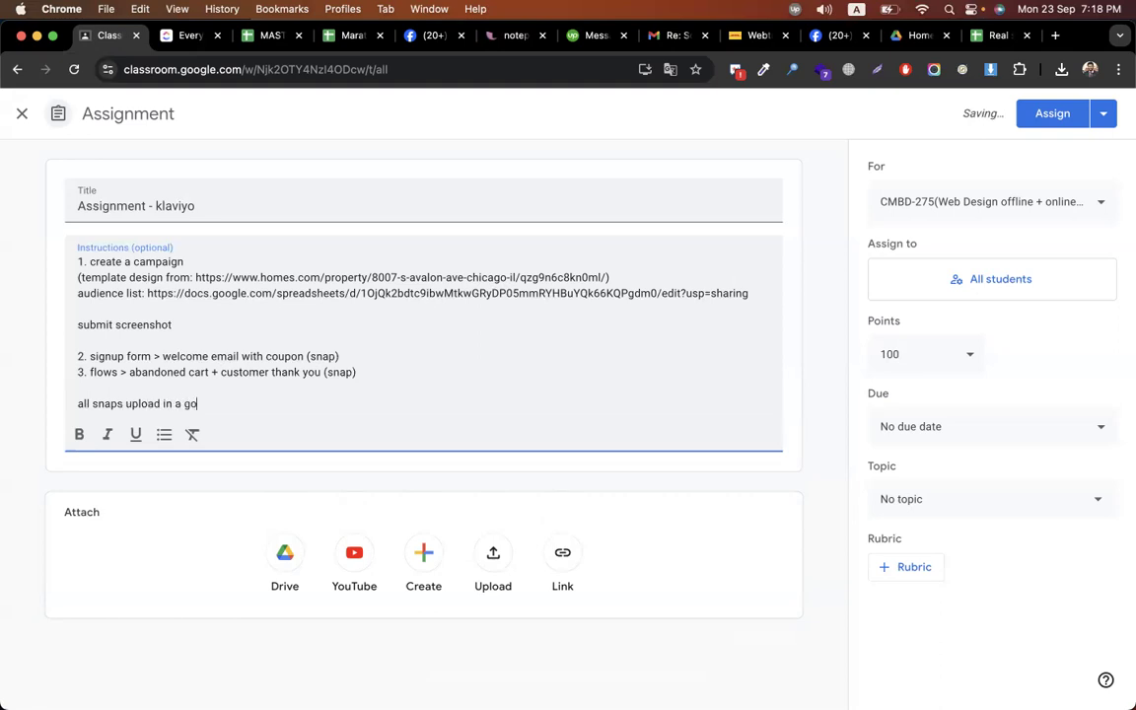
pyautogui.write('ogle docs an')
pyautogui.click(360, 373)
pyautogui.write('d s')
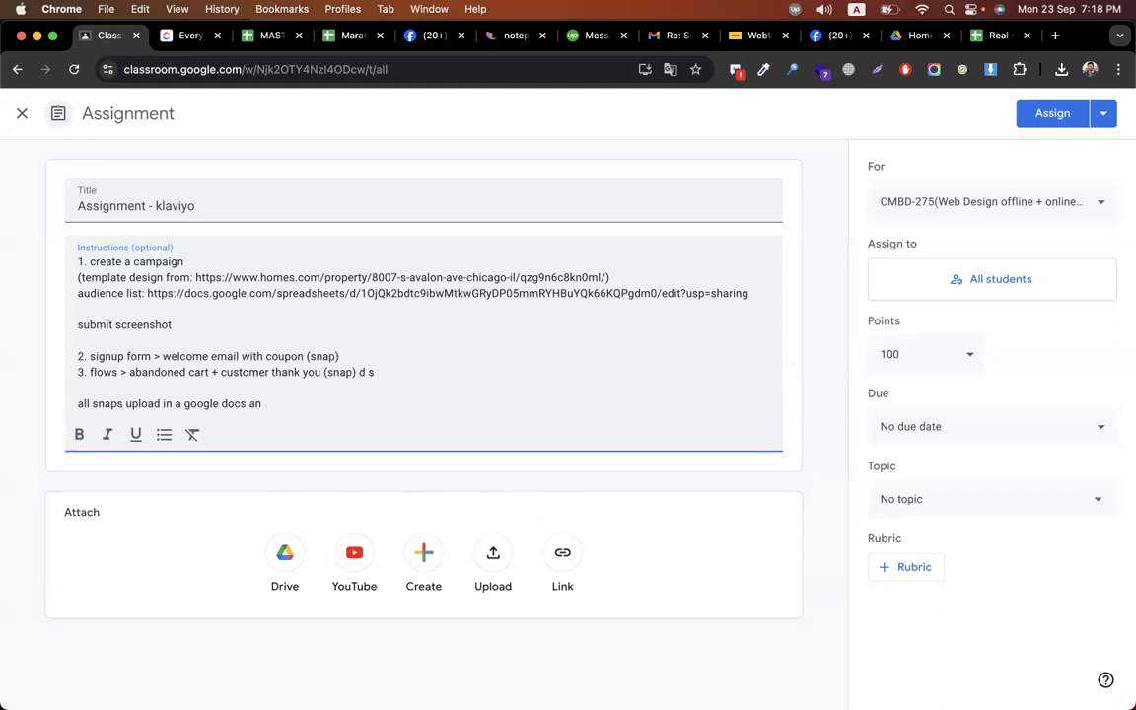
pyautogui.press('BackSpace')
pyautogui.press('BackSpace')
pyautogui.press('BackSpace')
pyautogui.write('d submit th')
pyautogui.write('e f')
pyautogui.press('BackSpace')
pyautogui.write('docs')
# - File the assignment under the Episode-18 Klaviyo topic and assign it
pyautogui.click(925, 501)
pyautogui.scroll(-10, 959, 414)
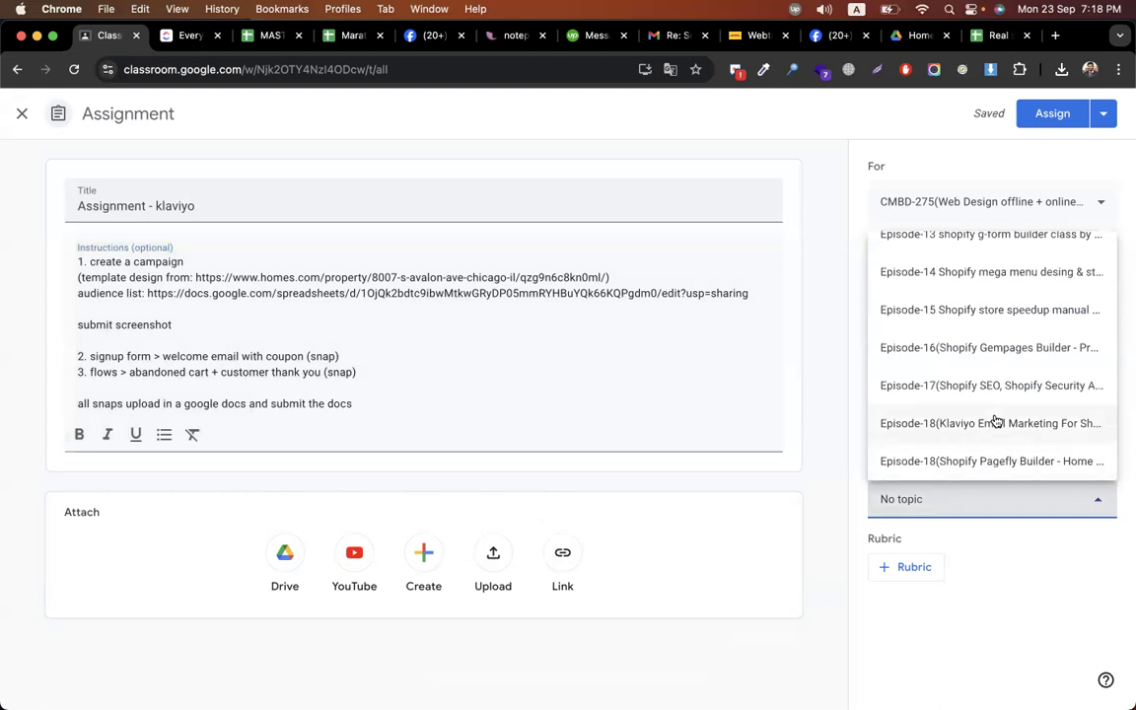
pyautogui.click(990, 423)
pyautogui.click(1045, 115)
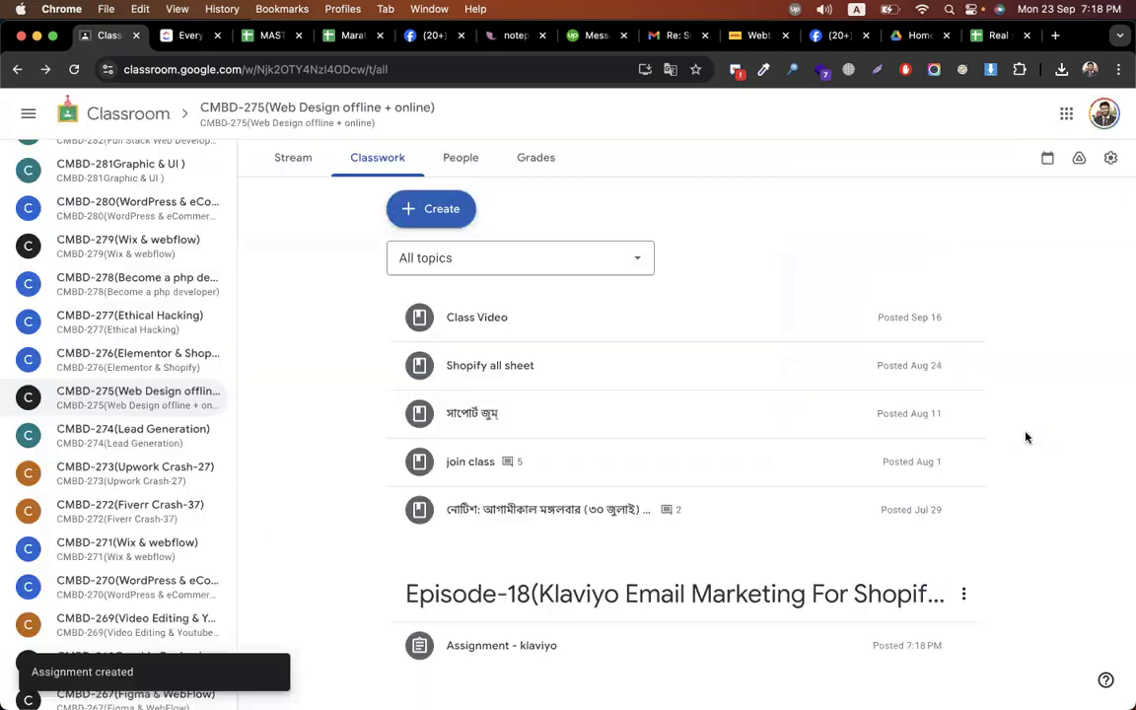
# - Rename the 'Episode-18(Klaviyo Email Marketing For Shopify)' topic to Episode-19
pyautogui.scroll(-3, 984, 345)
pyautogui.click(964, 315)
pyautogui.click(962, 359)
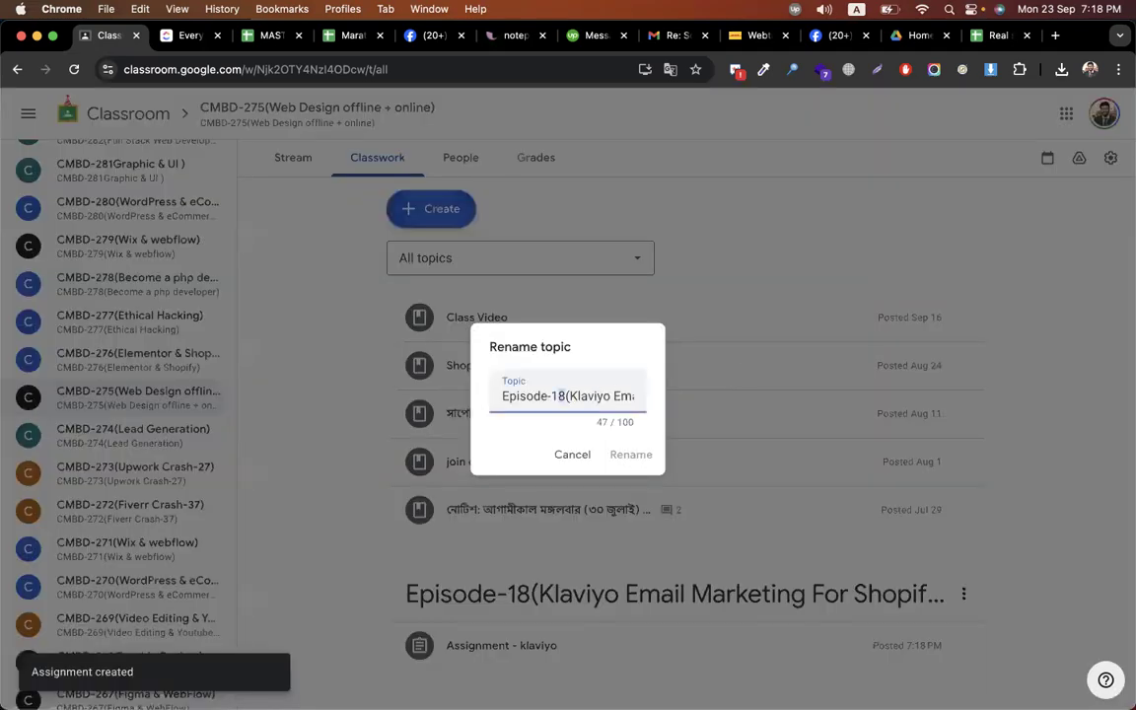
pyautogui.write('9')
pyautogui.press('Return')
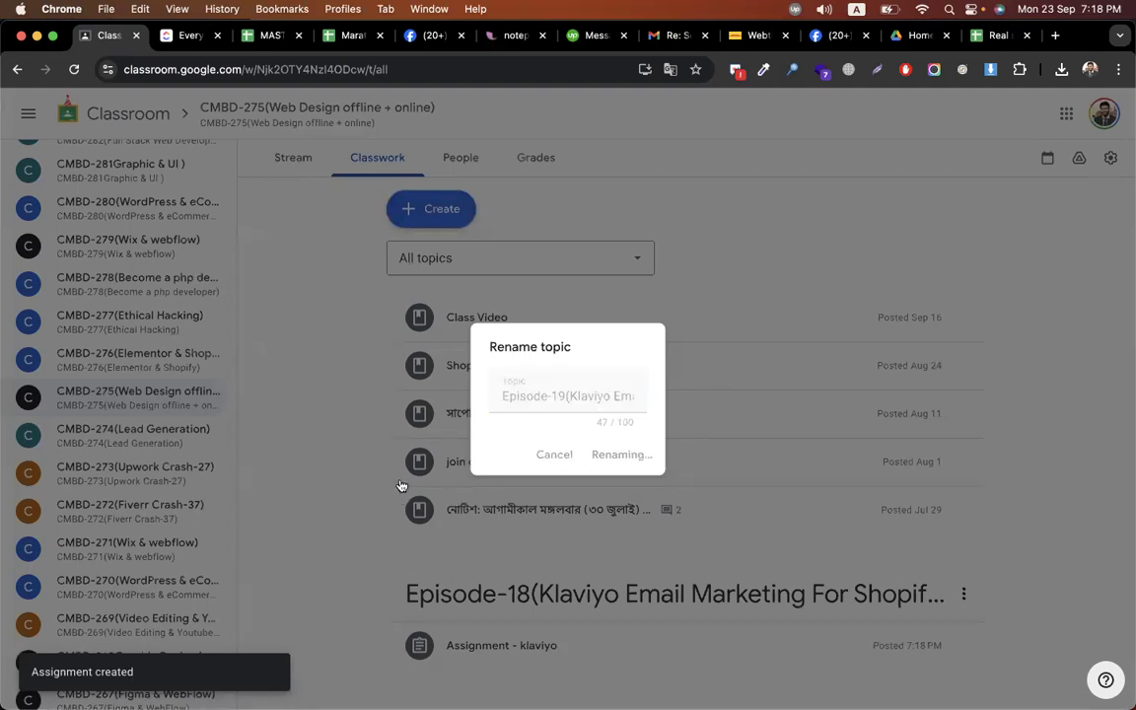
pyautogui.scroll(-10, 401, 485)
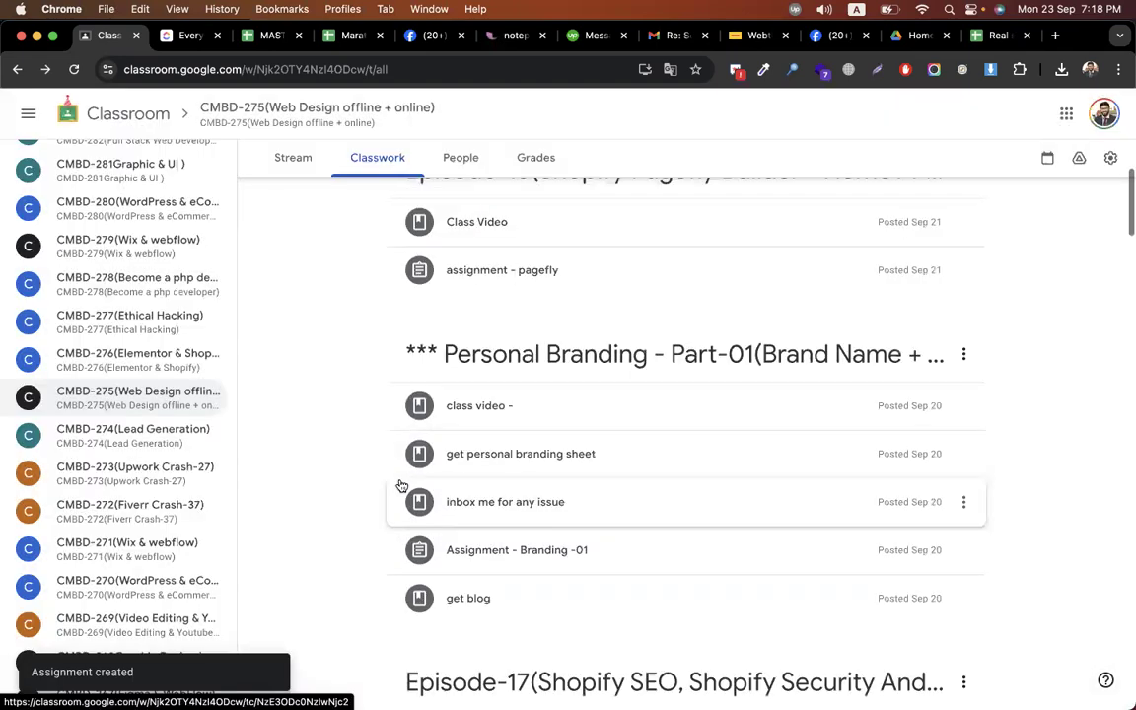
pyautogui.scroll(-4, 402, 485)
pyautogui.scroll(7, 401, 485)
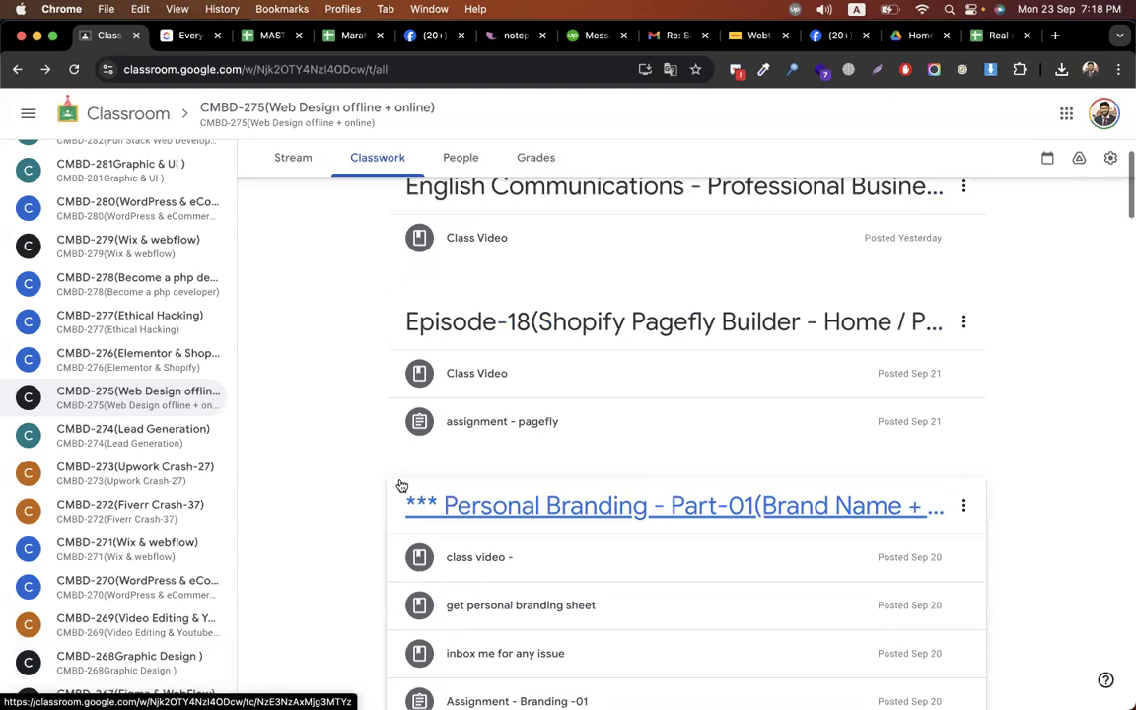
pyautogui.scroll(4, 401, 485)
pyautogui.scroll(9, 741, 323)
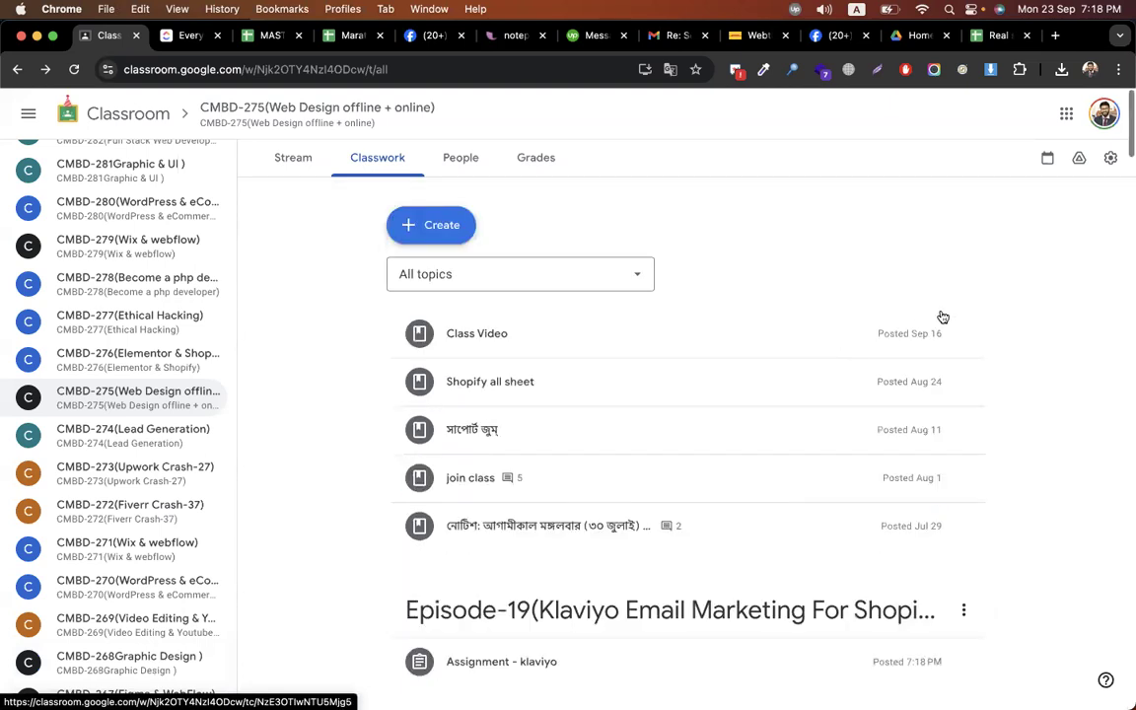
pyautogui.hotkey('ctrl', 'Right')
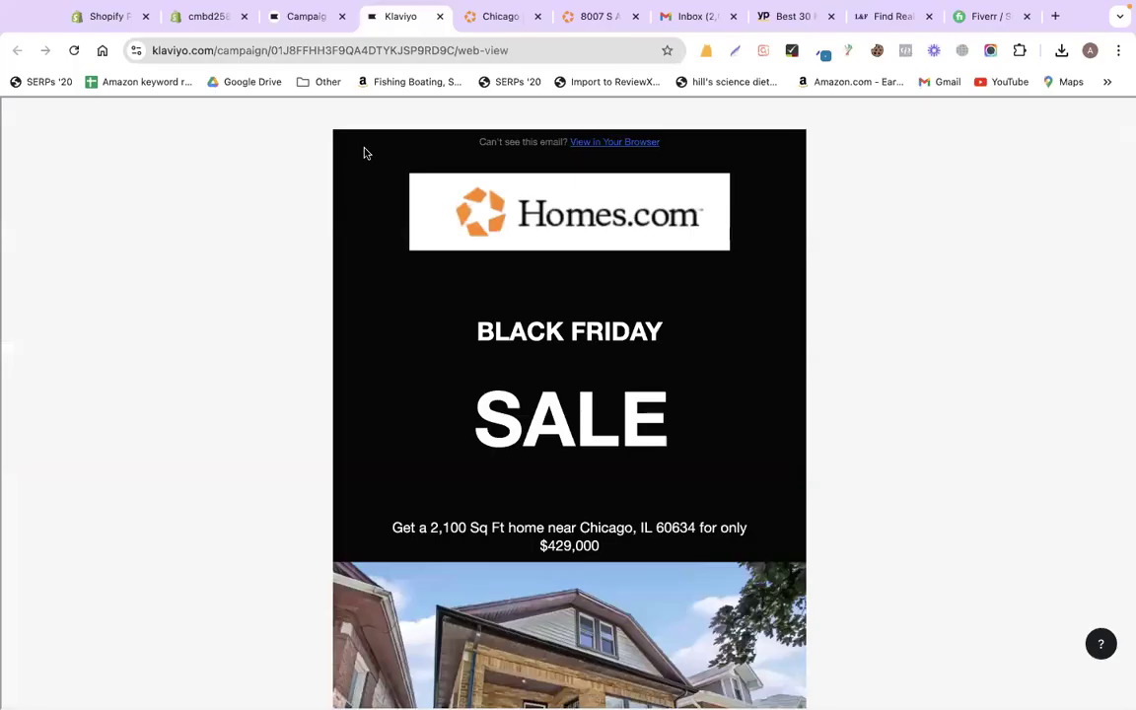
pyautogui.hotkey('ctrl', 'Left')
pyautogui.hotkey('ctrl', 'Left')
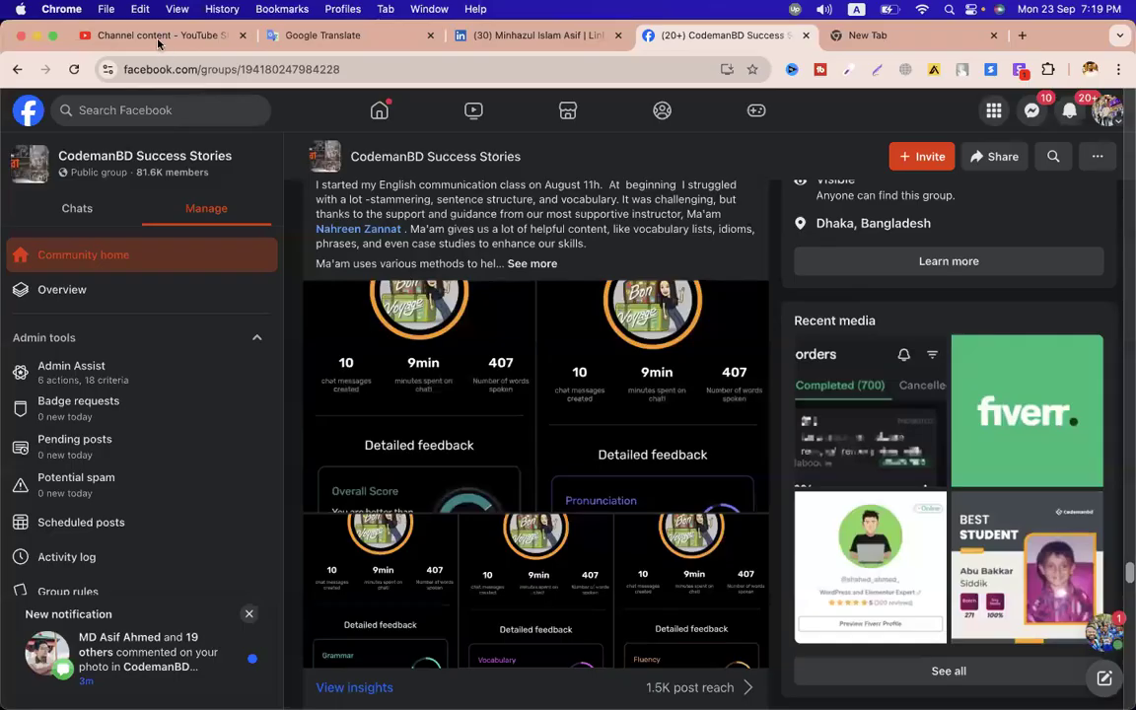
# - Search the channel for 'mailchimp shopify' and copy the Mailchimp For Shopify & Custom CSS video link
pyautogui.click(141, 34)
pyautogui.click(394, 111)
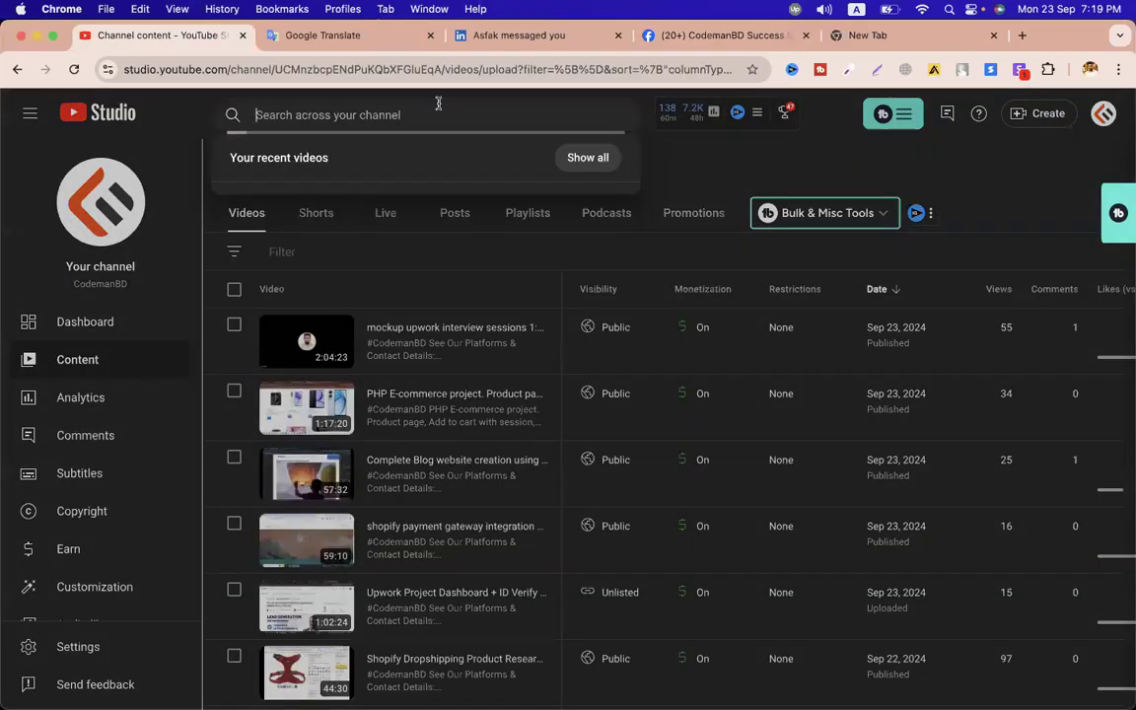
pyautogui.write('mailchimp')
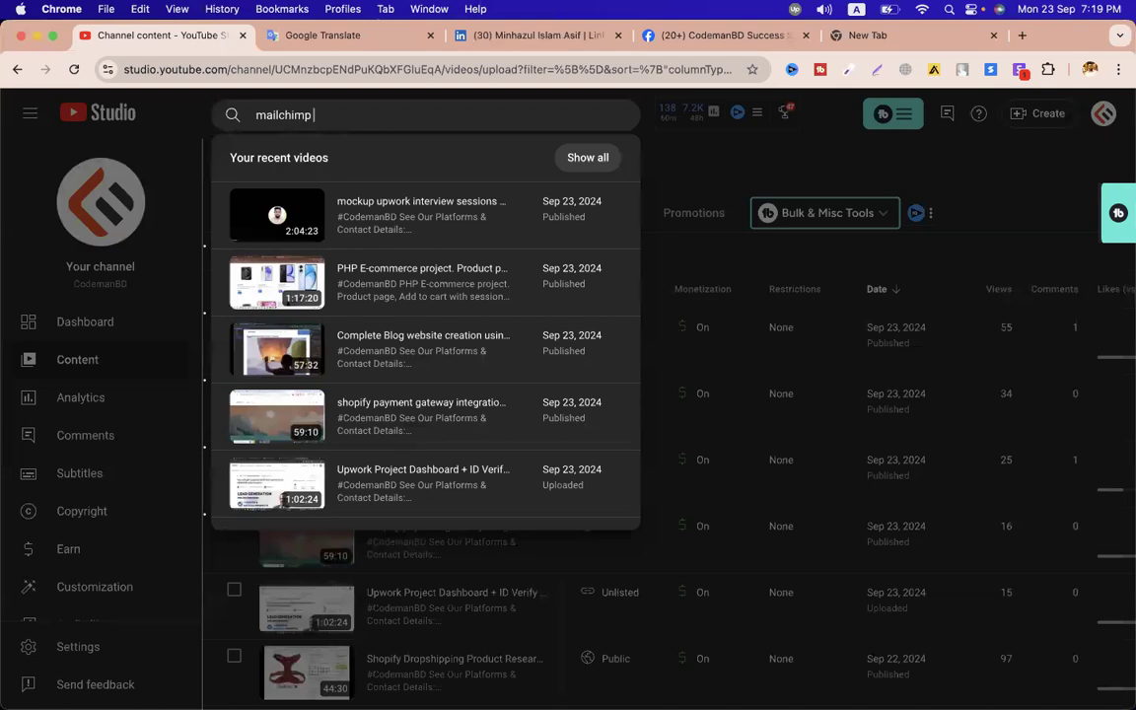
pyautogui.press('Return')
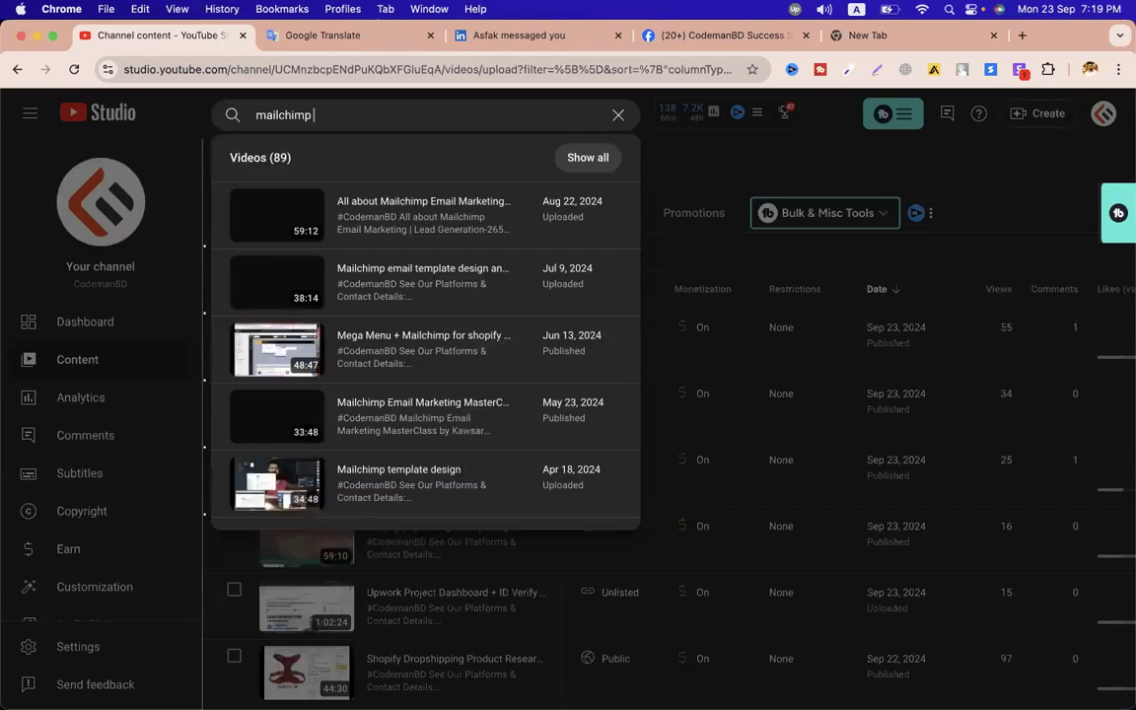
pyautogui.write('shopif')
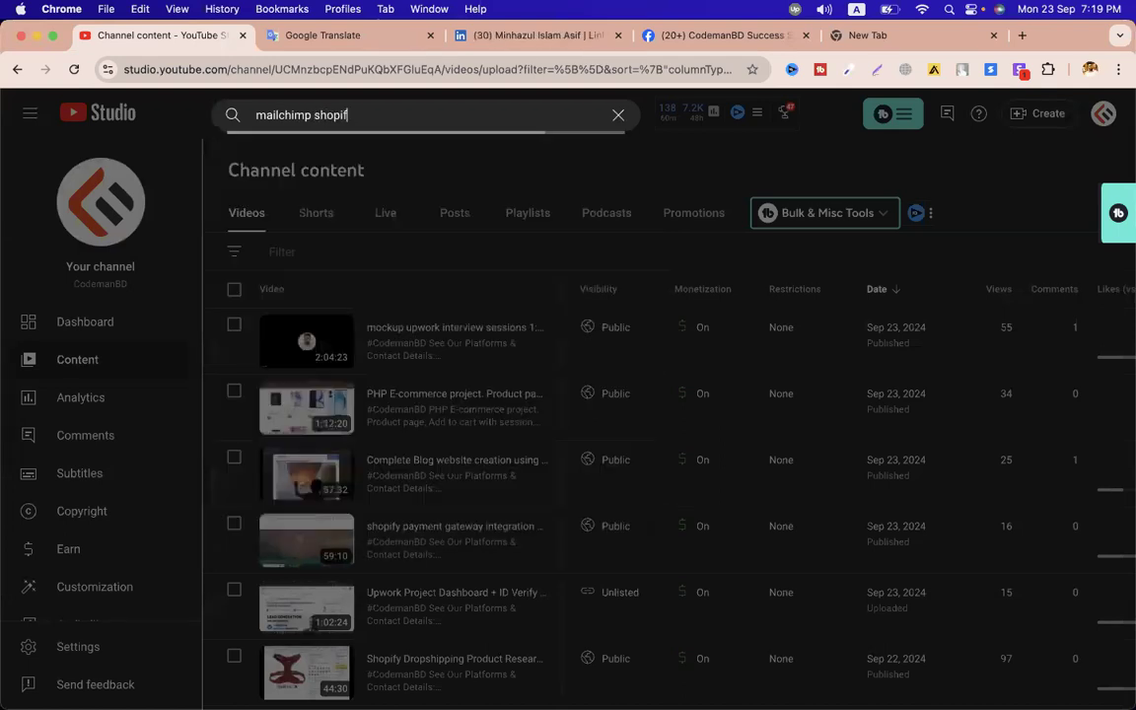
pyautogui.write('y')
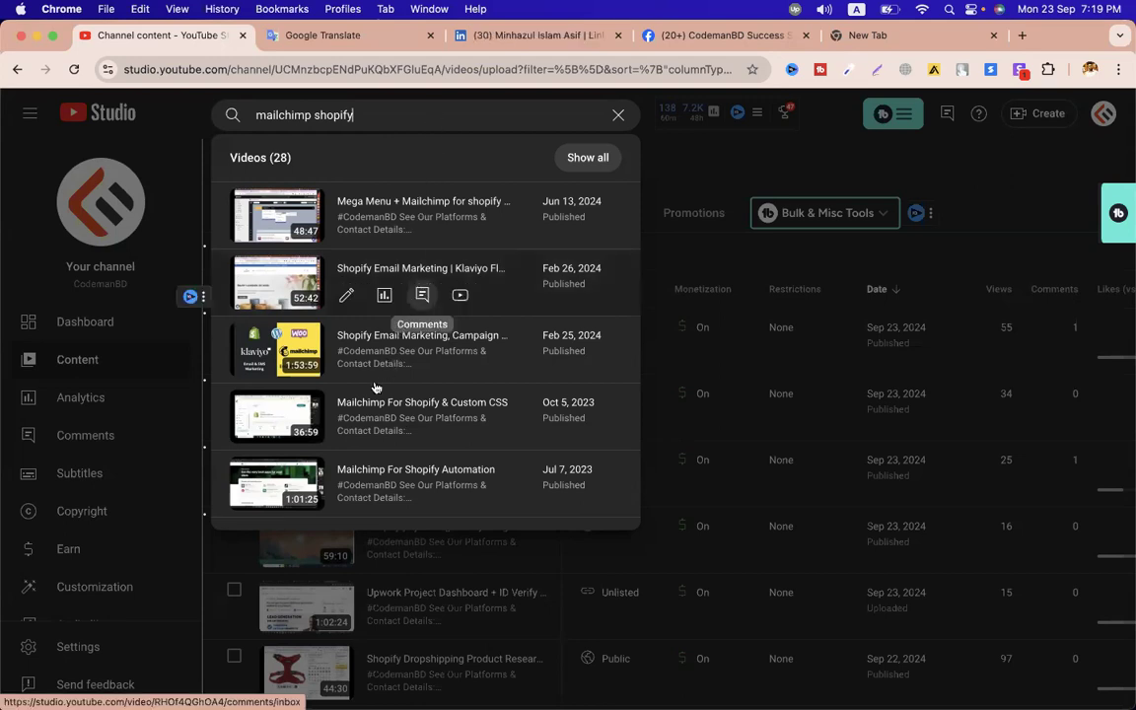
pyautogui.moveTo(349, 422)
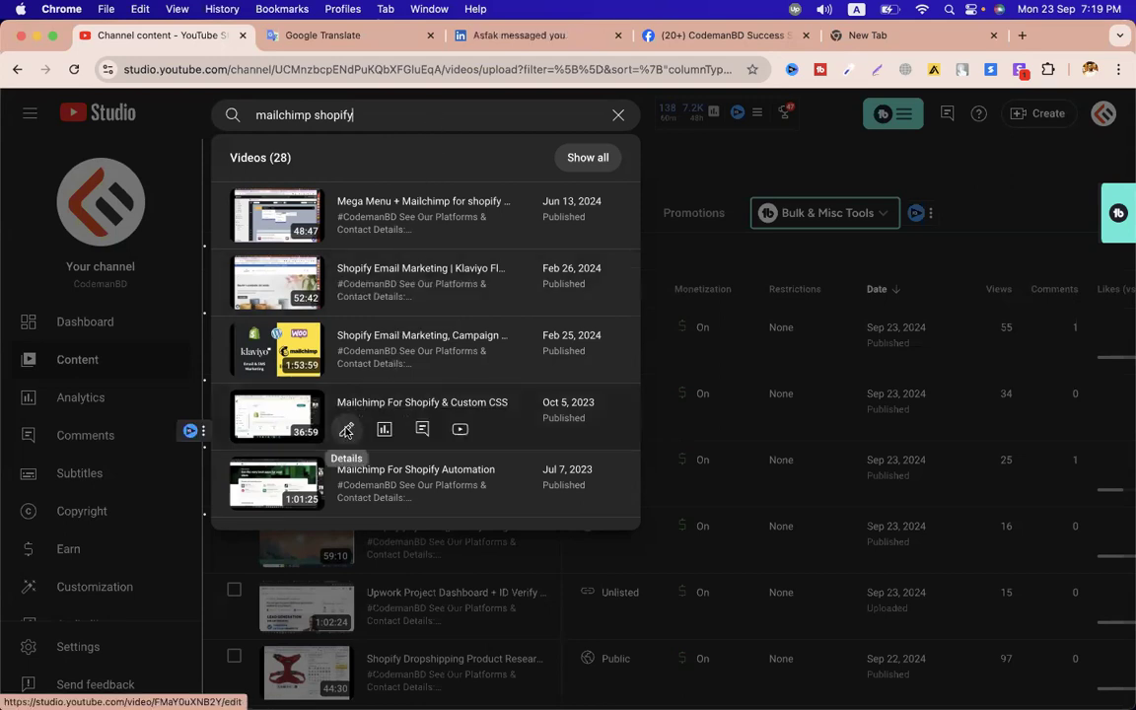
pyautogui.click(345, 430)
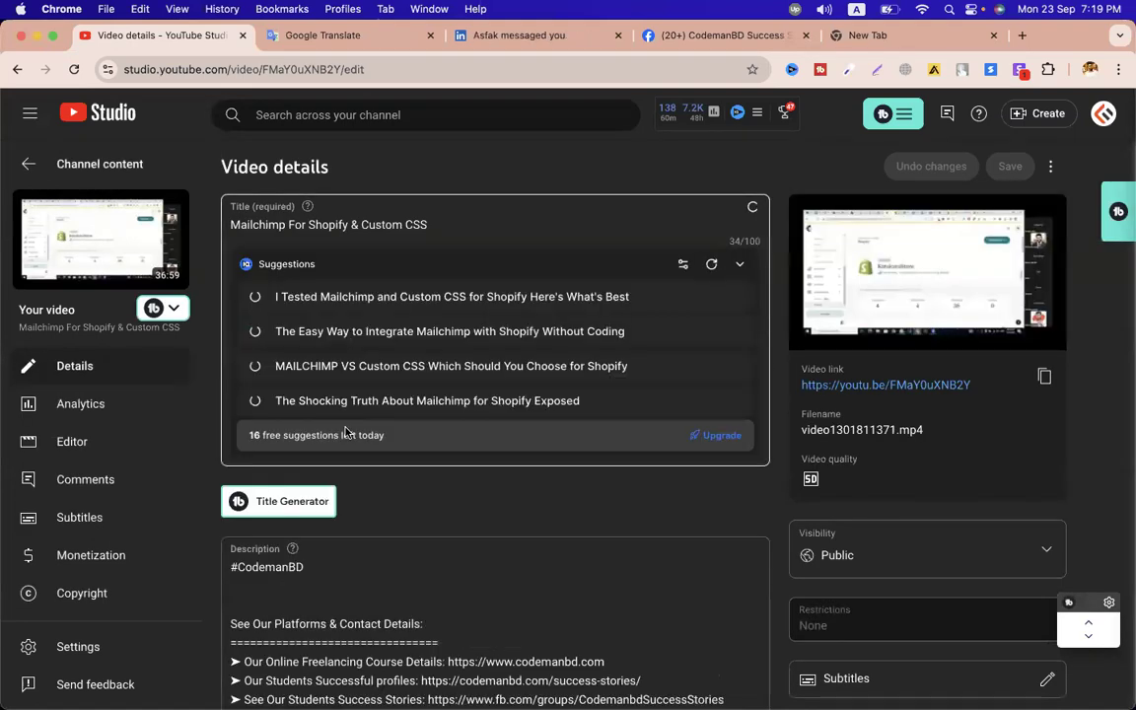
pyautogui.click(1043, 378)
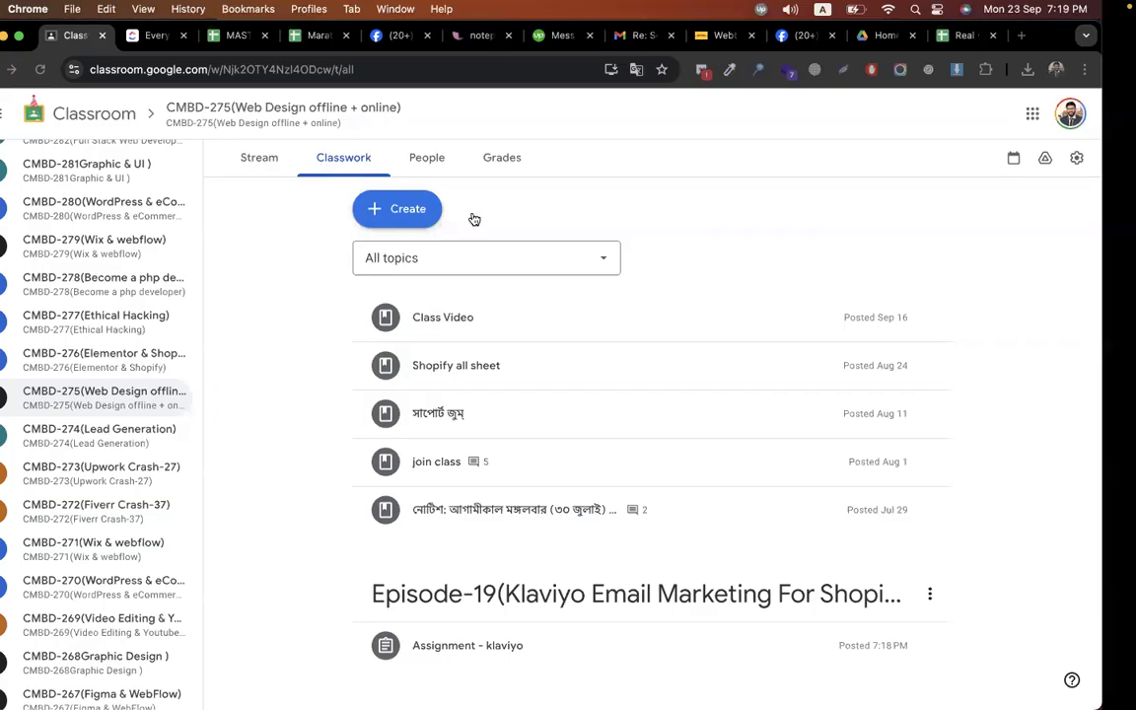
# - Create a material titled 'video- mailchimp for shopify' with the YouTube link as its description
pyautogui.click(465, 213)
pyautogui.click(473, 374)
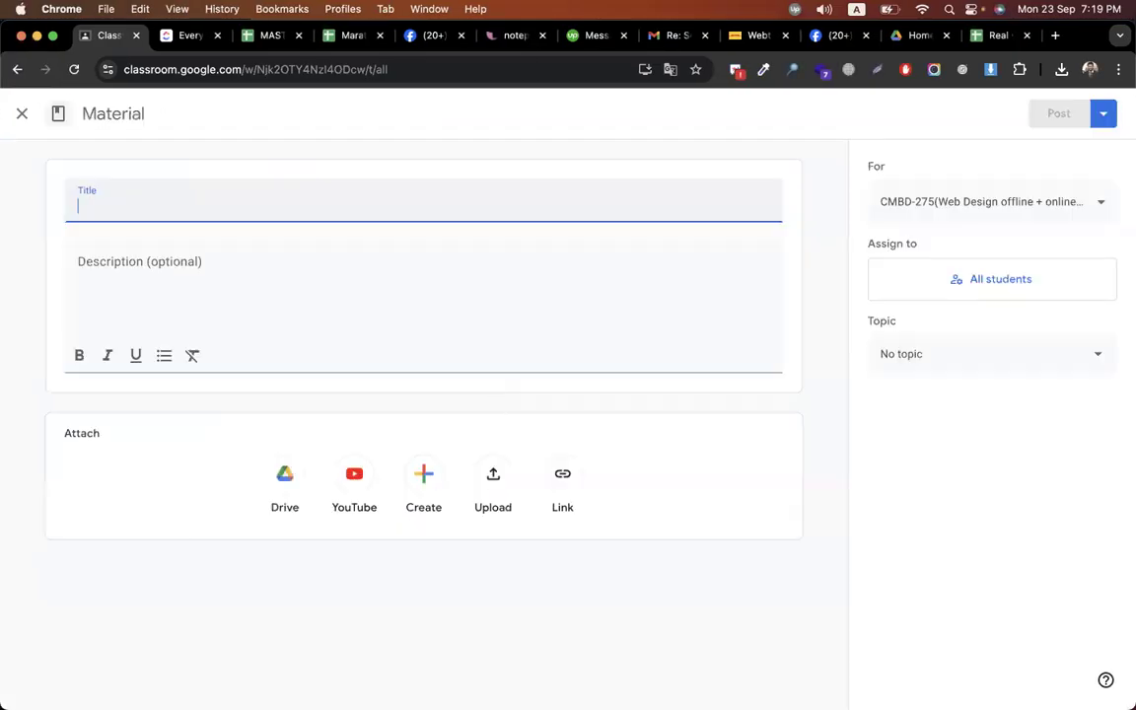
pyautogui.write('mail')
pyautogui.press('BackSpace')
pyautogui.press('BackSpace')
pyautogui.press('BackSpace')
pyautogui.press('BackSpace')
pyautogui.write('video- mailcjhimo')
pyautogui.press('BackSpace')
pyautogui.press('BackSpace')
pyautogui.press('BackSpace')
pyautogui.press('BackSpace')
pyautogui.press('BackSpace')
pyautogui.press('BackSpace')
pyautogui.write('himp for sh')
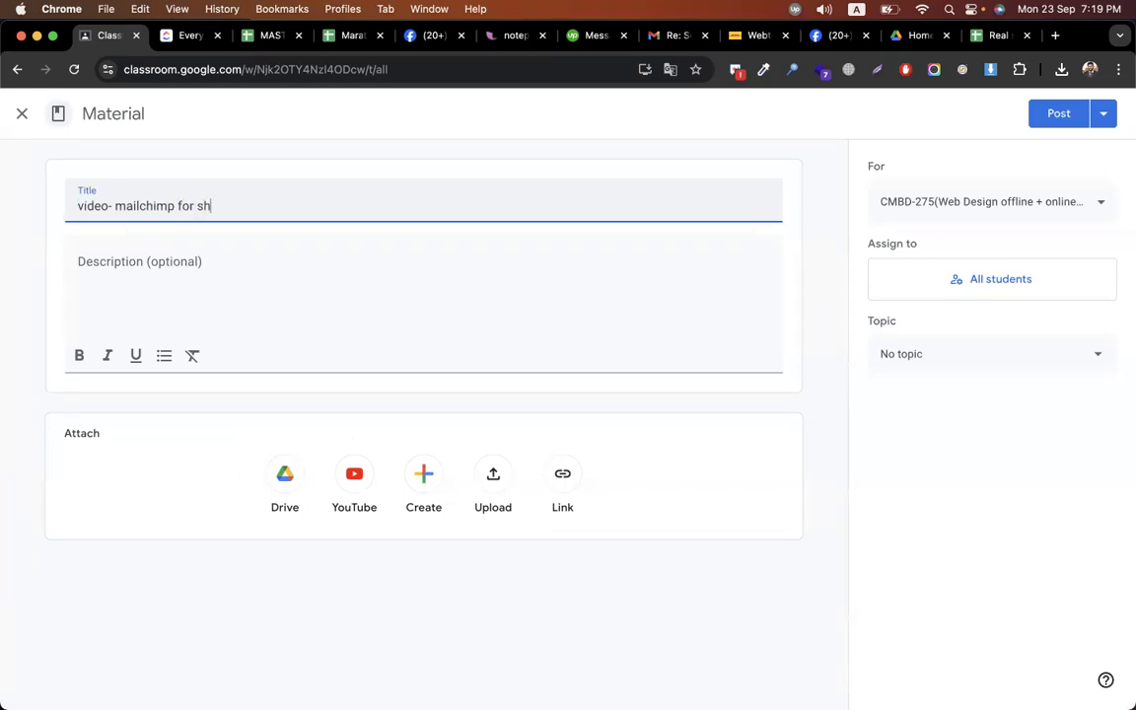
pyautogui.write('opify')
pyautogui.click(290, 306)
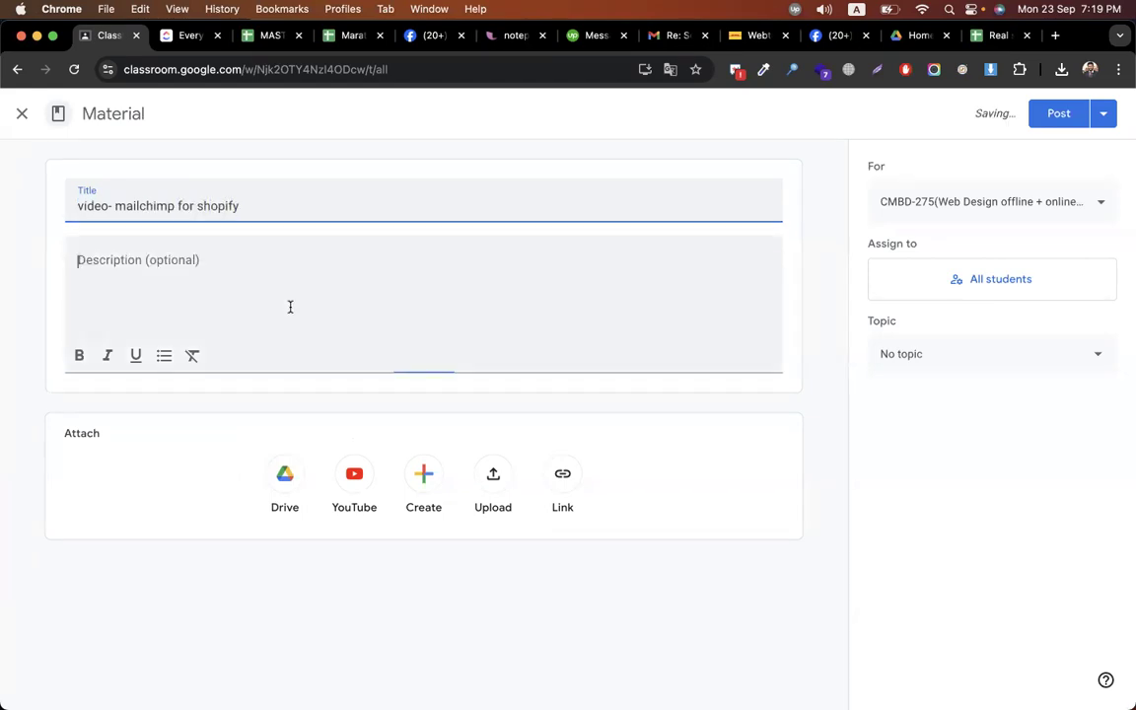
pyautogui.press('super+v')
# - File the material under the Episode-19 topic and post it
pyautogui.click(950, 355)
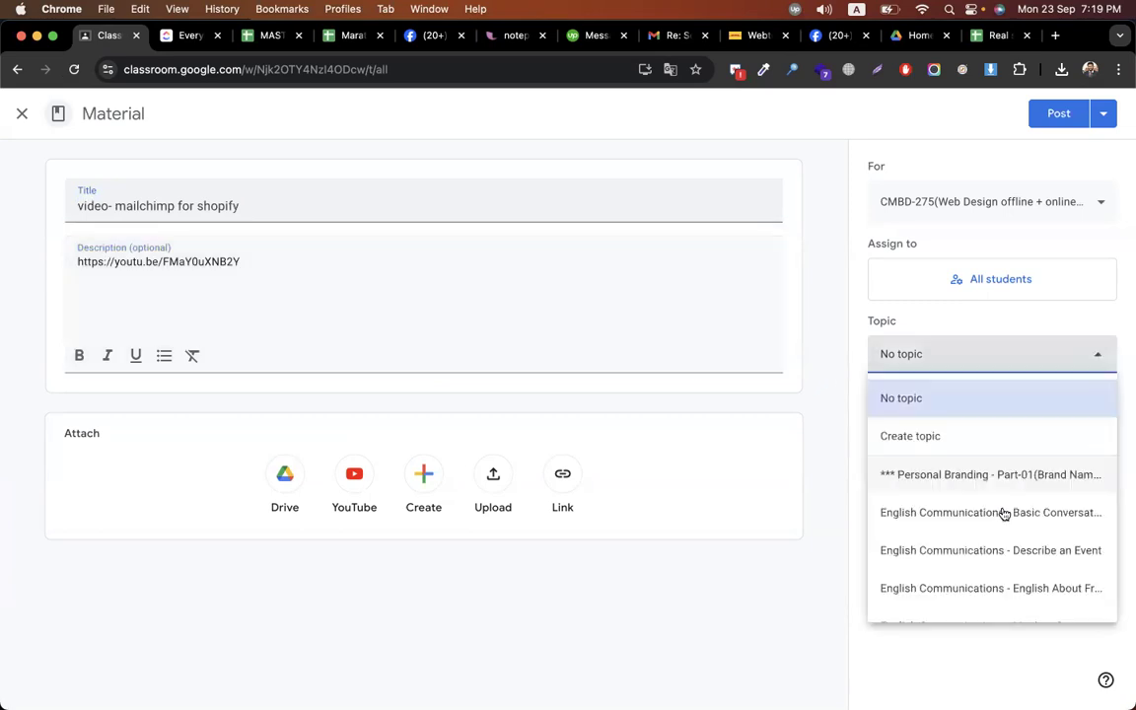
pyautogui.scroll(-10, 1002, 514)
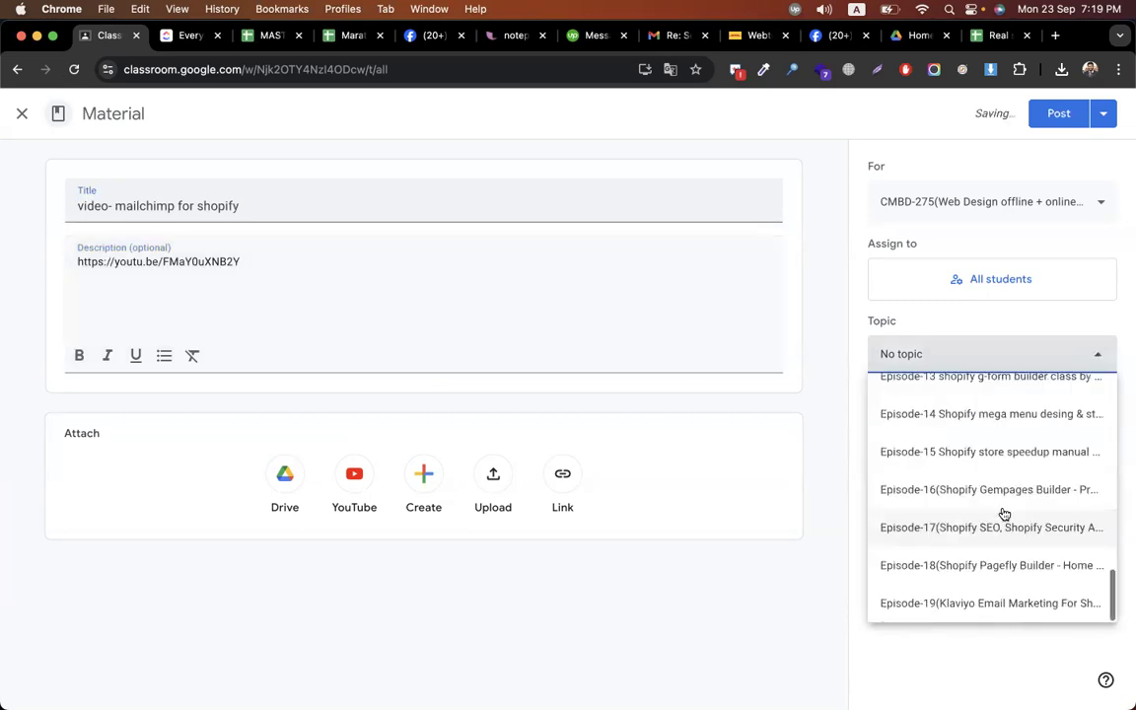
pyautogui.click(990, 603)
pyautogui.click(1051, 116)
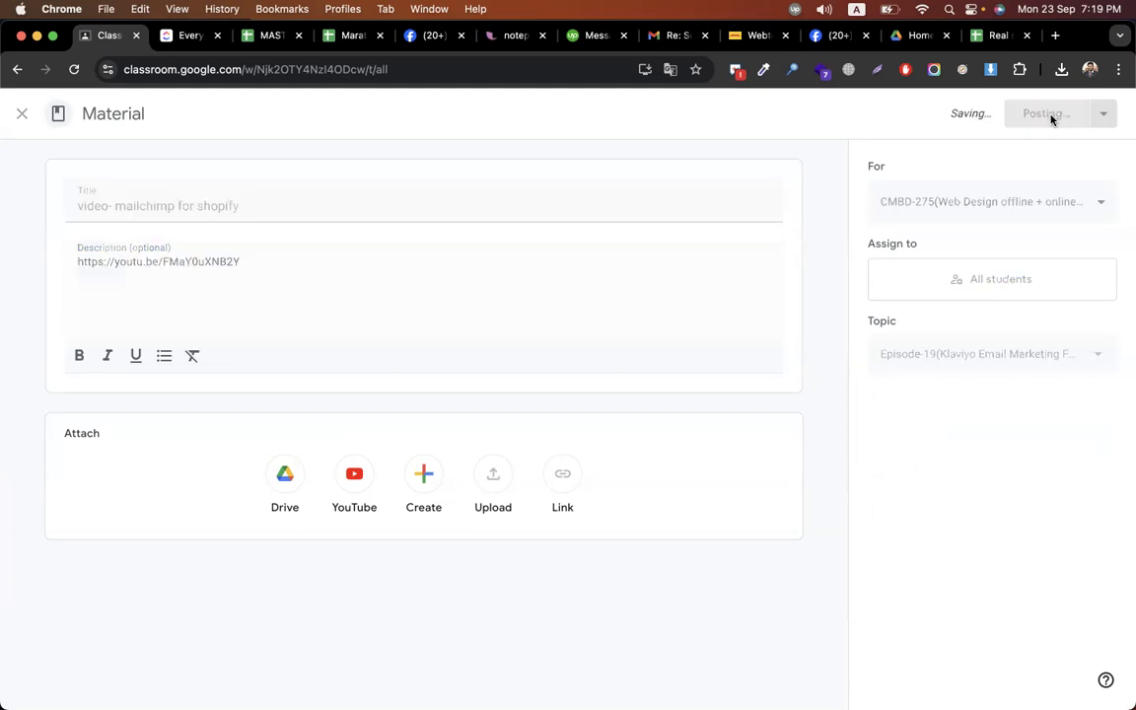